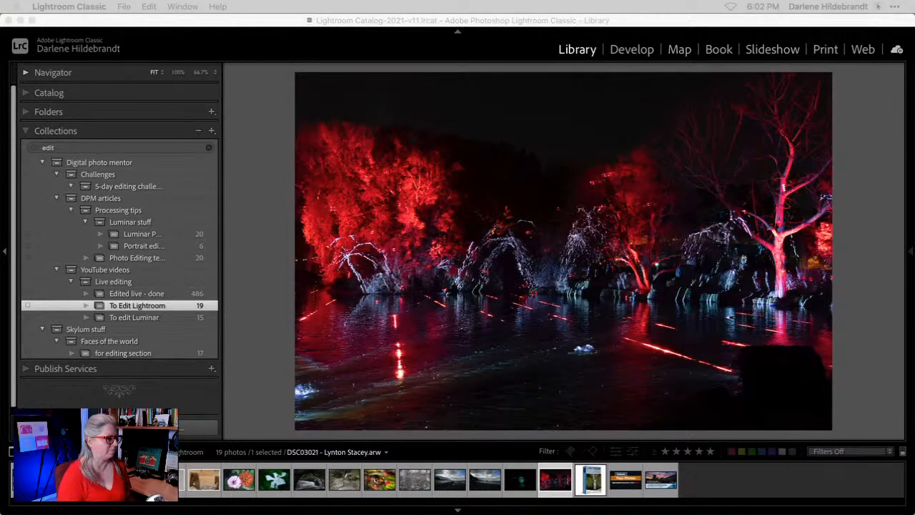
Display the file name and exposure information over the selected night photo, and hide it again
{"action": "left_click", "coordinate": [853, 178]}
{"action": "key", "text": "i"}
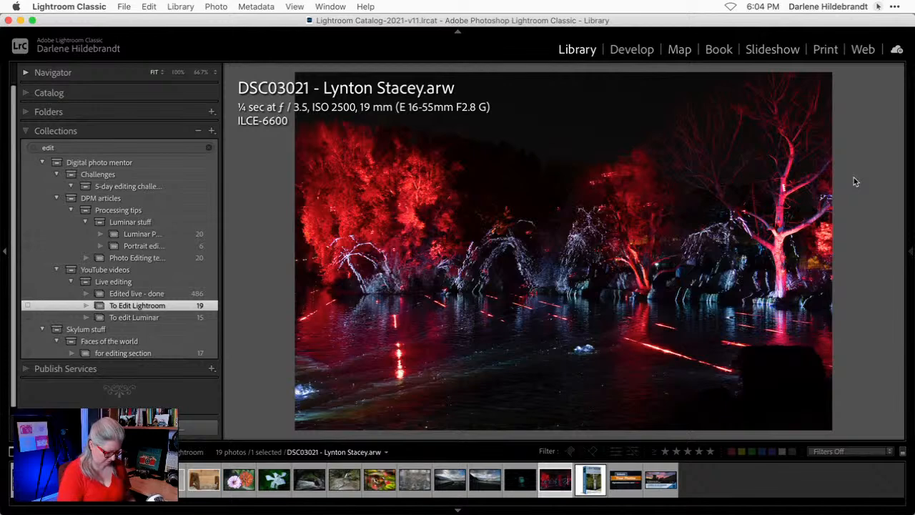
{"action": "key", "text": "i"}
{"action": "key", "text": "i"}
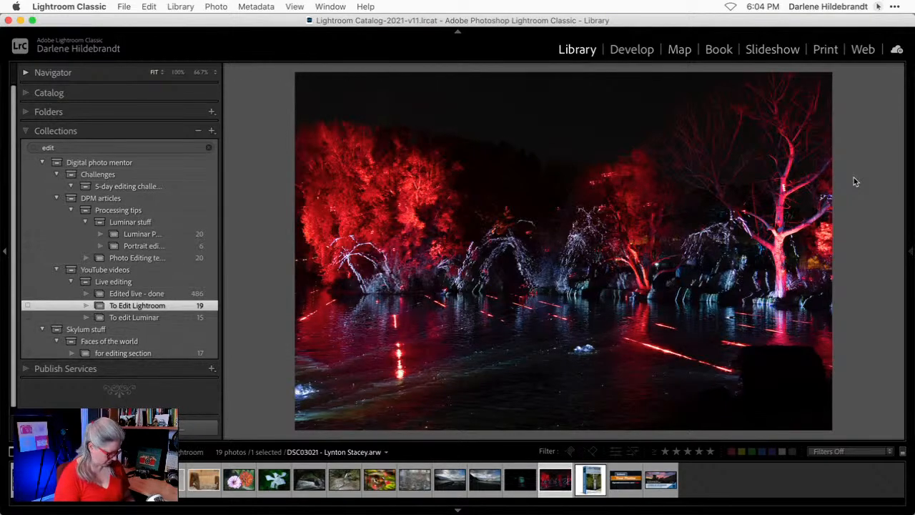
Open the photo for developing, preview the Camera Matching profiles and apply the Camera Neutral profile
{"action": "key", "text": "d"}
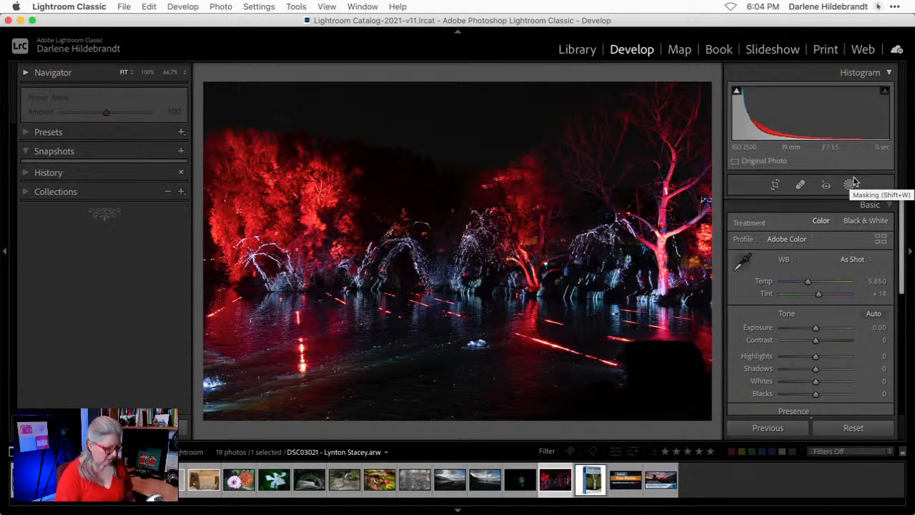
{"action": "left_click", "coordinate": [881, 239]}
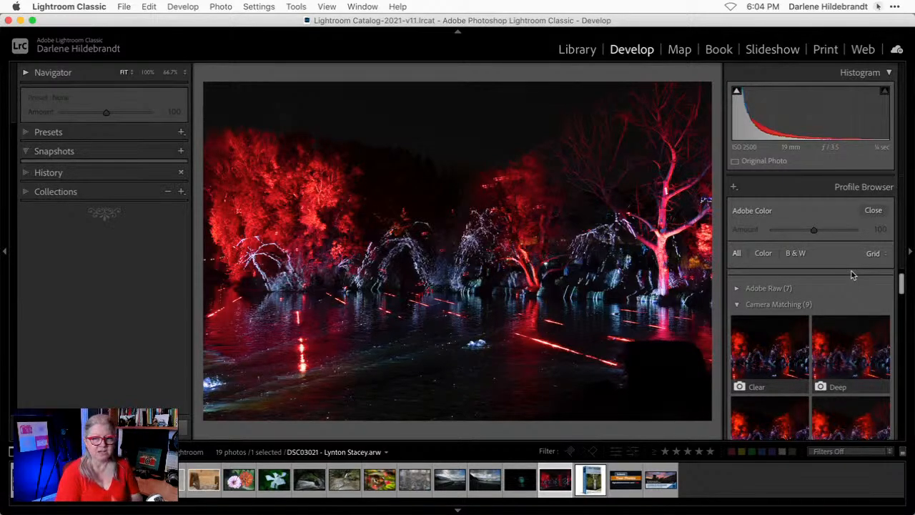
{"action": "scroll", "coordinate": [851, 273], "scroll_direction": "down", "scroll_amount": 2}
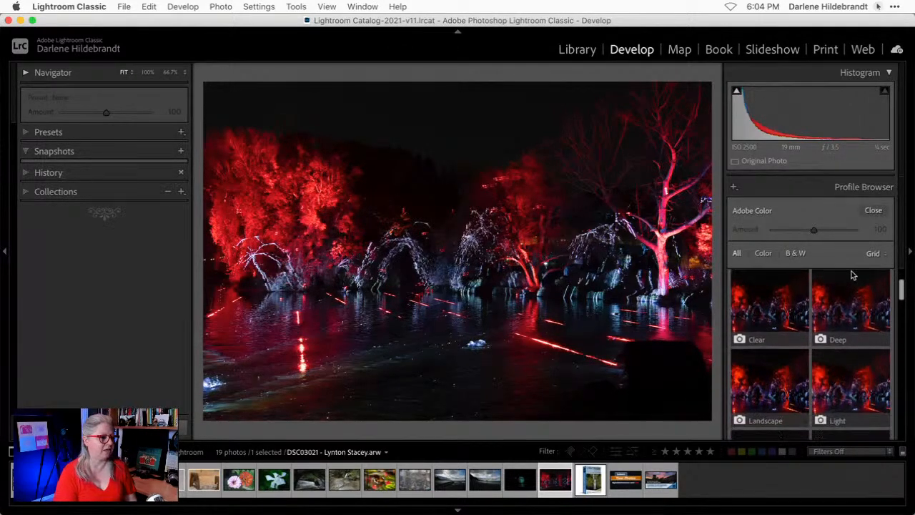
{"action": "scroll", "coordinate": [852, 274], "scroll_direction": "down", "scroll_amount": 1}
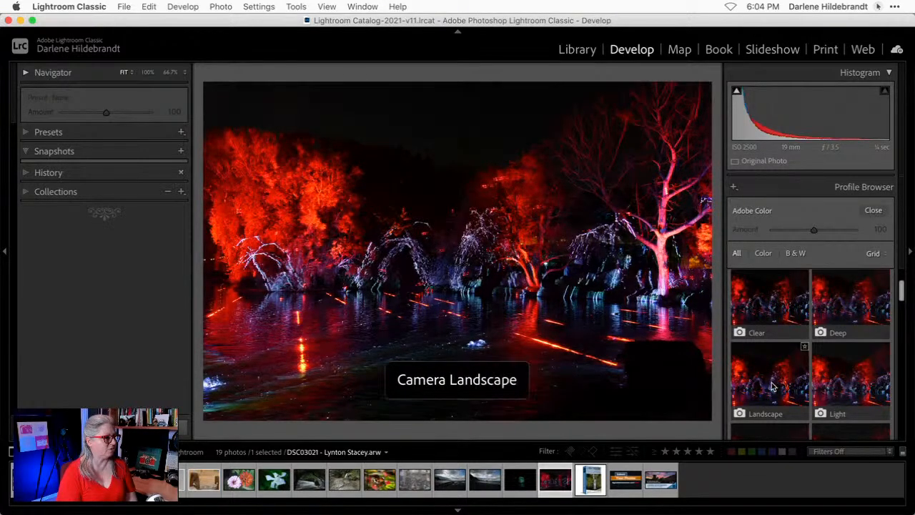
{"action": "scroll", "coordinate": [772, 385], "scroll_direction": "down", "scroll_amount": 2}
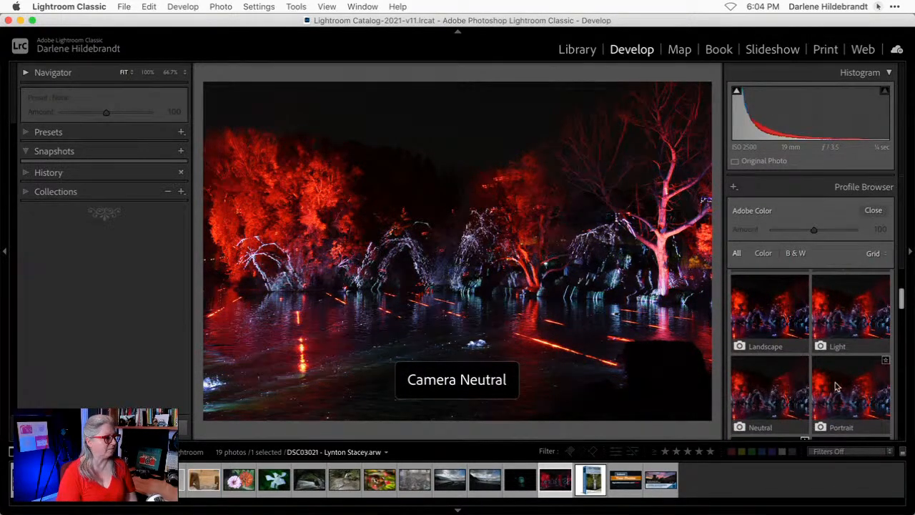
{"action": "scroll", "coordinate": [838, 385], "scroll_direction": "down", "scroll_amount": 2}
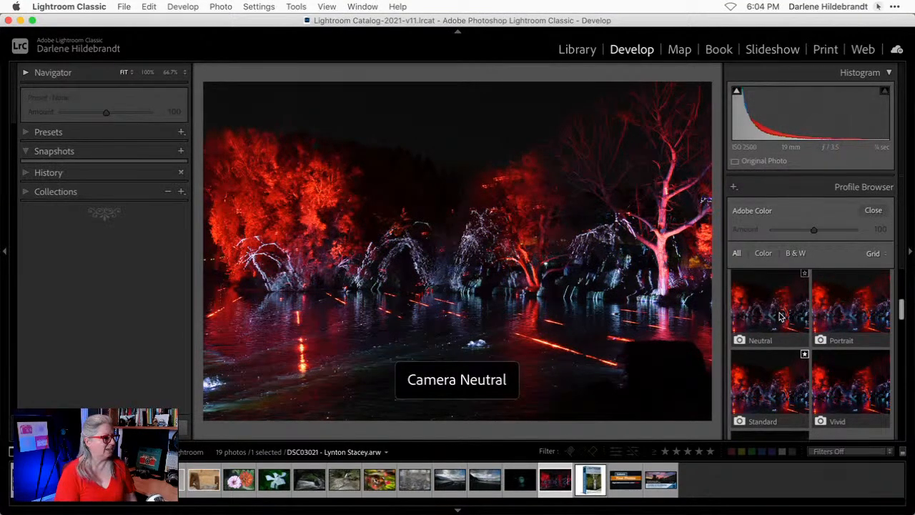
{"action": "scroll", "coordinate": [779, 318], "scroll_direction": "up", "scroll_amount": 1}
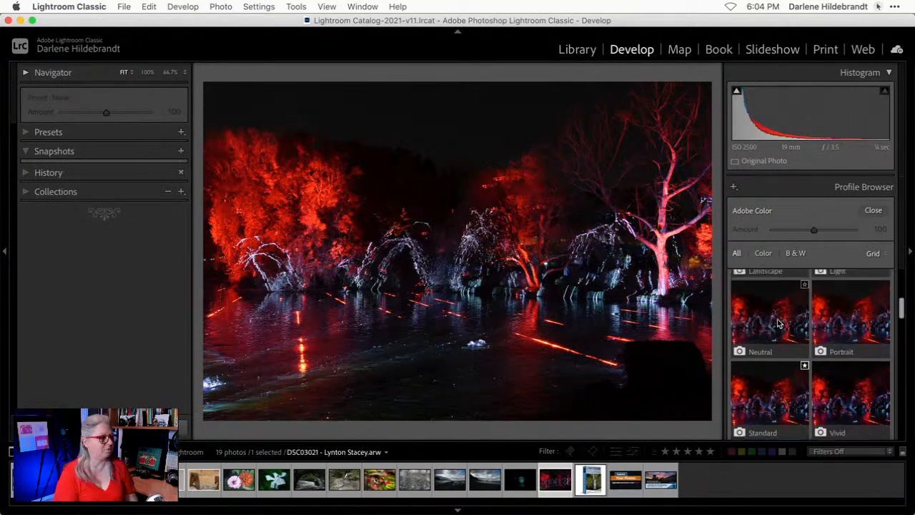
{"action": "scroll", "coordinate": [779, 323], "scroll_direction": "up", "scroll_amount": 2}
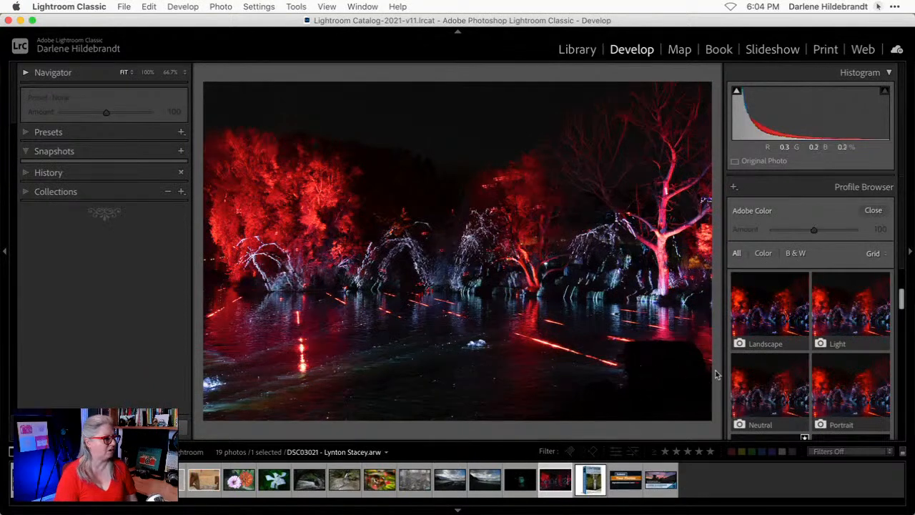
{"action": "left_click", "coordinate": [771, 380]}
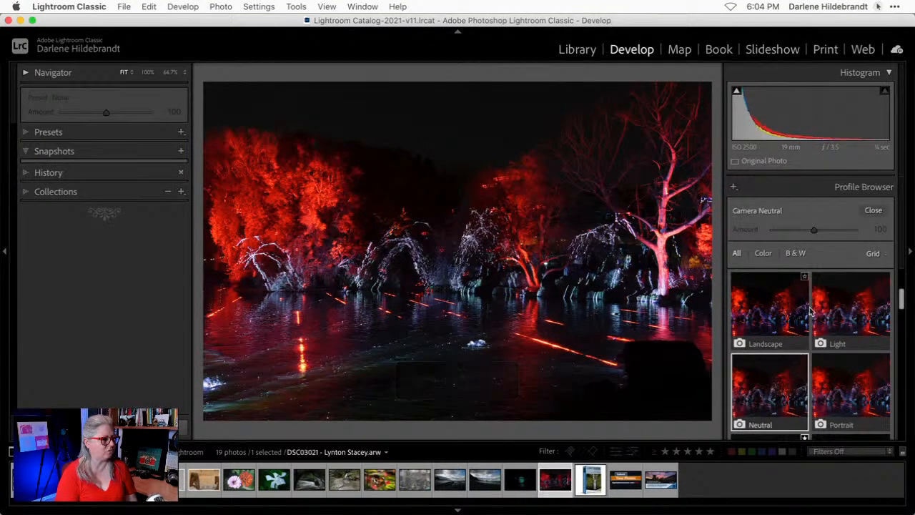
Collapse the Vintage profile group and hide the filmstrip to make more room for the profile list
{"action": "scroll", "coordinate": [844, 293], "scroll_direction": "down", "scroll_amount": 6}
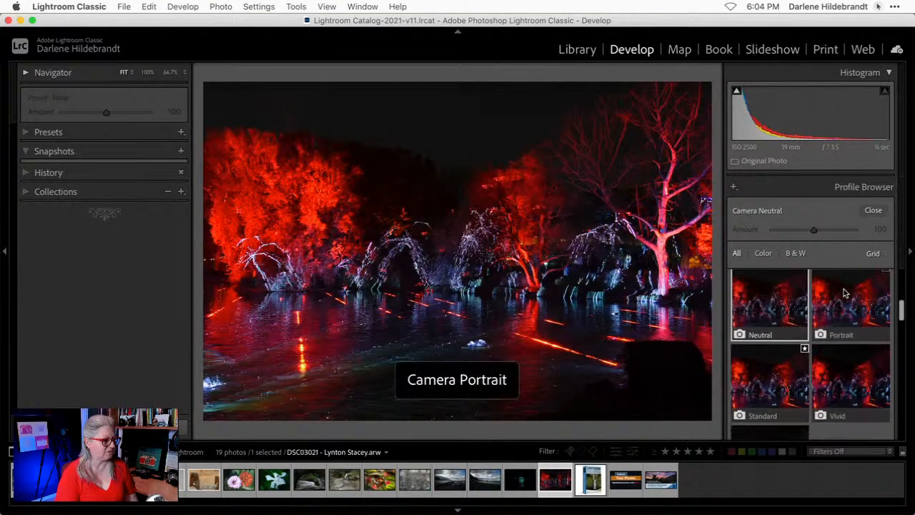
{"action": "scroll", "coordinate": [845, 293], "scroll_direction": "down", "scroll_amount": 4}
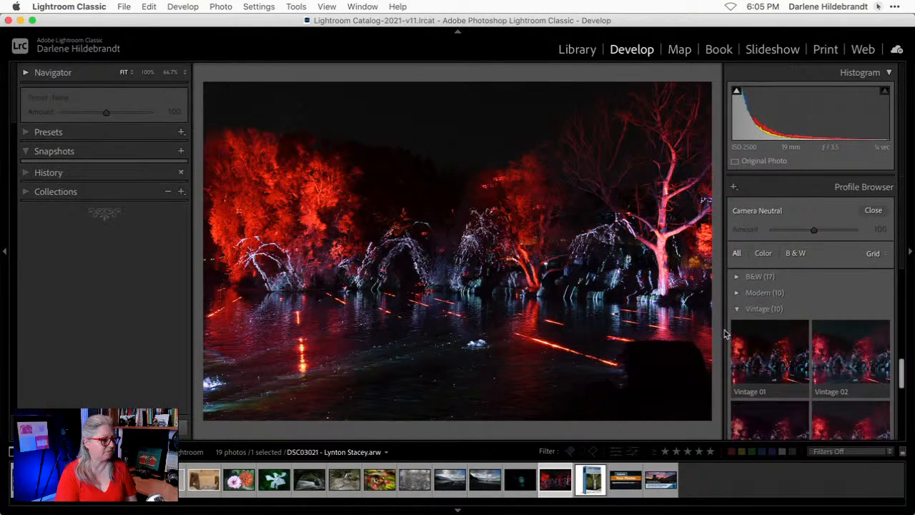
{"action": "left_click", "coordinate": [737, 293]}
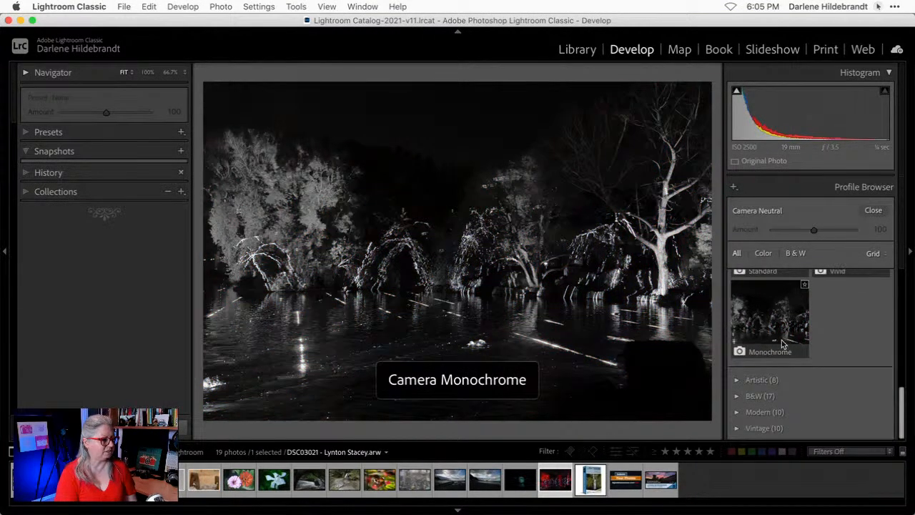
{"action": "left_click", "coordinate": [458, 510]}
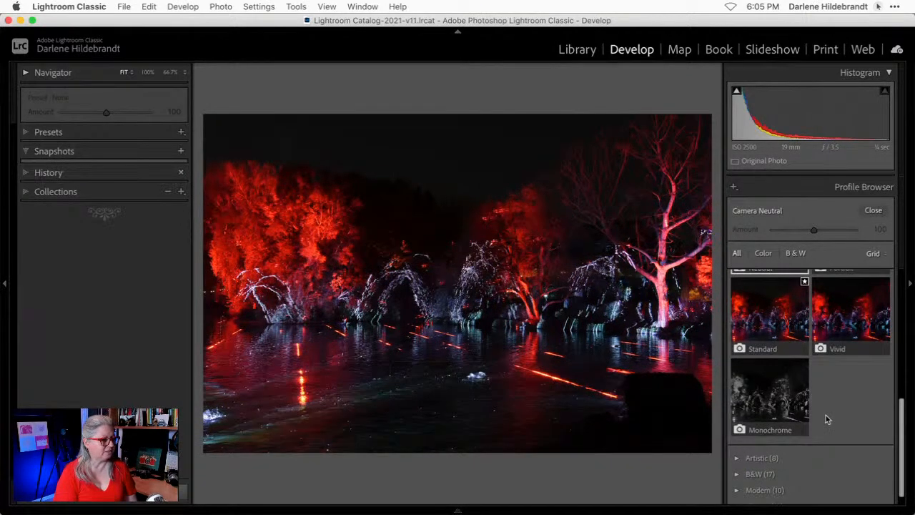
Expand the Modern profile group, preview its looks, apply Modern 04 and close the Profile Browser
{"action": "scroll", "coordinate": [823, 416], "scroll_direction": "down", "scroll_amount": 1}
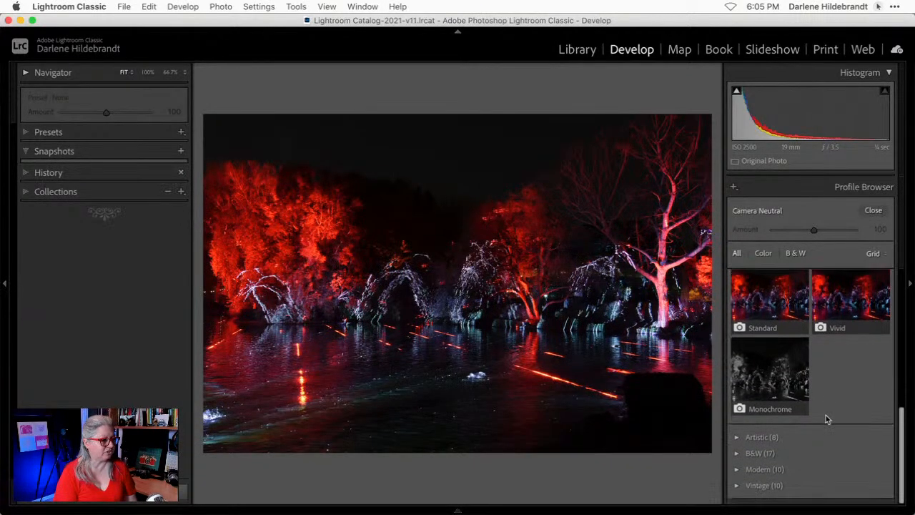
{"action": "left_click", "coordinate": [737, 476]}
{"action": "scroll", "coordinate": [758, 429], "scroll_direction": "down", "scroll_amount": 5}
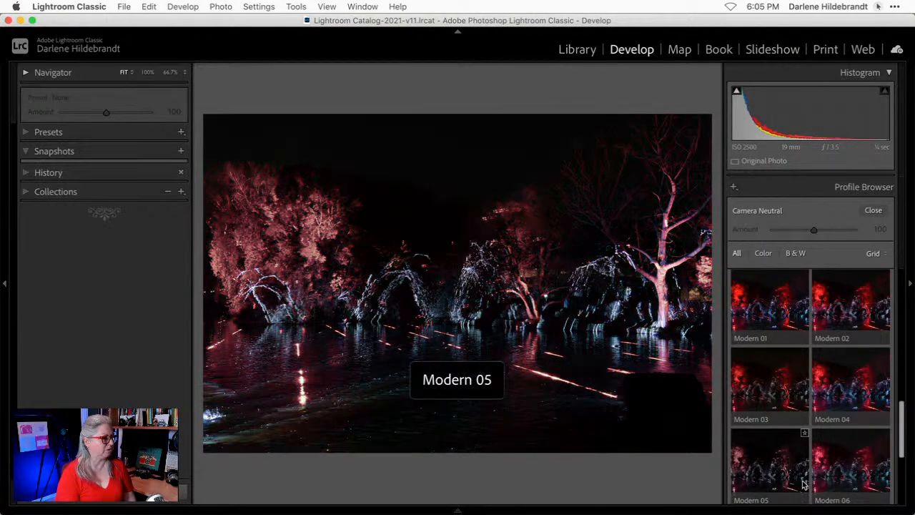
{"action": "scroll", "coordinate": [748, 443], "scroll_direction": "down", "scroll_amount": 3}
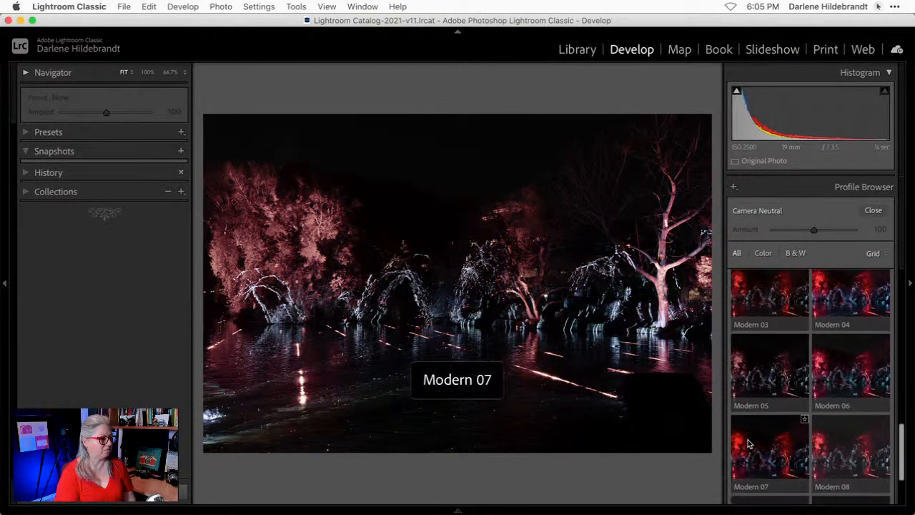
{"action": "scroll", "coordinate": [841, 450], "scroll_direction": "down", "scroll_amount": 2}
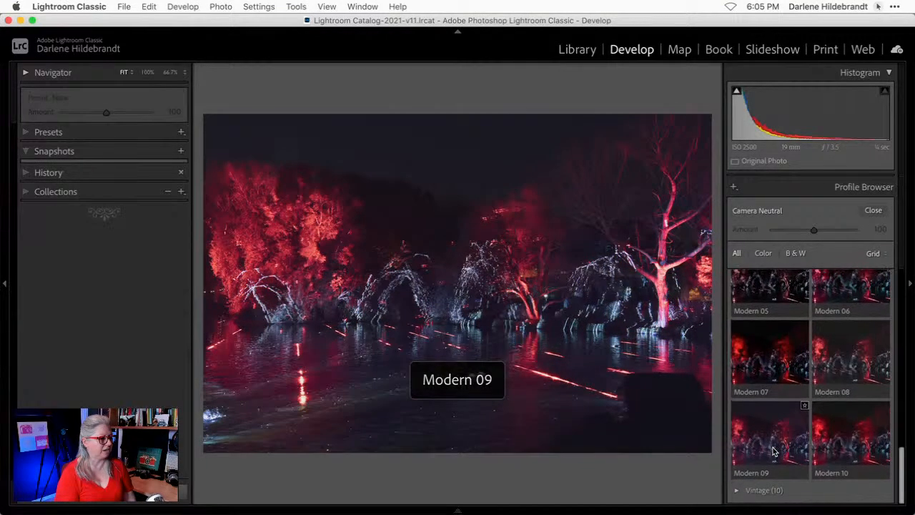
{"action": "scroll", "coordinate": [840, 454], "scroll_direction": "up", "scroll_amount": 3}
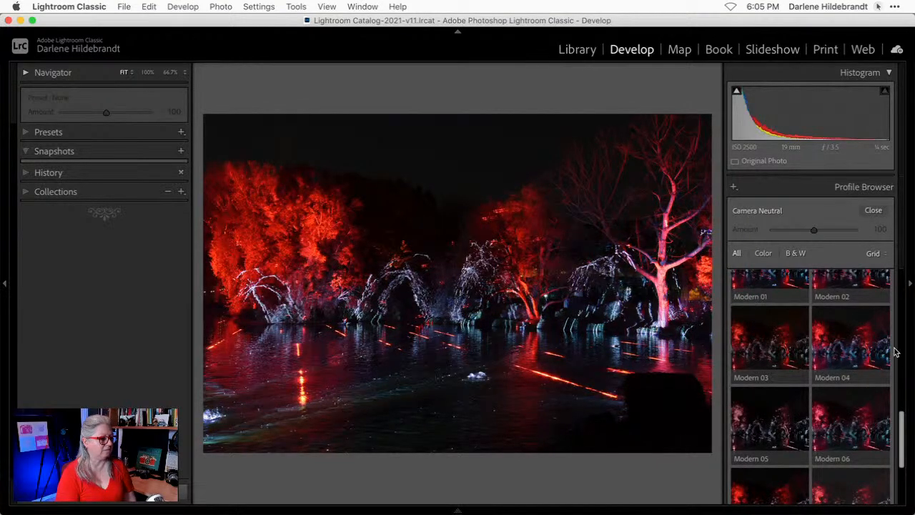
{"action": "left_click", "coordinate": [844, 346]}
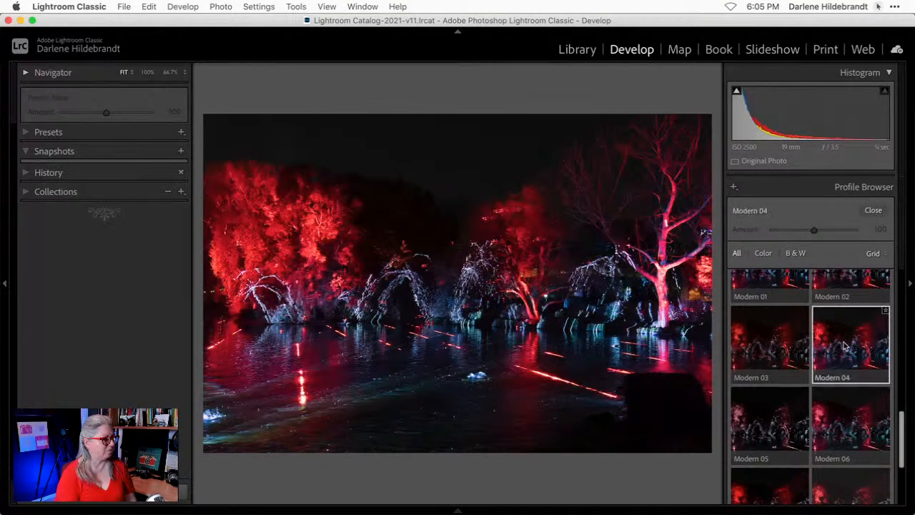
{"action": "left_click", "coordinate": [870, 211]}
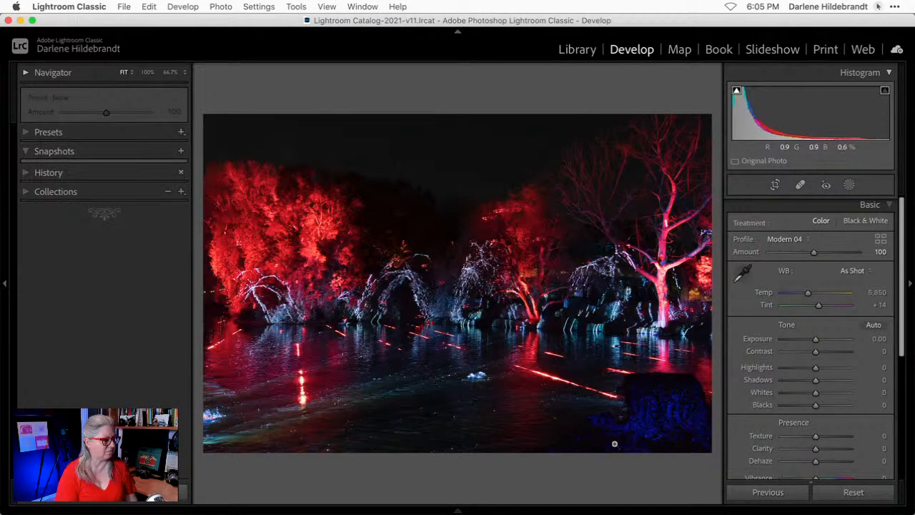
Turn off the clipping overlay and set Whites to +5 using the highlight clipping preview
{"action": "key", "text": "j"}
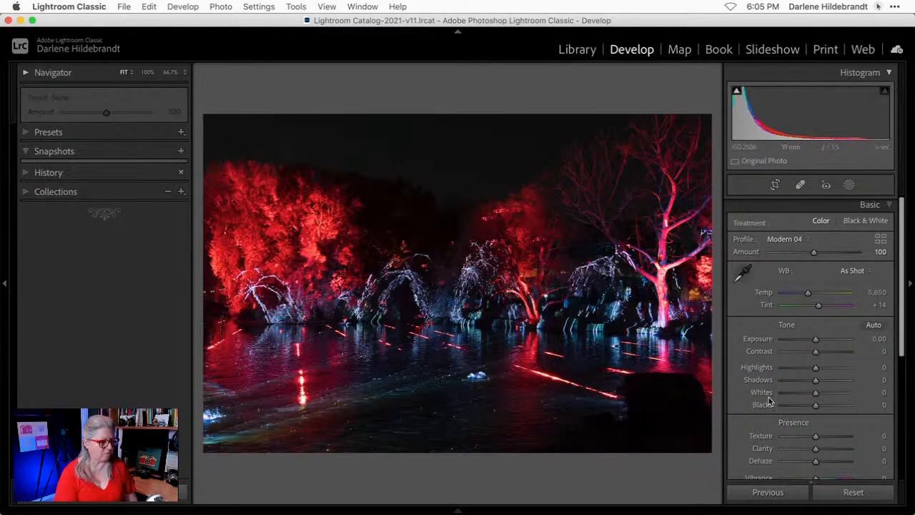
{"action": "left_click", "coordinate": [816, 394], "text": "alt"}
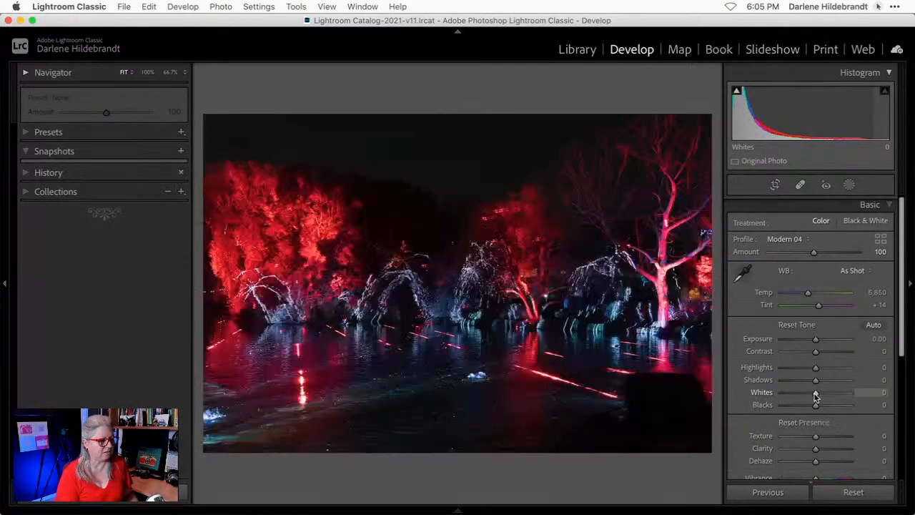
{"action": "left_click", "coordinate": [815, 394], "text": "alt"}
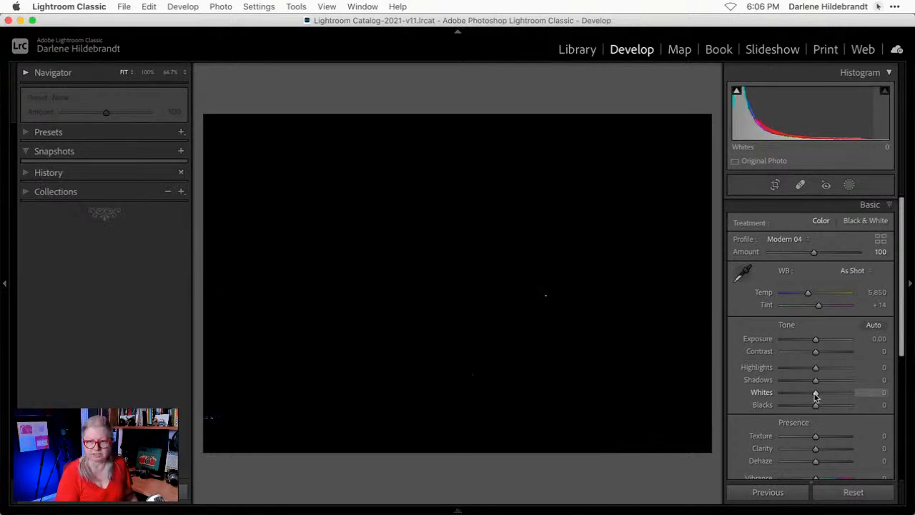
{"action": "mouse_move", "coordinate": [816, 395]}
{"action": "left_mouse_down"}
{"action": "mouse_move", "coordinate": [844, 394]}
{"action": "mouse_move", "coordinate": [821, 392]}
{"action": "left_mouse_up"}
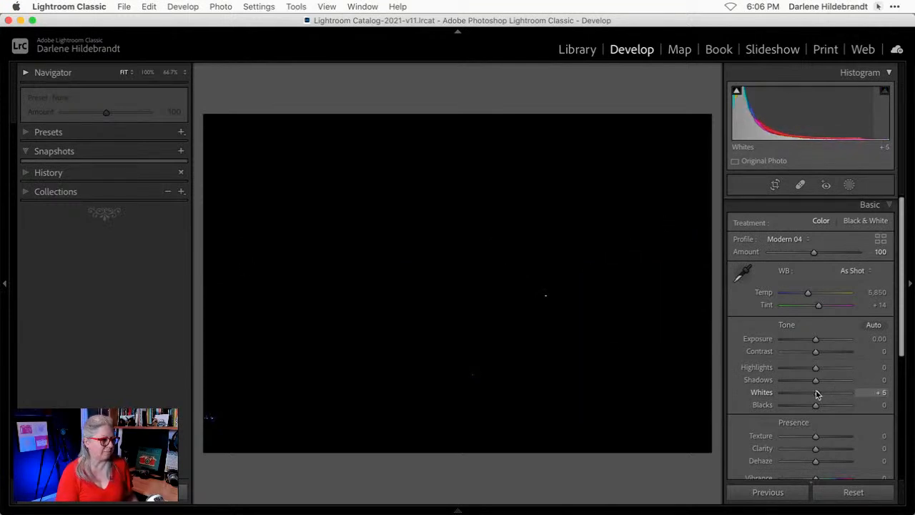
{"action": "left_click_drag", "start_coordinate": [817, 394], "coordinate": [817, 394]}
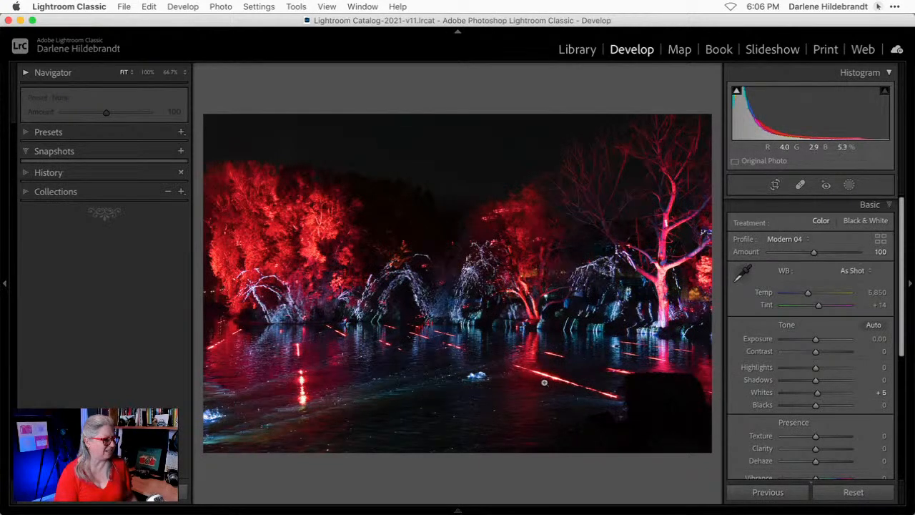
Set Highlights to -27 and Blacks to -10 using the clipping preview
{"action": "left_click", "coordinate": [816, 367], "text": "alt"}
{"action": "left_click_drag", "start_coordinate": [817, 369], "coordinate": [806, 369]}
{"action": "left_click_drag", "start_coordinate": [816, 405], "coordinate": [815, 407]}
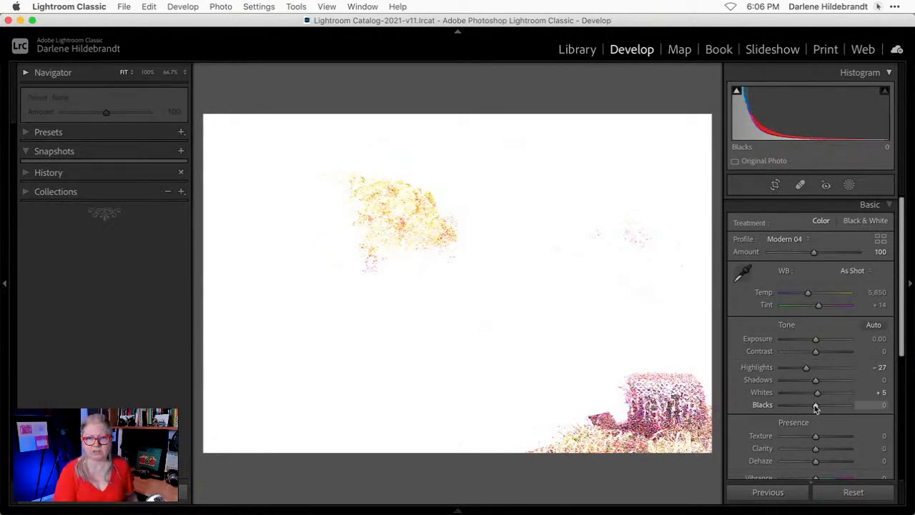
{"action": "left_click_drag", "start_coordinate": [816, 407], "coordinate": [811, 407]}
{"action": "scroll", "coordinate": [813, 371], "scroll_direction": "down", "scroll_amount": 3}
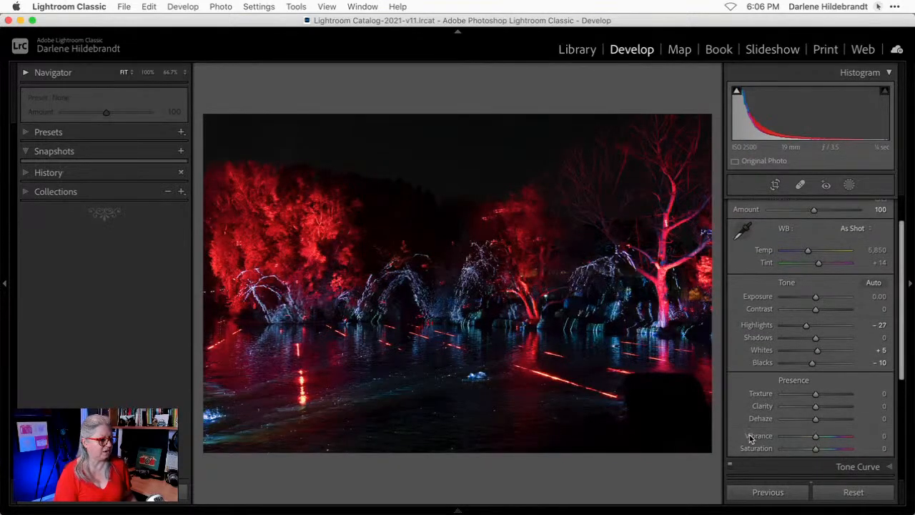
Turn on the cursor highlight in the pointer utility and return to the photo
{"action": "left_click", "coordinate": [876, 6]}
{"action": "left_click", "coordinate": [856, 40]}
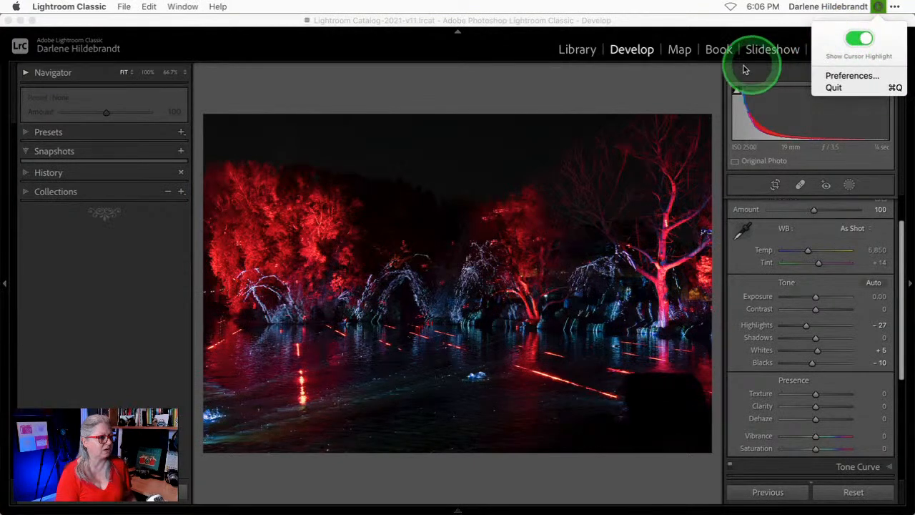
{"action": "left_click", "coordinate": [690, 71]}
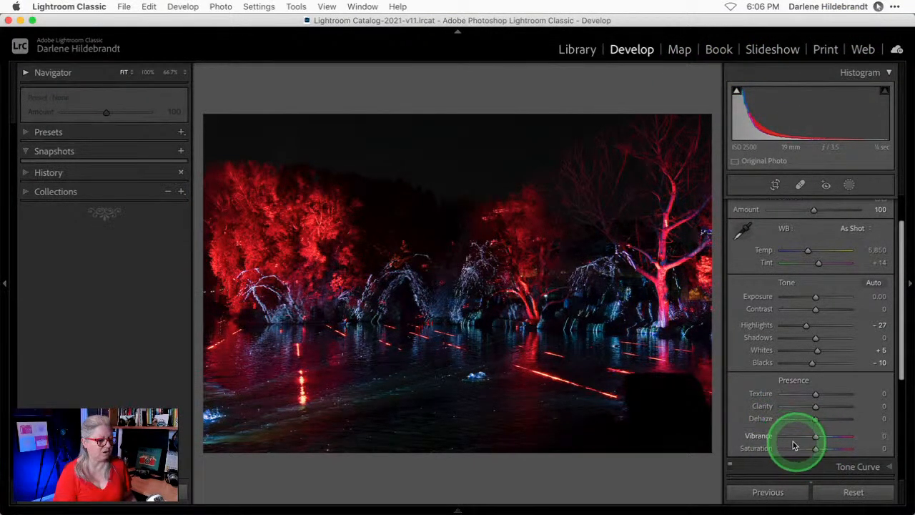
Raise Blacks to +17 and hide the Navigator and Presets panel group to enlarge the photo
{"action": "left_click", "coordinate": [811, 362], "text": "alt"}
{"action": "left_click_drag", "start_coordinate": [811, 362], "coordinate": [820, 363]}
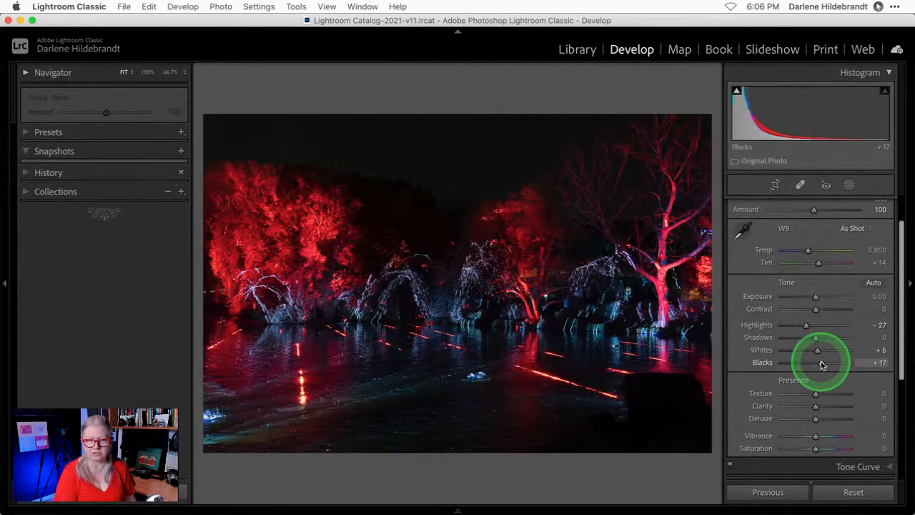
{"action": "left_click", "coordinate": [4, 286]}
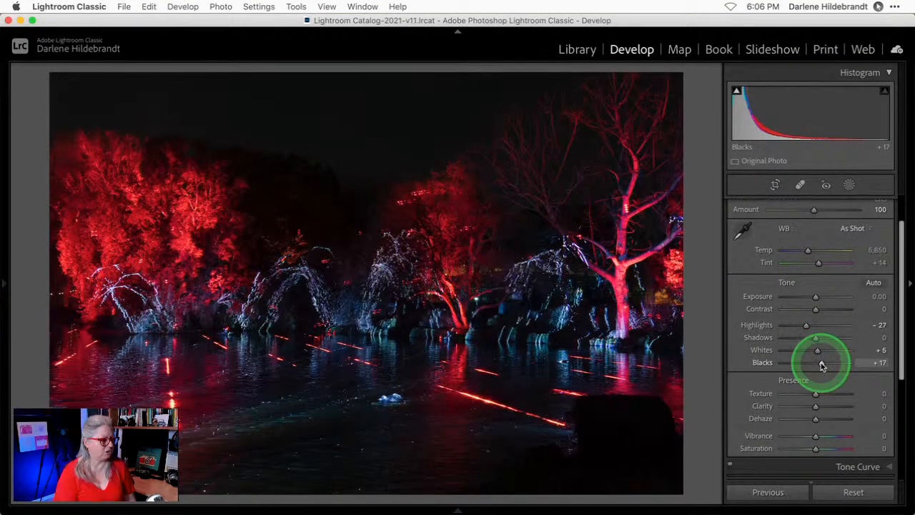
Adjust the tone of the photo by setting Blacks to -9, Exposure to +0.75 and Highlights to -22
{"action": "mouse_move", "coordinate": [819, 364]}
{"action": "left_mouse_down"}
{"action": "mouse_move", "coordinate": [794, 365]}
{"action": "mouse_move", "coordinate": [839, 363]}
{"action": "mouse_move", "coordinate": [813, 362]}
{"action": "left_mouse_up"}
{"action": "left_click_drag", "start_coordinate": [813, 300], "coordinate": [807, 325]}
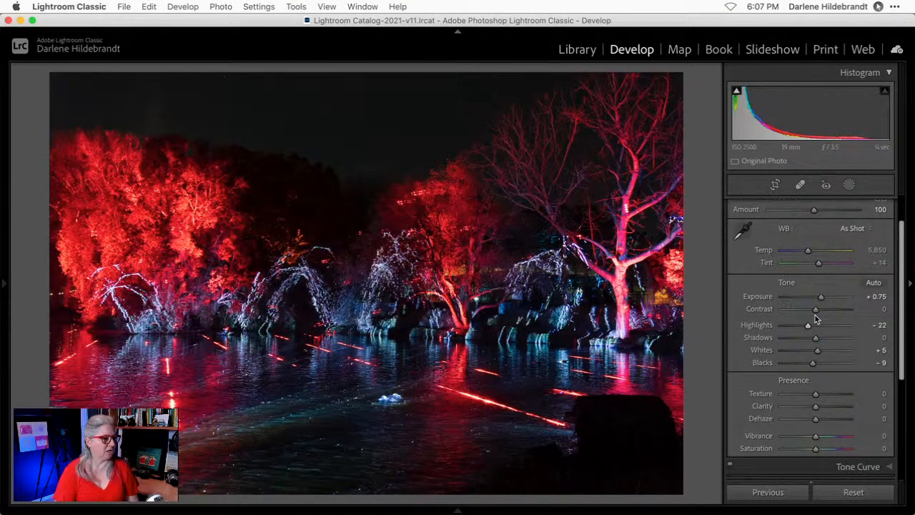
Inspect the dark sky and the water up close, and set Clarity to +16
{"action": "left_click", "coordinate": [340, 118]}
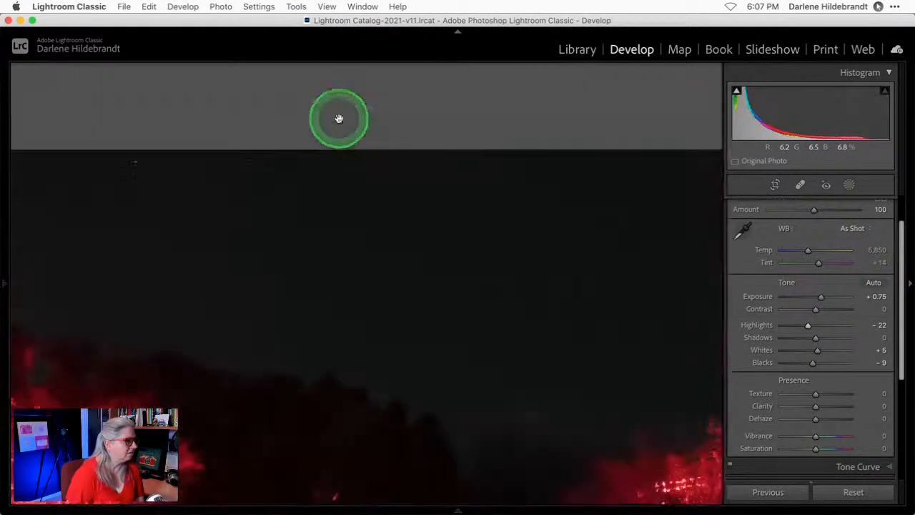
{"action": "left_click_drag", "start_coordinate": [471, 343], "coordinate": [453, 368]}
{"action": "left_click", "coordinate": [441, 359]}
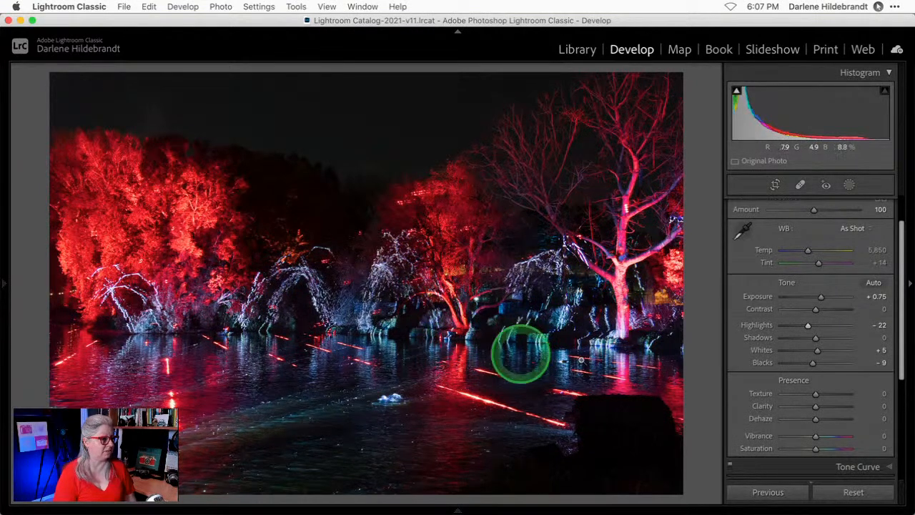
{"action": "left_click_drag", "start_coordinate": [815, 408], "coordinate": [820, 406]}
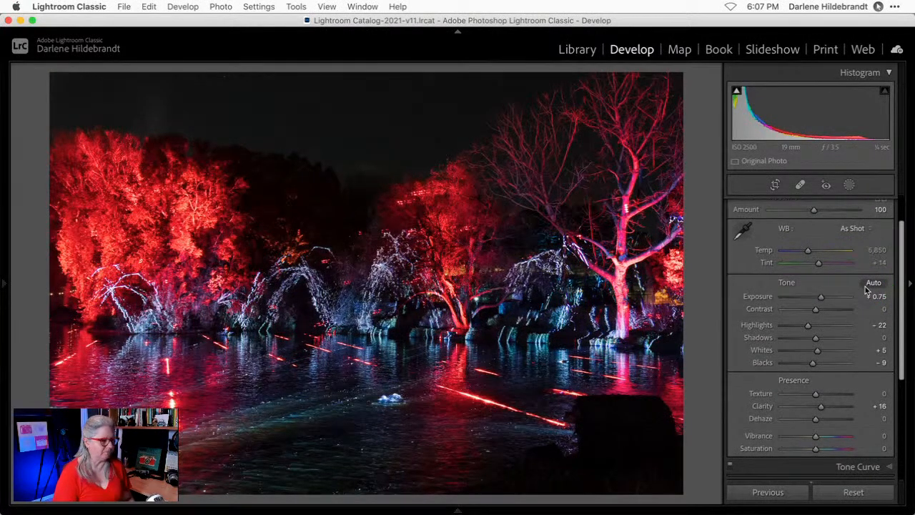
Crop the photo to a wider format by trimming dark water from the lower edge and a strip of sky from the upper edge
{"action": "key", "text": "r"}
{"action": "left_click_drag", "start_coordinate": [515, 253], "coordinate": [364, 450]}
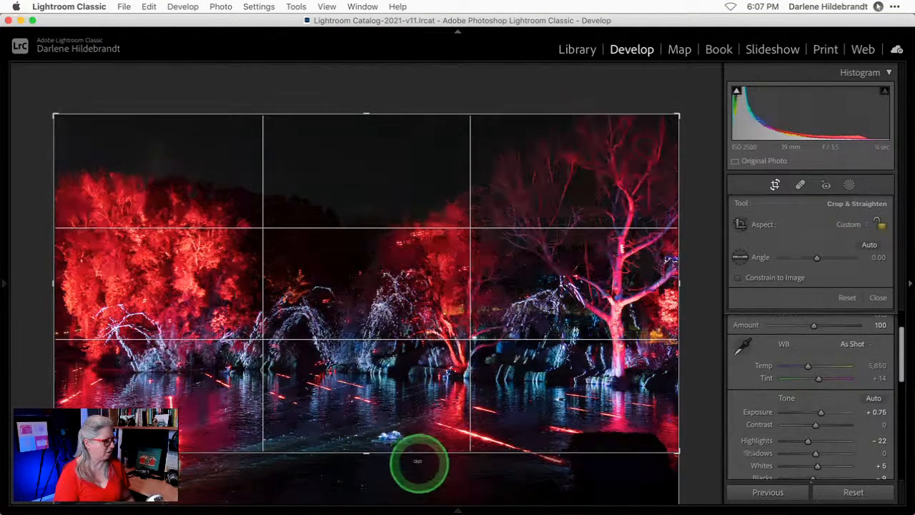
{"action": "left_click_drag", "start_coordinate": [647, 443], "coordinate": [483, 304]}
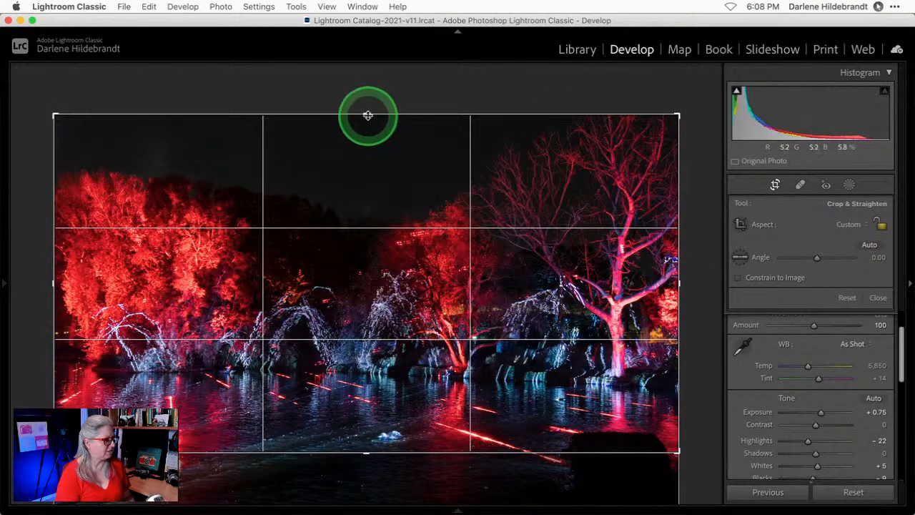
{"action": "left_click_drag", "start_coordinate": [368, 114], "coordinate": [374, 149]}
{"action": "double_click", "coordinate": [375, 148]}
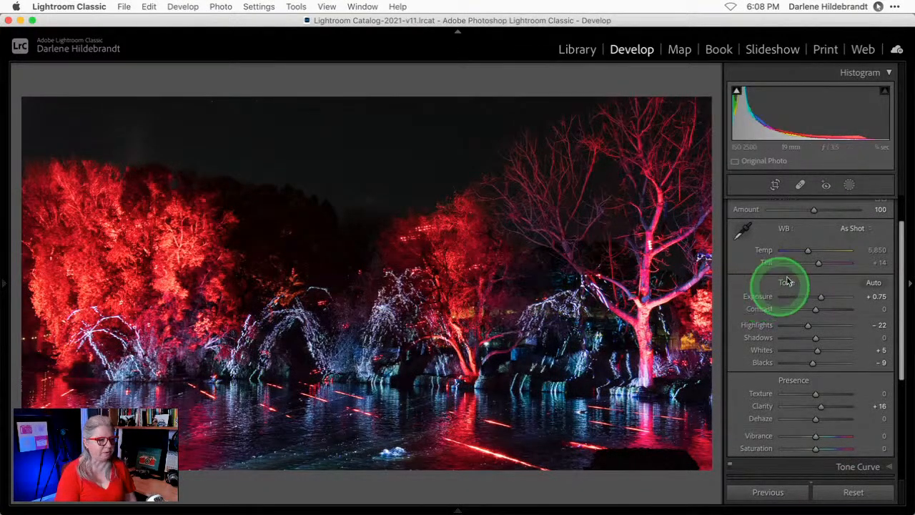
Try the Auto white balance with Temp at 3,213, and restore the As Shot white balance for comparison
{"action": "left_click", "coordinate": [862, 232]}
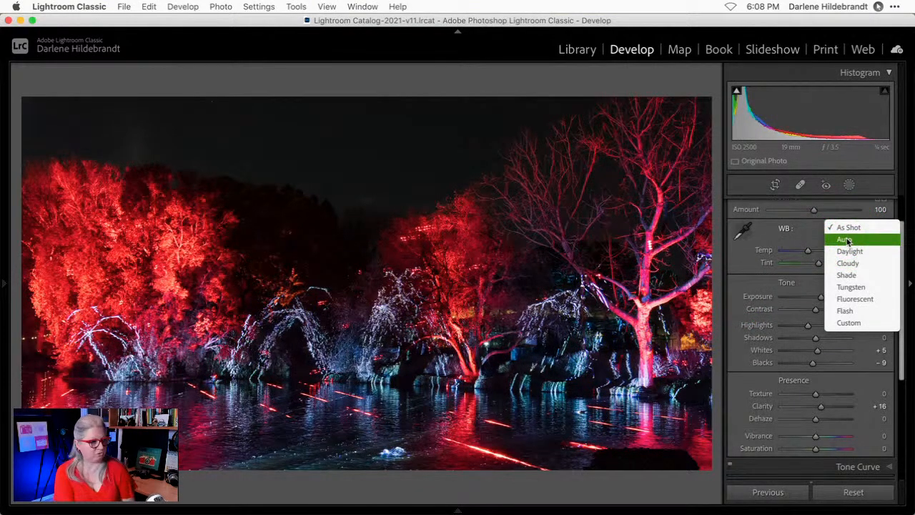
{"action": "left_click", "coordinate": [845, 239]}
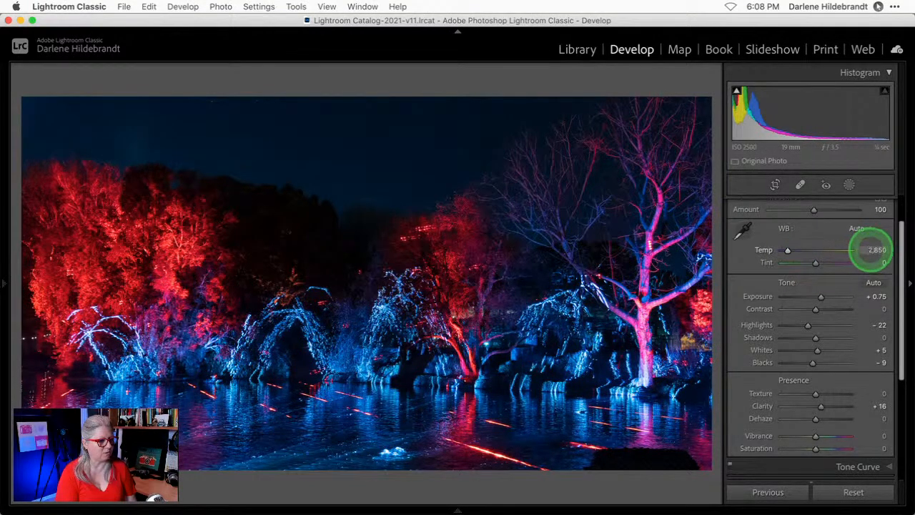
{"action": "left_click_drag", "start_coordinate": [870, 250], "coordinate": [875, 249]}
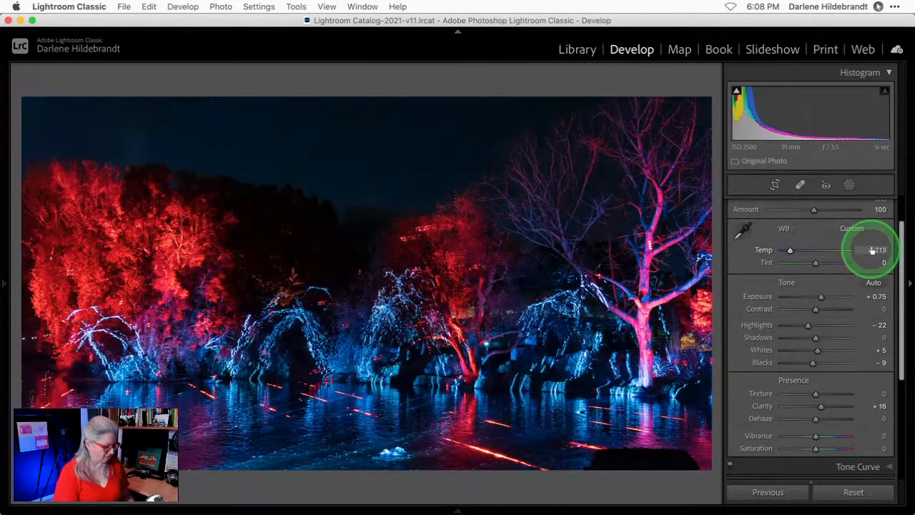
{"action": "left_click", "coordinate": [854, 228]}
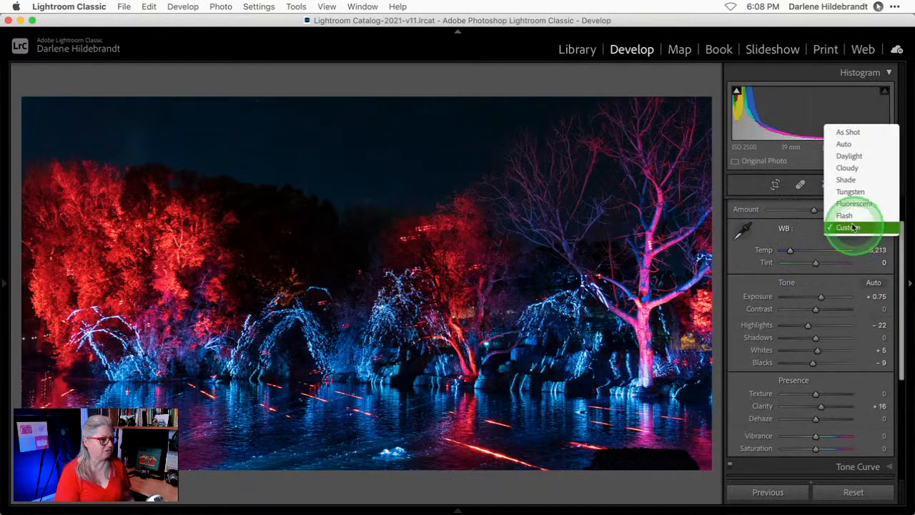
{"action": "left_click", "coordinate": [845, 132]}
{"action": "left_click", "coordinate": [874, 249]}
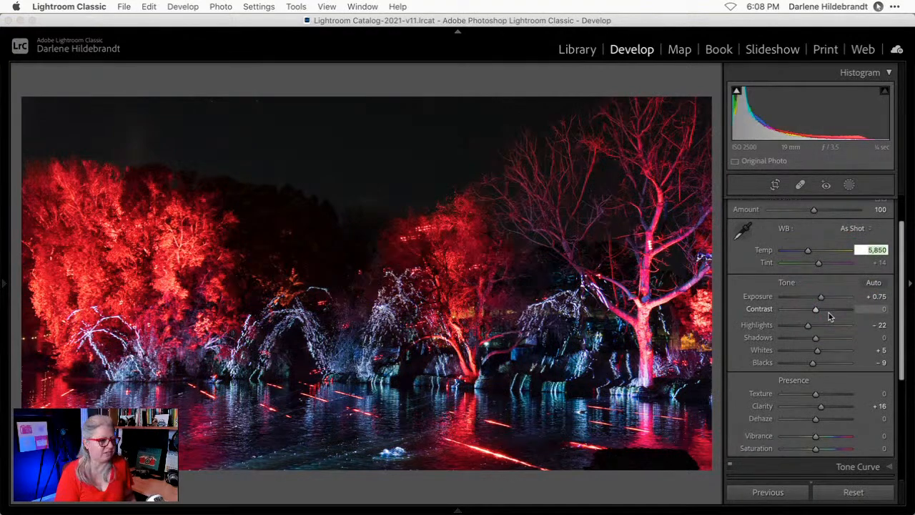
Apply the Auto white balance and refine it with Temp at 3,296 and Tint at +12
{"action": "left_click", "coordinate": [849, 230]}
{"action": "left_click", "coordinate": [847, 241]}
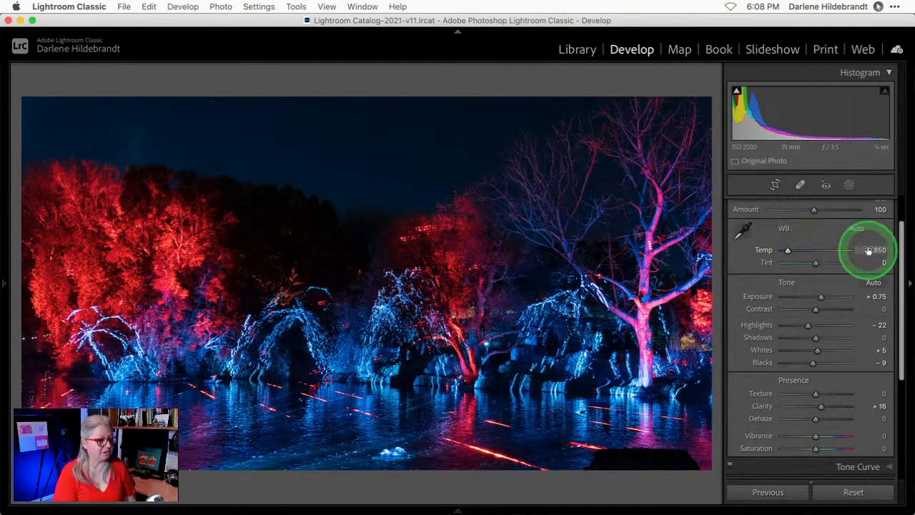
{"action": "left_click_drag", "start_coordinate": [787, 252], "coordinate": [792, 253]}
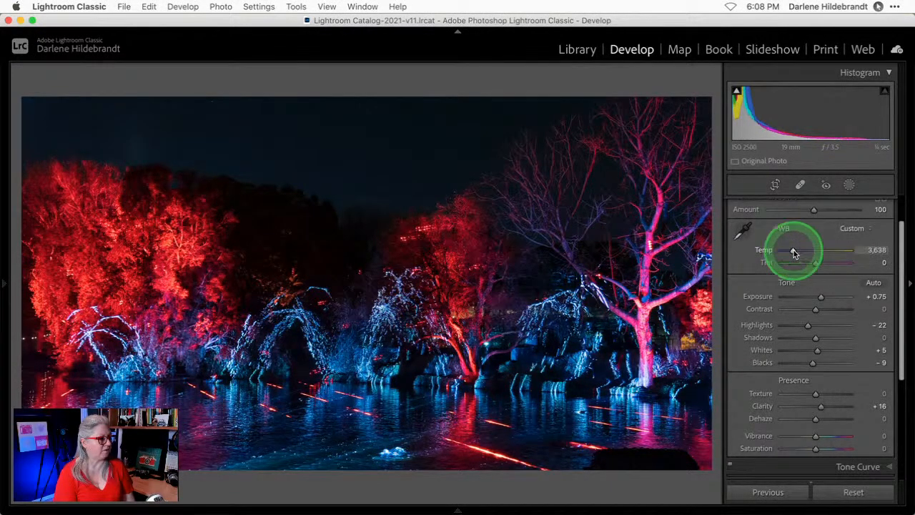
{"action": "mouse_move", "coordinate": [814, 262]}
{"action": "left_mouse_down"}
{"action": "mouse_move", "coordinate": [824, 264]}
{"action": "mouse_move", "coordinate": [806, 262]}
{"action": "mouse_move", "coordinate": [824, 265]}
{"action": "mouse_move", "coordinate": [788, 253]}
{"action": "mouse_move", "coordinate": [814, 265]}
{"action": "left_mouse_up"}
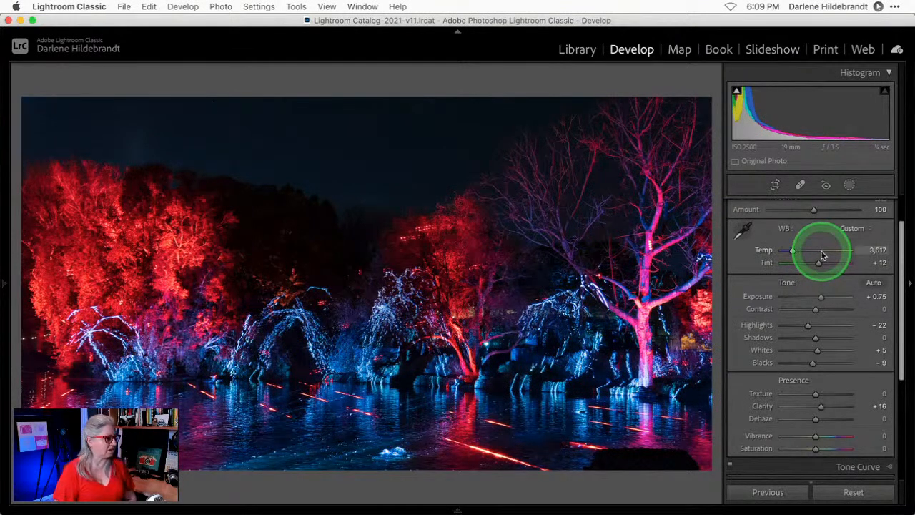
{"action": "left_click_drag", "start_coordinate": [794, 254], "coordinate": [792, 253]}
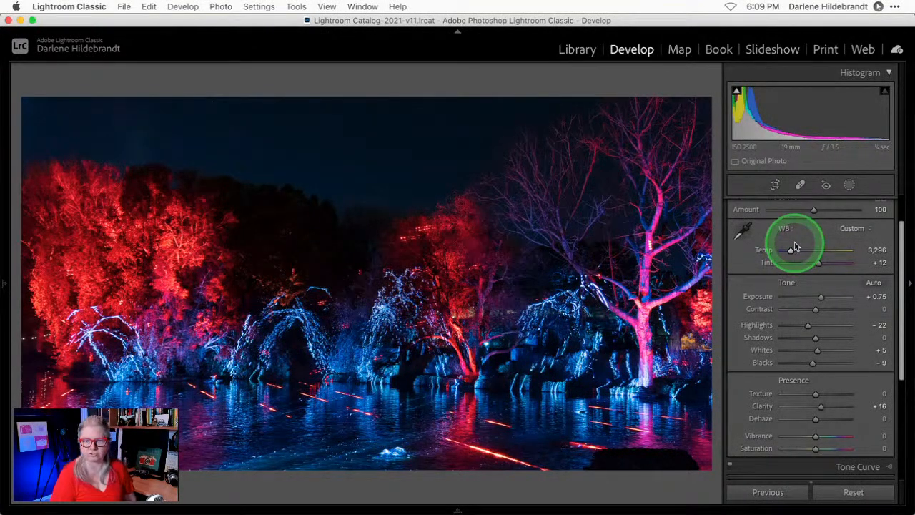
Test brighter Shadows and Exposure while checking the sky for noise, and settle on Exposure +1.05 and Shadows +18
{"action": "mouse_move", "coordinate": [816, 338]}
{"action": "left_mouse_down"}
{"action": "mouse_move", "coordinate": [844, 340]}
{"action": "mouse_move", "coordinate": [822, 335]}
{"action": "mouse_move", "coordinate": [828, 341]}
{"action": "left_mouse_up"}
{"action": "left_click", "coordinate": [388, 167]}
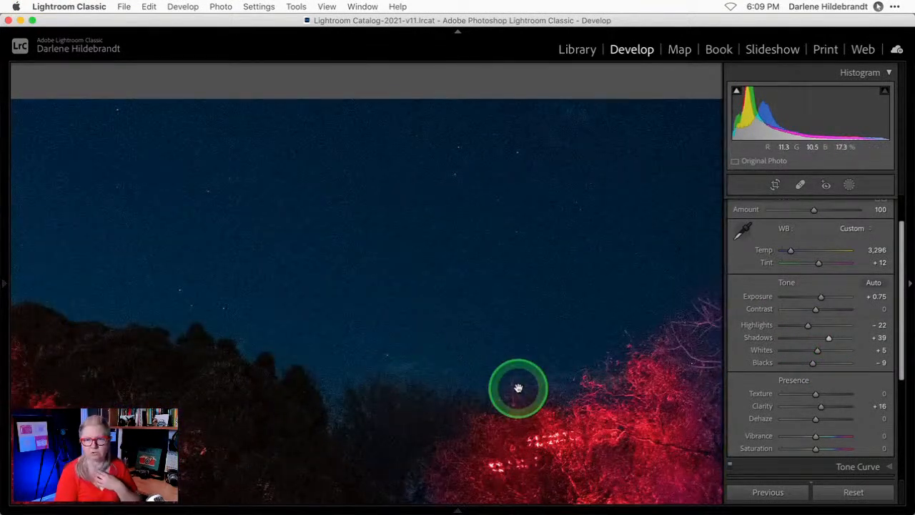
{"action": "key", "text": "super+equal"}
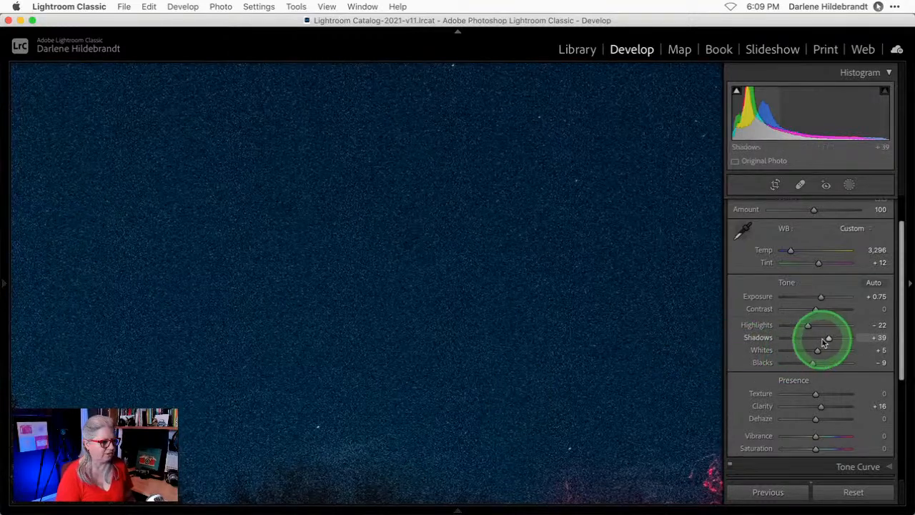
{"action": "left_click_drag", "start_coordinate": [821, 296], "coordinate": [825, 297]}
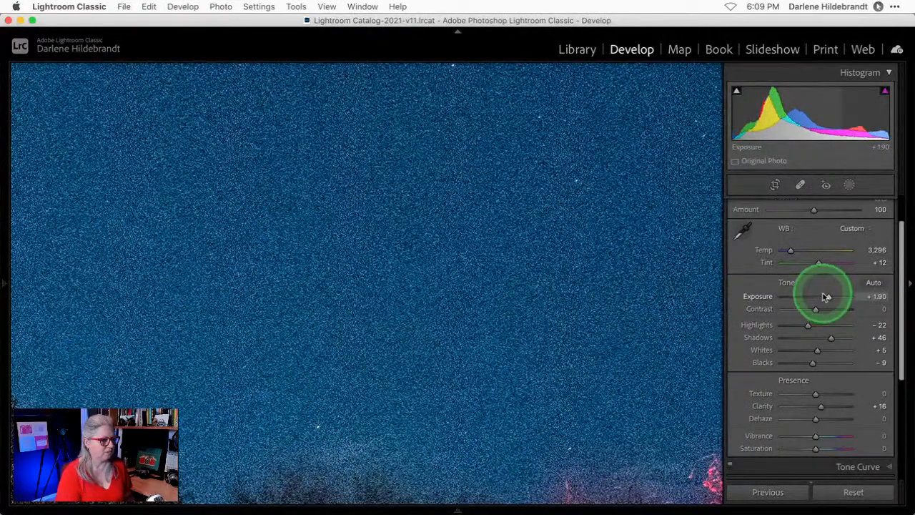
{"action": "left_click_drag", "start_coordinate": [827, 296], "coordinate": [821, 295]}
{"action": "left_click", "coordinate": [479, 269]}
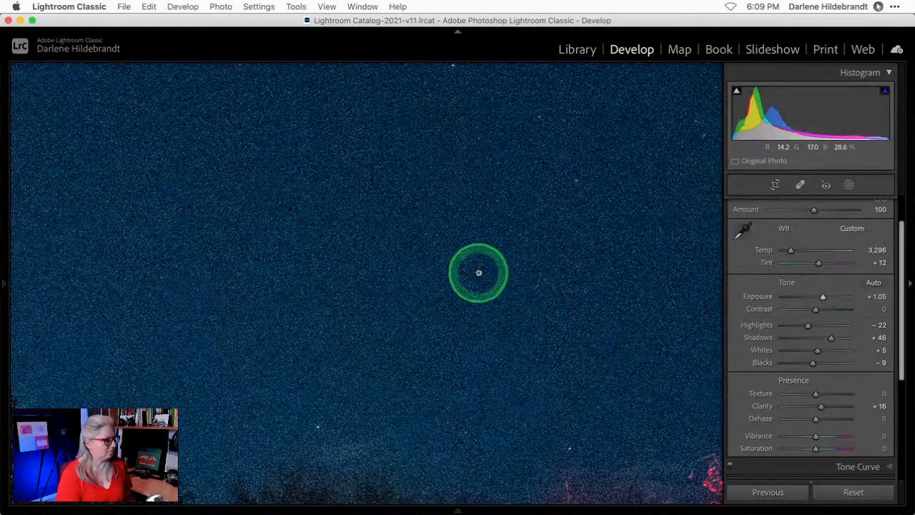
{"action": "left_click_drag", "start_coordinate": [829, 341], "coordinate": [819, 340]}
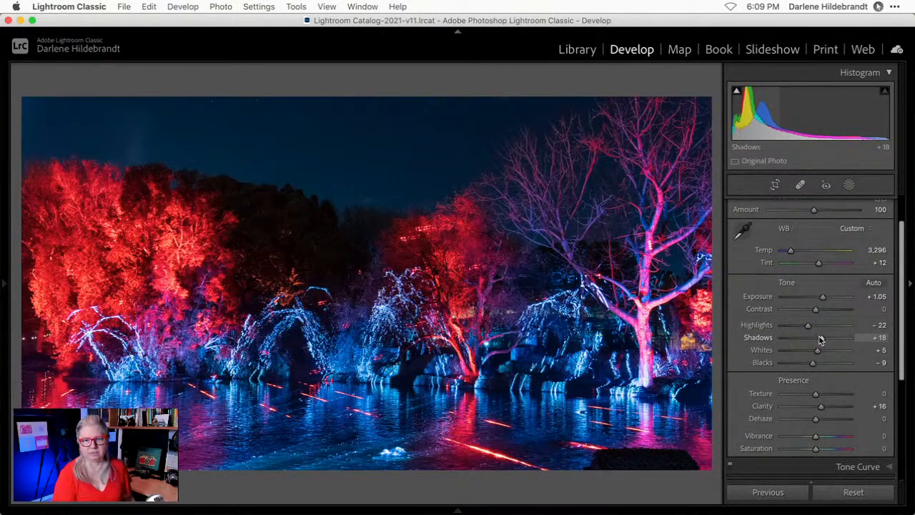
Refine the bright tones by setting Highlights to -50, Exposure to +0.90 and Whites to +14, checking the central tree up close
{"action": "scroll", "coordinate": [820, 340], "scroll_direction": "down", "scroll_amount": 1}
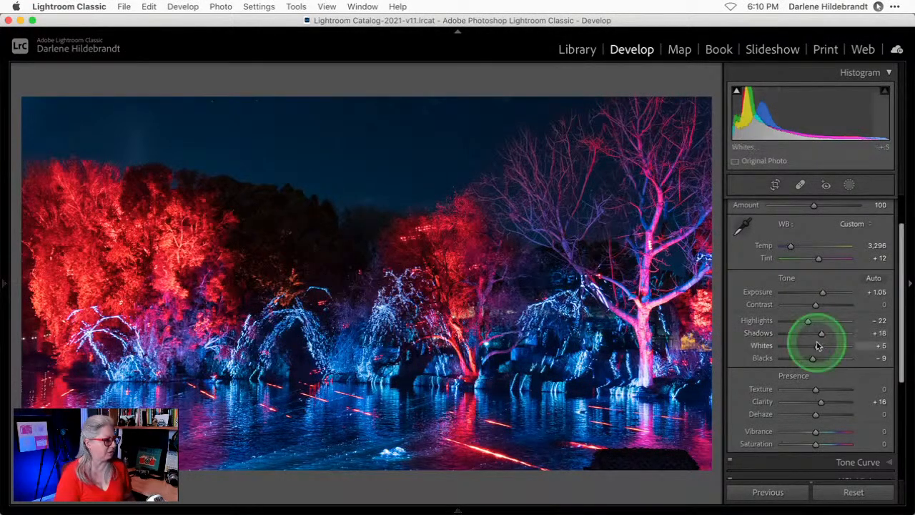
{"action": "key", "text": "alt"}
{"action": "left_click_drag", "start_coordinate": [806, 323], "coordinate": [799, 320]}
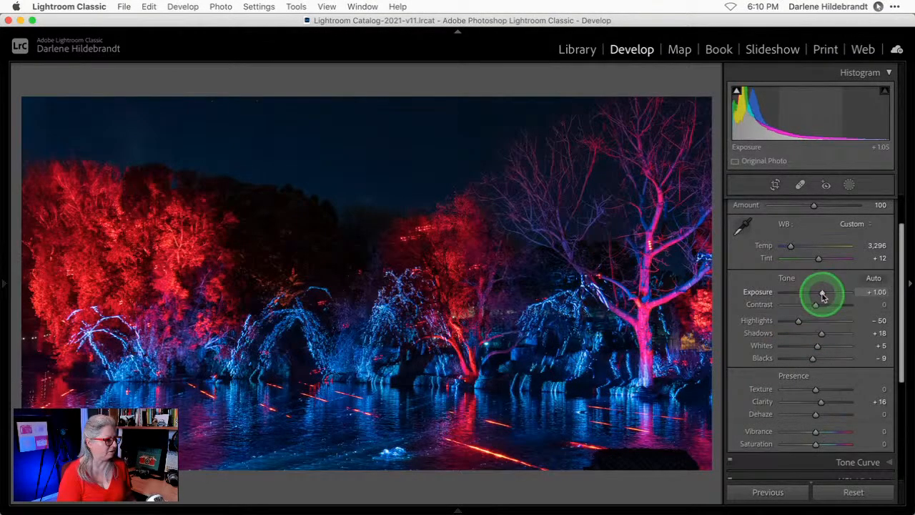
{"action": "left_click_drag", "start_coordinate": [816, 347], "coordinate": [821, 348]}
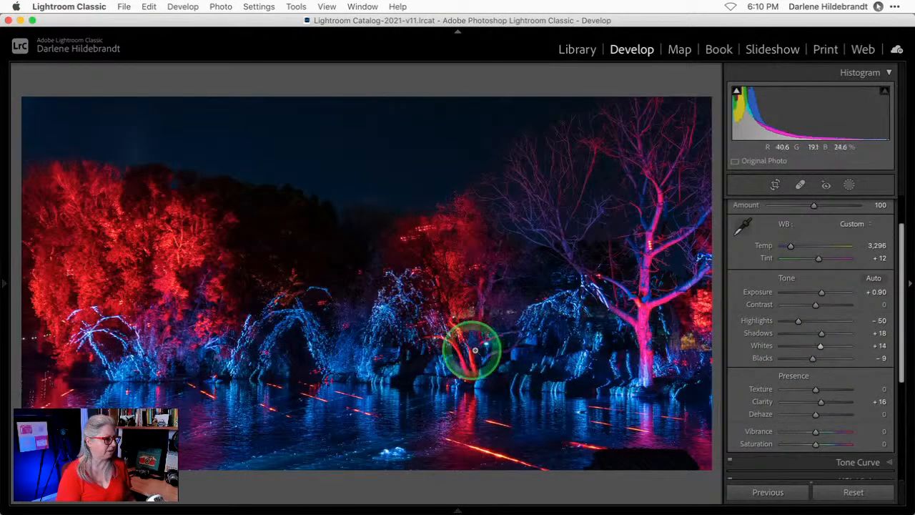
{"action": "left_click", "coordinate": [484, 348]}
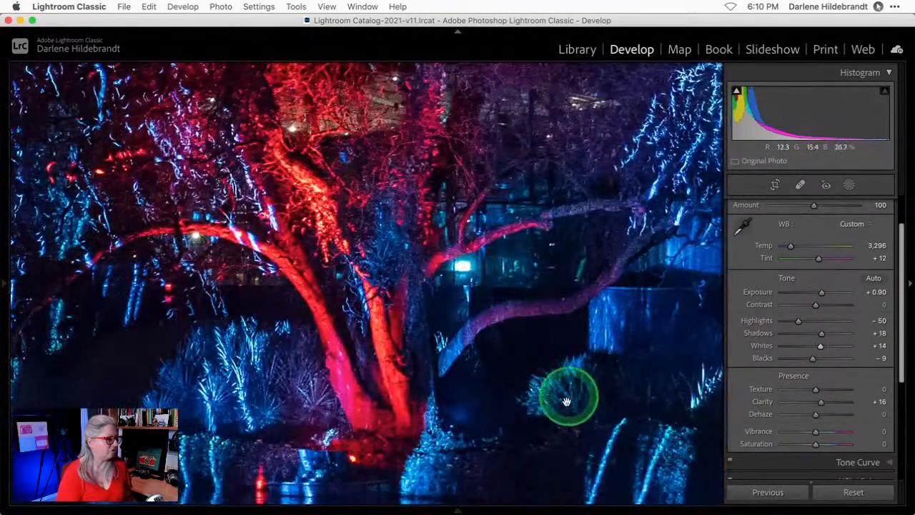
{"action": "left_click", "coordinate": [521, 392]}
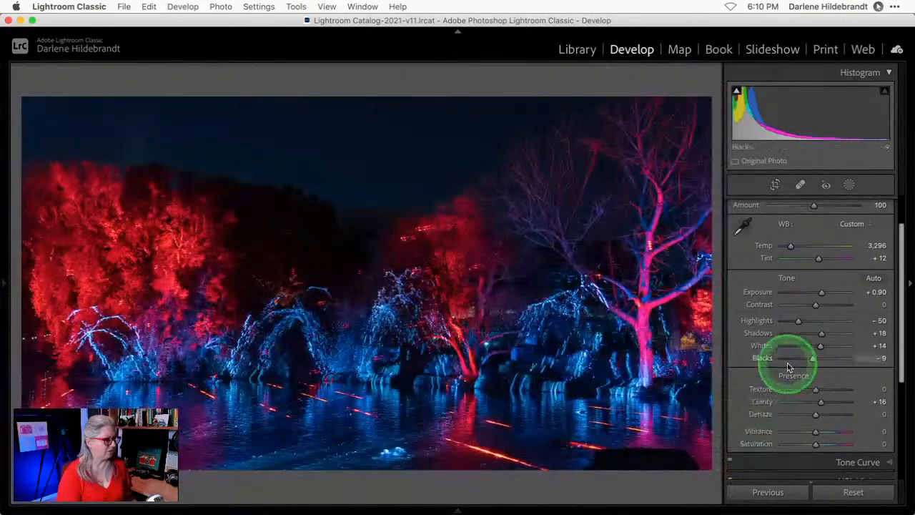
{"action": "left_click_drag", "start_coordinate": [820, 348], "coordinate": [821, 348]}
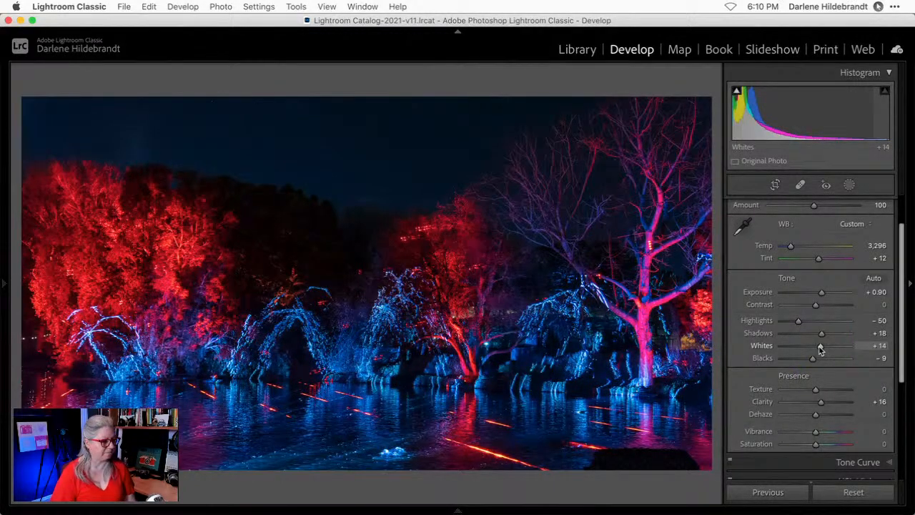
Add a hard-edged post-crop vignette with Amount -70, Feather 0, Roundness +35 and Midpoint 22
{"action": "scroll", "coordinate": [820, 348], "scroll_direction": "down", "scroll_amount": 5}
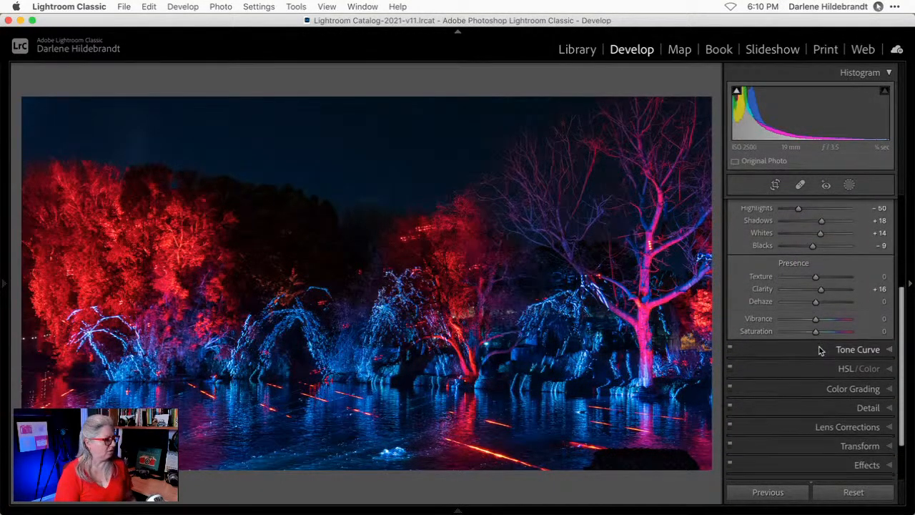
{"action": "scroll", "coordinate": [820, 350], "scroll_direction": "down", "scroll_amount": 2}
{"action": "left_click", "coordinate": [863, 416]}
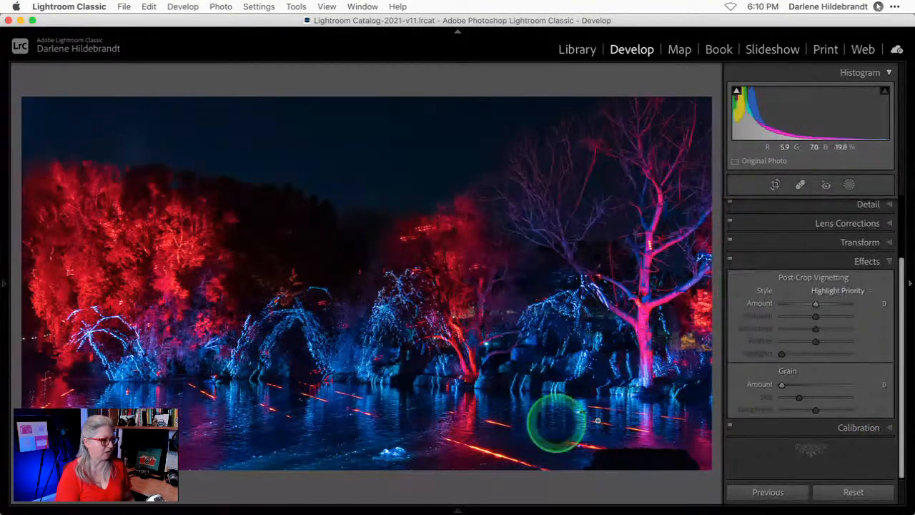
{"action": "left_click_drag", "start_coordinate": [817, 305], "coordinate": [792, 305]}
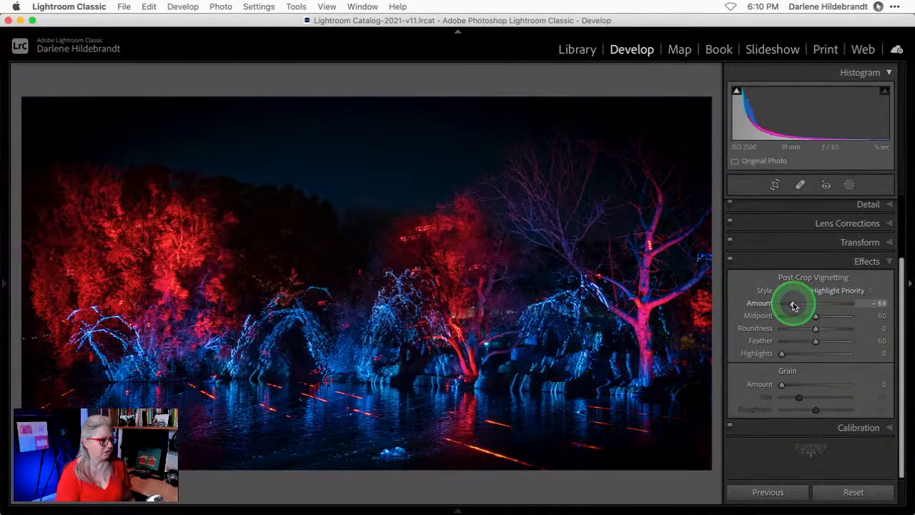
{"action": "left_click_drag", "start_coordinate": [817, 341], "coordinate": [754, 338]}
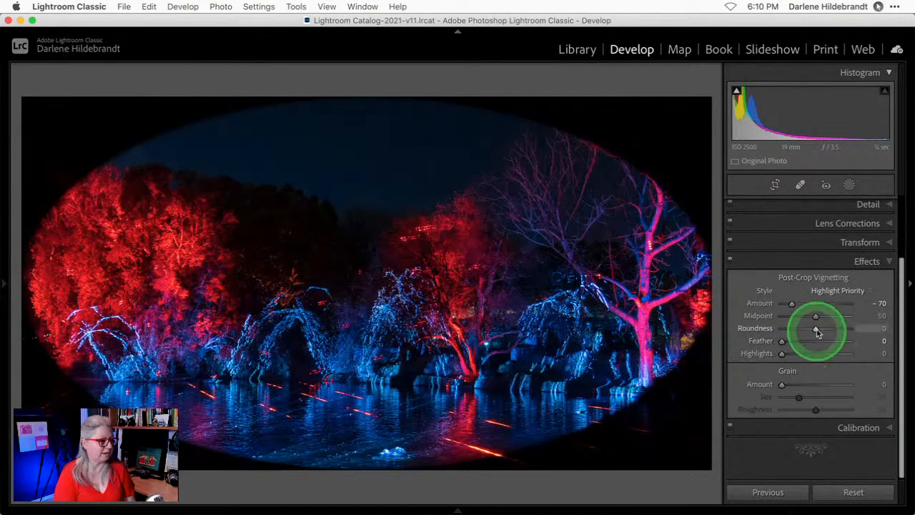
{"action": "left_click_drag", "start_coordinate": [817, 327], "coordinate": [800, 317]}
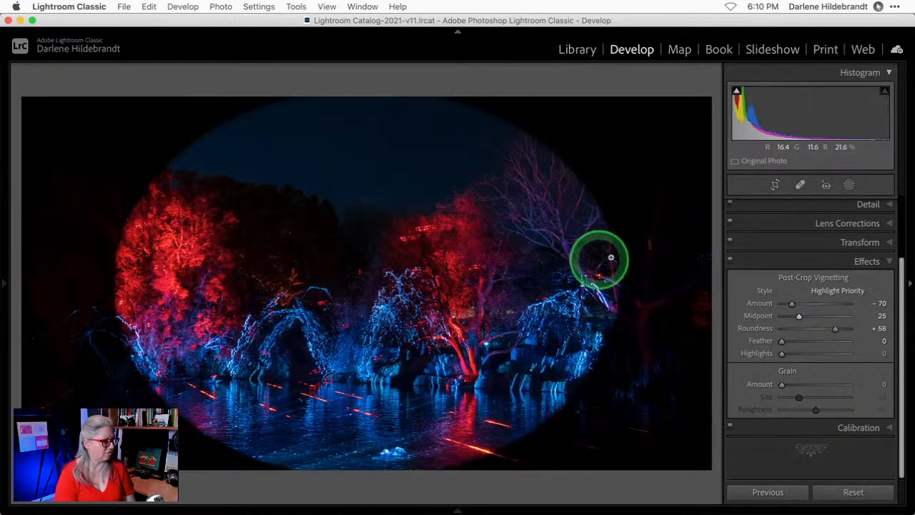
{"action": "left_click_drag", "start_coordinate": [834, 327], "coordinate": [797, 319]}
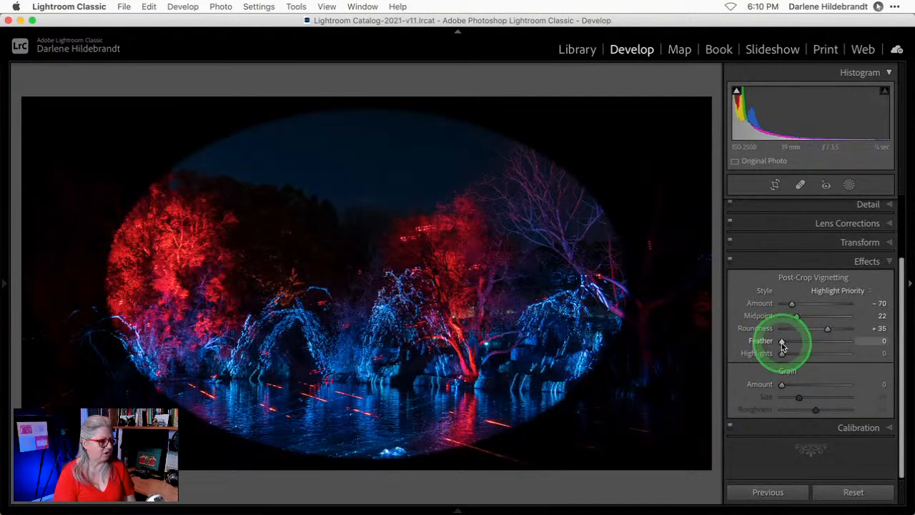
Soften the post-crop vignette by setting its Highlights to 26, Feather to 84 and Amount to -43
{"action": "left_click_drag", "start_coordinate": [782, 355], "coordinate": [799, 353]}
{"action": "left_click", "coordinate": [829, 296]}
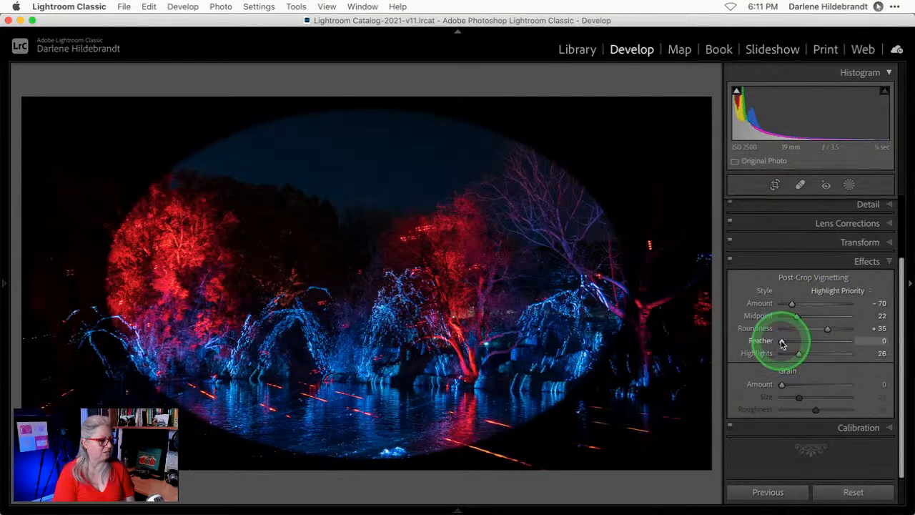
{"action": "left_click_drag", "start_coordinate": [782, 343], "coordinate": [837, 343]}
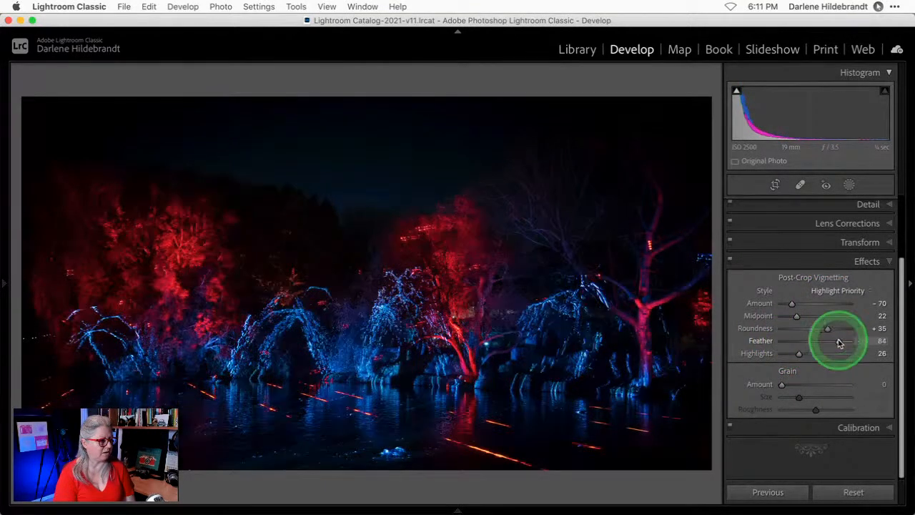
{"action": "mouse_move", "coordinate": [790, 303]}
{"action": "left_mouse_down"}
{"action": "mouse_move", "coordinate": [810, 303]}
{"action": "mouse_move", "coordinate": [801, 305]}
{"action": "left_mouse_up"}
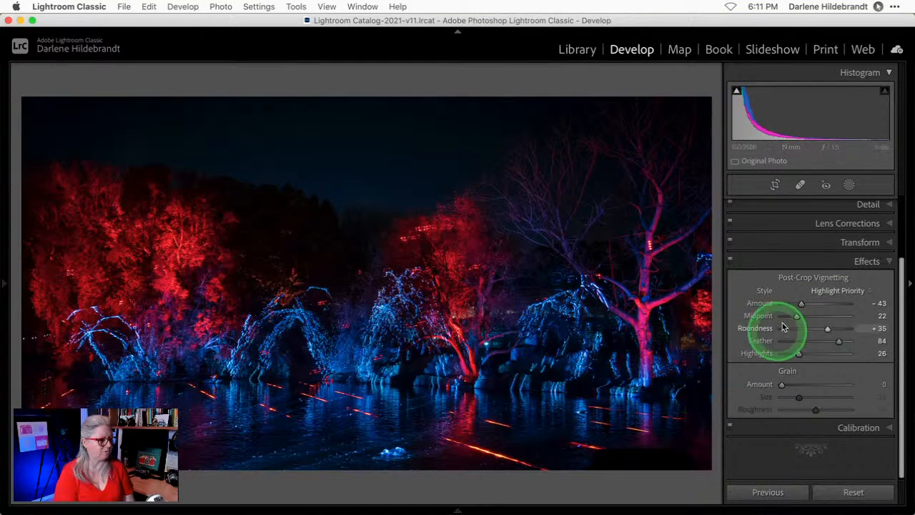
Switch the post-crop vignette style to Color Priority, with Amount -46 and Highlights 17
{"action": "left_click", "coordinate": [820, 303]}
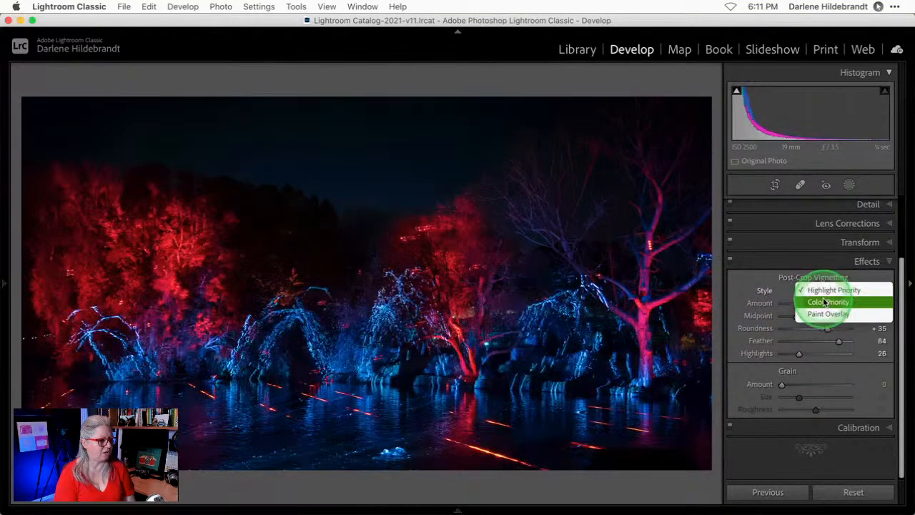
{"action": "left_click", "coordinate": [824, 302]}
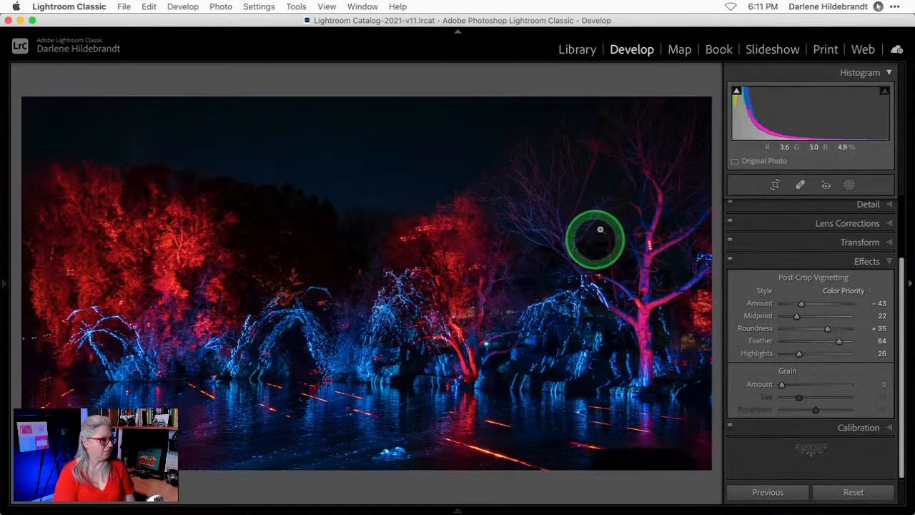
{"action": "left_click_drag", "start_coordinate": [817, 310], "coordinate": [804, 305]}
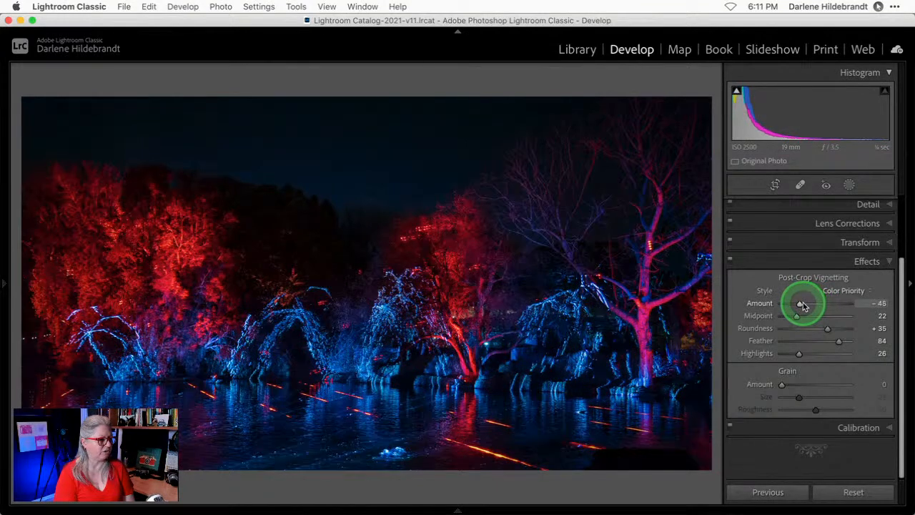
{"action": "mouse_move", "coordinate": [798, 353]}
{"action": "left_mouse_down"}
{"action": "mouse_move", "coordinate": [831, 355]}
{"action": "mouse_move", "coordinate": [772, 355]}
{"action": "mouse_move", "coordinate": [811, 355]}
{"action": "mouse_move", "coordinate": [792, 354]}
{"action": "left_mouse_up"}
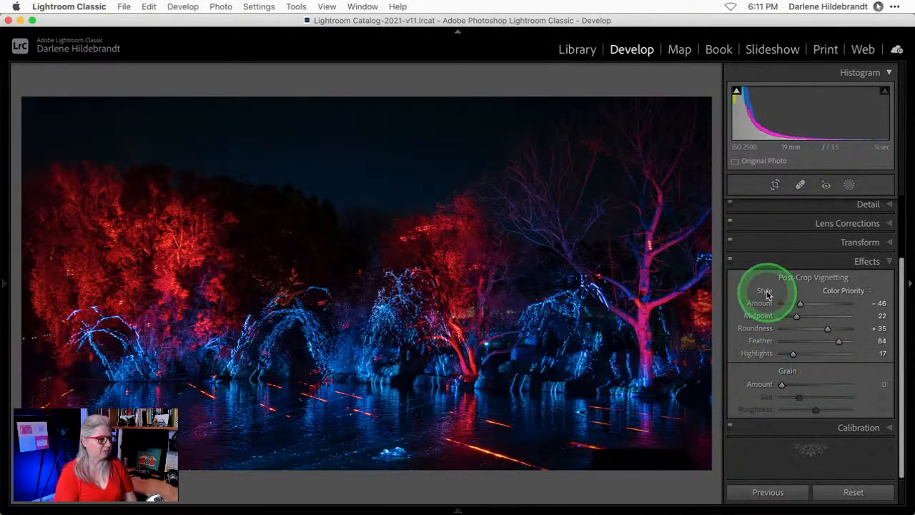
Compare the photo with and without the Effects adjustments, leaving them enabled
{"action": "left_click", "coordinate": [729, 261]}
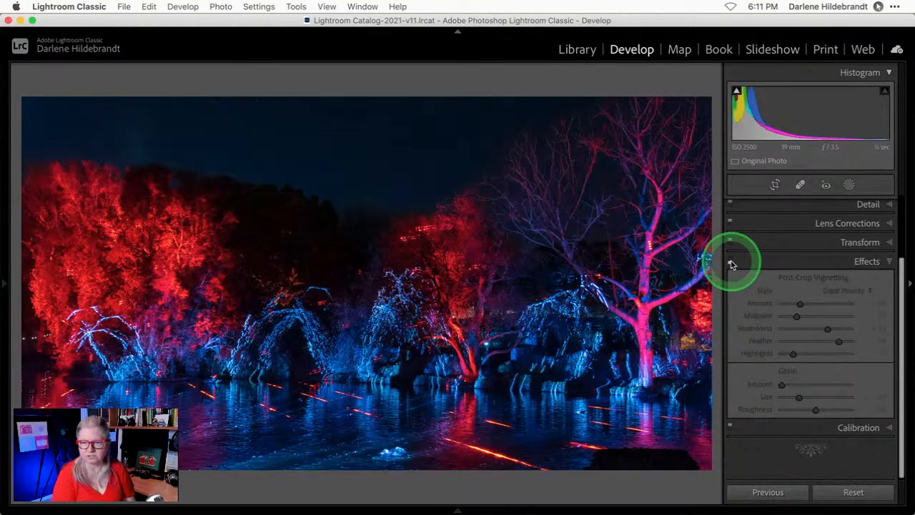
{"action": "left_click", "coordinate": [731, 262]}
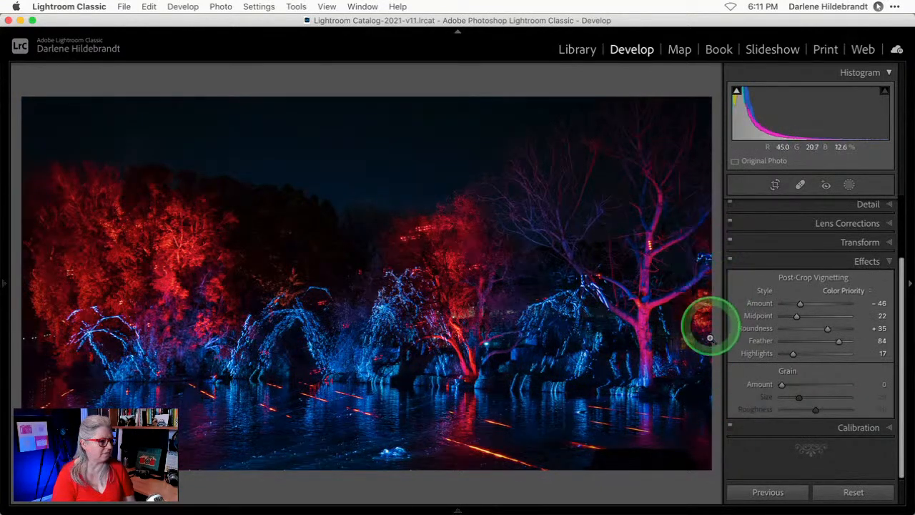
{"action": "left_click", "coordinate": [729, 261]}
{"action": "left_click", "coordinate": [730, 262]}
{"action": "left_click", "coordinate": [729, 262]}
{"action": "left_click", "coordinate": [730, 261]}
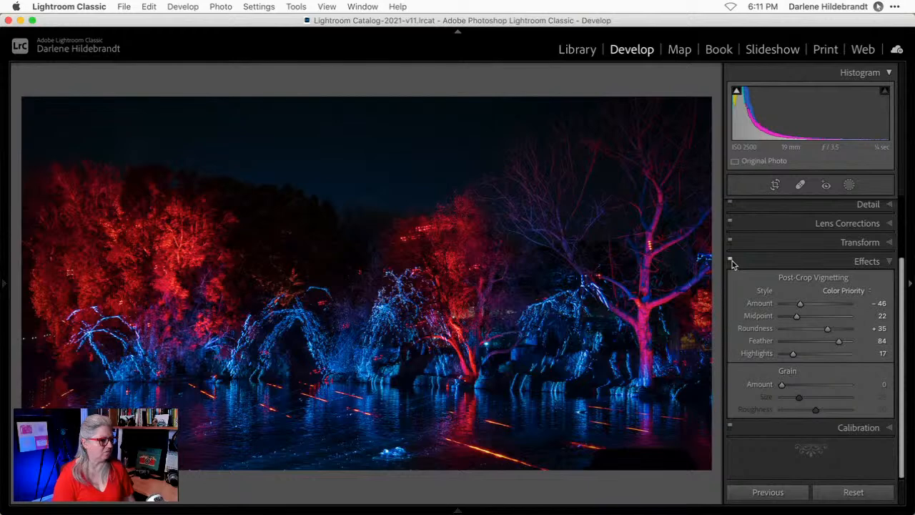
{"action": "left_click", "coordinate": [764, 262]}
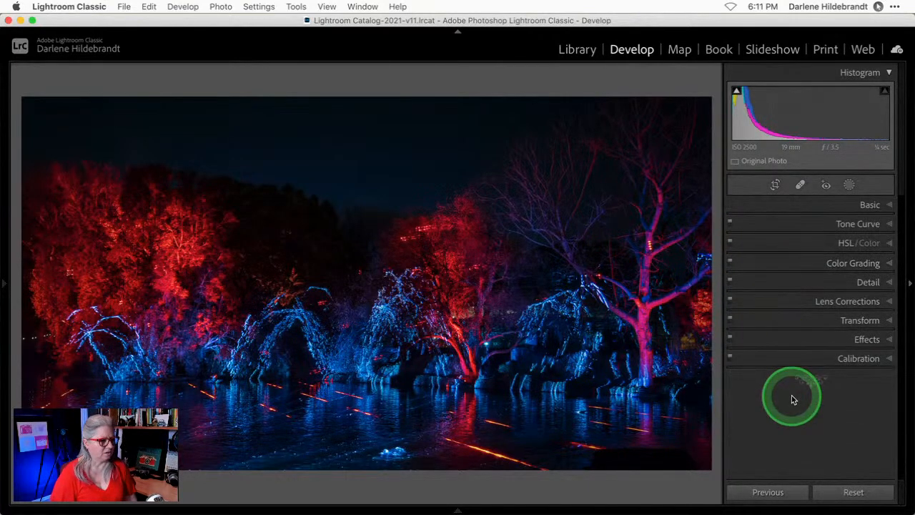
Try the Calibration Blue Primary Saturation at +100, and reset it to 0
{"action": "left_click", "coordinate": [854, 357]}
{"action": "scroll", "coordinate": [790, 337], "scroll_direction": "down", "scroll_amount": 5}
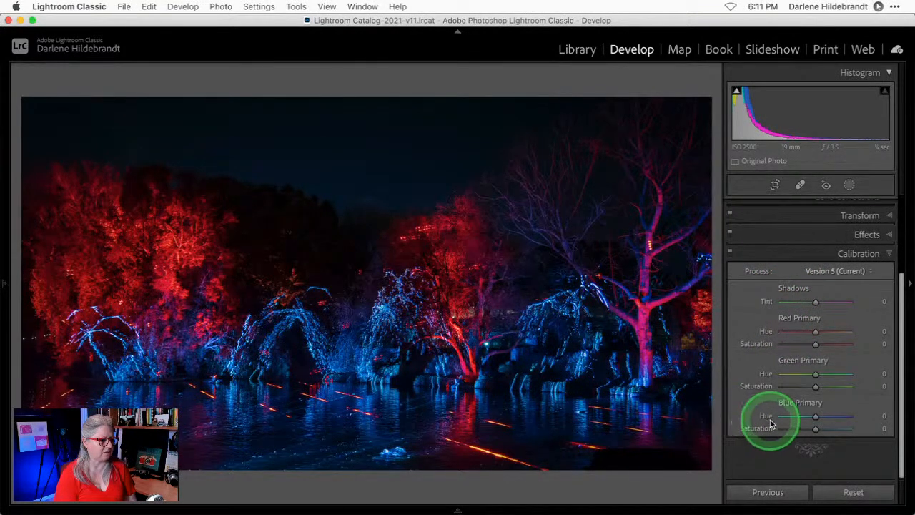
{"action": "left_click_drag", "start_coordinate": [815, 429], "coordinate": [902, 434]}
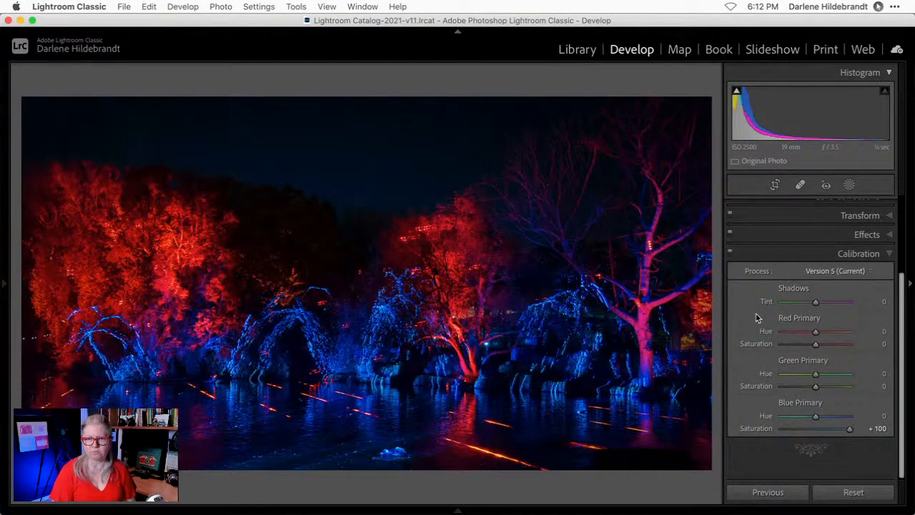
{"action": "left_click_drag", "start_coordinate": [849, 428], "coordinate": [188, 329]}
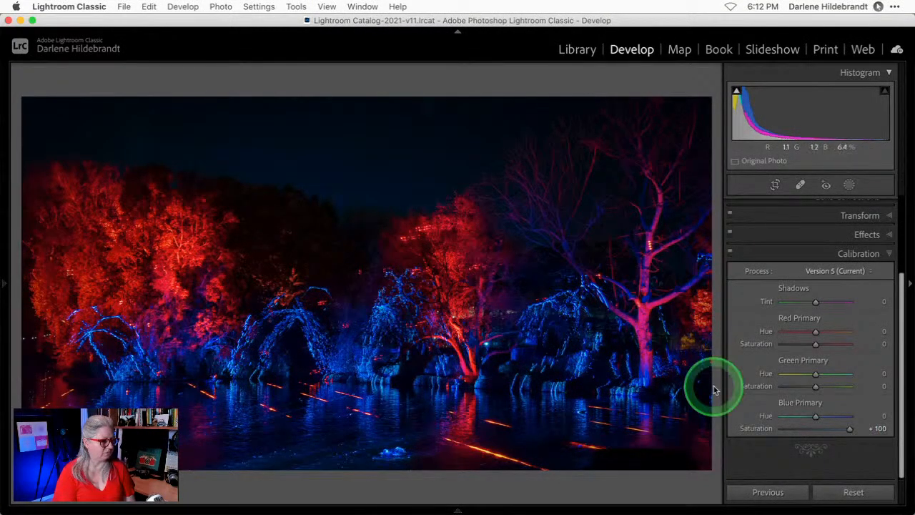
{"action": "double_click", "coordinate": [849, 429]}
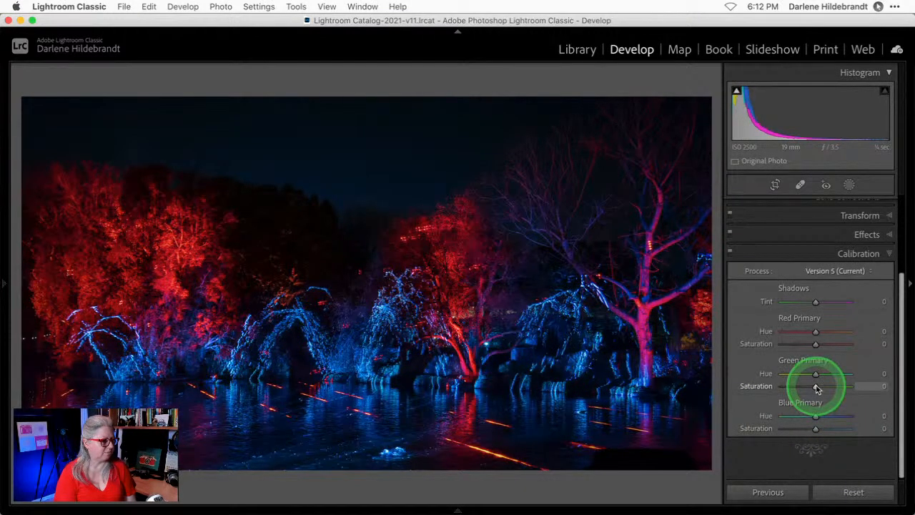
Try Green Primary Saturation at +100 and a change of Red Primary Saturation, and reset both to 0
{"action": "left_click_drag", "start_coordinate": [816, 382], "coordinate": [890, 388]}
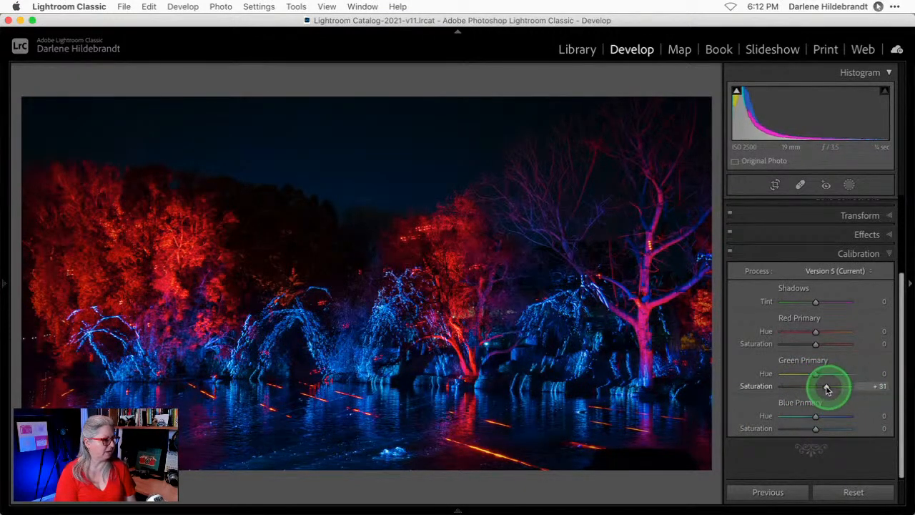
{"action": "left_click_drag", "start_coordinate": [849, 386], "coordinate": [889, 388]}
{"action": "double_click", "coordinate": [849, 386]}
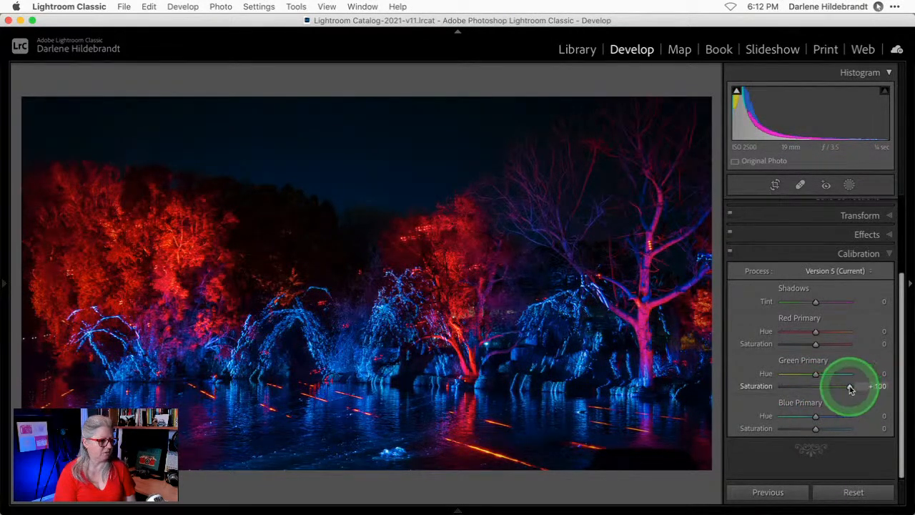
{"action": "mouse_move", "coordinate": [816, 346]}
{"action": "left_mouse_down"}
{"action": "mouse_move", "coordinate": [901, 345]}
{"action": "mouse_move", "coordinate": [817, 343]}
{"action": "left_mouse_up"}
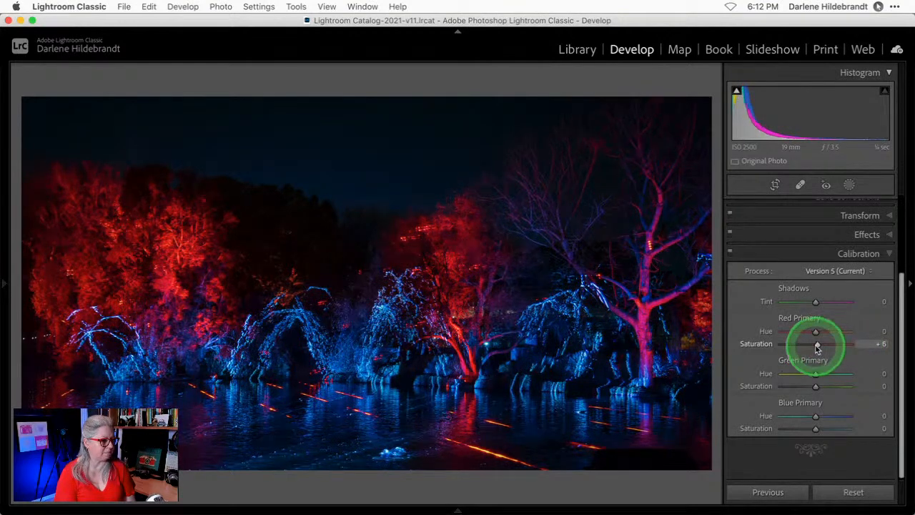
Push Blue Primary Saturation to +100, reduce it to +42, and raise Red Primary Saturation to +49
{"action": "left_click", "coordinate": [815, 429]}
{"action": "left_click_drag", "start_coordinate": [815, 433], "coordinate": [857, 427]}
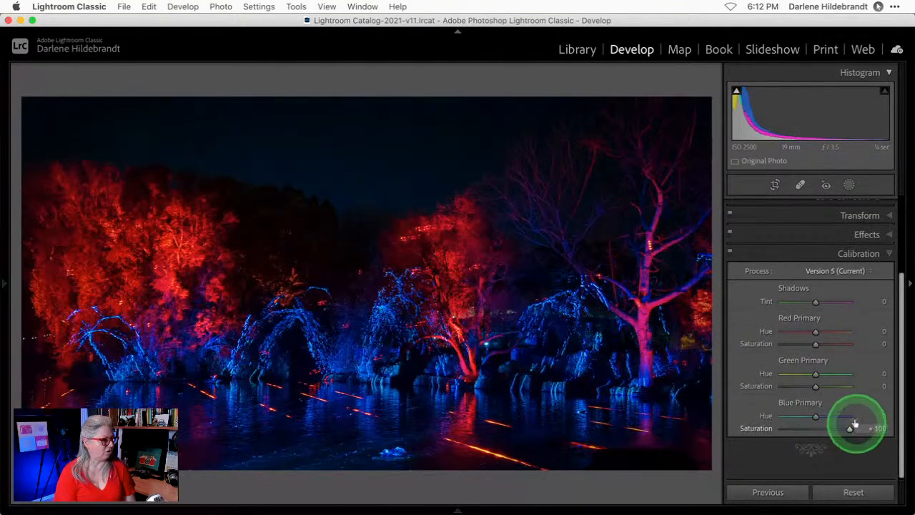
{"action": "left_click", "coordinate": [841, 386]}
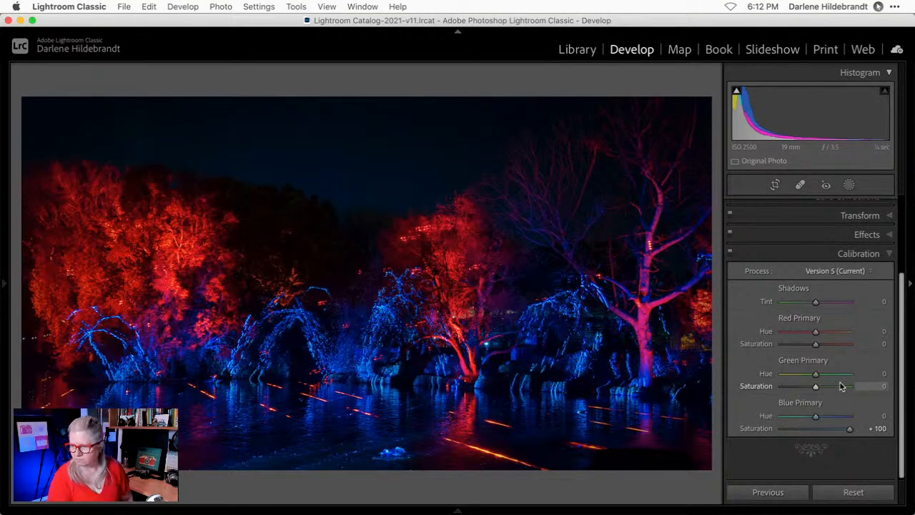
{"action": "left_click", "coordinate": [813, 381]}
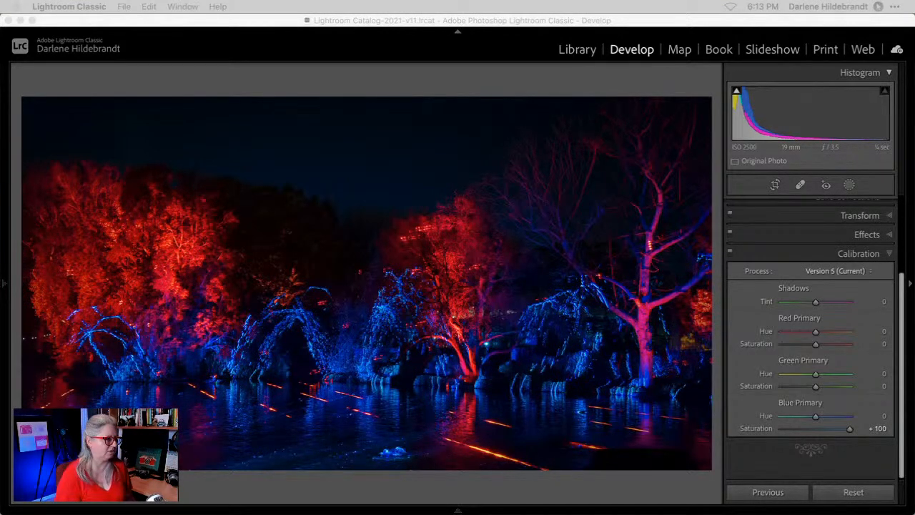
{"action": "left_click", "coordinate": [683, 483]}
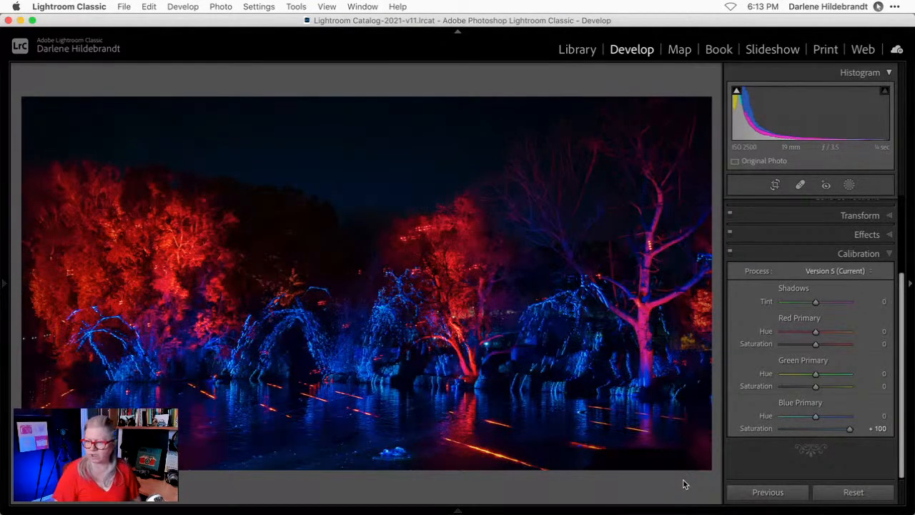
{"action": "left_click_drag", "start_coordinate": [849, 428], "coordinate": [828, 428]}
{"action": "left_click_drag", "start_coordinate": [815, 343], "coordinate": [833, 345]}
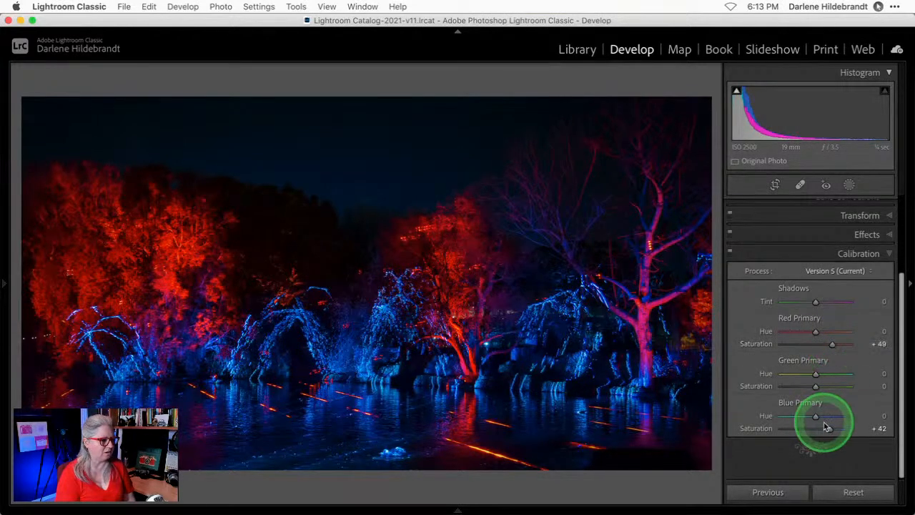
Set Blue Primary Hue to -11 and test Red Primary Hue and Green Primary Saturation, leaving both at 0
{"action": "mouse_move", "coordinate": [816, 419]}
{"action": "left_mouse_down"}
{"action": "mouse_move", "coordinate": [837, 419]}
{"action": "mouse_move", "coordinate": [754, 415]}
{"action": "mouse_move", "coordinate": [909, 419]}
{"action": "mouse_move", "coordinate": [729, 416]}
{"action": "mouse_move", "coordinate": [824, 419]}
{"action": "mouse_move", "coordinate": [810, 419]}
{"action": "left_mouse_up"}
{"action": "mouse_move", "coordinate": [816, 331]}
{"action": "left_mouse_down"}
{"action": "mouse_move", "coordinate": [803, 327]}
{"action": "mouse_move", "coordinate": [845, 331]}
{"action": "mouse_move", "coordinate": [815, 331]}
{"action": "left_mouse_up"}
{"action": "mouse_move", "coordinate": [815, 386]}
{"action": "left_mouse_down"}
{"action": "mouse_move", "coordinate": [879, 384]}
{"action": "mouse_move", "coordinate": [718, 390]}
{"action": "mouse_move", "coordinate": [878, 384]}
{"action": "mouse_move", "coordinate": [778, 386]}
{"action": "mouse_move", "coordinate": [814, 388]}
{"action": "left_mouse_up"}
{"action": "double_click", "coordinate": [814, 387]}
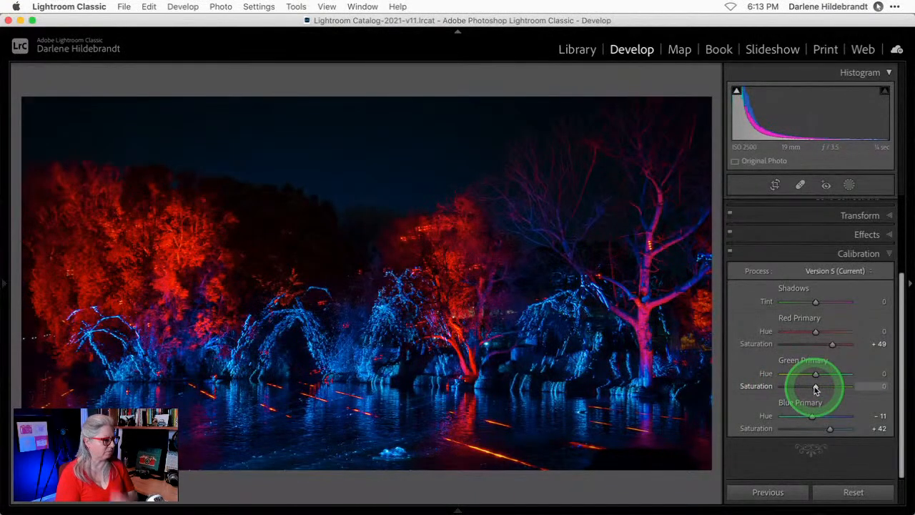
Compare the photo with and without the Calibration adjustments, leaving them enabled
{"action": "left_click", "coordinate": [730, 254]}
{"action": "left_click", "coordinate": [731, 254]}
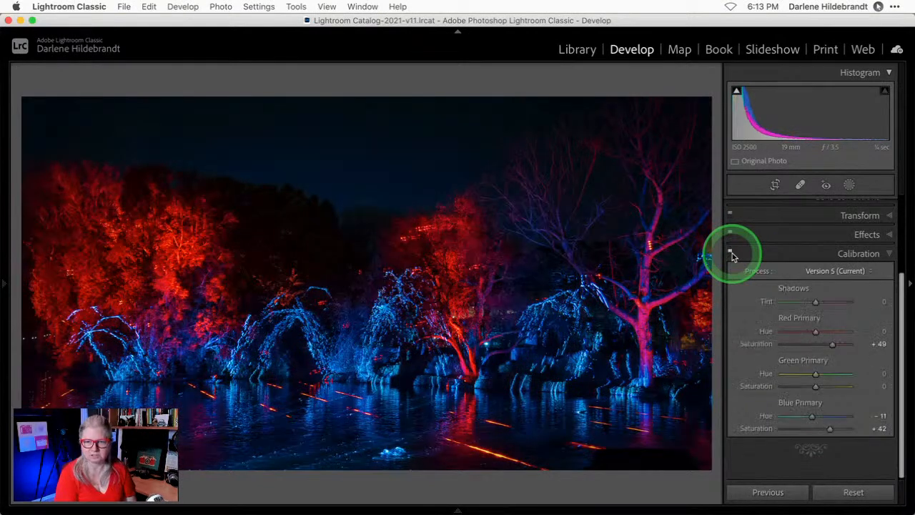
{"action": "left_click", "coordinate": [730, 255]}
{"action": "left_click", "coordinate": [731, 254]}
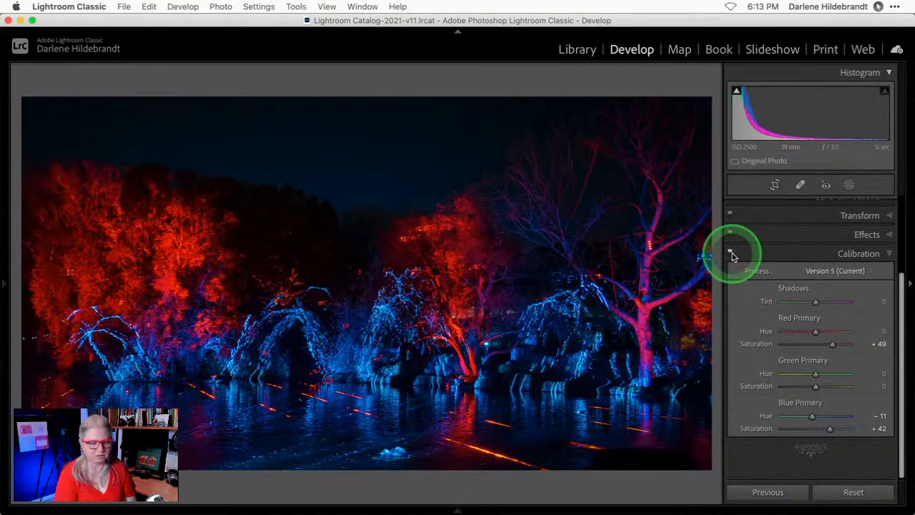
Fine-tune the calibration to Blue Primary Saturation +53 and Red Primary Saturation +52
{"action": "left_click", "coordinate": [815, 373]}
{"action": "left_click", "coordinate": [829, 429]}
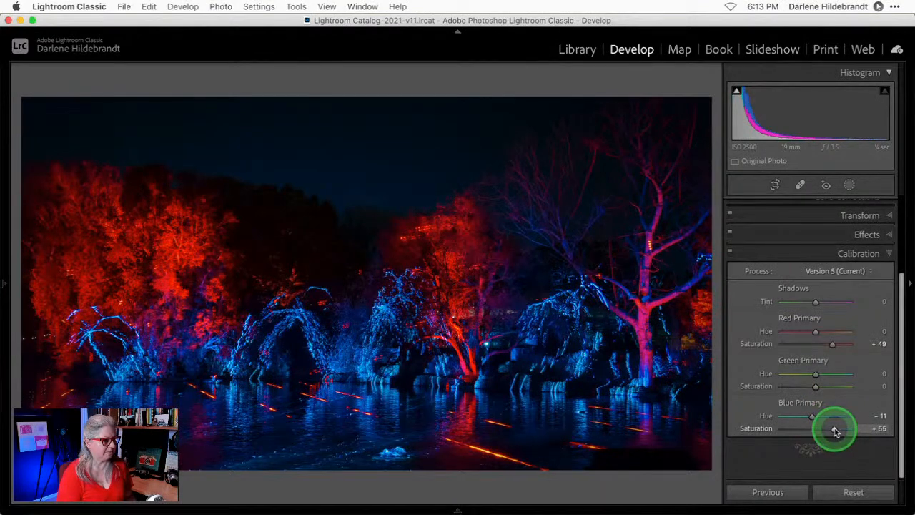
{"action": "left_click_drag", "start_coordinate": [834, 430], "coordinate": [834, 429]}
{"action": "left_click_drag", "start_coordinate": [832, 344], "coordinate": [832, 346]}
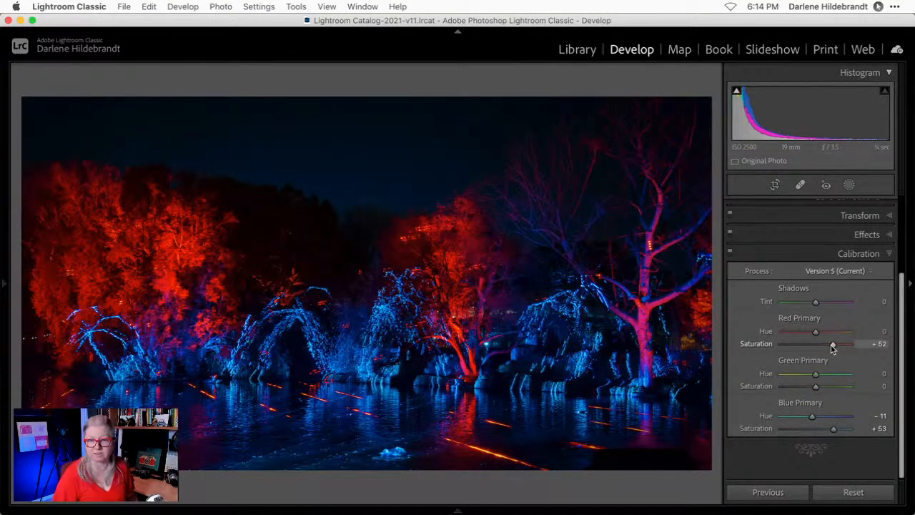
{"action": "left_click", "coordinate": [832, 345]}
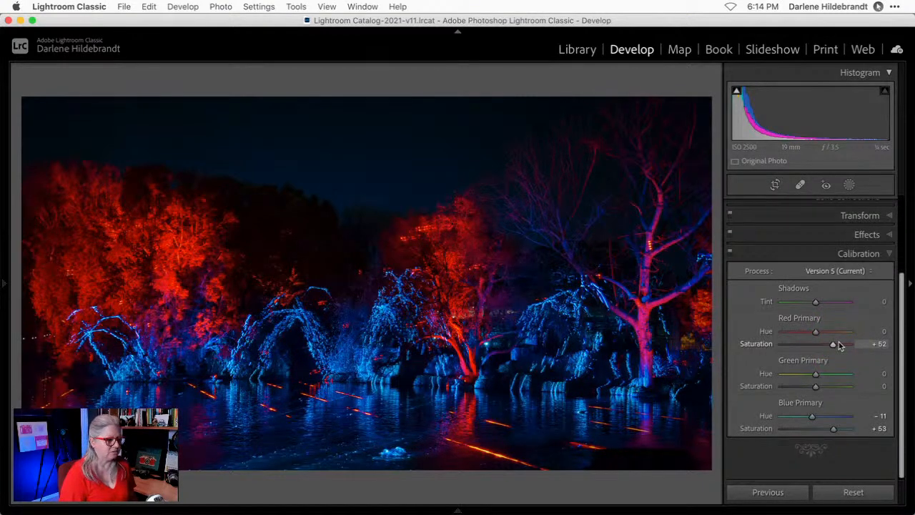
Try turning the Sharpening Amount down to 0 in the Detail settings, and reset it to its default
{"action": "scroll", "coordinate": [840, 345], "scroll_direction": "up", "scroll_amount": 3}
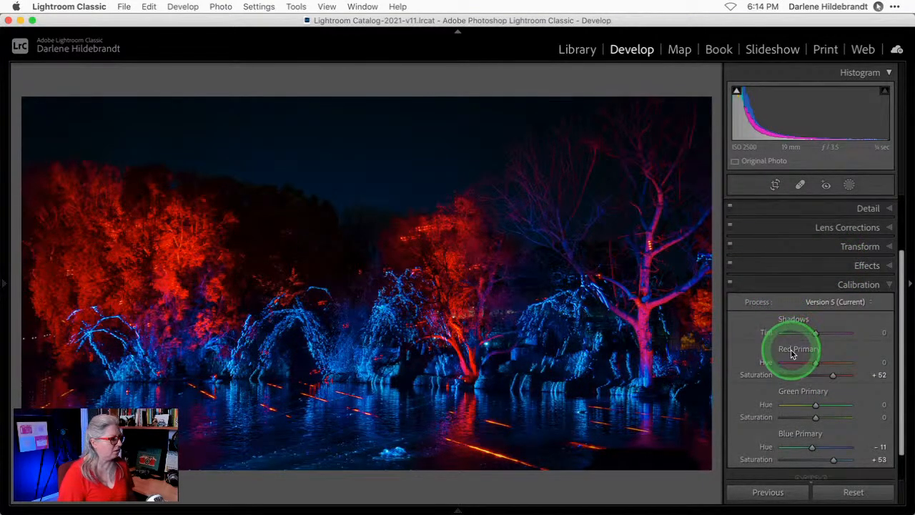
{"action": "left_click", "coordinate": [858, 208]}
{"action": "scroll", "coordinate": [836, 285], "scroll_direction": "down", "scroll_amount": 3}
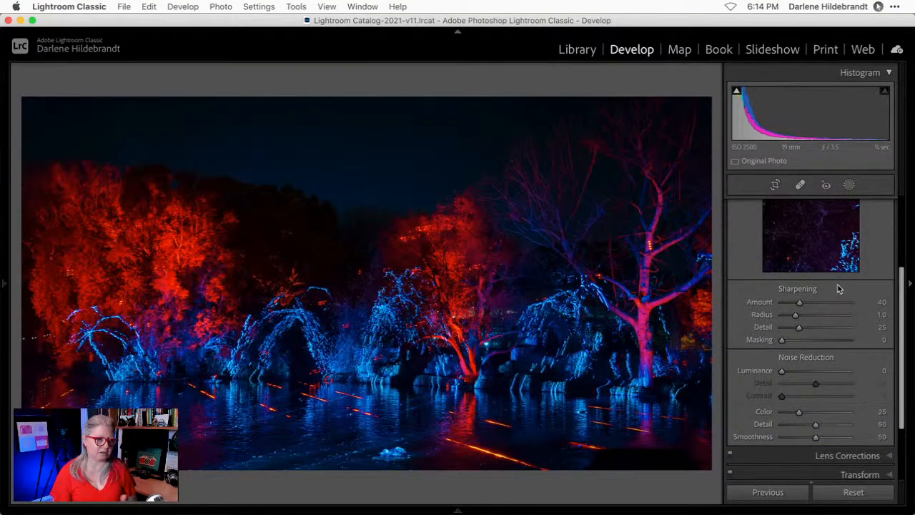
{"action": "left_click_drag", "start_coordinate": [799, 302], "coordinate": [758, 300]}
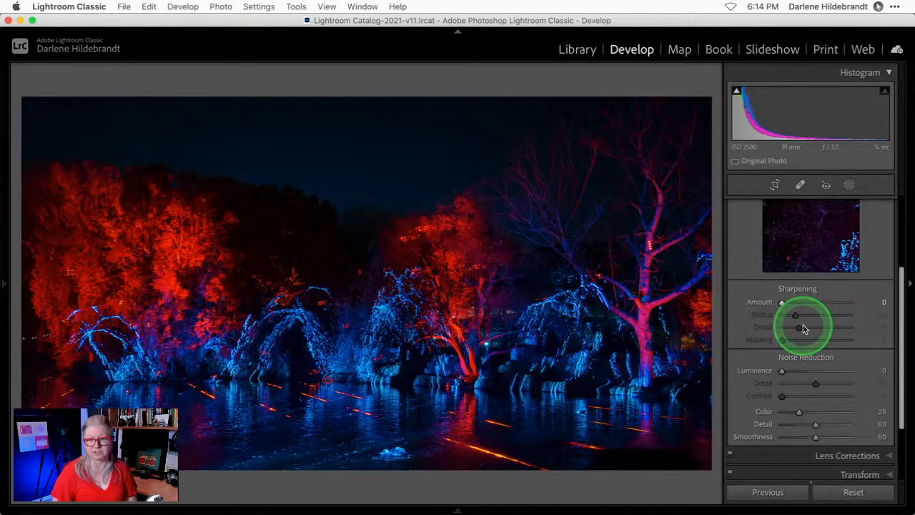
{"action": "double_click", "coordinate": [756, 302]}
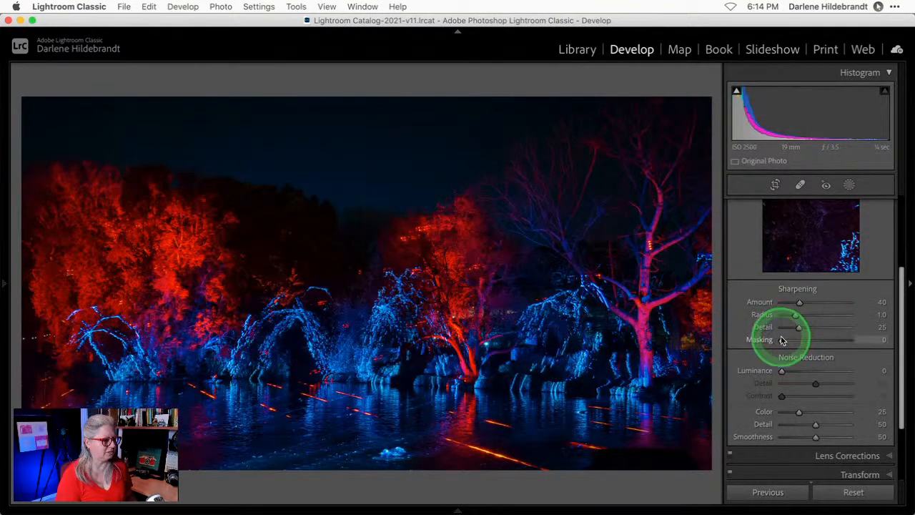
Set the Sharpening Masking to 82 using the black-and-white mask preview, limiting sharpening to the tree and light edges
{"action": "left_click", "coordinate": [783, 341], "text": "alt"}
{"action": "left_click_drag", "start_coordinate": [785, 343], "coordinate": [837, 343]}
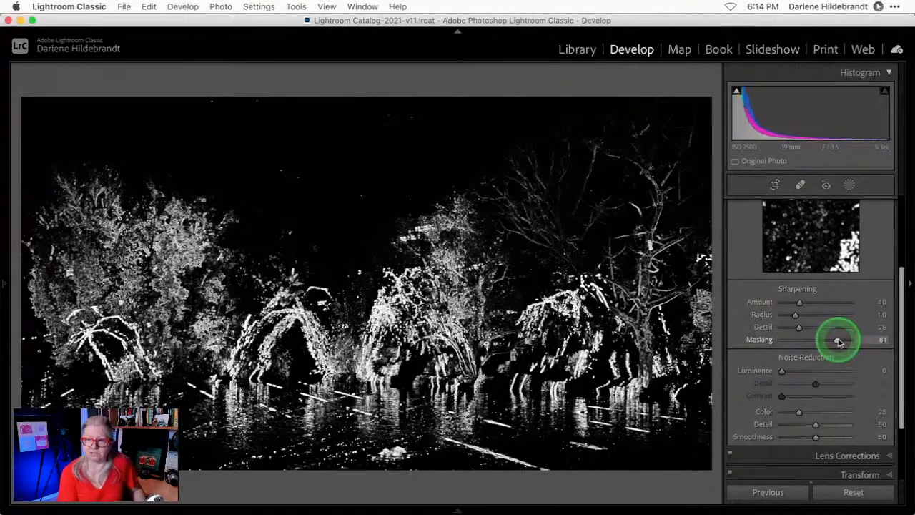
{"action": "mouse_move", "coordinate": [839, 341]}
{"action": "left_mouse_down"}
{"action": "mouse_move", "coordinate": [809, 340]}
{"action": "mouse_move", "coordinate": [839, 338]}
{"action": "left_mouse_up"}
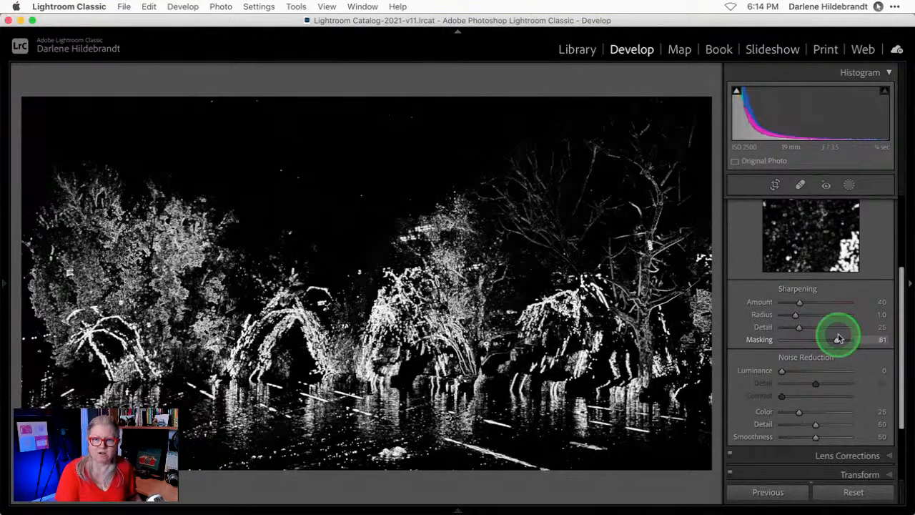
{"action": "left_click_drag", "start_coordinate": [839, 338], "coordinate": [838, 341]}
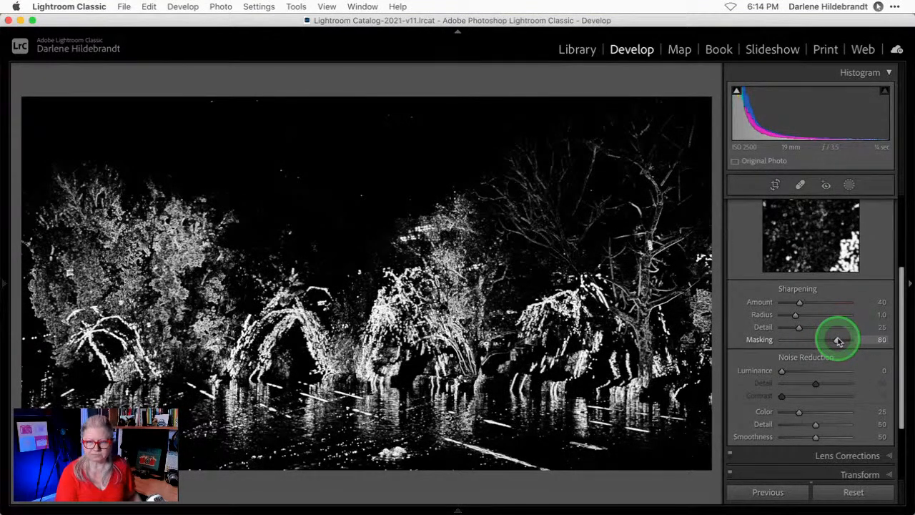
{"action": "left_click_drag", "start_coordinate": [838, 341], "coordinate": [839, 341]}
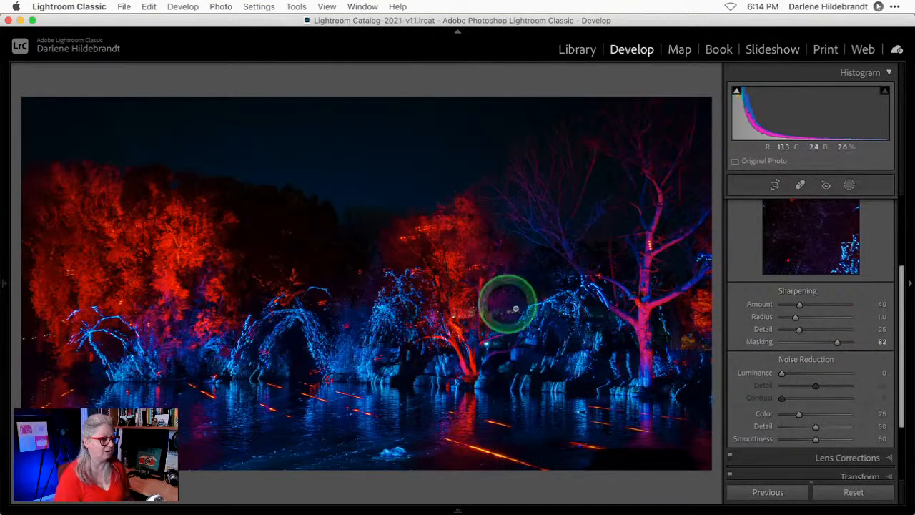
Set Sharpening Amount to 124, Radius to 2.6 and Detail to 80, and inspect the blue-lit branches up close
{"action": "left_click", "coordinate": [838, 305]}
{"action": "left_click", "coordinate": [839, 317]}
{"action": "left_click", "coordinate": [836, 329]}
{"action": "left_click", "coordinate": [374, 347]}
{"action": "left_click_drag", "start_coordinate": [578, 249], "coordinate": [576, 336]}
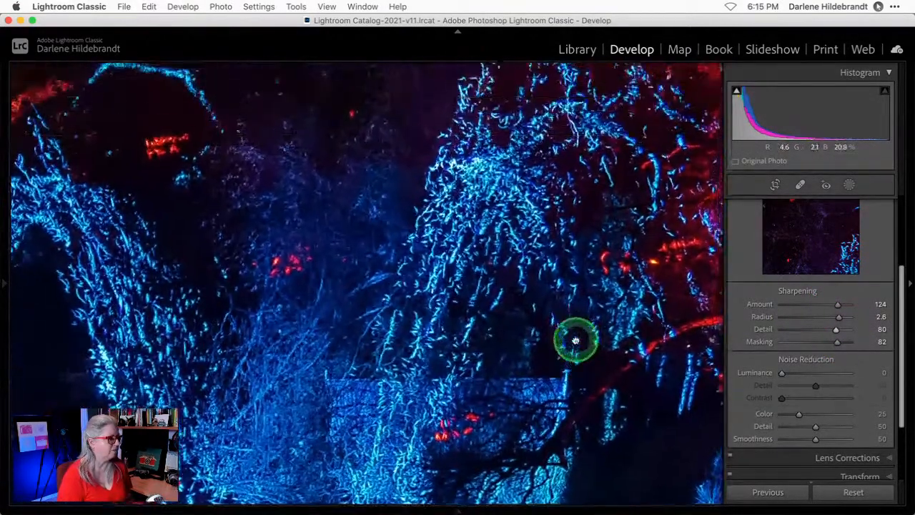
Inspect the branches and waterline up close, comparing them with the Detail adjustments switched off and on
{"action": "key", "text": "Tab"}
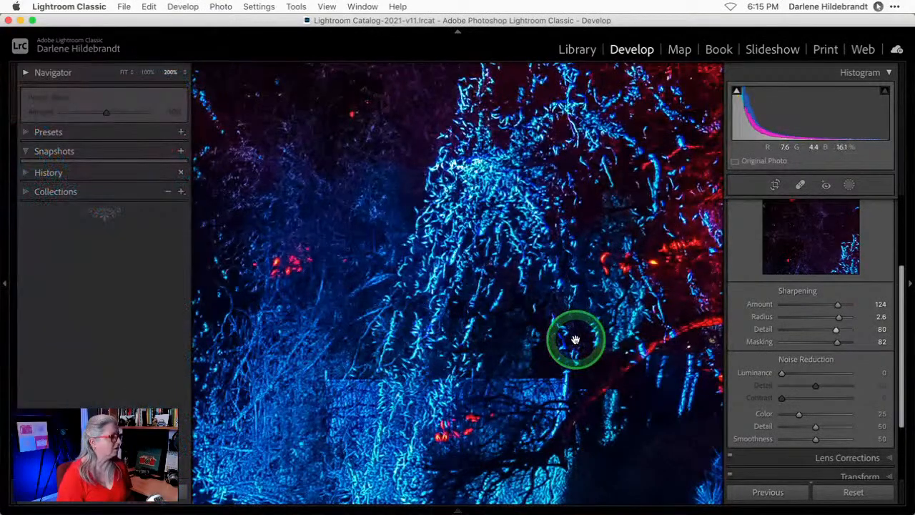
{"action": "key", "text": "Tab"}
{"action": "left_click_drag", "start_coordinate": [570, 384], "coordinate": [413, 211]}
{"action": "key", "text": "Tab"}
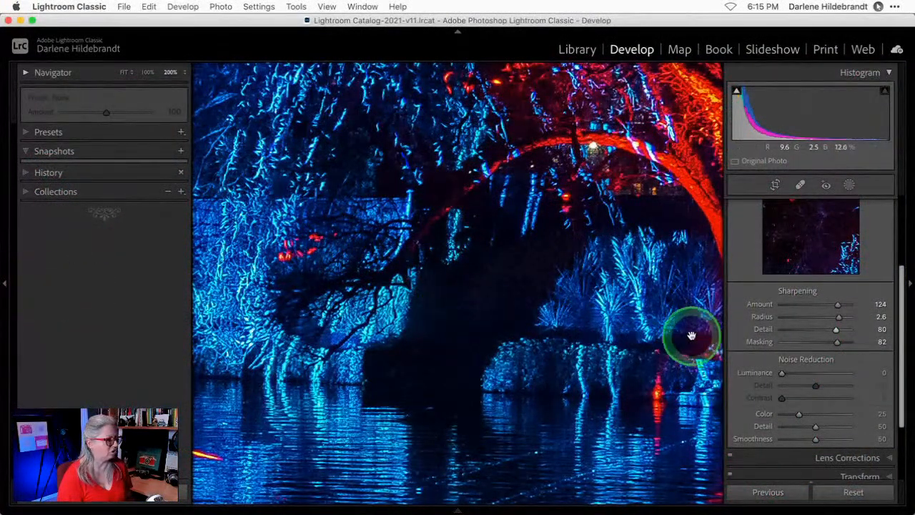
{"action": "left_click", "coordinate": [6, 286]}
{"action": "scroll", "coordinate": [798, 322], "scroll_direction": "up", "scroll_amount": 2}
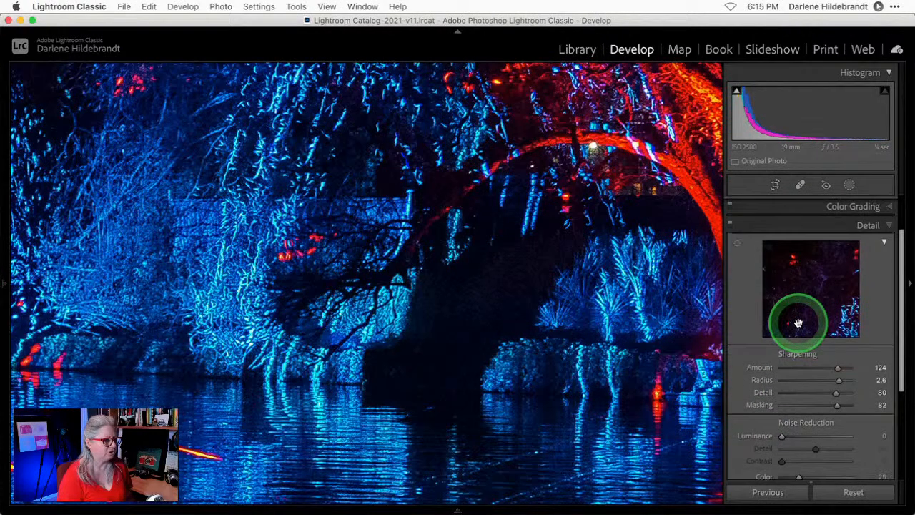
{"action": "left_click", "coordinate": [730, 226]}
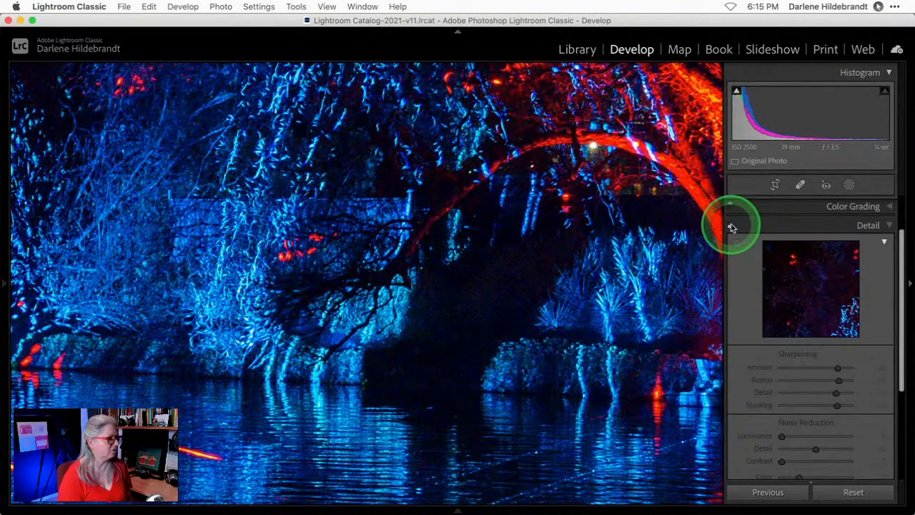
{"action": "left_click", "coordinate": [730, 226]}
{"action": "left_click", "coordinate": [730, 226]}
{"action": "left_click", "coordinate": [731, 226]}
{"action": "left_click", "coordinate": [730, 226]}
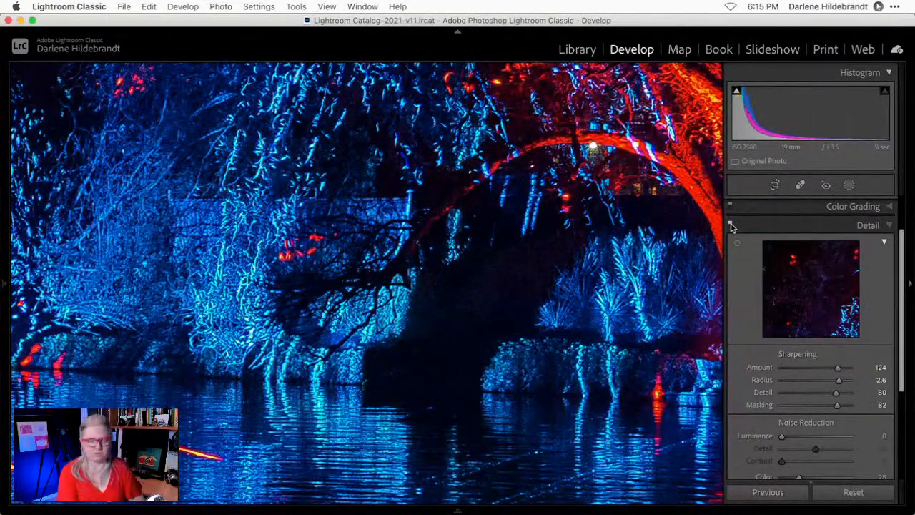
{"action": "left_click", "coordinate": [730, 226]}
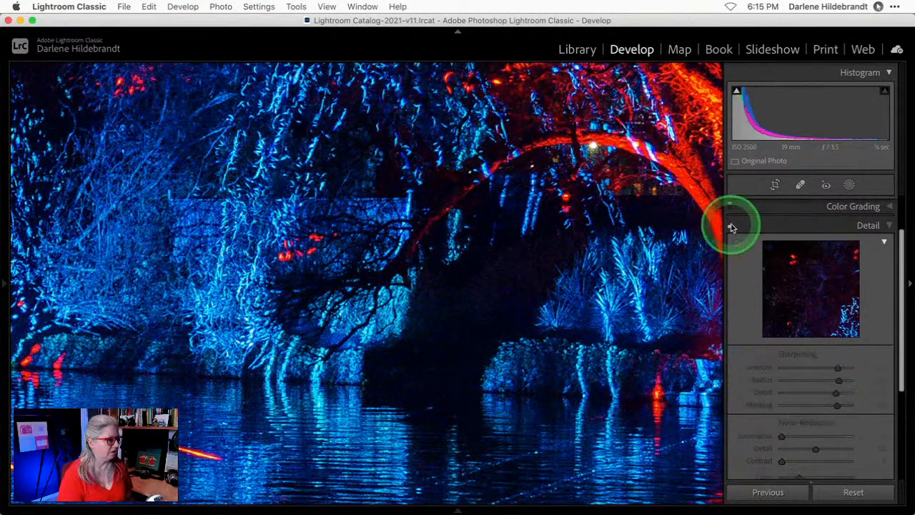
Reset the Sharpening Detail and Radius to their defaults, and set the Sharpening Amount to 31
{"action": "double_click", "coordinate": [763, 392]}
{"action": "double_click", "coordinate": [760, 380]}
{"action": "double_click", "coordinate": [759, 366]}
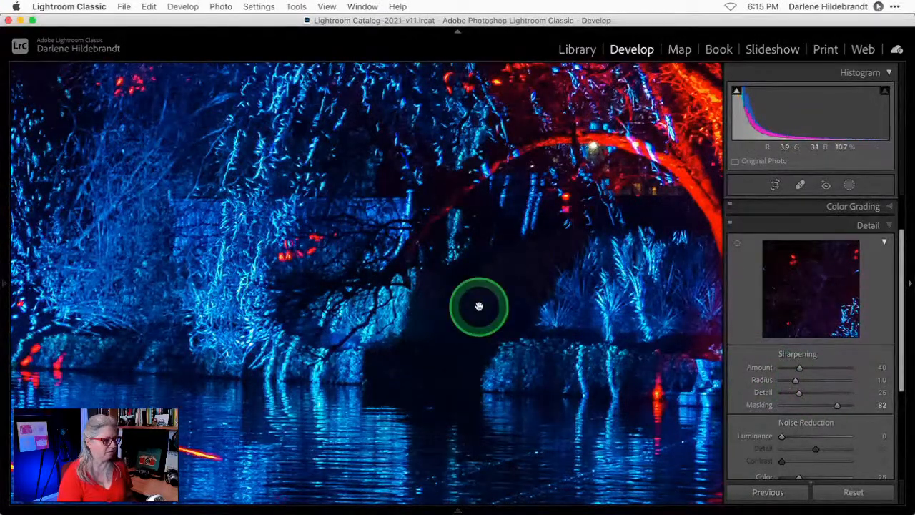
{"action": "left_click", "coordinate": [479, 306]}
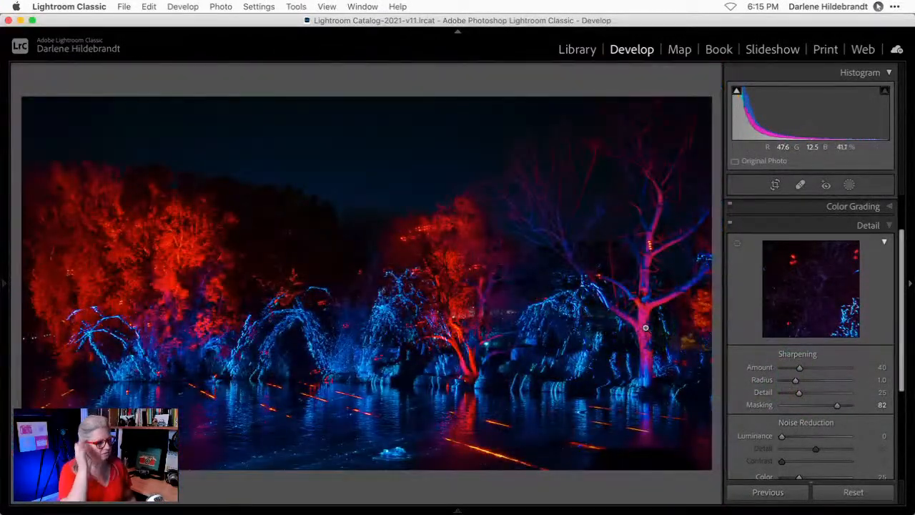
{"action": "left_click_drag", "start_coordinate": [801, 370], "coordinate": [800, 371]}
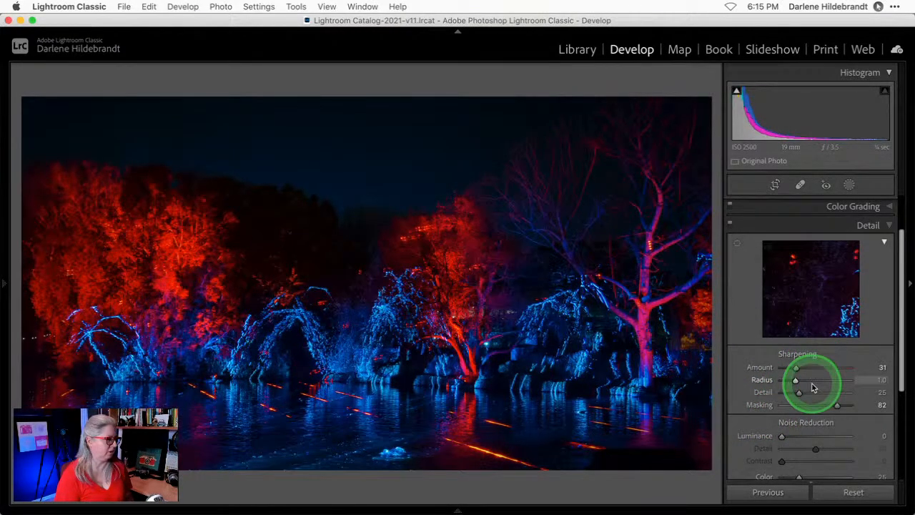
Try raising the whole photo's Whites to +78, +60 and +81 in the Basic settings, and reset Whites to its default
{"action": "scroll", "coordinate": [811, 384], "scroll_direction": "up", "scroll_amount": 3}
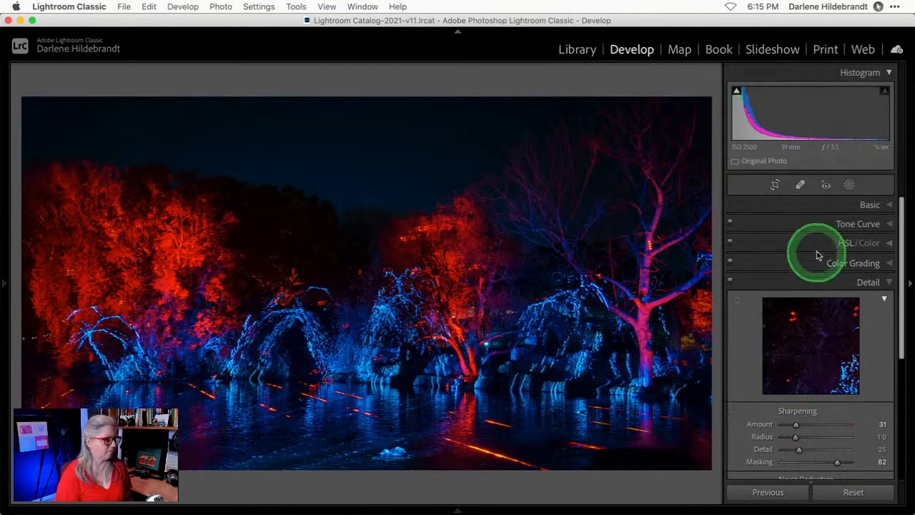
{"action": "left_click", "coordinate": [868, 205]}
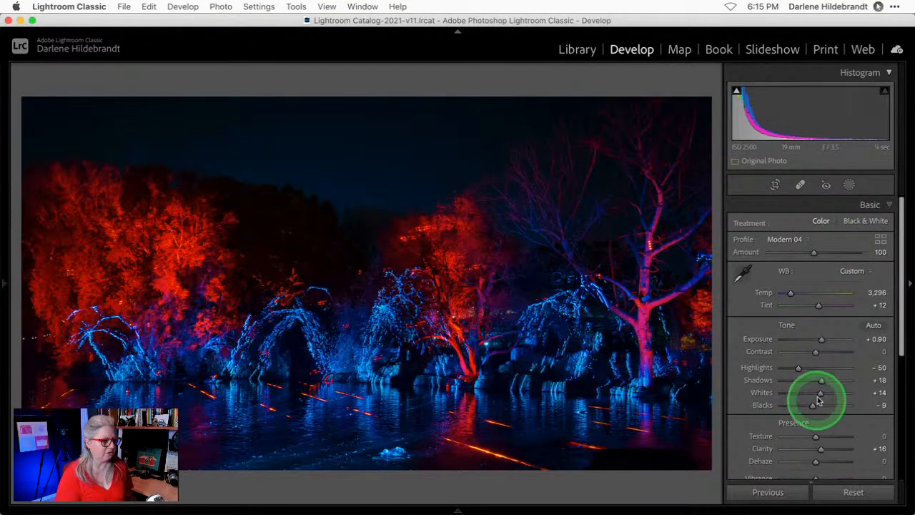
{"action": "left_click_drag", "start_coordinate": [820, 392], "coordinate": [842, 390]}
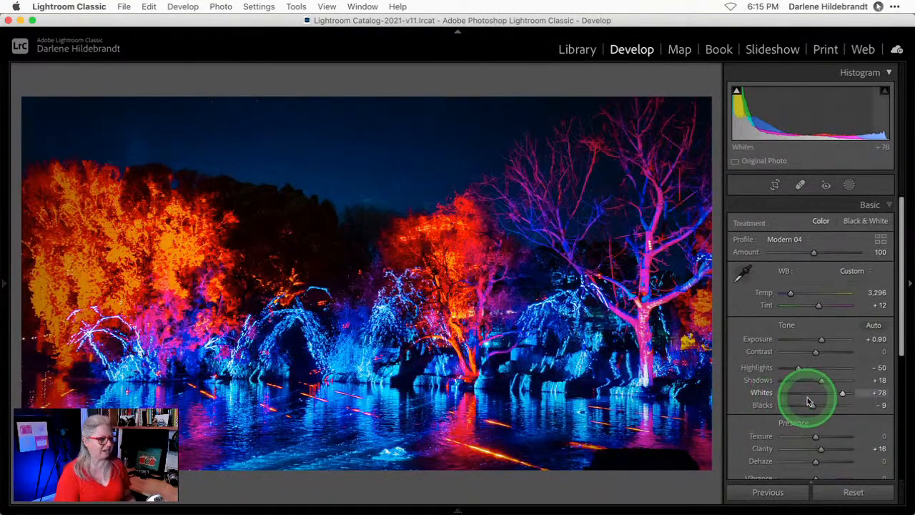
{"action": "left_click_drag", "start_coordinate": [841, 392], "coordinate": [836, 393]}
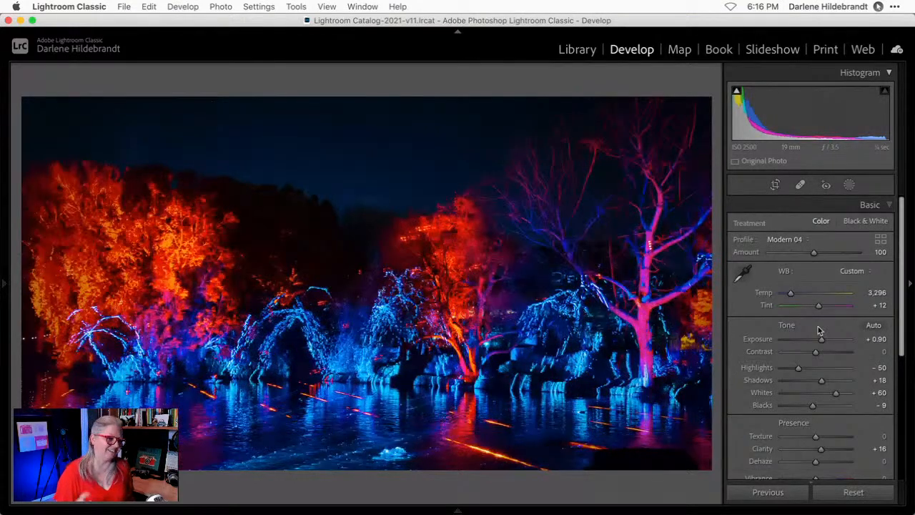
{"action": "mouse_move", "coordinate": [833, 391]}
{"action": "left_mouse_down"}
{"action": "mouse_move", "coordinate": [826, 395]}
{"action": "mouse_move", "coordinate": [841, 390]}
{"action": "left_mouse_up"}
{"action": "double_click", "coordinate": [841, 390]}
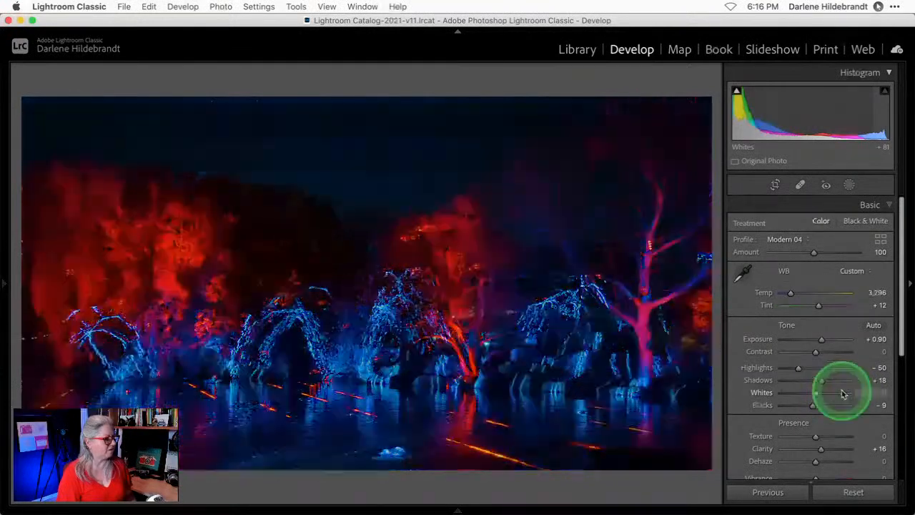
Create a new mask covering the sky with Select Sky
{"action": "left_click", "coordinate": [849, 186]}
{"action": "left_click", "coordinate": [759, 240]}
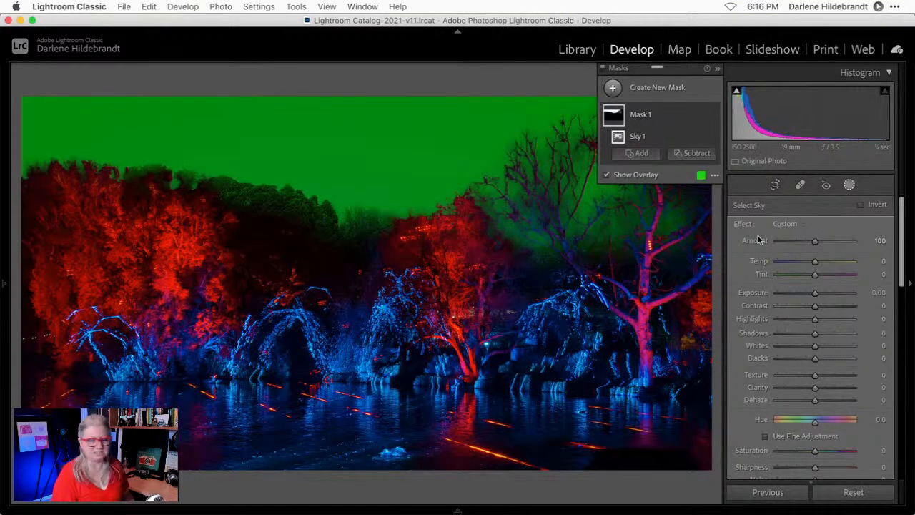
{"action": "left_click", "coordinate": [761, 300]}
Add a Linear Gradient to the sky mask over the water, aligning its transition with the slightly tilted waterline
{"action": "left_click", "coordinate": [638, 148]}
{"action": "left_click", "coordinate": [642, 157]}
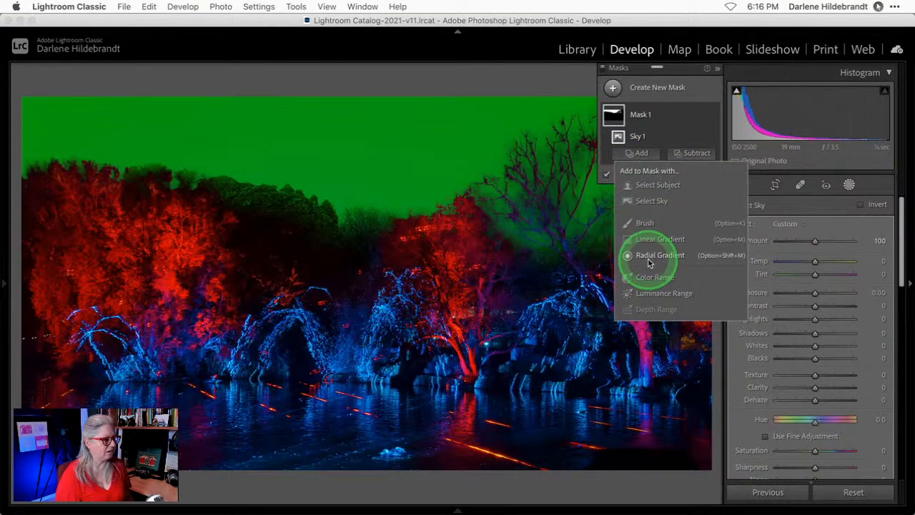
{"action": "left_click", "coordinate": [647, 238]}
{"action": "left_click_drag", "start_coordinate": [395, 408], "coordinate": [388, 390]}
{"action": "left_click_drag", "start_coordinate": [699, 388], "coordinate": [702, 393]}
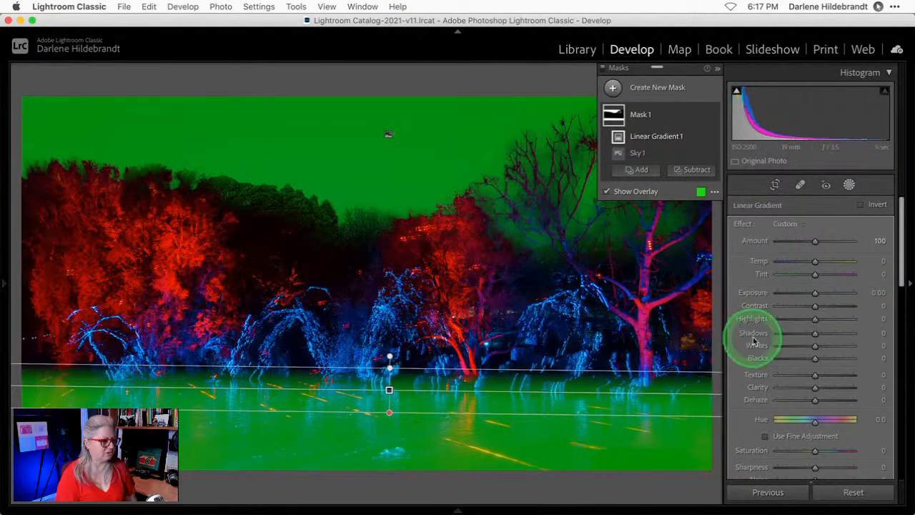
Try the sky and water mask's Whites at 100, check the stars up close, and settle on 75
{"action": "left_click_drag", "start_coordinate": [814, 347], "coordinate": [861, 346]}
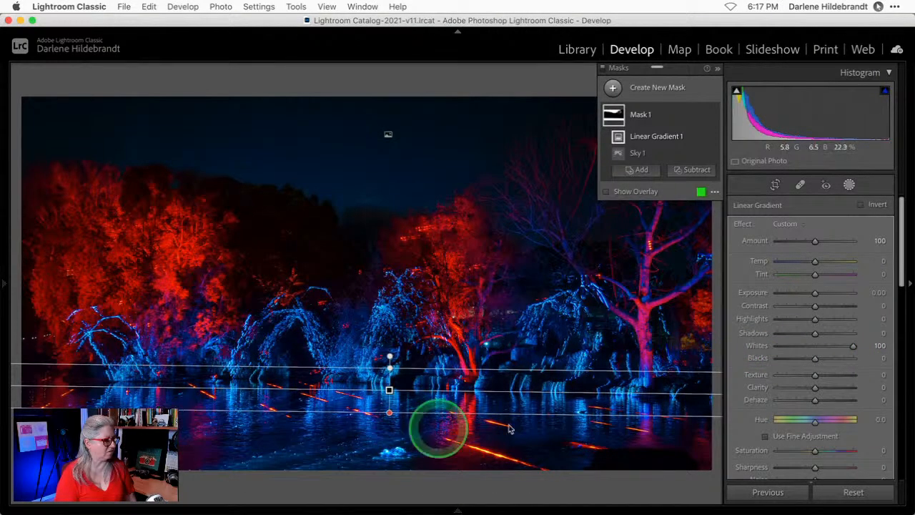
{"action": "left_click", "coordinate": [322, 163]}
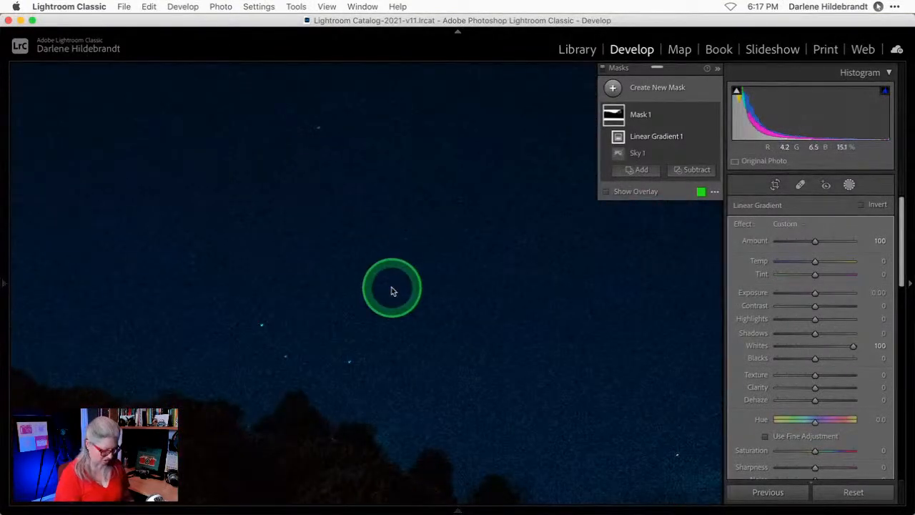
{"action": "left_click", "coordinate": [392, 289]}
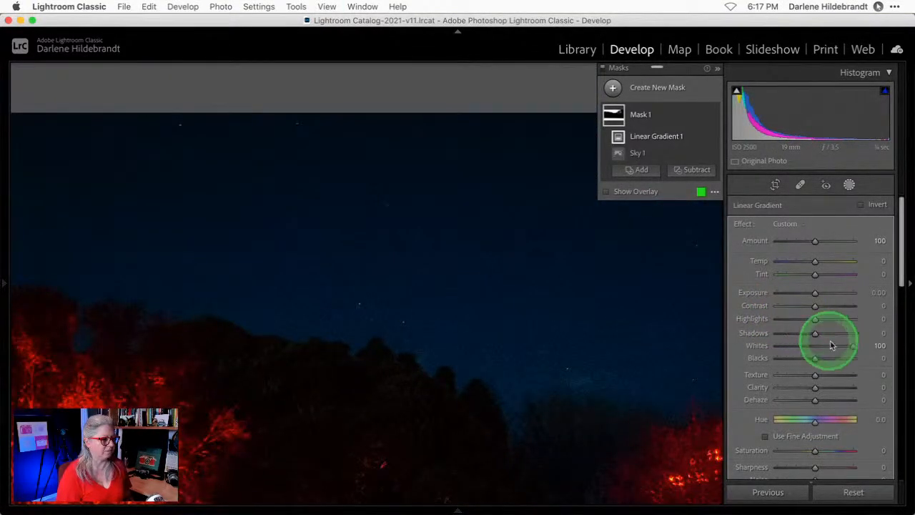
{"action": "mouse_move", "coordinate": [852, 346]}
{"action": "left_mouse_down"}
{"action": "mouse_move", "coordinate": [804, 346]}
{"action": "mouse_move", "coordinate": [909, 344]}
{"action": "mouse_move", "coordinate": [822, 345]}
{"action": "mouse_move", "coordinate": [840, 345]}
{"action": "left_mouse_up"}
{"action": "left_click", "coordinate": [338, 316]}
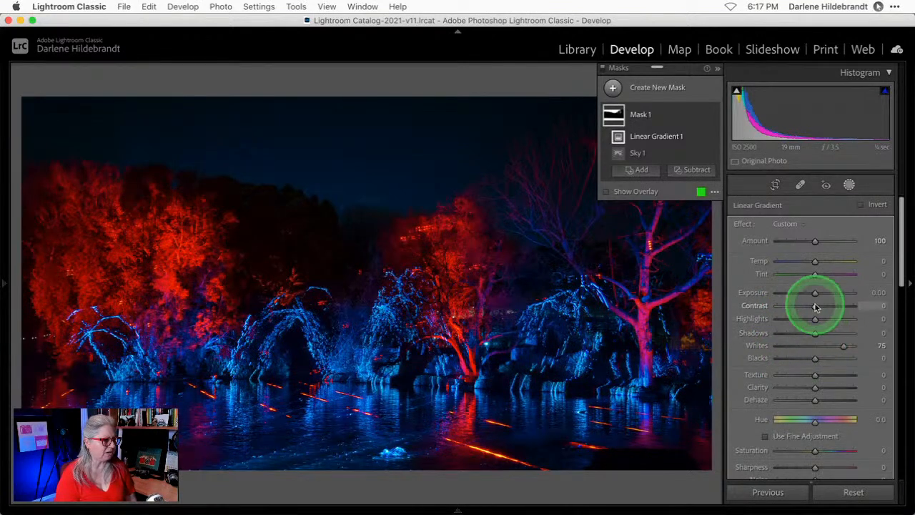
Try the mask's Highlights at 27 and 100, checking the effect across the whole photo, and settle on 46
{"action": "left_click_drag", "start_coordinate": [815, 320], "coordinate": [825, 318]}
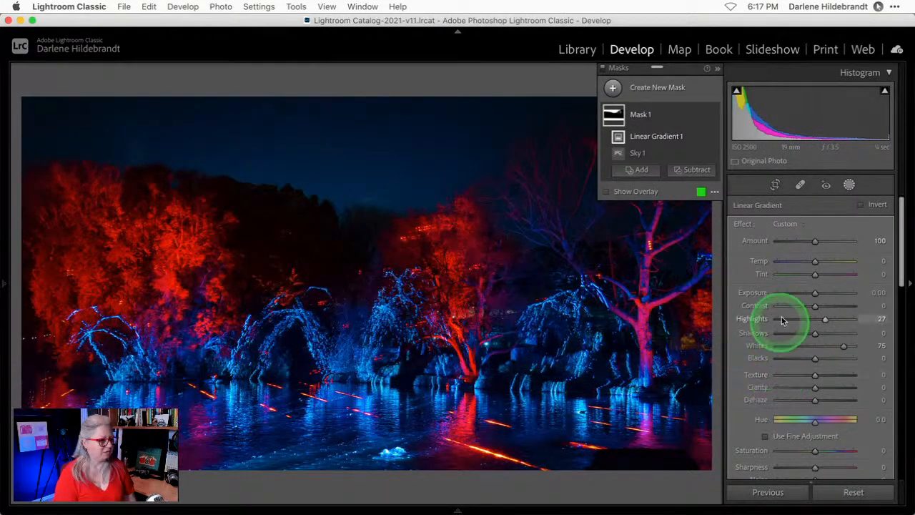
{"action": "left_click_drag", "start_coordinate": [824, 319], "coordinate": [874, 321]}
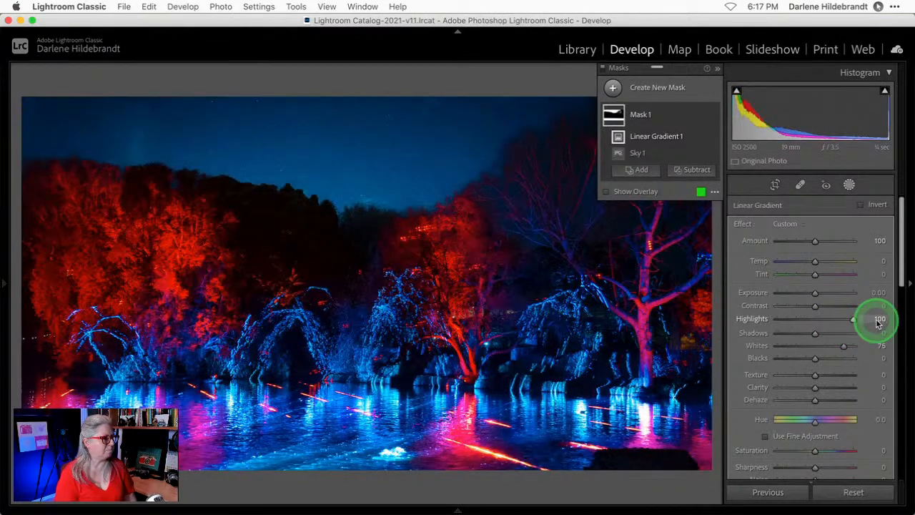
{"action": "left_click_drag", "start_coordinate": [679, 72], "coordinate": [664, 289]}
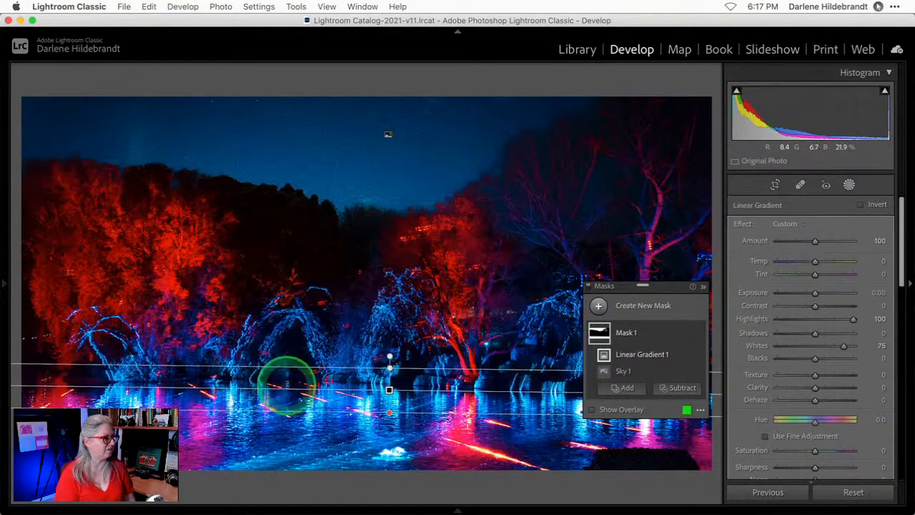
{"action": "left_click_drag", "start_coordinate": [852, 322], "coordinate": [831, 321]}
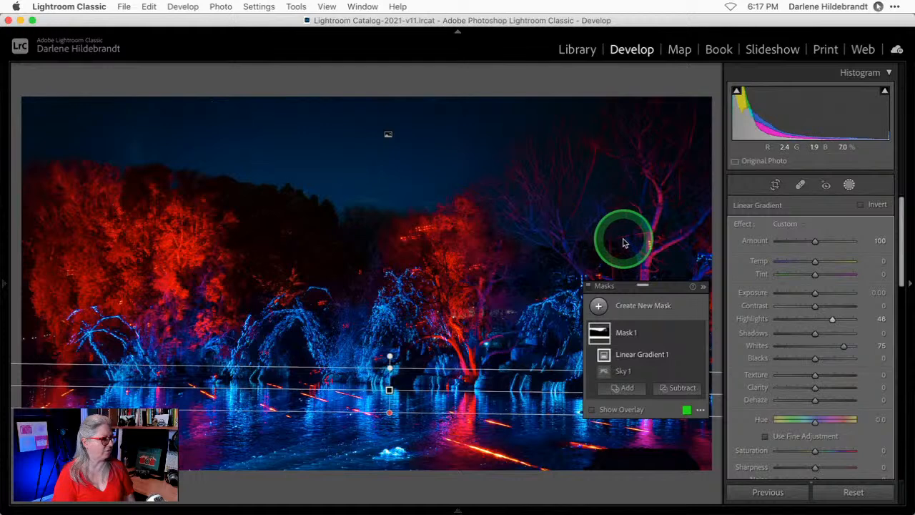
{"action": "left_click_drag", "start_coordinate": [664, 287], "coordinate": [680, 76]}
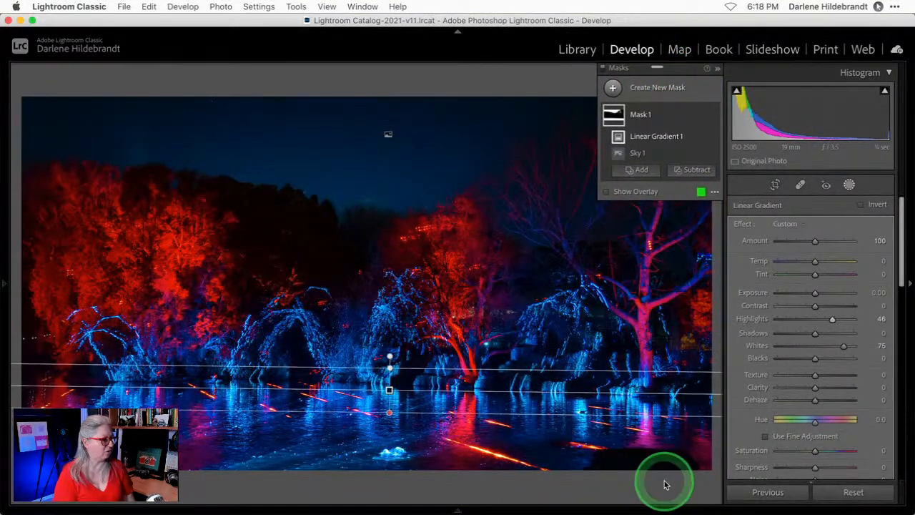
Widen the linear gradient's transition over the water, extending its fade further down toward the photo's lower edge
{"action": "left_click_drag", "start_coordinate": [684, 393], "coordinate": [680, 389]}
{"action": "left_click_drag", "start_coordinate": [386, 411], "coordinate": [387, 443]}
{"action": "mouse_move", "coordinate": [386, 407]}
{"action": "left_mouse_down"}
{"action": "mouse_move", "coordinate": [379, 447]}
{"action": "mouse_move", "coordinate": [379, 405]}
{"action": "left_mouse_up"}
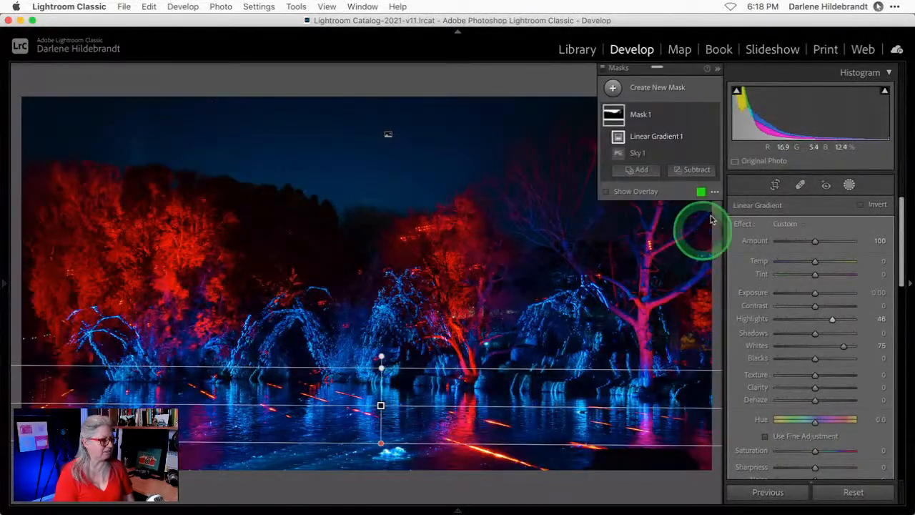
Compare the photo with the sky and water mask hidden and shown several times
{"action": "left_click", "coordinate": [711, 115]}
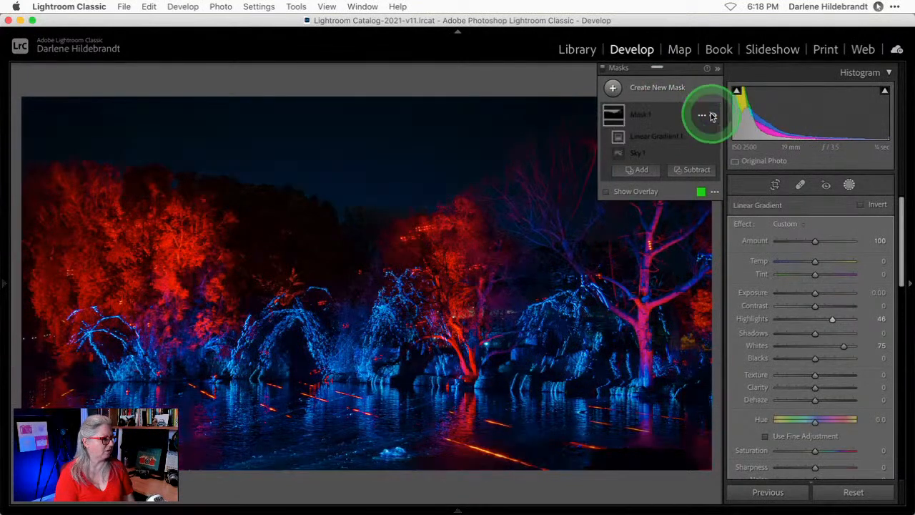
{"action": "left_click", "coordinate": [712, 115]}
{"action": "left_click", "coordinate": [712, 115]}
{"action": "left_click", "coordinate": [711, 115]}
{"action": "left_click", "coordinate": [712, 115]}
{"action": "left_click", "coordinate": [712, 115]}
{"action": "left_click", "coordinate": [712, 115]}
{"action": "left_click", "coordinate": [712, 115]}
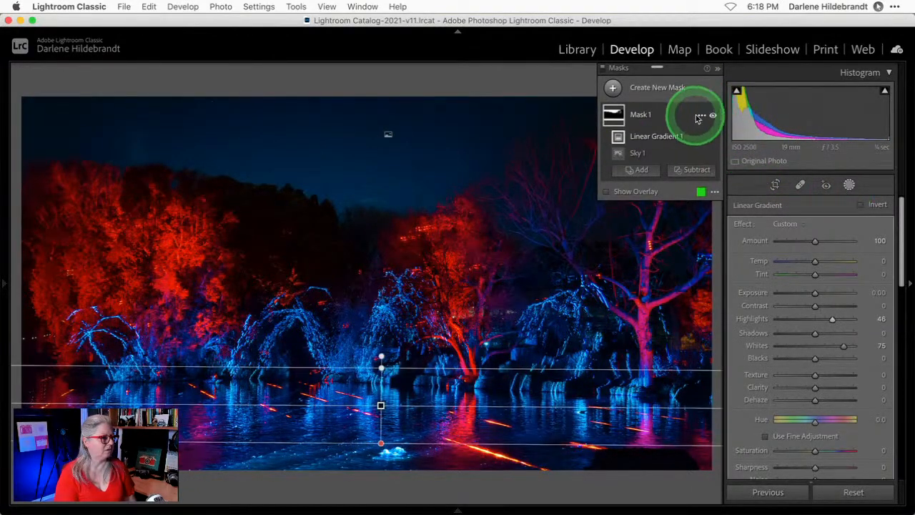
Rename Mask 1 as "reflection and sky" and close the masking tools
{"action": "left_click", "coordinate": [702, 115]}
{"action": "left_click", "coordinate": [718, 118]}
{"action": "type", "text": "re"}
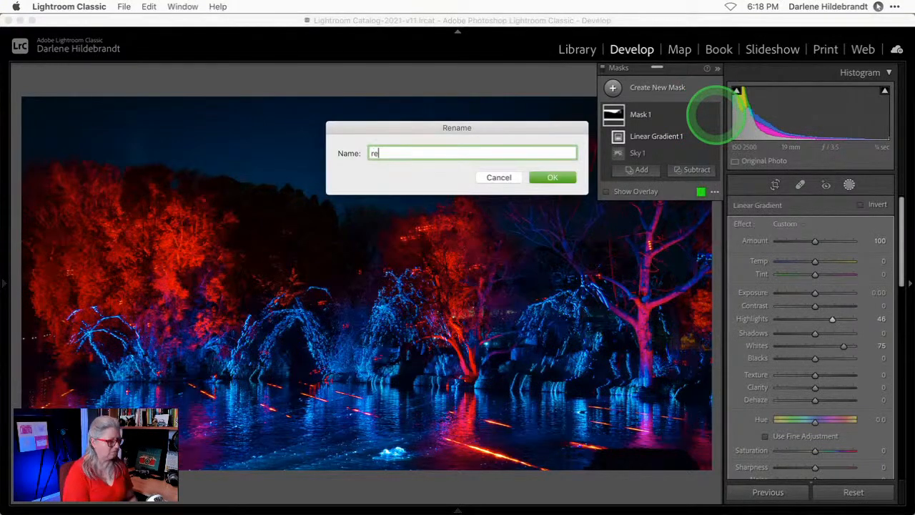
{"action": "type", "text": "flection and sky"}
{"action": "key", "text": "Return"}
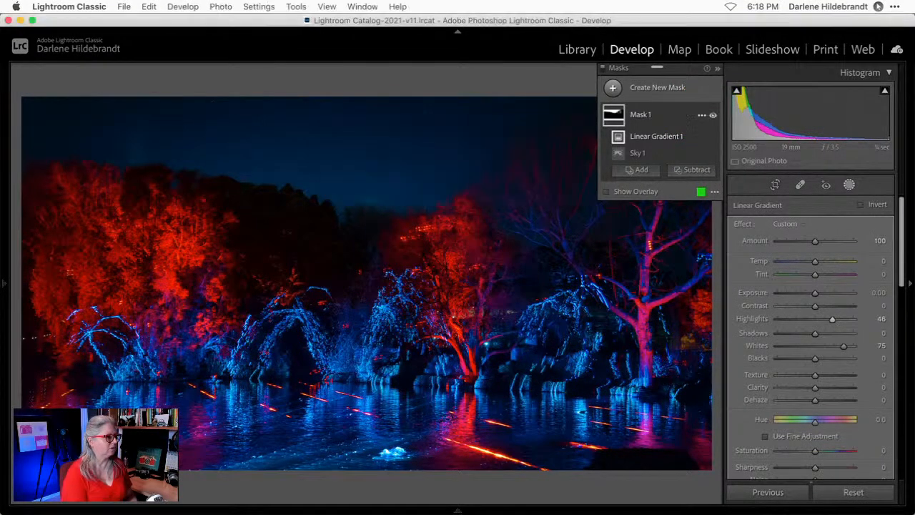
{"action": "left_click", "coordinate": [849, 184]}
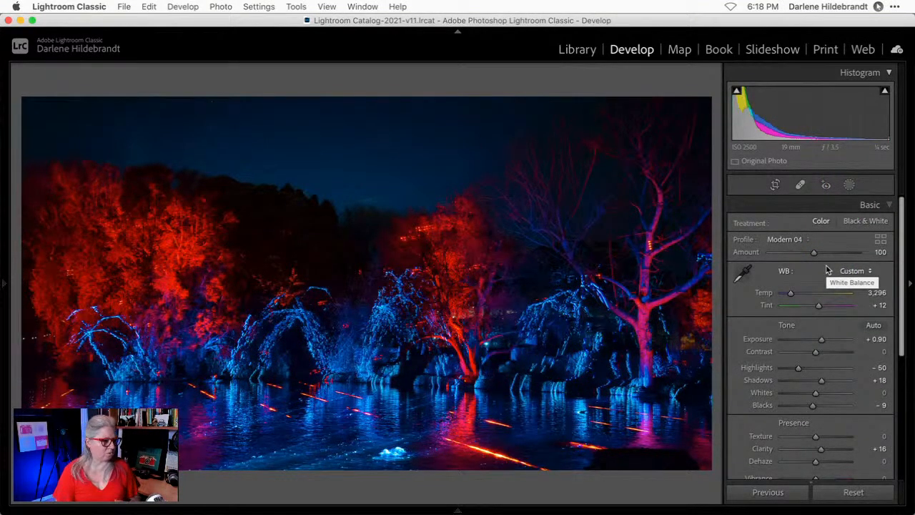
Inspect the water along the photo's lower edge close up and return to the whole photo
{"action": "key", "text": "w"}
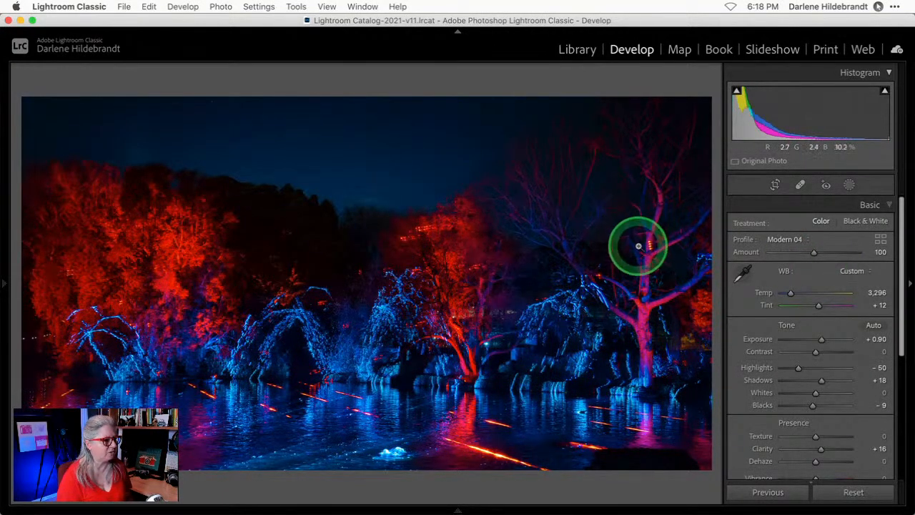
{"action": "key", "text": "z"}
{"action": "key", "text": "z"}
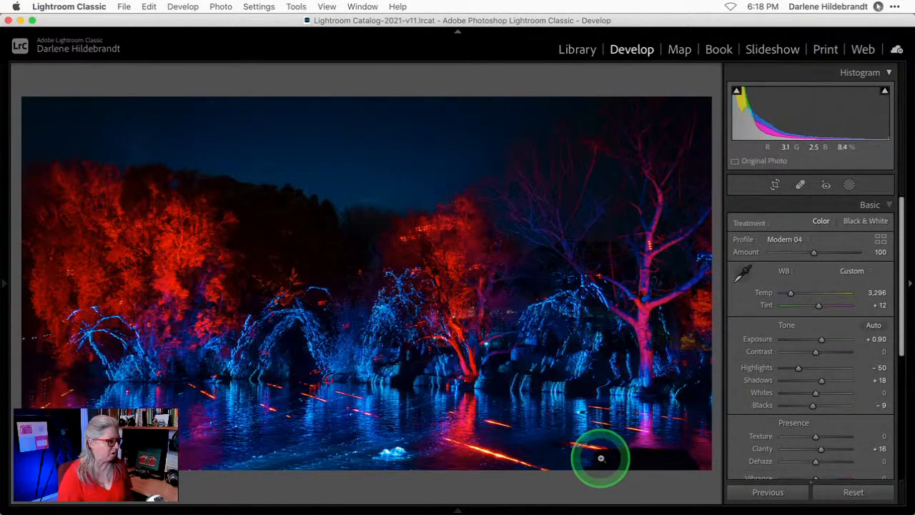
{"action": "key", "text": "z"}
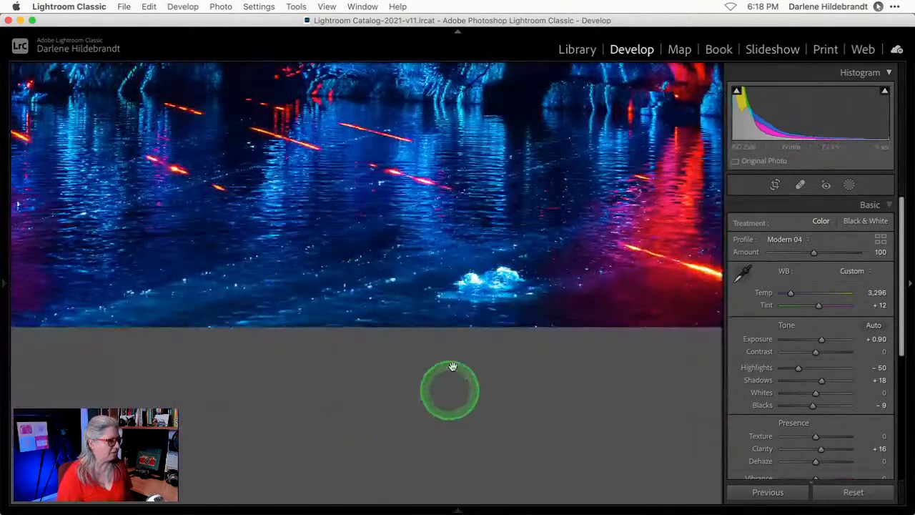
{"action": "key", "text": "z"}
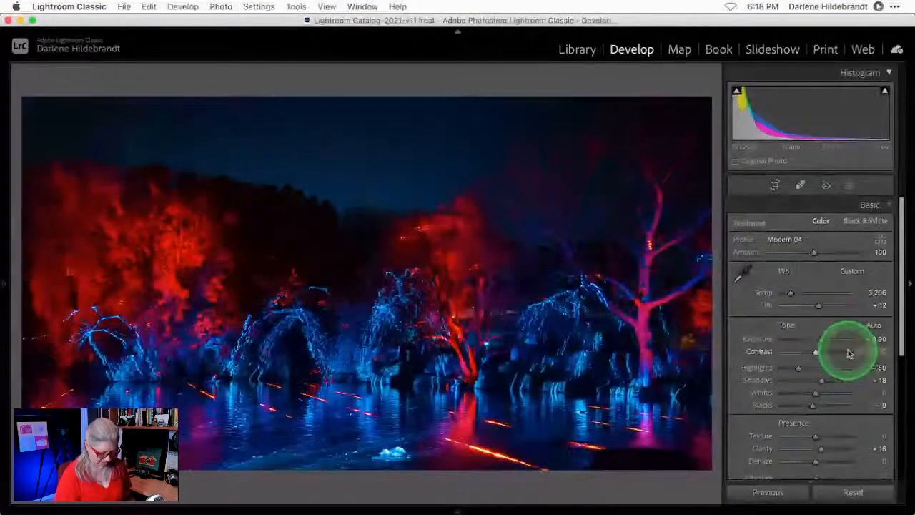
Check the composition by rotating the photo upside down, viewing it with lights out, and rotating it back upright
{"action": "key", "text": "super+bracketright"}
{"action": "key", "text": "super+bracketright"}
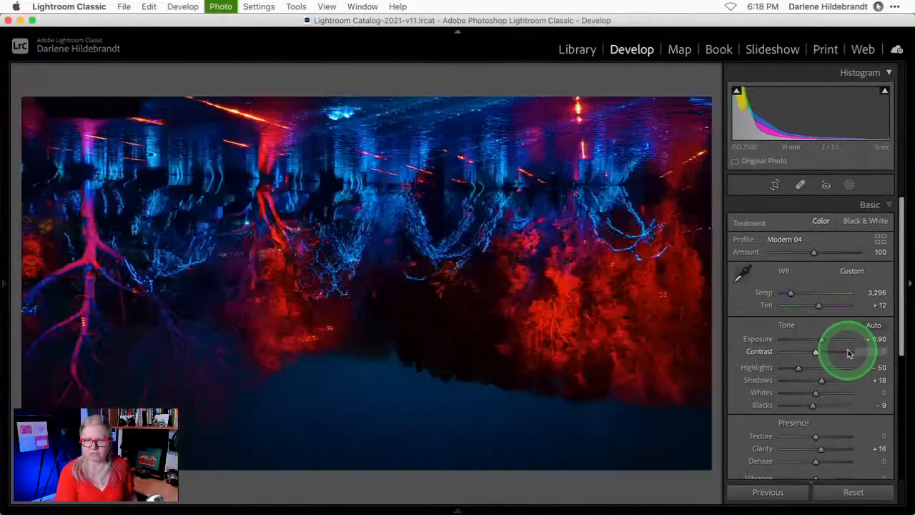
{"action": "key", "text": "l"}
{"action": "key", "text": "l"}
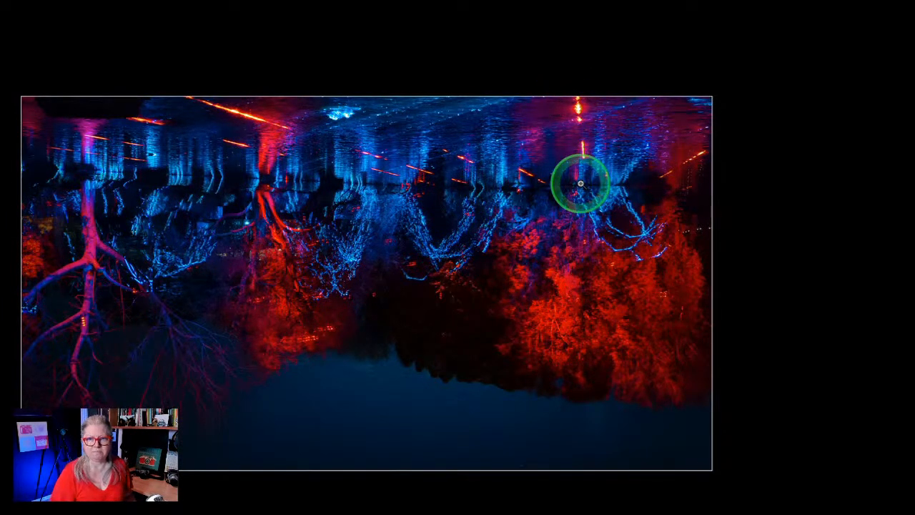
{"action": "key", "text": "l"}
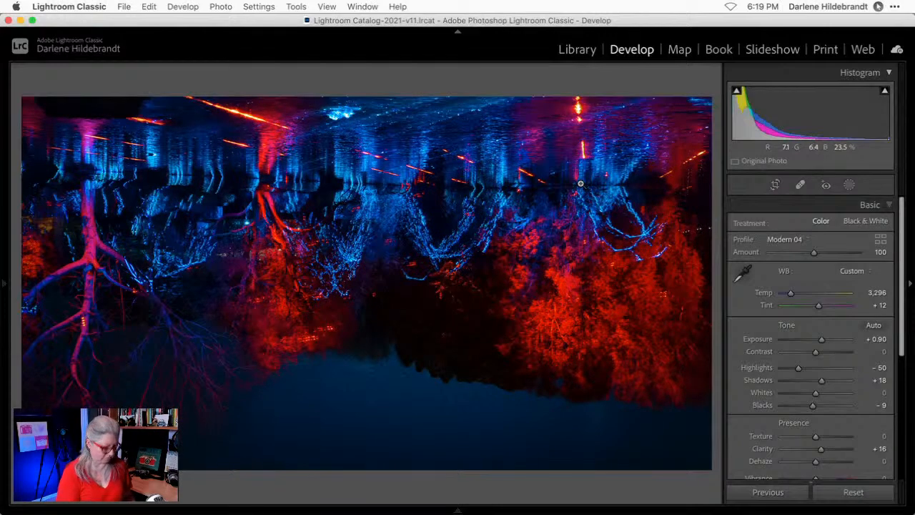
{"action": "key", "text": "super+bracketright"}
{"action": "key", "text": "super+bracketright"}
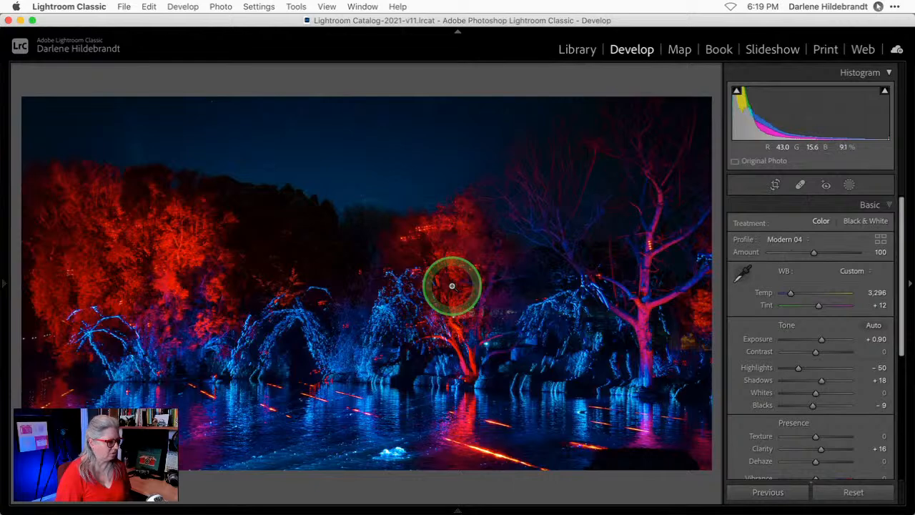
Add a new linear gradient mask over the water at the photo's lower edge and set its Highlights to -25
{"action": "left_click", "coordinate": [849, 185]}
{"action": "left_click", "coordinate": [609, 87]}
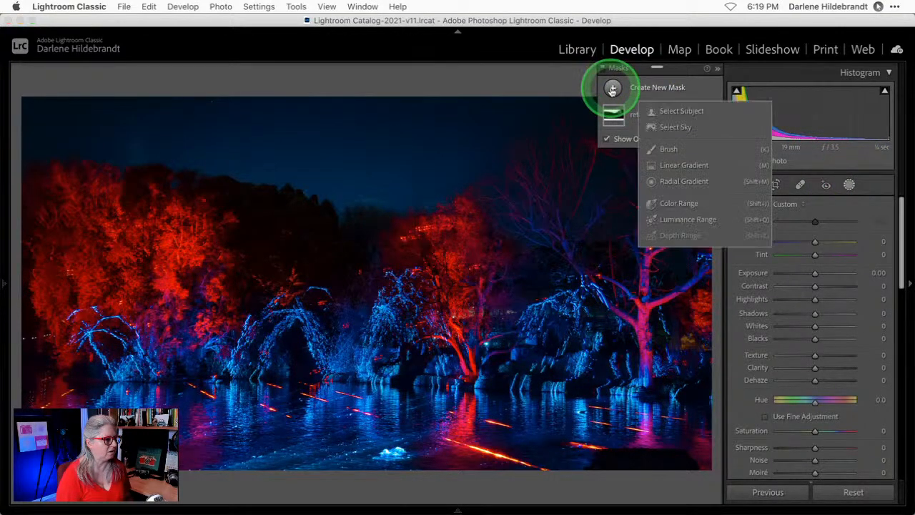
{"action": "left_click", "coordinate": [669, 166]}
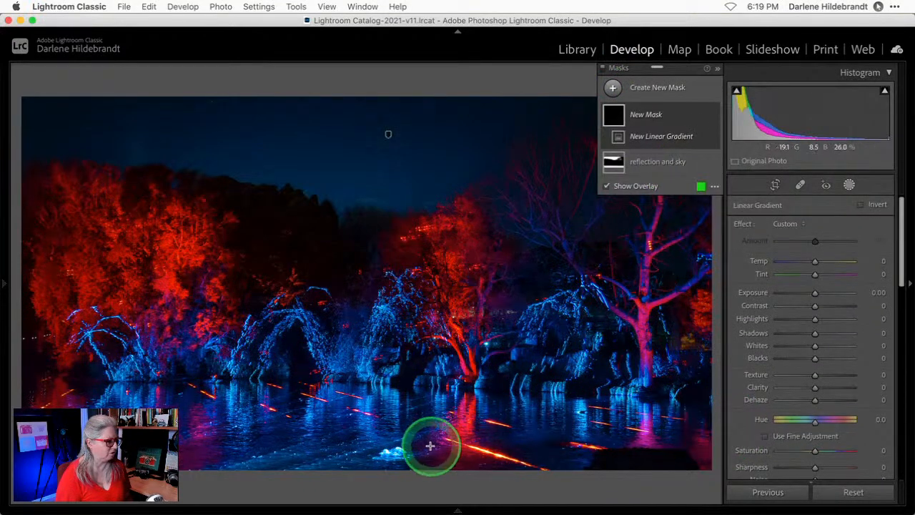
{"action": "left_click_drag", "start_coordinate": [419, 447], "coordinate": [418, 393]}
{"action": "mouse_move", "coordinate": [814, 318]}
{"action": "left_mouse_down"}
{"action": "mouse_move", "coordinate": [796, 320]}
{"action": "mouse_move", "coordinate": [804, 322]}
{"action": "left_mouse_up"}
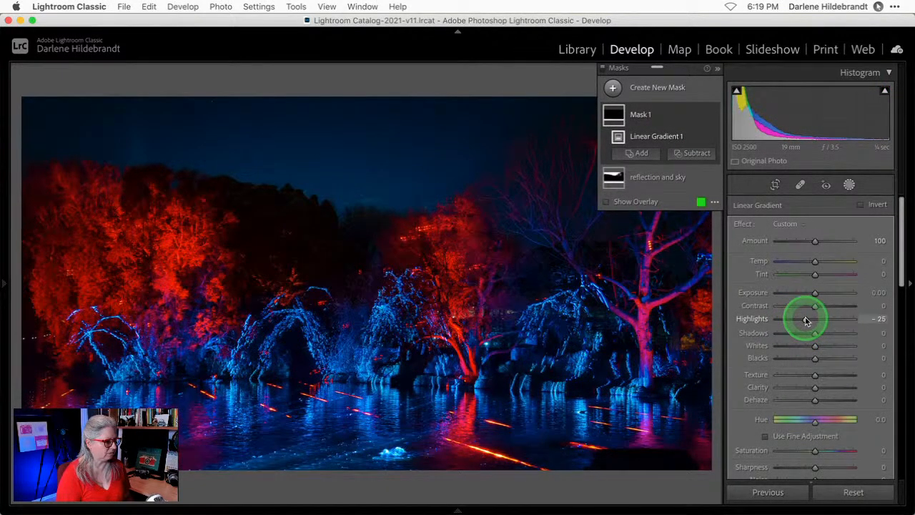
{"action": "mouse_move", "coordinate": [420, 446]}
{"action": "left_mouse_down"}
{"action": "mouse_move", "coordinate": [414, 421]}
{"action": "mouse_move", "coordinate": [414, 433]}
{"action": "left_mouse_up"}
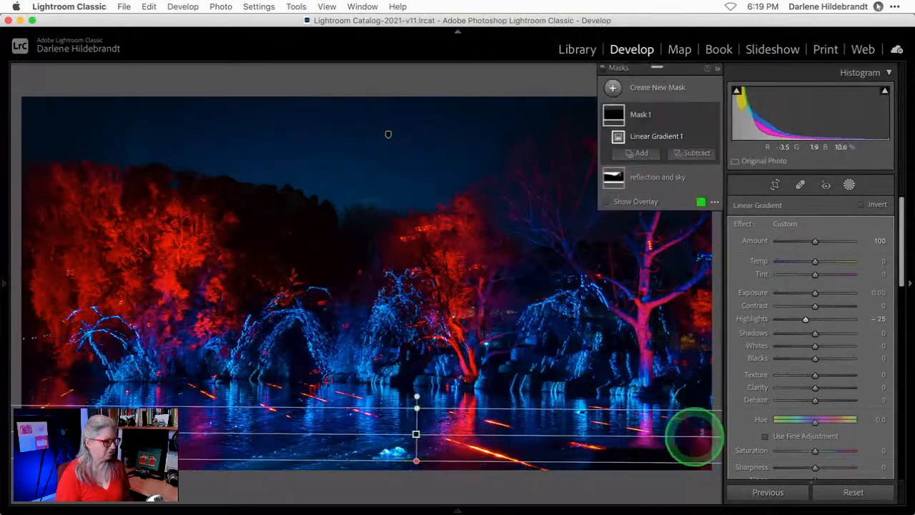
{"action": "left_click_drag", "start_coordinate": [684, 436], "coordinate": [685, 435]}
Heal the bright red-yellow light spots at the water's lower left from the adjacent water at 92 opacity, and compare with the healing off
{"action": "key", "text": "q"}
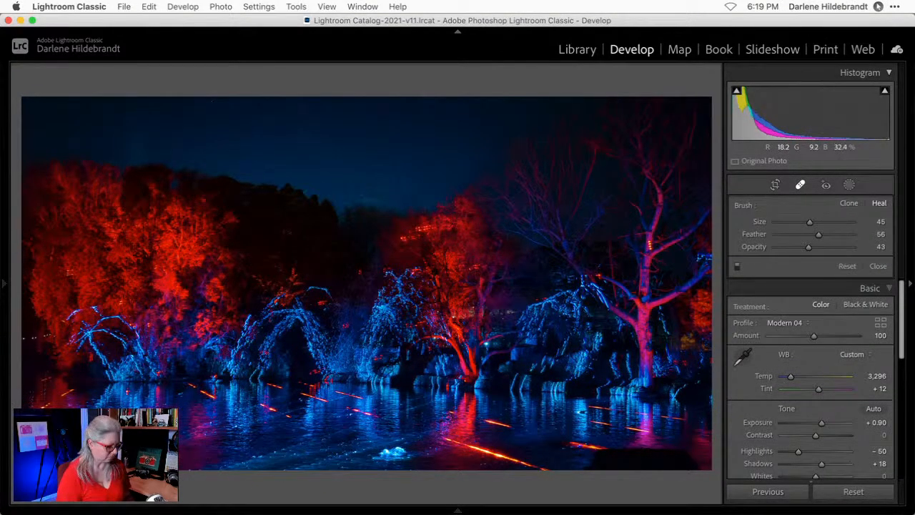
{"action": "key", "text": "z"}
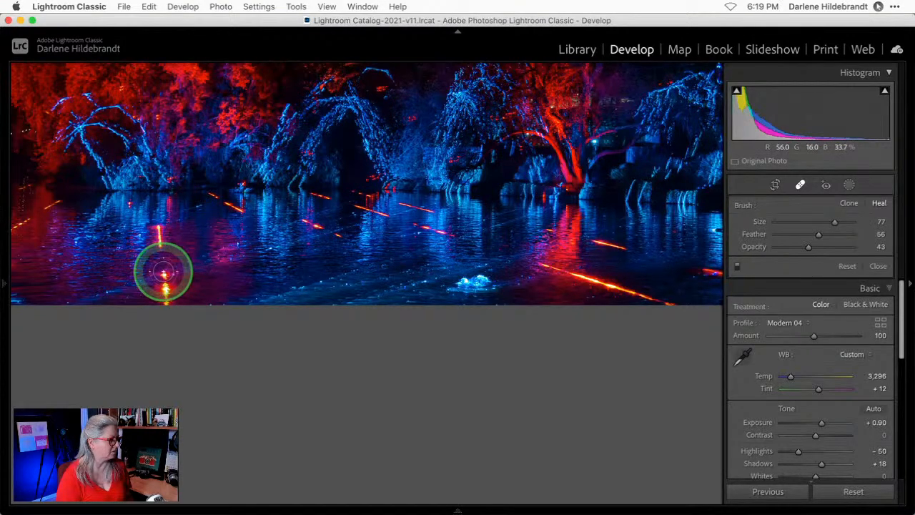
{"action": "left_click_drag", "start_coordinate": [165, 275], "coordinate": [168, 302]}
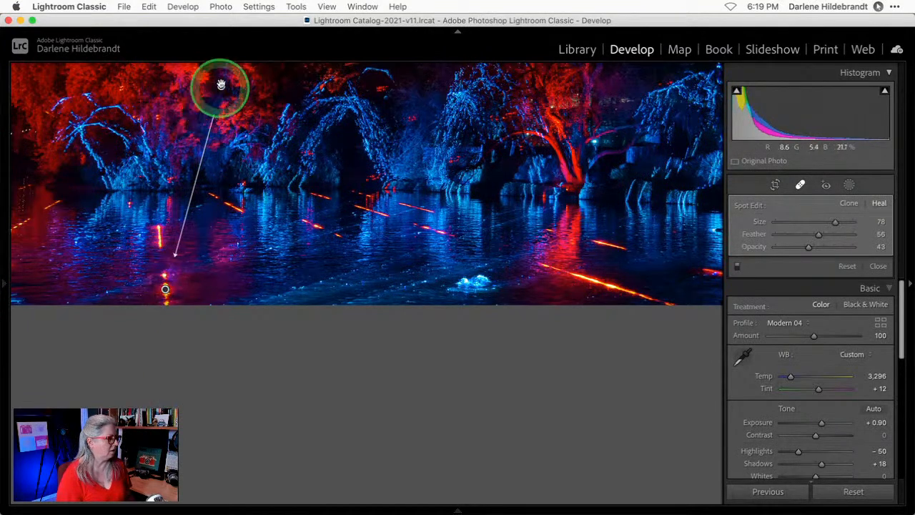
{"action": "mouse_move", "coordinate": [220, 86]}
{"action": "left_mouse_down"}
{"action": "mouse_move", "coordinate": [243, 308]}
{"action": "mouse_move", "coordinate": [211, 282]}
{"action": "left_mouse_up"}
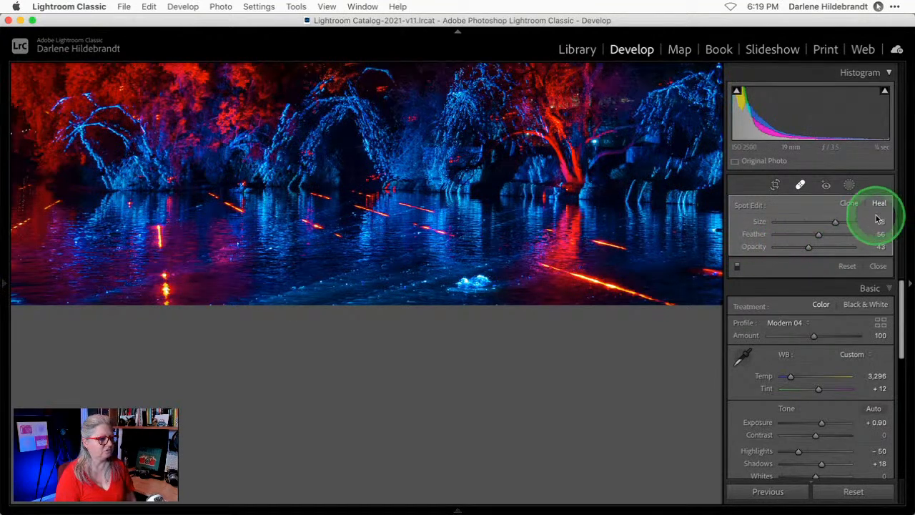
{"action": "left_click_drag", "start_coordinate": [809, 248], "coordinate": [892, 248]}
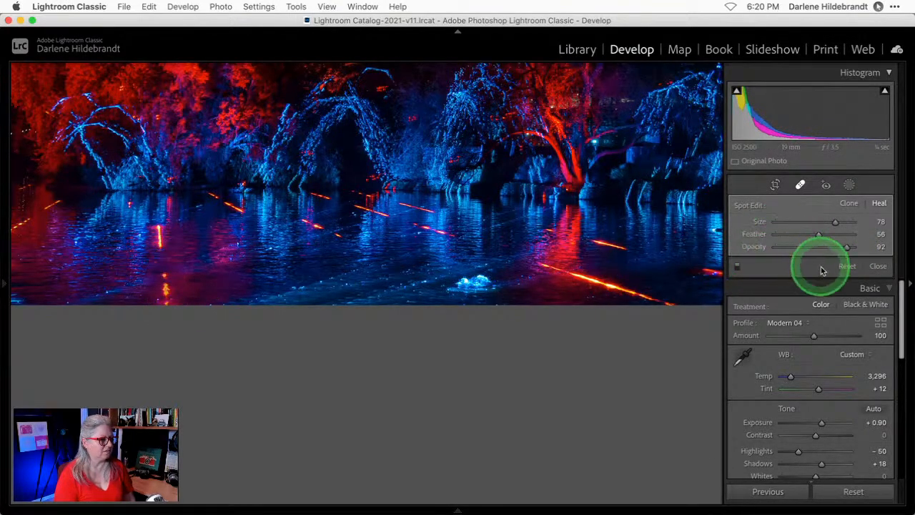
{"action": "left_click", "coordinate": [736, 268]}
{"action": "left_click", "coordinate": [737, 268]}
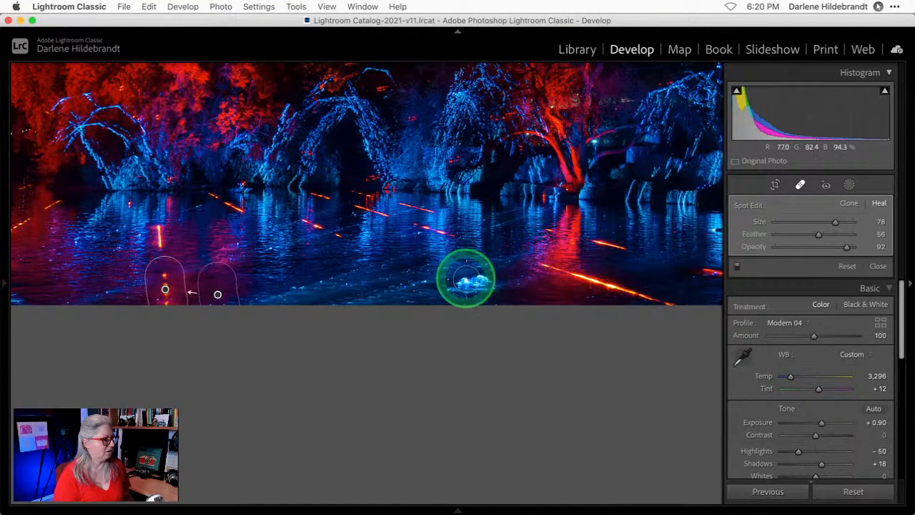
Try retouching the bright blue fountain in the water with Heal, then Clone at 70 opacity, and remove the retouch
{"action": "left_click_drag", "start_coordinate": [444, 285], "coordinate": [494, 286]}
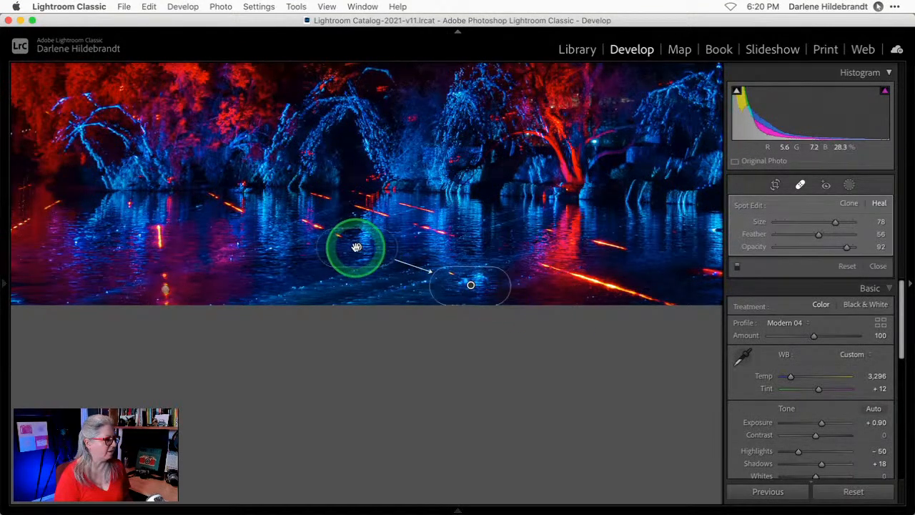
{"action": "mouse_move", "coordinate": [351, 262]}
{"action": "left_mouse_down"}
{"action": "mouse_move", "coordinate": [347, 281]}
{"action": "mouse_move", "coordinate": [307, 274]}
{"action": "left_mouse_up"}
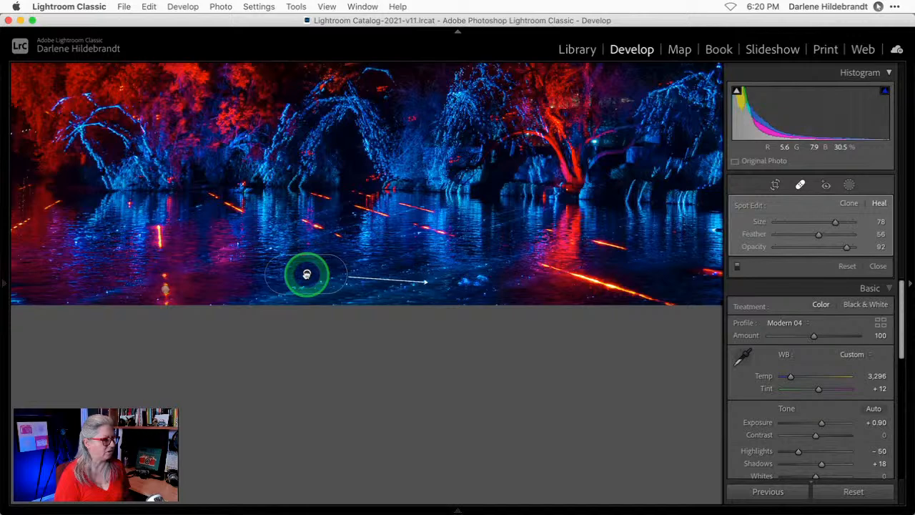
{"action": "left_click_drag", "start_coordinate": [845, 247], "coordinate": [830, 248]}
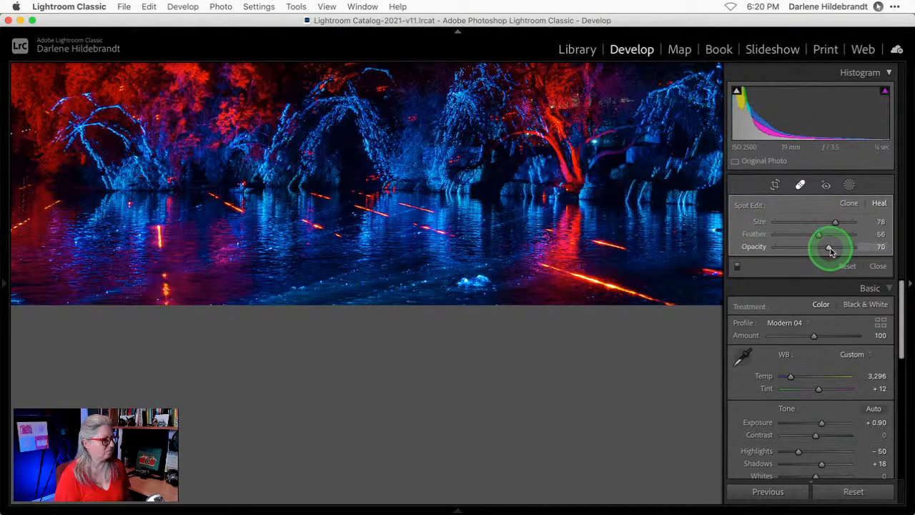
{"action": "left_click", "coordinate": [849, 204]}
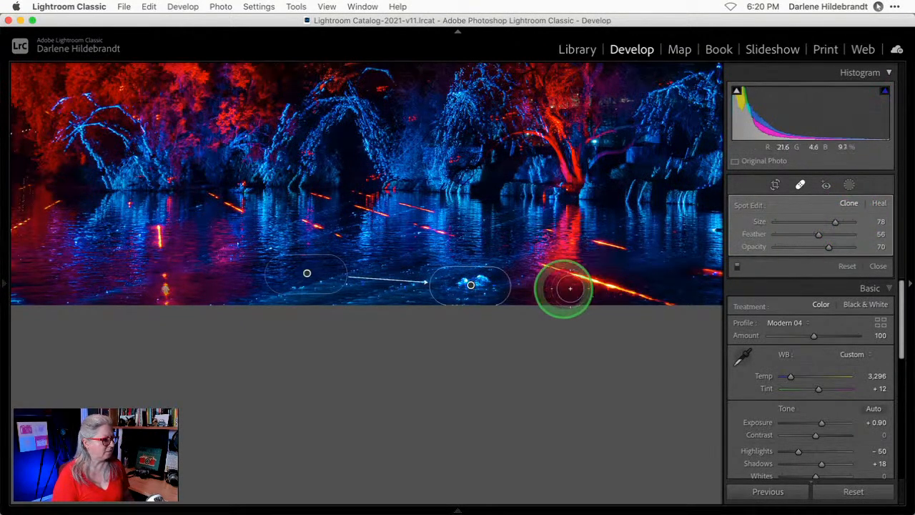
{"action": "left_click_drag", "start_coordinate": [330, 274], "coordinate": [359, 273]}
{"action": "key", "text": "Delete"}
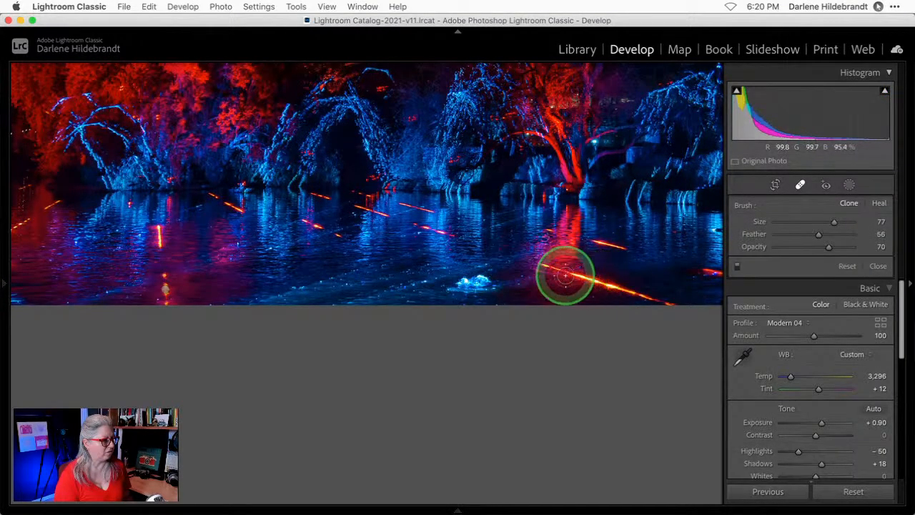
Try cloning darker water over the long orange light streak at 81 opacity, remove the clone, and close the healing tool
{"action": "left_click_drag", "start_coordinate": [540, 262], "coordinate": [679, 310]}
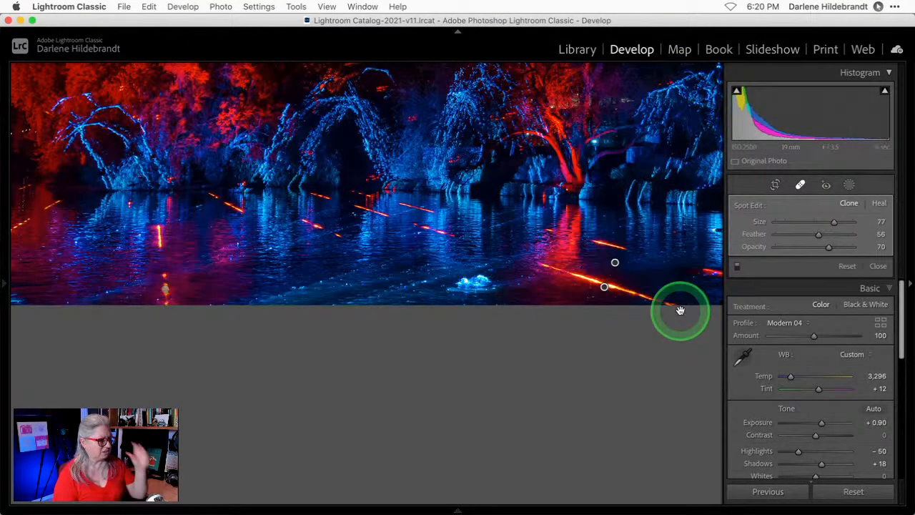
{"action": "left_click_drag", "start_coordinate": [645, 267], "coordinate": [666, 281]}
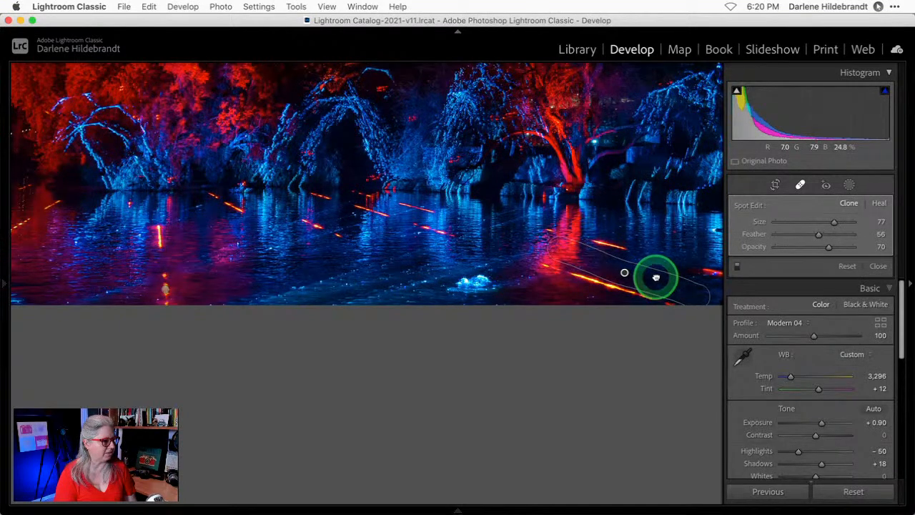
{"action": "left_click_drag", "start_coordinate": [829, 246], "coordinate": [836, 247]}
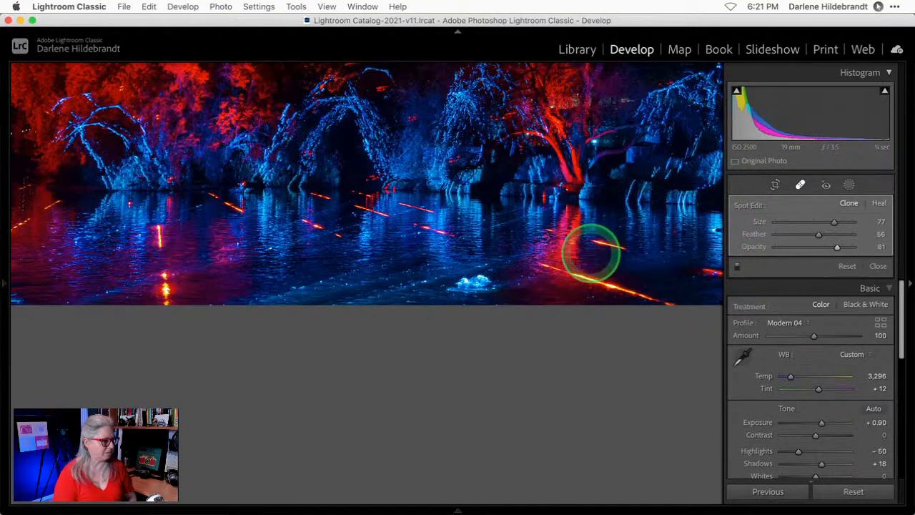
{"action": "key", "text": "Delete"}
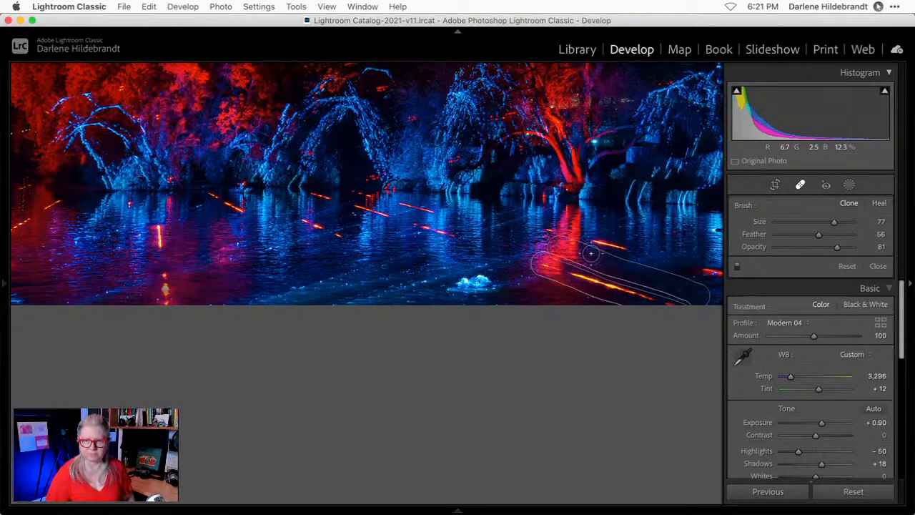
{"action": "key", "text": "q"}
{"action": "left_click", "coordinate": [385, 258]}
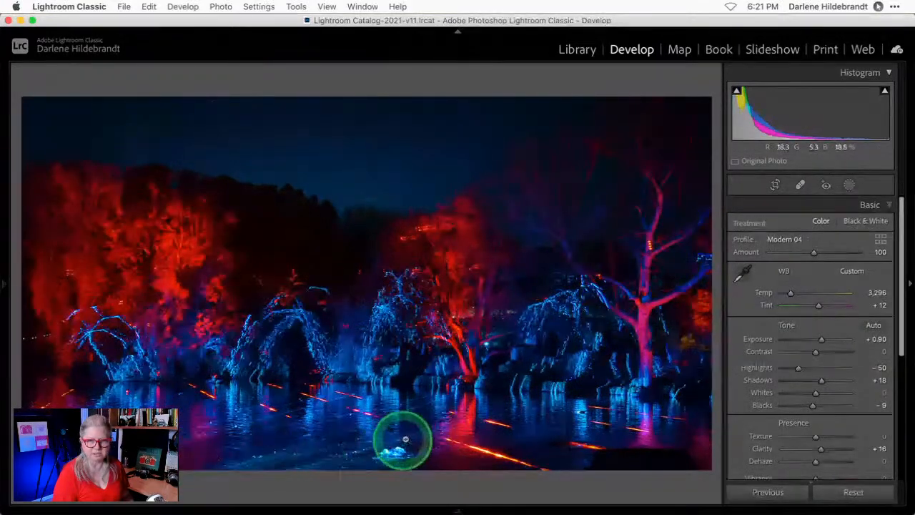
Compare the edited photo with its unedited before version
{"action": "mouse_move", "coordinate": [548, 506]}
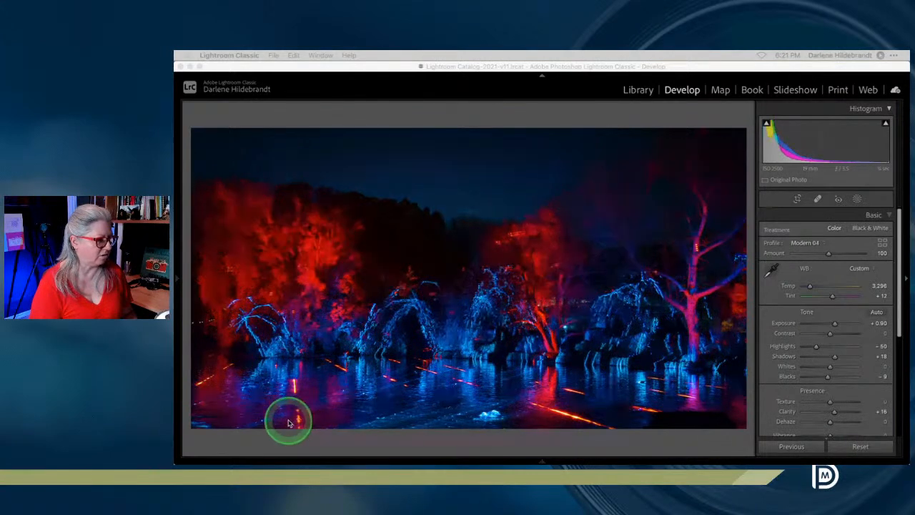
{"action": "left_click", "coordinate": [424, 444]}
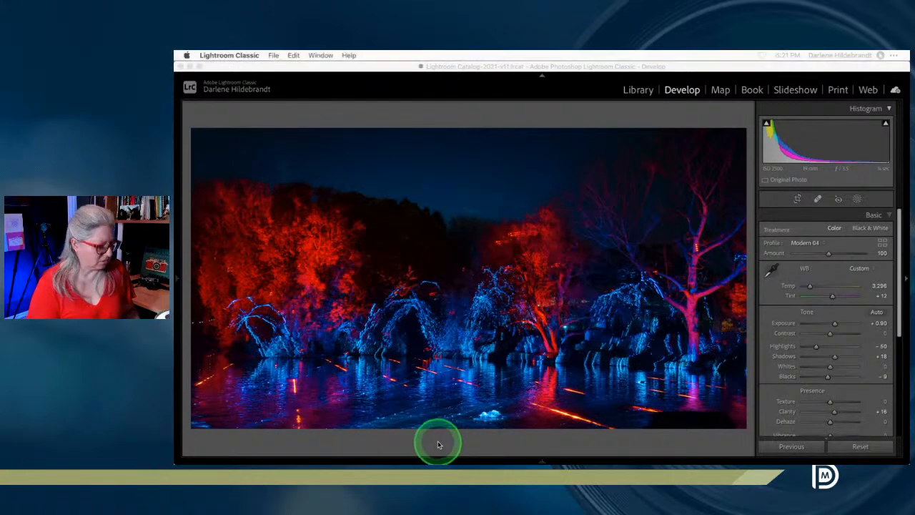
{"action": "key", "text": "backslash"}
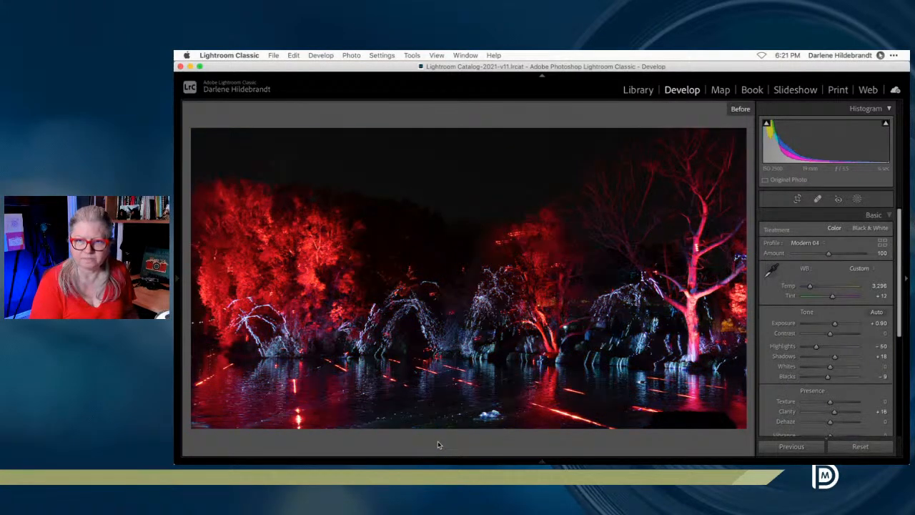
{"action": "key", "text": "backslash"}
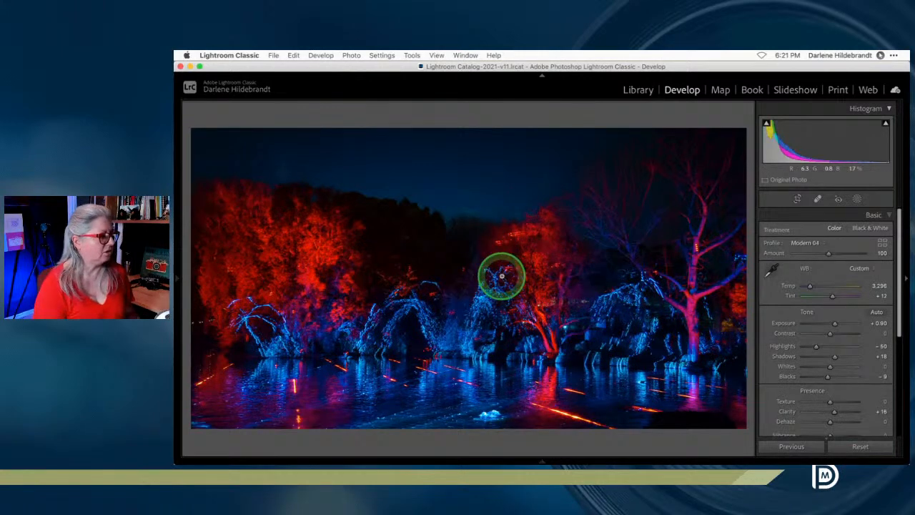
Open the photo as a Smart Object in Photoshop and enlarge its window to fill the screen
{"action": "right_click", "coordinate": [502, 276]}
{"action": "mouse_move", "coordinate": [521, 259]}
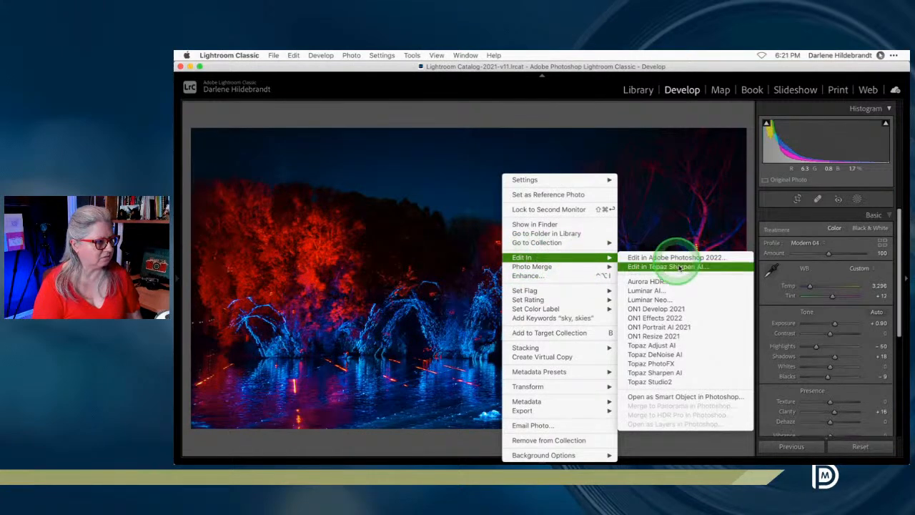
{"action": "left_click", "coordinate": [675, 397]}
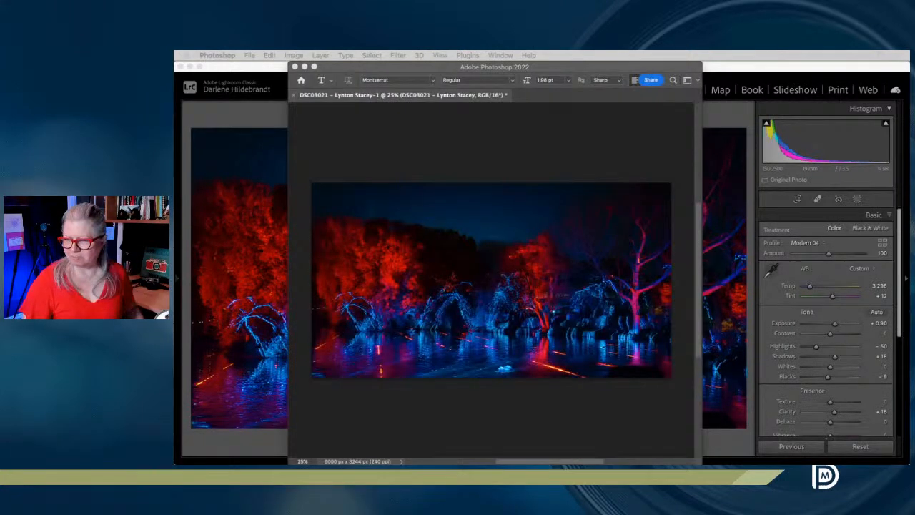
{"action": "left_click", "coordinate": [578, 95]}
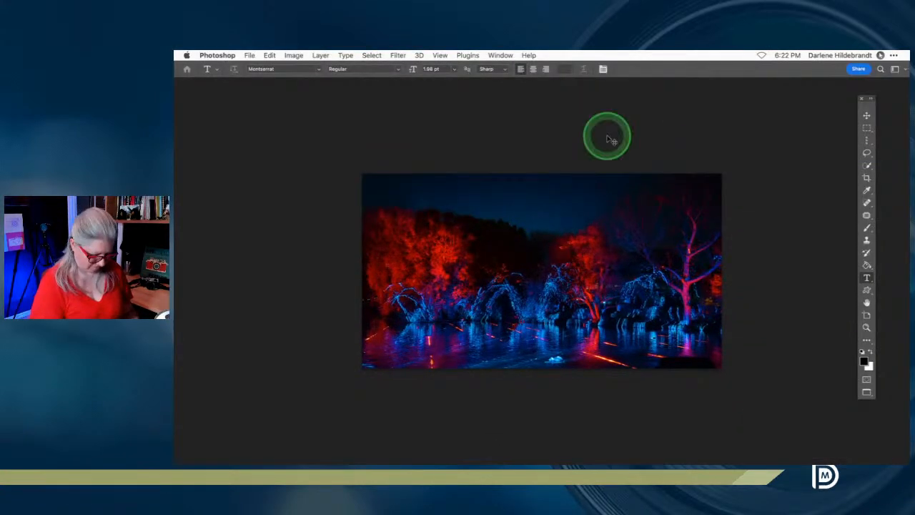
Move the floating toolbox off the photo and zoom the image so it sits clear of the panels
{"action": "key", "text": "super+plus"}
{"action": "scroll", "coordinate": [608, 164], "scroll_direction": "right", "scroll_amount": 2}
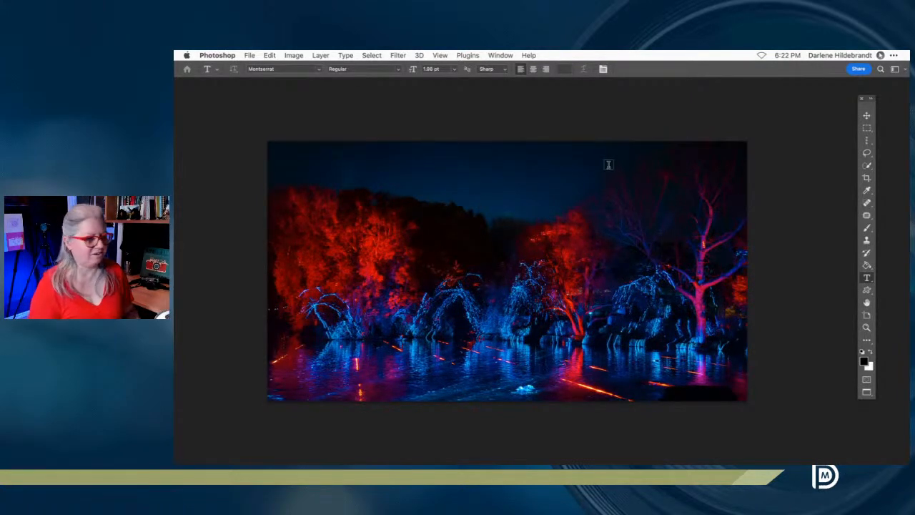
{"action": "left_click", "coordinate": [653, 165]}
{"action": "key", "text": "super+0"}
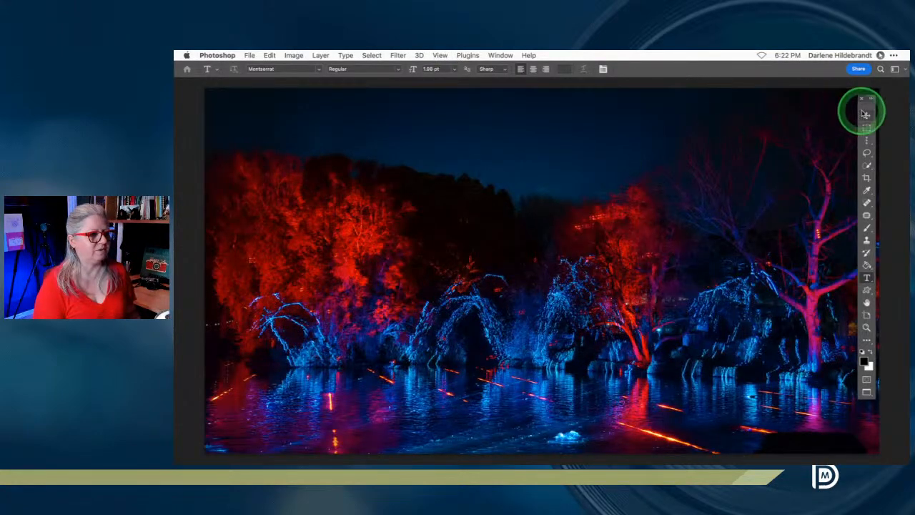
{"action": "left_click_drag", "start_coordinate": [862, 102], "coordinate": [889, 93]}
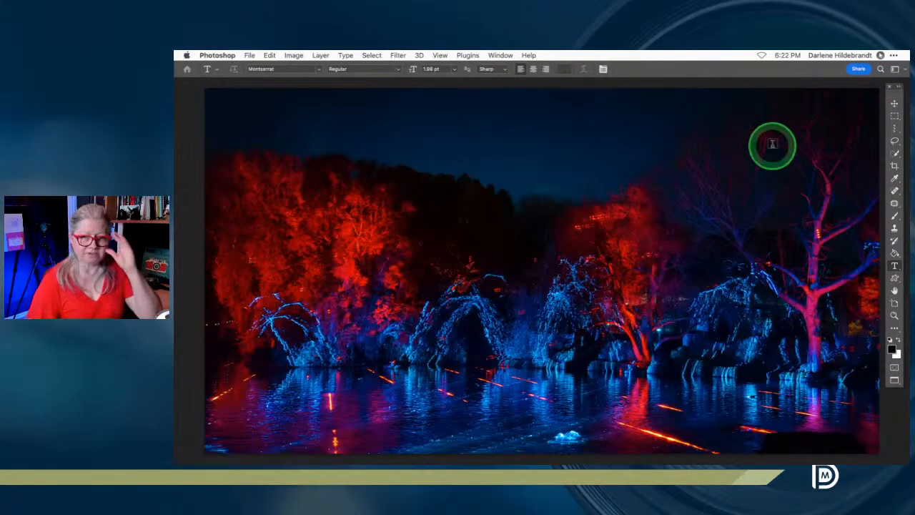
{"action": "key", "text": "super+minus"}
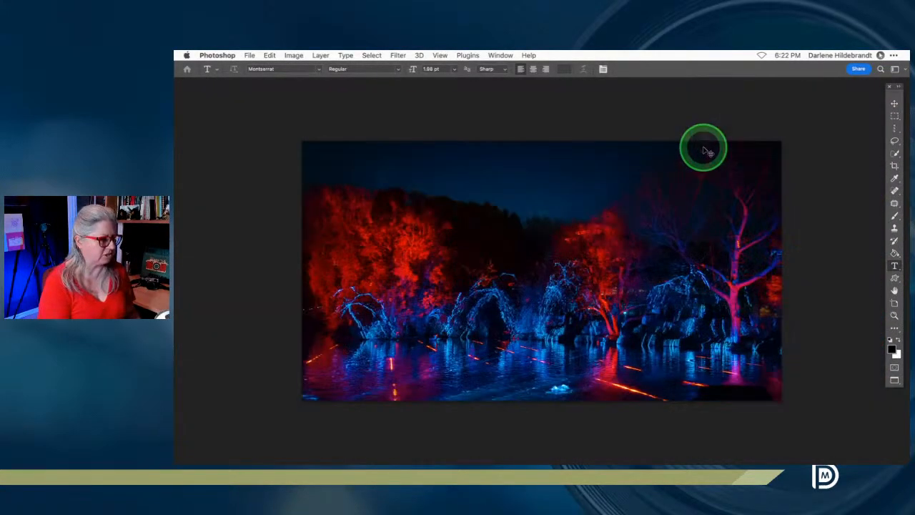
{"action": "scroll", "coordinate": [703, 145], "scroll_direction": "right", "scroll_amount": 2}
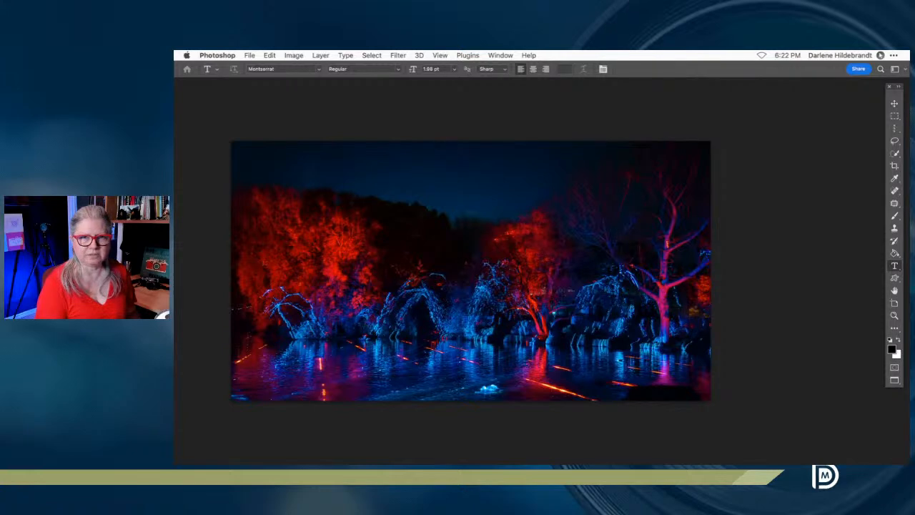
Show the Layers panel, narrow it, and place it beside the toolbox
{"action": "key", "text": "F7"}
{"action": "left_click_drag", "start_coordinate": [633, 180], "coordinate": [708, 159]}
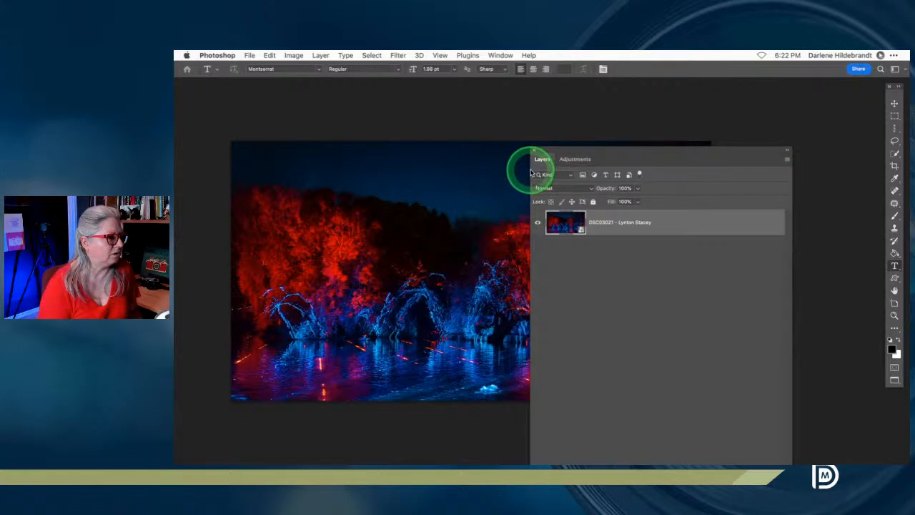
{"action": "left_click_drag", "start_coordinate": [528, 171], "coordinate": [639, 174]}
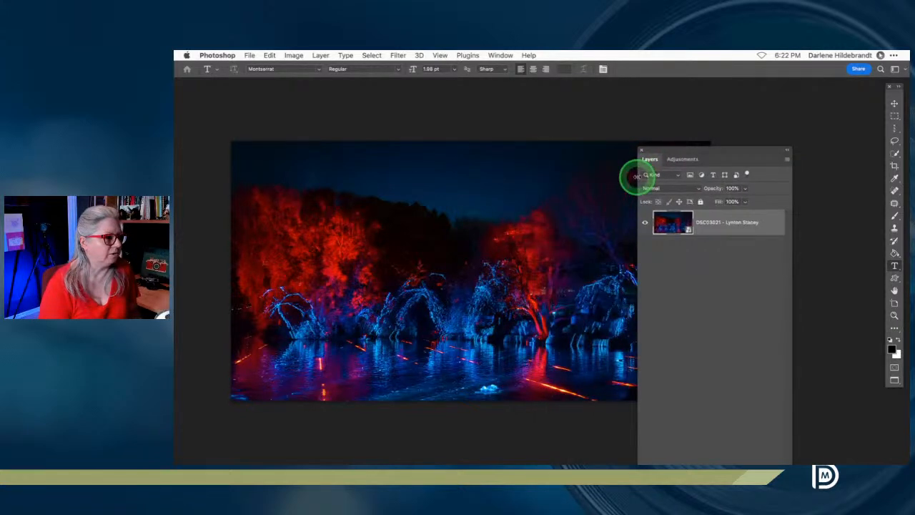
{"action": "left_click_drag", "start_coordinate": [719, 147], "coordinate": [791, 82]}
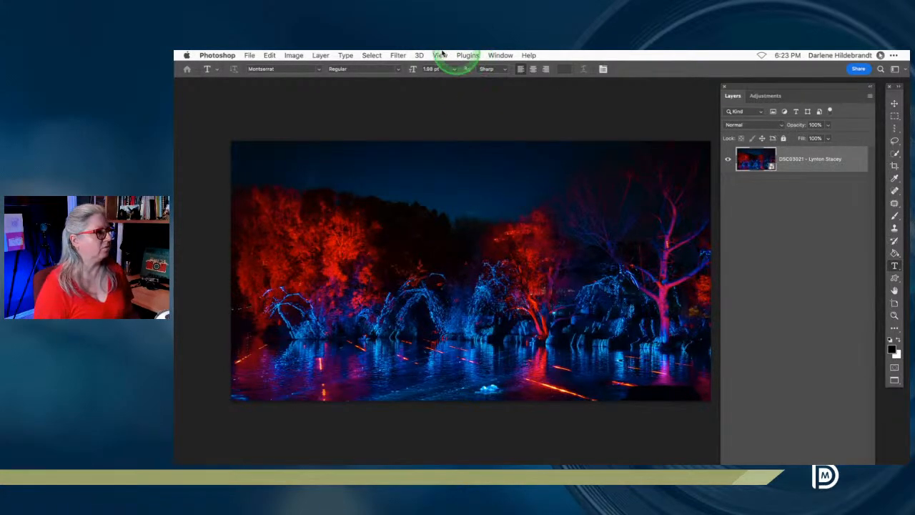
Open the Smart Object layer in the Topaz DeNoise AI filter and dismiss its welcome and update messages
{"action": "left_click", "coordinate": [398, 55]}
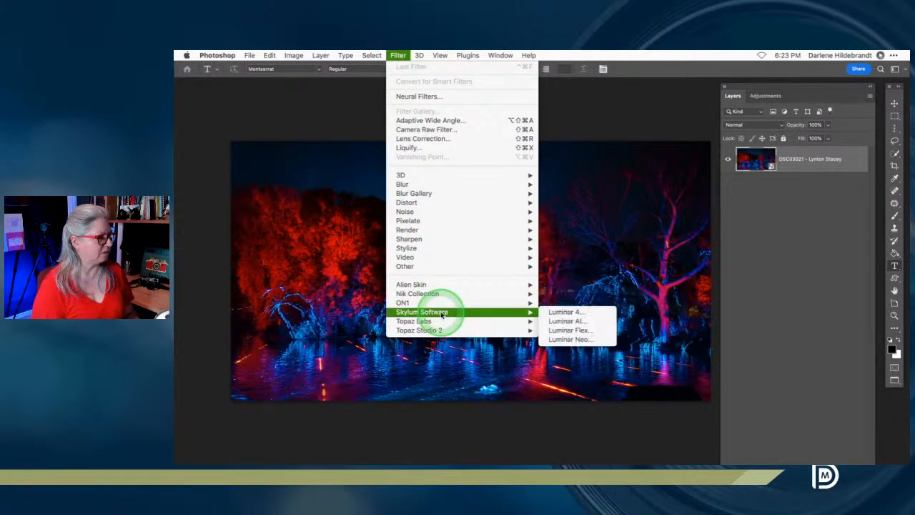
{"action": "mouse_move", "coordinate": [459, 322]}
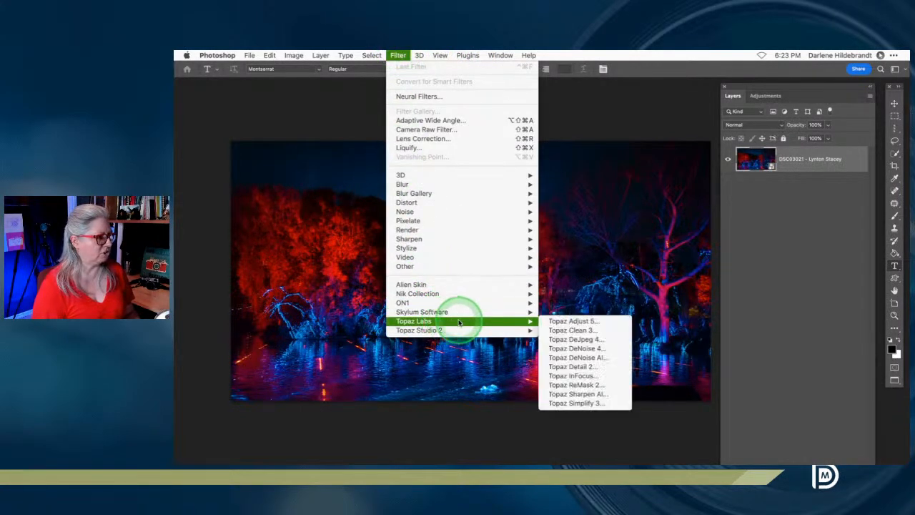
{"action": "left_click", "coordinate": [569, 357]}
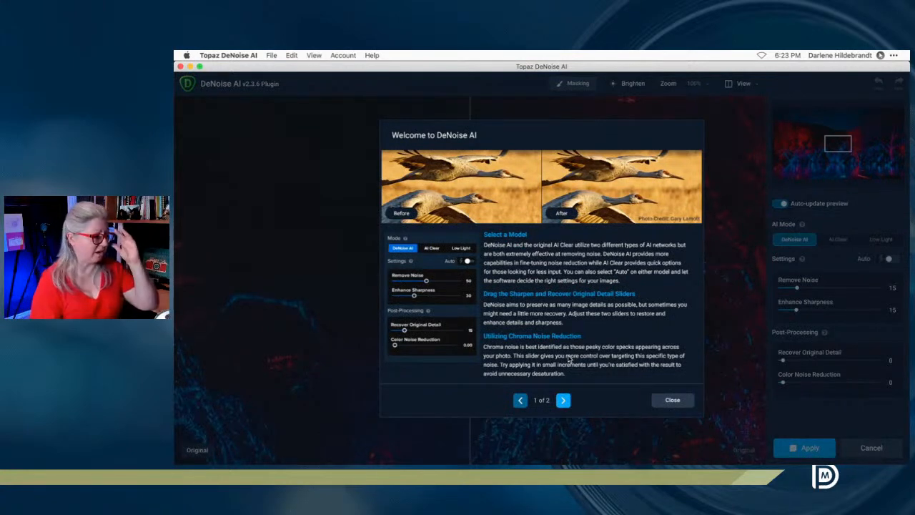
{"action": "left_click", "coordinate": [667, 401]}
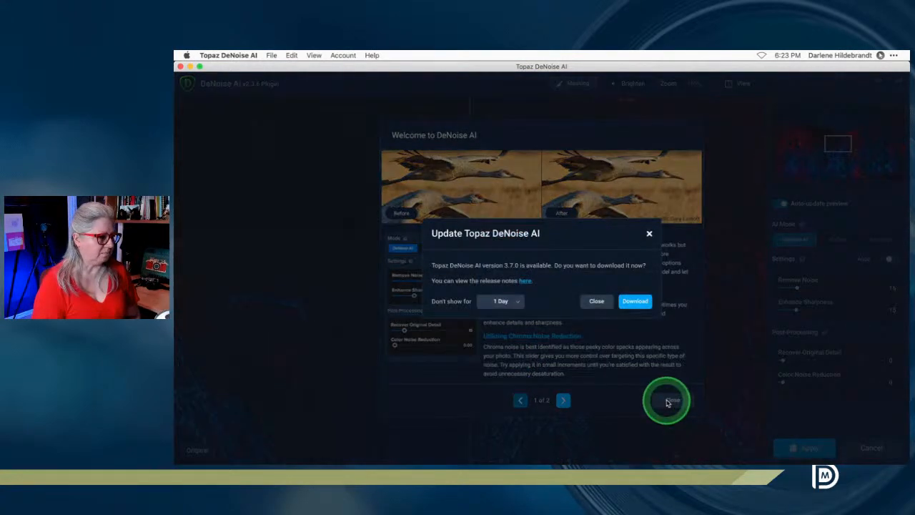
{"action": "left_click", "coordinate": [594, 301]}
{"action": "left_click", "coordinate": [672, 400]}
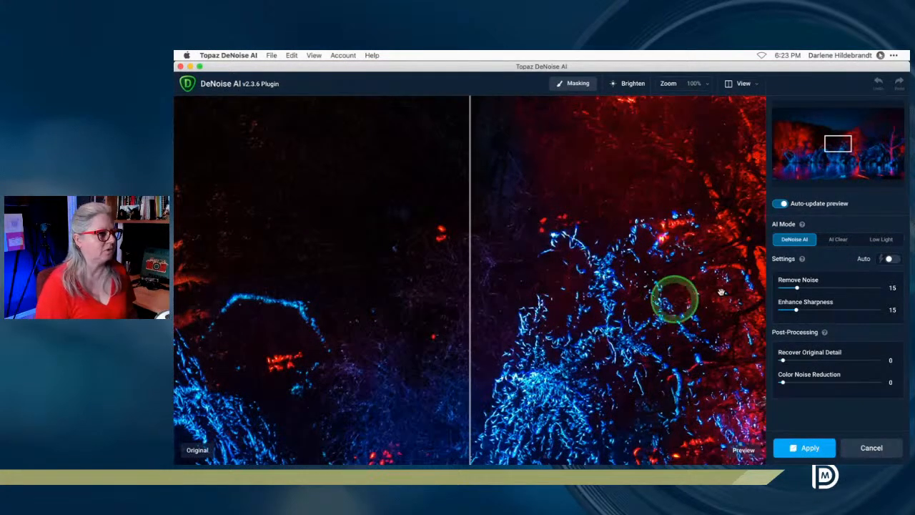
Preview the sky and treetops, and try Remove Noise 78, Recover Original Detail 55 and Color Noise Reduction 10 in DeNoise AI mode
{"action": "left_click_drag", "start_coordinate": [838, 145], "coordinate": [839, 131]}
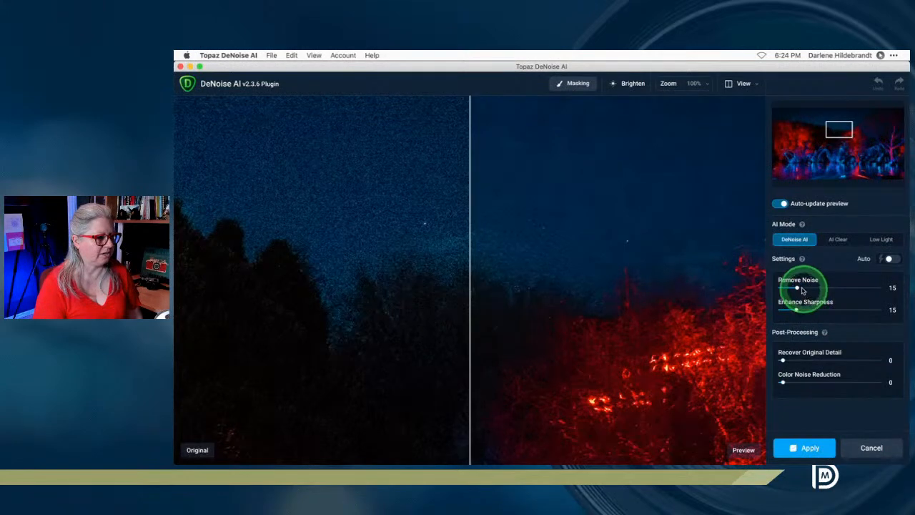
{"action": "left_click_drag", "start_coordinate": [797, 287], "coordinate": [855, 288]}
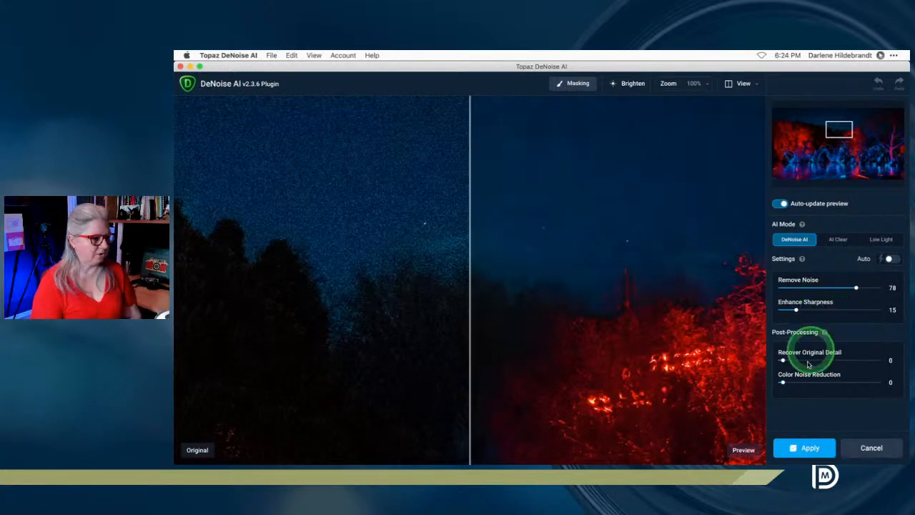
{"action": "left_click_drag", "start_coordinate": [782, 360], "coordinate": [834, 361]}
{"action": "left_click", "coordinate": [620, 331]}
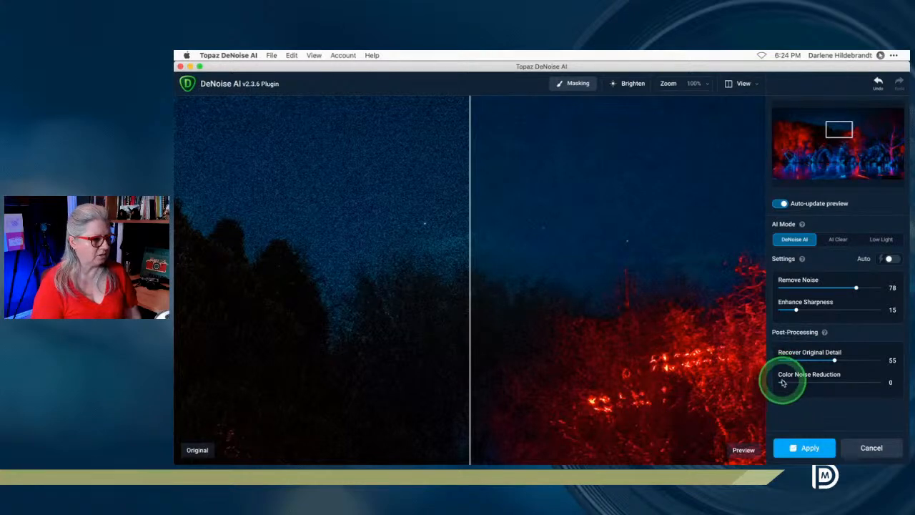
{"action": "left_click_drag", "start_coordinate": [783, 384], "coordinate": [792, 384]}
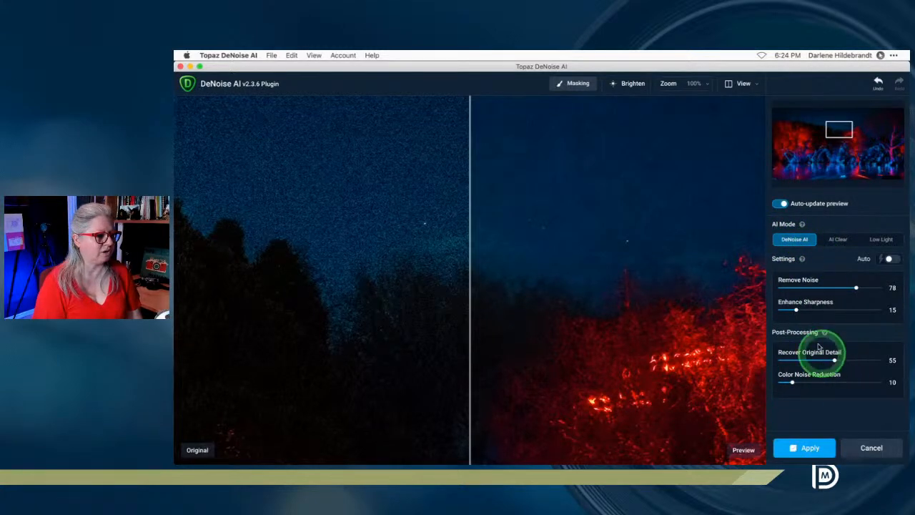
Try Enhance Sharpness at 38 and 100, and bring it down to 14
{"action": "left_click_drag", "start_coordinate": [796, 310], "coordinate": [819, 312]}
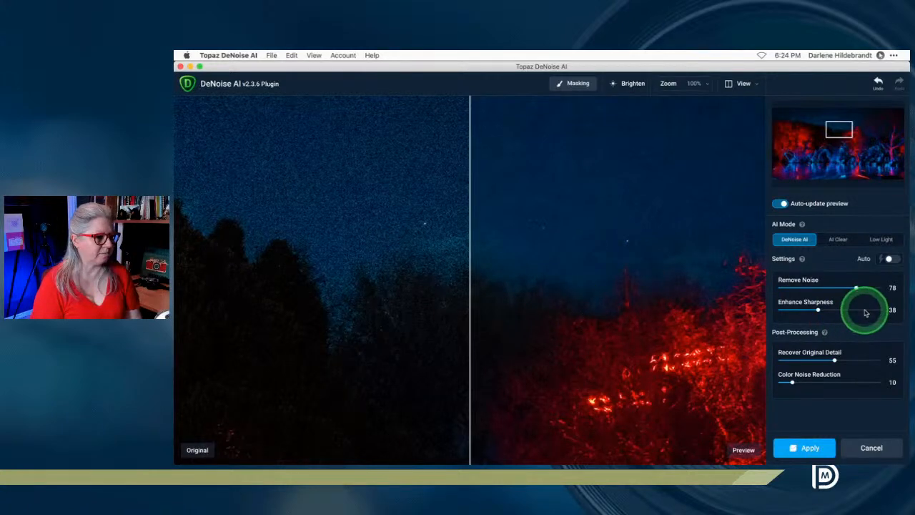
{"action": "left_click_drag", "start_coordinate": [866, 312], "coordinate": [878, 310]}
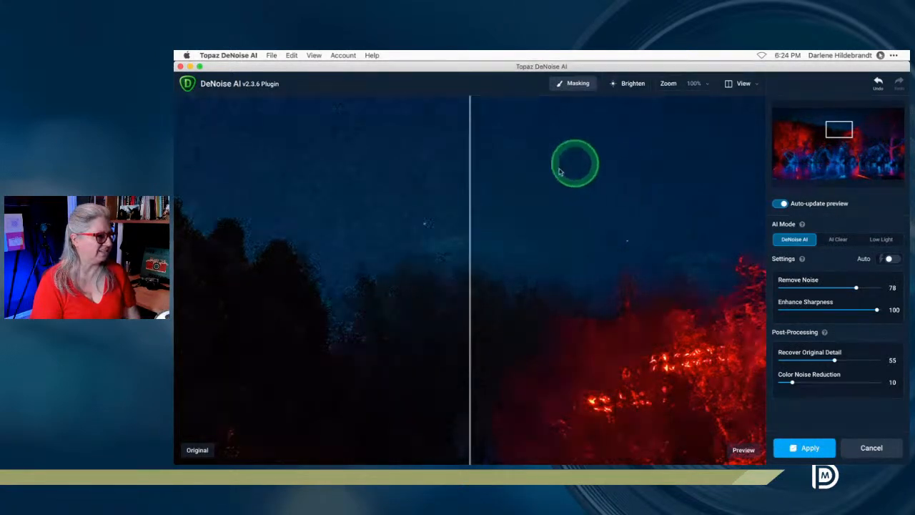
{"action": "left_click", "coordinate": [805, 310]}
{"action": "left_click_drag", "start_coordinate": [806, 311], "coordinate": [795, 311]}
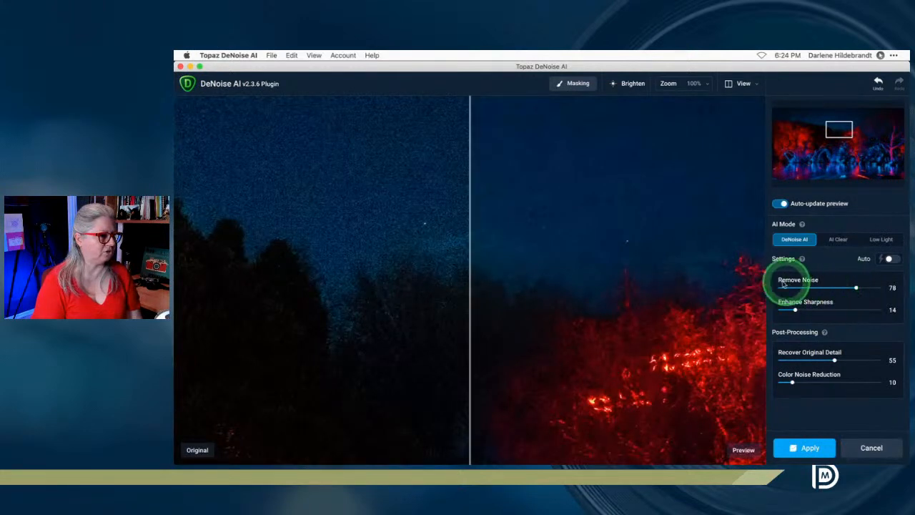
Try the AI Clear mode with Remove Noise set to High
{"action": "left_click", "coordinate": [839, 241]}
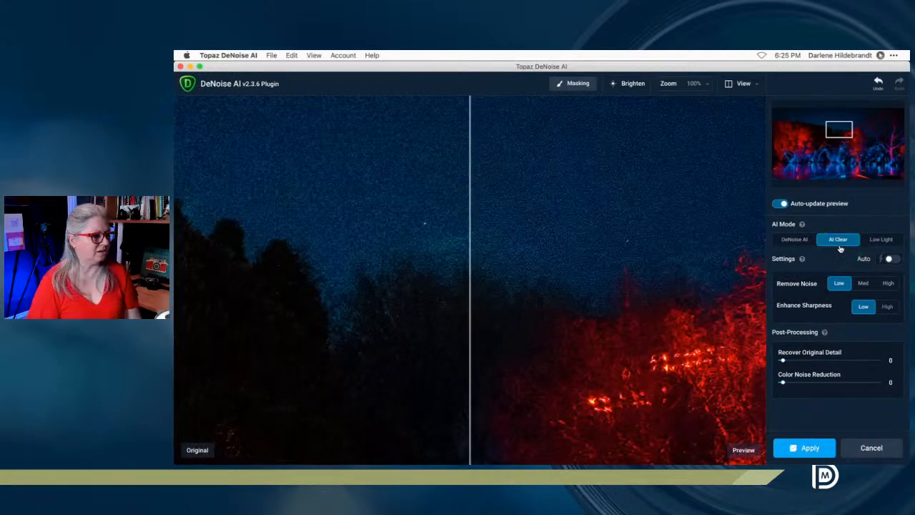
{"action": "left_click", "coordinate": [888, 283]}
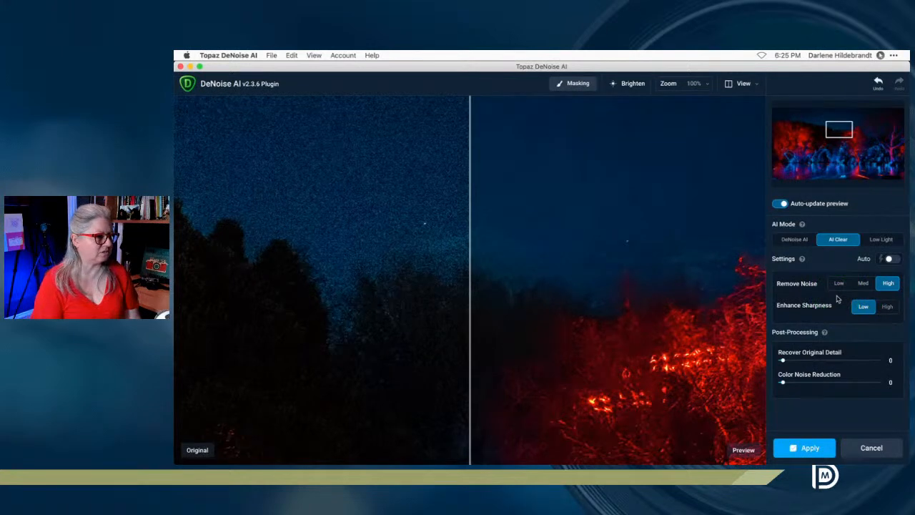
Switch the AI mode to Low Light and set Enhance Sharpness to 27 and Recover Original Detail to 72
{"action": "left_click", "coordinate": [880, 239]}
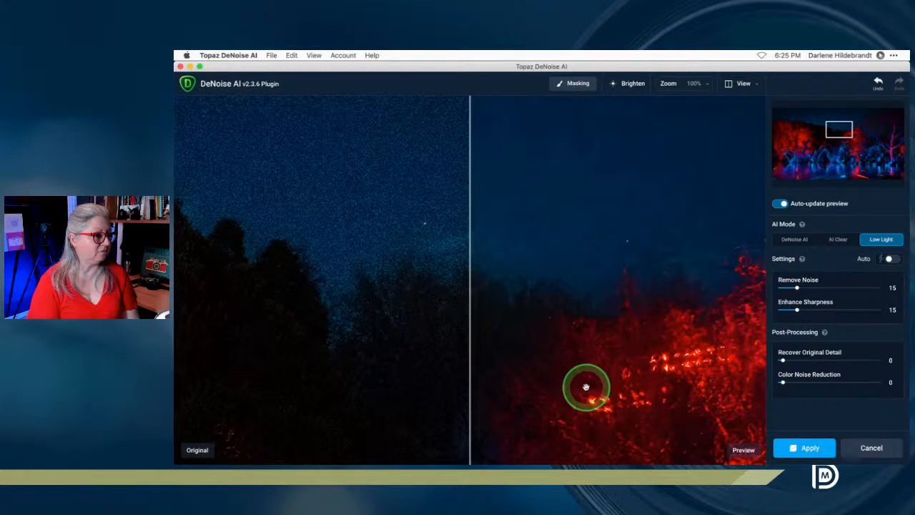
{"action": "left_click_drag", "start_coordinate": [796, 309], "coordinate": [829, 312]}
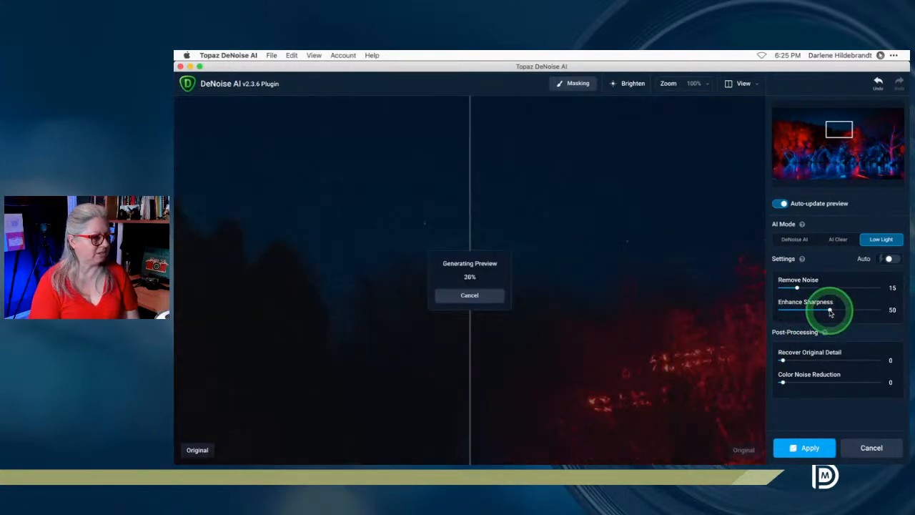
{"action": "left_click_drag", "start_coordinate": [782, 360], "coordinate": [850, 361]}
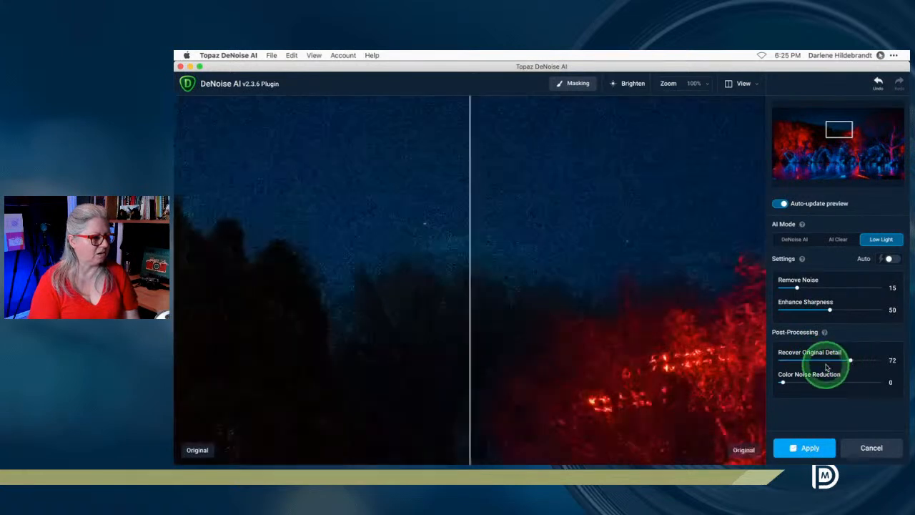
{"action": "left_click", "coordinate": [827, 311]}
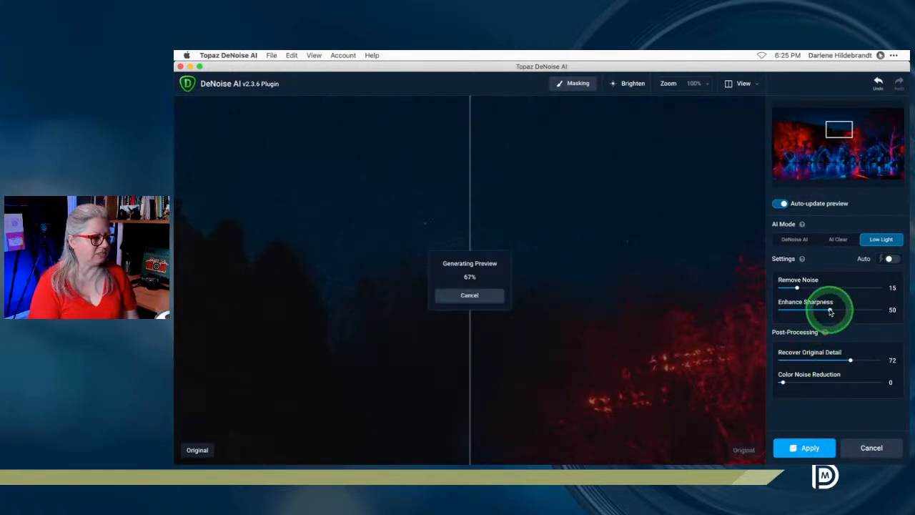
{"action": "left_click_drag", "start_coordinate": [831, 312], "coordinate": [809, 310]}
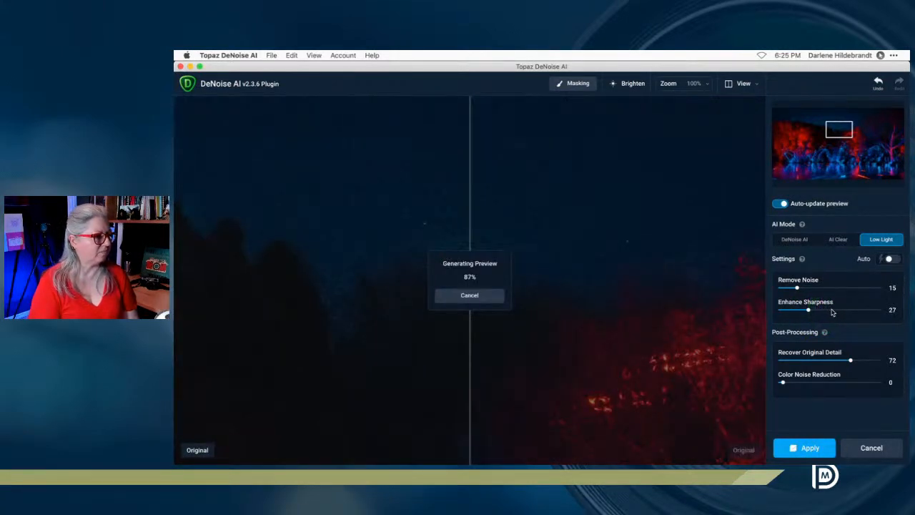
{"action": "left_click", "coordinate": [831, 312]}
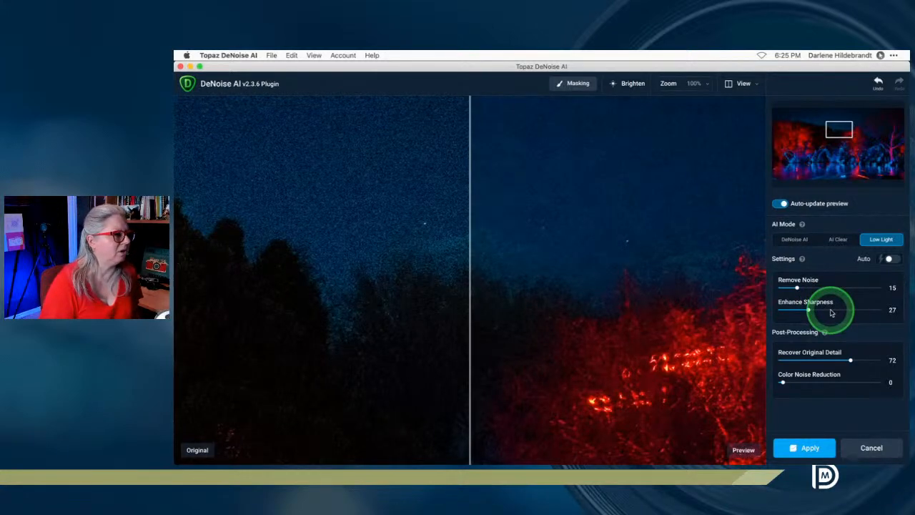
Compare the original and preview halves, and set Remove Noise to 75 and Recover Original Detail to 91
{"action": "left_click_drag", "start_coordinate": [469, 251], "coordinate": [483, 262]}
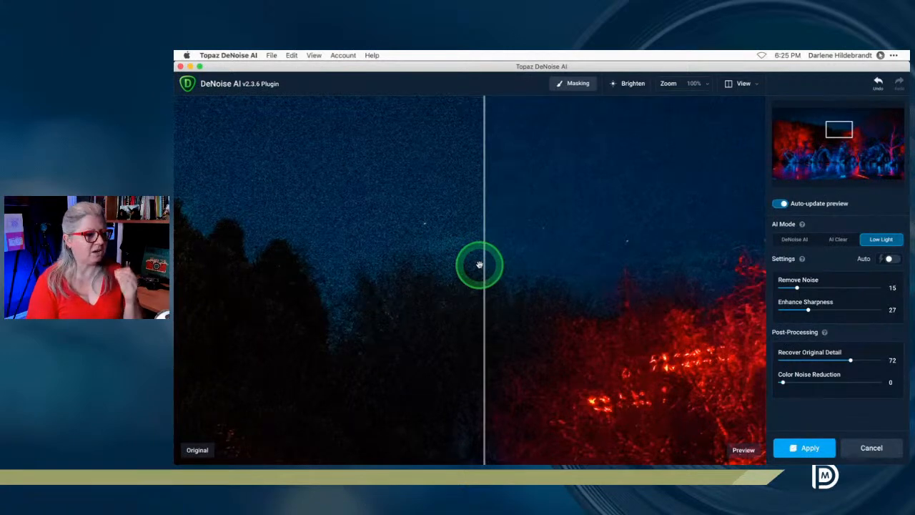
{"action": "left_click_drag", "start_coordinate": [798, 289], "coordinate": [806, 288]}
{"action": "left_click", "coordinate": [869, 360]}
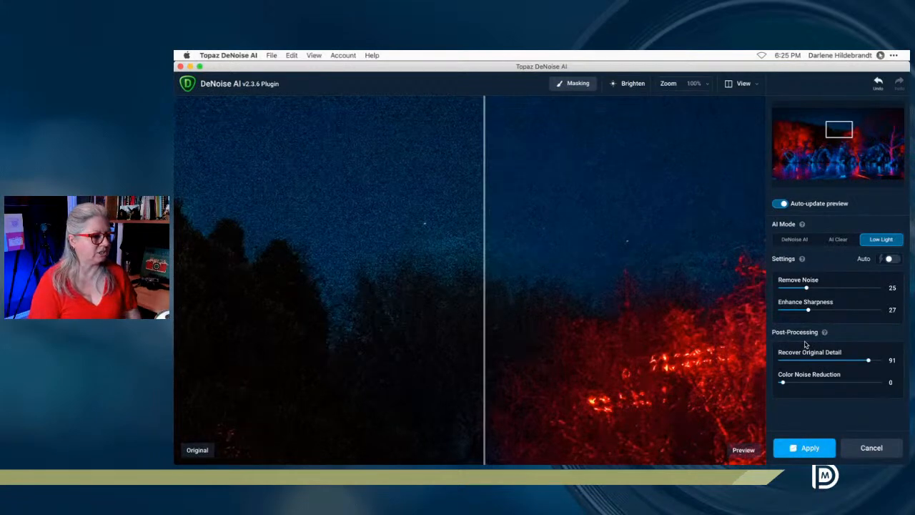
{"action": "left_click_drag", "start_coordinate": [806, 288], "coordinate": [852, 287]}
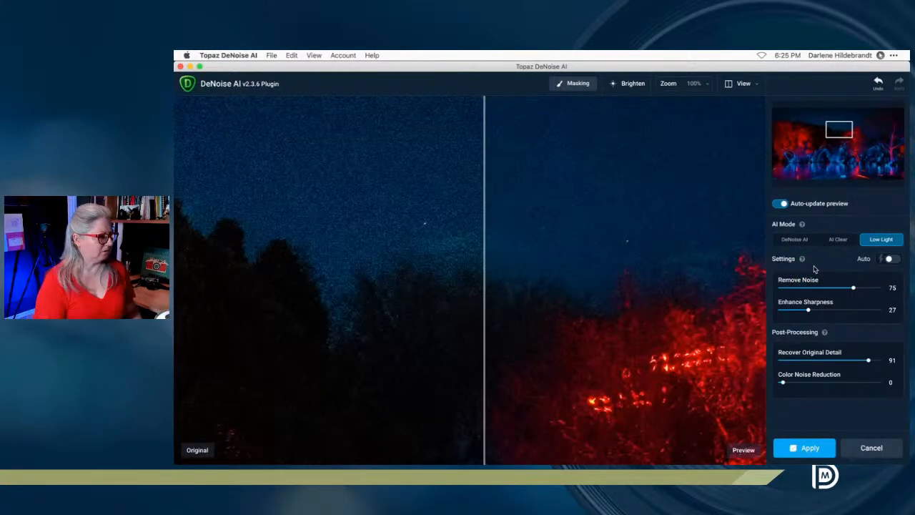
Fit the whole photo in the denoise preview and accept the large preview size warning
{"action": "left_click", "coordinate": [691, 83]}
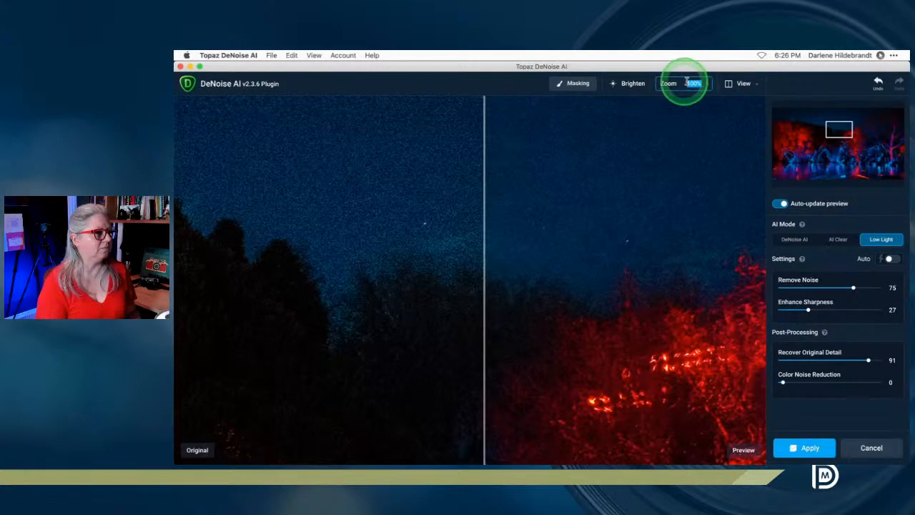
{"action": "left_click", "coordinate": [707, 83]}
{"action": "left_click", "coordinate": [679, 114]}
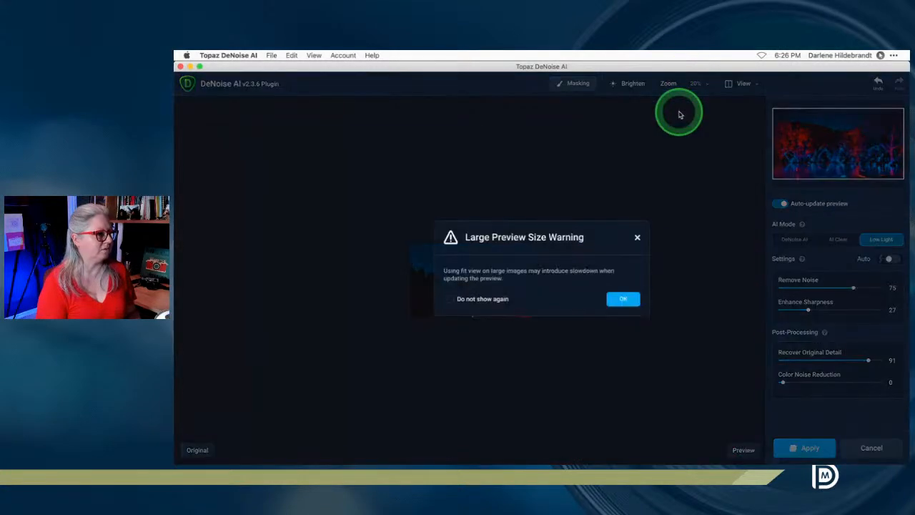
{"action": "left_click", "coordinate": [621, 299]}
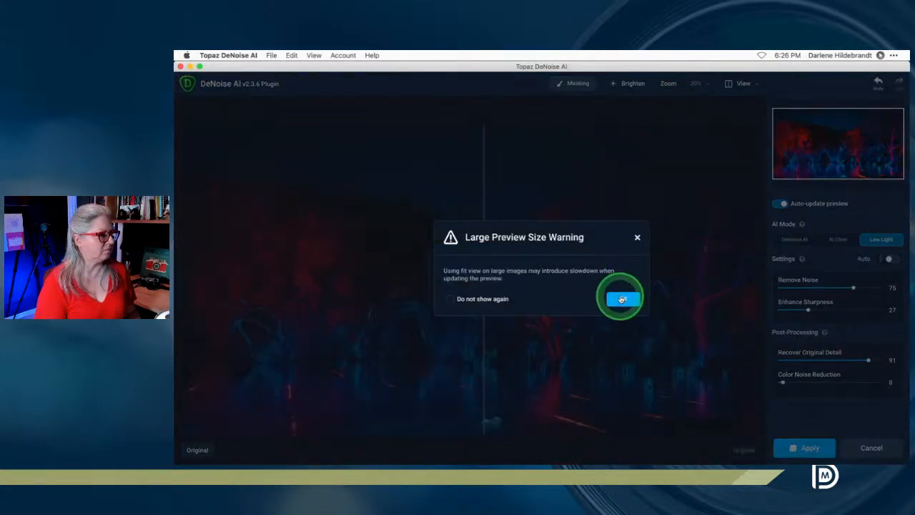
{"action": "left_click", "coordinate": [621, 299]}
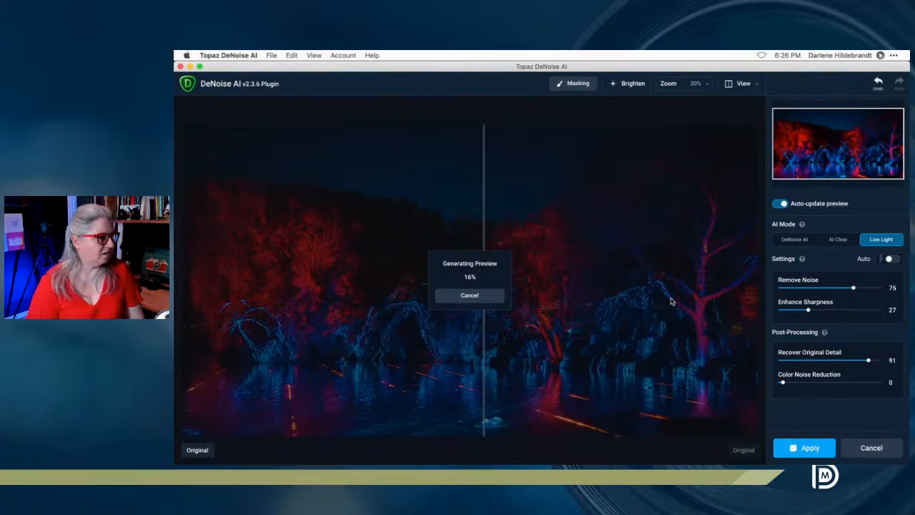
Compare the original and denoised halves of the whole photo, and apply the noise reduction
{"action": "left_click", "coordinate": [449, 299]}
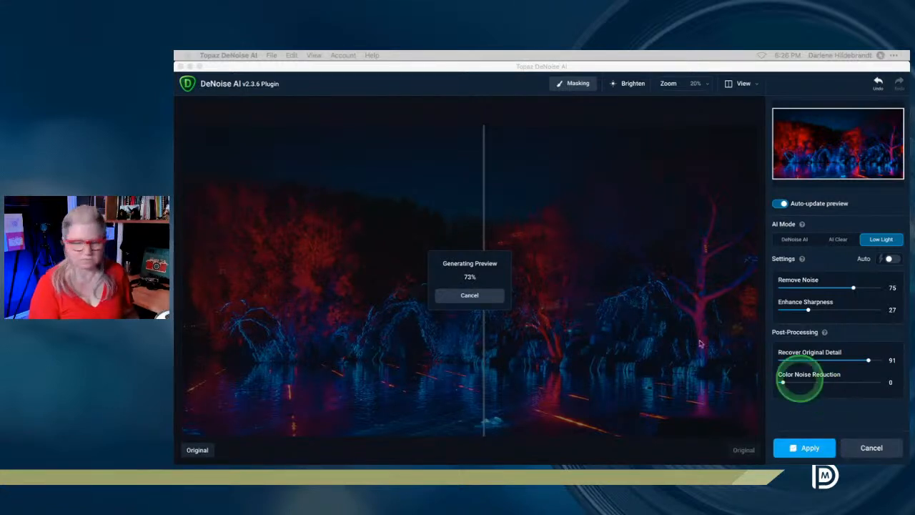
{"action": "left_click", "coordinate": [496, 272]}
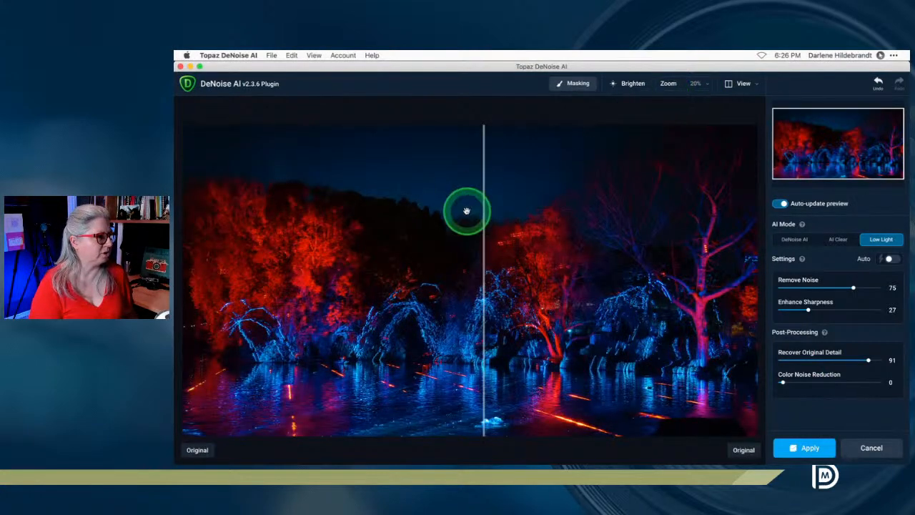
{"action": "left_click_drag", "start_coordinate": [482, 203], "coordinate": [457, 217]}
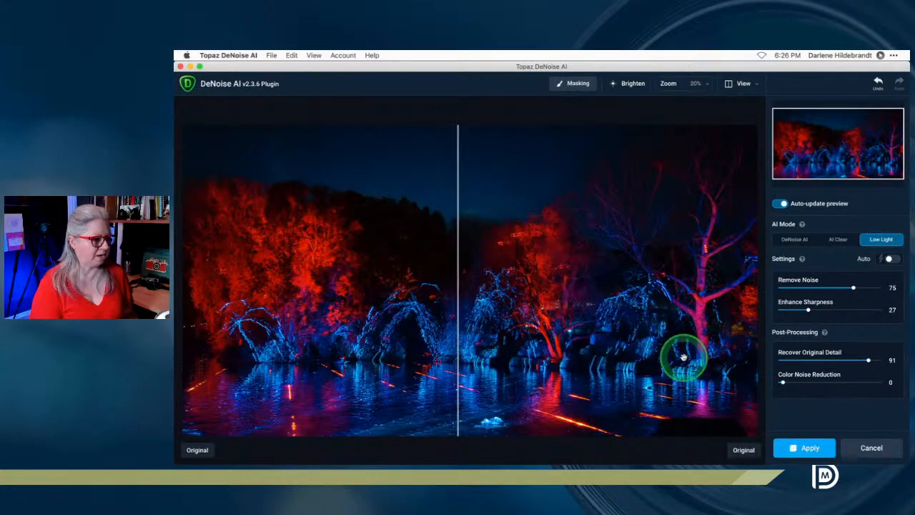
{"action": "left_click", "coordinate": [810, 448]}
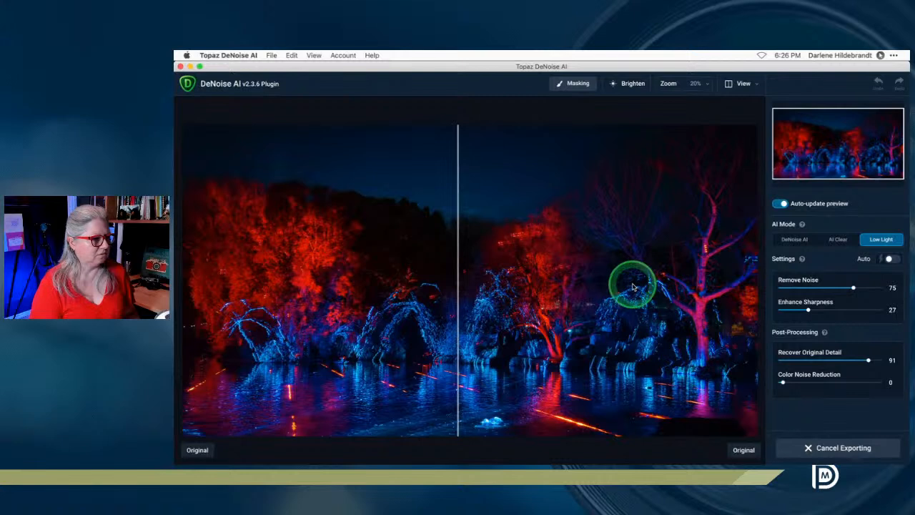
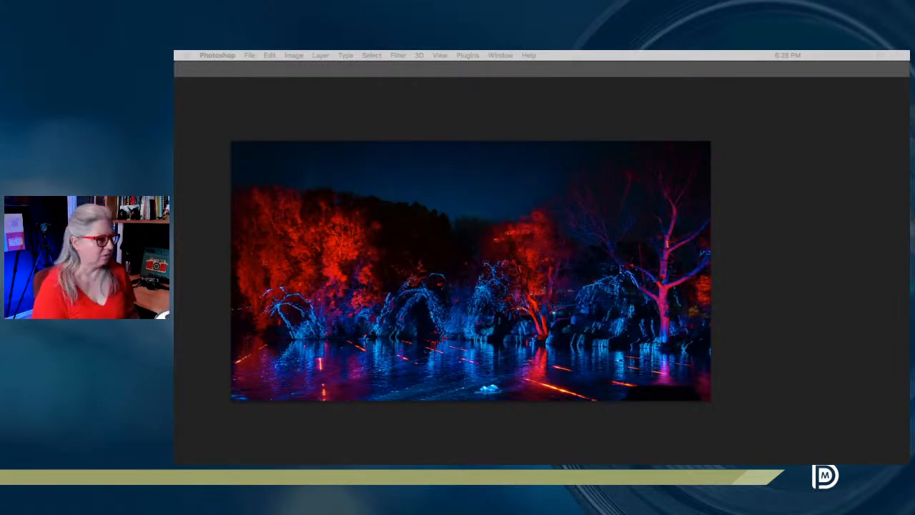
Open the photo layer in Luminar Neo from Photoshop, and display the editing tools with the Favorites group expanded
{"action": "left_click", "coordinate": [739, 316]}
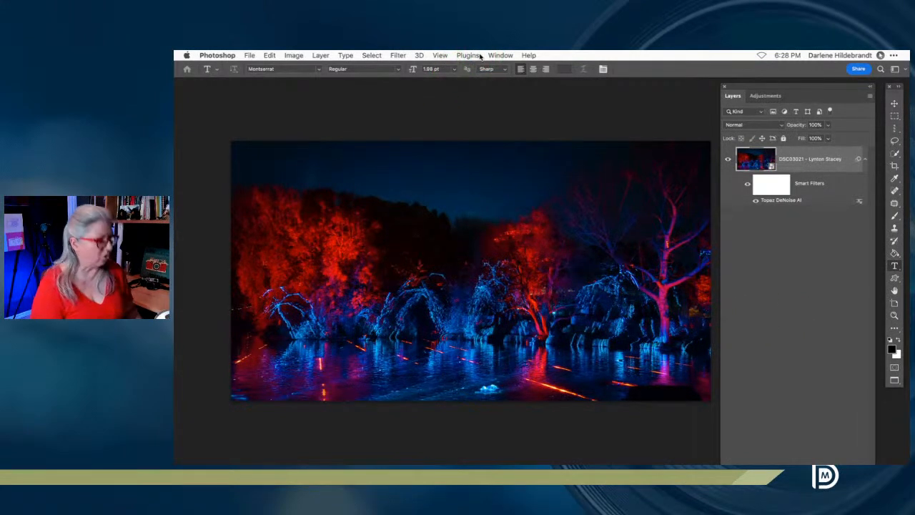
{"action": "left_click", "coordinate": [398, 55]}
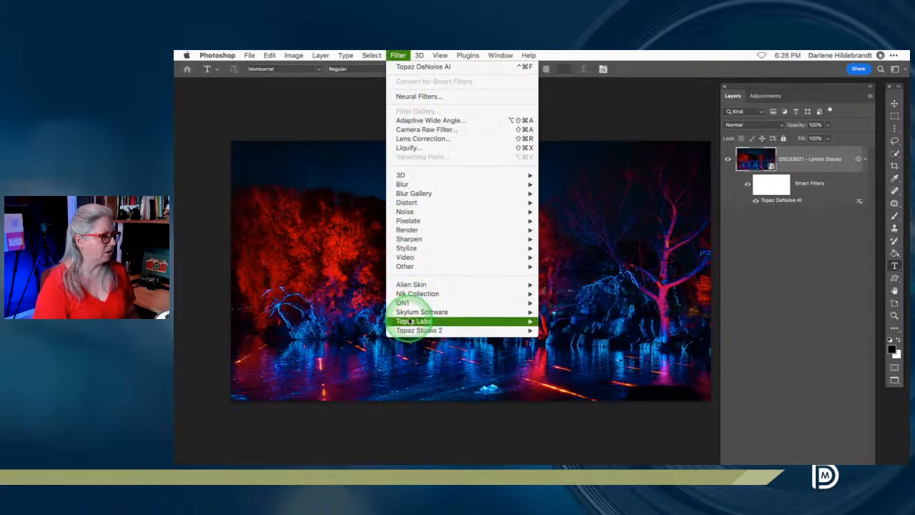
{"action": "mouse_move", "coordinate": [450, 311]}
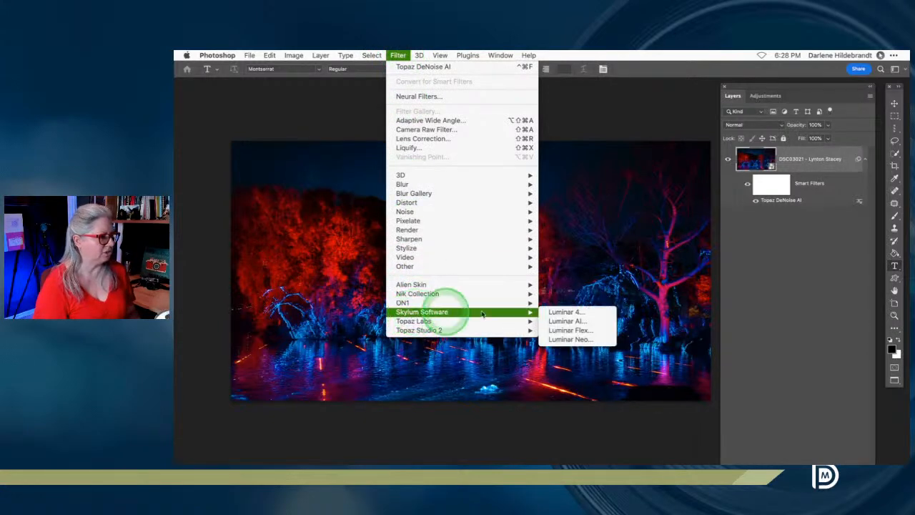
{"action": "left_click", "coordinate": [554, 340]}
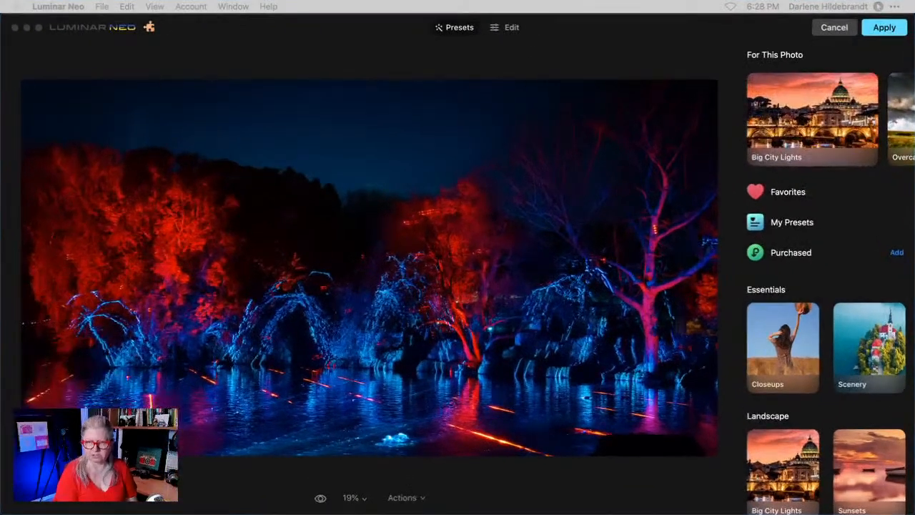
{"action": "left_click", "coordinate": [574, 57]}
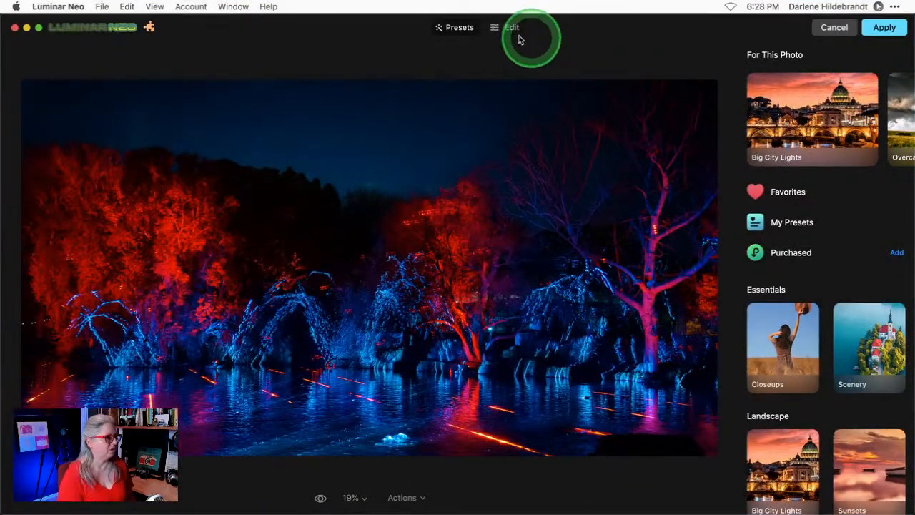
{"action": "left_click", "coordinate": [511, 29]}
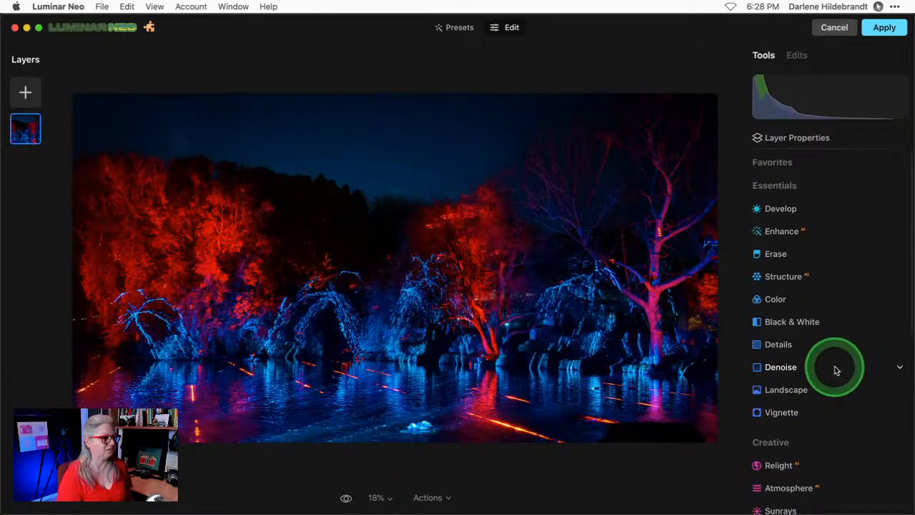
{"action": "left_click", "coordinate": [772, 162]}
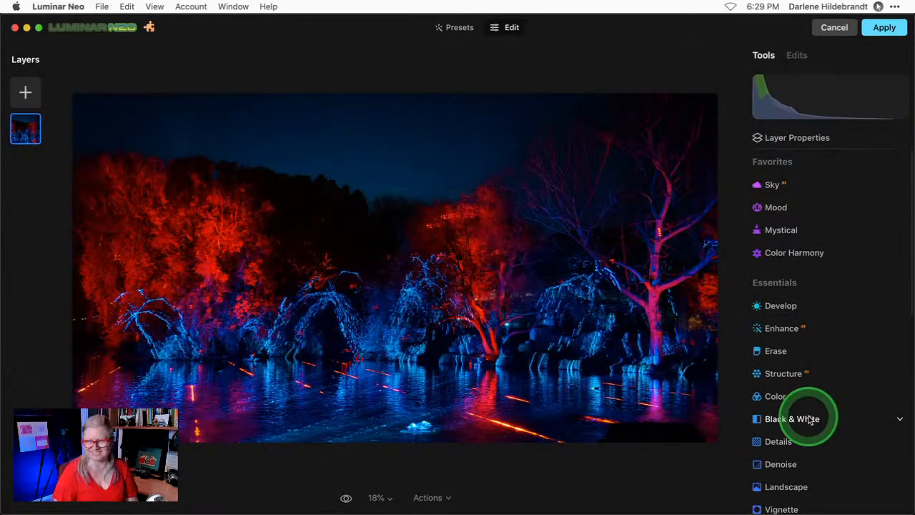
Add the Mystical effect with Amount 37, Shadows 72 and Smoothness -56
{"action": "left_click", "coordinate": [790, 236]}
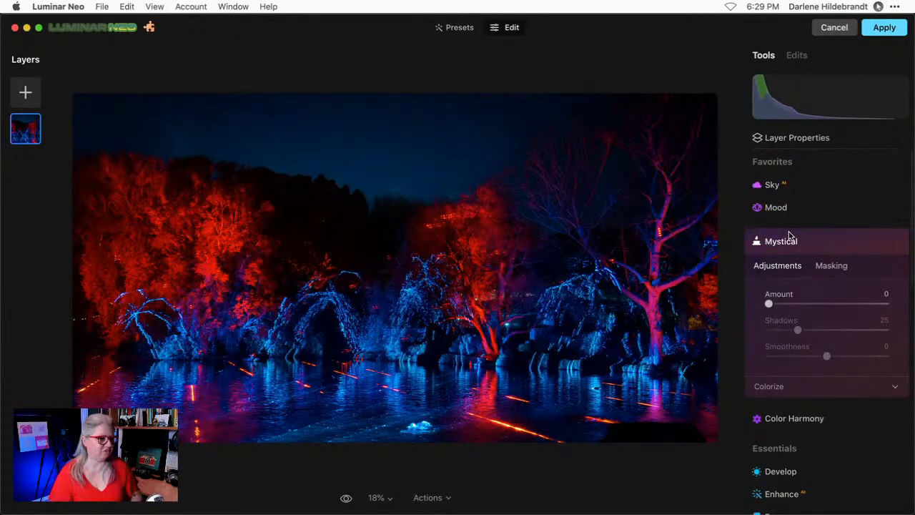
{"action": "left_click_drag", "start_coordinate": [770, 305], "coordinate": [858, 304]}
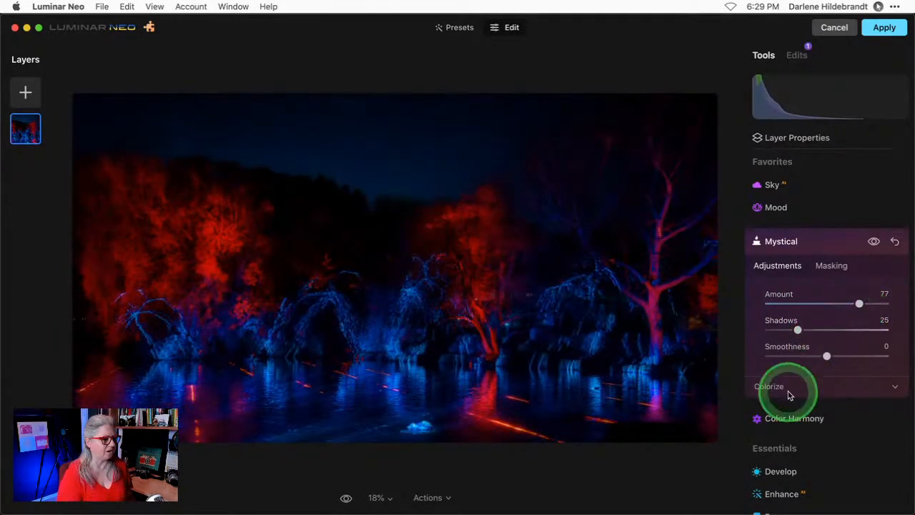
{"action": "left_click", "coordinate": [789, 394]}
{"action": "left_click_drag", "start_coordinate": [826, 356], "coordinate": [808, 348]}
{"action": "left_click_drag", "start_coordinate": [858, 304], "coordinate": [803, 304]}
{"action": "left_click_drag", "start_coordinate": [800, 338], "coordinate": [851, 329]}
{"action": "mouse_move", "coordinate": [802, 303]}
{"action": "left_mouse_down"}
{"action": "mouse_move", "coordinate": [762, 303]}
{"action": "mouse_move", "coordinate": [811, 303]}
{"action": "left_mouse_up"}
Compare the photo with and without the Mystical effect, both in full view and at 50% on the central trees
{"action": "left_click", "coordinate": [881, 246]}
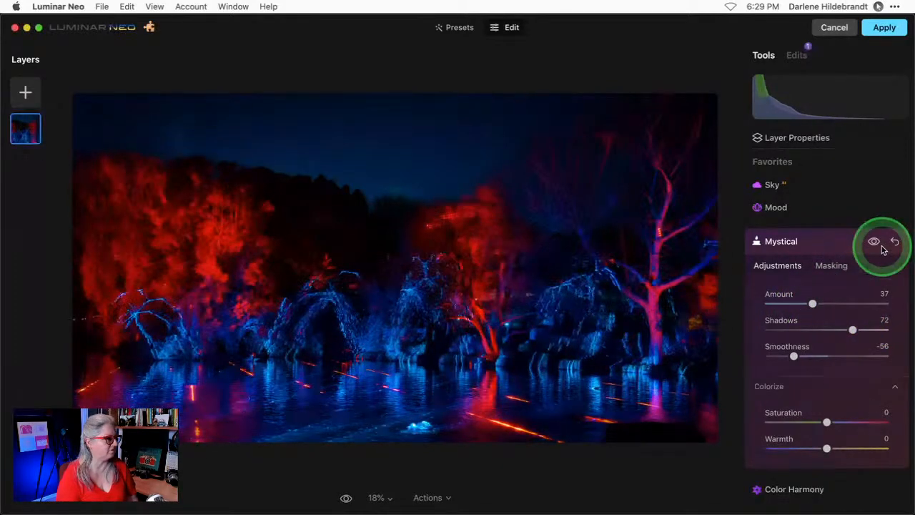
{"action": "left_click", "coordinate": [874, 244]}
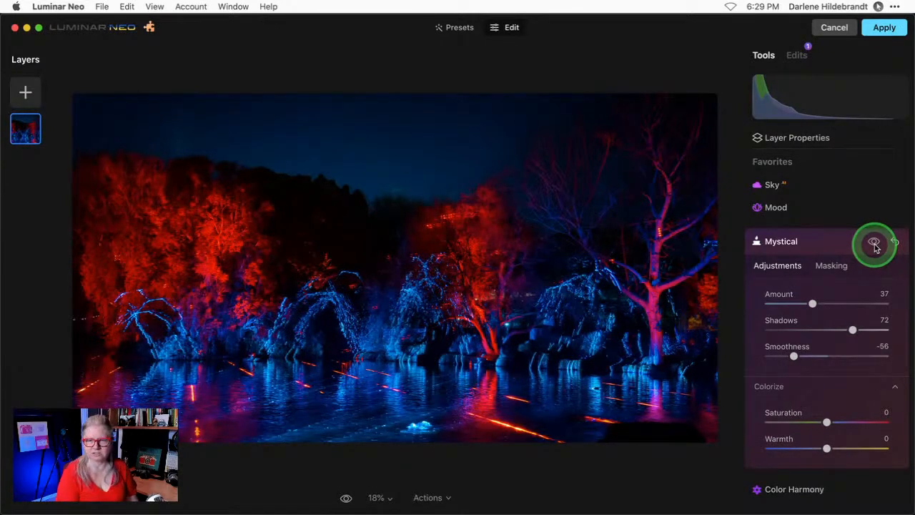
{"action": "left_click", "coordinate": [423, 208]}
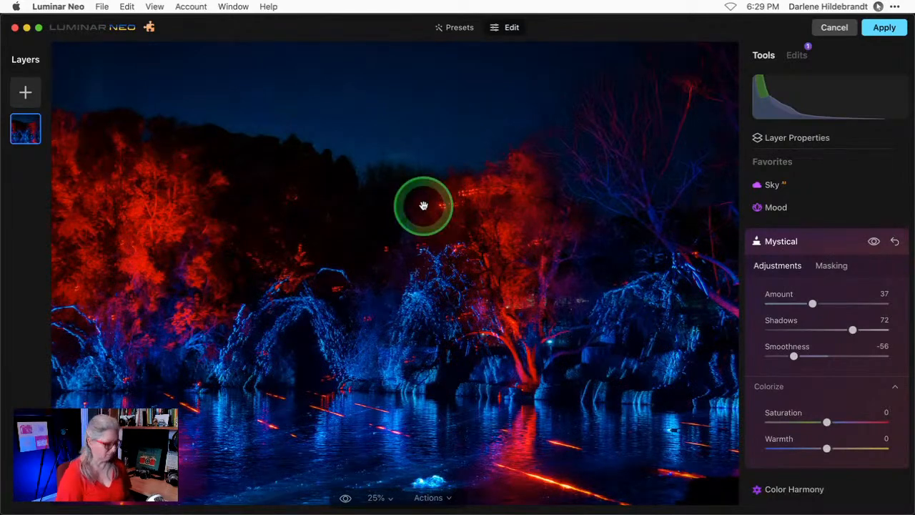
{"action": "key", "text": "super+equal"}
{"action": "left_click_drag", "start_coordinate": [423, 206], "coordinate": [419, 239]}
{"action": "scroll", "coordinate": [420, 238], "scroll_direction": "down", "scroll_amount": 10}
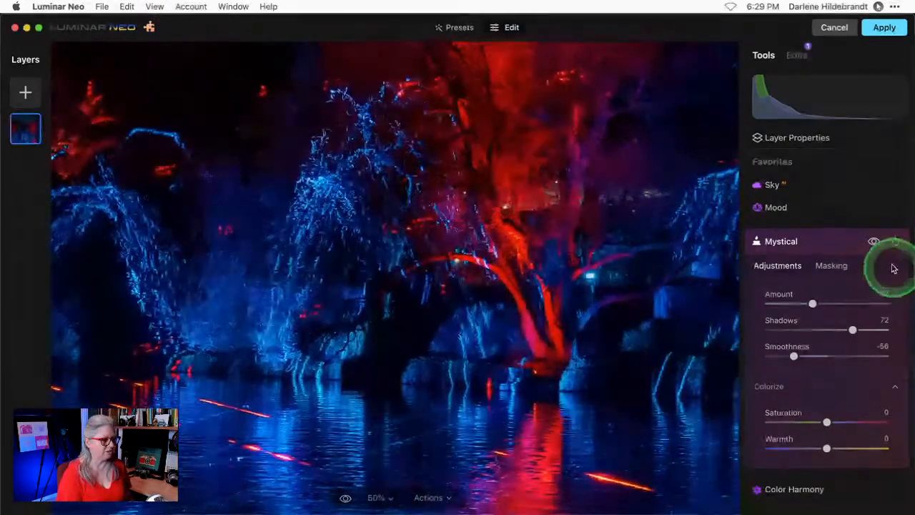
{"action": "left_click", "coordinate": [873, 241]}
{"action": "left_click", "coordinate": [873, 243]}
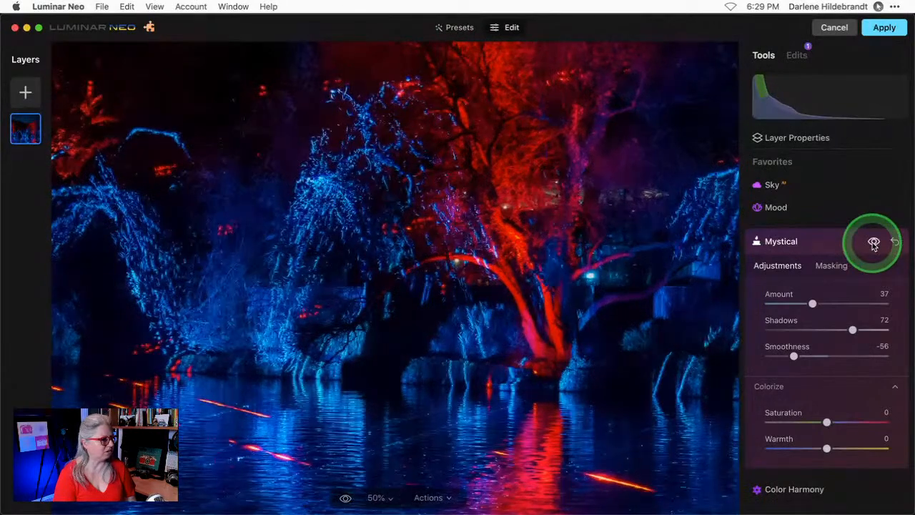
Set the Mystical Amount to 59, close the effect and return to the full photo
{"action": "left_click_drag", "start_coordinate": [805, 309], "coordinate": [868, 305]}
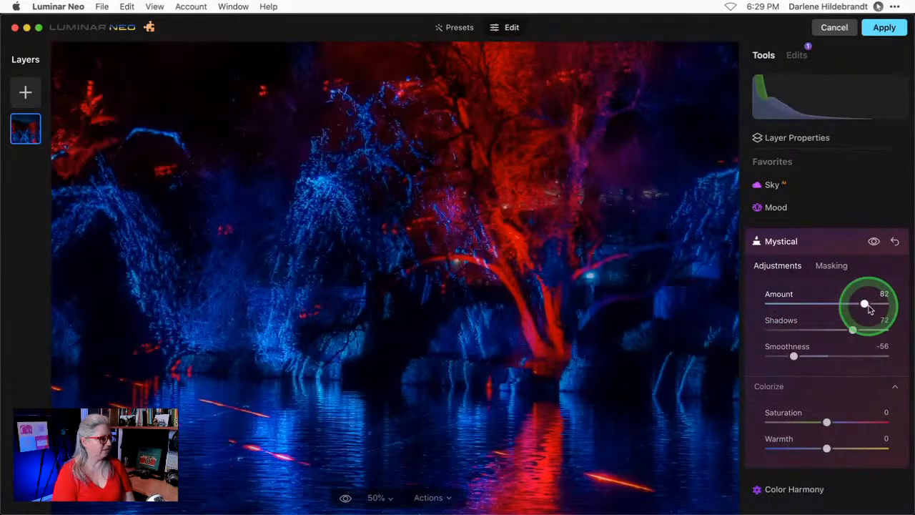
{"action": "left_click_drag", "start_coordinate": [868, 305], "coordinate": [839, 305]}
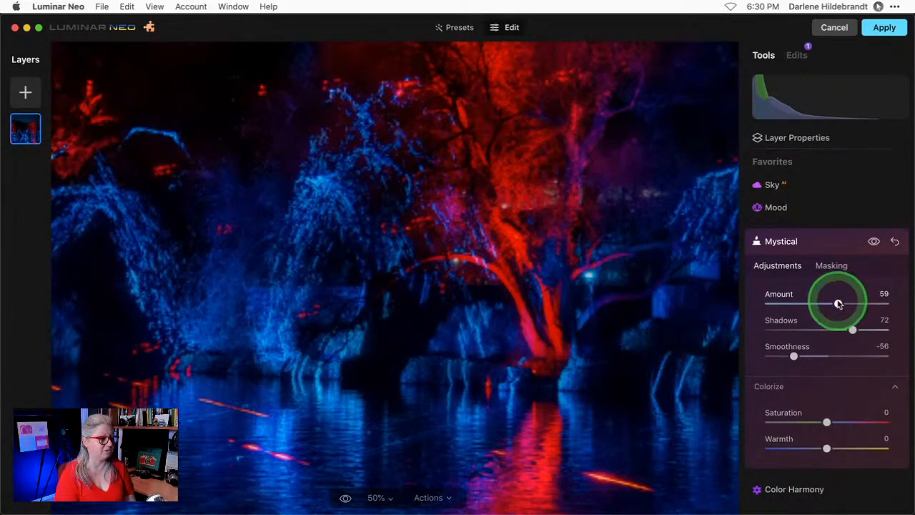
{"action": "left_click", "coordinate": [829, 242]}
{"action": "left_click", "coordinate": [520, 234]}
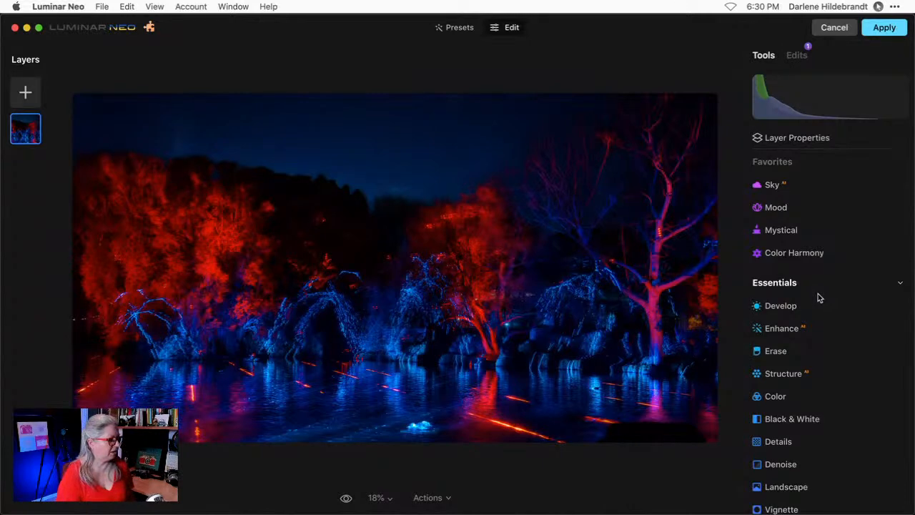
Erase the bright bubbling patch on the water in the foreground with a brush size of 38, and close the Erase tool
{"action": "left_click", "coordinate": [779, 350]}
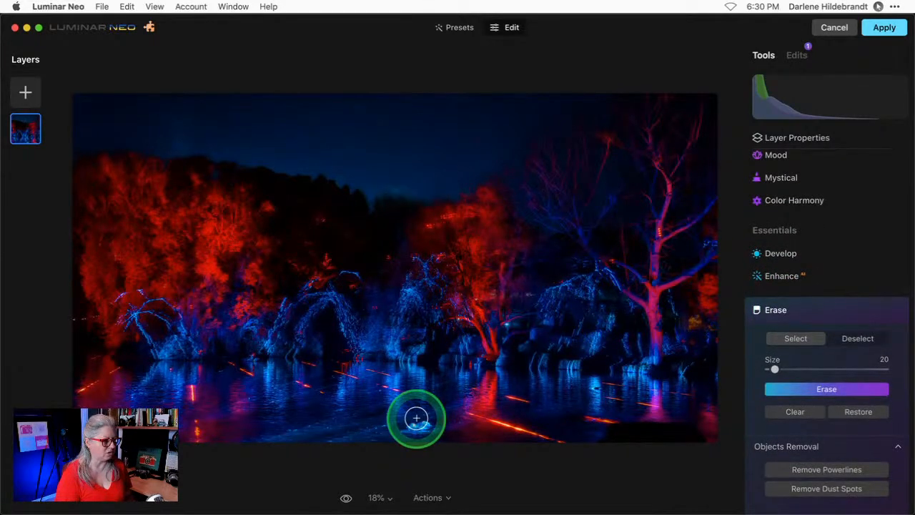
{"action": "scroll", "coordinate": [761, 308], "scroll_direction": "down", "scroll_amount": 2}
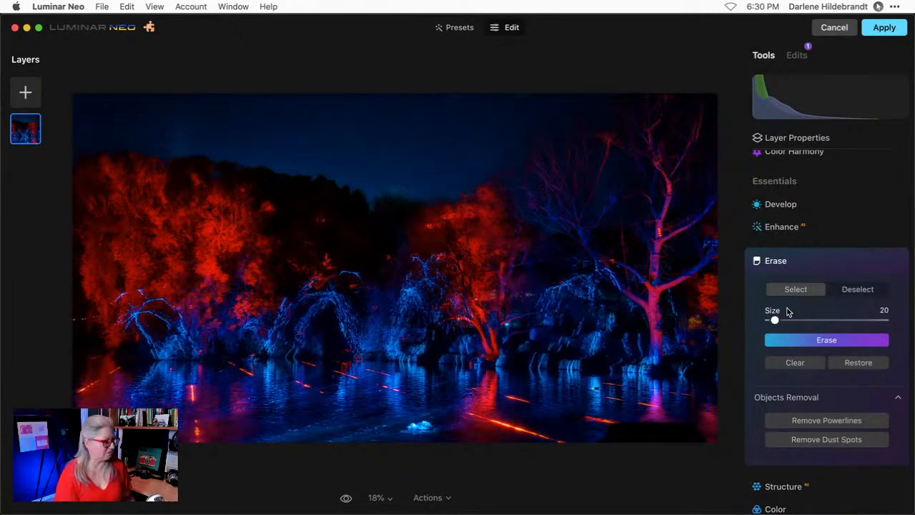
{"action": "key", "text": "space"}
{"action": "left_click", "coordinate": [421, 415]}
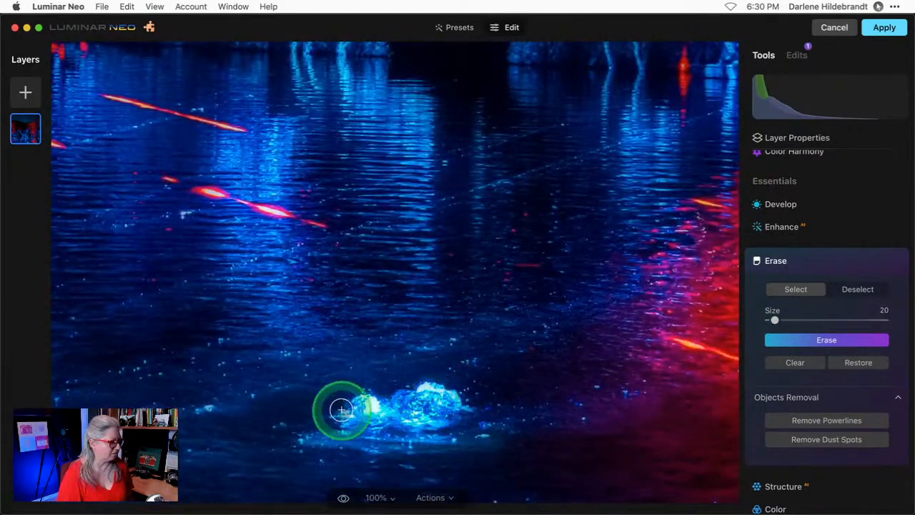
{"action": "scroll", "coordinate": [341, 409], "scroll_direction": "up", "scroll_amount": 1}
{"action": "scroll", "coordinate": [341, 410], "scroll_direction": "down", "scroll_amount": 1}
{"action": "key", "text": "bracketright"}
{"action": "key", "text": "bracketright"}
{"action": "key", "text": "bracketright"}
{"action": "key", "text": "bracketright"}
{"action": "mouse_move", "coordinate": [342, 411]}
{"action": "left_mouse_down"}
{"action": "mouse_move", "coordinate": [428, 390]}
{"action": "mouse_move", "coordinate": [463, 393]}
{"action": "mouse_move", "coordinate": [454, 423]}
{"action": "mouse_move", "coordinate": [501, 425]}
{"action": "mouse_move", "coordinate": [482, 435]}
{"action": "mouse_move", "coordinate": [331, 430]}
{"action": "left_mouse_up"}
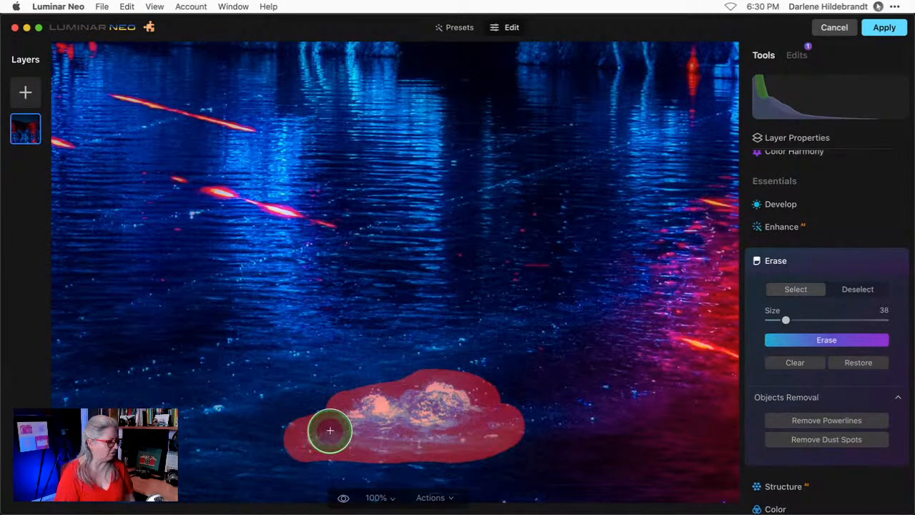
{"action": "left_click", "coordinate": [827, 340]}
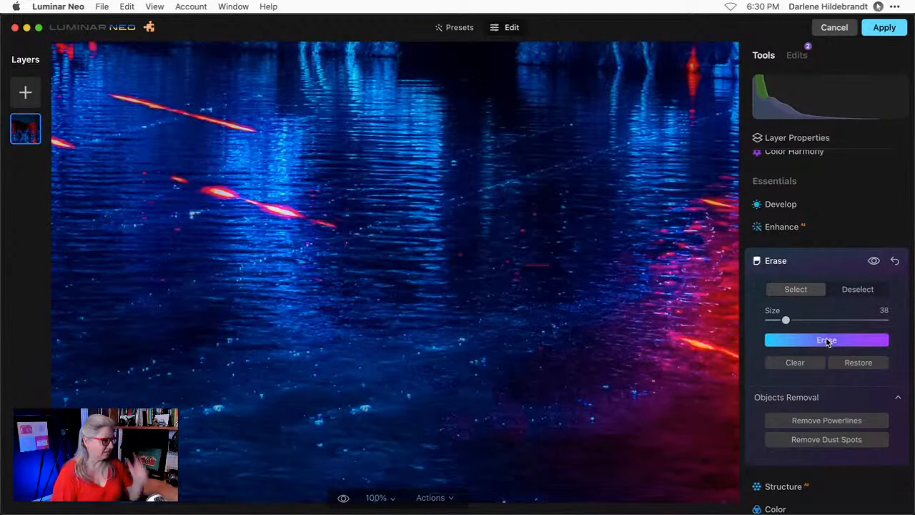
{"action": "left_click", "coordinate": [813, 260]}
{"action": "left_click", "coordinate": [519, 304]}
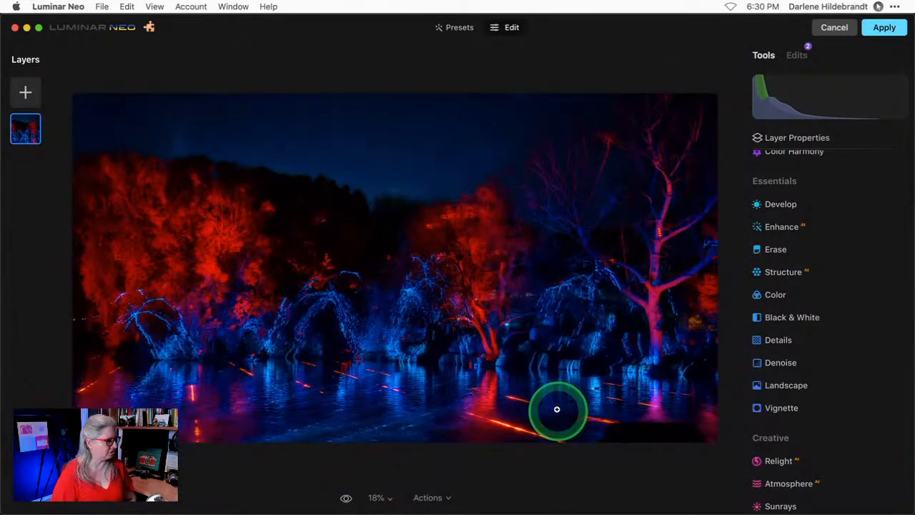
Erase the bright bluish light beside the trunk of the central red tree with a brush size of 20
{"action": "left_click", "coordinate": [487, 329]}
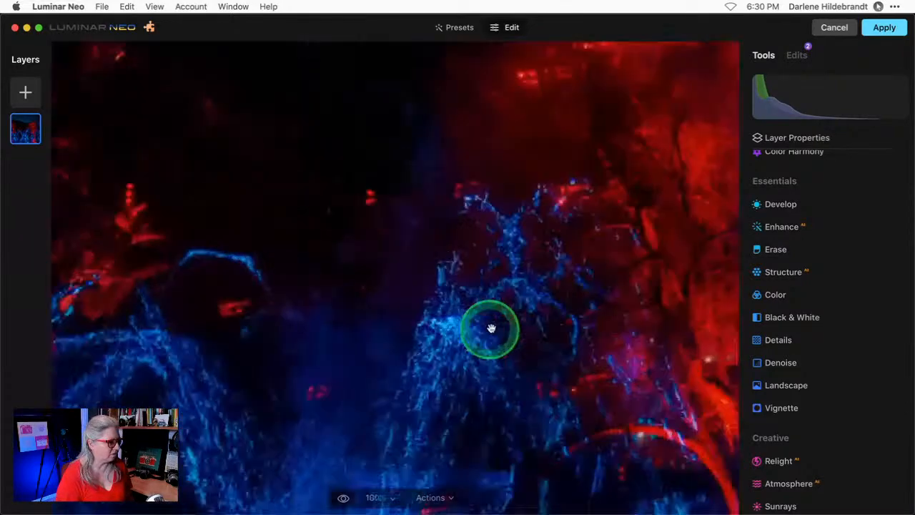
{"action": "scroll", "coordinate": [513, 330], "scroll_direction": "down", "scroll_amount": 5}
{"action": "scroll", "coordinate": [513, 329], "scroll_direction": "right", "scroll_amount": 7}
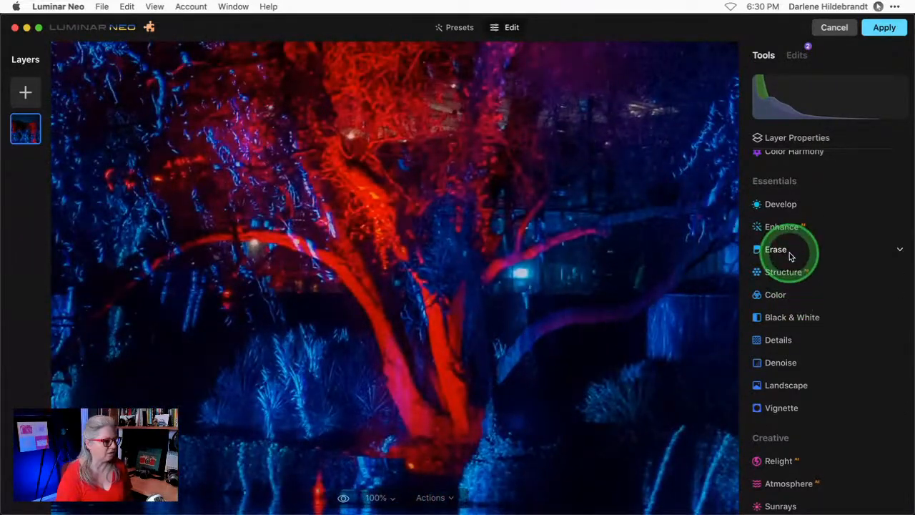
{"action": "left_click", "coordinate": [783, 250]}
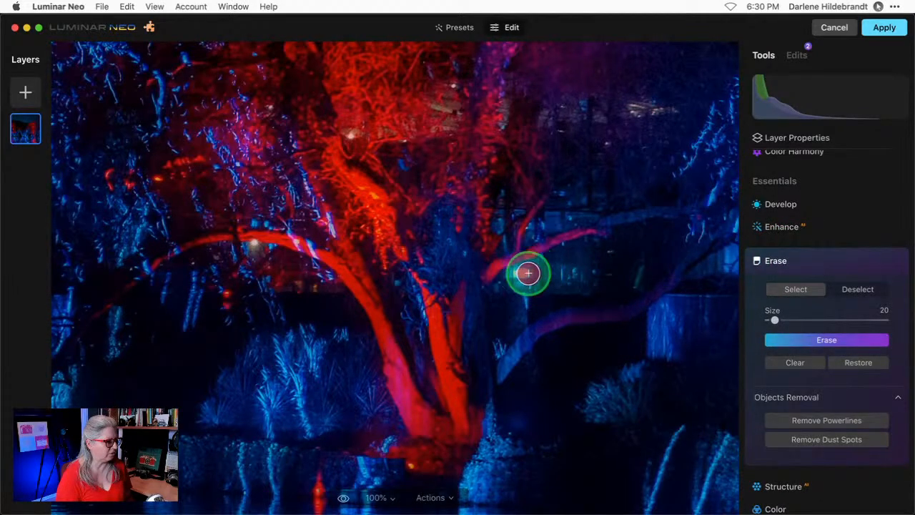
{"action": "left_click", "coordinate": [517, 276]}
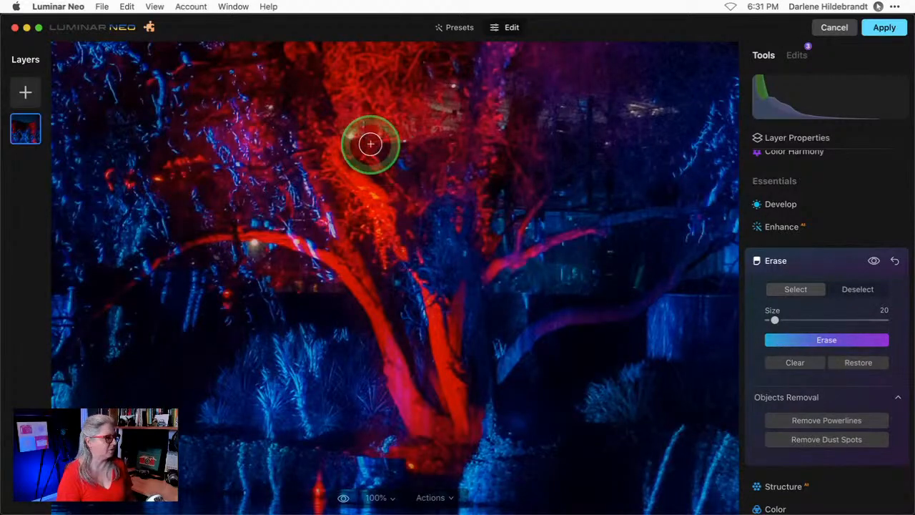
Erase the small bright lights on the red tree's trunk, arching branch and upper foliage with a brush size of 14
{"action": "scroll", "coordinate": [353, 134], "scroll_direction": "down", "scroll_amount": 3}
{"action": "scroll", "coordinate": [353, 134], "scroll_direction": "up", "scroll_amount": 2}
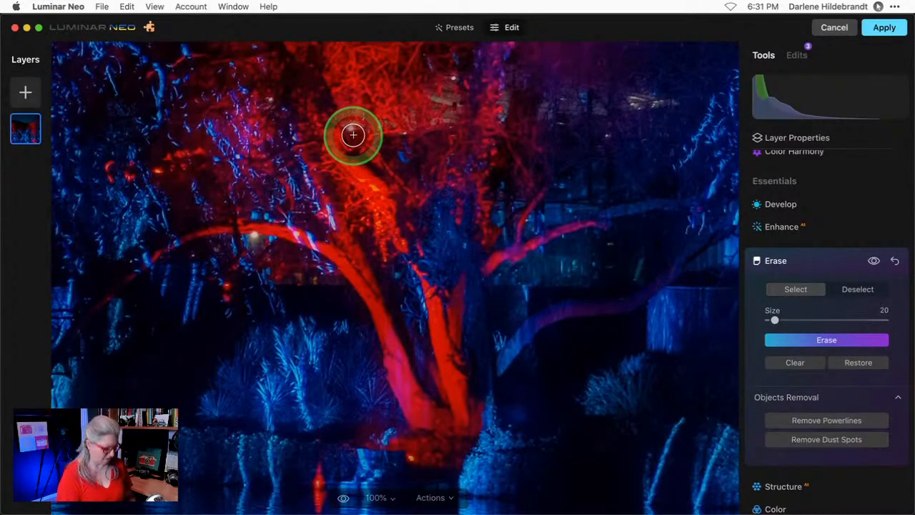
{"action": "key", "text": "bracketleft"}
{"action": "key", "text": "bracketleft"}
{"action": "key", "text": "bracketleft"}
{"action": "left_click", "coordinate": [348, 128]}
{"action": "left_click", "coordinate": [255, 235]}
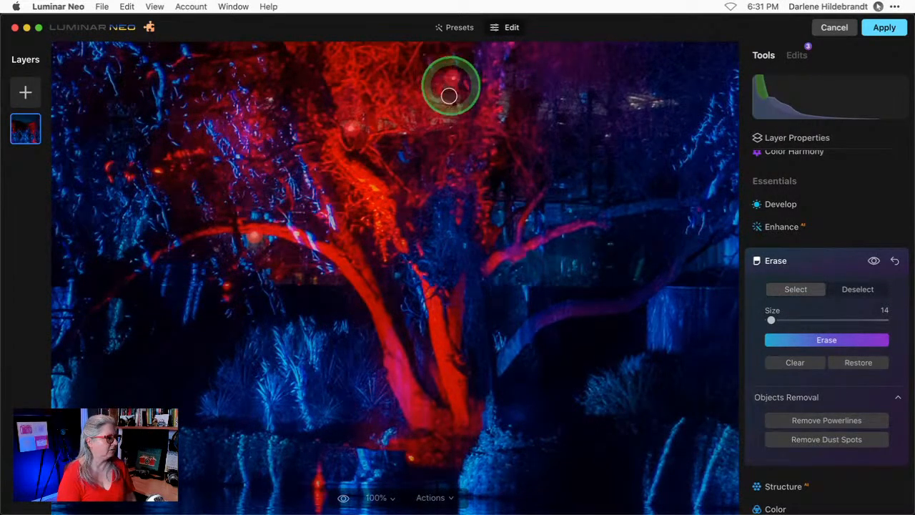
{"action": "left_click", "coordinate": [799, 337]}
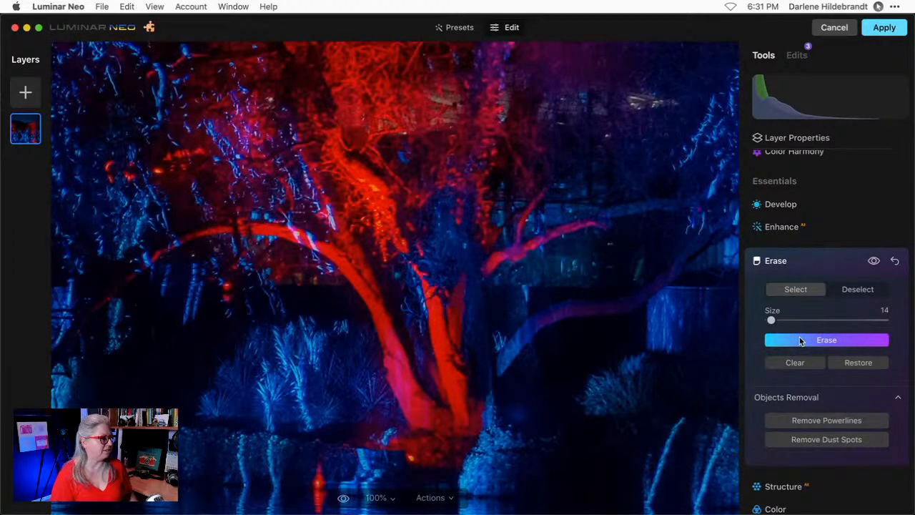
Erase the column of small orange lights on the upper trunk of the pink-red tree at the photo's right side
{"action": "scroll", "coordinate": [593, 329], "scroll_direction": "right", "scroll_amount": 10}
{"action": "scroll", "coordinate": [592, 331], "scroll_direction": "right", "scroll_amount": 15}
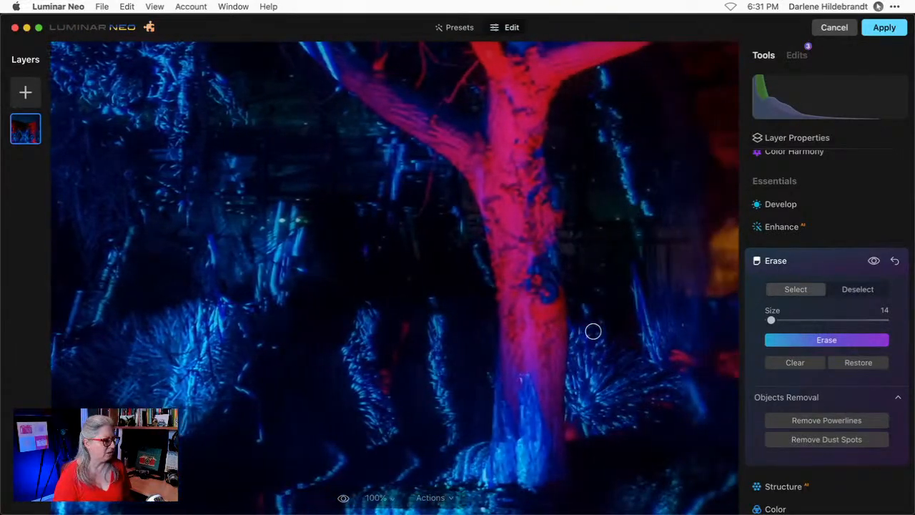
{"action": "scroll", "coordinate": [592, 331], "scroll_direction": "right", "scroll_amount": 5}
{"action": "scroll", "coordinate": [593, 330], "scroll_direction": "up", "scroll_amount": 8}
{"action": "scroll", "coordinate": [593, 331], "scroll_direction": "up", "scroll_amount": 10}
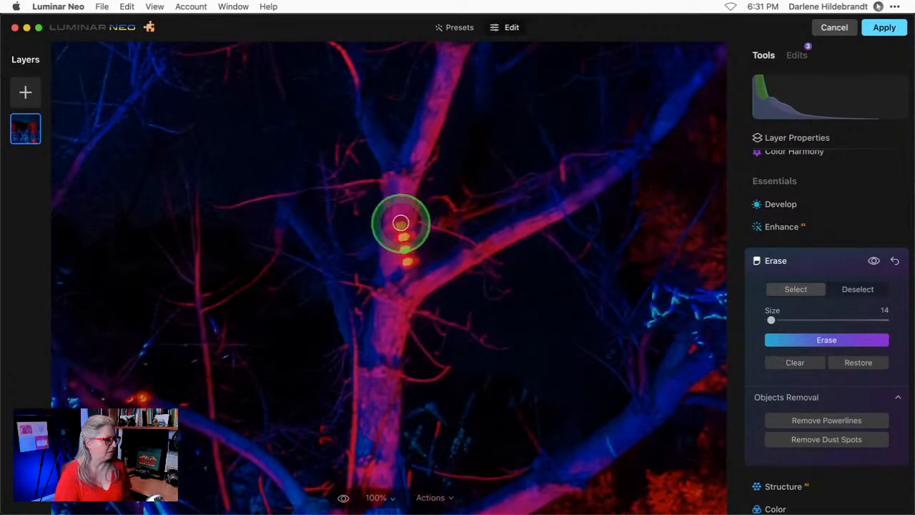
{"action": "left_click_drag", "start_coordinate": [400, 220], "coordinate": [401, 228]}
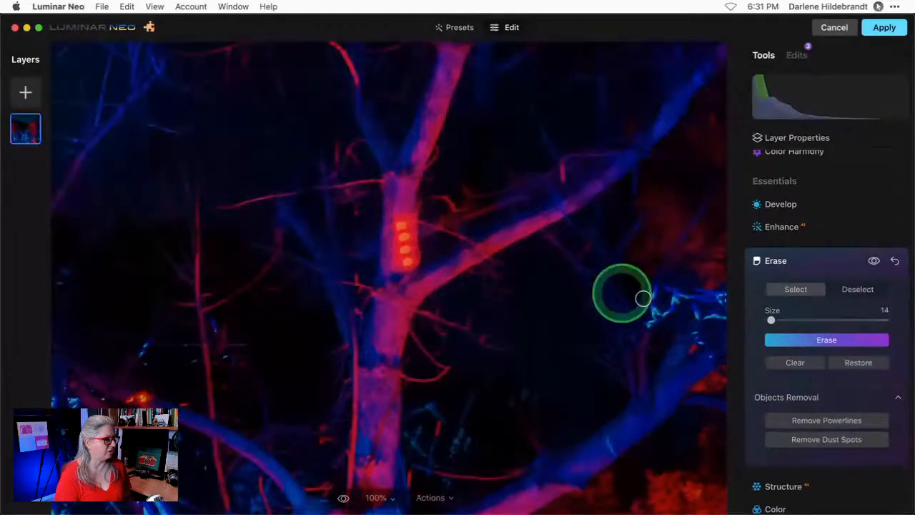
{"action": "left_click", "coordinate": [786, 339]}
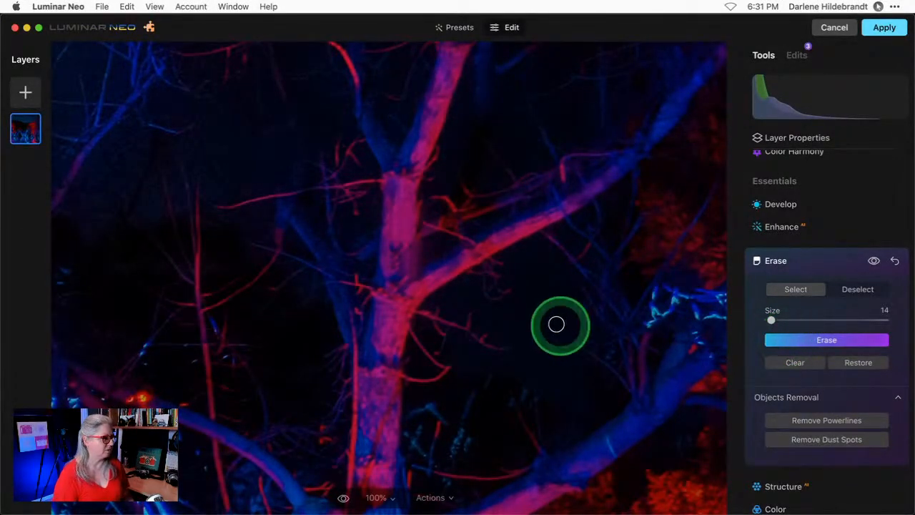
Erase the leftover blemishes on the same tree's upper trunk, close the Erase tool and return to the full photo
{"action": "left_click", "coordinate": [397, 268]}
{"action": "left_click", "coordinate": [795, 337]}
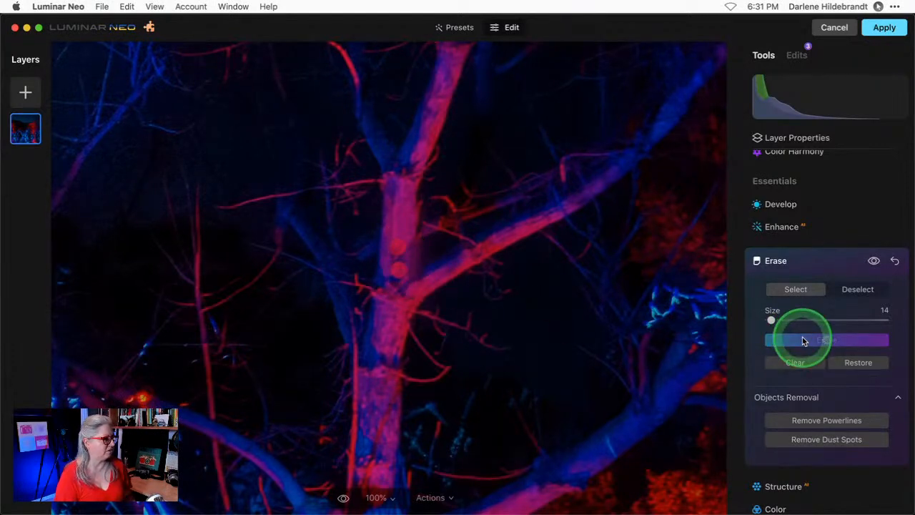
{"action": "left_click", "coordinate": [394, 249]}
{"action": "left_click", "coordinate": [823, 340]}
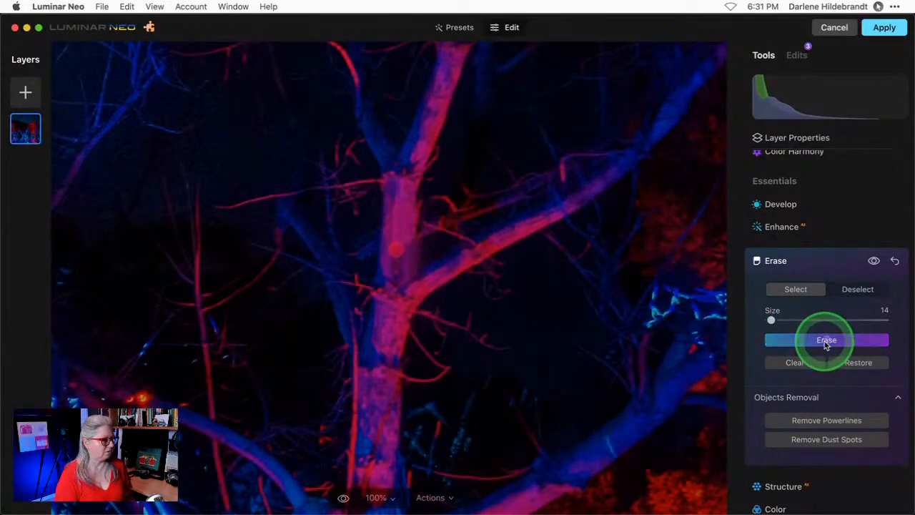
{"action": "left_click_drag", "start_coordinate": [398, 275], "coordinate": [394, 289]}
{"action": "left_click", "coordinate": [772, 343]}
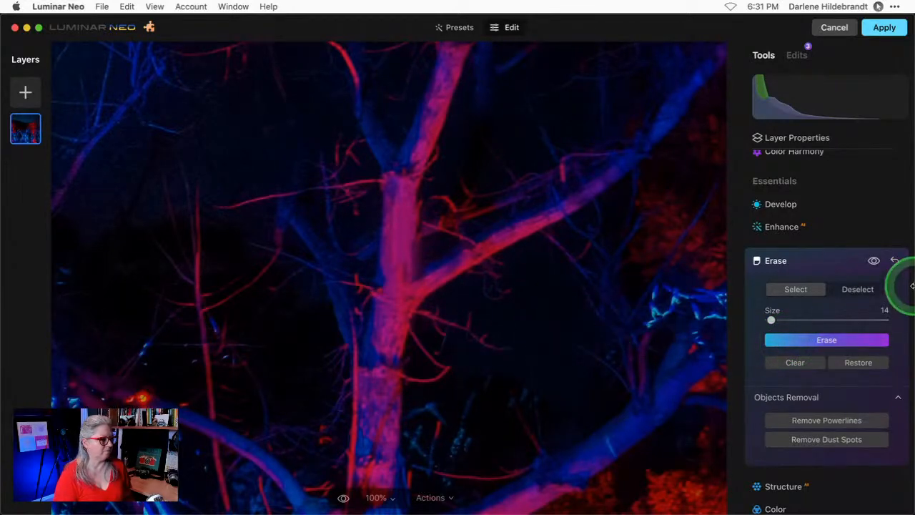
{"action": "left_click", "coordinate": [834, 264]}
{"action": "double_click", "coordinate": [488, 281]}
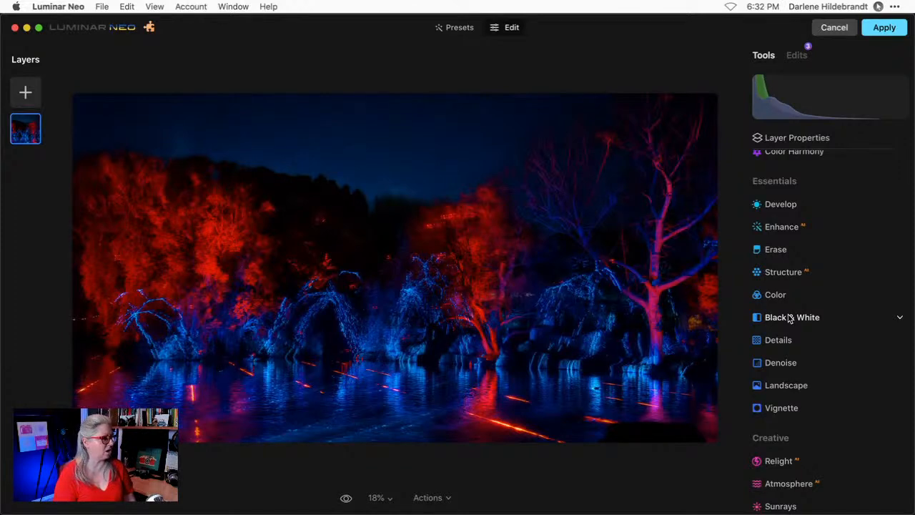
Reopen the applied Mystical edit, reduce its Amount to 47 and go back to the list of tools
{"action": "left_click", "coordinate": [793, 56]}
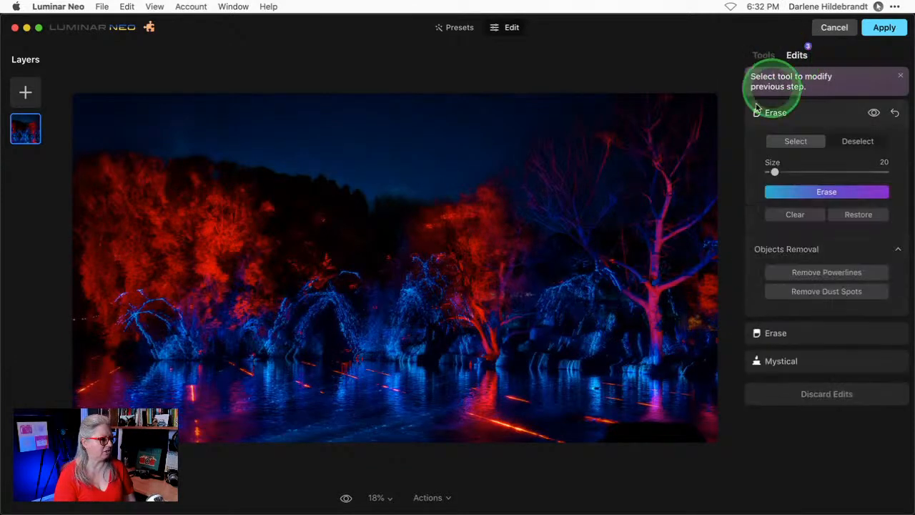
{"action": "left_click", "coordinate": [786, 360]}
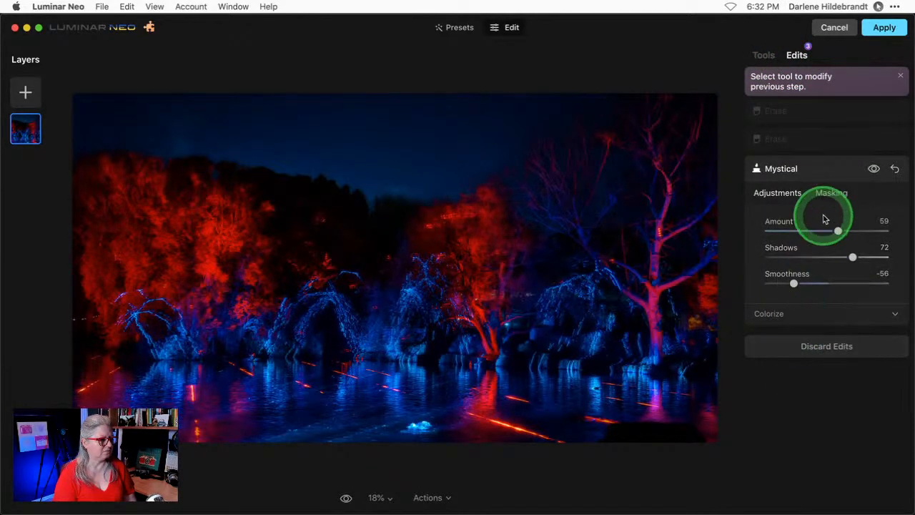
{"action": "left_click_drag", "start_coordinate": [837, 230], "coordinate": [834, 233]}
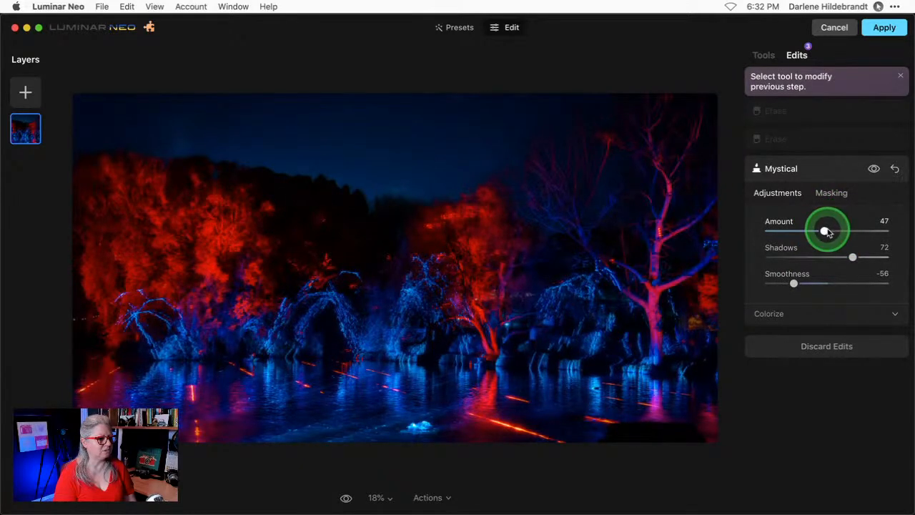
{"action": "left_click", "coordinate": [821, 113]}
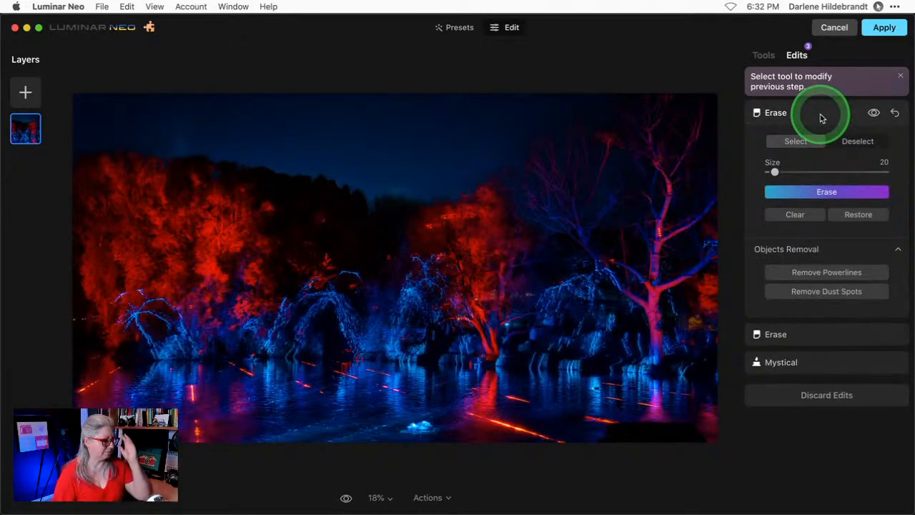
{"action": "left_click", "coordinate": [767, 55]}
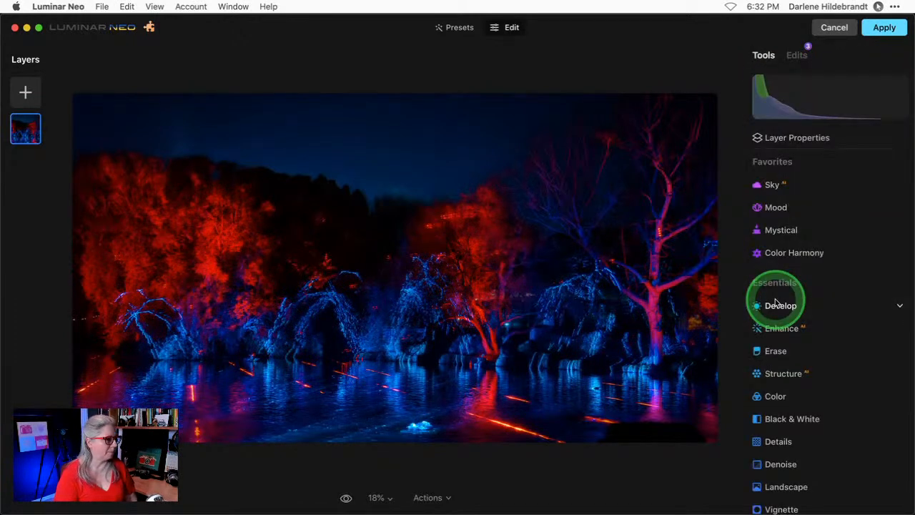
Try out Enhance AI Accent strengths such as 74, reset Accent to 0 and close the tool
{"action": "left_click", "coordinate": [781, 328]}
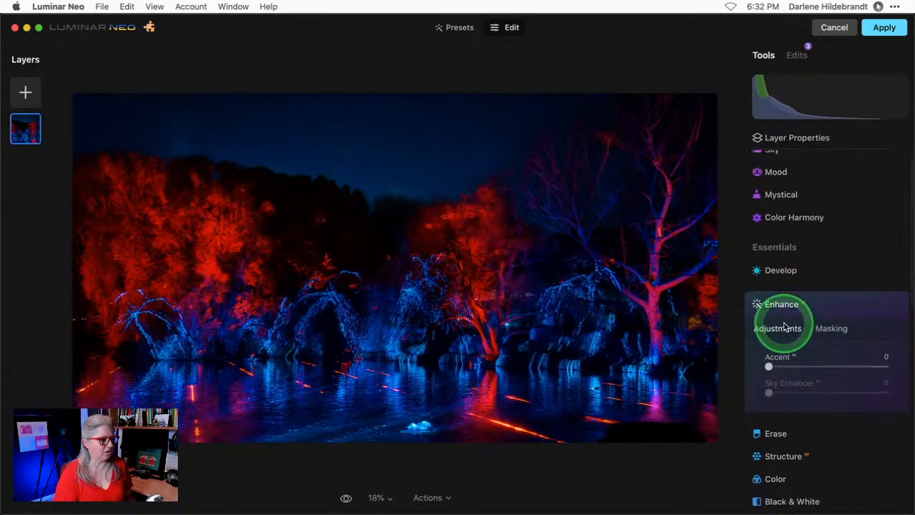
{"action": "left_click_drag", "start_coordinate": [769, 317], "coordinate": [797, 318]}
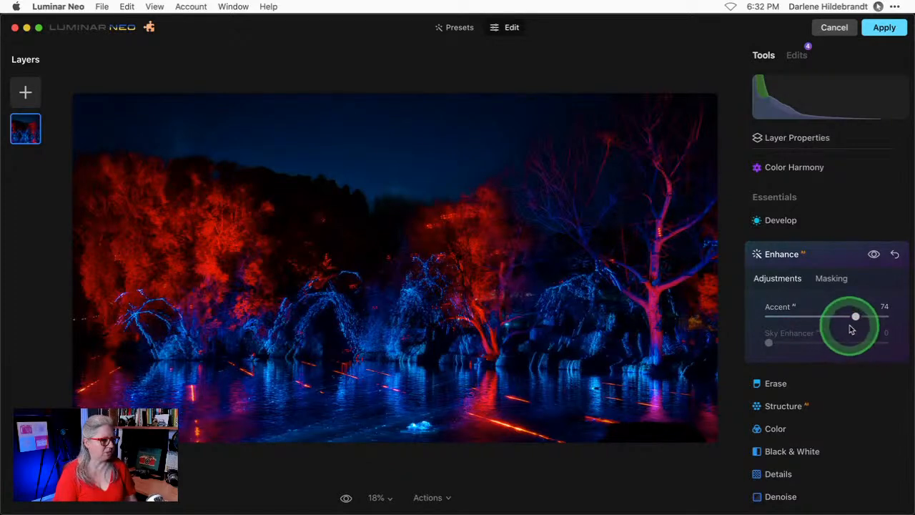
{"action": "left_click_drag", "start_coordinate": [908, 320], "coordinate": [737, 321]}
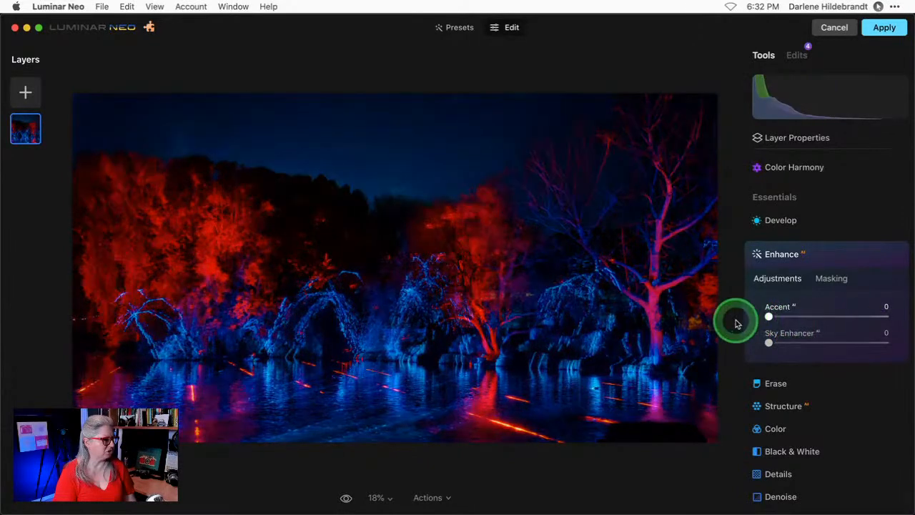
{"action": "left_click", "coordinate": [824, 251]}
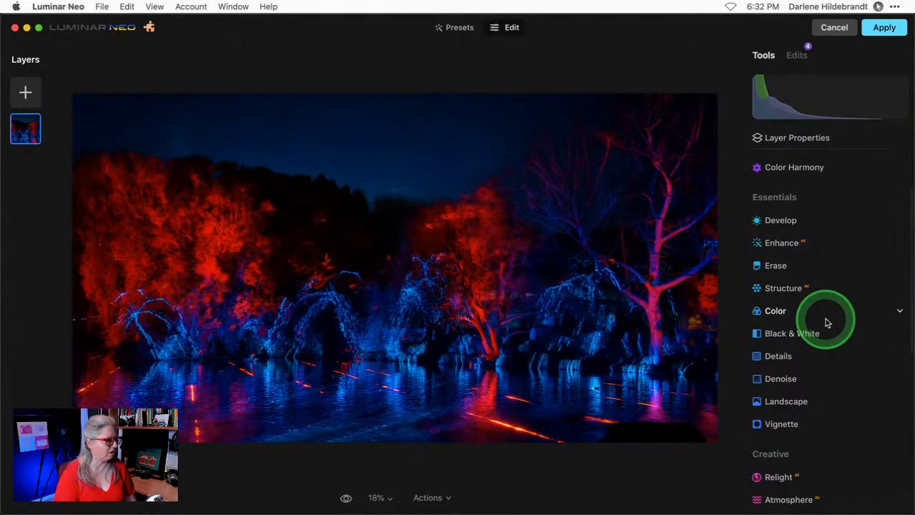
Add Color Contrast in Color Harmony with an Amount of 15 and a Hue of 97
{"action": "scroll", "coordinate": [822, 300], "scroll_direction": "up", "scroll_amount": 2}
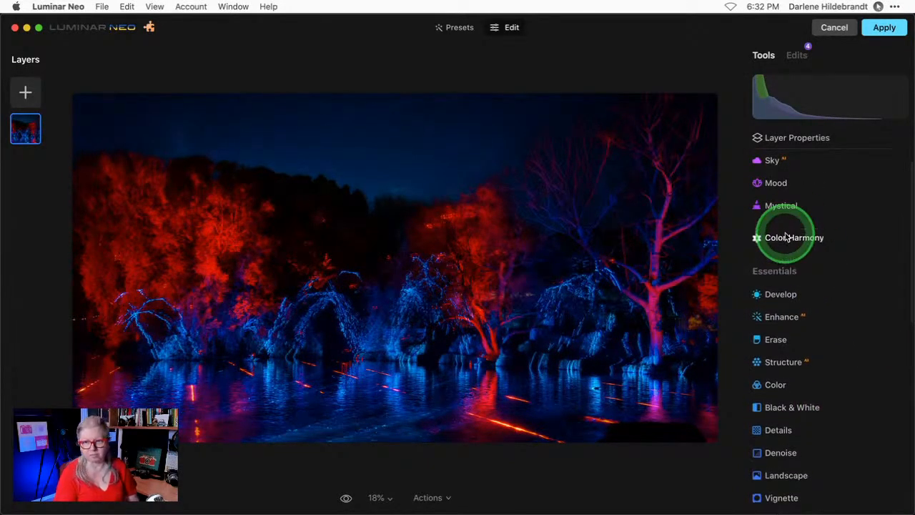
{"action": "left_click", "coordinate": [789, 238]}
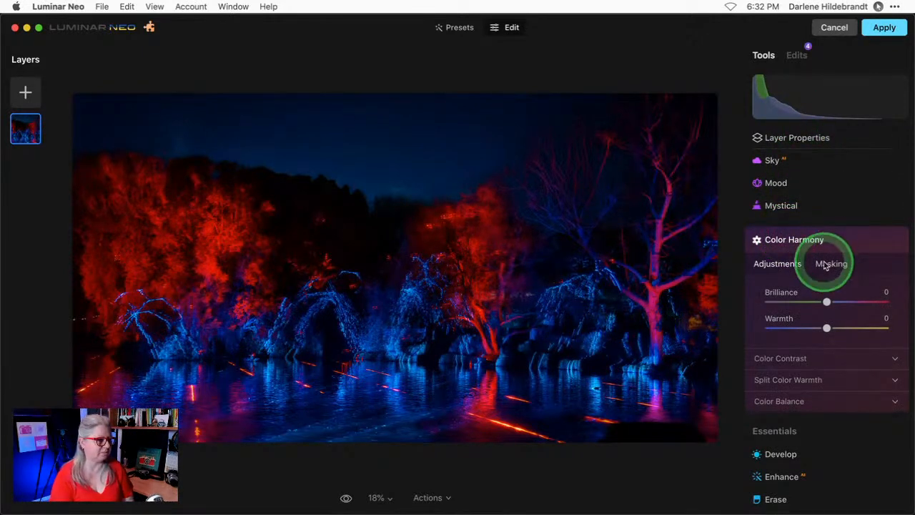
{"action": "left_click", "coordinate": [778, 359]}
{"action": "left_click_drag", "start_coordinate": [768, 362], "coordinate": [815, 361]}
{"action": "left_click_drag", "start_coordinate": [769, 387], "coordinate": [788, 365]}
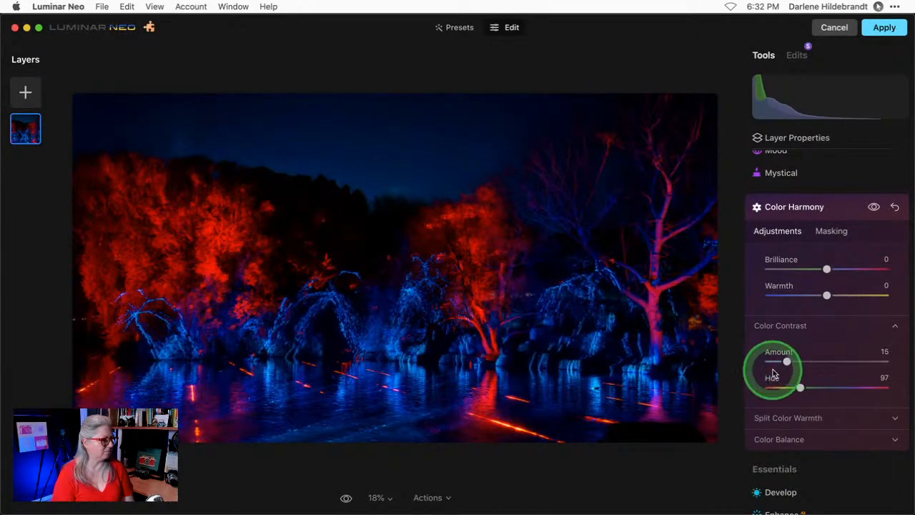
Compare the photo with and without Color Harmony, lower the Color Contrast Amount to 8 and close the tool
{"action": "left_click", "coordinate": [873, 207]}
{"action": "left_click", "coordinate": [874, 208]}
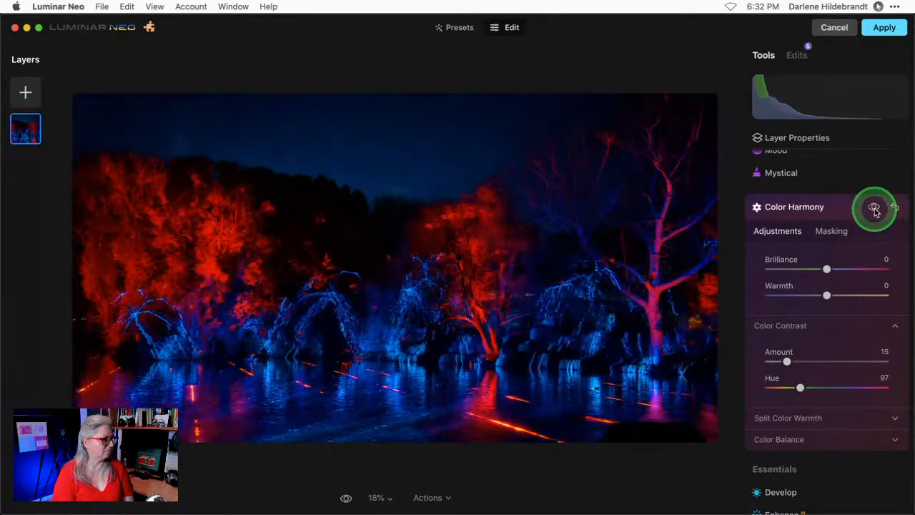
{"action": "mouse_move", "coordinate": [787, 364]}
{"action": "left_mouse_down"}
{"action": "mouse_move", "coordinate": [764, 361]}
{"action": "mouse_move", "coordinate": [808, 362]}
{"action": "mouse_move", "coordinate": [790, 362]}
{"action": "left_mouse_up"}
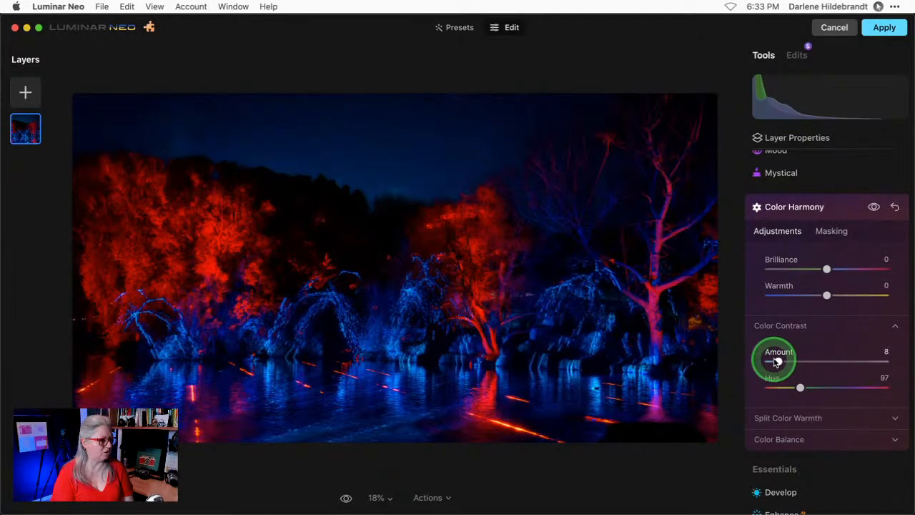
{"action": "left_click", "coordinate": [828, 209]}
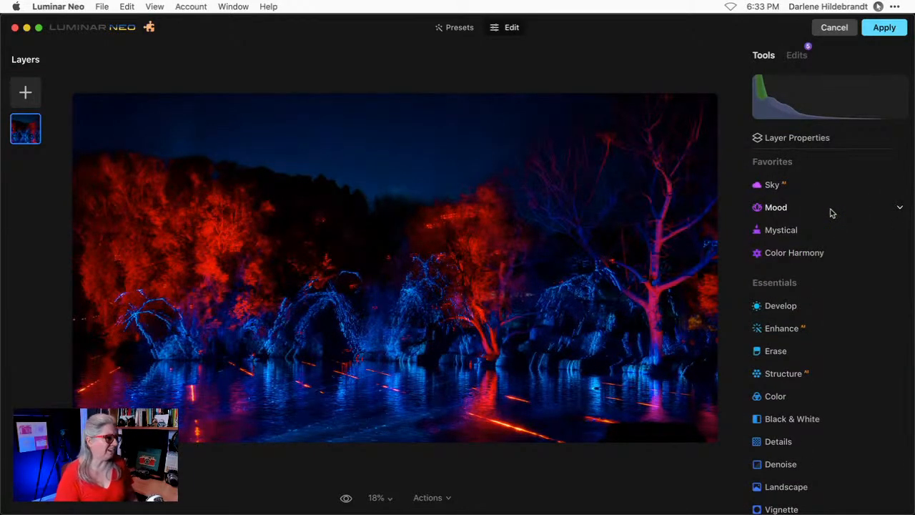
Replace the sky with a dark starry sky from DPM Sky replacement pack #1 using Sky AI
{"action": "left_click", "coordinate": [820, 187]}
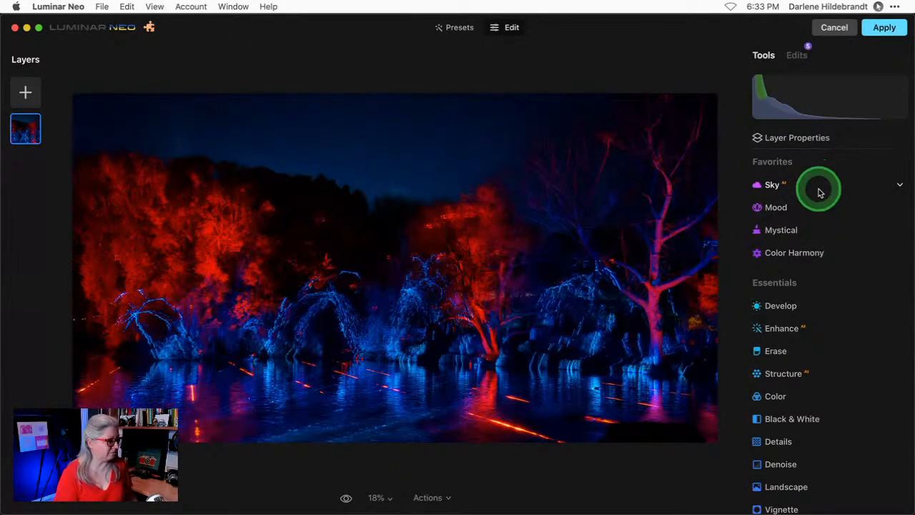
{"action": "left_click", "coordinate": [812, 267]}
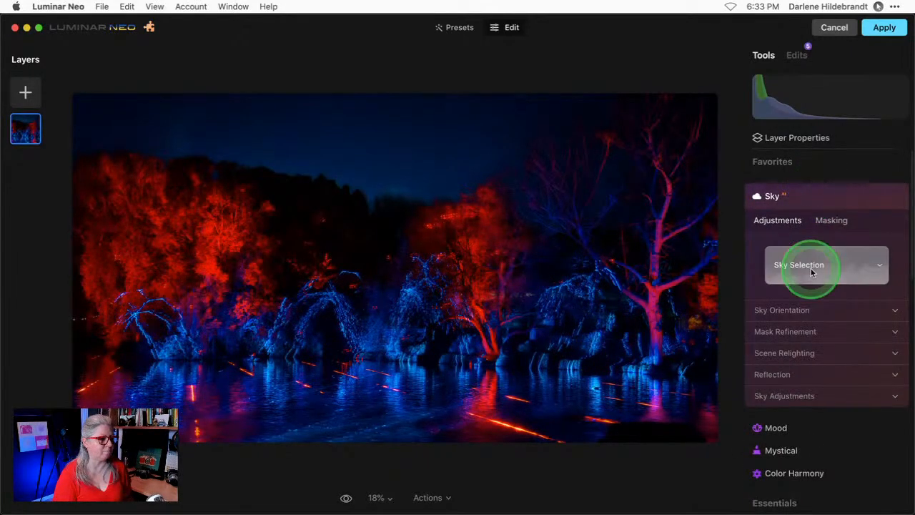
{"action": "left_click", "coordinate": [643, 157]}
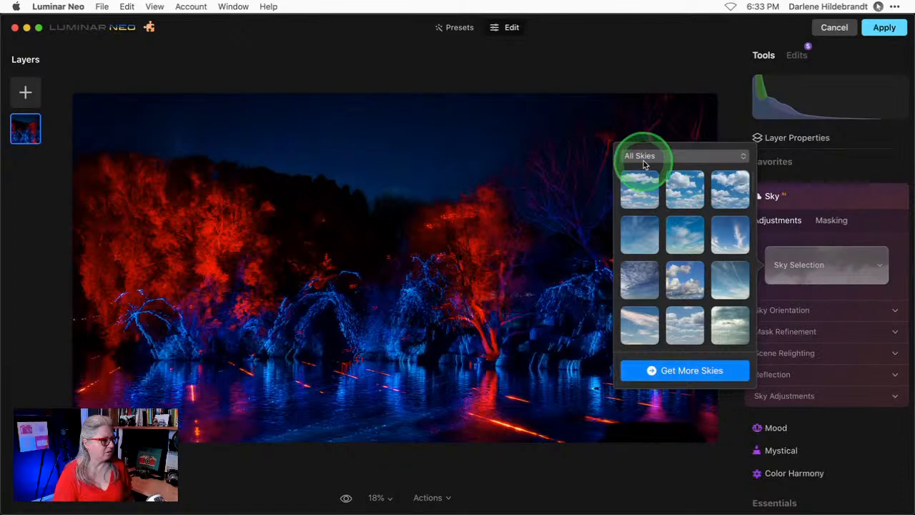
{"action": "left_click", "coordinate": [657, 298]}
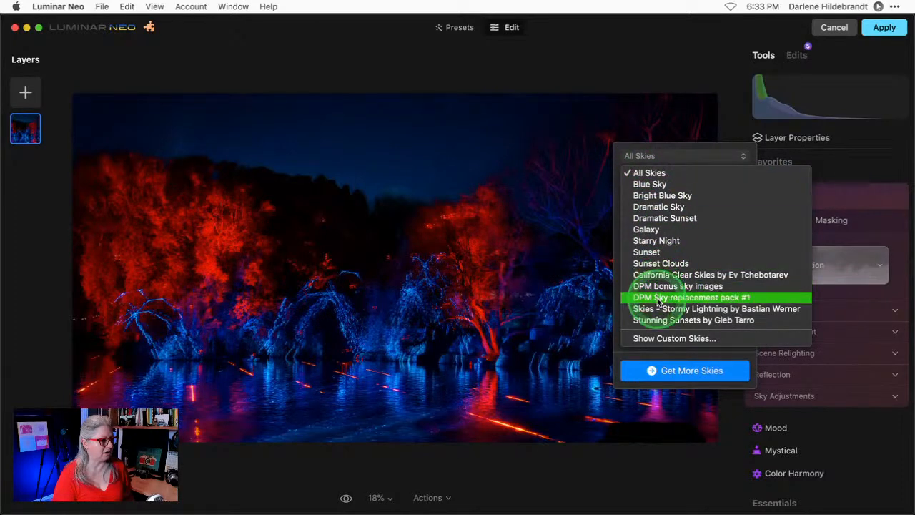
{"action": "left_click", "coordinate": [684, 285]}
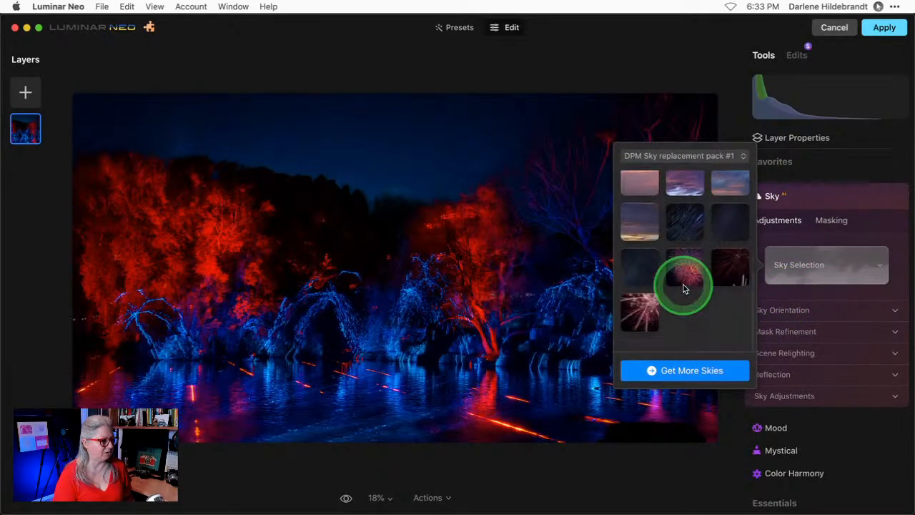
{"action": "left_click", "coordinate": [730, 341]}
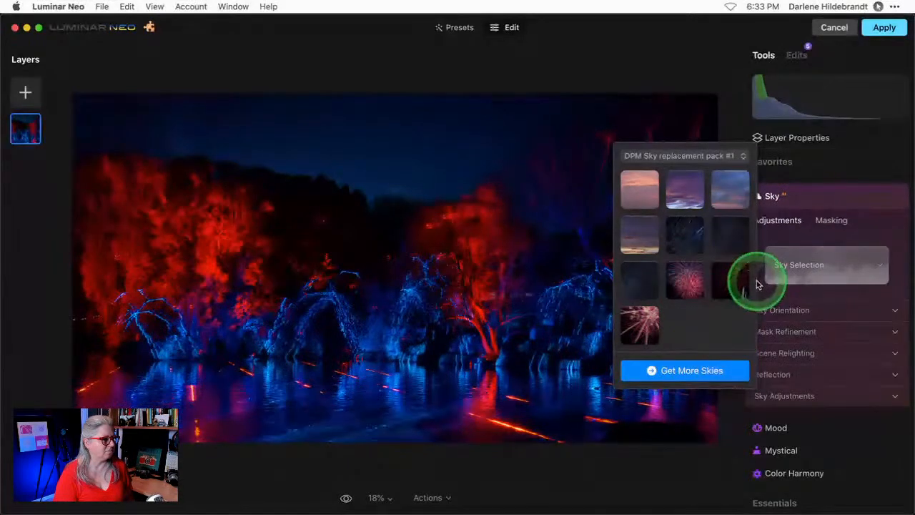
{"action": "left_click", "coordinate": [728, 242]}
{"action": "left_click", "coordinate": [820, 235]}
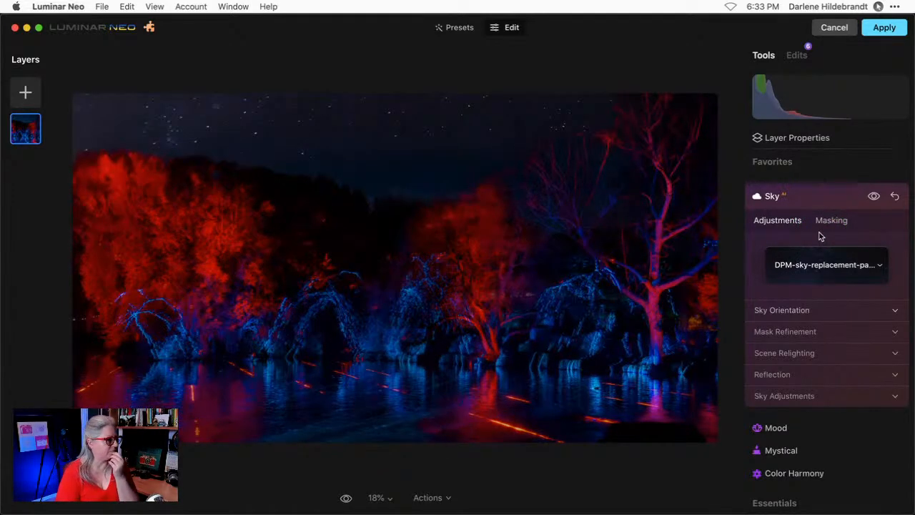
Flip the orientation of the replacement starry sky
{"action": "left_click", "coordinate": [778, 310]}
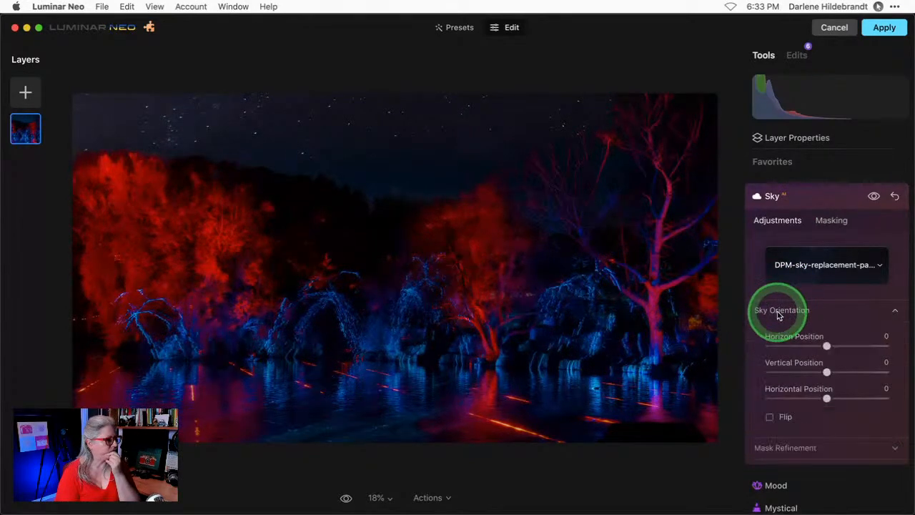
{"action": "left_click", "coordinate": [768, 409]}
{"action": "left_click", "coordinate": [769, 410]}
{"action": "left_click", "coordinate": [769, 410]}
{"action": "scroll", "coordinate": [769, 410], "scroll_direction": "down", "scroll_amount": 3}
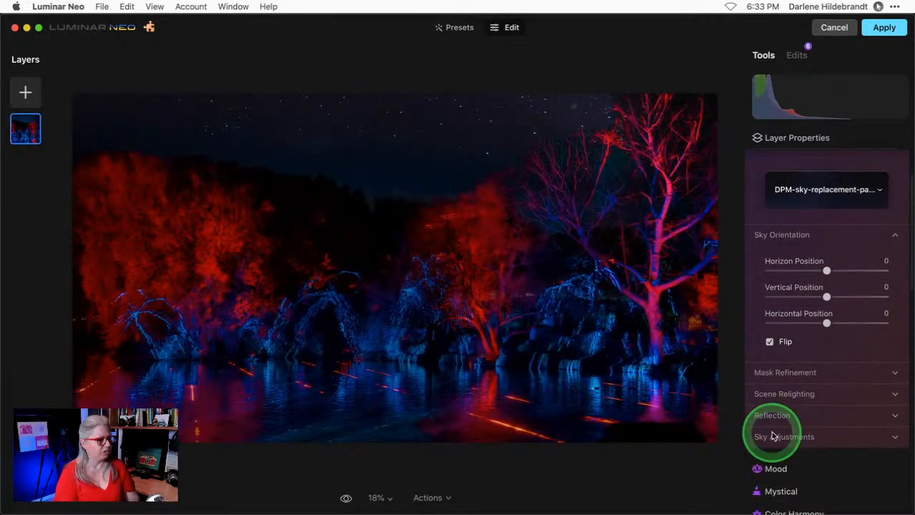
Set the replacement sky's Atmospheric Haze to 39
{"action": "left_click", "coordinate": [772, 435]}
{"action": "scroll", "coordinate": [775, 427], "scroll_direction": "down", "scroll_amount": 4}
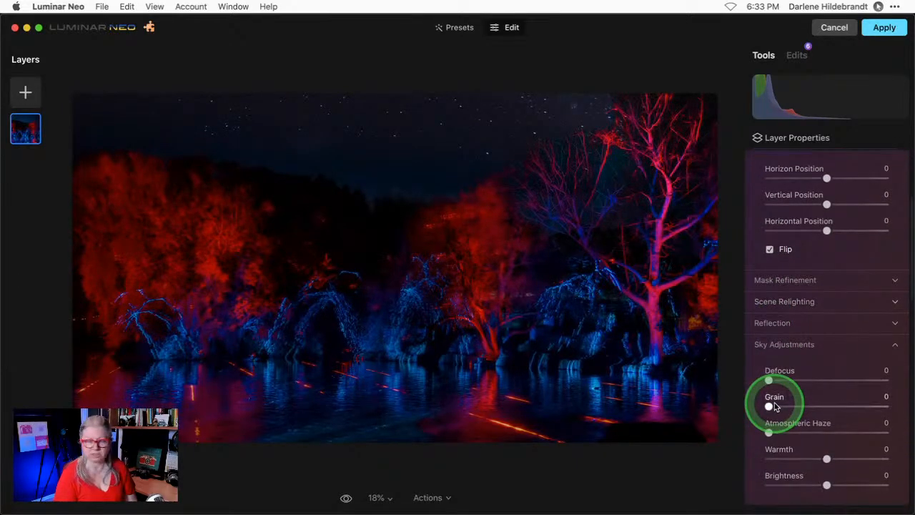
{"action": "scroll", "coordinate": [776, 406], "scroll_direction": "down", "scroll_amount": 1}
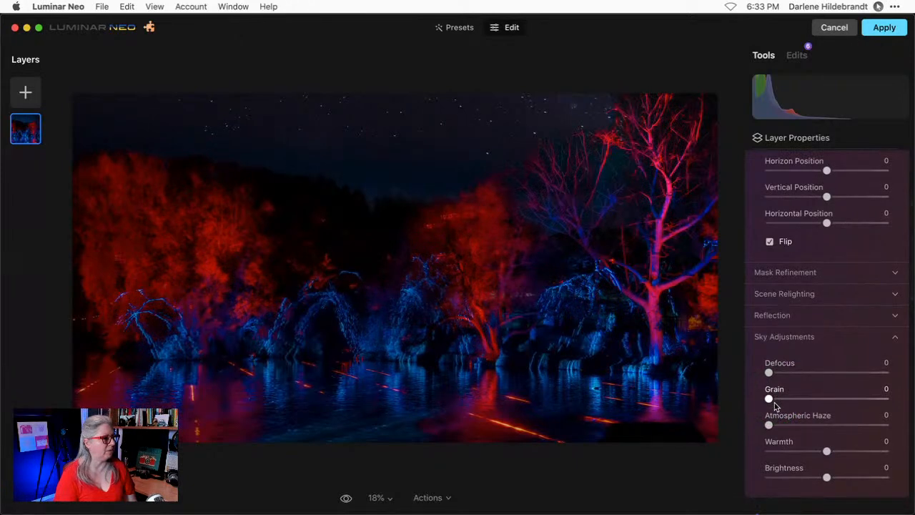
{"action": "left_click_drag", "start_coordinate": [777, 425], "coordinate": [814, 427]}
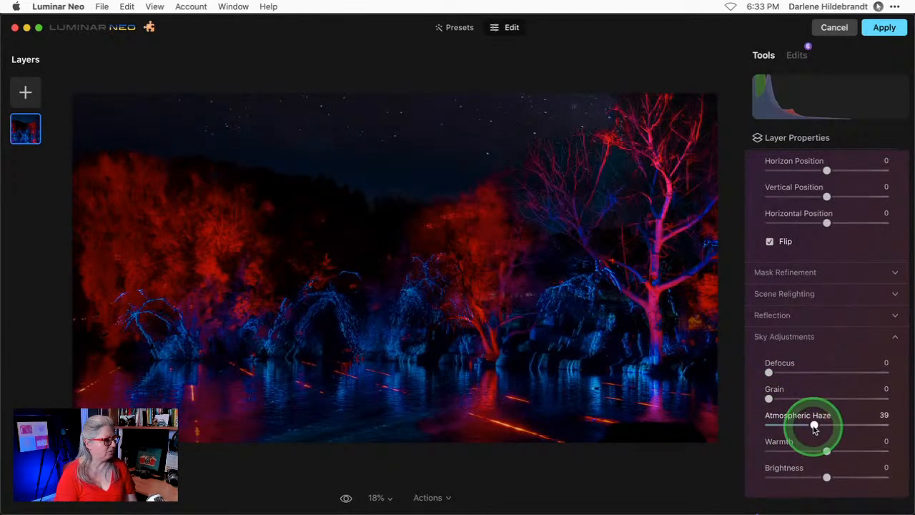
Darken the replacement sky to Brightness -32 and set its Horizon Position to -21, keeping the sky flipped
{"action": "left_click_drag", "start_coordinate": [827, 476], "coordinate": [811, 475]}
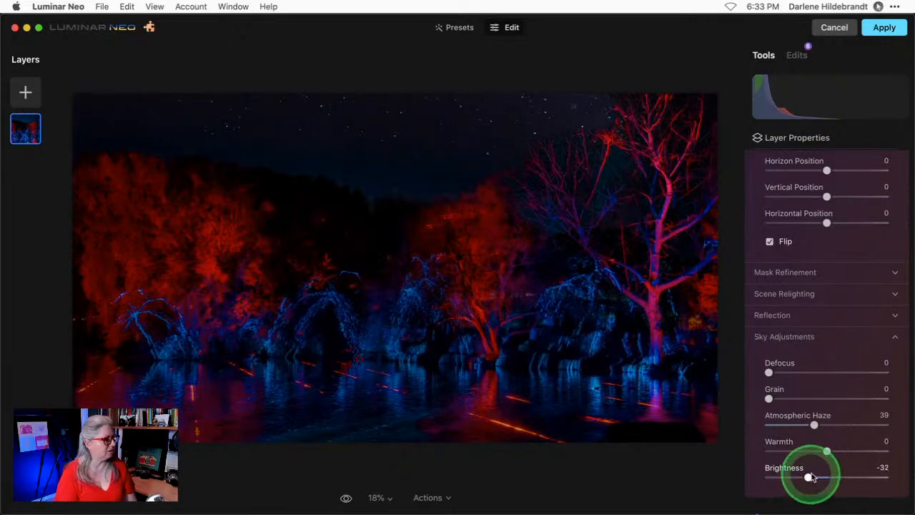
{"action": "scroll", "coordinate": [822, 343], "scroll_direction": "up", "scroll_amount": 3}
{"action": "left_click_drag", "start_coordinate": [826, 249], "coordinate": [813, 249]}
{"action": "left_click", "coordinate": [810, 351]}
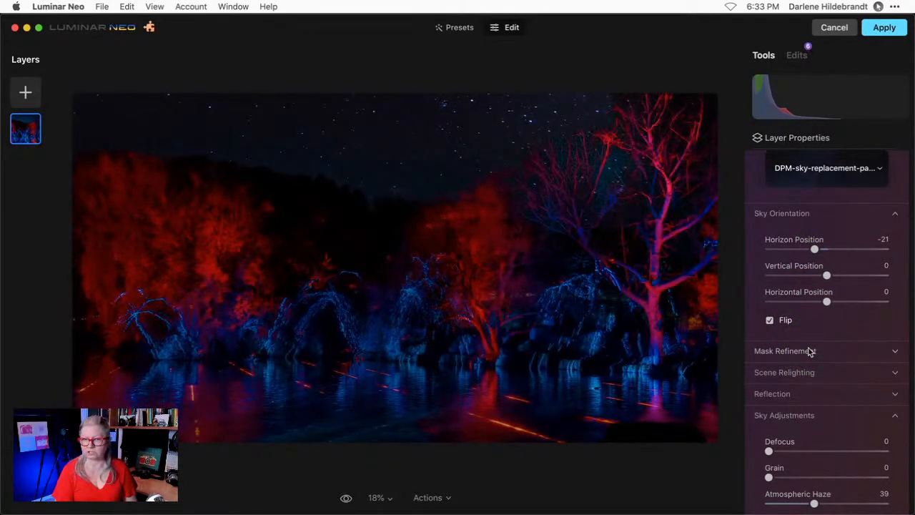
{"action": "left_click", "coordinate": [769, 320]}
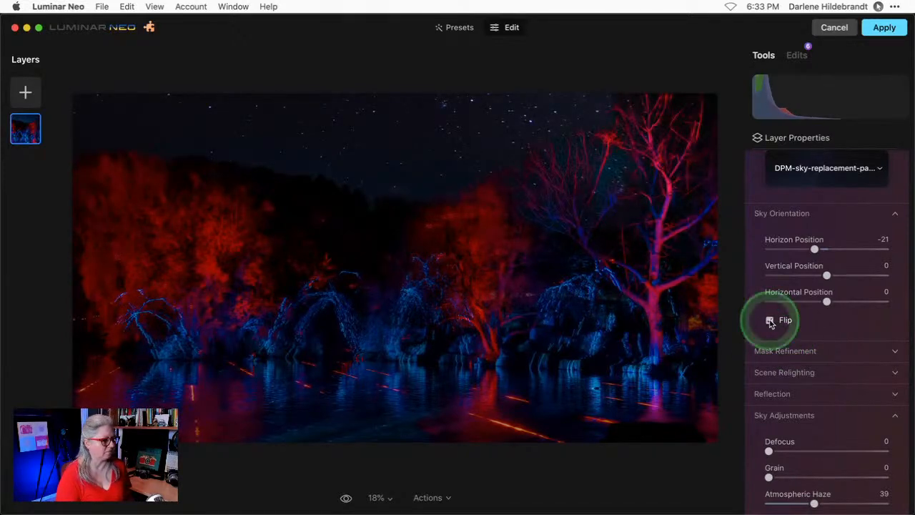
Set the replacement sky's Atmospheric Haze to 21 and Warmth to -21, and lower its Brightness slightly further
{"action": "scroll", "coordinate": [811, 447], "scroll_direction": "down", "scroll_amount": 3}
{"action": "left_click_drag", "start_coordinate": [815, 411], "coordinate": [793, 409]}
{"action": "left_click_drag", "start_coordinate": [826, 435], "coordinate": [814, 436]}
{"action": "left_click_drag", "start_coordinate": [809, 463], "coordinate": [800, 466]}
Refine the sky mask by raising Fix Details to 71
{"action": "scroll", "coordinate": [847, 378], "scroll_direction": "up", "scroll_amount": 2}
{"action": "scroll", "coordinate": [849, 379], "scroll_direction": "up", "scroll_amount": 2}
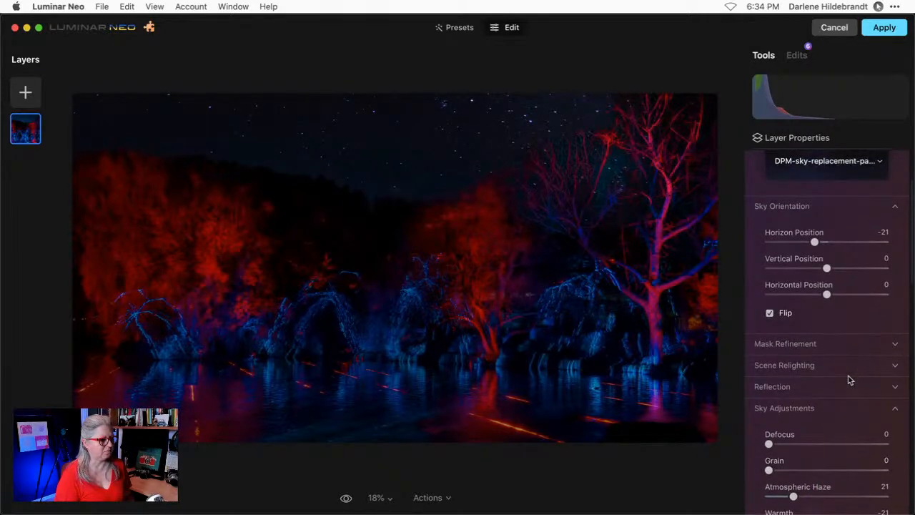
{"action": "scroll", "coordinate": [802, 377], "scroll_direction": "up", "scroll_amount": 2}
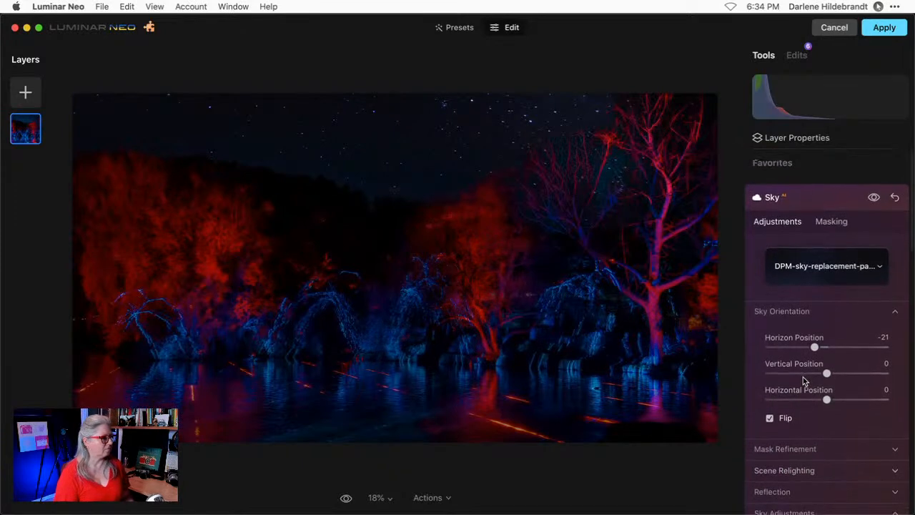
{"action": "scroll", "coordinate": [765, 372], "scroll_direction": "down", "scroll_amount": 3}
{"action": "left_click", "coordinate": [777, 364]}
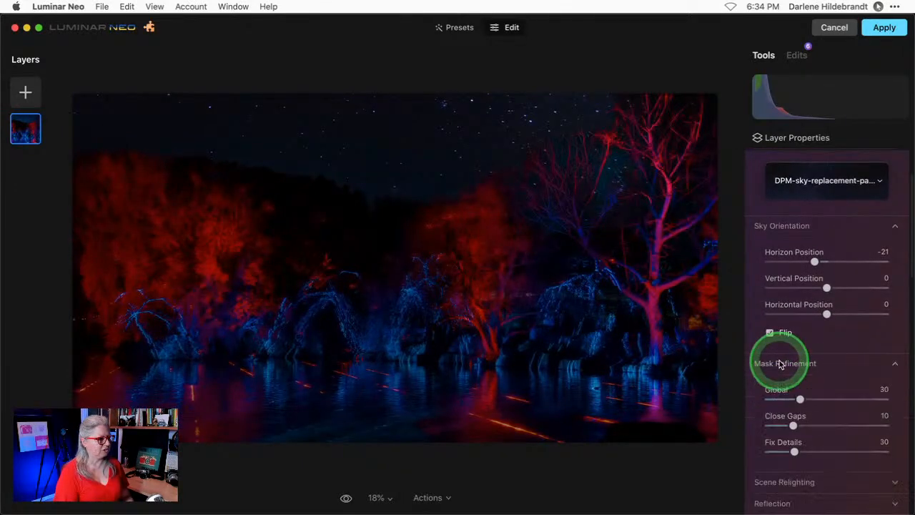
{"action": "scroll", "coordinate": [786, 386], "scroll_direction": "down", "scroll_amount": 1}
{"action": "left_click_drag", "start_coordinate": [794, 441], "coordinate": [850, 442]}
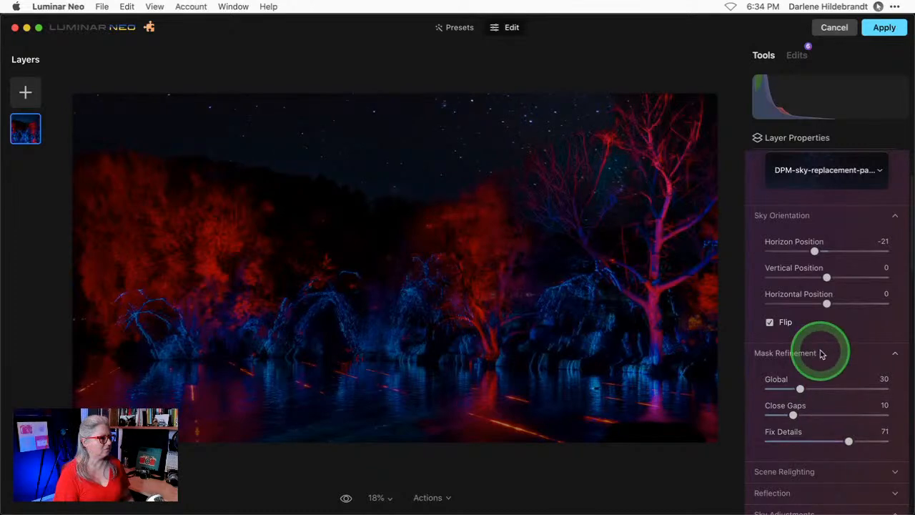
Try the second starry sky and the star trails sky from DPM Sky replacement pack #1 as the replacement
{"action": "scroll", "coordinate": [822, 352], "scroll_direction": "up", "scroll_amount": 3}
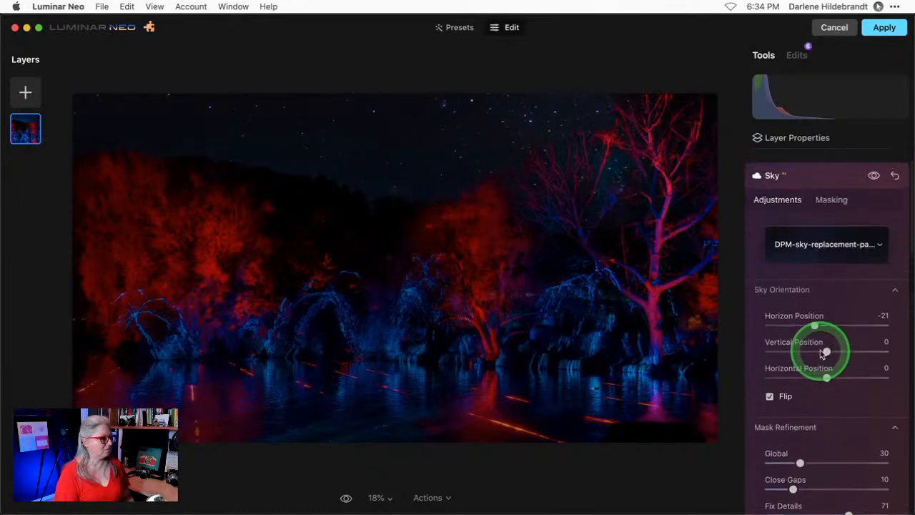
{"action": "left_click", "coordinate": [820, 256]}
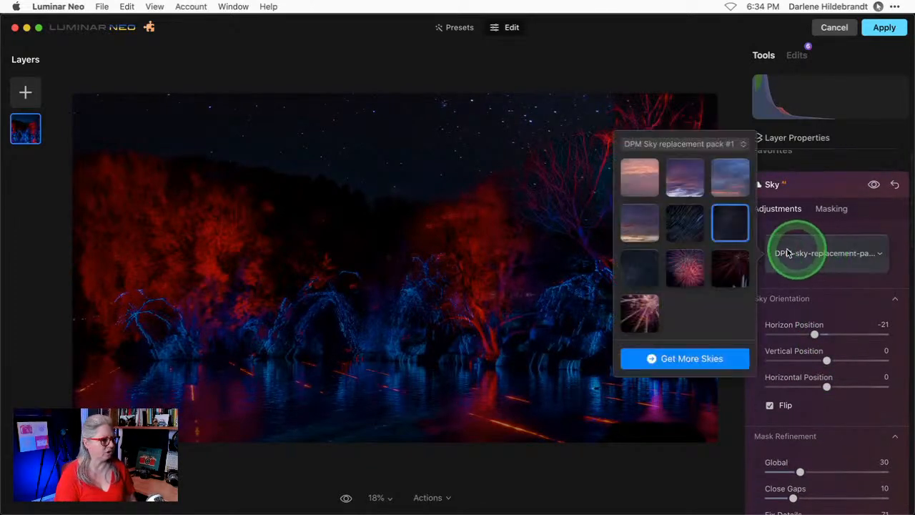
{"action": "left_click", "coordinate": [829, 289]}
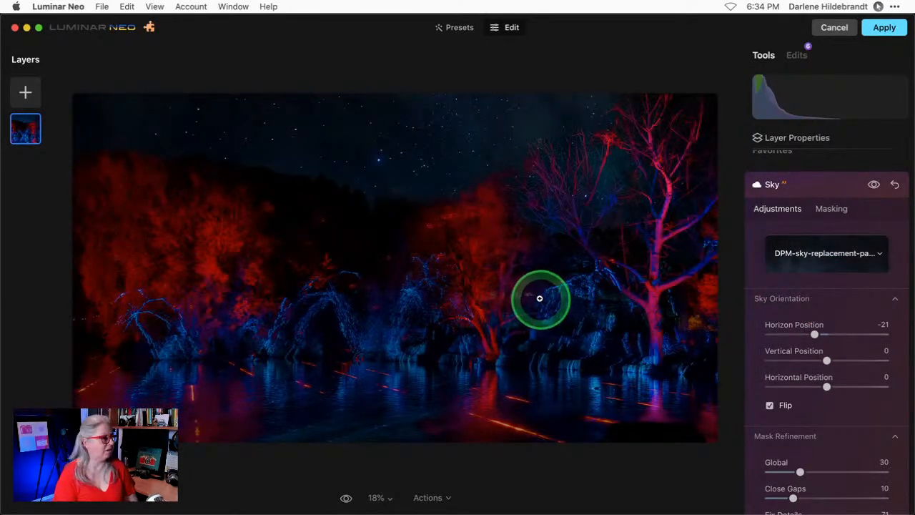
{"action": "left_click", "coordinate": [797, 255]}
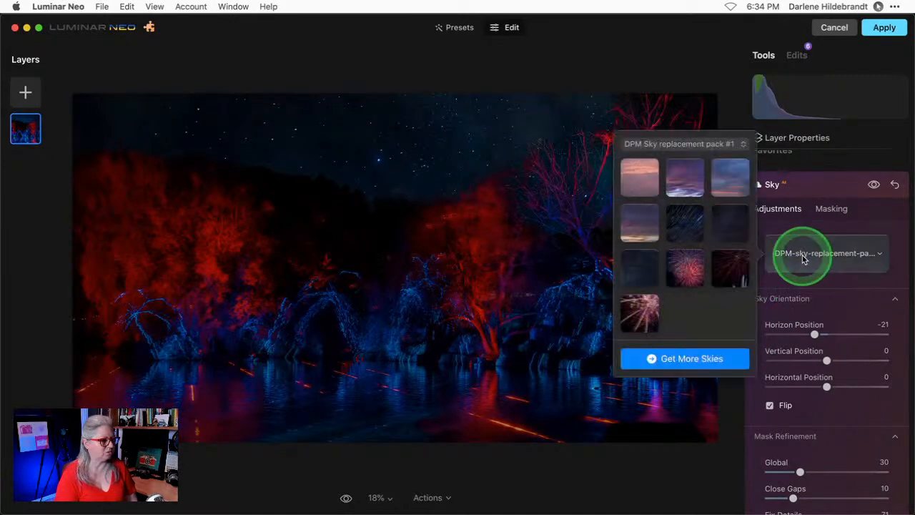
{"action": "left_click", "coordinate": [825, 291]}
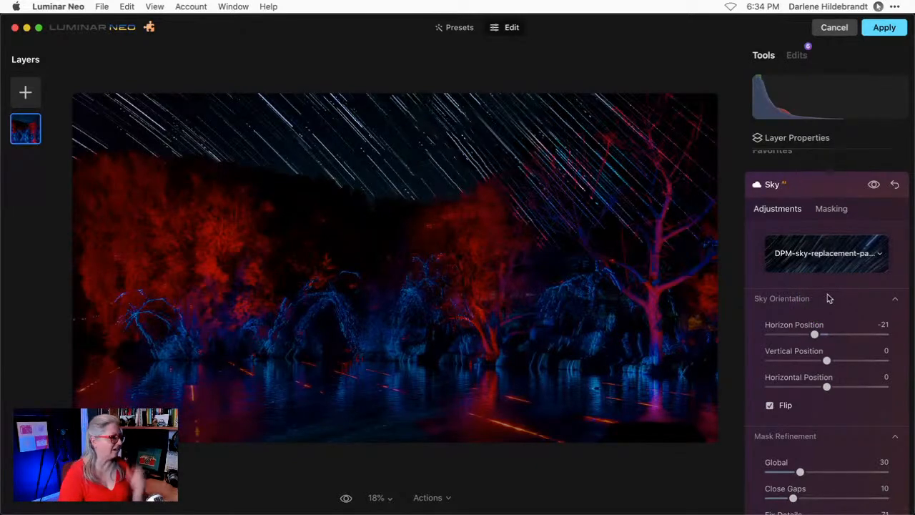
Try the star trails sky unflipped, and turn Flip back on in the sky orientation settings
{"action": "left_click", "coordinate": [769, 405]}
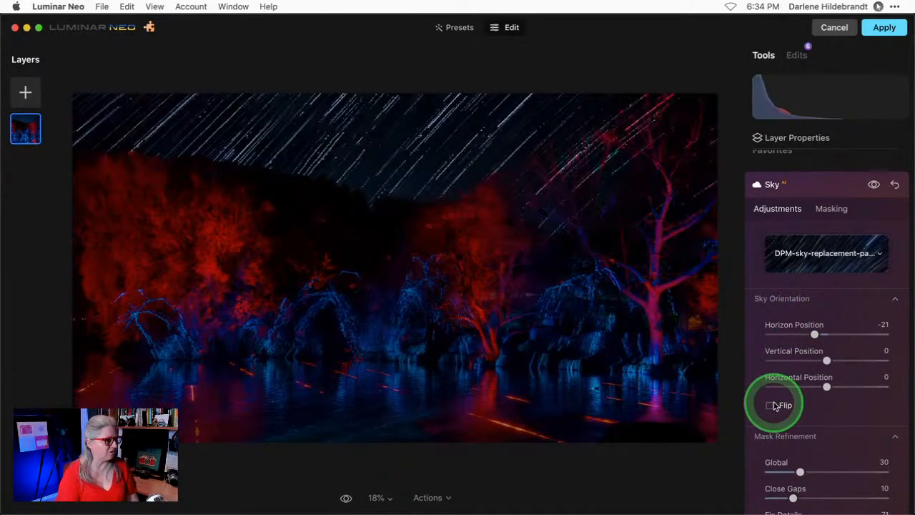
{"action": "scroll", "coordinate": [772, 404], "scroll_direction": "down", "scroll_amount": 2}
{"action": "scroll", "coordinate": [775, 404], "scroll_direction": "up", "scroll_amount": 2}
{"action": "left_click", "coordinate": [783, 307]}
{"action": "left_click", "coordinate": [769, 393]}
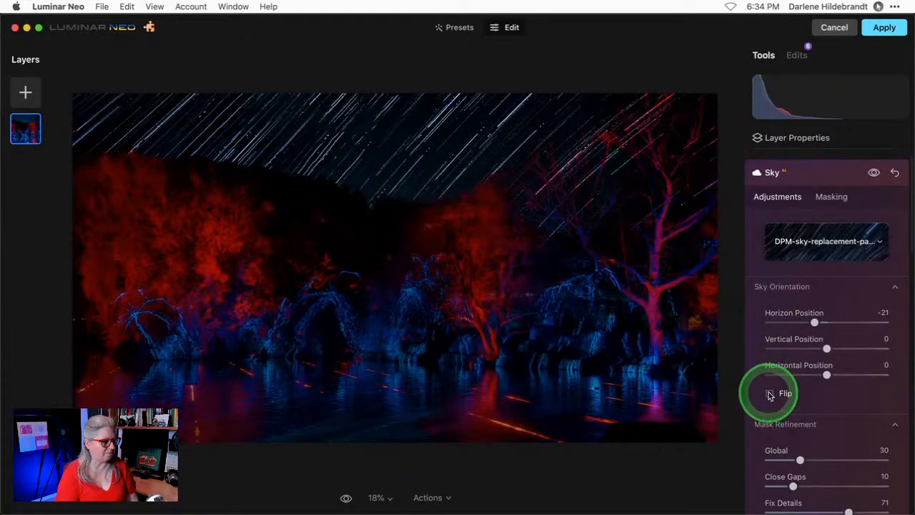
Preview the red fireworks sky, return to the original starry night sky in the pack, and collapse the sky orientation settings
{"action": "left_click", "coordinate": [813, 240]}
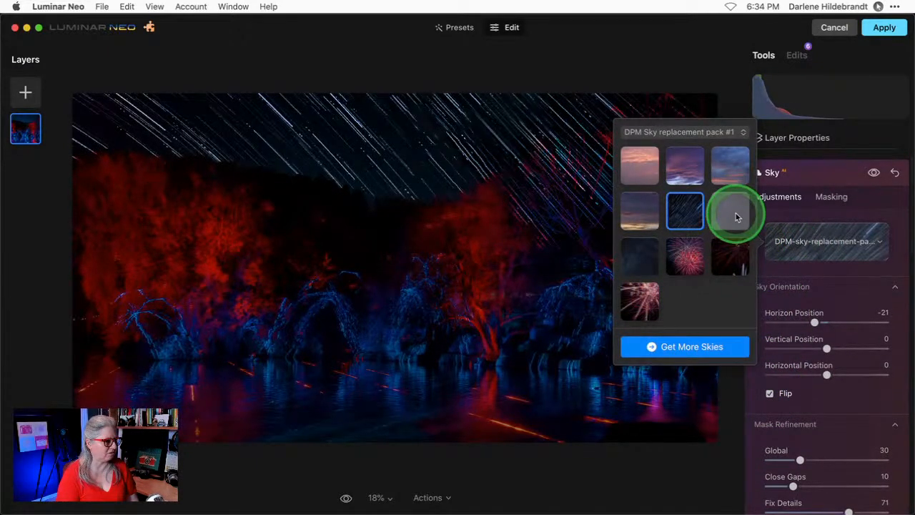
{"action": "left_click", "coordinate": [690, 250]}
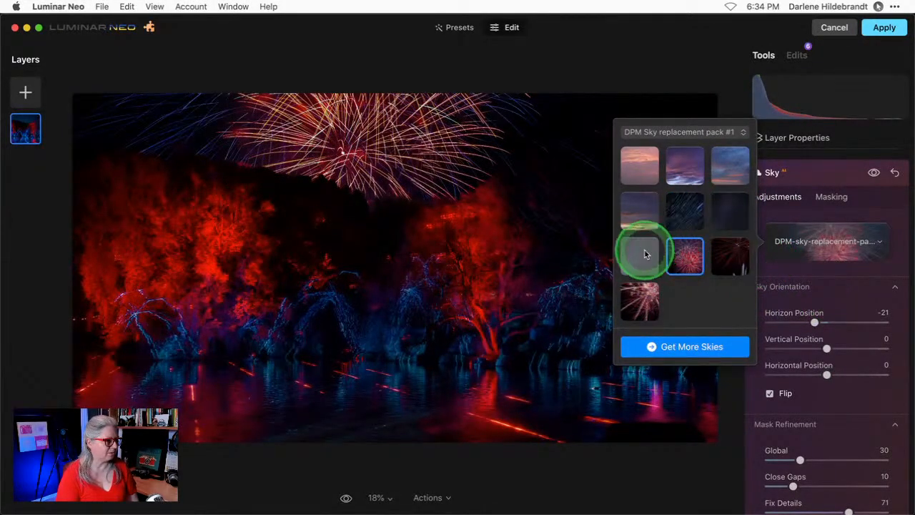
{"action": "left_click", "coordinate": [731, 209]}
{"action": "left_click", "coordinate": [844, 284]}
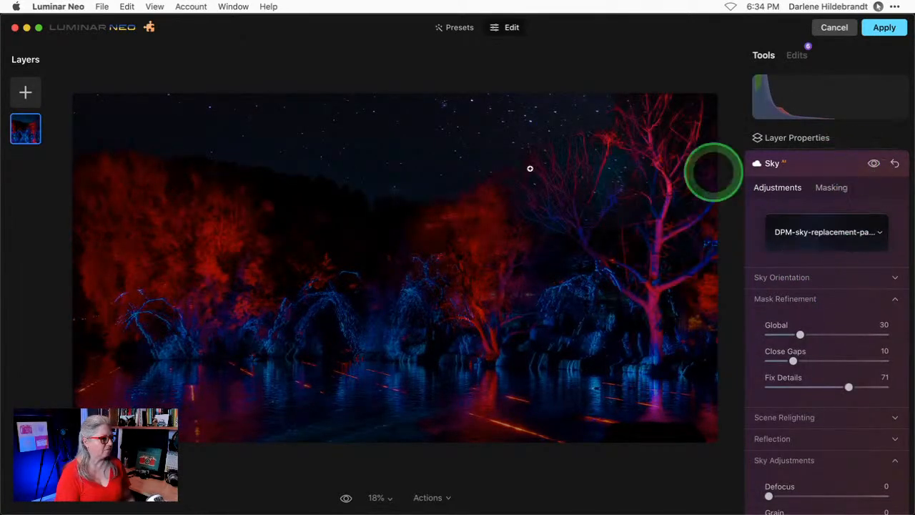
Set the sky mask refinement to Close Gaps 14 and Global 41 while checking the treeline close up
{"action": "left_click", "coordinate": [247, 177]}
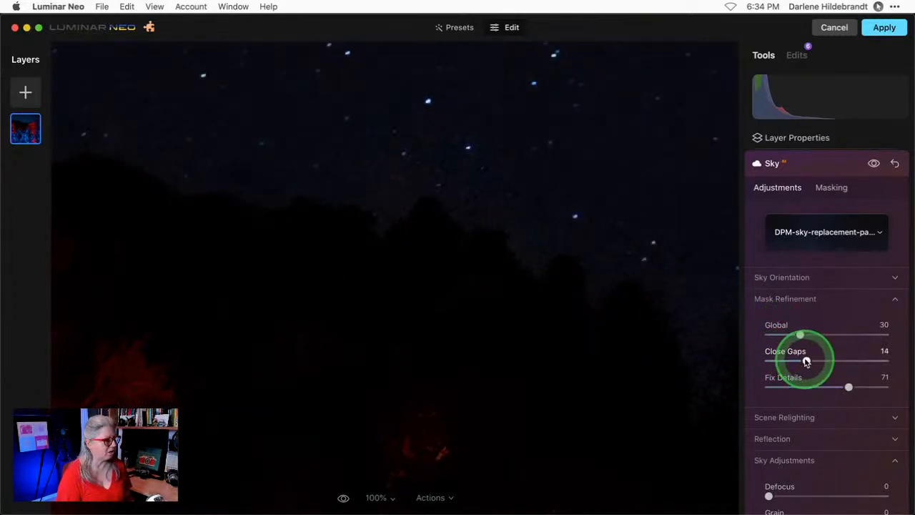
{"action": "left_click_drag", "start_coordinate": [799, 334], "coordinate": [815, 335]}
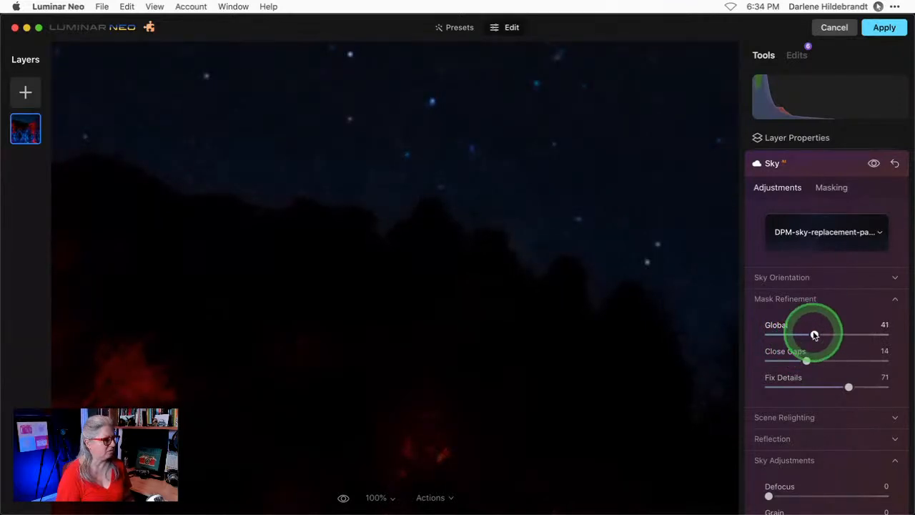
{"action": "double_click", "coordinate": [621, 321]}
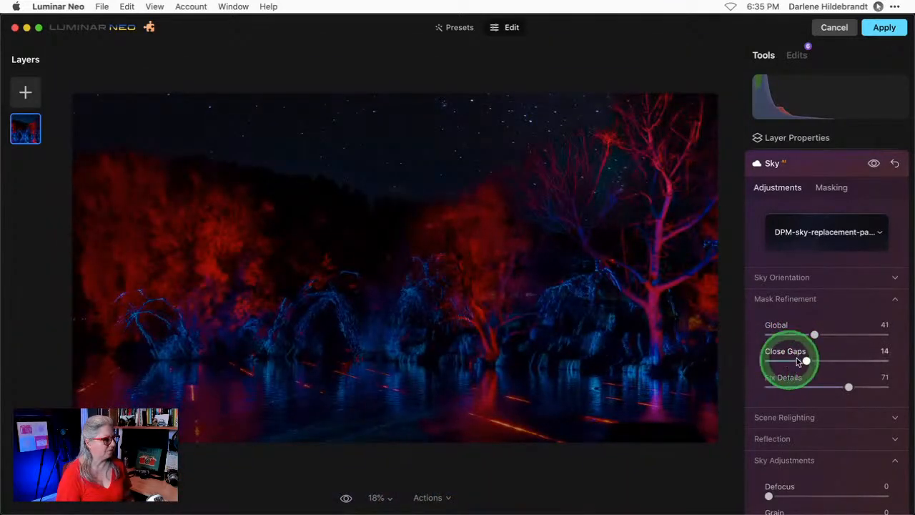
Lower the mask's Close Gaps to 2 and compare the bare tree with and without the sky replacement
{"action": "left_click_drag", "start_coordinate": [806, 362], "coordinate": [638, 202]}
{"action": "key", "text": "super+equal"}
{"action": "scroll", "coordinate": [638, 203], "scroll_direction": "right", "scroll_amount": 3}
{"action": "scroll", "coordinate": [638, 203], "scroll_direction": "up", "scroll_amount": 1}
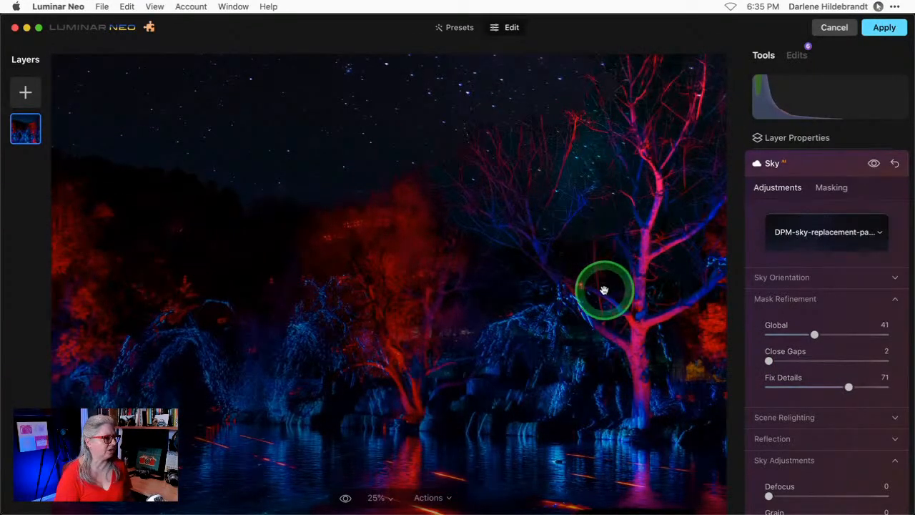
{"action": "left_click", "coordinate": [873, 163]}
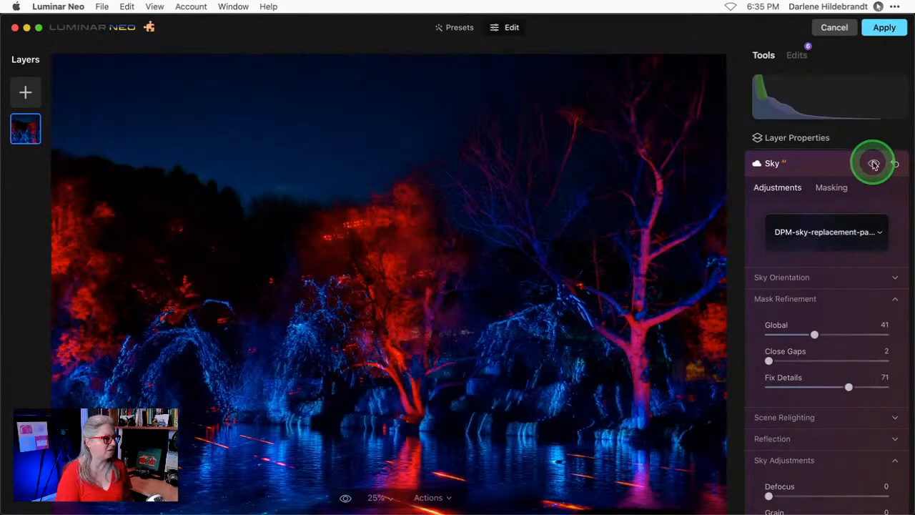
{"action": "left_click", "coordinate": [873, 163]}
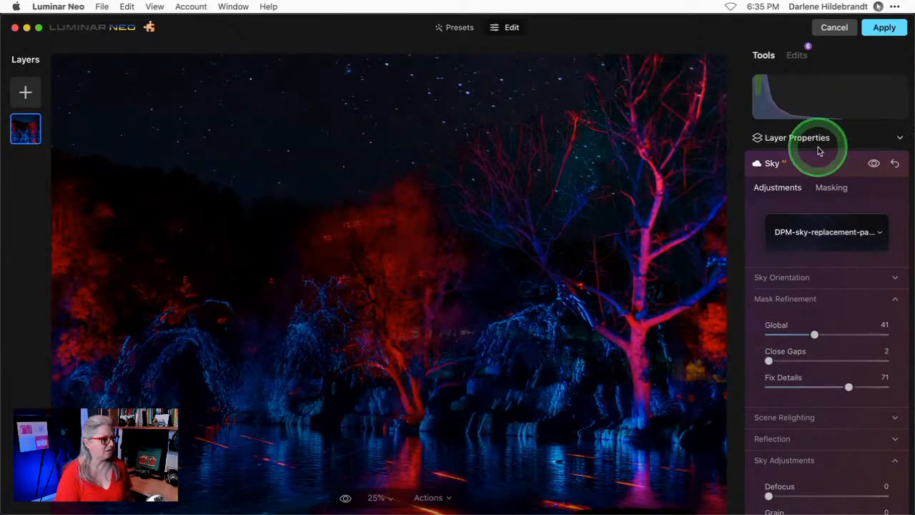
Refine the sky mask to Global 31, Close Gaps 13 and Fix Details 71, and close the Sky tool
{"action": "left_click_drag", "start_coordinate": [771, 360], "coordinate": [789, 337]}
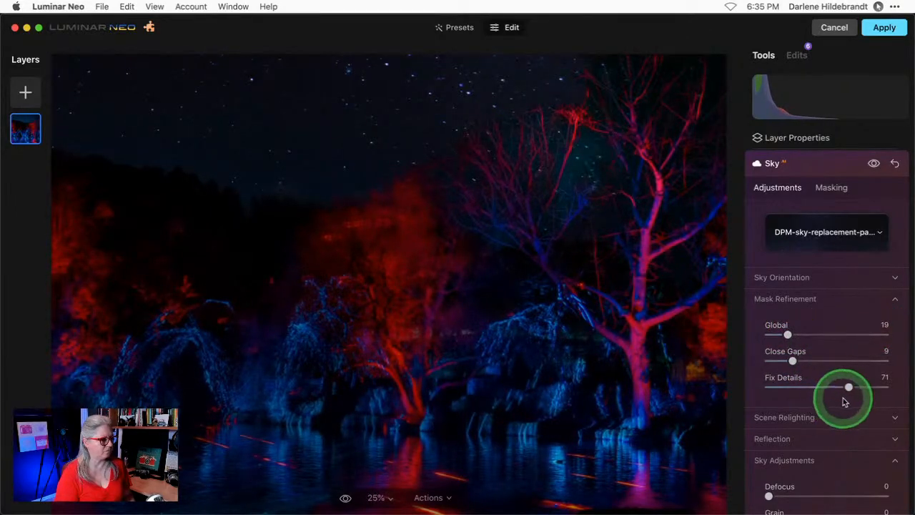
{"action": "mouse_move", "coordinate": [848, 387]}
{"action": "left_mouse_down"}
{"action": "mouse_move", "coordinate": [792, 388]}
{"action": "mouse_move", "coordinate": [848, 386]}
{"action": "left_mouse_up"}
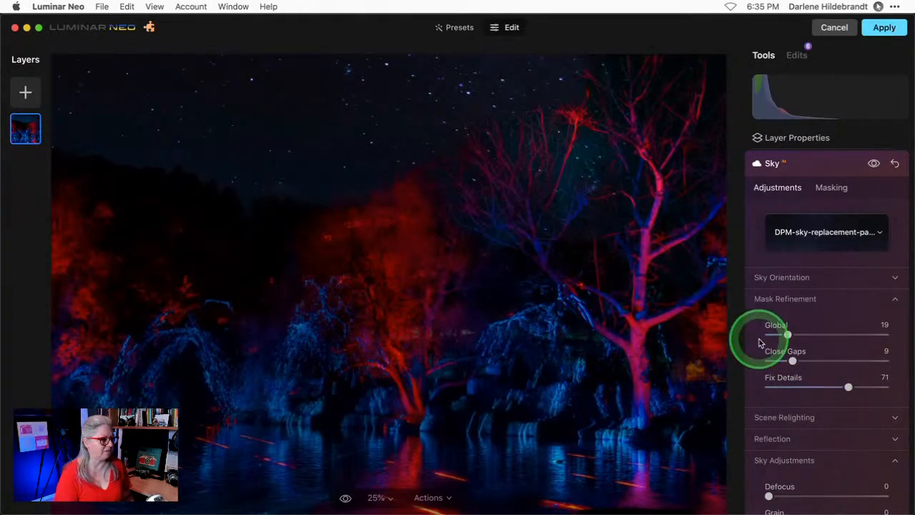
{"action": "left_click_drag", "start_coordinate": [791, 360], "coordinate": [802, 336]}
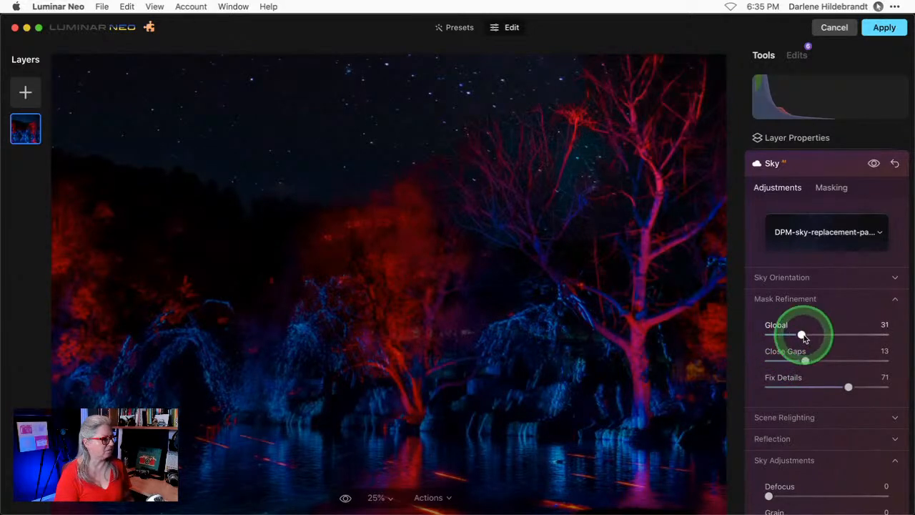
{"action": "left_click", "coordinate": [833, 164]}
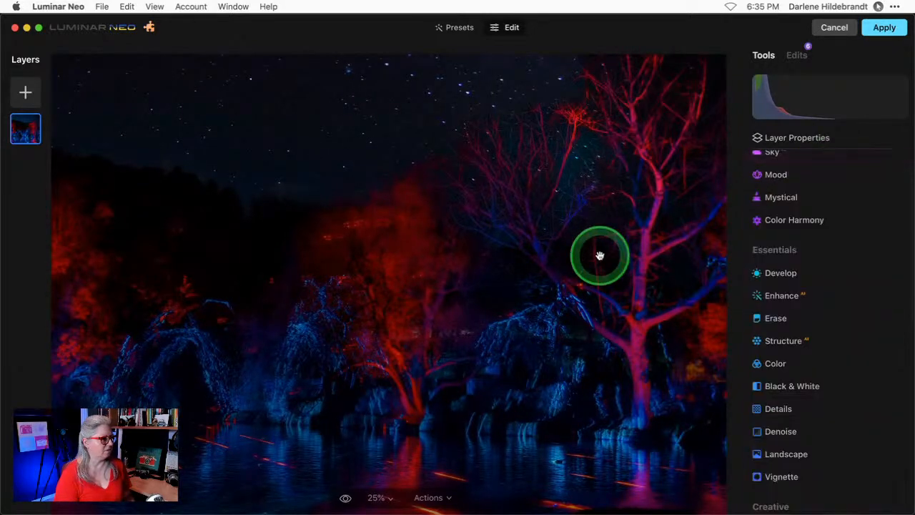
{"action": "double_click", "coordinate": [598, 255]}
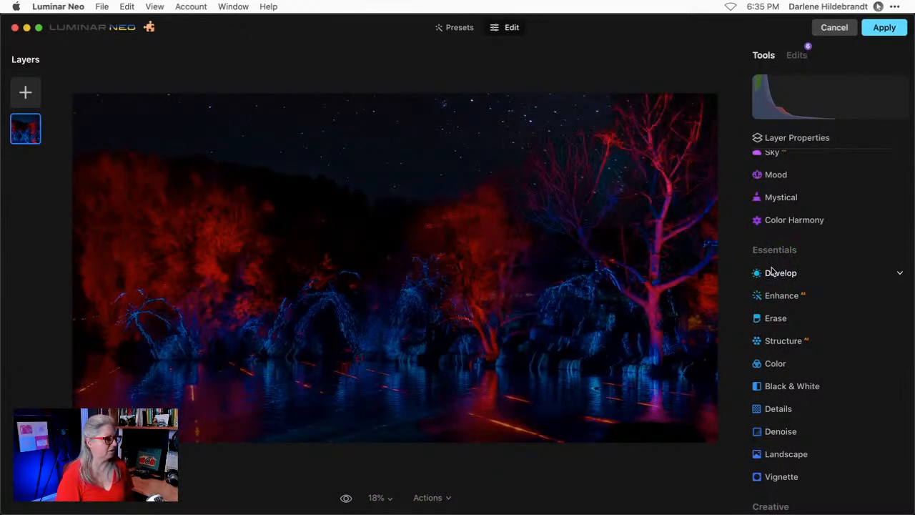
Open the list of applied edits to modify the Sky edit
{"action": "scroll", "coordinate": [771, 270], "scroll_direction": "down", "scroll_amount": 2}
{"action": "scroll", "coordinate": [772, 270], "scroll_direction": "up", "scroll_amount": 3}
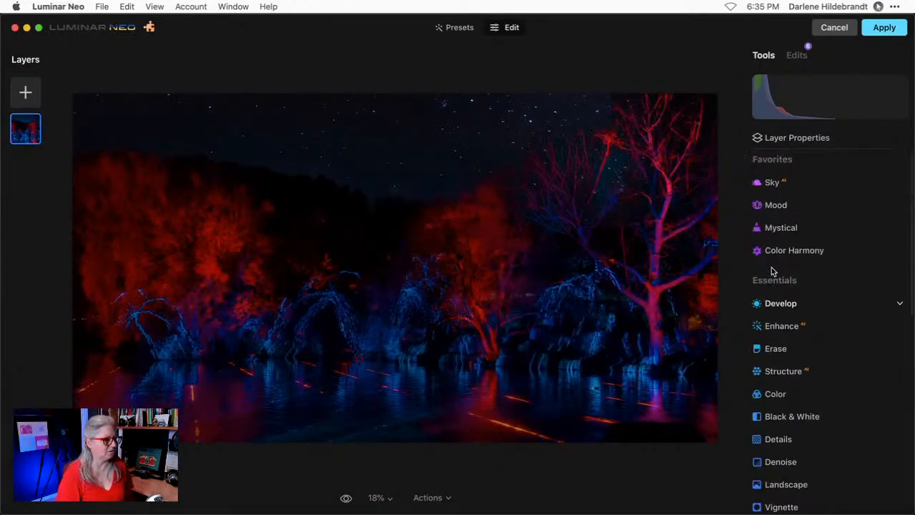
{"action": "left_click", "coordinate": [800, 56]}
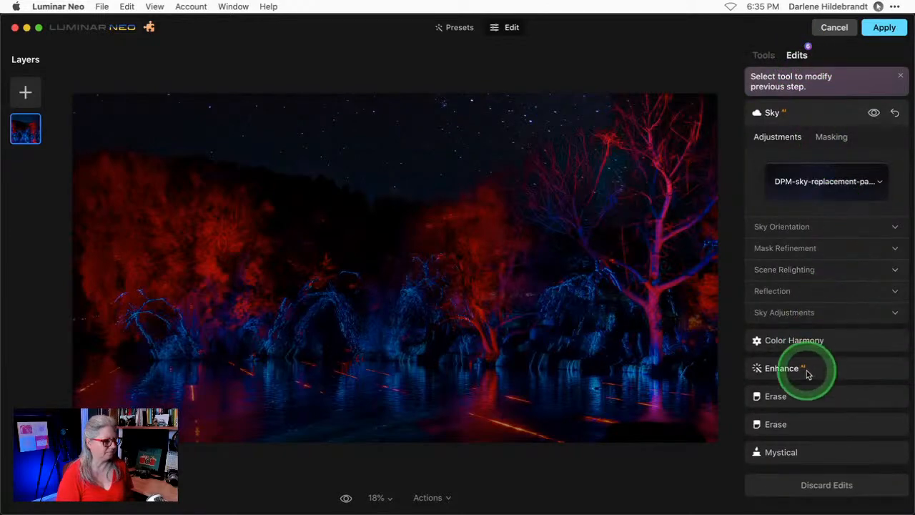
Try the Sky edit's sky adjustments and scene relighting, leaving Relight Strength and Relight Saturation at 0
{"action": "left_click", "coordinate": [793, 313]}
{"action": "mouse_move", "coordinate": [798, 452]}
{"action": "left_mouse_down"}
{"action": "mouse_move", "coordinate": [782, 453]}
{"action": "mouse_move", "coordinate": [791, 452]}
{"action": "left_mouse_up"}
{"action": "left_click", "coordinate": [781, 270]}
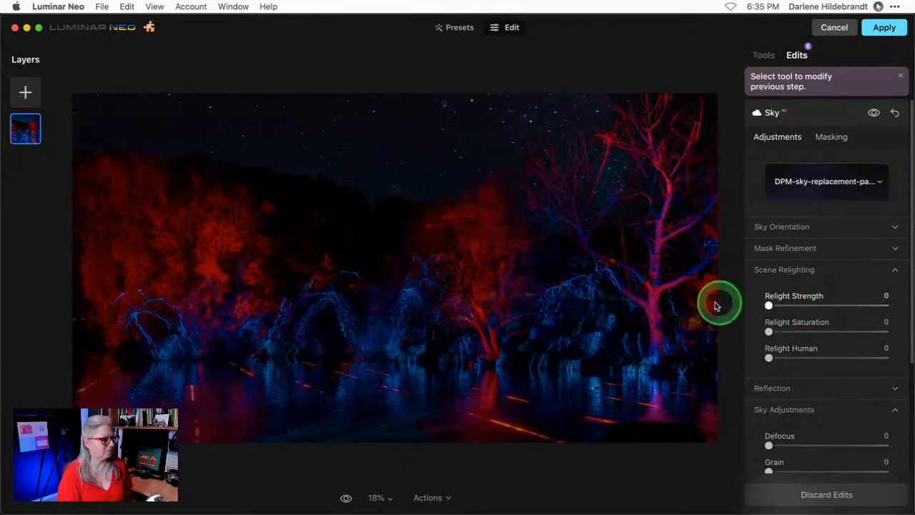
{"action": "left_click_drag", "start_coordinate": [768, 306], "coordinate": [784, 325]}
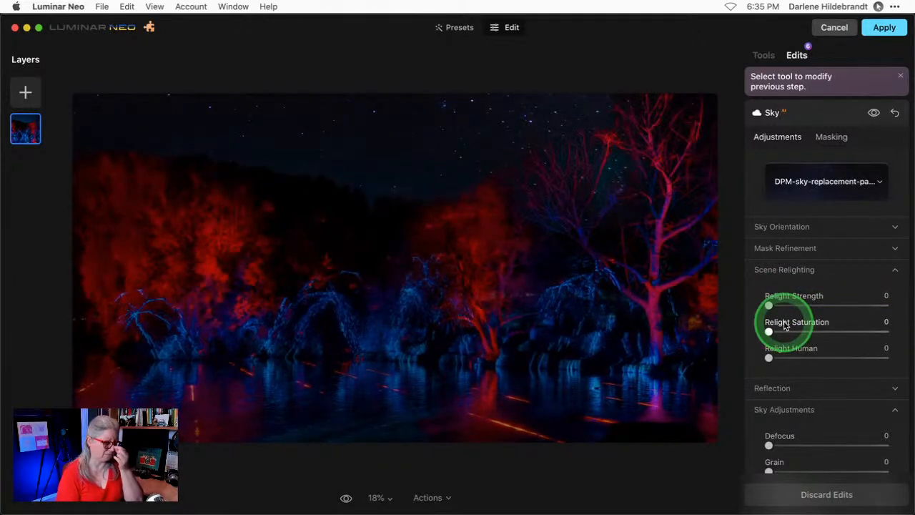
Mask the Sky edit with a linear gradient whose transition runs across the treeline, adjusting its position and angle
{"action": "left_click", "coordinate": [829, 137]}
{"action": "left_click", "coordinate": [786, 181]}
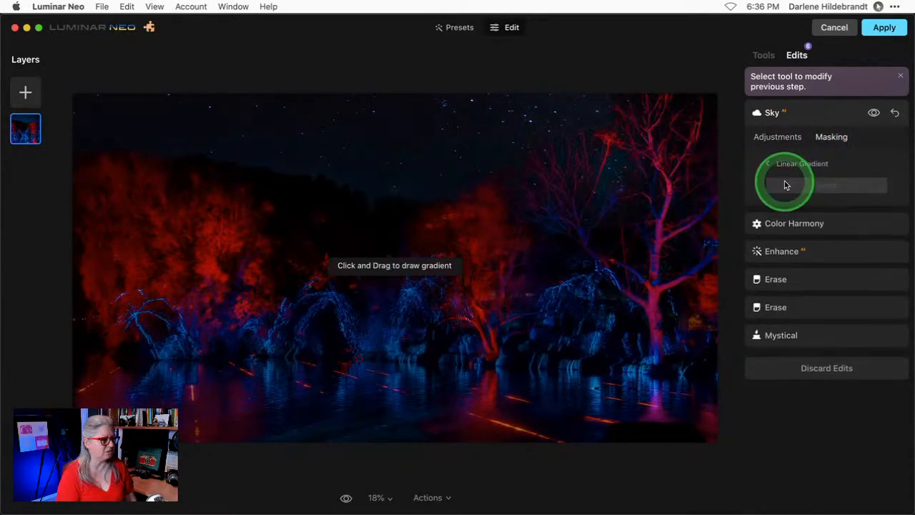
{"action": "left_click_drag", "start_coordinate": [410, 323], "coordinate": [423, 213]}
{"action": "left_click_drag", "start_coordinate": [417, 265], "coordinate": [422, 224]}
{"action": "left_click_drag", "start_coordinate": [599, 255], "coordinate": [616, 245]}
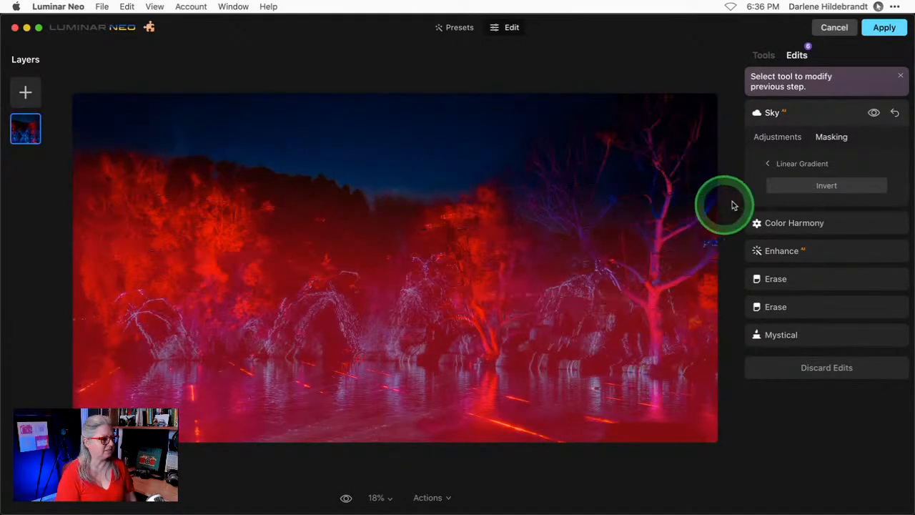
Finish the linear gradient and invert the Sky edit's mask so the replacement affects only the upper part of the image
{"action": "left_click", "coordinate": [775, 164]}
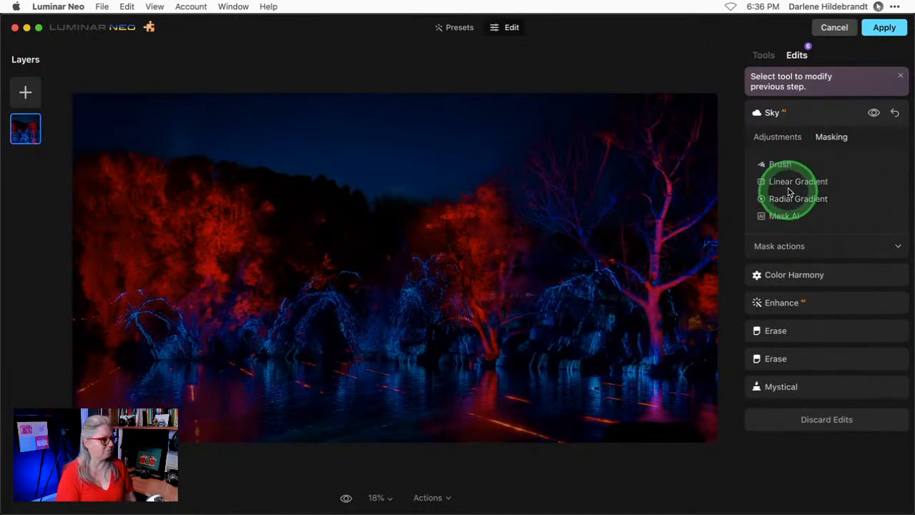
{"action": "left_click", "coordinate": [791, 246]}
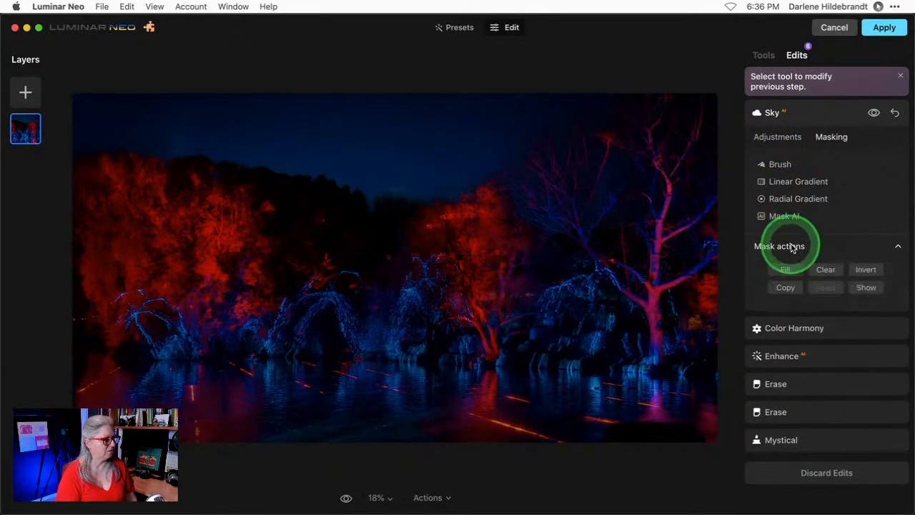
{"action": "left_click", "coordinate": [861, 269]}
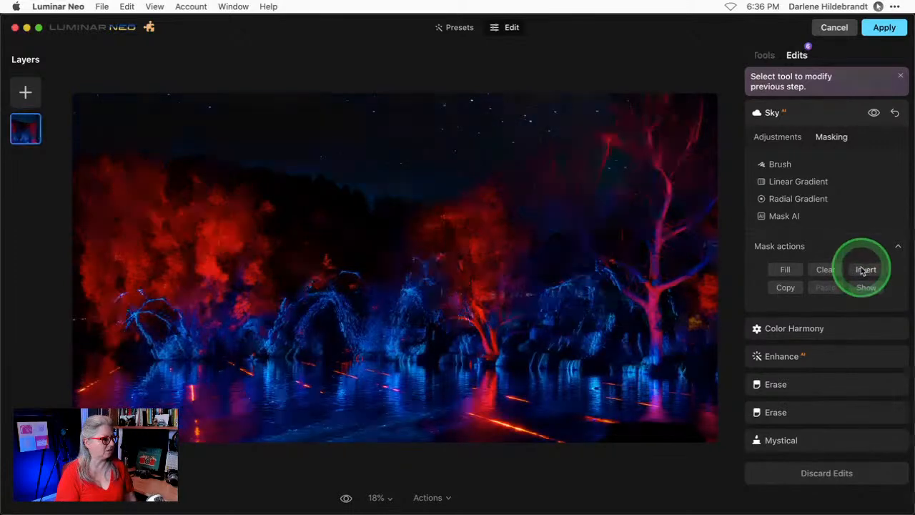
Compare the image with and without the masked sky, collapse the Sky edit, and apply all edits to return to Photoshop
{"action": "left_click", "coordinate": [874, 114]}
{"action": "left_click", "coordinate": [874, 114]}
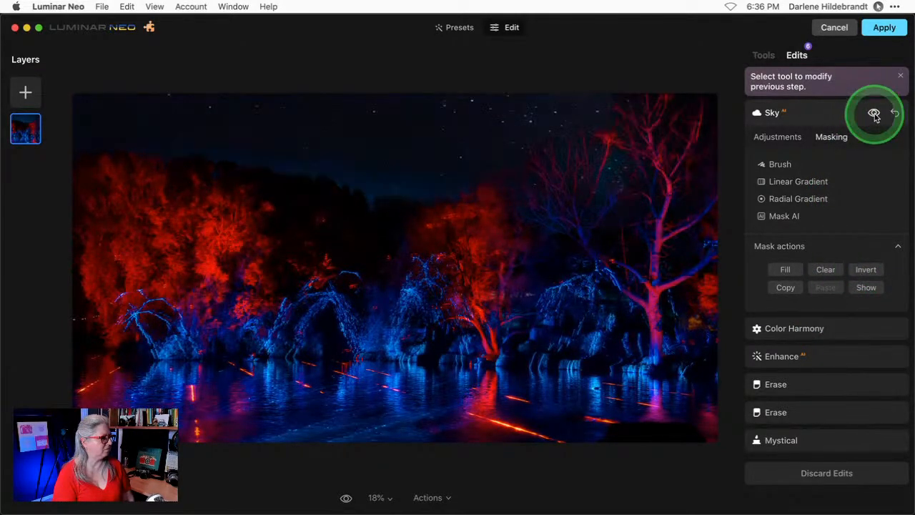
{"action": "left_click", "coordinate": [840, 107]}
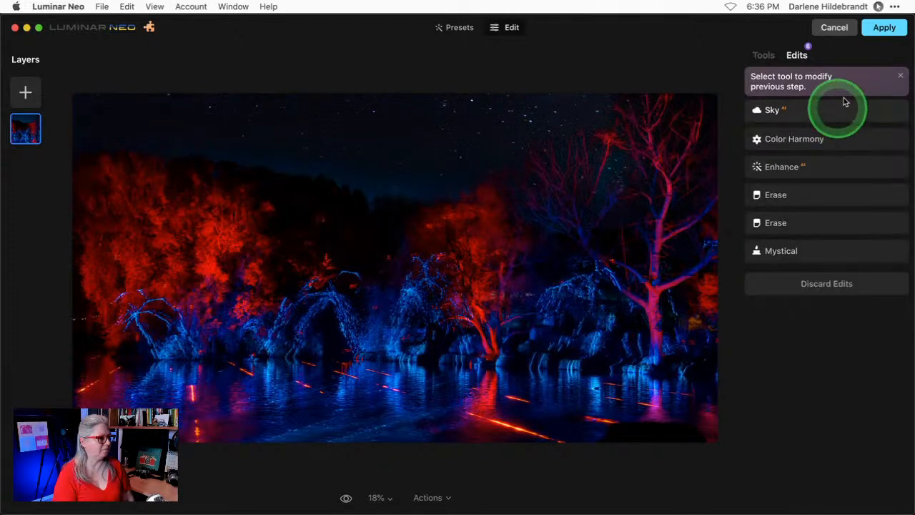
{"action": "left_click", "coordinate": [882, 33]}
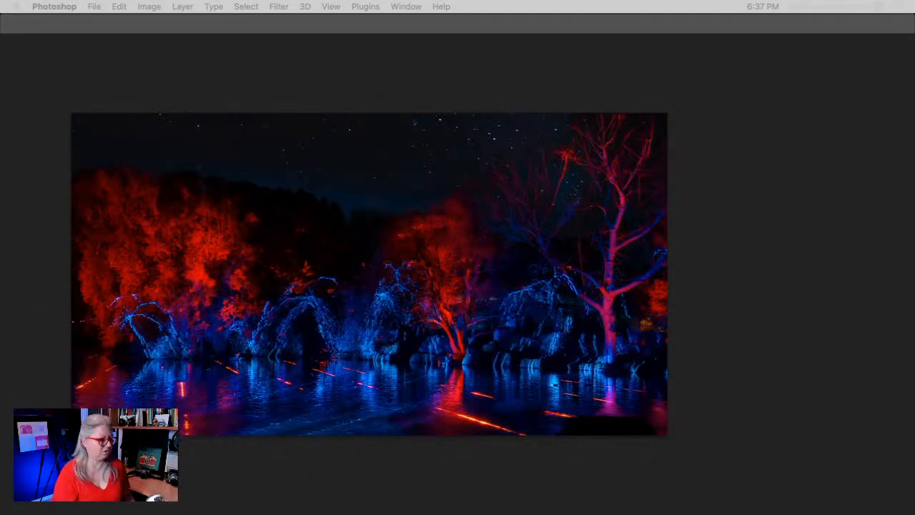
Show the hidden panels and switch to the Hand tool over the image
{"action": "key", "text": "Tab"}
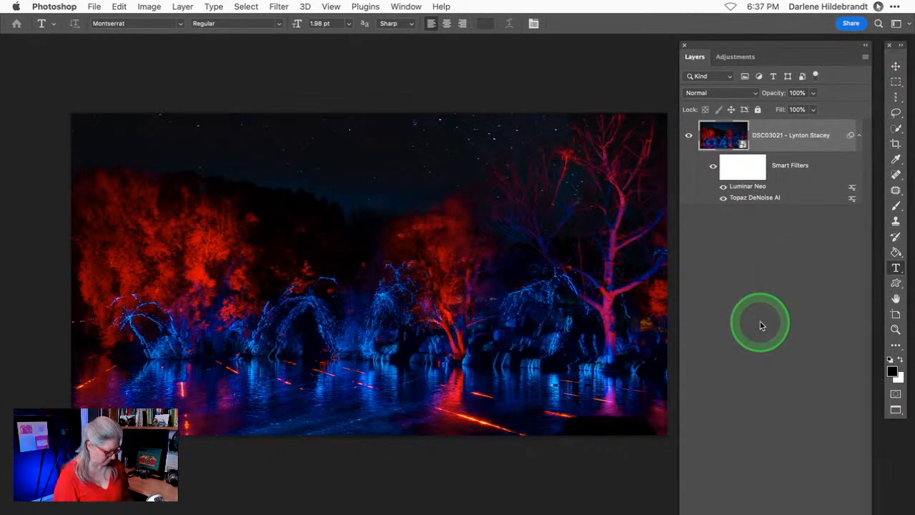
{"action": "key", "text": "h"}
{"action": "left_click", "coordinate": [485, 307]}
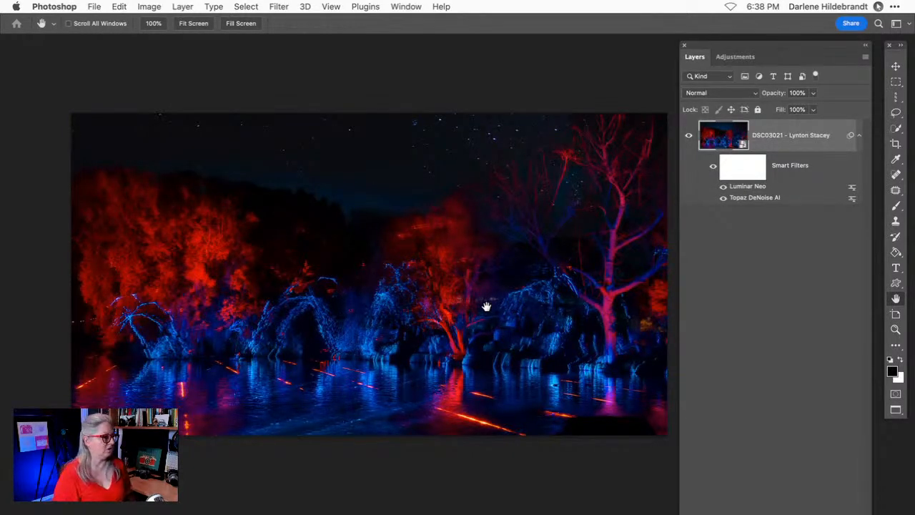
Create a new empty layer named "retouching" above the smart object
{"action": "left_click", "coordinate": [865, 57]}
{"action": "left_click", "coordinate": [772, 43]}
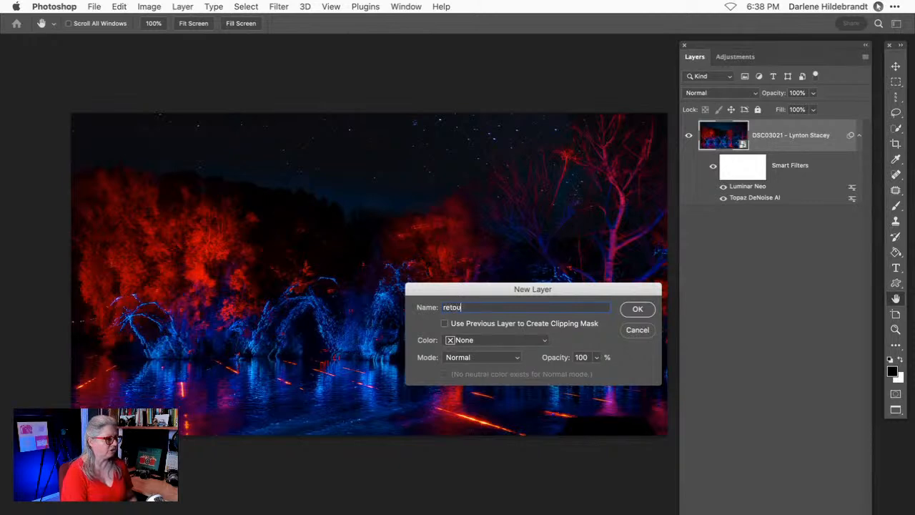
{"action": "type", "text": "retouching"}
{"action": "key", "text": "Return"}
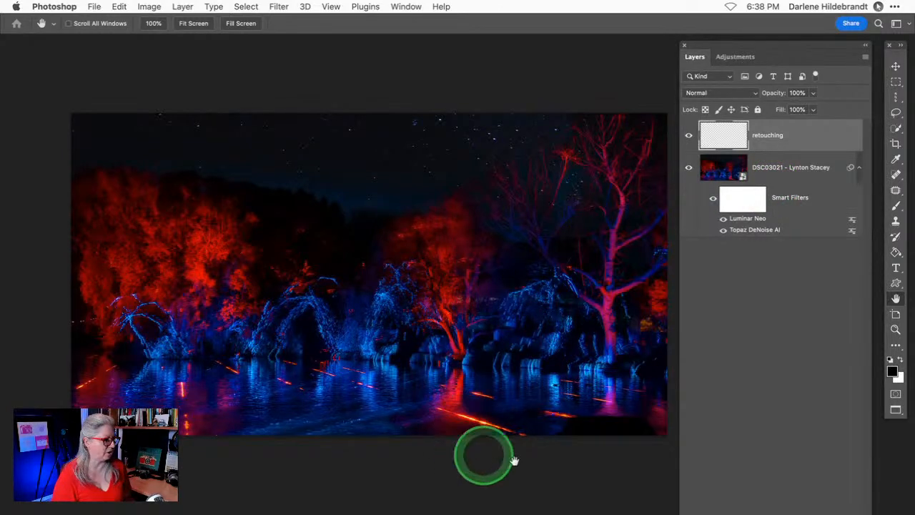
Set up the Clone Stamp with Multiply mode and a 100 px brush for retouching the red streaks on the water
{"action": "left_click", "coordinate": [477, 393]}
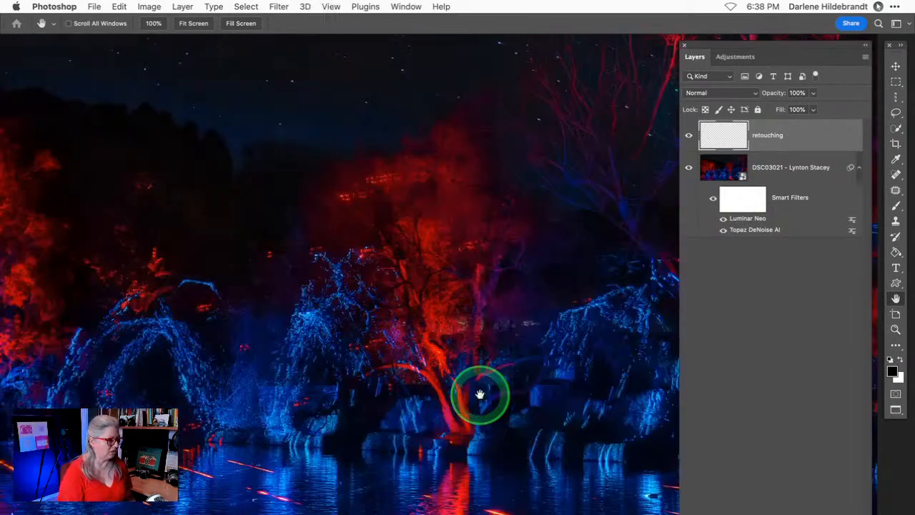
{"action": "scroll", "coordinate": [419, 277], "scroll_direction": "down", "scroll_amount": 5}
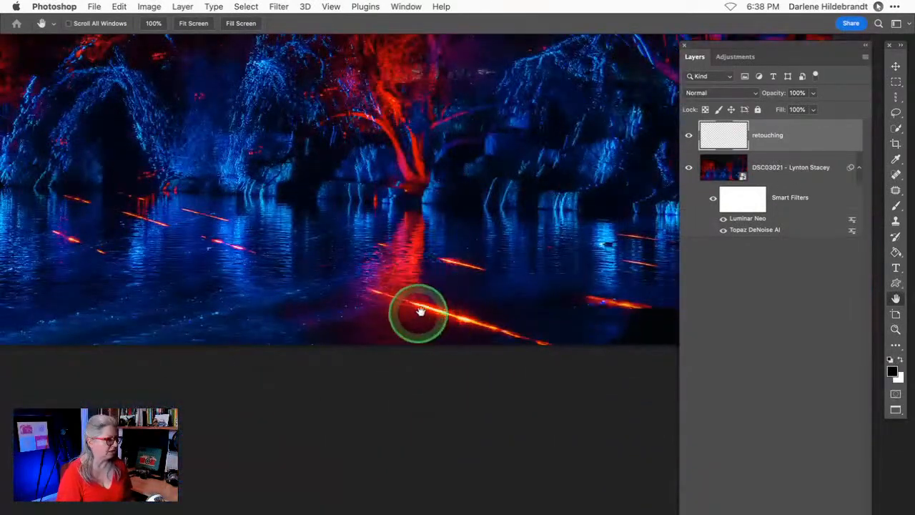
{"action": "scroll", "coordinate": [453, 325], "scroll_direction": "up", "scroll_amount": 1}
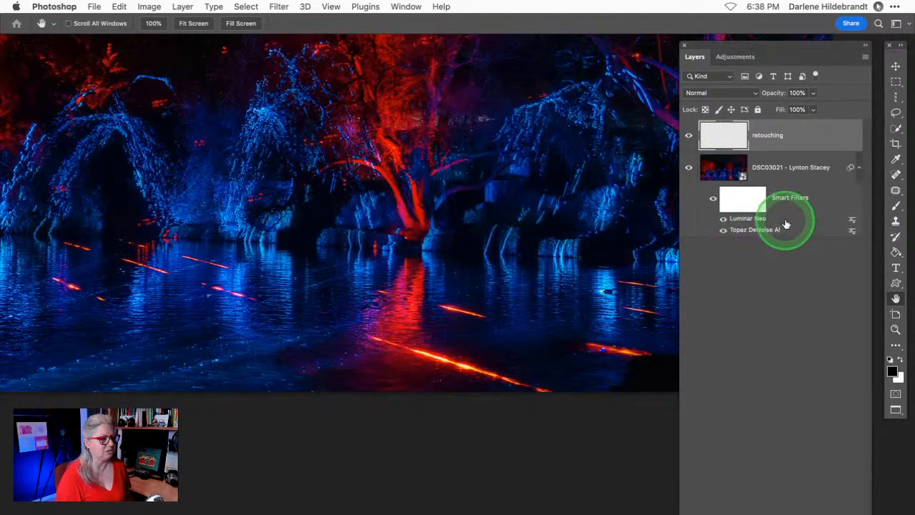
{"action": "key", "text": "s"}
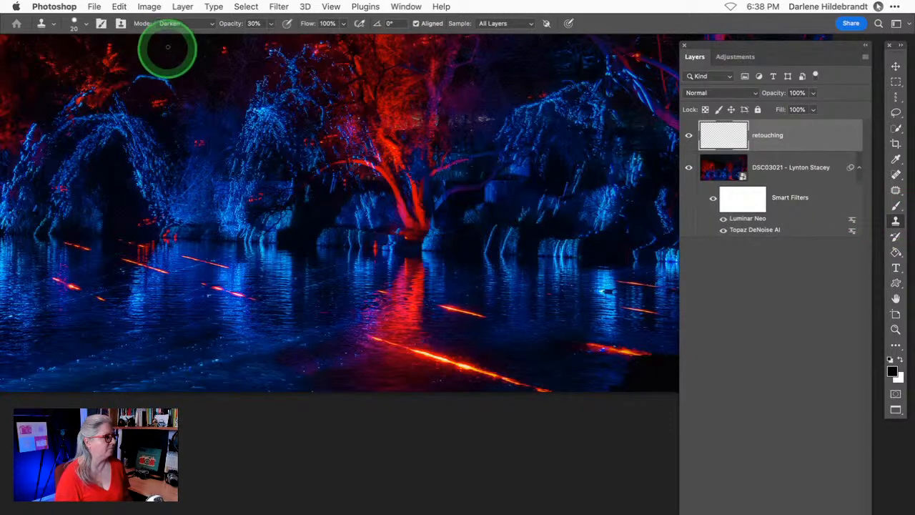
{"action": "left_click", "coordinate": [177, 23]}
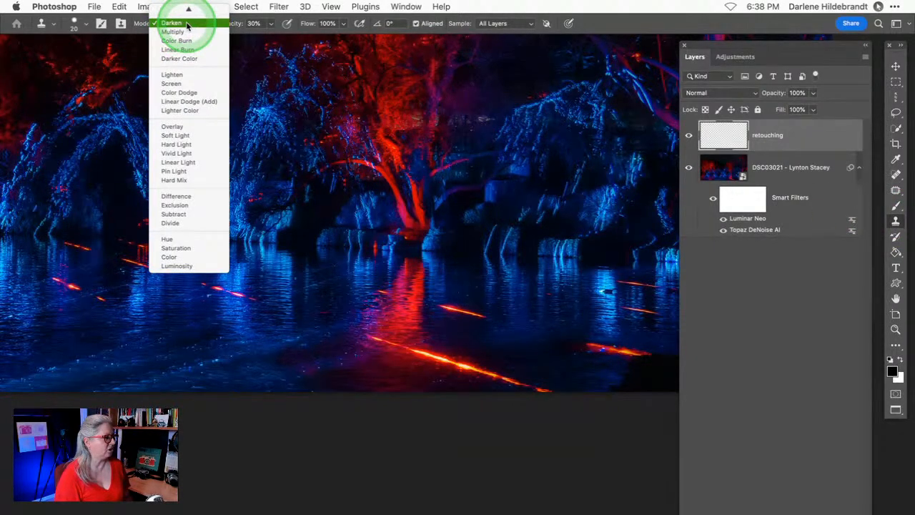
{"action": "left_click", "coordinate": [186, 25]}
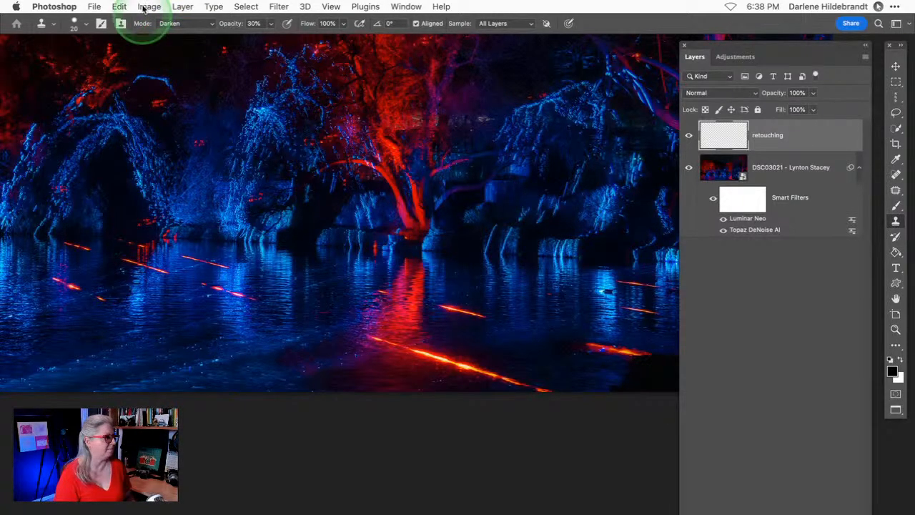
{"action": "left_click", "coordinate": [178, 24]}
{"action": "left_click", "coordinate": [179, 34]}
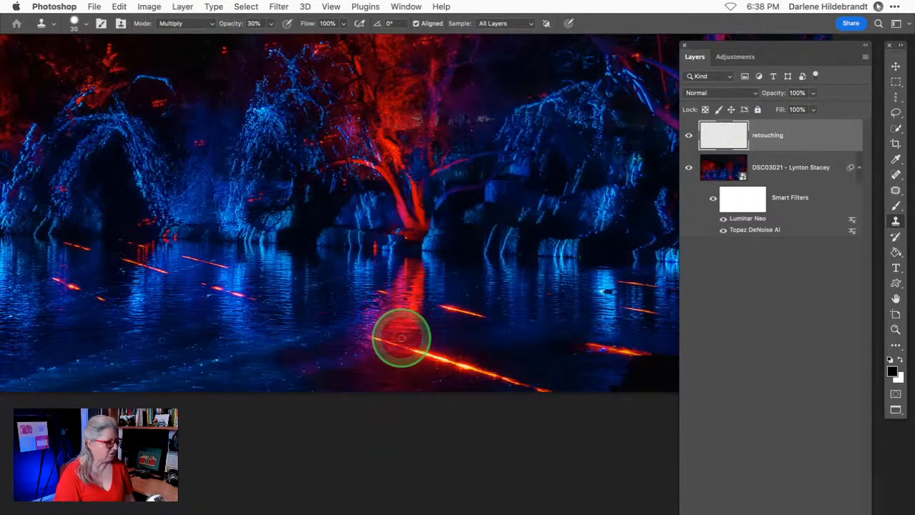
{"action": "key", "text": "super+plus"}
{"action": "scroll", "coordinate": [401, 339], "scroll_direction": "right", "scroll_amount": 3}
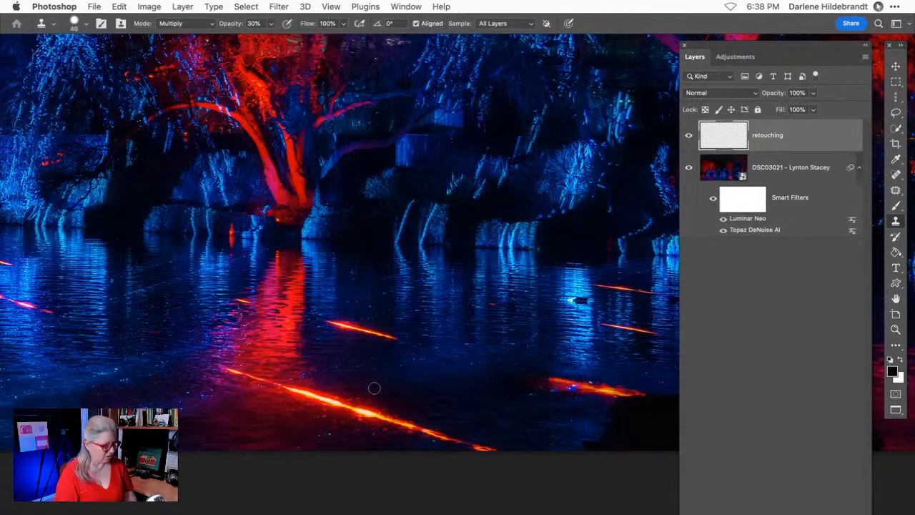
{"action": "key", "text": "bracketright"}
{"action": "key", "text": "bracketright"}
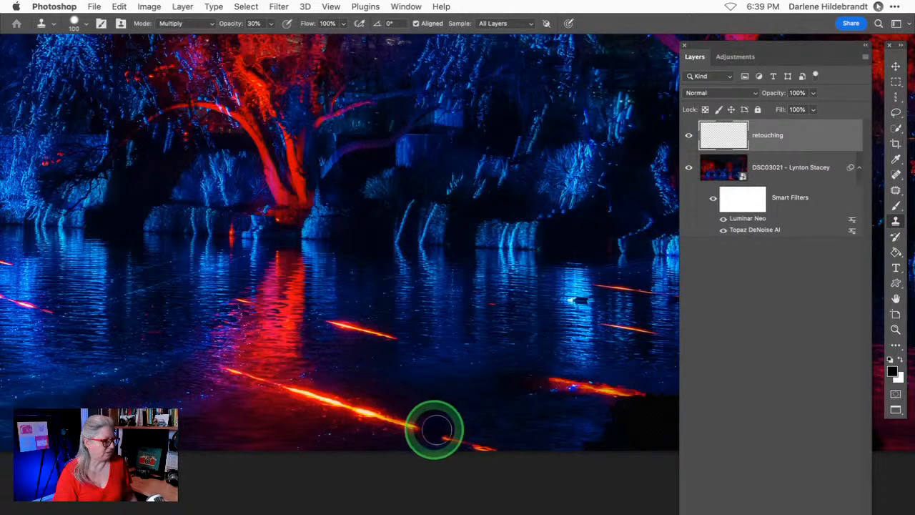
Try cloning dark water over the long red streak in the foreground using the Multiply mode
{"action": "mouse_move", "coordinate": [399, 419]}
{"action": "left_mouse_down"}
{"action": "mouse_move", "coordinate": [489, 446]}
{"action": "mouse_move", "coordinate": [285, 381]}
{"action": "left_mouse_up"}
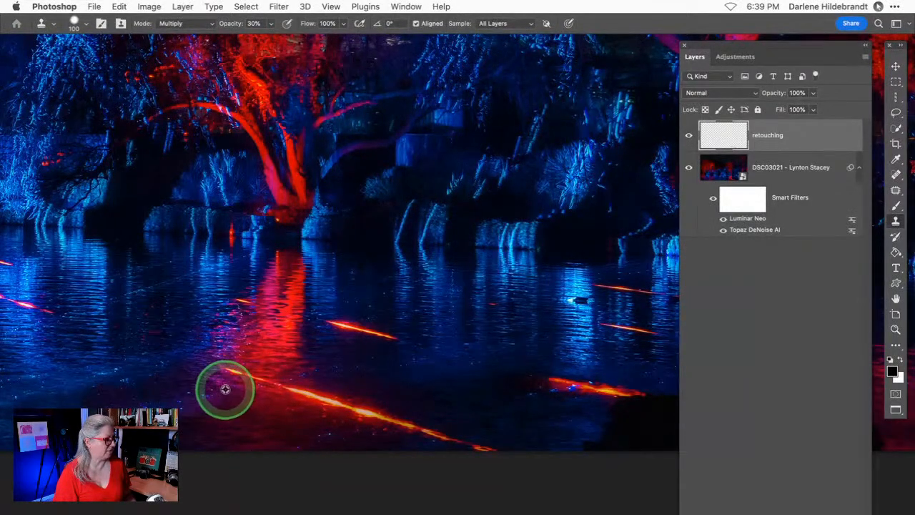
{"action": "left_click_drag", "start_coordinate": [229, 371], "coordinate": [495, 458]}
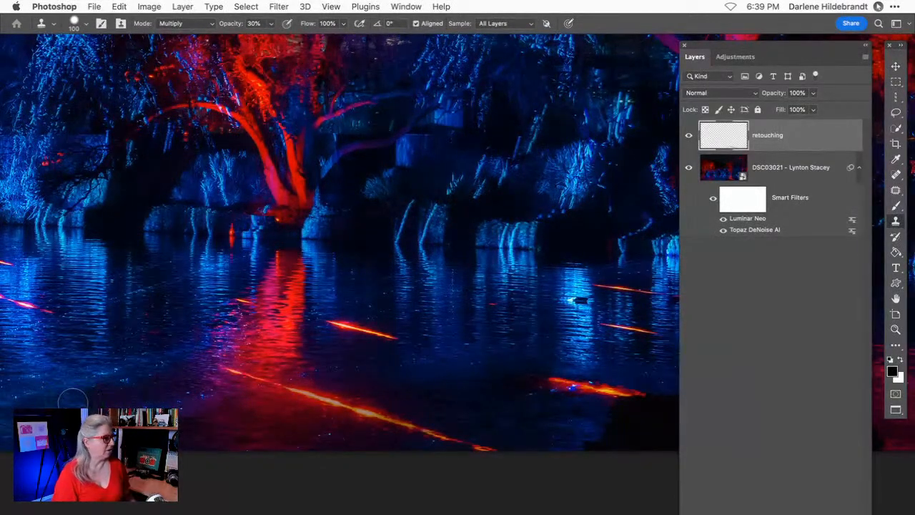
{"action": "left_click_drag", "start_coordinate": [100, 401], "coordinate": [54, 389]}
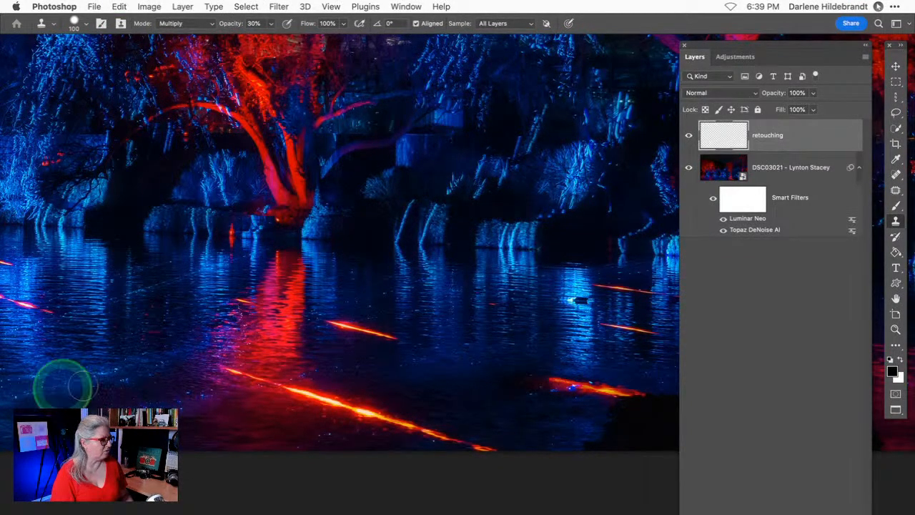
Switch the Clone Stamp to Normal mode and try cloning water near the long red streak
{"action": "left_click", "coordinate": [175, 23]}
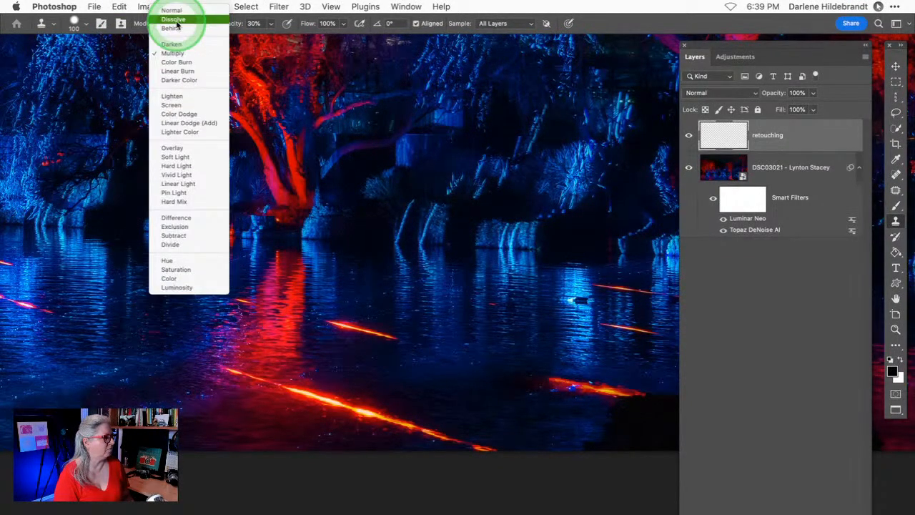
{"action": "left_click", "coordinate": [176, 13]}
{"action": "mouse_move", "coordinate": [384, 388]}
{"action": "left_mouse_down"}
{"action": "mouse_move", "coordinate": [375, 412]}
{"action": "mouse_move", "coordinate": [491, 445]}
{"action": "mouse_move", "coordinate": [294, 388]}
{"action": "mouse_move", "coordinate": [332, 436]}
{"action": "mouse_move", "coordinate": [249, 407]}
{"action": "mouse_move", "coordinate": [227, 384]}
{"action": "mouse_move", "coordinate": [221, 392]}
{"action": "mouse_move", "coordinate": [228, 371]}
{"action": "mouse_move", "coordinate": [511, 447]}
{"action": "mouse_move", "coordinate": [122, 392]}
{"action": "mouse_move", "coordinate": [149, 410]}
{"action": "mouse_move", "coordinate": [453, 399]}
{"action": "mouse_move", "coordinate": [475, 423]}
{"action": "mouse_move", "coordinate": [509, 429]}
{"action": "mouse_move", "coordinate": [413, 388]}
{"action": "mouse_move", "coordinate": [372, 445]}
{"action": "mouse_move", "coordinate": [391, 440]}
{"action": "mouse_move", "coordinate": [395, 450]}
{"action": "mouse_move", "coordinate": [450, 428]}
{"action": "mouse_move", "coordinate": [472, 437]}
{"action": "mouse_move", "coordinate": [274, 411]}
{"action": "mouse_move", "coordinate": [297, 393]}
{"action": "mouse_move", "coordinate": [458, 446]}
{"action": "mouse_move", "coordinate": [311, 431]}
{"action": "left_mouse_up"}
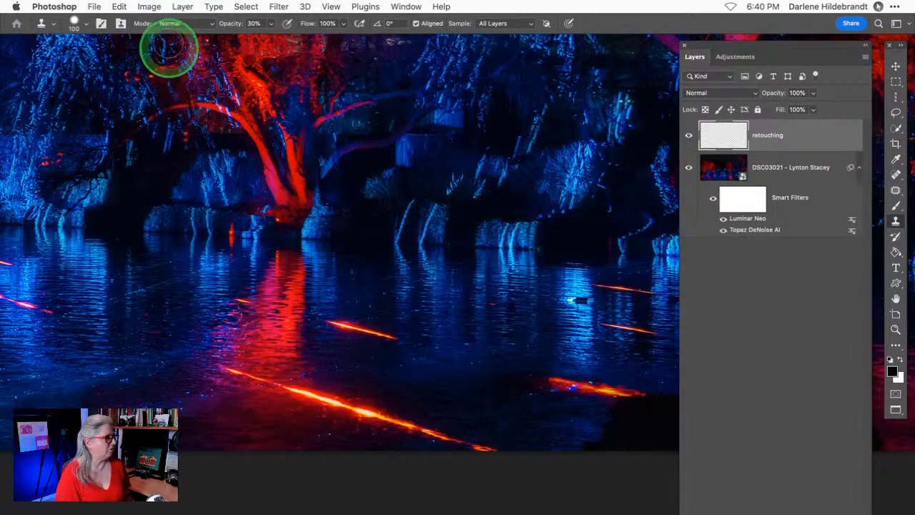
Set the Clone Stamp to Darken, tone down the long red streak with cloned water, and undo the last stray stroke
{"action": "mouse_move", "coordinate": [172, 25]}
{"action": "left_mouse_down"}
{"action": "mouse_move", "coordinate": [175, 42]}
{"action": "mouse_move", "coordinate": [164, 31]}
{"action": "mouse_move", "coordinate": [159, 45]}
{"action": "mouse_move", "coordinate": [171, 57]}
{"action": "left_mouse_up"}
{"action": "mouse_move", "coordinate": [419, 379]}
{"action": "left_mouse_down"}
{"action": "mouse_move", "coordinate": [394, 380]}
{"action": "mouse_move", "coordinate": [386, 416]}
{"action": "mouse_move", "coordinate": [504, 446]}
{"action": "mouse_move", "coordinate": [311, 387]}
{"action": "mouse_move", "coordinate": [293, 386]}
{"action": "mouse_move", "coordinate": [342, 421]}
{"action": "mouse_move", "coordinate": [214, 404]}
{"action": "mouse_move", "coordinate": [226, 371]}
{"action": "mouse_move", "coordinate": [482, 447]}
{"action": "mouse_move", "coordinate": [367, 352]}
{"action": "mouse_move", "coordinate": [372, 331]}
{"action": "mouse_move", "coordinate": [362, 331]}
{"action": "mouse_move", "coordinate": [371, 331]}
{"action": "mouse_move", "coordinate": [341, 286]}
{"action": "mouse_move", "coordinate": [435, 374]}
{"action": "left_mouse_up"}
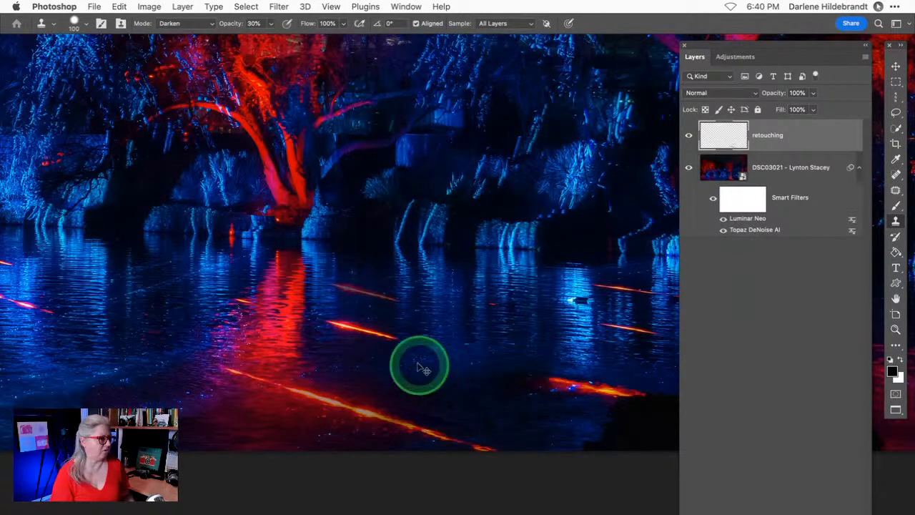
{"action": "key", "text": "super+z"}
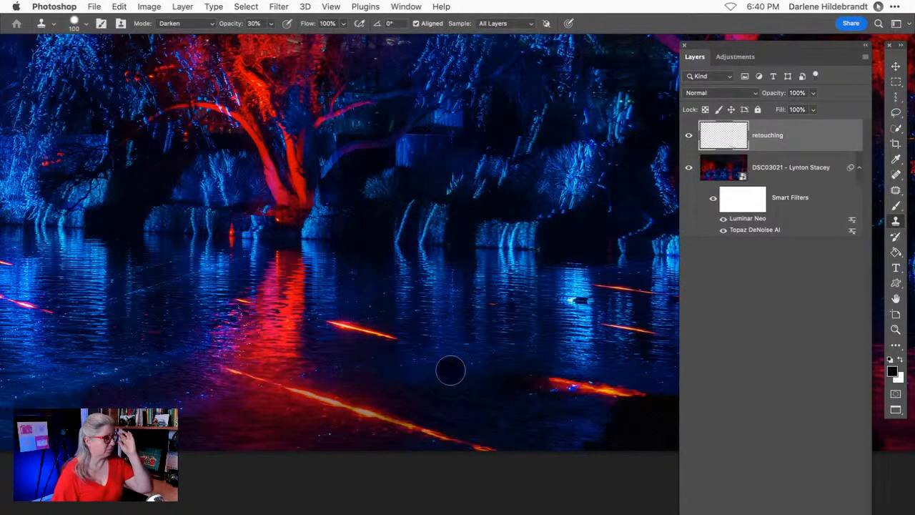
{"action": "mouse_move", "coordinate": [450, 369]}
{"action": "left_mouse_down"}
{"action": "mouse_move", "coordinate": [388, 343]}
{"action": "mouse_move", "coordinate": [357, 302]}
{"action": "mouse_move", "coordinate": [449, 388]}
{"action": "mouse_move", "coordinate": [556, 421]}
{"action": "mouse_move", "coordinate": [541, 379]}
{"action": "mouse_move", "coordinate": [558, 362]}
{"action": "mouse_move", "coordinate": [555, 375]}
{"action": "mouse_move", "coordinate": [639, 393]}
{"action": "mouse_move", "coordinate": [381, 325]}
{"action": "left_mouse_up"}
Examine the light streaks, reflections and black foreground patch across the whole width of the water
{"action": "key", "text": "super+0"}
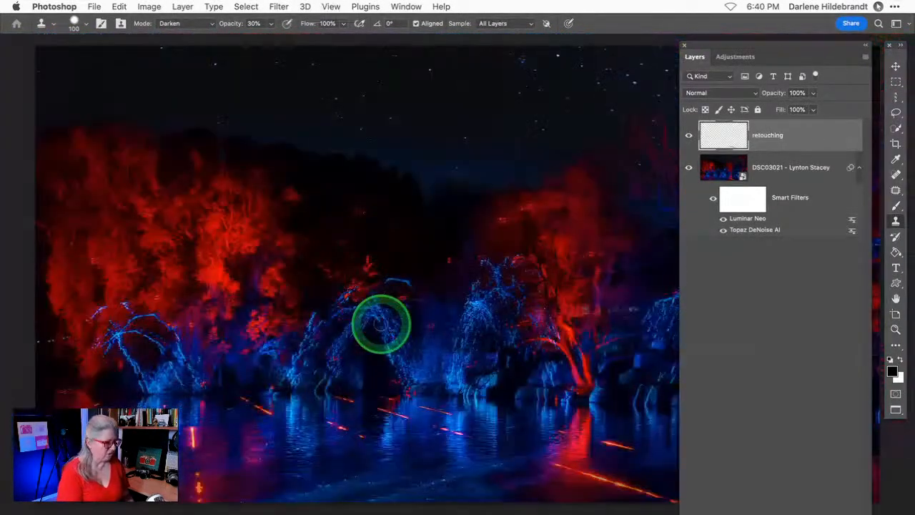
{"action": "scroll", "coordinate": [381, 328], "scroll_direction": "right", "scroll_amount": 5}
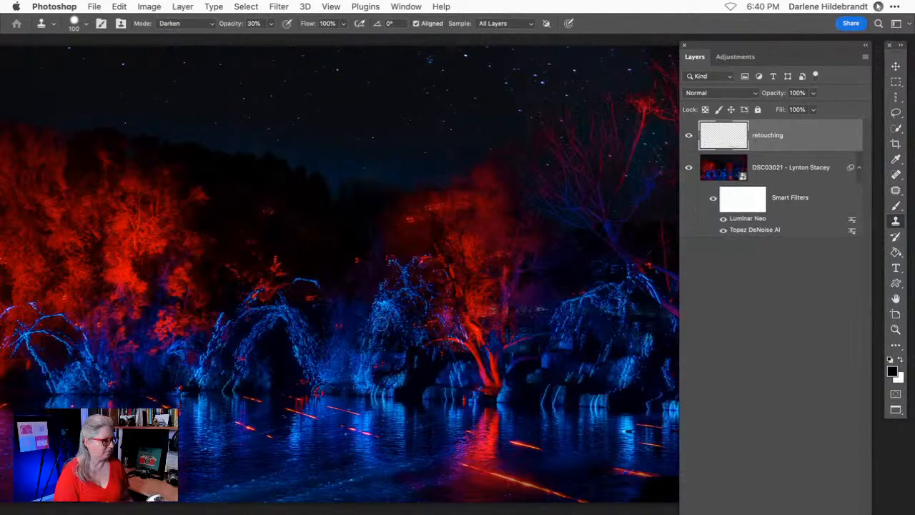
{"action": "scroll", "coordinate": [381, 325], "scroll_direction": "right", "scroll_amount": 3}
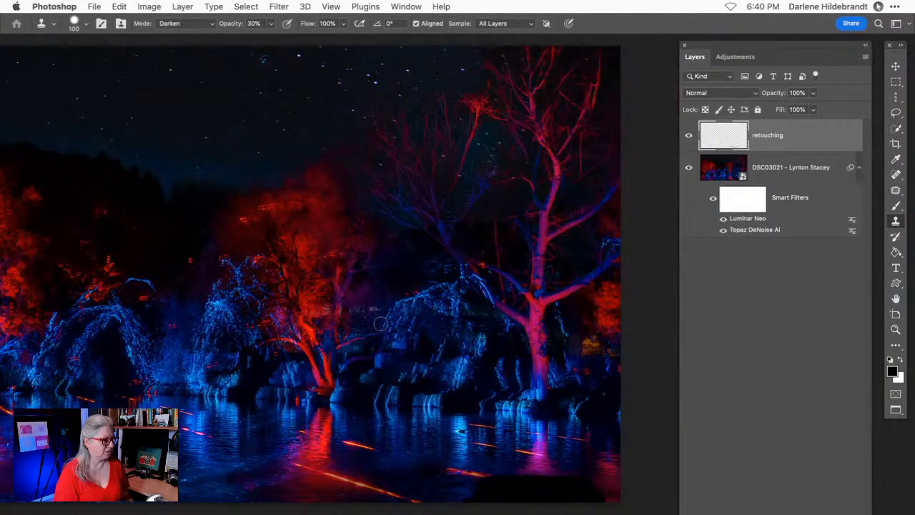
{"action": "scroll", "coordinate": [381, 324], "scroll_direction": "down", "scroll_amount": 4}
{"action": "scroll", "coordinate": [381, 324], "scroll_direction": "left", "scroll_amount": 6}
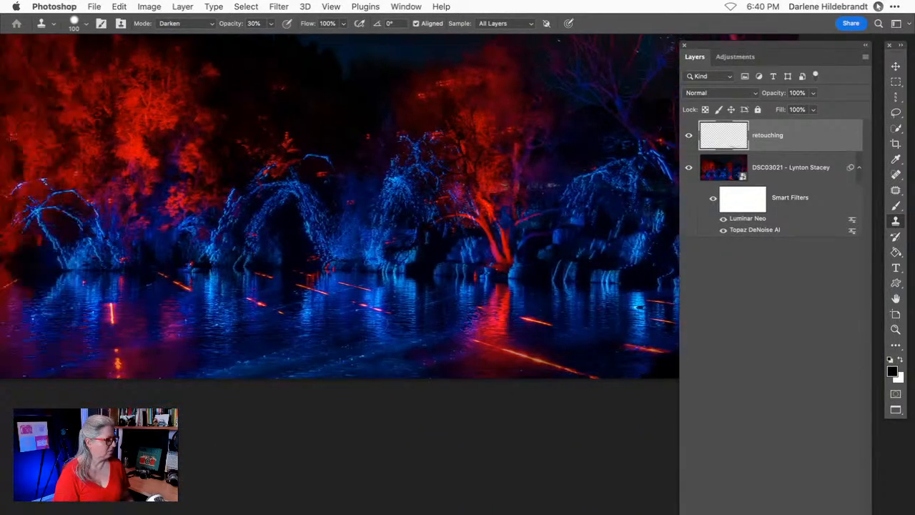
{"action": "scroll", "coordinate": [385, 325], "scroll_direction": "up", "scroll_amount": 1}
{"action": "scroll", "coordinate": [384, 324], "scroll_direction": "left", "scroll_amount": 4}
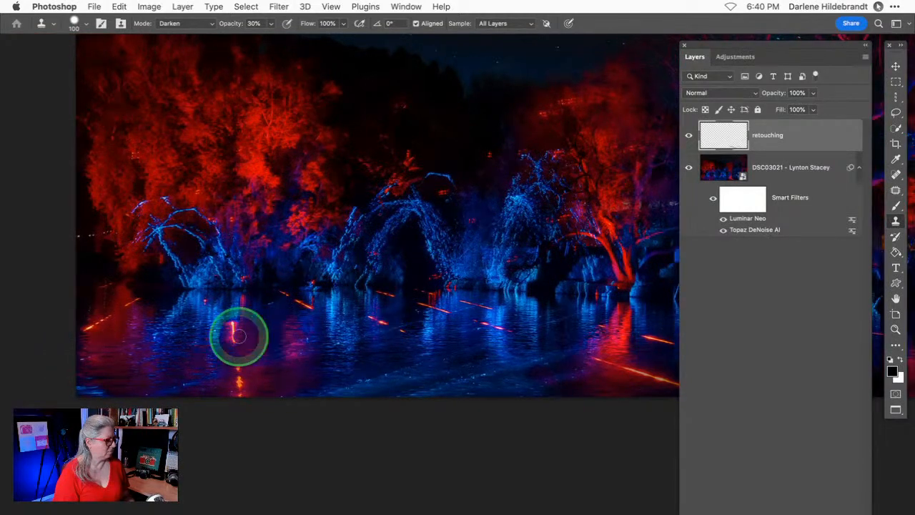
{"action": "key", "text": "super+plus"}
{"action": "key", "text": "super+plus"}
{"action": "scroll", "coordinate": [240, 337], "scroll_direction": "left", "scroll_amount": 3}
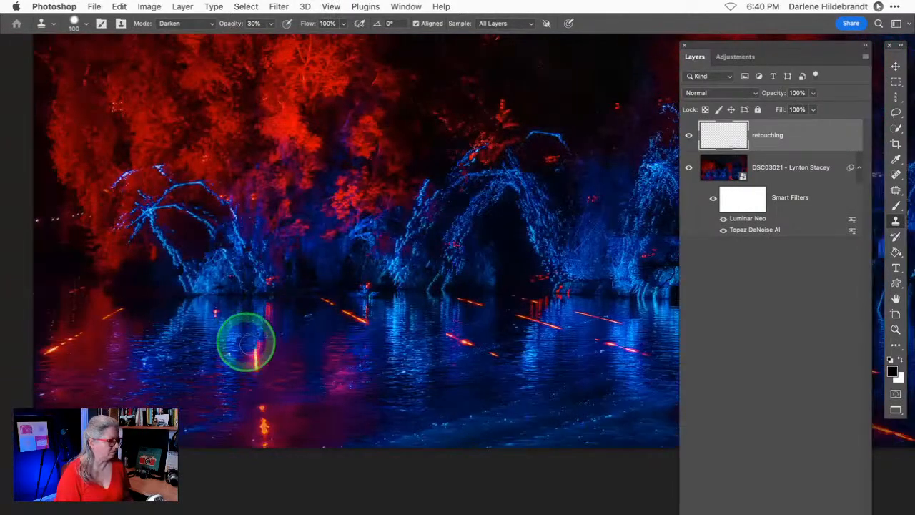
{"action": "key", "text": "super+plus"}
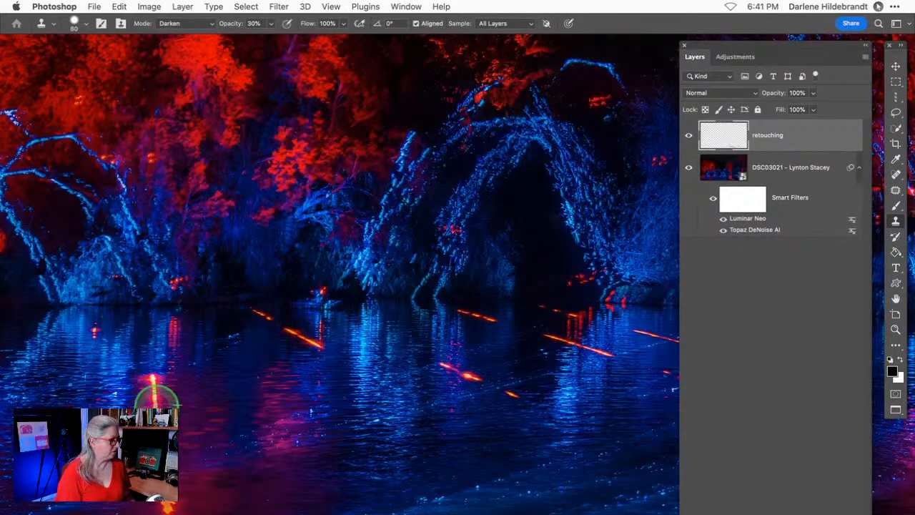
{"action": "scroll", "coordinate": [303, 411], "scroll_direction": "down", "scroll_amount": 3}
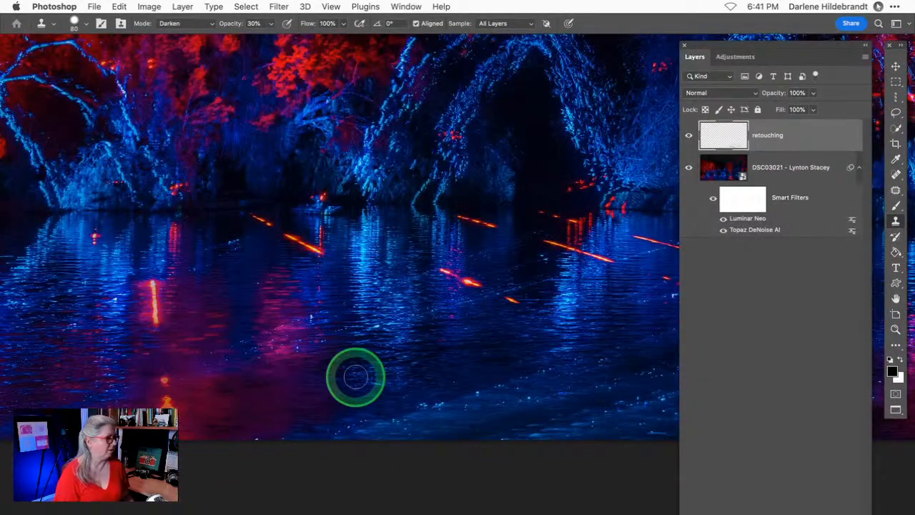
{"action": "scroll", "coordinate": [355, 373], "scroll_direction": "left", "scroll_amount": 5}
{"action": "scroll", "coordinate": [306, 366], "scroll_direction": "left", "scroll_amount": 3}
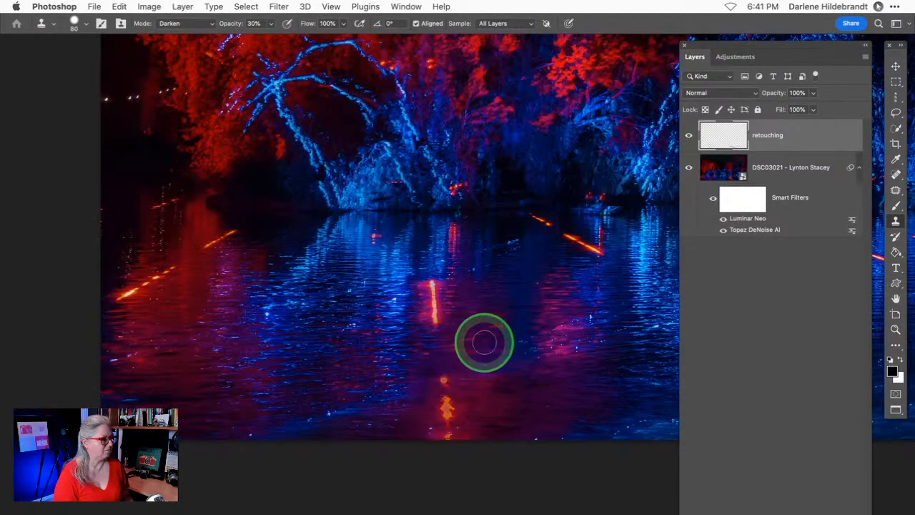
{"action": "scroll", "coordinate": [482, 341], "scroll_direction": "right", "scroll_amount": 5}
{"action": "scroll", "coordinate": [483, 346], "scroll_direction": "right", "scroll_amount": 5}
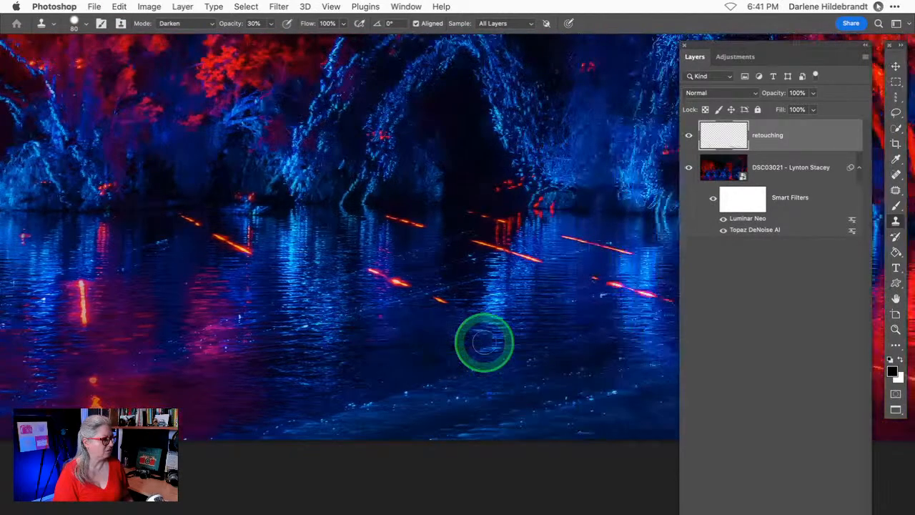
{"action": "scroll", "coordinate": [483, 346], "scroll_direction": "right", "scroll_amount": 6}
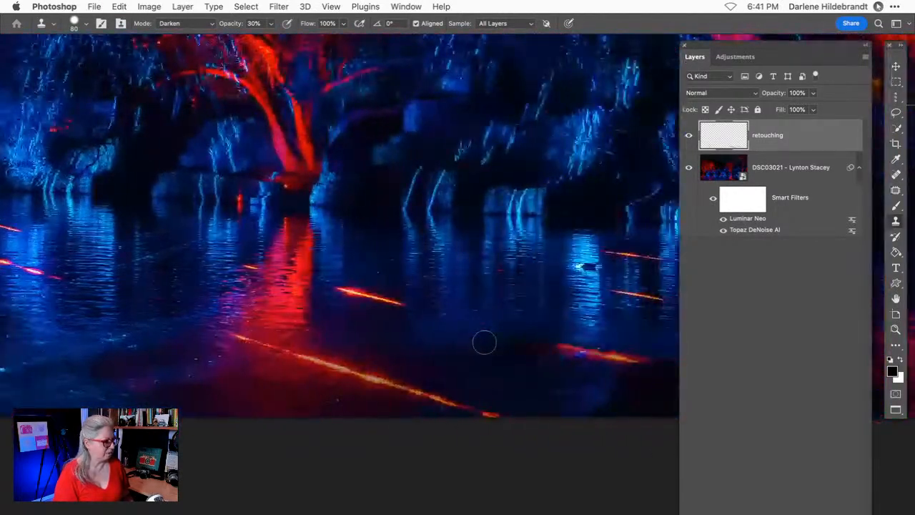
{"action": "scroll", "coordinate": [483, 344], "scroll_direction": "right", "scroll_amount": 3}
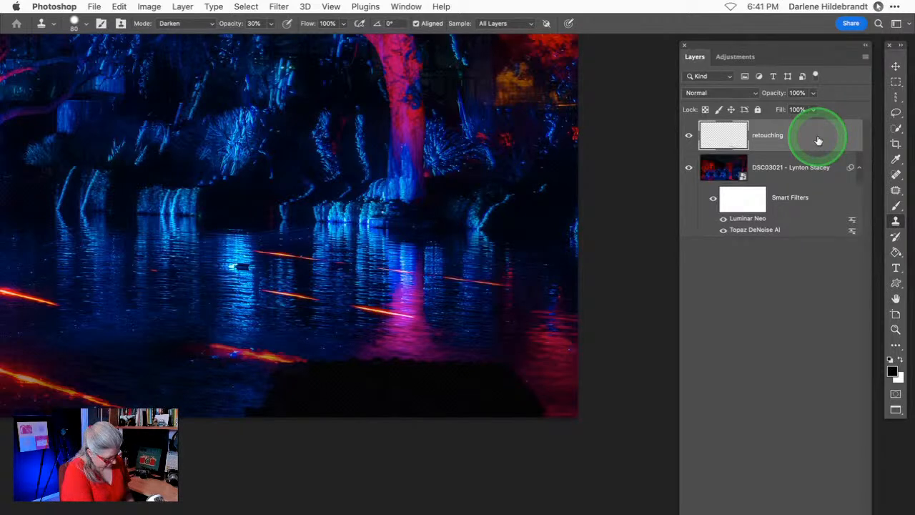
Stamp all visible layers into a new merged layer above the retouching layer
{"action": "key", "text": "super+alt+shift+n"}
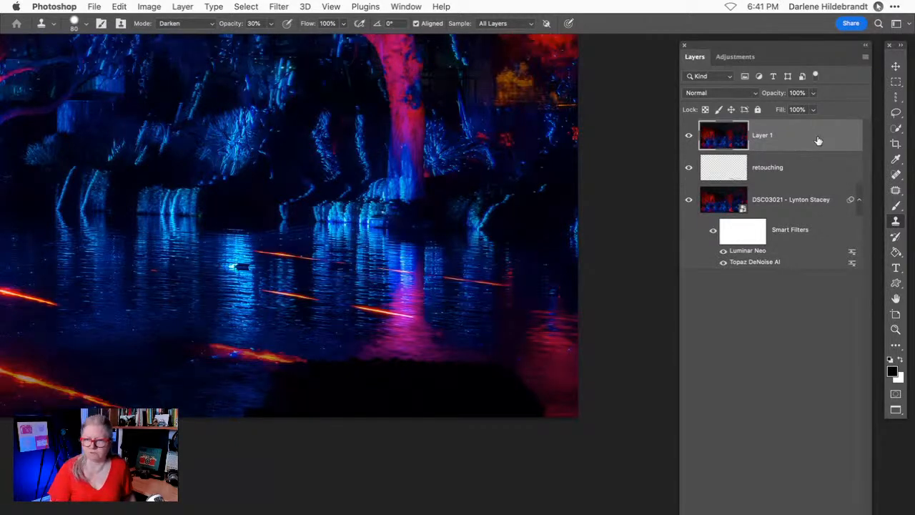
{"action": "left_click", "coordinate": [818, 140]}
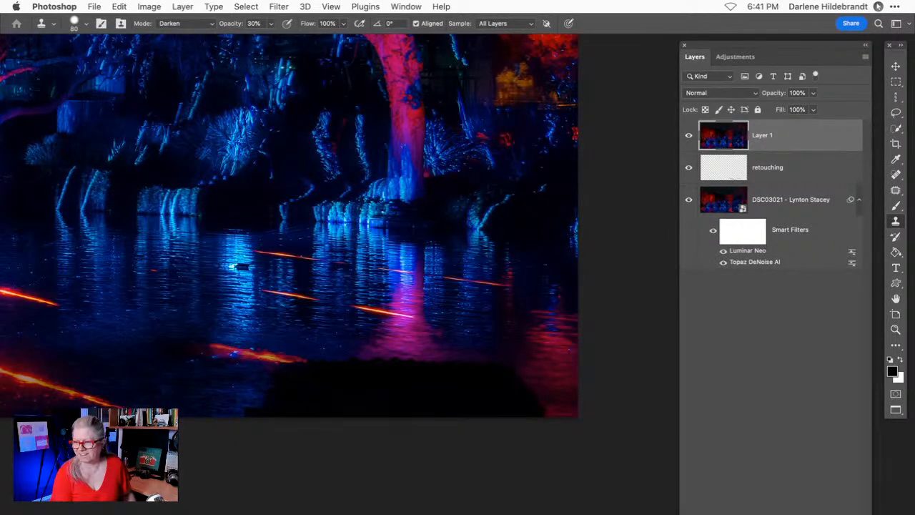
{"action": "key", "text": "Tab"}
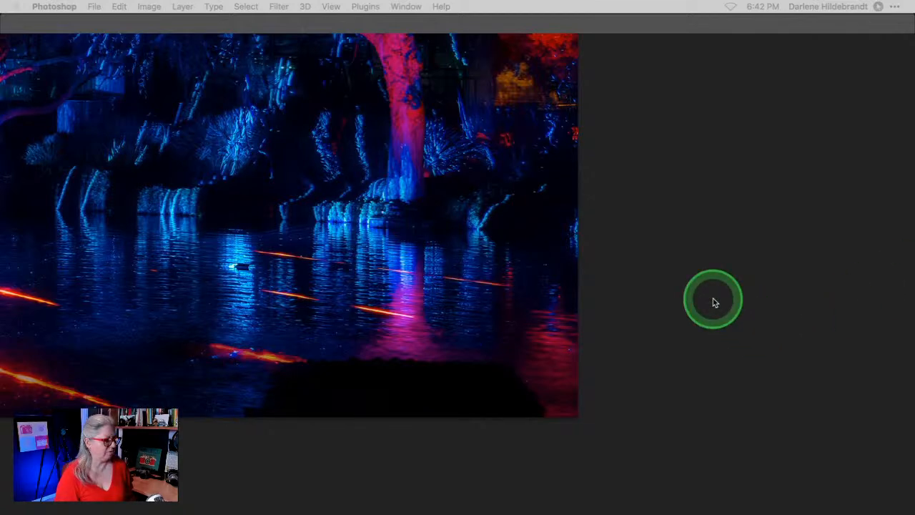
{"action": "key", "text": "Tab"}
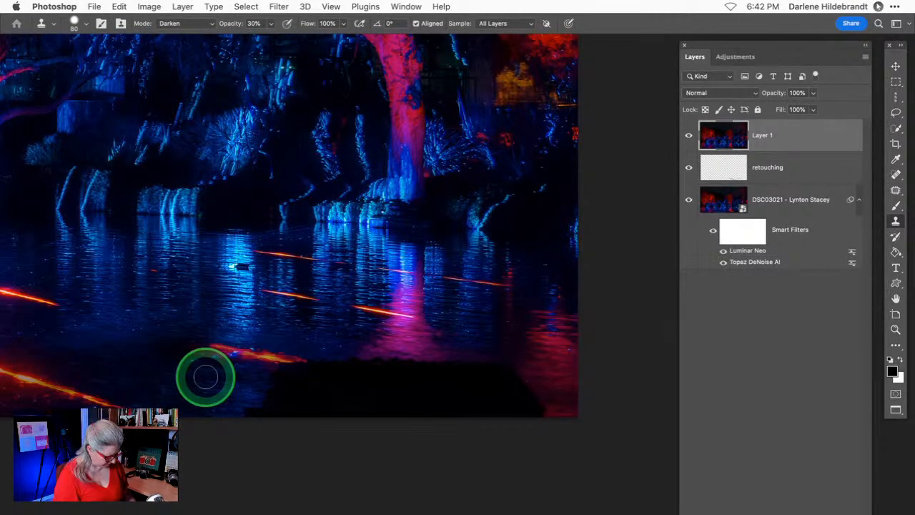
Outline the black patch along the photo's lower edge with a loose Lasso selection
{"action": "key", "text": "l"}
{"action": "mouse_move", "coordinate": [243, 397]}
{"action": "left_mouse_down"}
{"action": "mouse_move", "coordinate": [255, 363]}
{"action": "mouse_move", "coordinate": [309, 350]}
{"action": "mouse_move", "coordinate": [494, 352]}
{"action": "mouse_move", "coordinate": [549, 376]}
{"action": "mouse_move", "coordinate": [564, 412]}
{"action": "mouse_move", "coordinate": [534, 461]}
{"action": "mouse_move", "coordinate": [300, 467]}
{"action": "mouse_move", "coordinate": [213, 462]}
{"action": "mouse_move", "coordinate": [241, 393]}
{"action": "left_mouse_up"}
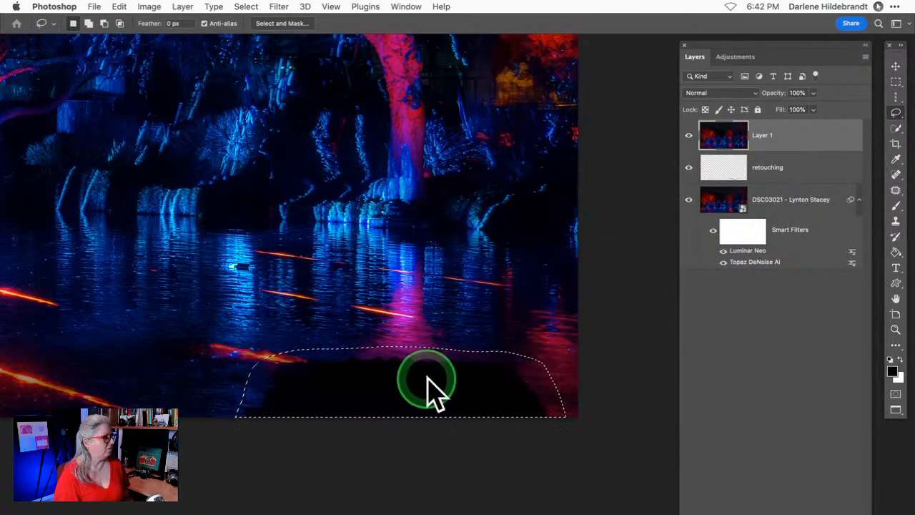
Open Content-Aware Fill for the selected black patch, rearrange its workspace and enlarge the preview to show the filled water
{"action": "left_click", "coordinate": [117, 7]}
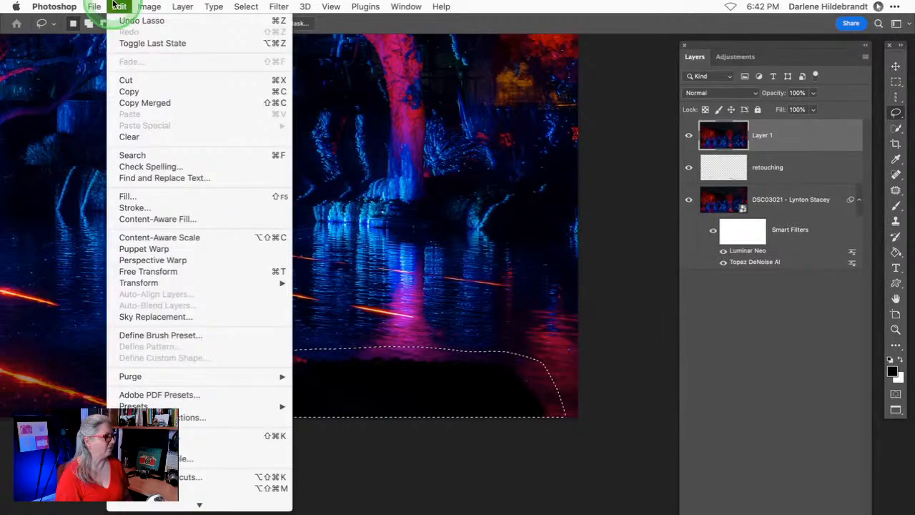
{"action": "mouse_move", "coordinate": [123, 5]}
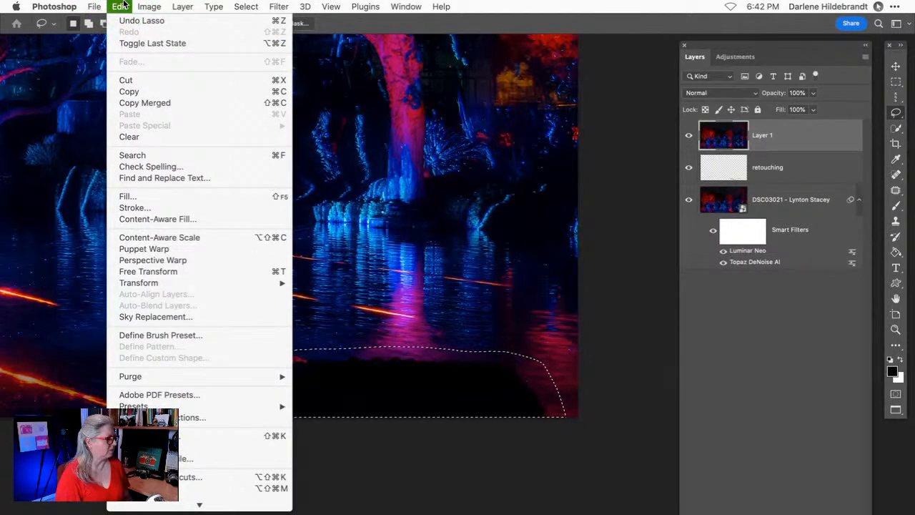
{"action": "left_click", "coordinate": [151, 220]}
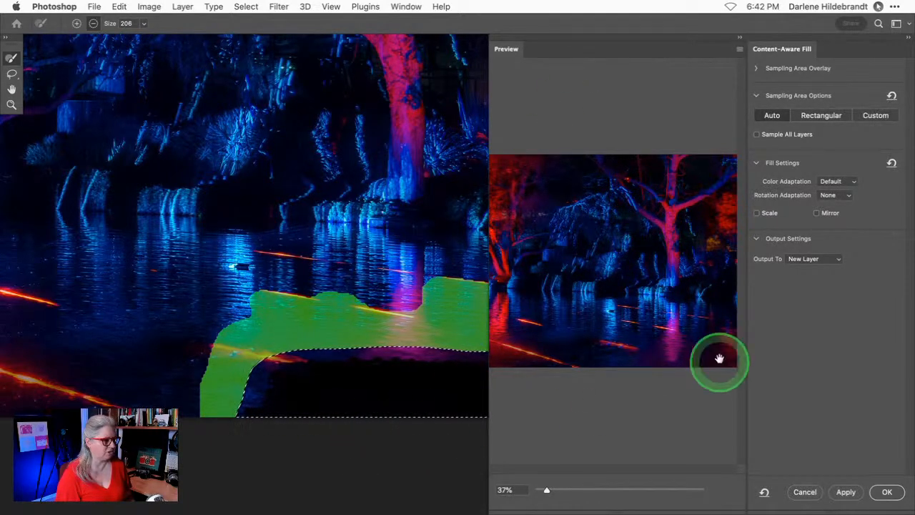
{"action": "left_click_drag", "start_coordinate": [739, 48], "coordinate": [205, 24]}
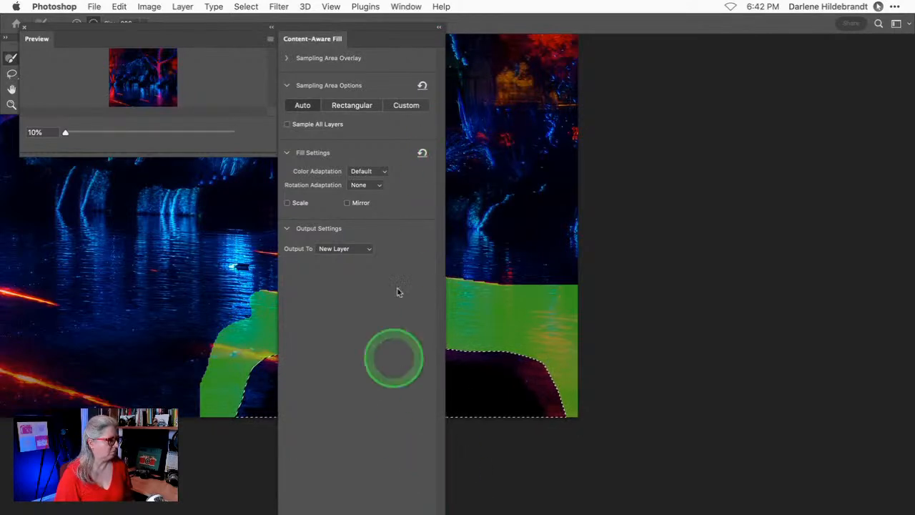
{"action": "left_click_drag", "start_coordinate": [237, 29], "coordinate": [613, 36]}
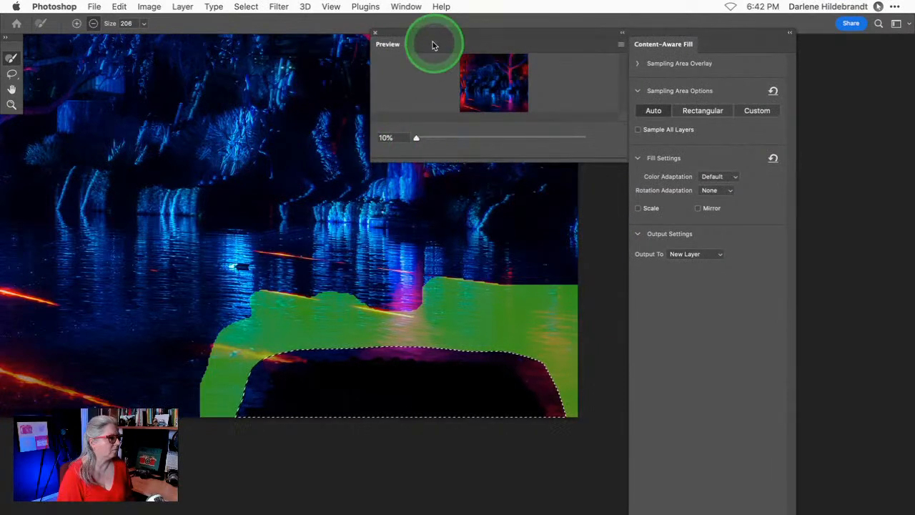
{"action": "left_click_drag", "start_coordinate": [434, 36], "coordinate": [502, 32]}
{"action": "left_click", "coordinate": [672, 331]}
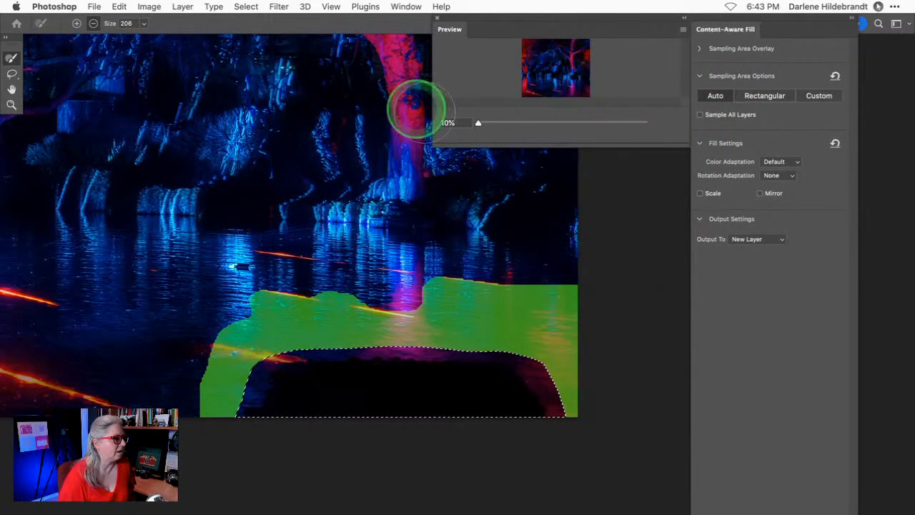
{"action": "left_click_drag", "start_coordinate": [479, 124], "coordinate": [486, 125]}
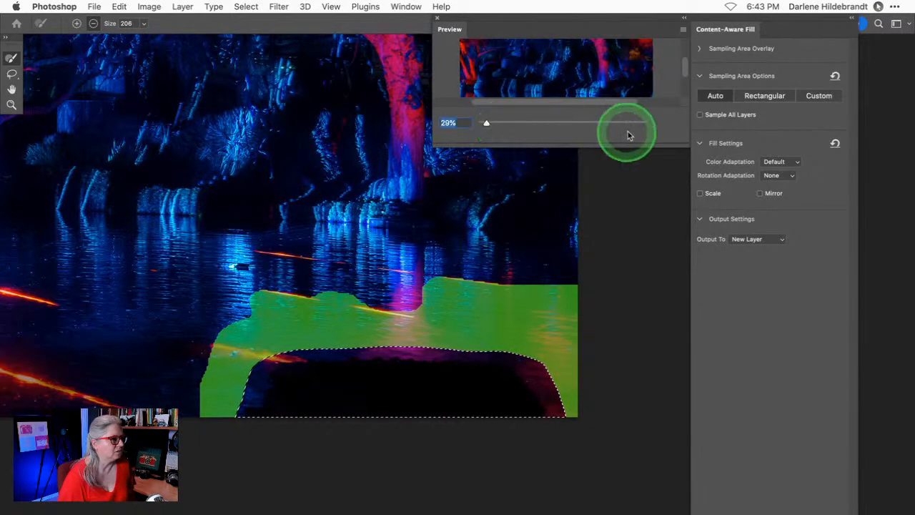
{"action": "left_click_drag", "start_coordinate": [632, 147], "coordinate": [612, 464]}
{"action": "left_click_drag", "start_coordinate": [431, 409], "coordinate": [64, 409]}
{"action": "left_click_drag", "start_coordinate": [509, 279], "coordinate": [686, 390]}
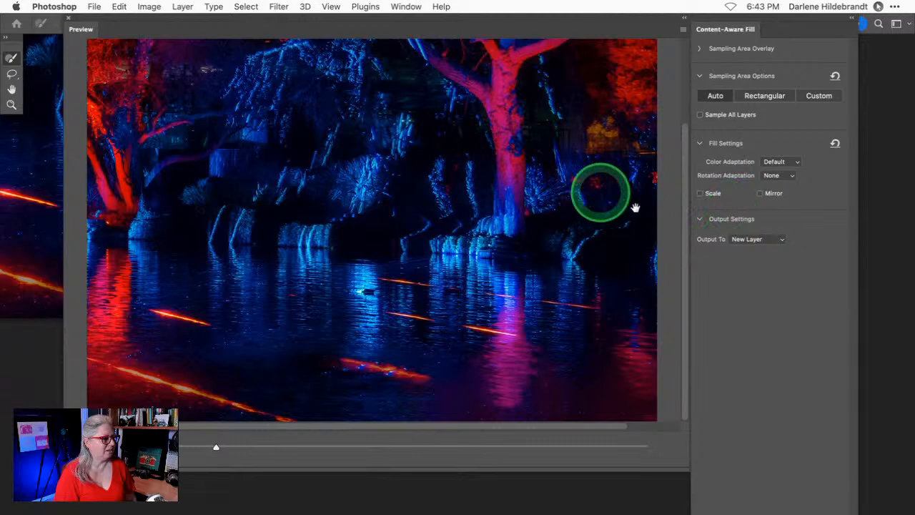
Output the Content-Aware Fill to the current layer, apply it over the black patch, and clear the selection
{"action": "left_click", "coordinate": [751, 248]}
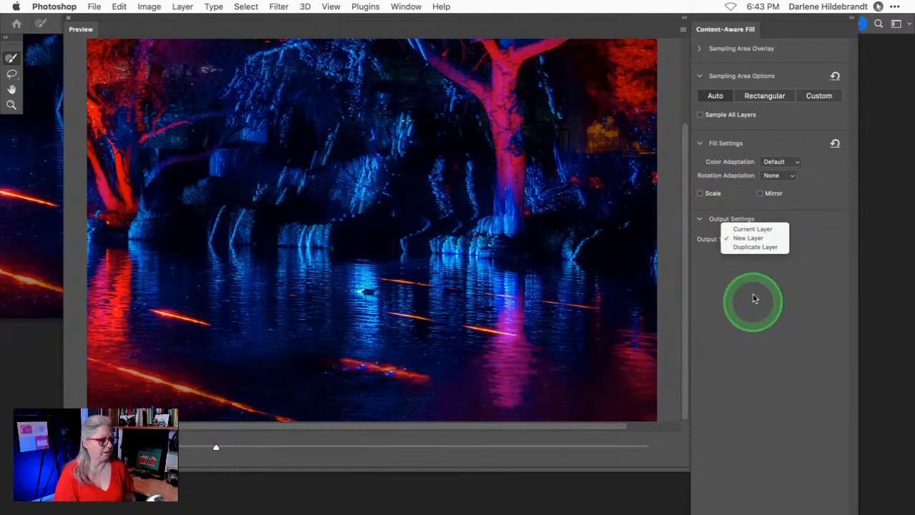
{"action": "left_click", "coordinate": [751, 228]}
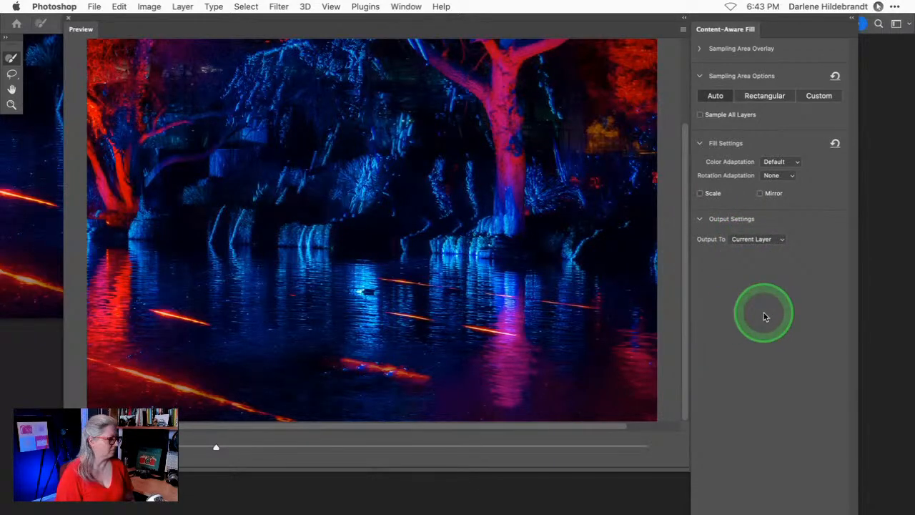
{"action": "left_click_drag", "start_coordinate": [776, 29], "coordinate": [768, 0]}
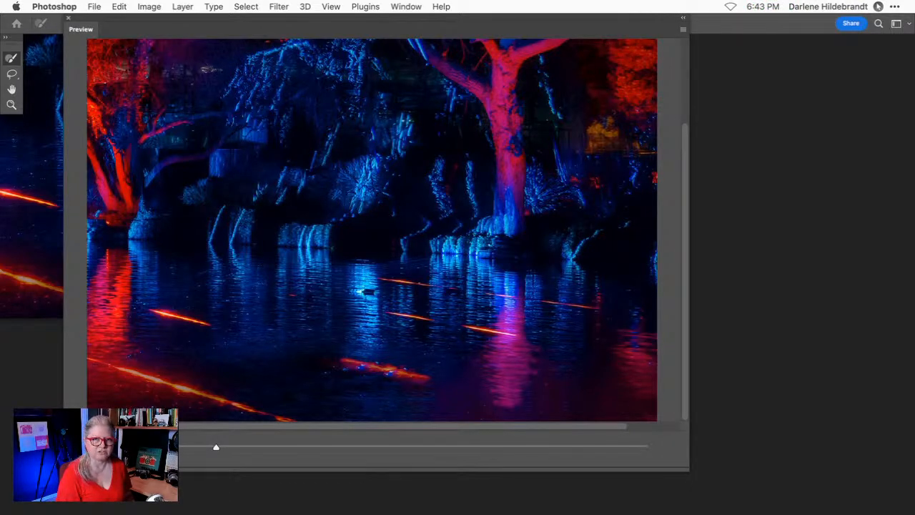
{"action": "left_click_drag", "start_coordinate": [767, 0], "coordinate": [793, 89]}
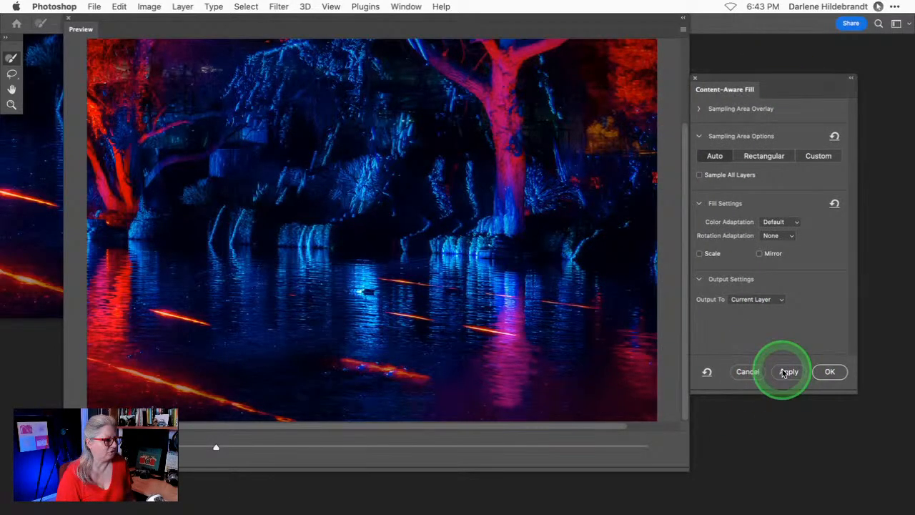
{"action": "left_click", "coordinate": [829, 372]}
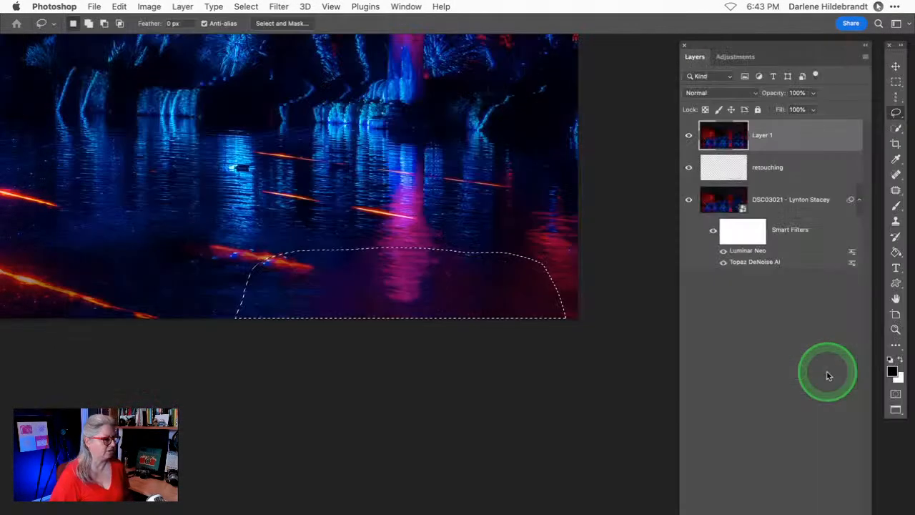
{"action": "left_click", "coordinate": [674, 414]}
{"action": "scroll", "coordinate": [555, 373], "scroll_direction": "left", "scroll_amount": 2}
{"action": "scroll", "coordinate": [555, 372], "scroll_direction": "up", "scroll_amount": 3}
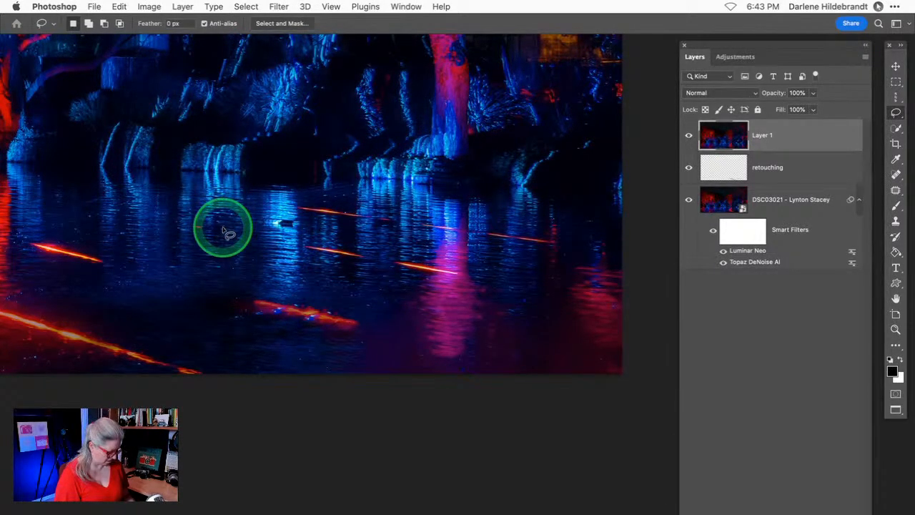
Remove the small duck from the blue reflection with a size 30 Spot Healing Brush
{"action": "key", "text": "s"}
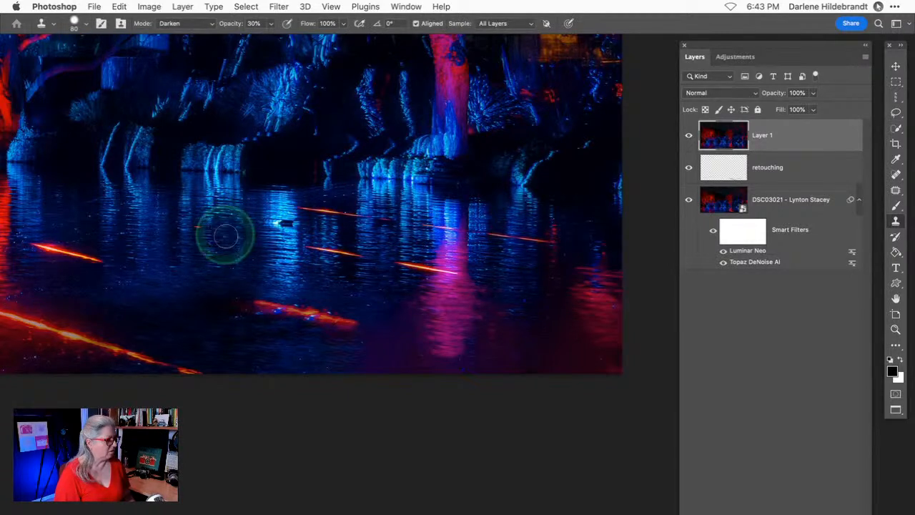
{"action": "left_click", "coordinate": [895, 175]}
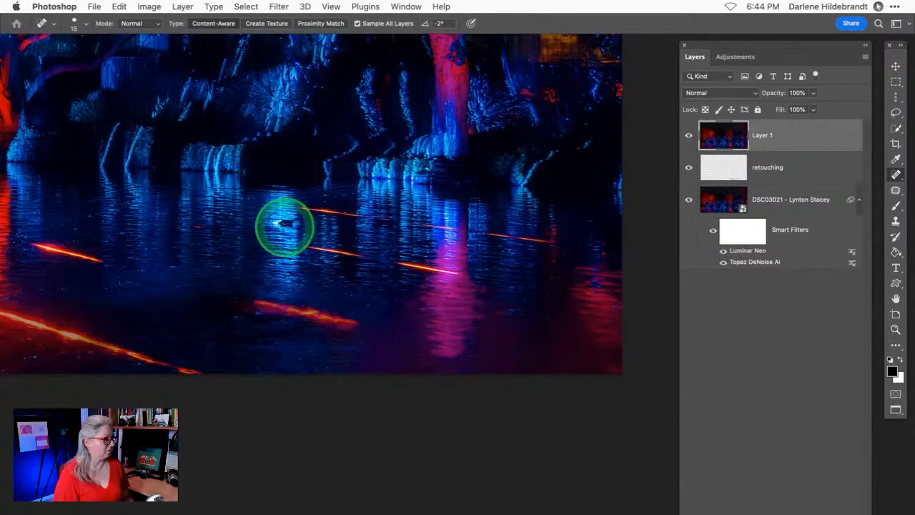
{"action": "left_click_drag", "start_coordinate": [285, 224], "coordinate": [279, 223]}
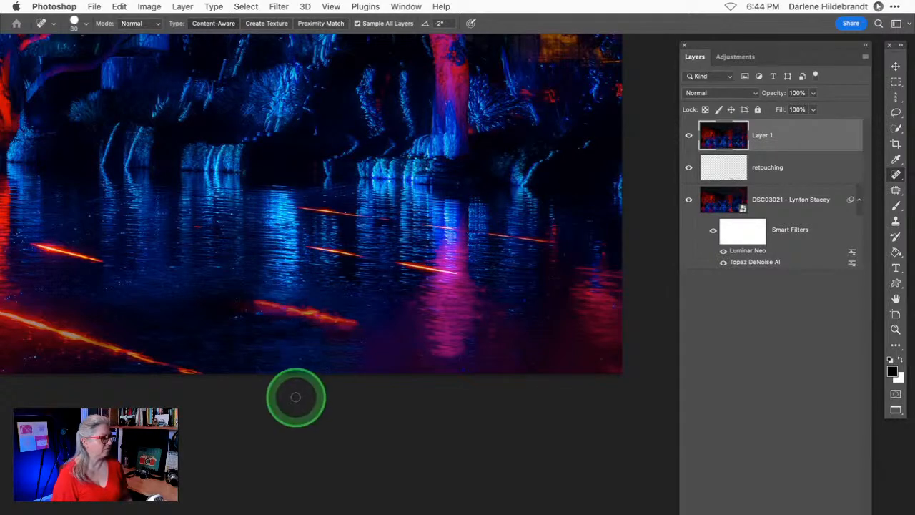
Uncover the whole photo by moving the Layers panel out of the way, and save the retouched document
{"action": "key", "text": "super+0"}
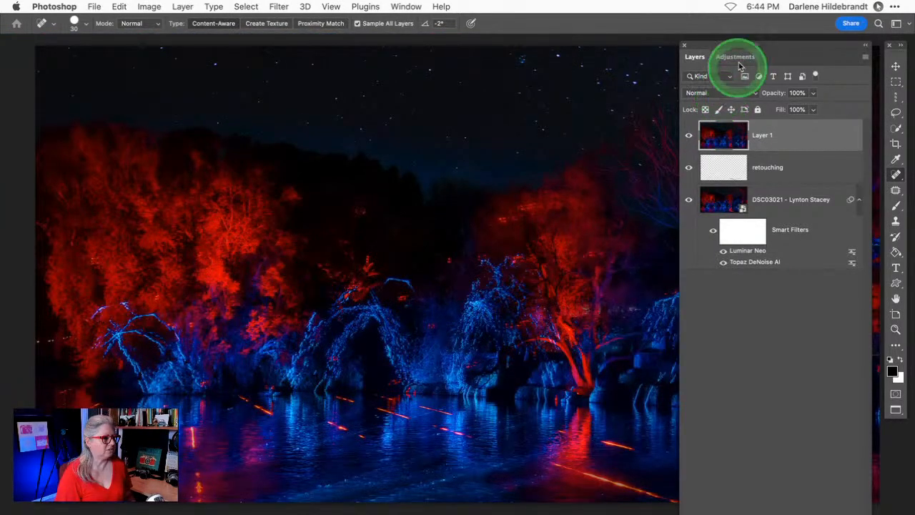
{"action": "left_click_drag", "start_coordinate": [725, 48], "coordinate": [914, 92]}
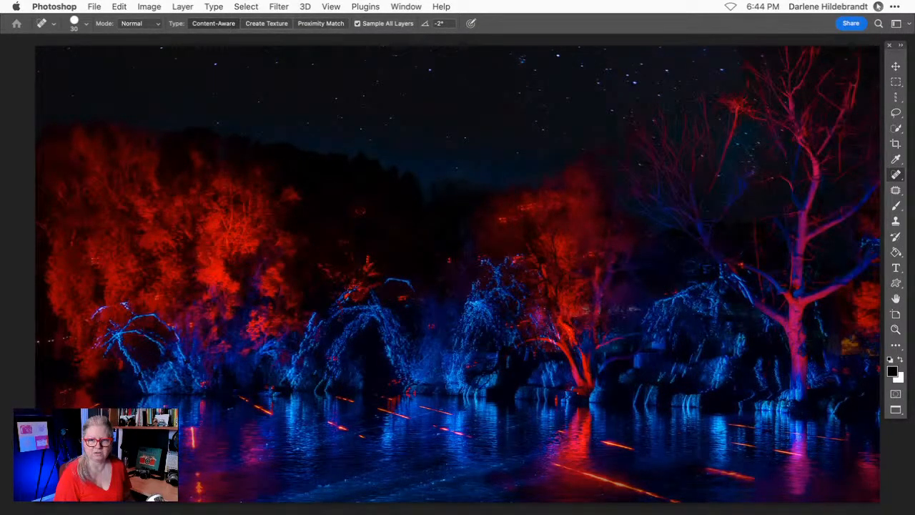
{"action": "left_click", "coordinate": [490, 481]}
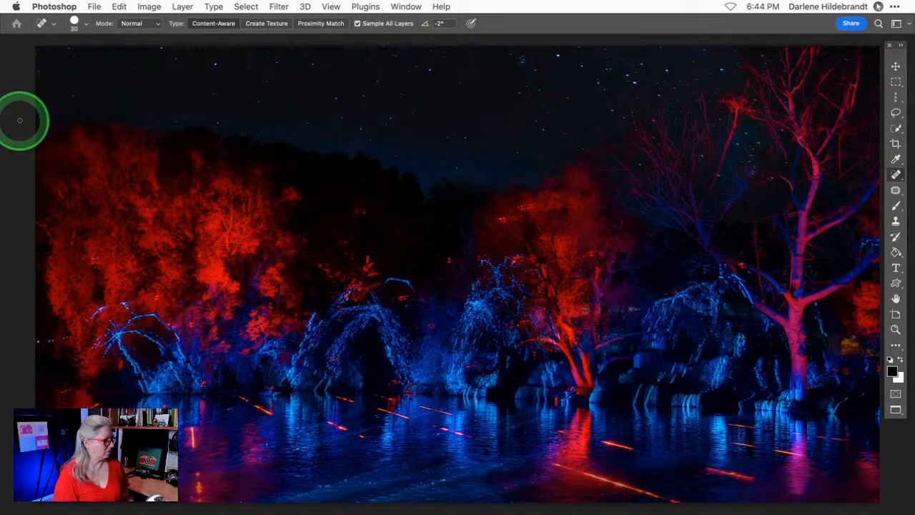
{"action": "key", "text": "super+s"}
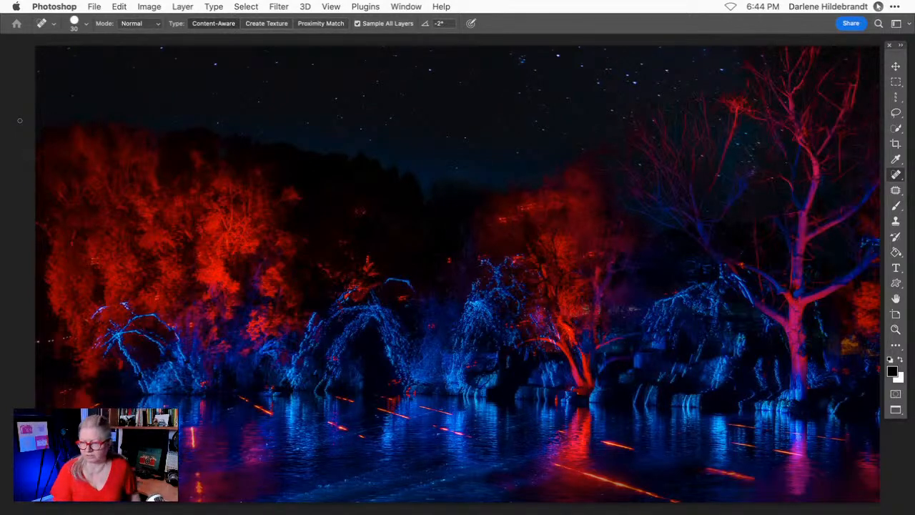
{"action": "left_click", "coordinate": [242, 200]}
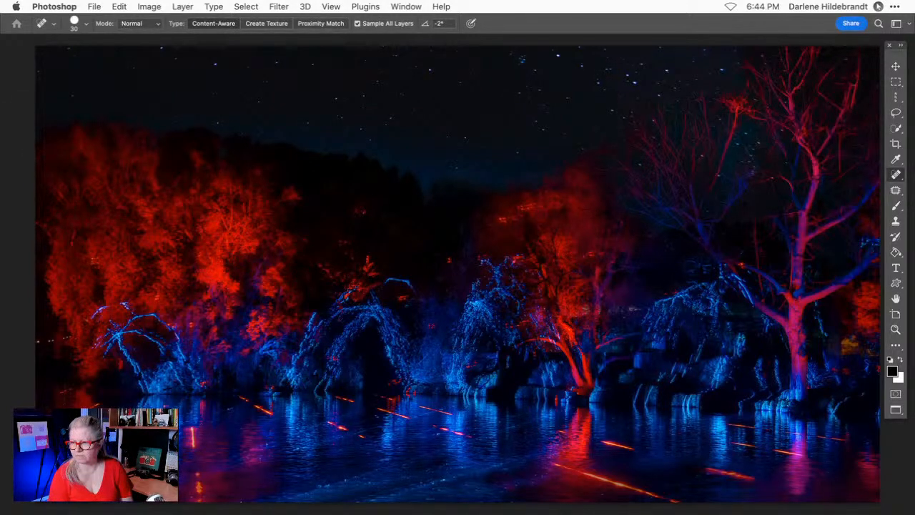
Close the saved photo document and return to Lightroom Classic
{"action": "key", "text": "super+Tab"}
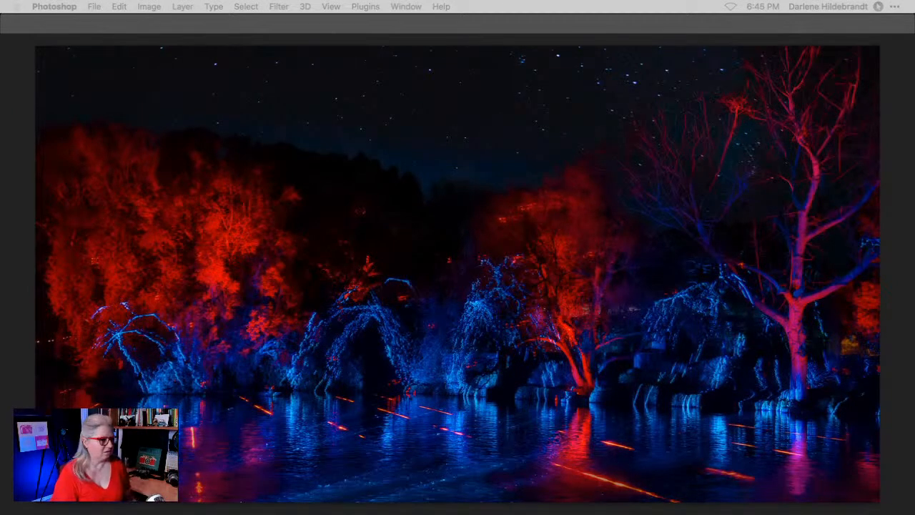
{"action": "left_click", "coordinate": [887, 323]}
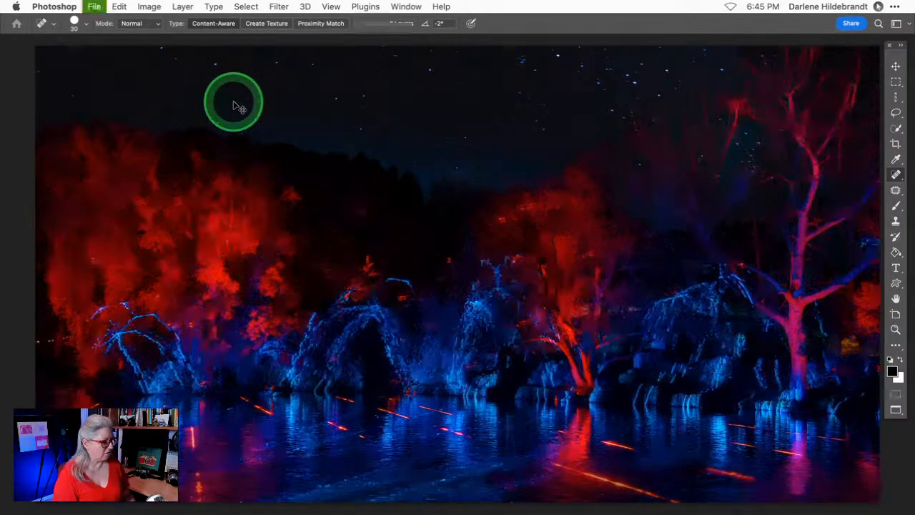
{"action": "key", "text": "super+w"}
{"action": "left_click", "coordinate": [691, 80]}
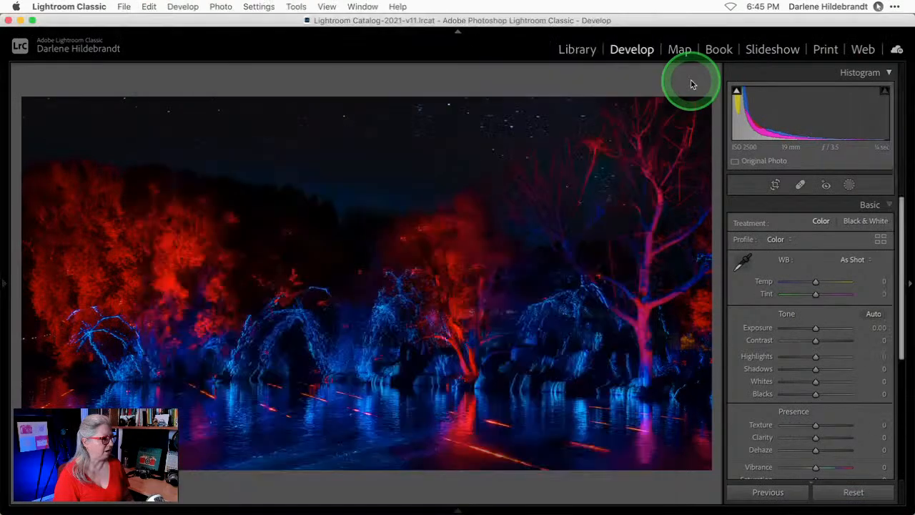
Compare the original night photo with its edited PSD version at full-window size in the Library
{"action": "key", "text": "g"}
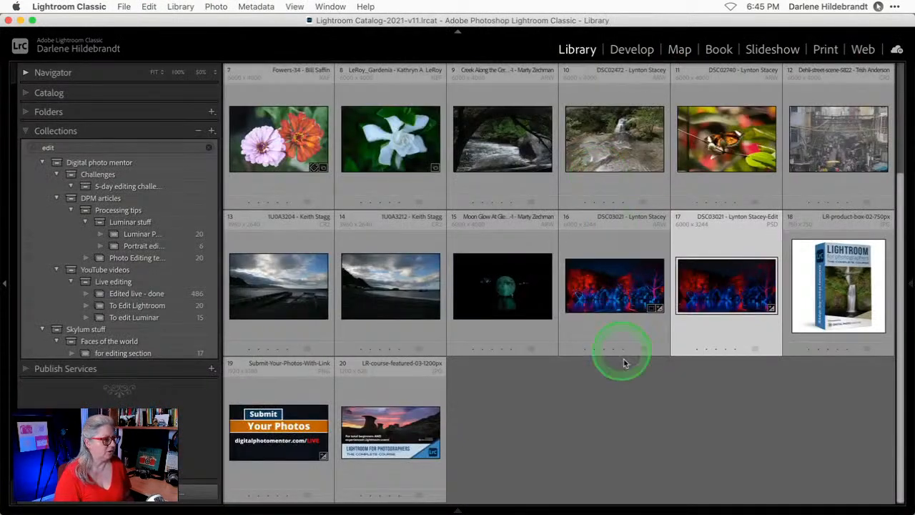
{"action": "double_click", "coordinate": [600, 293]}
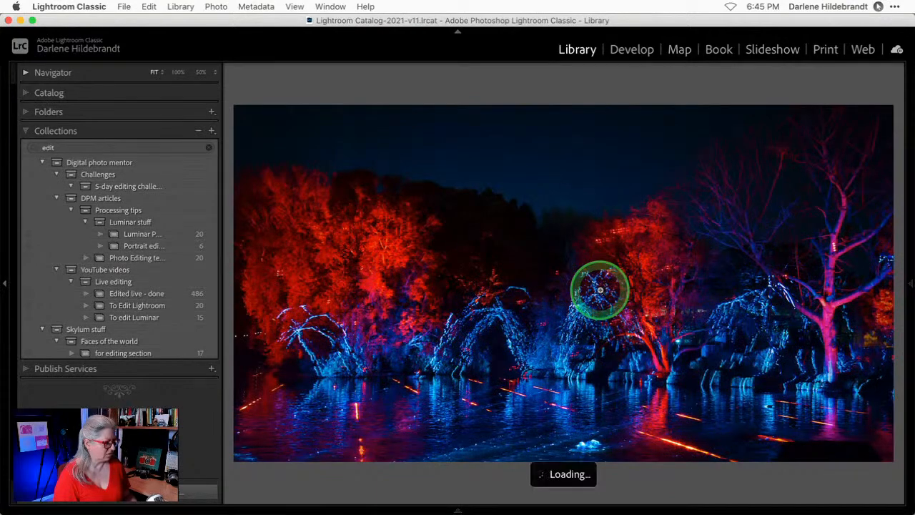
{"action": "key", "text": "shift+Tab"}
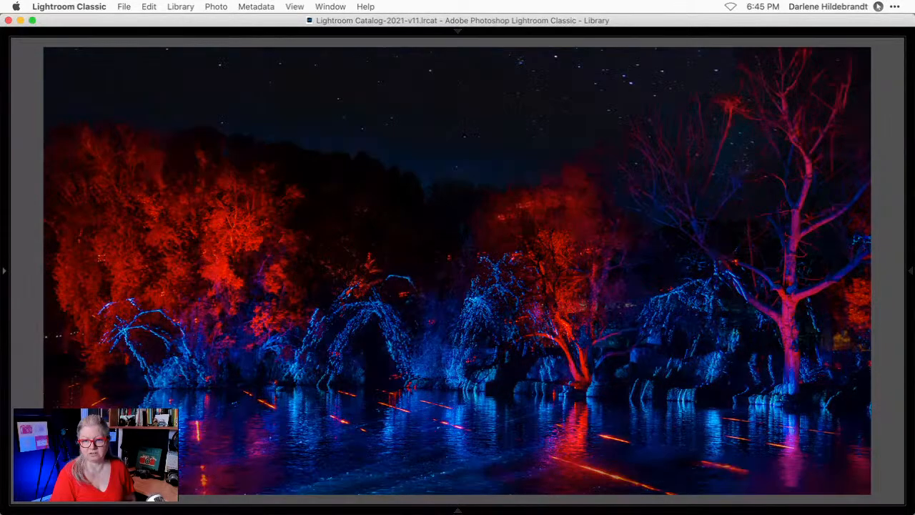
{"action": "key", "text": "Right"}
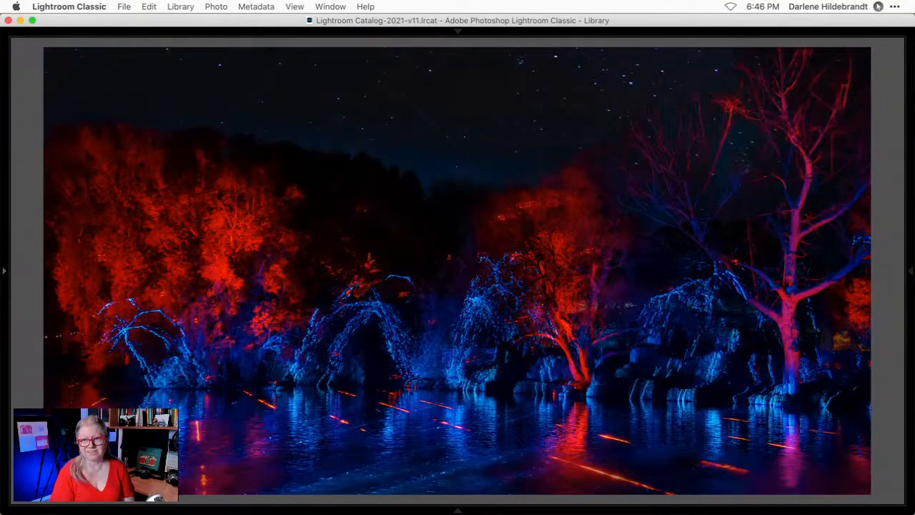
{"action": "key", "text": "Right"}
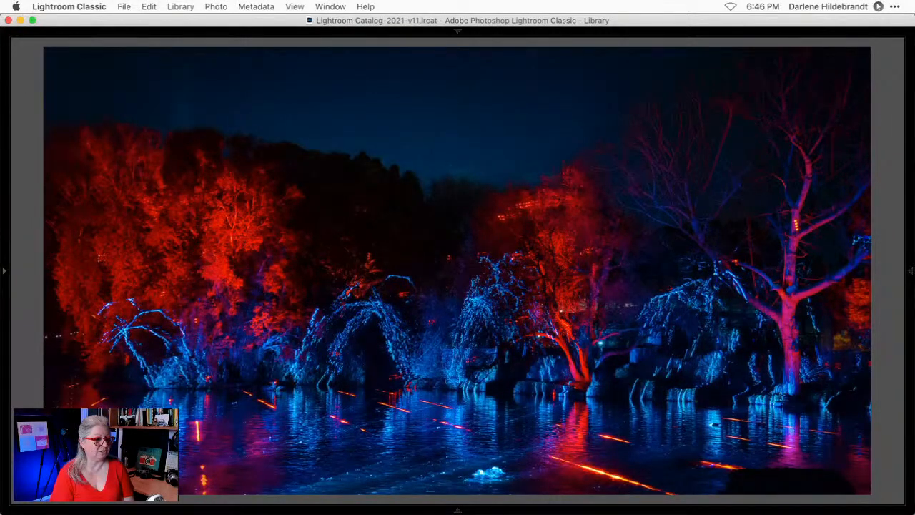
{"action": "key", "text": "Right"}
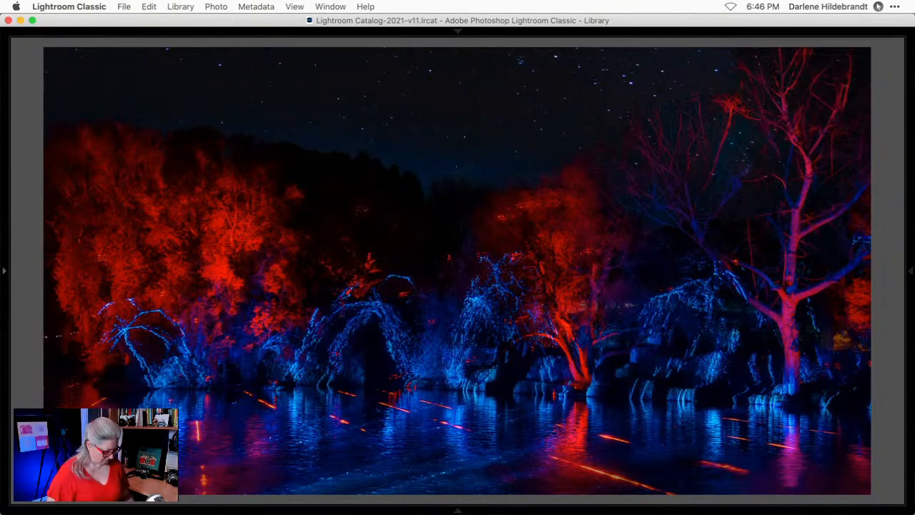
Return to the photo grid, open the Moon Glow photo, and zoom in to examine the green moon and its reflection
{"action": "key", "text": "g"}
{"action": "left_click", "coordinate": [374, 353]}
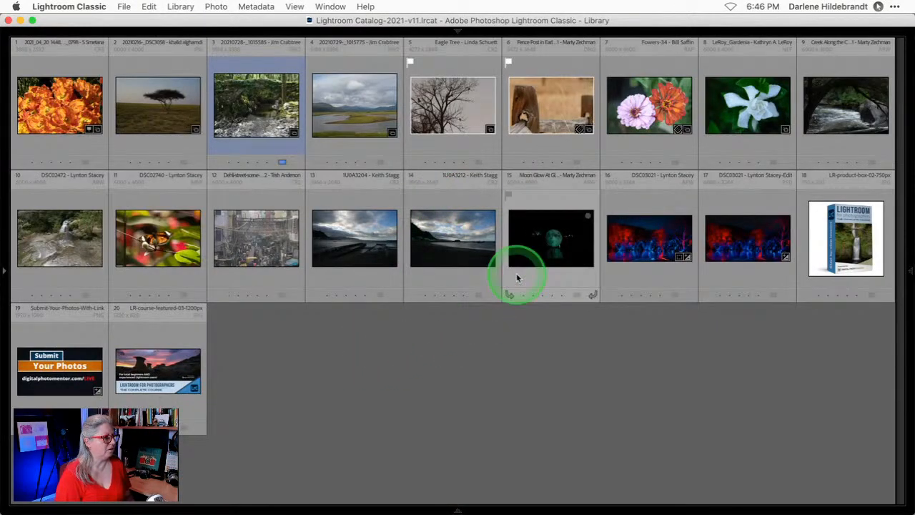
{"action": "double_click", "coordinate": [548, 246]}
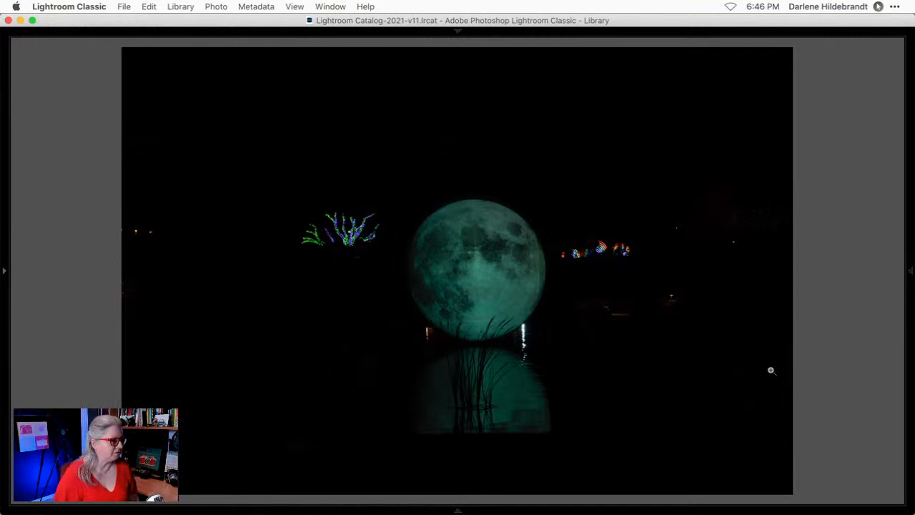
{"action": "left_click", "coordinate": [473, 325]}
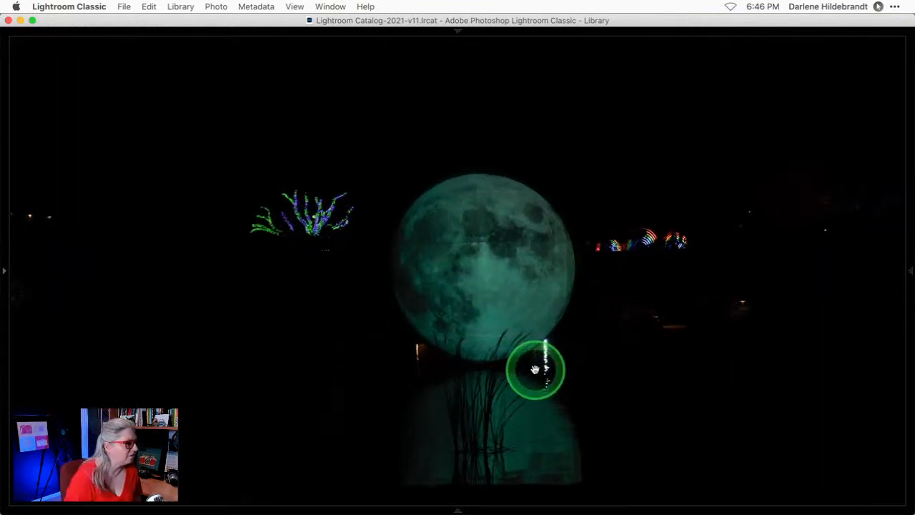
{"action": "left_click", "coordinate": [527, 353]}
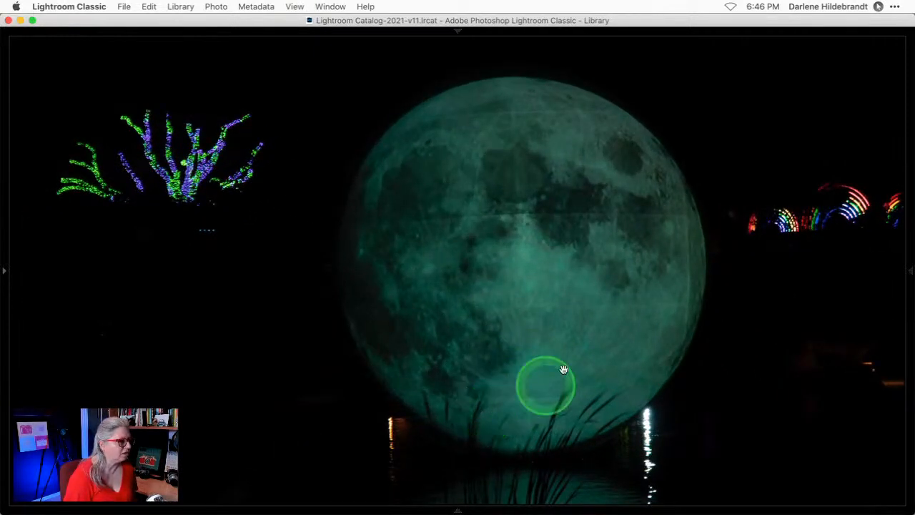
Open the full Moon Glow photo in the Develop module and check its exposure settings and camera information overlays
{"action": "left_click", "coordinate": [462, 401]}
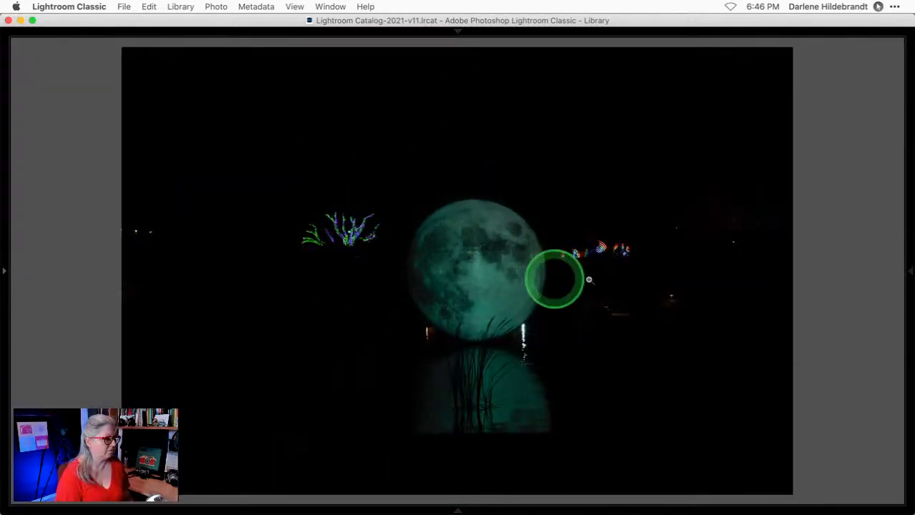
{"action": "key", "text": "d"}
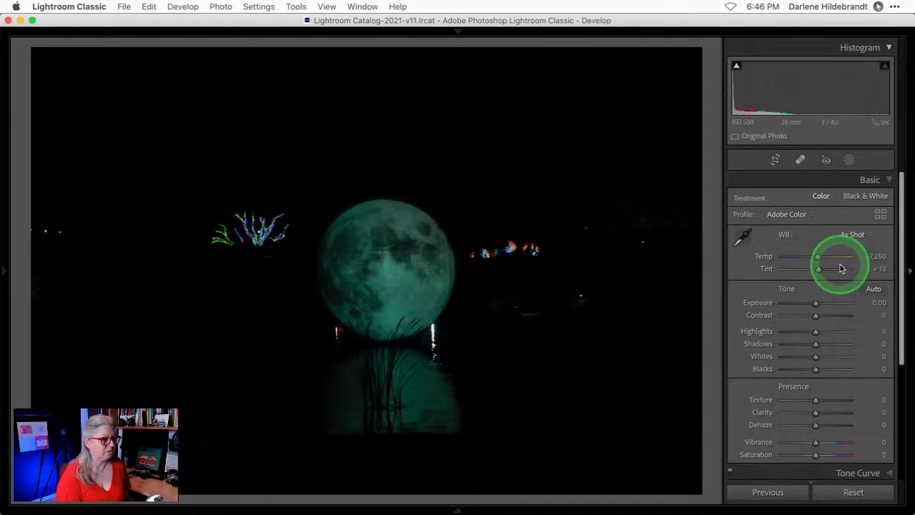
{"action": "key", "text": "i"}
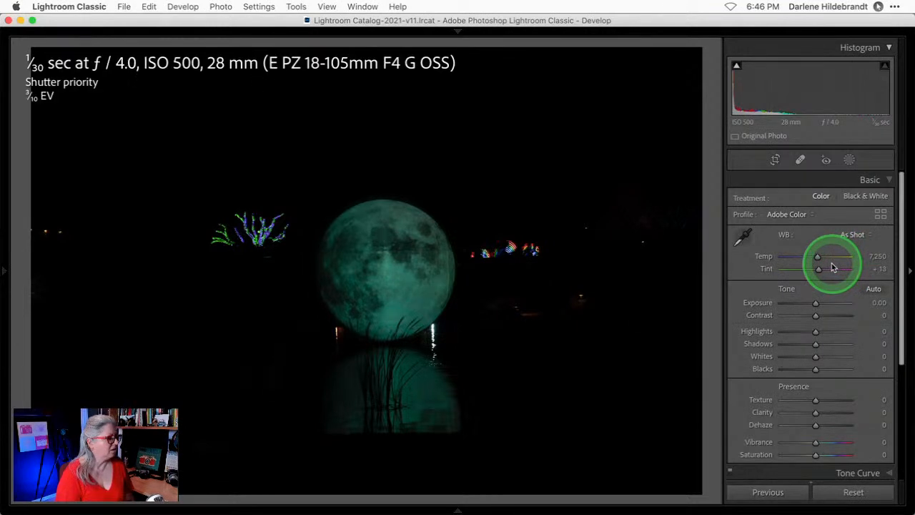
{"action": "key", "text": "i"}
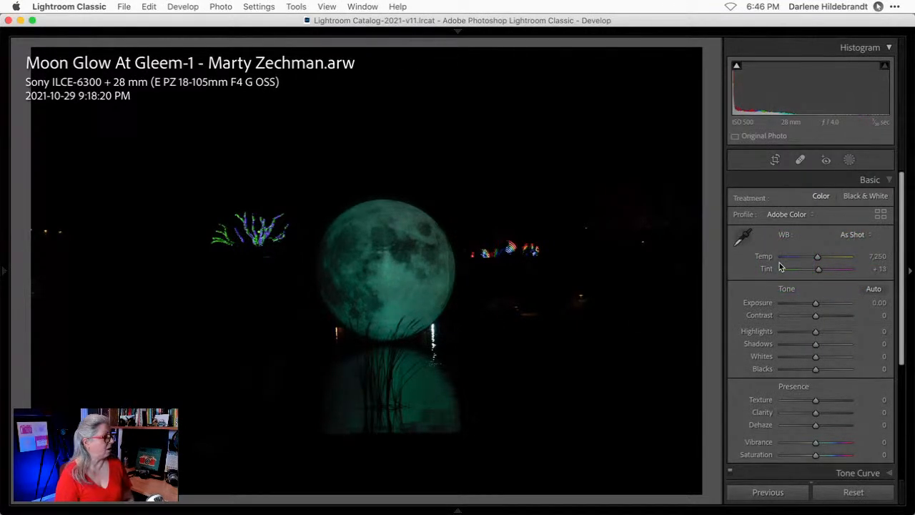
{"action": "key", "text": "i"}
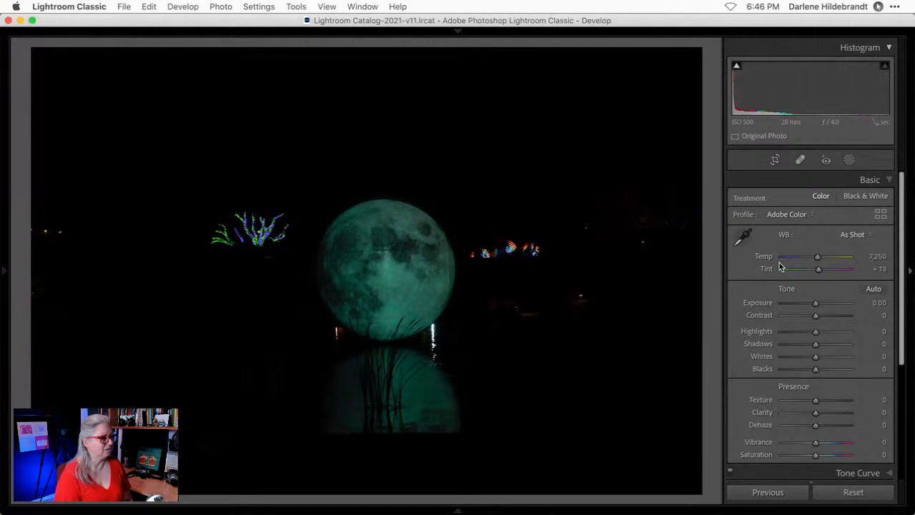
Preview the Camera Matching profiles on the moon photo and apply Camera Light
{"action": "left_click", "coordinate": [880, 214]}
{"action": "left_click", "coordinate": [840, 327]}
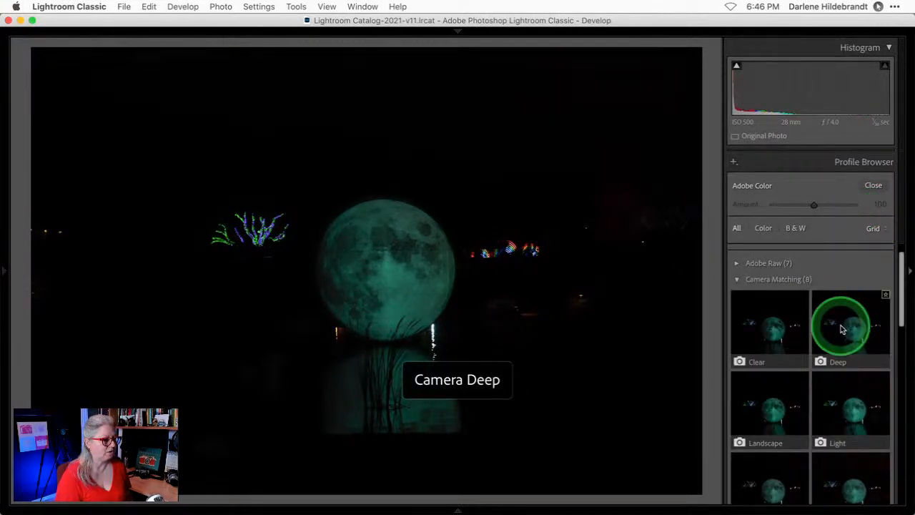
{"action": "left_click", "coordinate": [762, 329]}
{"action": "left_click", "coordinate": [829, 328]}
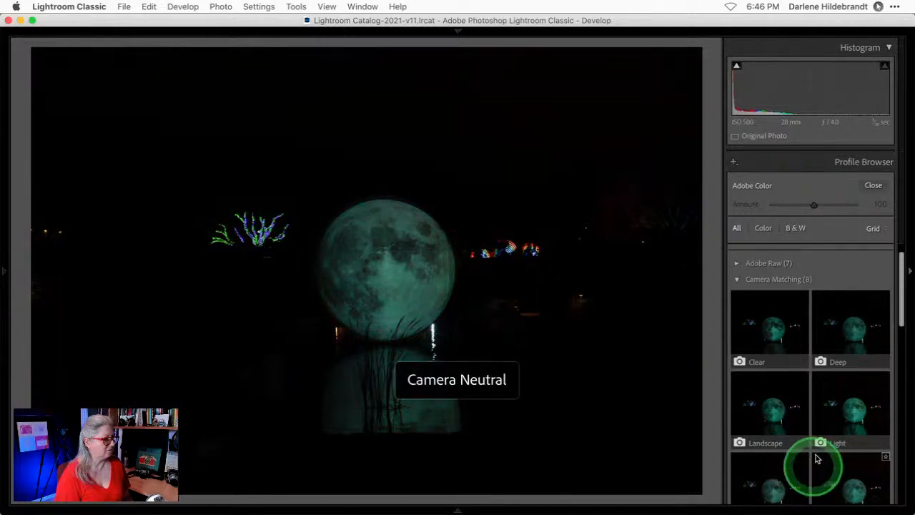
{"action": "scroll", "coordinate": [812, 450], "scroll_direction": "down", "scroll_amount": 3}
{"action": "scroll", "coordinate": [853, 352], "scroll_direction": "up", "scroll_amount": 1}
{"action": "left_click", "coordinate": [853, 352]}
{"action": "left_click", "coordinate": [873, 185]}
Try raising Exposure to +5.00, inspect the noise in the sky up close, and reset Exposure
{"action": "left_click", "coordinate": [814, 302]}
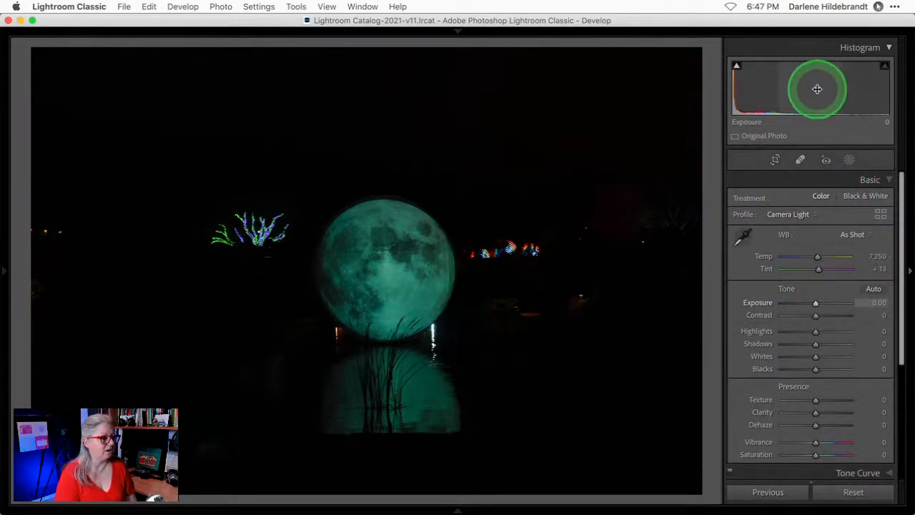
{"action": "left_click_drag", "start_coordinate": [814, 304], "coordinate": [860, 302]}
{"action": "left_click", "coordinate": [535, 135]}
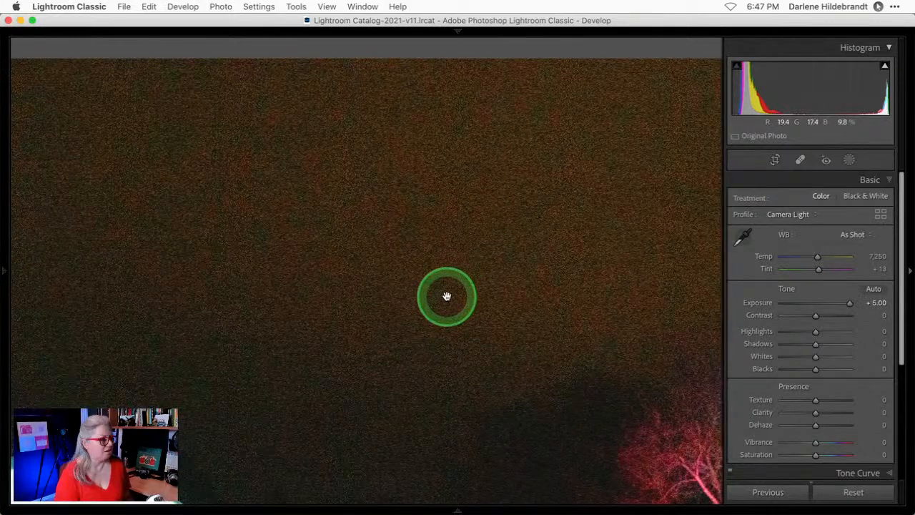
{"action": "left_click", "coordinate": [446, 296]}
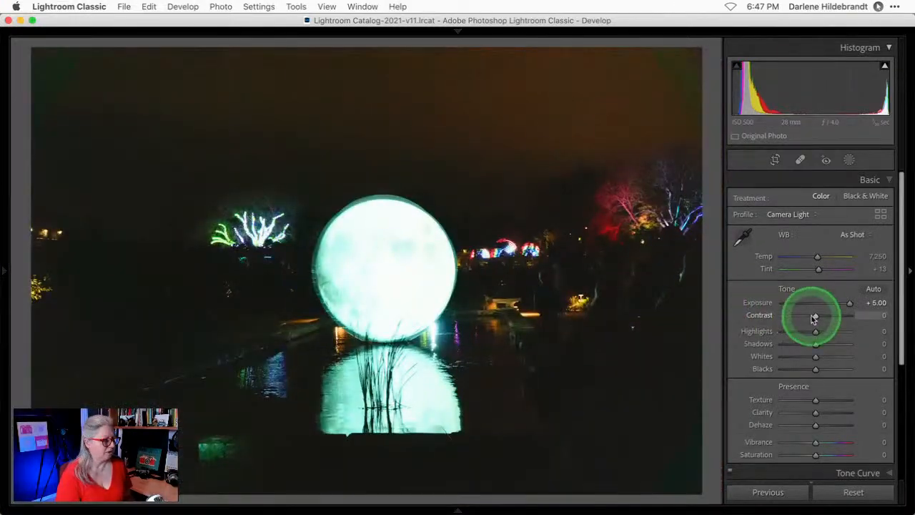
{"action": "double_click", "coordinate": [850, 302]}
Set the basic tone to Exposure +1.85, Highlights -35, Shadows +37, Whites +58 and Blacks -7
{"action": "left_click_drag", "start_coordinate": [813, 304], "coordinate": [822, 306]}
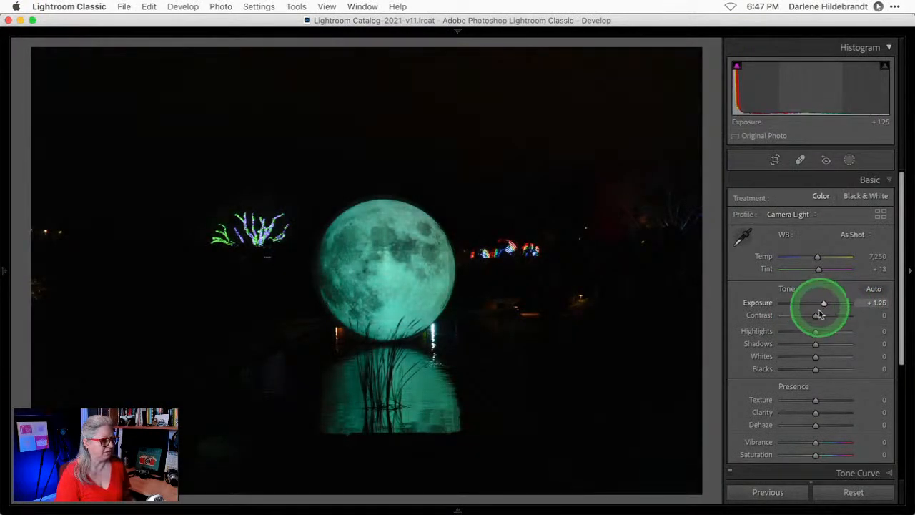
{"action": "left_click_drag", "start_coordinate": [762, 356], "coordinate": [817, 360]}
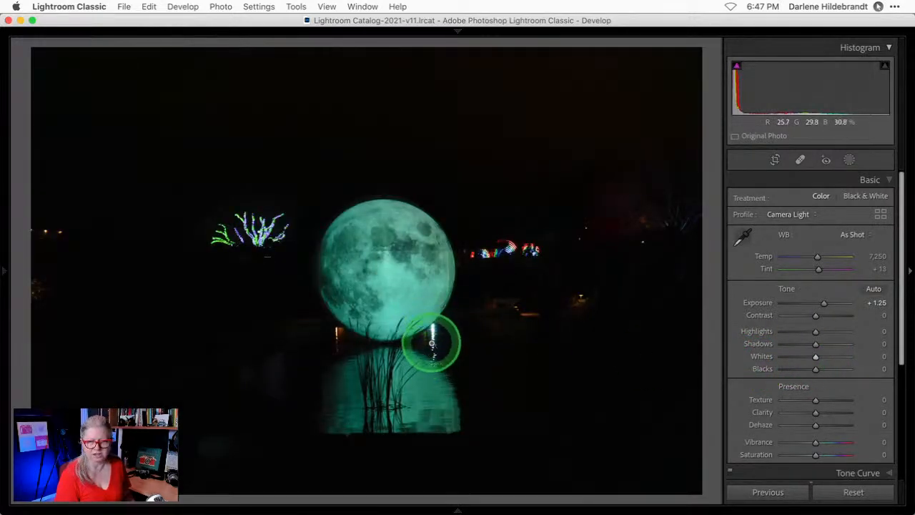
{"action": "mouse_move", "coordinate": [814, 359]}
{"action": "left_mouse_down"}
{"action": "mouse_move", "coordinate": [835, 357]}
{"action": "mouse_move", "coordinate": [815, 369]}
{"action": "left_mouse_up"}
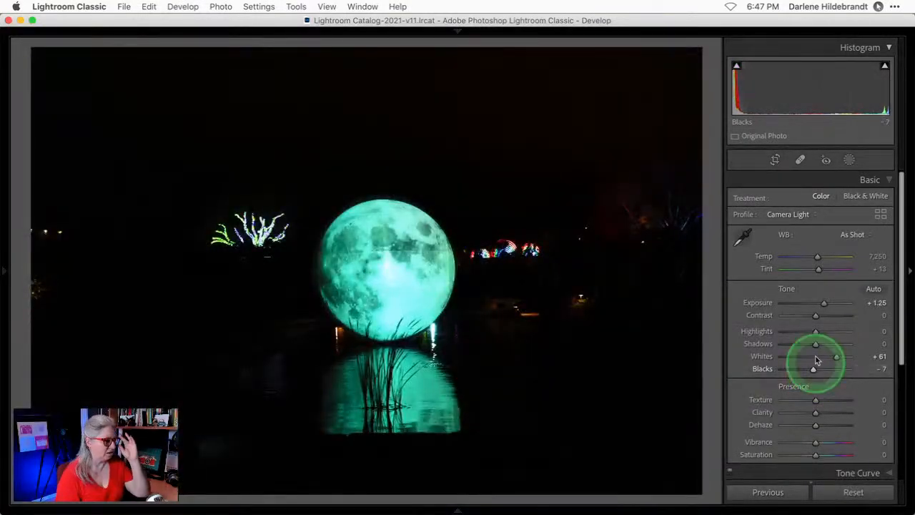
{"action": "left_click_drag", "start_coordinate": [815, 331], "coordinate": [805, 335]}
{"action": "mouse_move", "coordinate": [836, 356]}
{"action": "left_mouse_down"}
{"action": "mouse_move", "coordinate": [817, 341]}
{"action": "mouse_move", "coordinate": [827, 343]}
{"action": "left_mouse_up"}
{"action": "left_click_drag", "start_coordinate": [823, 306], "coordinate": [827, 305]}
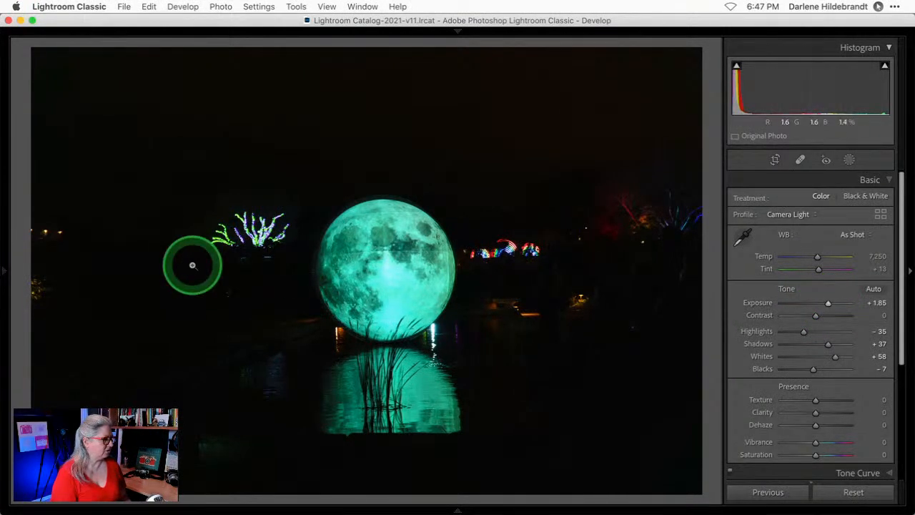
Crop the photo closer around the moon, ending at the lower edge of its reflection, and straighten it slightly clockwise
{"action": "key", "text": "r"}
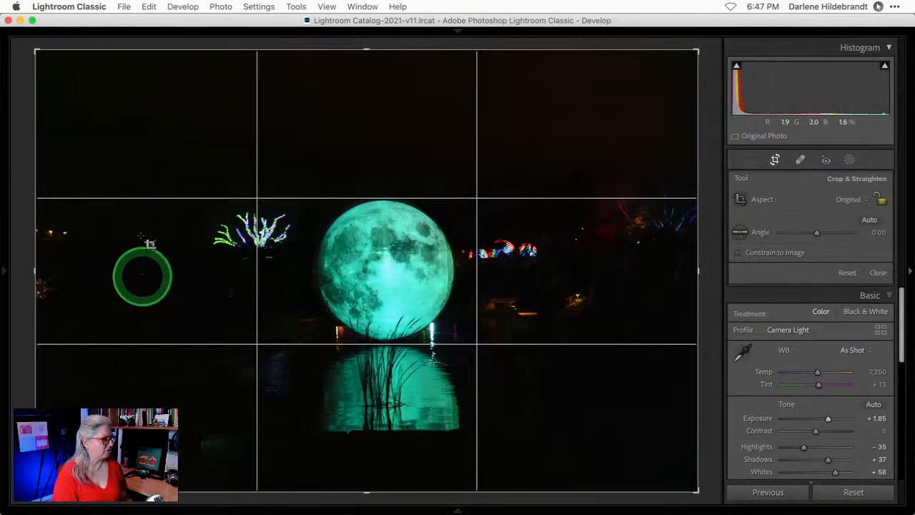
{"action": "left_click_drag", "start_coordinate": [36, 50], "coordinate": [89, 92]}
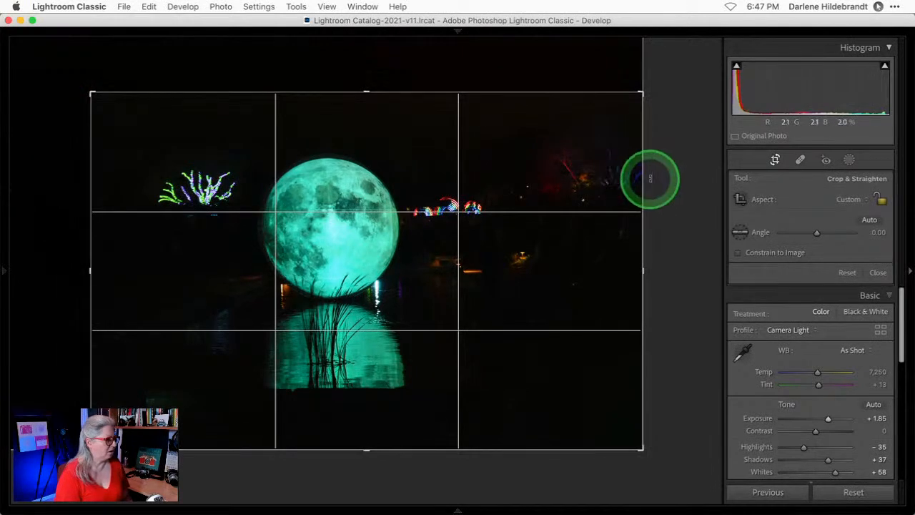
{"action": "left_click_drag", "start_coordinate": [679, 164], "coordinate": [680, 170]}
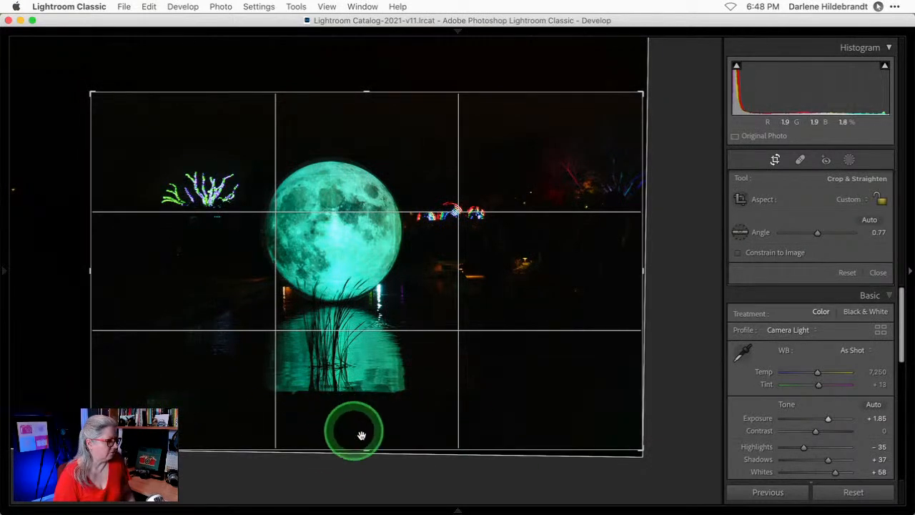
{"action": "left_click_drag", "start_coordinate": [365, 447], "coordinate": [367, 422]}
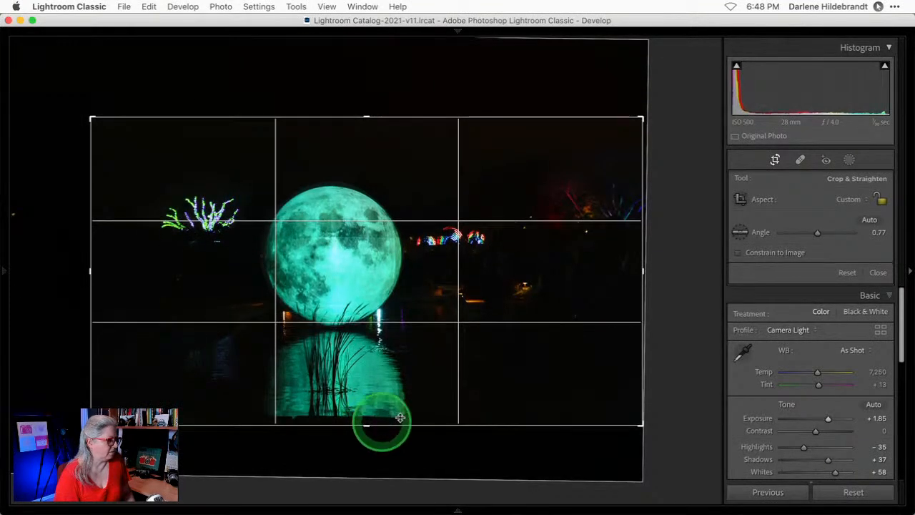
{"action": "left_click_drag", "start_coordinate": [686, 196], "coordinate": [687, 197]}
{"action": "left_click", "coordinate": [348, 390]}
{"action": "left_click_drag", "start_coordinate": [364, 423], "coordinate": [369, 420]}
{"action": "key", "text": "Return"}
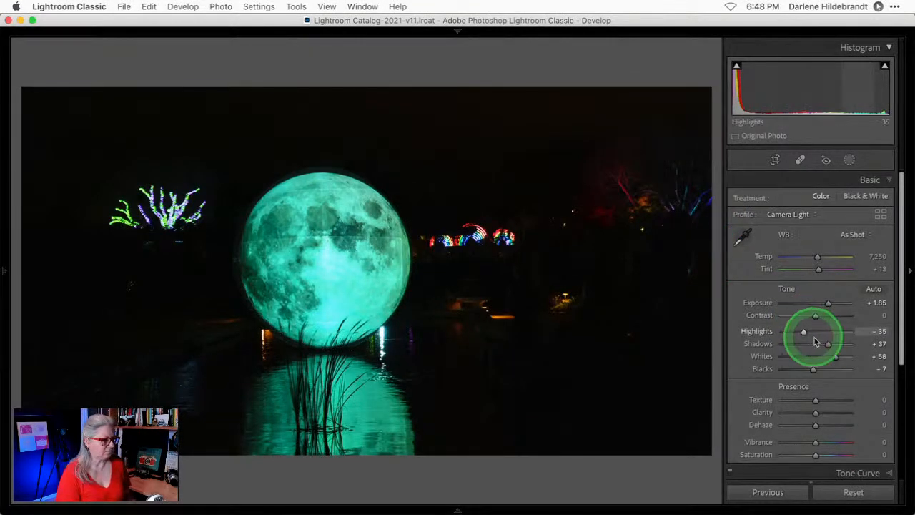
Reduce the photo's Whites to +42
{"action": "left_click_drag", "start_coordinate": [834, 357], "coordinate": [831, 359]}
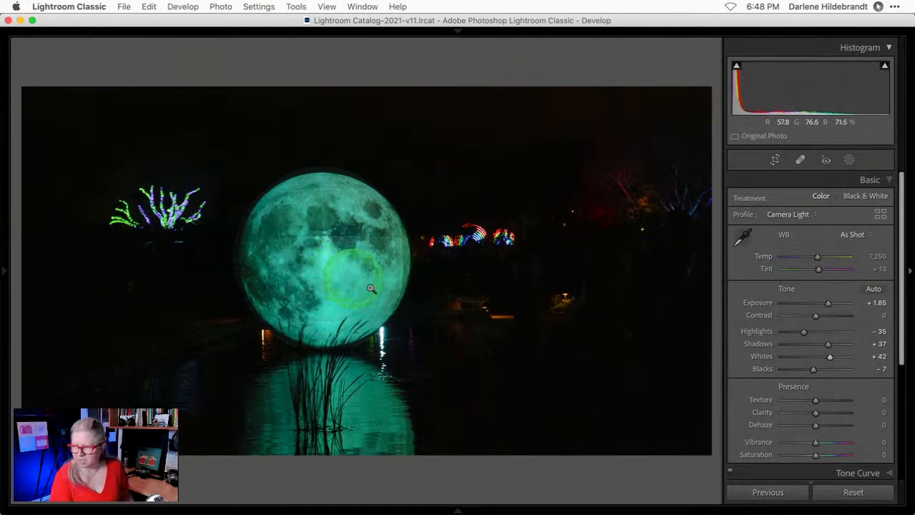
{"action": "key", "text": "super+shift+c"}
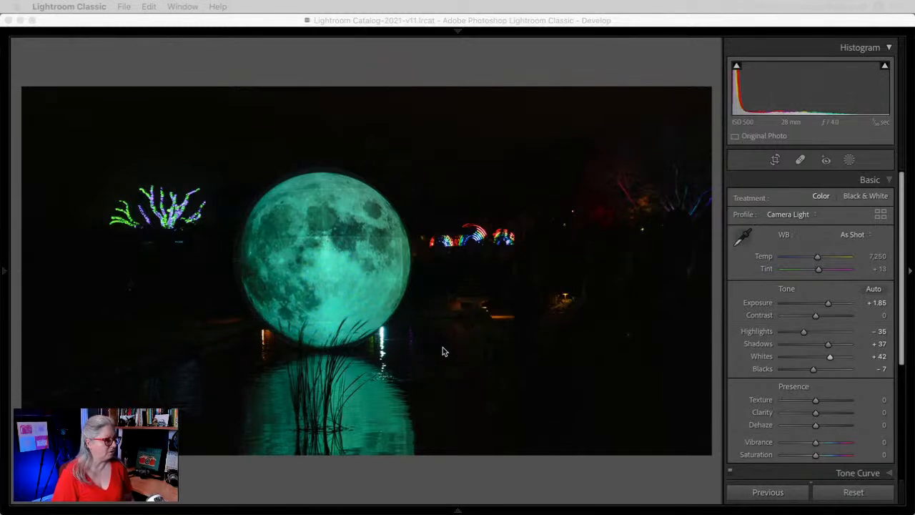
Create a Select Subject mask of the moon and invert it to cover the surroundings
{"action": "left_click", "coordinate": [849, 160]}
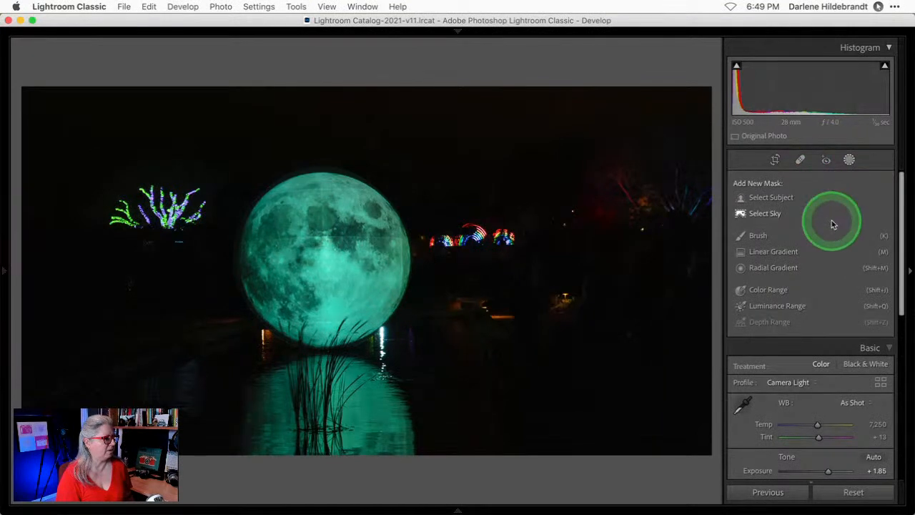
{"action": "left_click", "coordinate": [767, 199]}
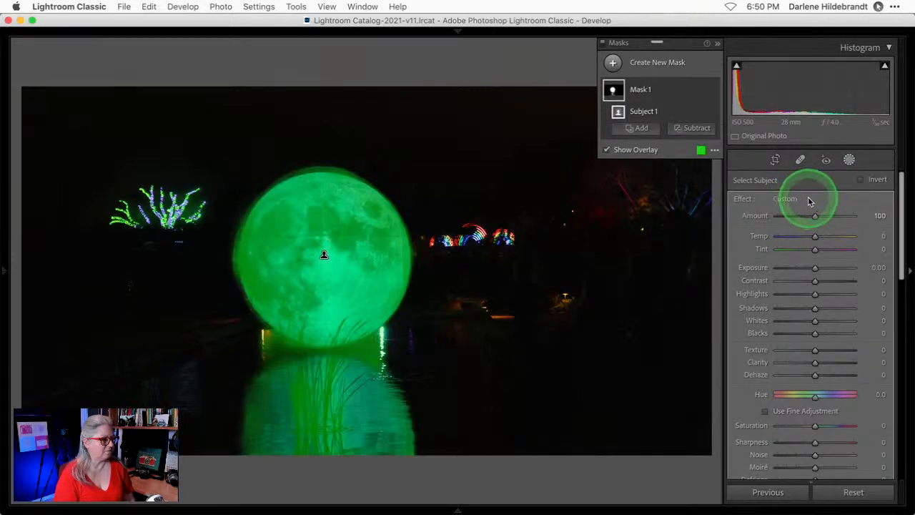
{"action": "left_click", "coordinate": [860, 180]}
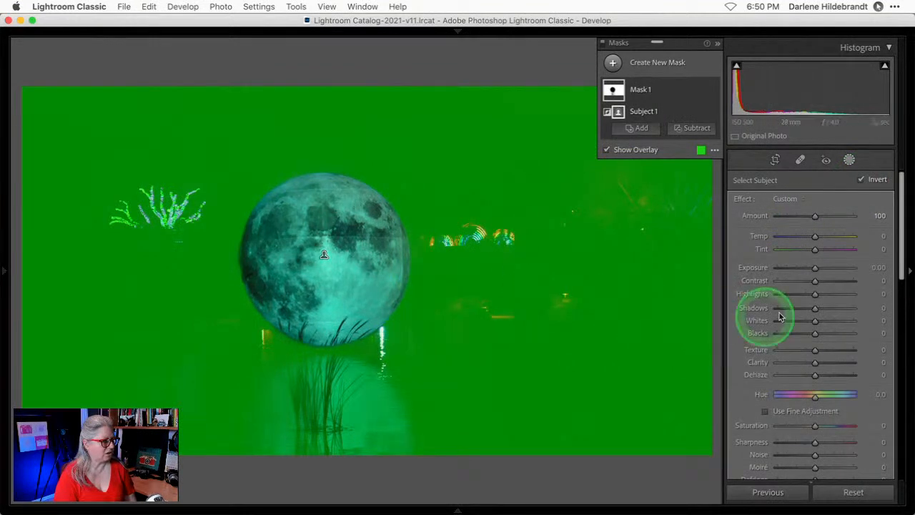
Adjust the inverted mask to Exposure 0.38, Highlights -18, Shadows 67 and Temp -23, and finish masking
{"action": "left_click_drag", "start_coordinate": [814, 293], "coordinate": [838, 306]}
{"action": "left_click_drag", "start_coordinate": [819, 267], "coordinate": [818, 267]}
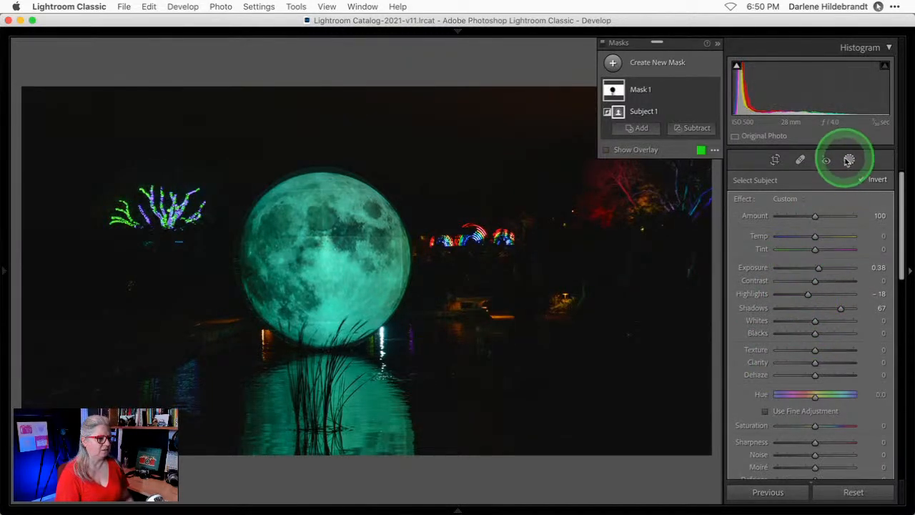
{"action": "left_click_drag", "start_coordinate": [819, 235], "coordinate": [808, 235]}
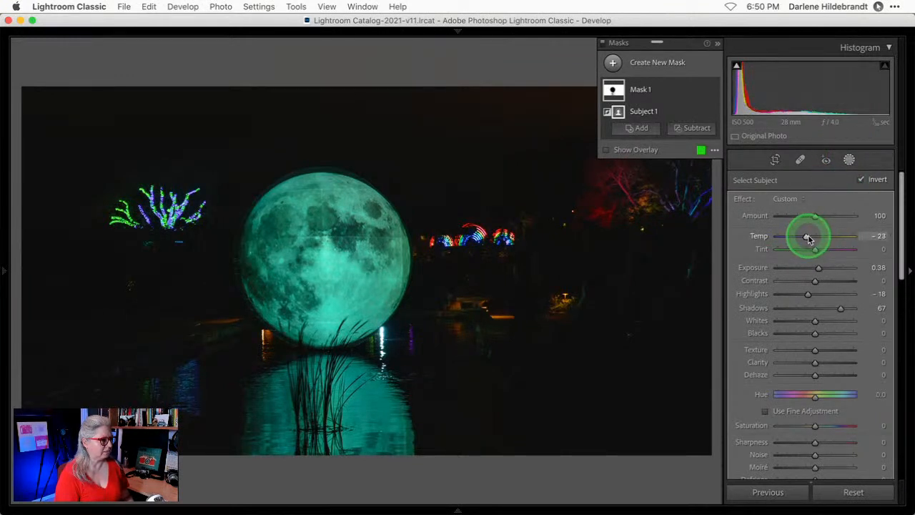
{"action": "left_click", "coordinate": [849, 161]}
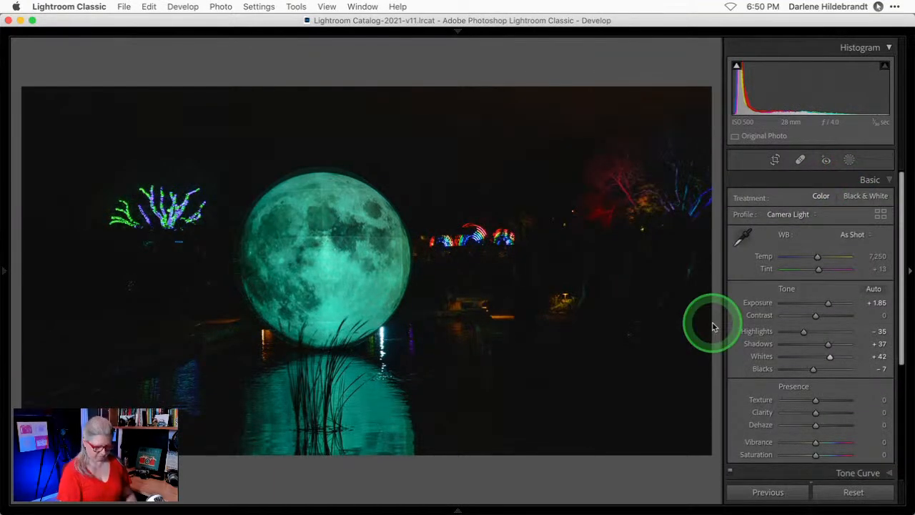
Compare the moon photo before and after the edits, and inspect the dark area above the rainbow lights up close
{"action": "key", "text": "backslash"}
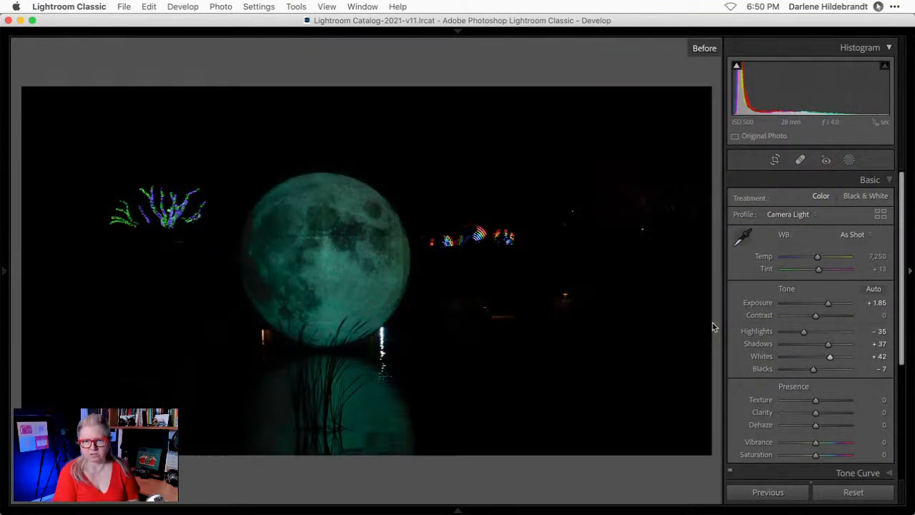
{"action": "key", "text": "backslash"}
{"action": "key", "text": "backslash"}
{"action": "key", "text": "backslash"}
{"action": "key", "text": "backslash"}
{"action": "key", "text": "backslash"}
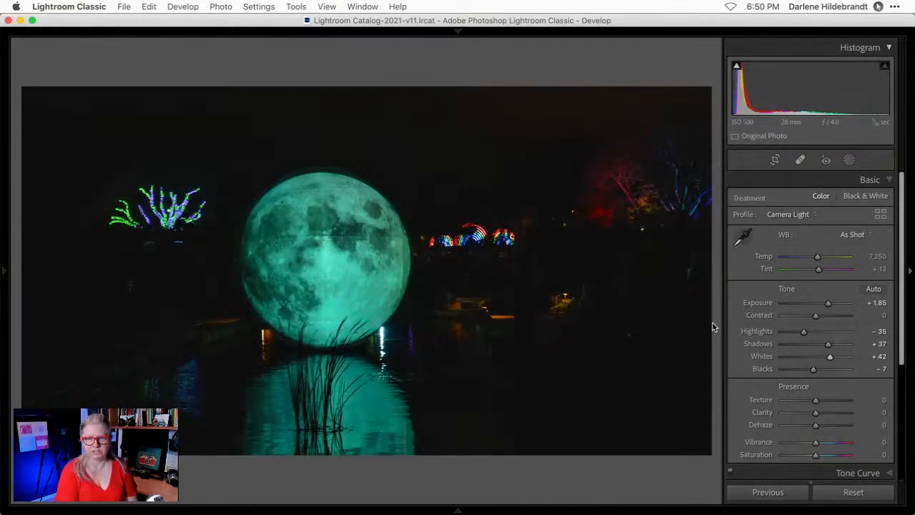
{"action": "left_click", "coordinate": [484, 162]}
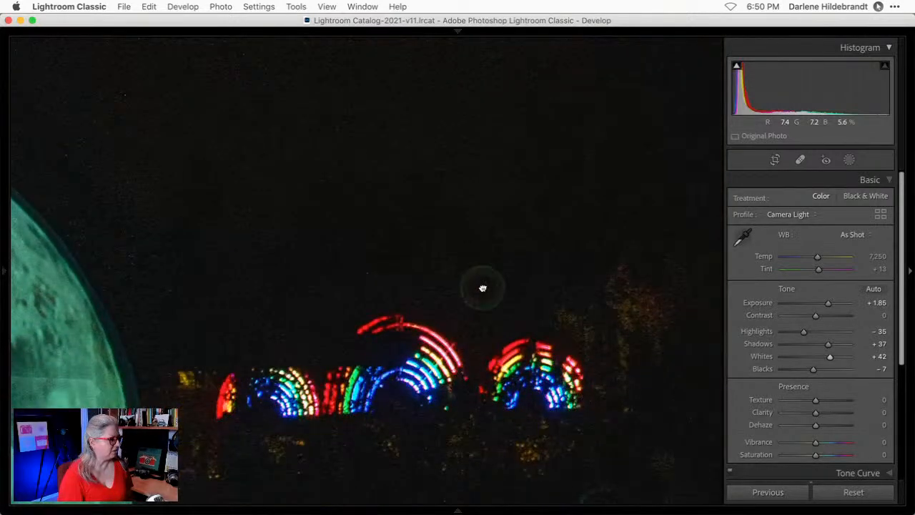
{"action": "left_click", "coordinate": [468, 272]}
Try a steep darkening bend in the point tone curve, remove it, and raise the curve's black point to output 34
{"action": "scroll", "coordinate": [776, 316], "scroll_direction": "down", "scroll_amount": 5}
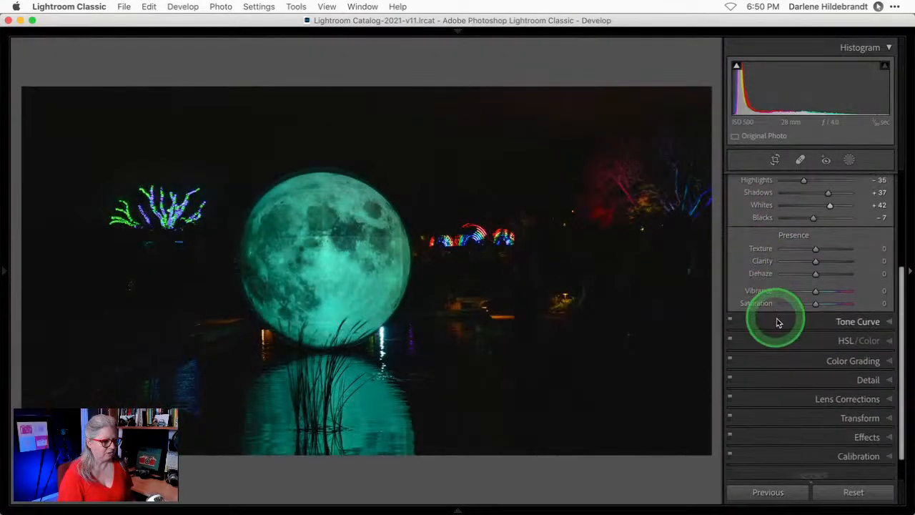
{"action": "left_click", "coordinate": [837, 320]}
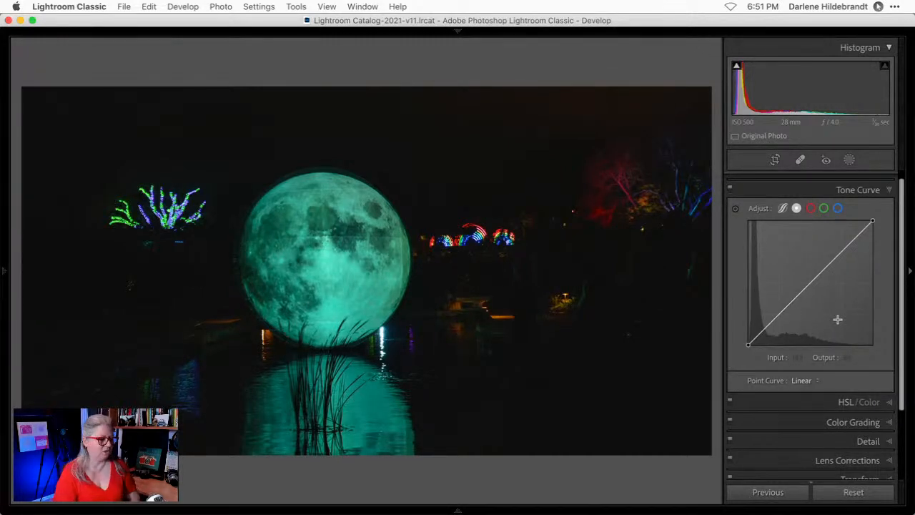
{"action": "left_click", "coordinate": [748, 344]}
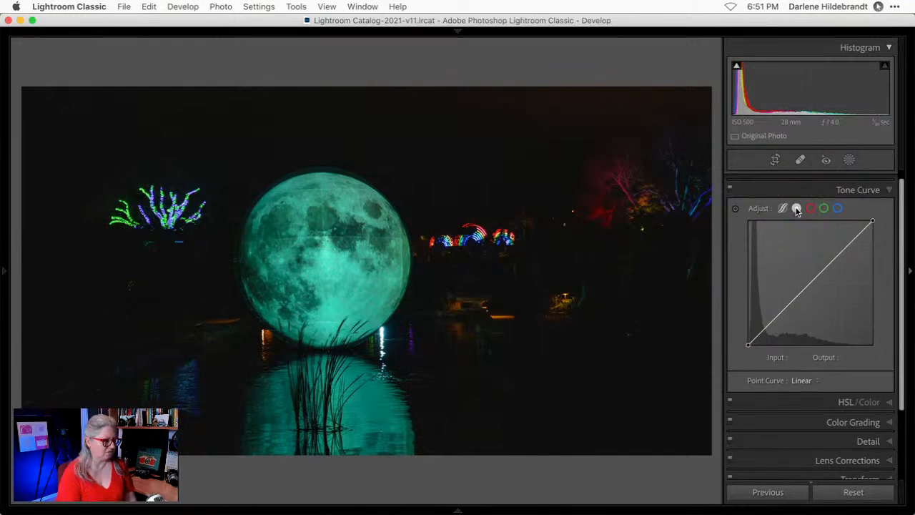
{"action": "left_click_drag", "start_coordinate": [799, 289], "coordinate": [836, 320]}
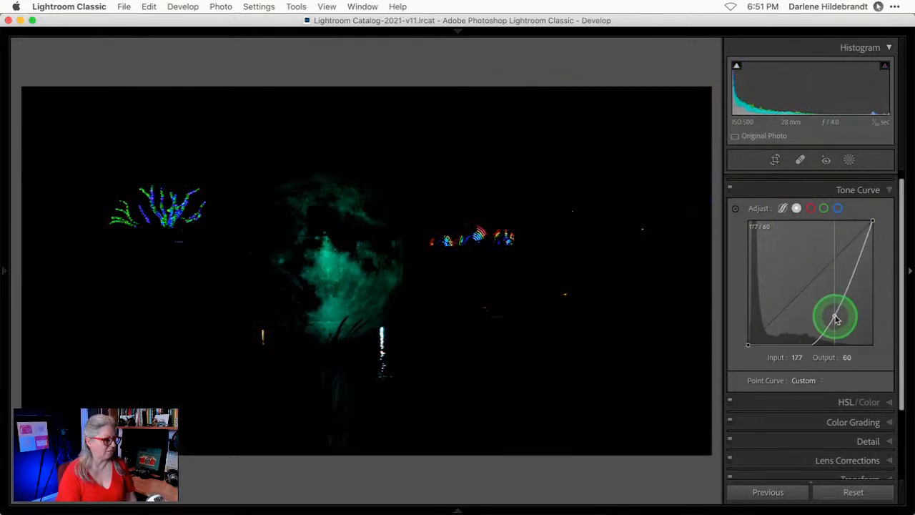
{"action": "double_click", "coordinate": [834, 315]}
{"action": "mouse_move", "coordinate": [743, 344]}
{"action": "left_mouse_down"}
{"action": "mouse_move", "coordinate": [792, 350]}
{"action": "mouse_move", "coordinate": [740, 355]}
{"action": "mouse_move", "coordinate": [741, 331]}
{"action": "left_mouse_up"}
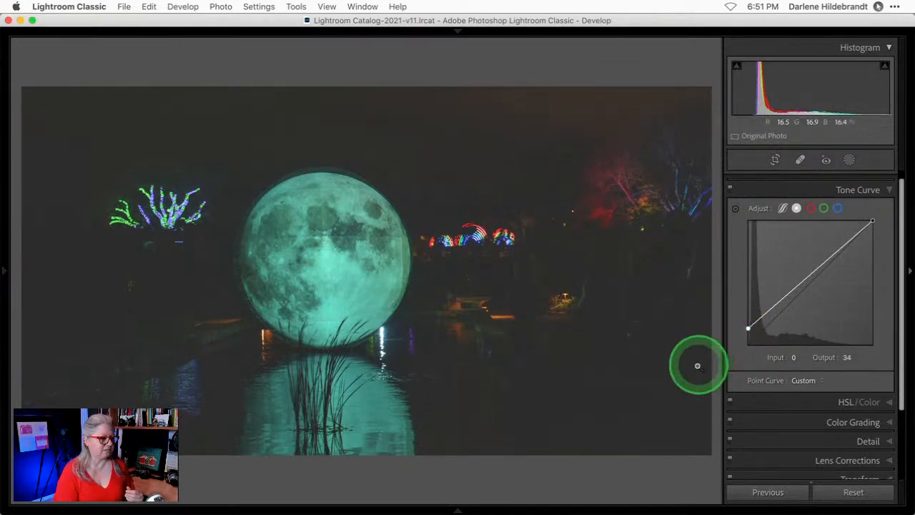
Lower the black point of the point tone curve to input 1 and output 15
{"action": "mouse_move", "coordinate": [748, 327]}
{"action": "left_mouse_down"}
{"action": "mouse_move", "coordinate": [755, 349]}
{"action": "mouse_move", "coordinate": [740, 328]}
{"action": "mouse_move", "coordinate": [736, 341]}
{"action": "left_mouse_up"}
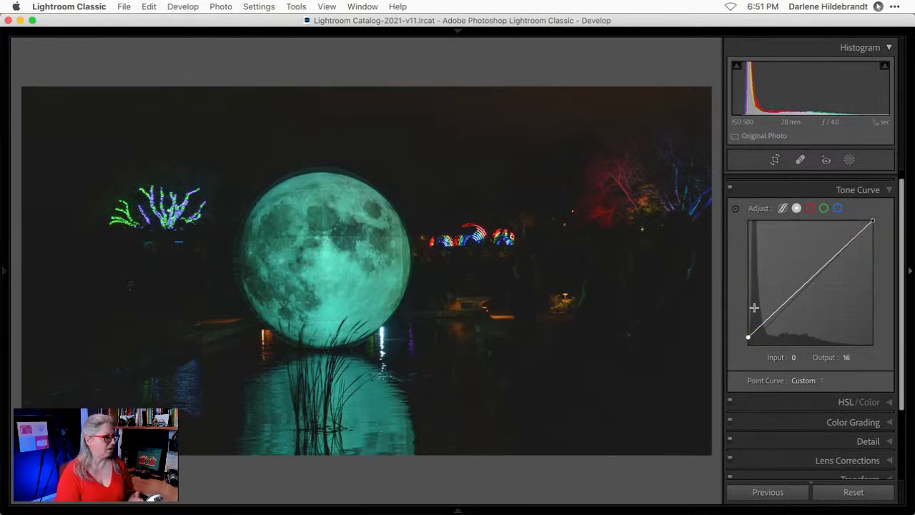
{"action": "mouse_move", "coordinate": [749, 337]}
{"action": "left_mouse_down"}
{"action": "mouse_move", "coordinate": [755, 321]}
{"action": "mouse_move", "coordinate": [748, 336]}
{"action": "left_mouse_up"}
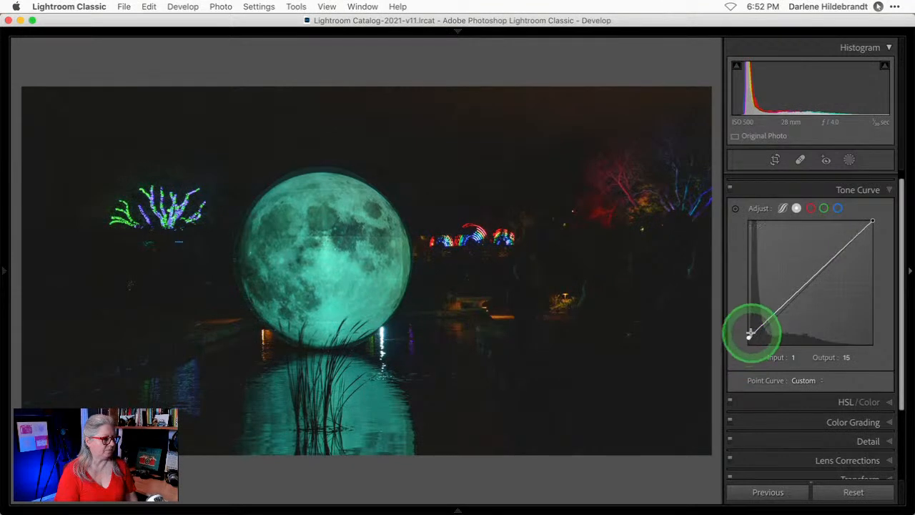
Inspect the noise in the dark sky up close and raise the photo's Exposure to 3.30 to exaggerate it
{"action": "scroll", "coordinate": [776, 394], "scroll_direction": "down", "scroll_amount": 2}
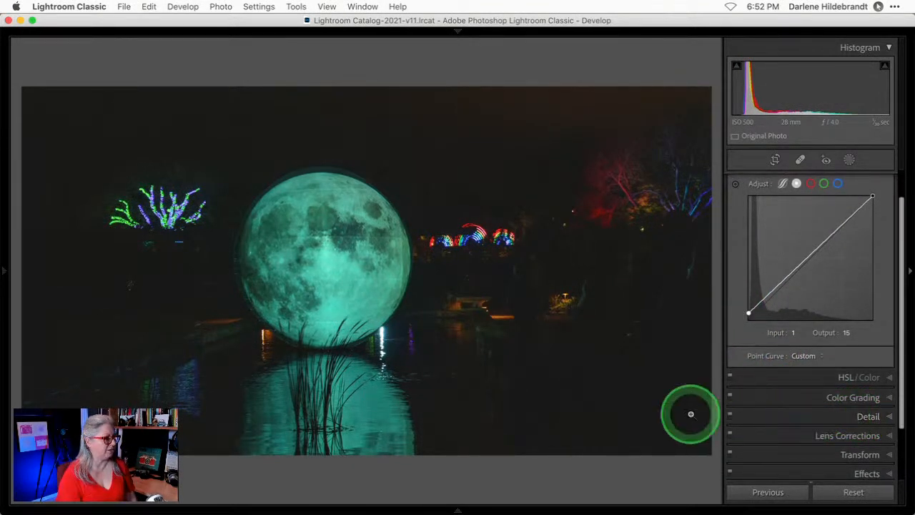
{"action": "left_click", "coordinate": [867, 416]}
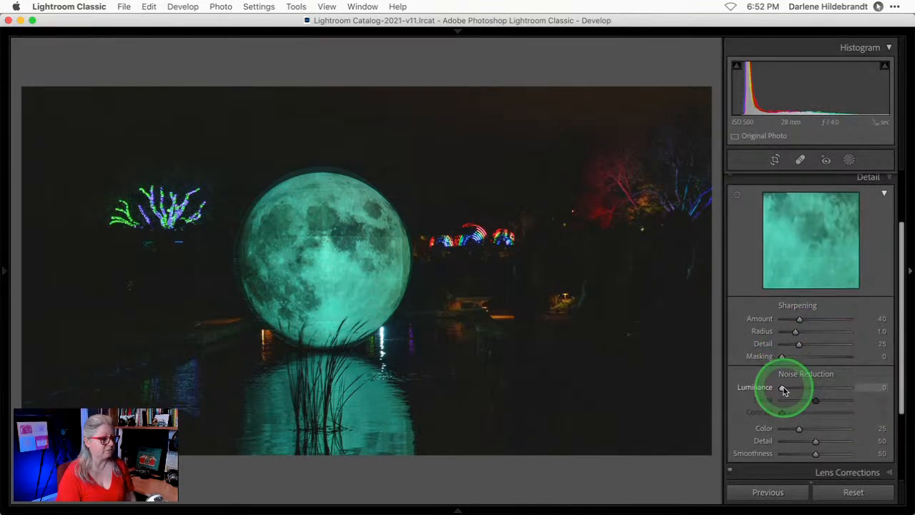
{"action": "left_click", "coordinate": [461, 148]}
{"action": "left_click_drag", "start_coordinate": [483, 149], "coordinate": [301, 230]}
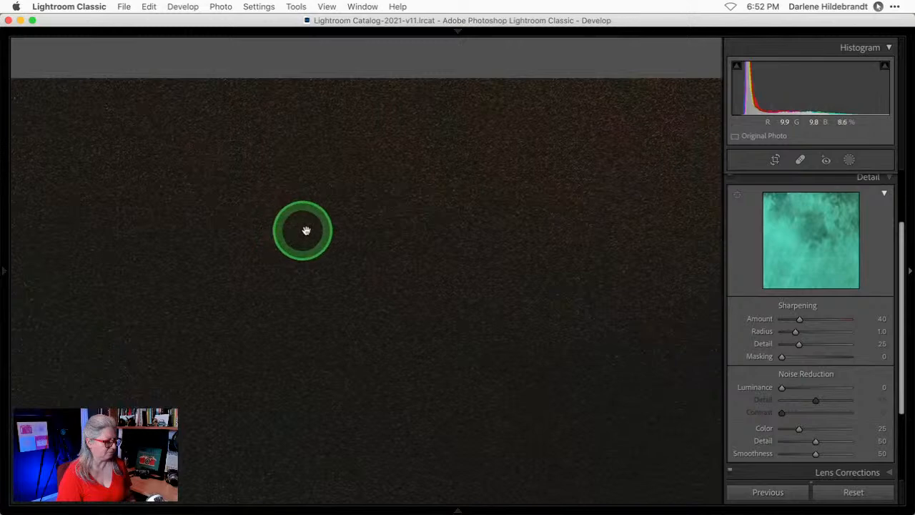
{"action": "scroll", "coordinate": [814, 291], "scroll_direction": "up", "scroll_amount": 5}
{"action": "left_click", "coordinate": [869, 180]}
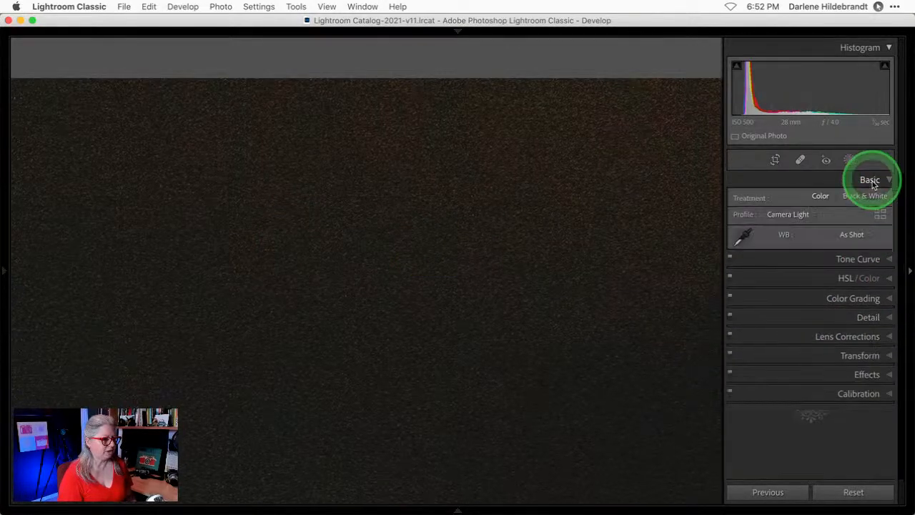
{"action": "left_click_drag", "start_coordinate": [827, 307], "coordinate": [837, 296]}
{"action": "scroll", "coordinate": [835, 296], "scroll_direction": "down", "scroll_amount": 5}
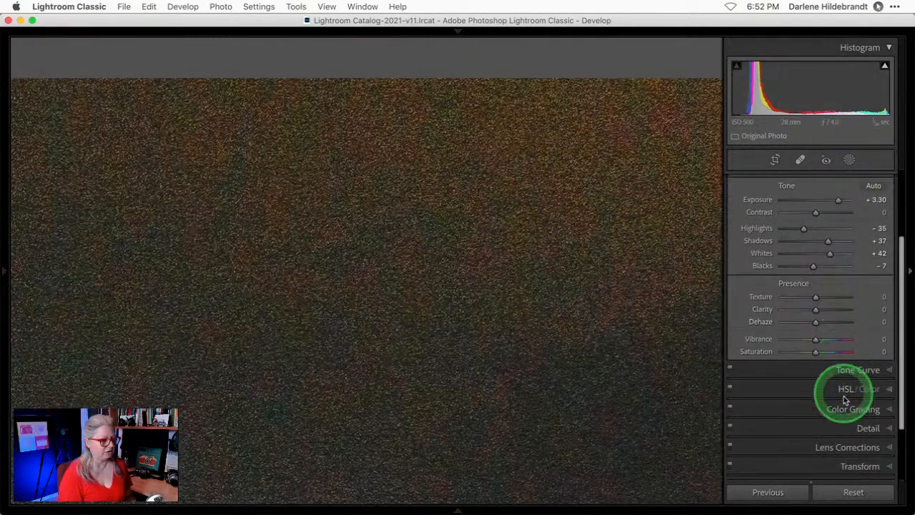
Try Luminance noise reduction at 100, settle on Luminance 51 with Contrast 10, and set sharpening Masking to 89
{"action": "left_click", "coordinate": [857, 429]}
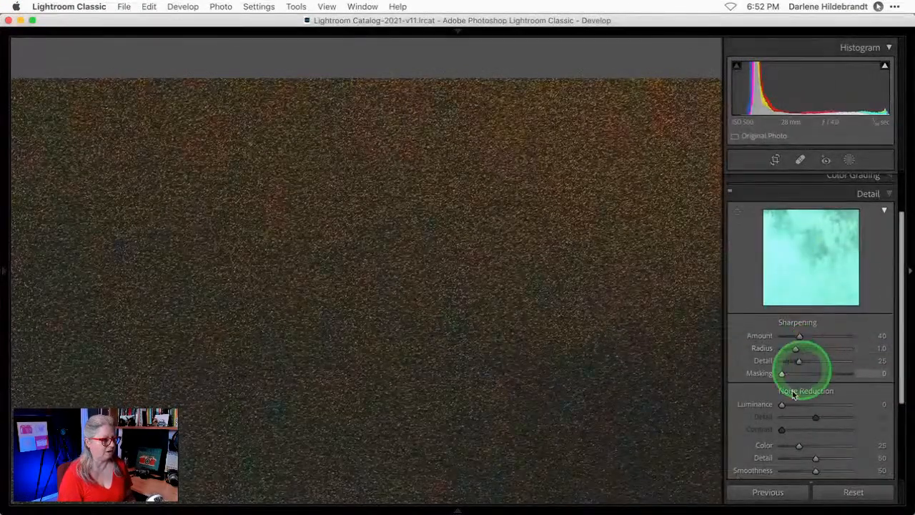
{"action": "left_click_drag", "start_coordinate": [783, 406], "coordinate": [853, 402]}
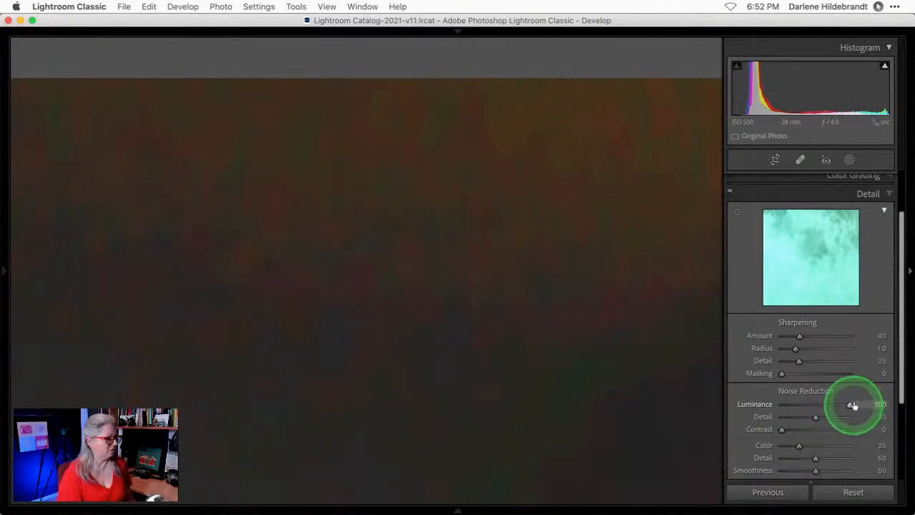
{"action": "left_click_drag", "start_coordinate": [781, 430], "coordinate": [816, 406]}
{"action": "left_click", "coordinate": [802, 406]}
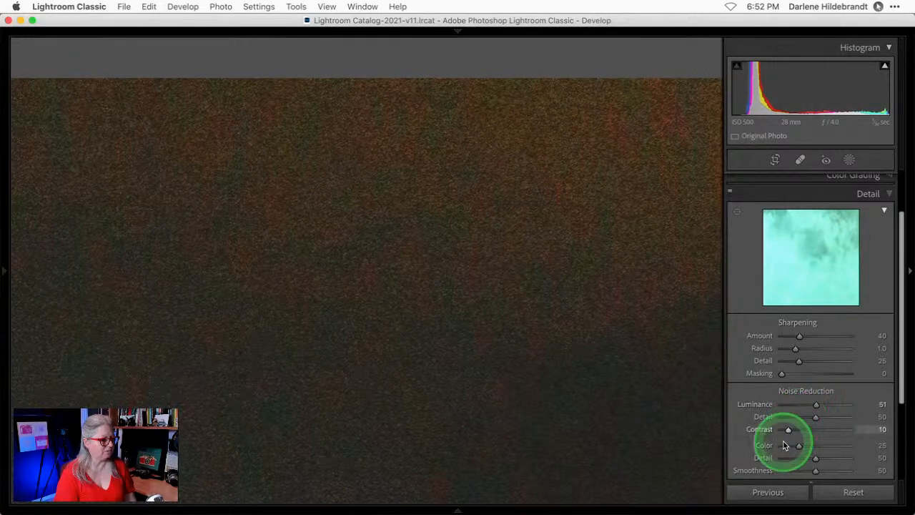
{"action": "left_click_drag", "start_coordinate": [784, 376], "coordinate": [841, 371]}
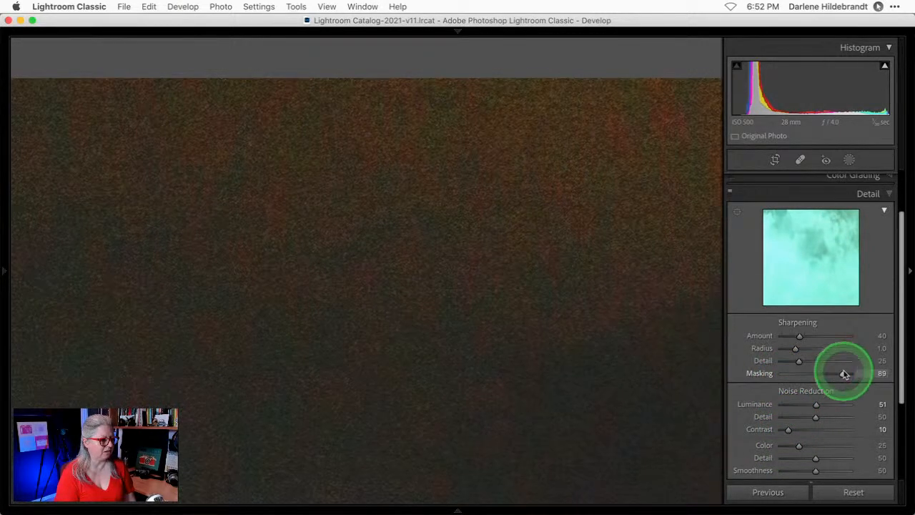
{"action": "scroll", "coordinate": [811, 392], "scroll_direction": "down", "scroll_amount": 1}
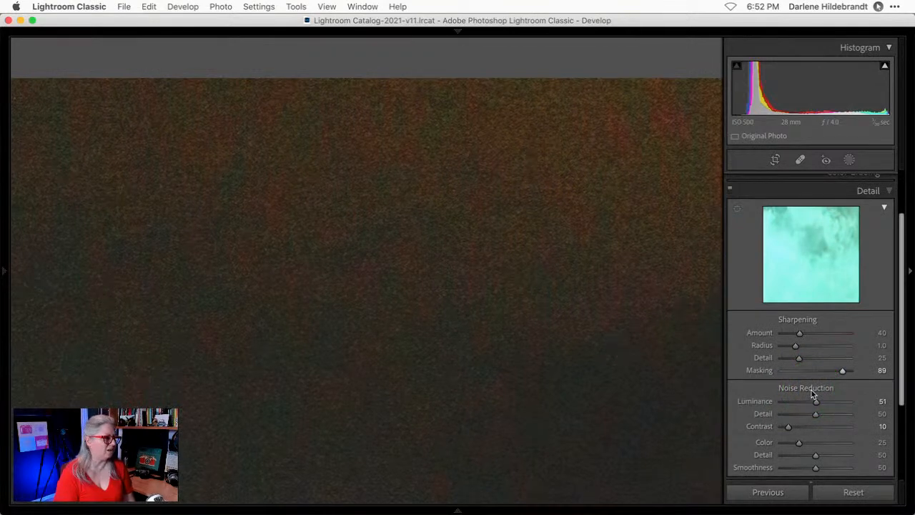
Compare the sky with the Detail adjustments off and on, then try Color noise reduction at 92 and reduce it to 68
{"action": "left_click", "coordinate": [731, 194]}
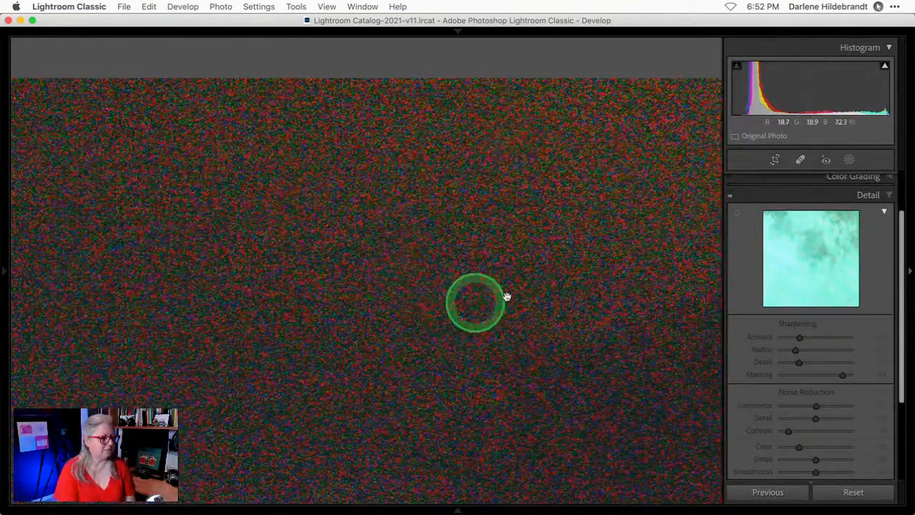
{"action": "left_click", "coordinate": [730, 196]}
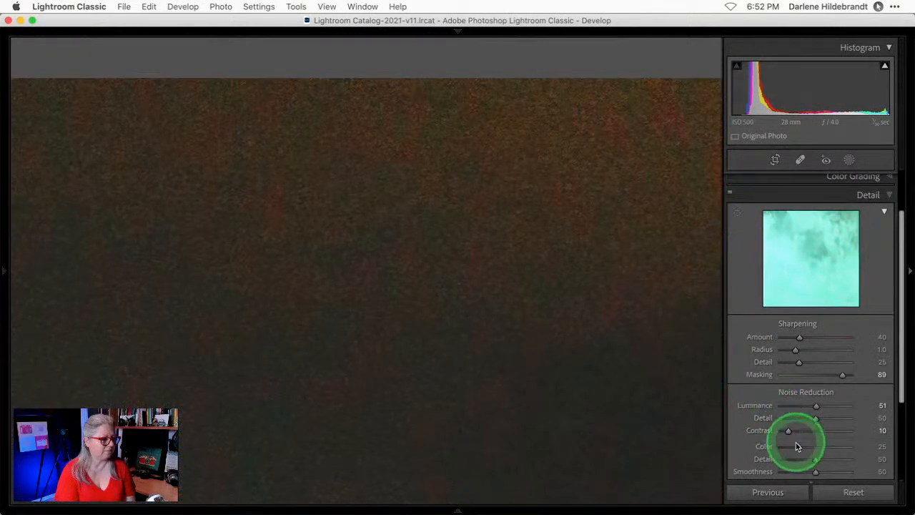
{"action": "left_click_drag", "start_coordinate": [797, 445], "coordinate": [843, 446]}
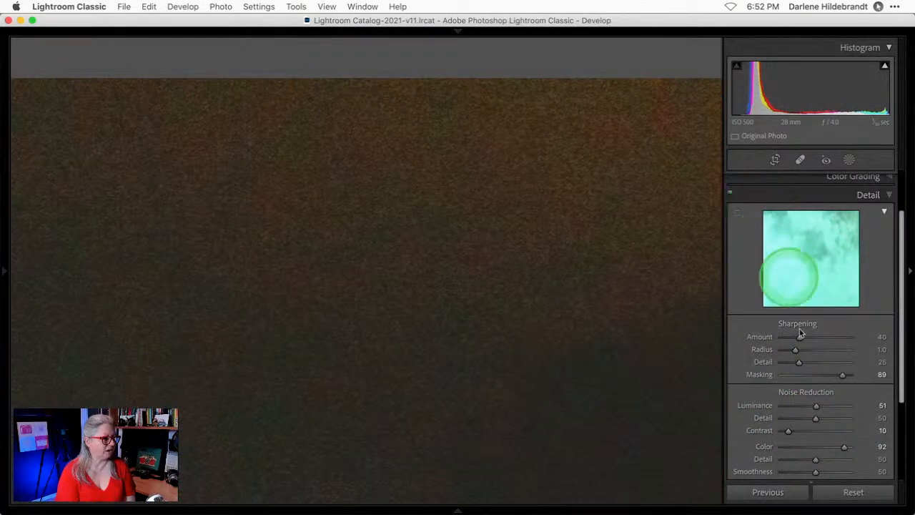
{"action": "mouse_move", "coordinate": [844, 446]}
{"action": "left_mouse_down"}
{"action": "mouse_move", "coordinate": [721, 446]}
{"action": "mouse_move", "coordinate": [829, 448]}
{"action": "left_mouse_up"}
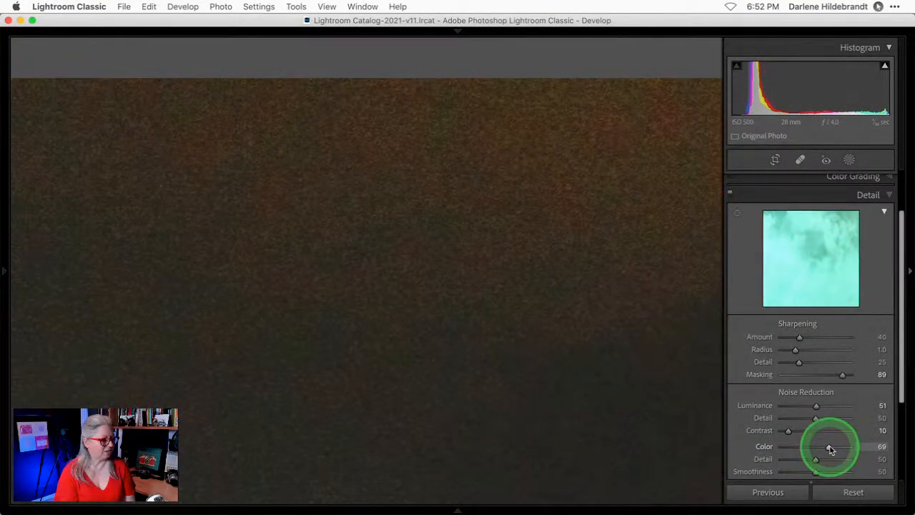
{"action": "scroll", "coordinate": [813, 419], "scroll_direction": "up", "scroll_amount": 1}
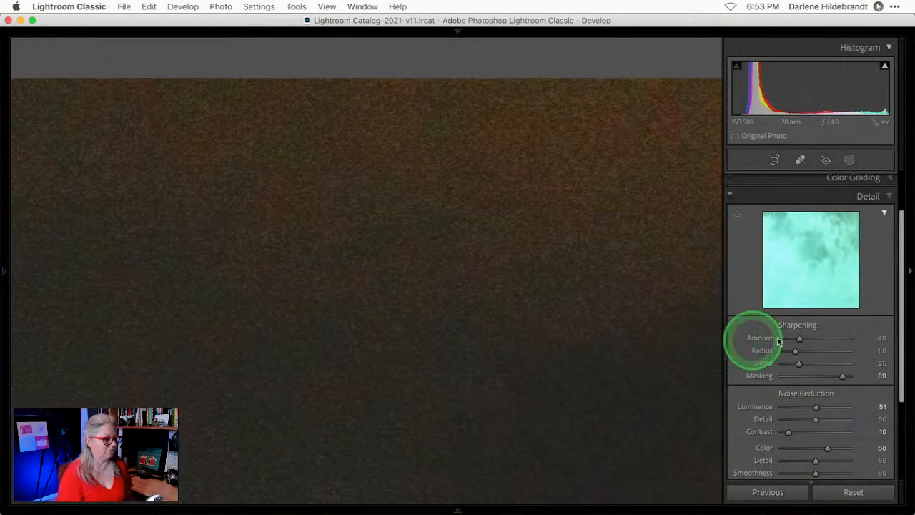
Reset all Sharpening and Noise Reduction settings to their defaults and return to the full photo
{"action": "double_click", "coordinate": [795, 326]}
{"action": "double_click", "coordinate": [799, 395]}
{"action": "left_click", "coordinate": [476, 274]}
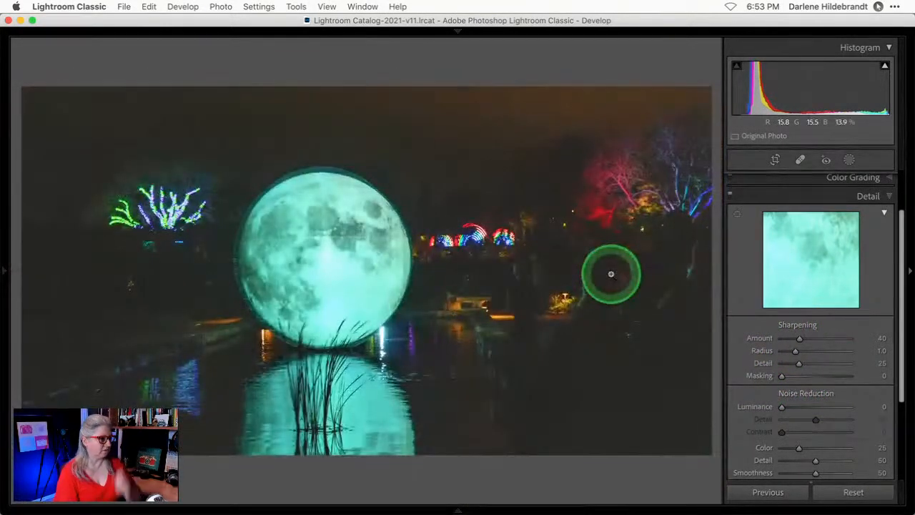
Set the photo's Exposure to 2.20 and Shadows to 56
{"action": "scroll", "coordinate": [786, 216], "scroll_direction": "up", "scroll_amount": 3}
{"action": "left_click", "coordinate": [854, 183]}
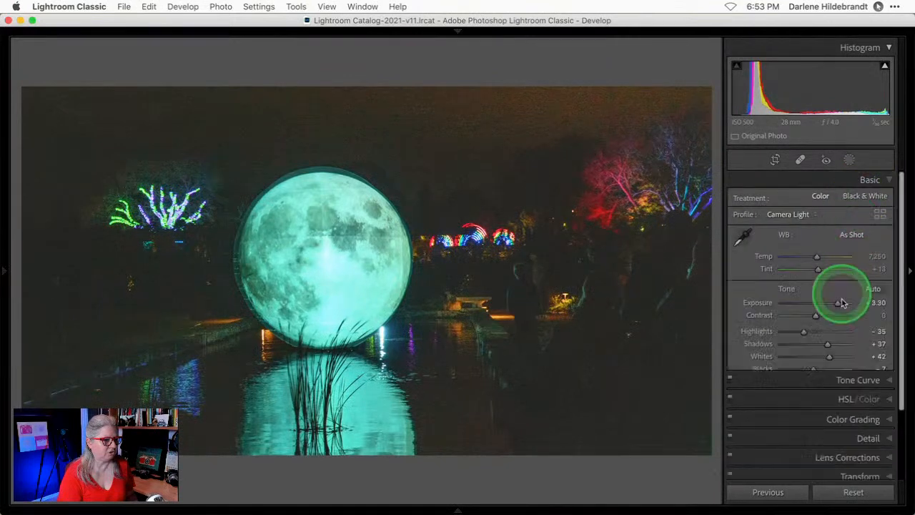
{"action": "left_click_drag", "start_coordinate": [837, 302], "coordinate": [829, 305]}
{"action": "mouse_move", "coordinate": [828, 343]}
{"action": "left_mouse_down"}
{"action": "mouse_move", "coordinate": [843, 342]}
{"action": "mouse_move", "coordinate": [835, 342]}
{"action": "left_mouse_up"}
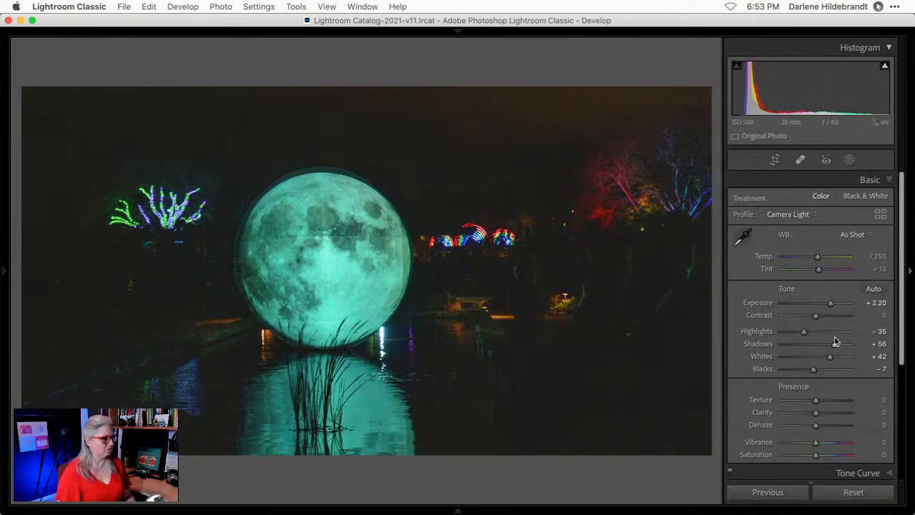
{"action": "left_click", "coordinate": [827, 306]}
{"action": "left_click_drag", "start_coordinate": [830, 306], "coordinate": [828, 306]}
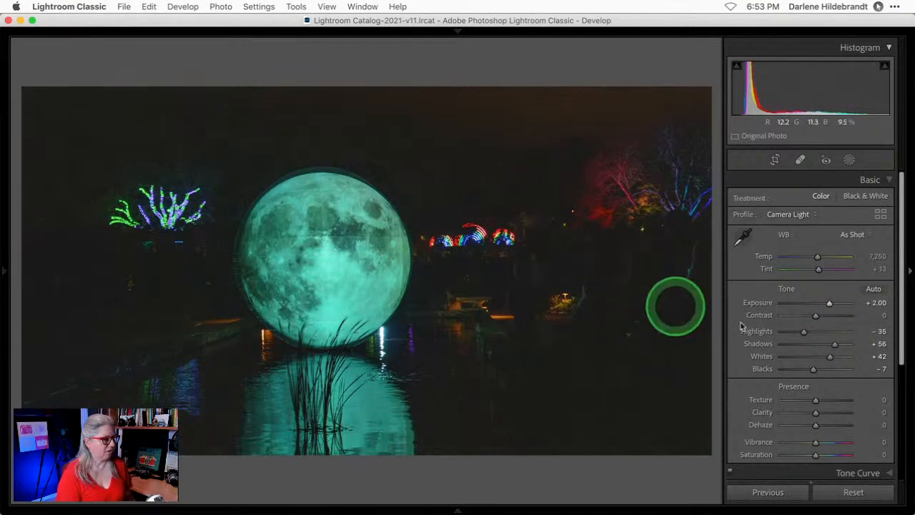
{"action": "left_click_drag", "start_coordinate": [827, 303], "coordinate": [832, 307]}
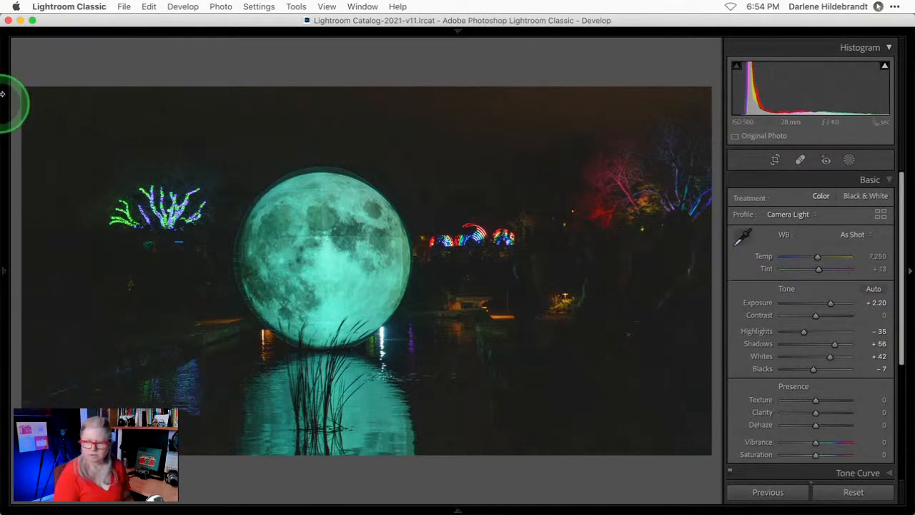
Start an external edit of the moon photo with Topaz DeNoise AI
{"action": "right_click", "coordinate": [527, 205]}
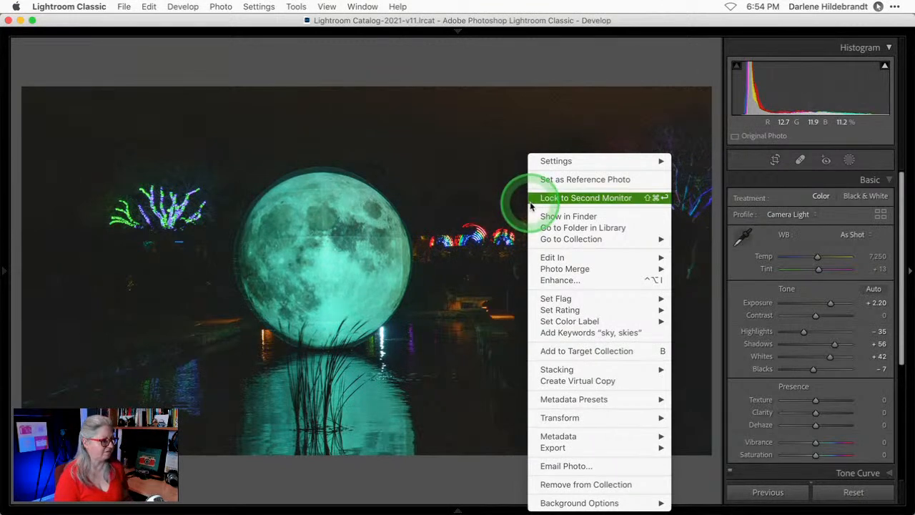
{"action": "left_click", "coordinate": [554, 259]}
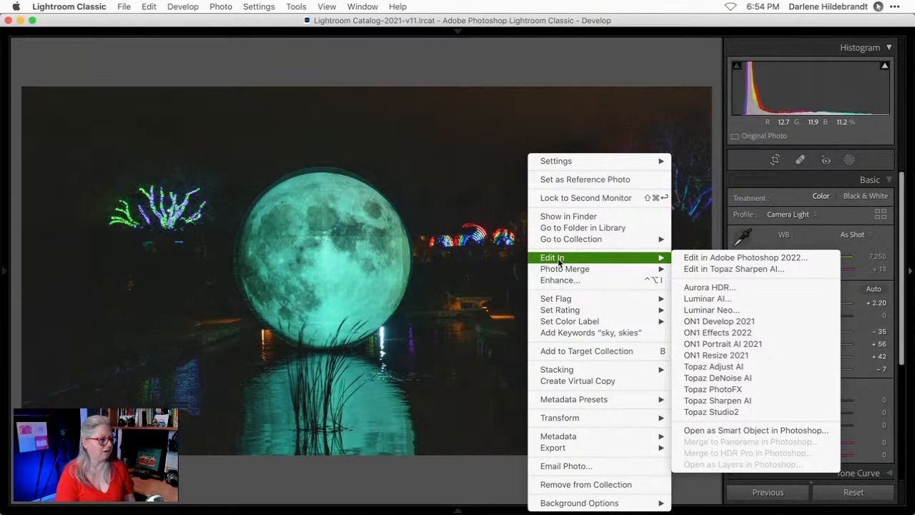
{"action": "left_click", "coordinate": [696, 379]}
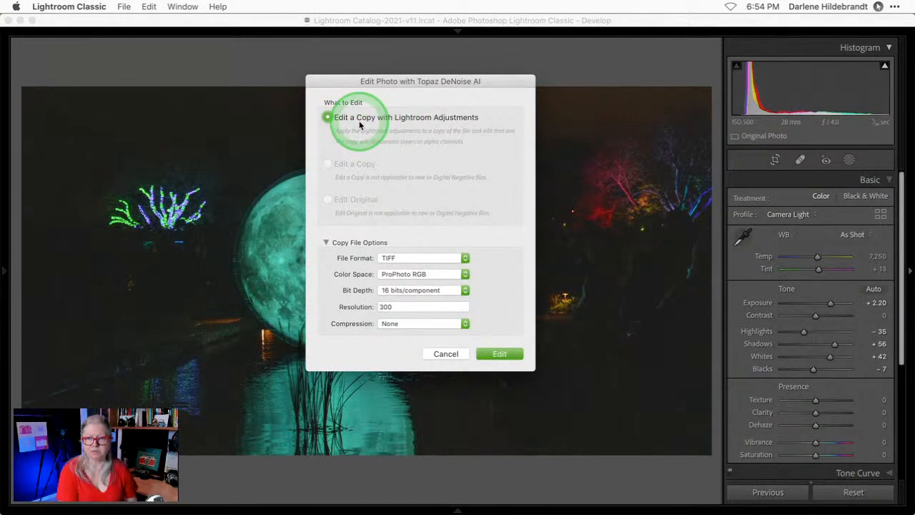
Choose JPEG as the copy's file format, open the copy in Topaz DeNoise AI, and dismiss its welcome guide
{"action": "left_click", "coordinate": [509, 355]}
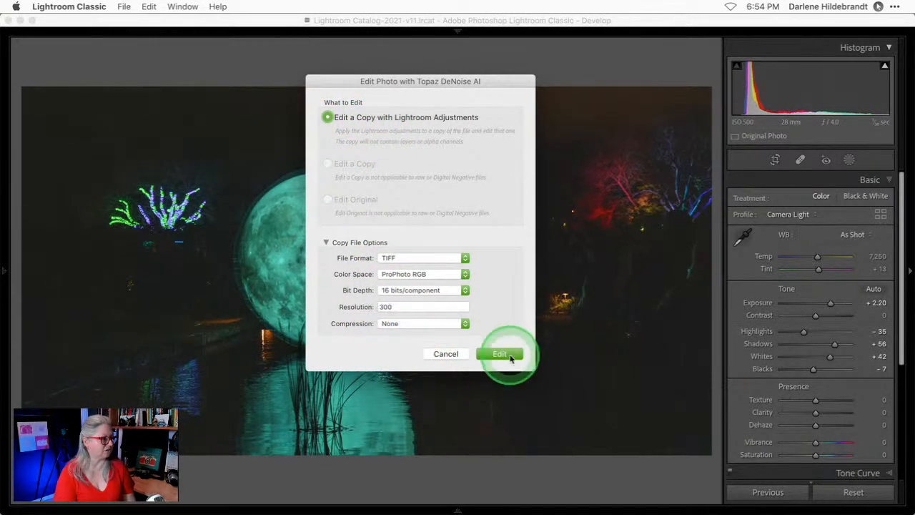
{"action": "left_click", "coordinate": [413, 273]}
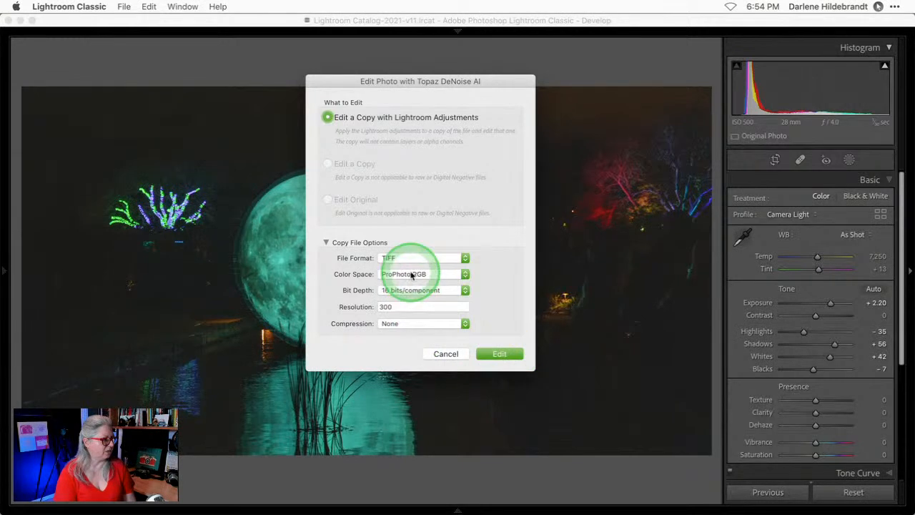
{"action": "left_click", "coordinate": [413, 274]}
{"action": "left_click", "coordinate": [413, 274]}
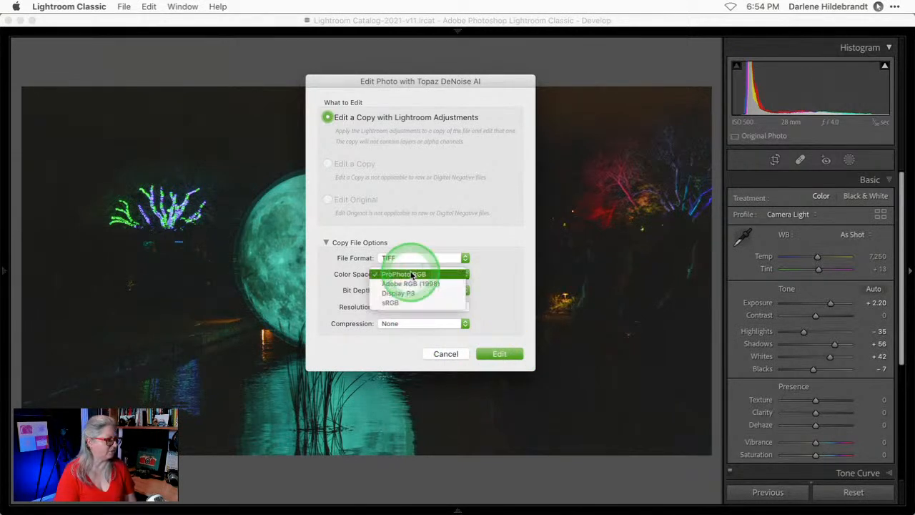
{"action": "left_click", "coordinate": [405, 258]}
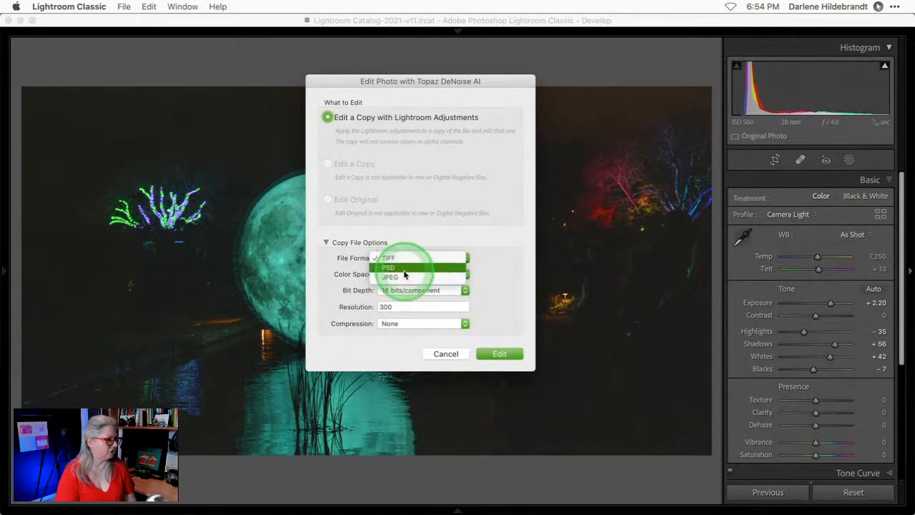
{"action": "left_click", "coordinate": [408, 277]}
{"action": "left_click", "coordinate": [499, 353]}
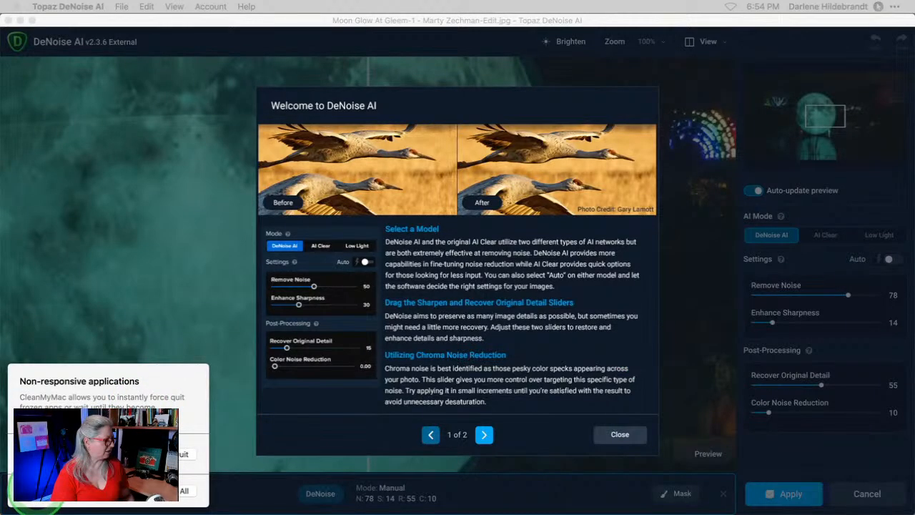
{"action": "left_click", "coordinate": [616, 433]}
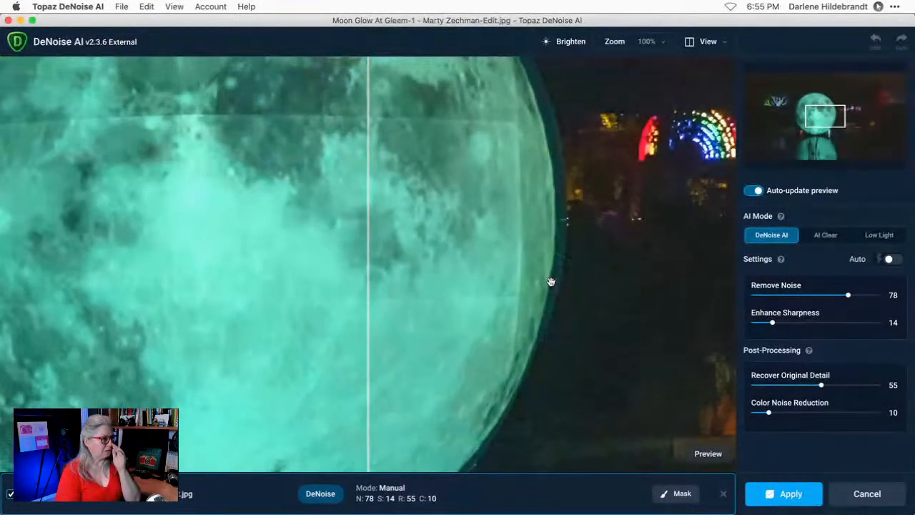
Preview the moon's upper edge and sky, and switch the noise reduction to the Low Light AI mode with Auto settings
{"action": "left_click_drag", "start_coordinate": [424, 135], "coordinate": [427, 297]}
{"action": "left_click", "coordinate": [490, 278]}
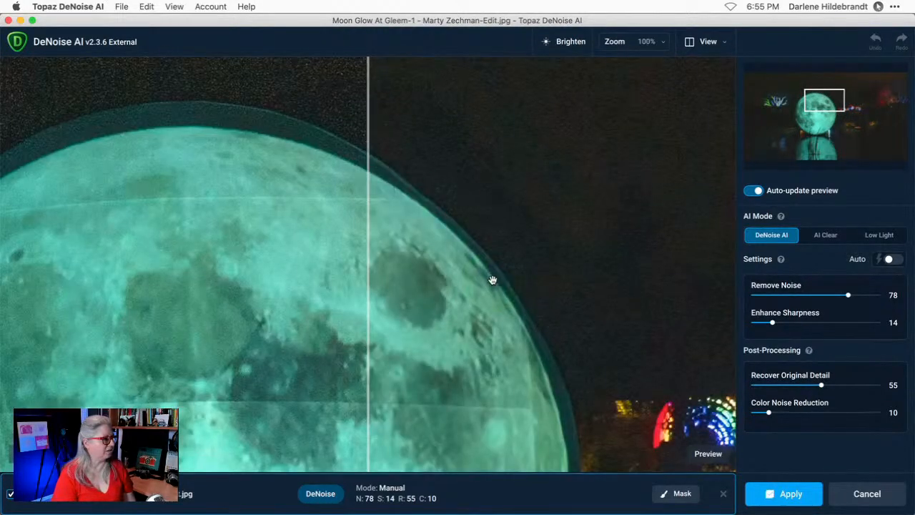
{"action": "left_click_drag", "start_coordinate": [492, 279], "coordinate": [530, 285]}
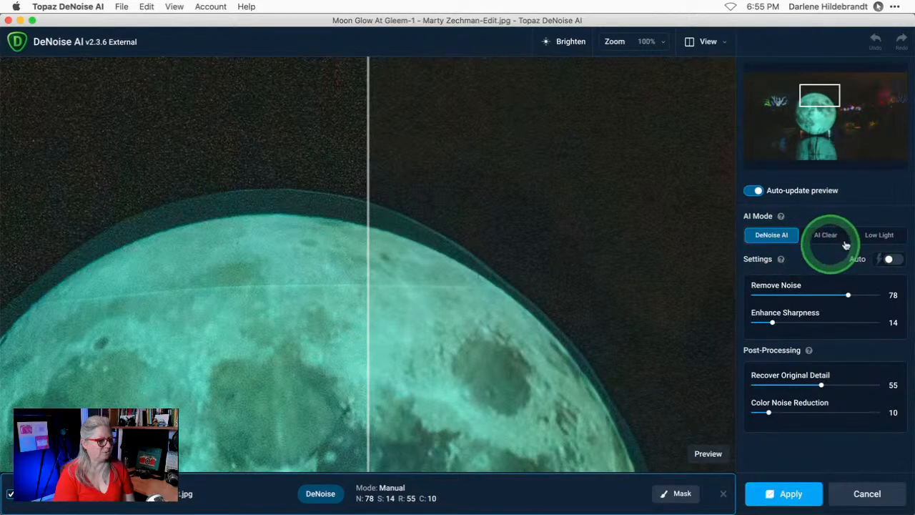
{"action": "left_click", "coordinate": [878, 235]}
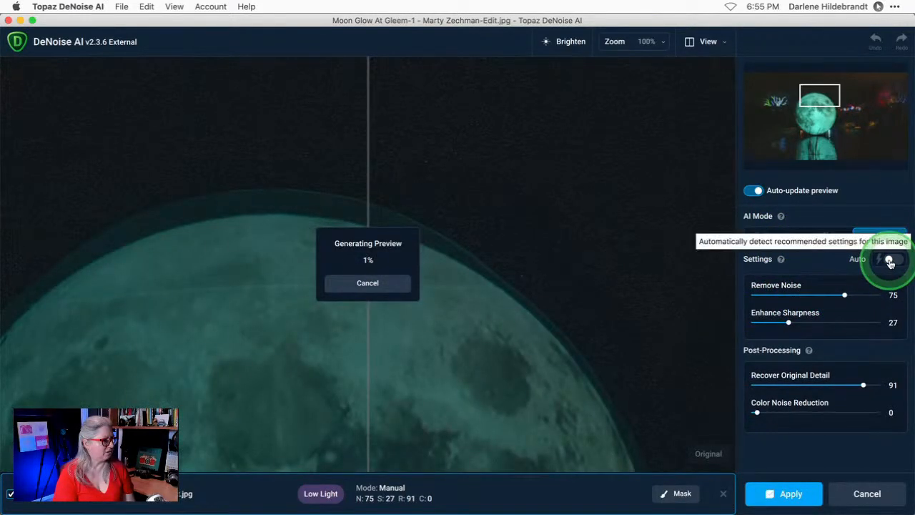
{"action": "left_click", "coordinate": [890, 261]}
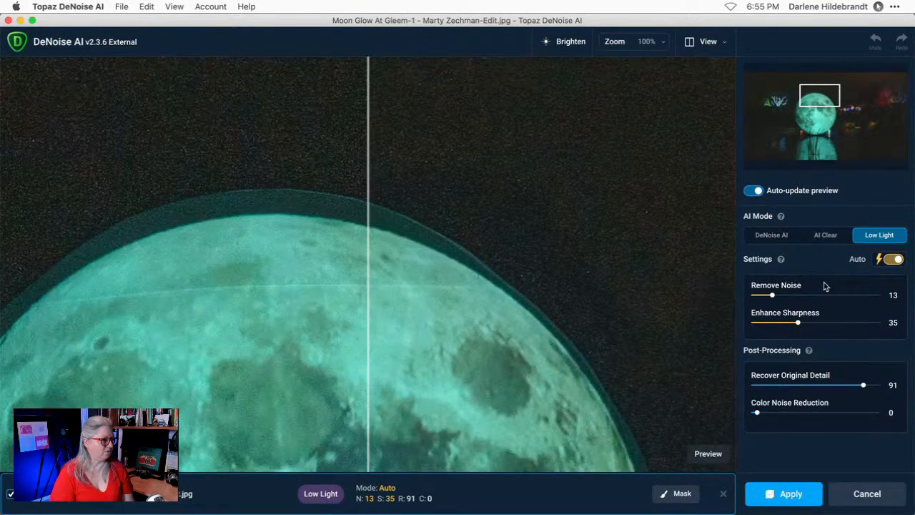
Switch the noise reduction to AI Clear mode, turn off Auto settings, and set Remove Noise to High
{"action": "left_click", "coordinate": [825, 235]}
{"action": "left_click", "coordinate": [891, 262]}
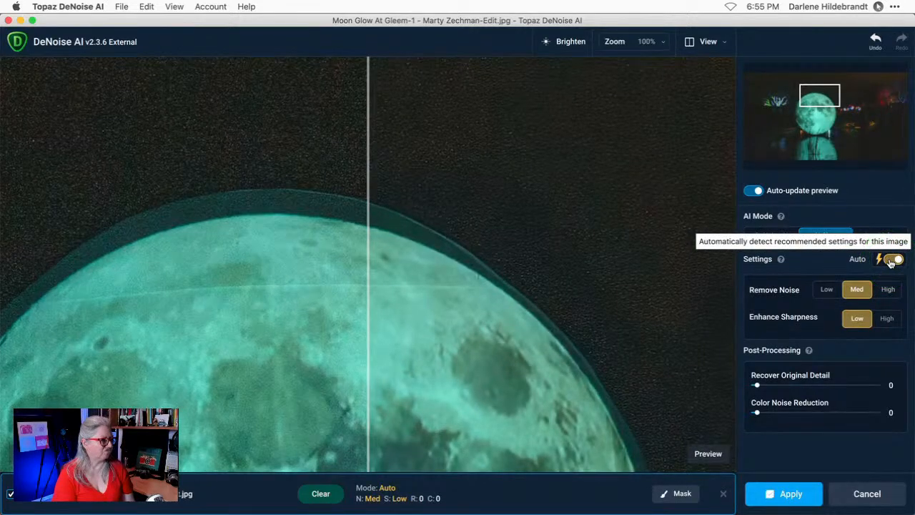
{"action": "left_click", "coordinate": [891, 260]}
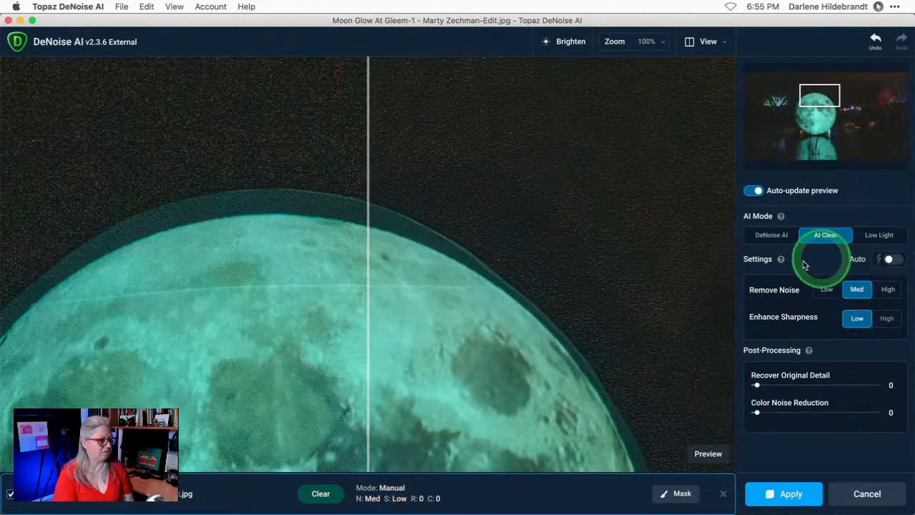
{"action": "left_click", "coordinate": [888, 291]}
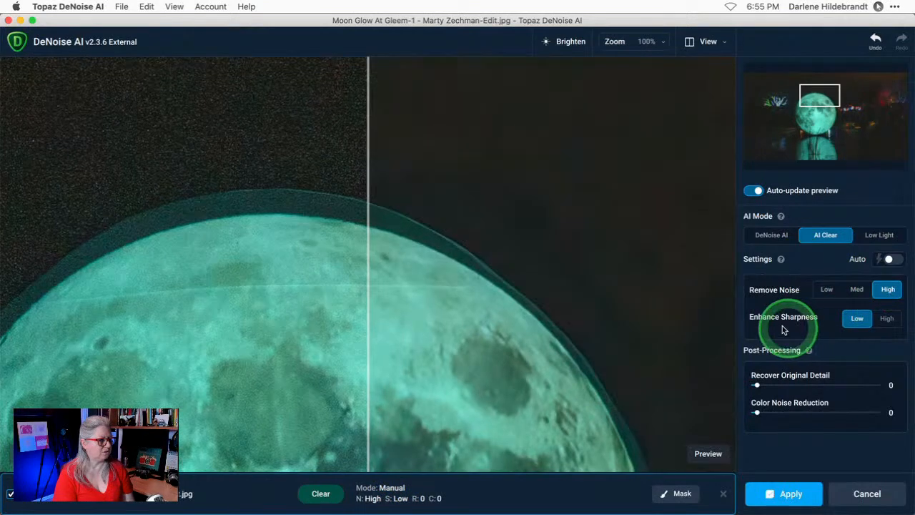
{"action": "left_click_drag", "start_coordinate": [826, 386], "coordinate": [717, 388]}
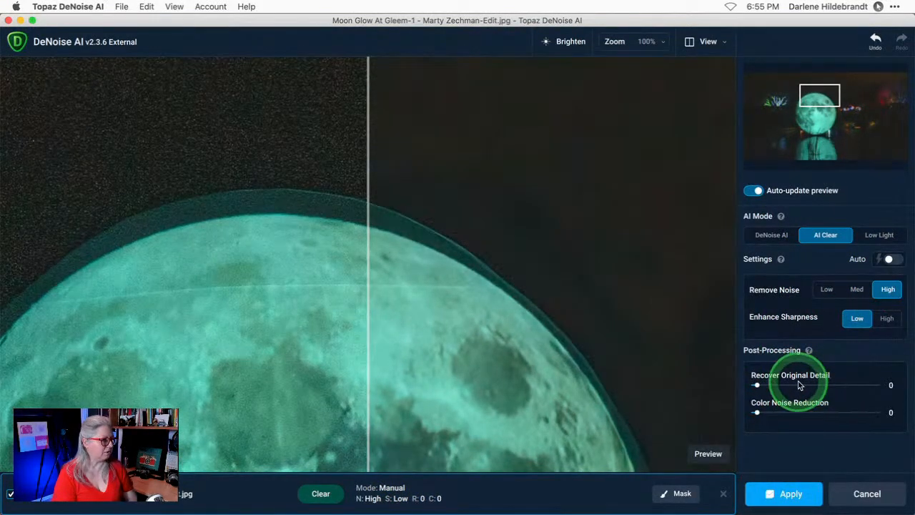
Check the moon's surface and the rainbow lights, and set Color Noise Reduction to 29 and Recover Original Detail to 26
{"action": "left_click_drag", "start_coordinate": [476, 379], "coordinate": [468, 138]}
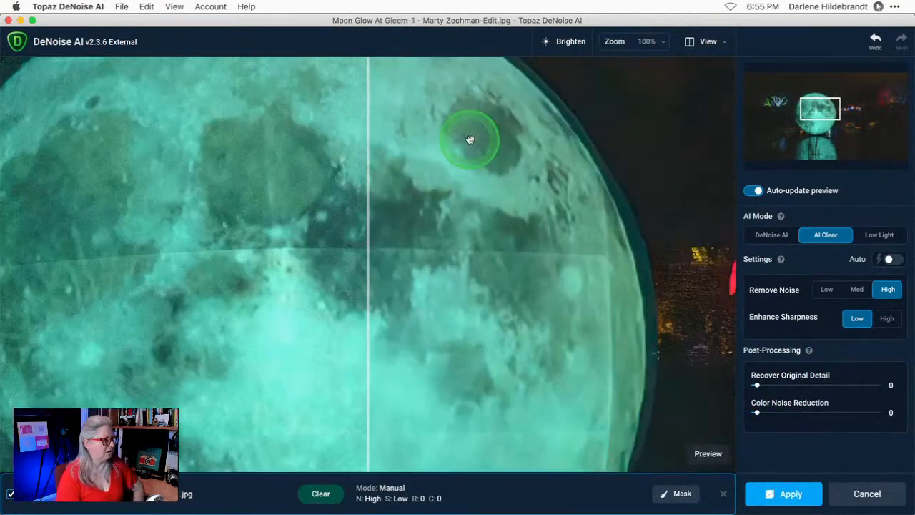
{"action": "left_click", "coordinate": [618, 196]}
{"action": "left_click", "coordinate": [559, 191]}
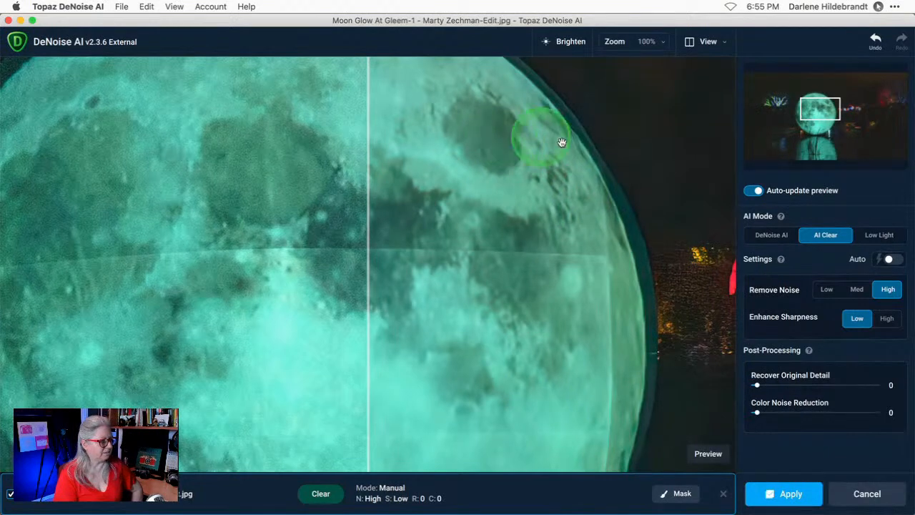
{"action": "left_click_drag", "start_coordinate": [560, 145], "coordinate": [439, 163]}
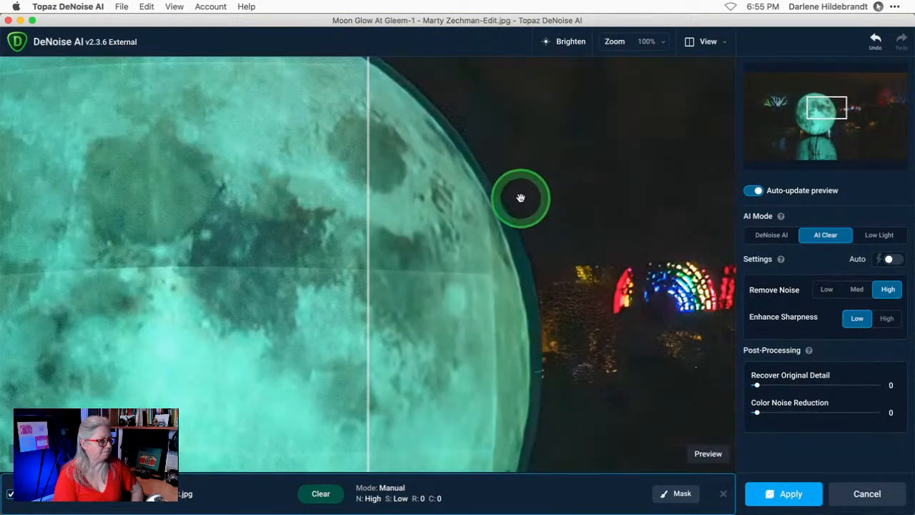
{"action": "left_click_drag", "start_coordinate": [548, 360], "coordinate": [419, 250]}
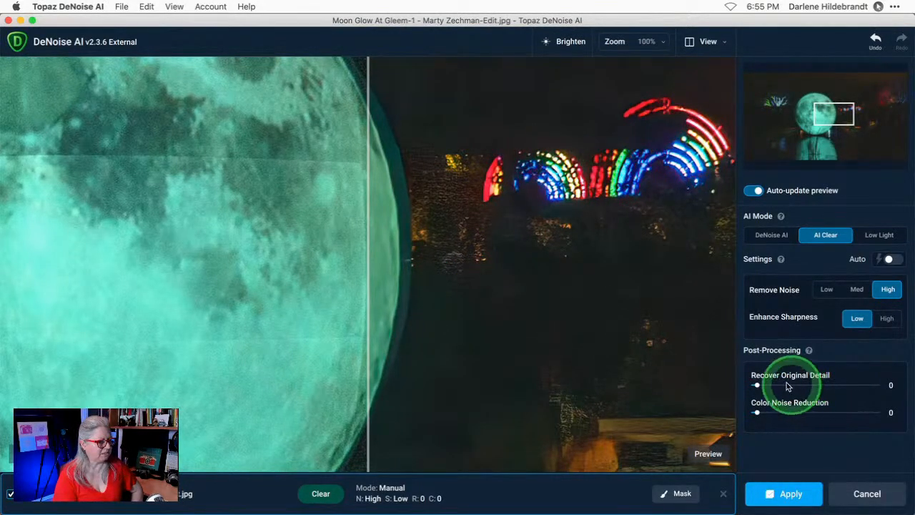
{"action": "left_click_drag", "start_coordinate": [757, 412], "coordinate": [790, 412]}
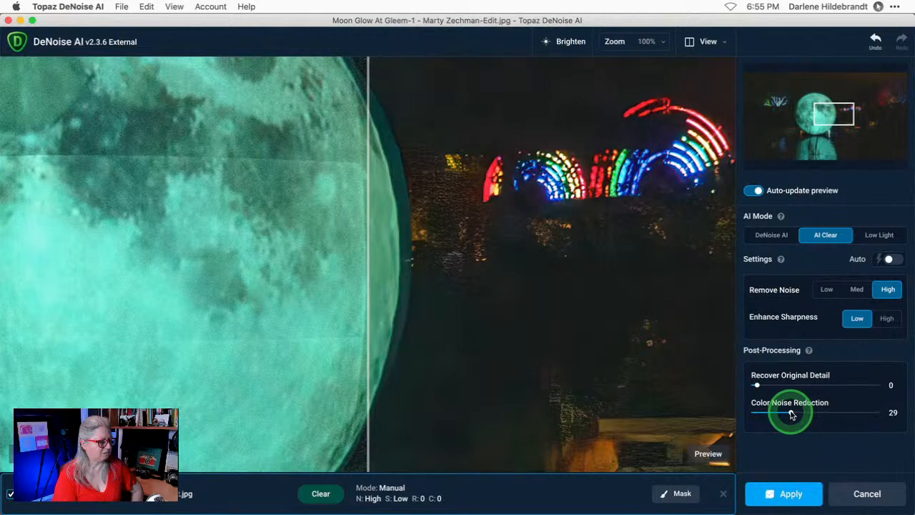
{"action": "left_click_drag", "start_coordinate": [757, 384], "coordinate": [787, 386]}
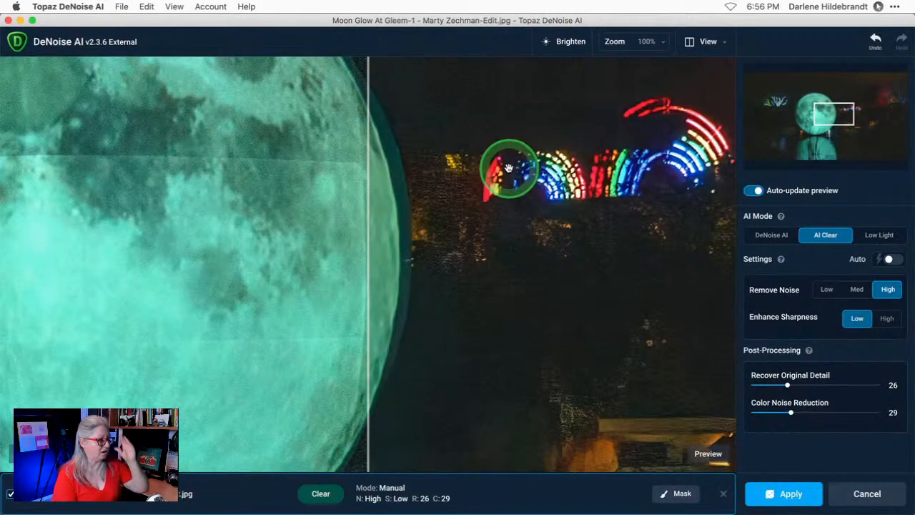
Preview the sky above the moon and apply the noise reduction to the photo
{"action": "left_click_drag", "start_coordinate": [501, 166], "coordinate": [596, 372]}
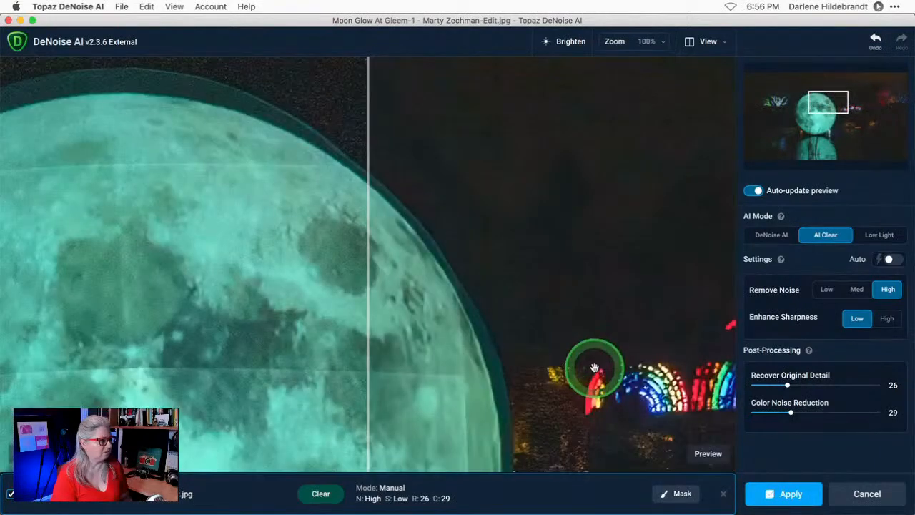
{"action": "left_click_drag", "start_coordinate": [503, 175], "coordinate": [560, 340]}
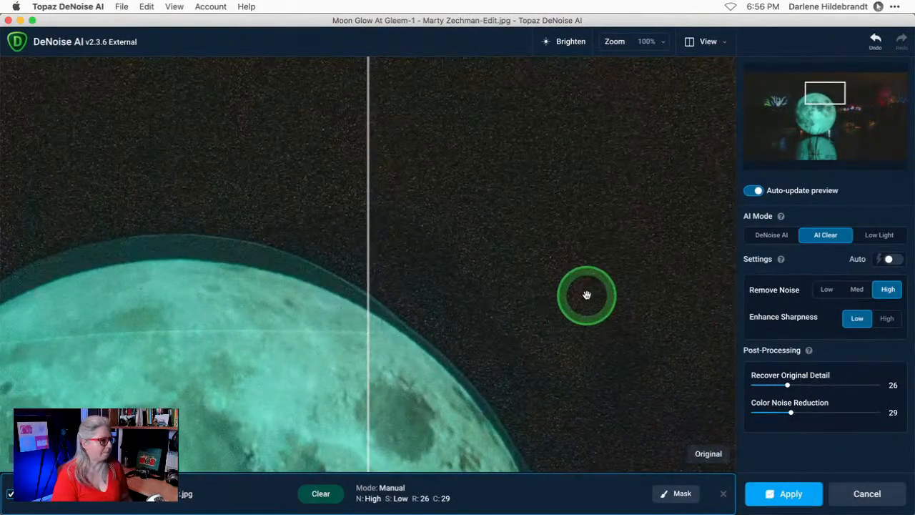
{"action": "left_click_drag", "start_coordinate": [392, 146], "coordinate": [478, 344]}
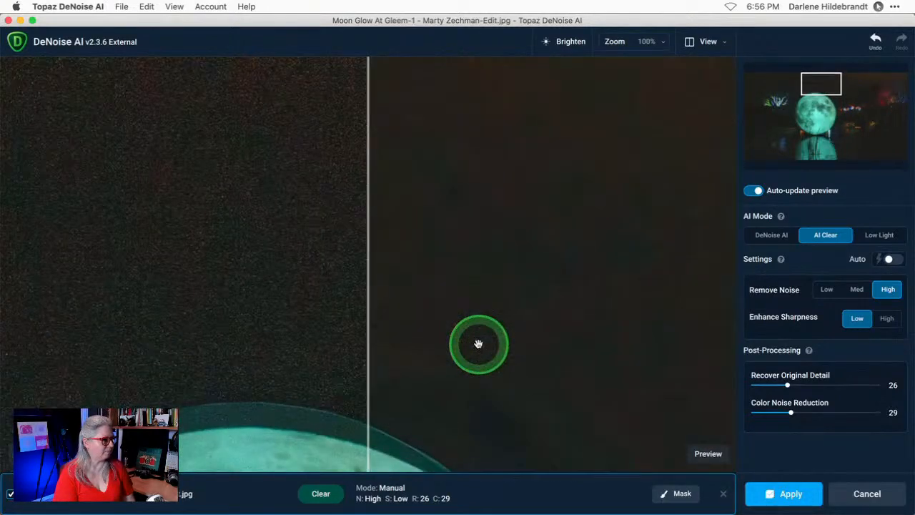
{"action": "left_click", "coordinate": [794, 494]}
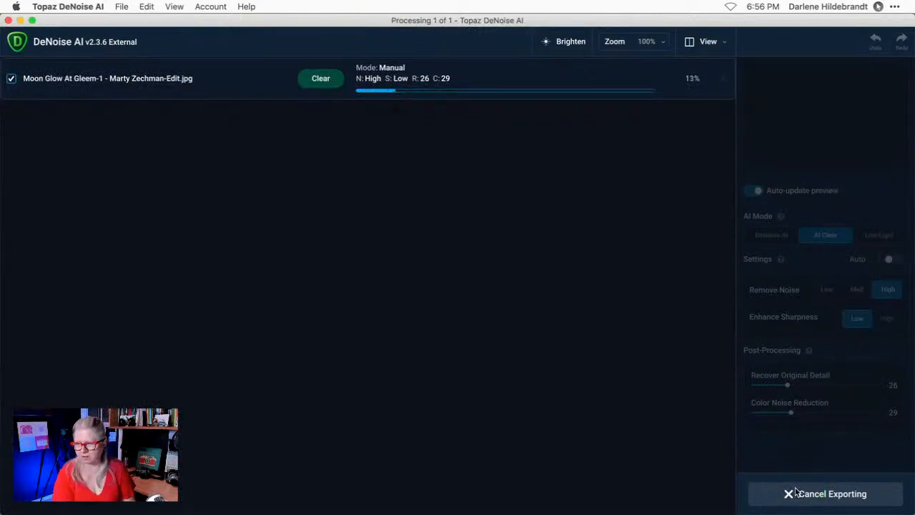
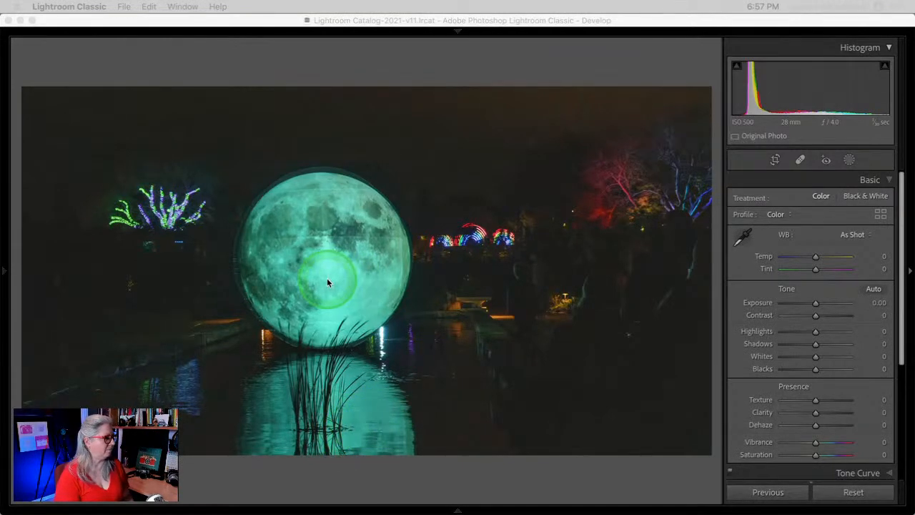
Examine the noise in the sky and around the rainbow lights close up, in the denoised copy and in the original photo
{"action": "left_click", "coordinate": [426, 229]}
{"action": "left_click_drag", "start_coordinate": [486, 370], "coordinate": [287, 333]}
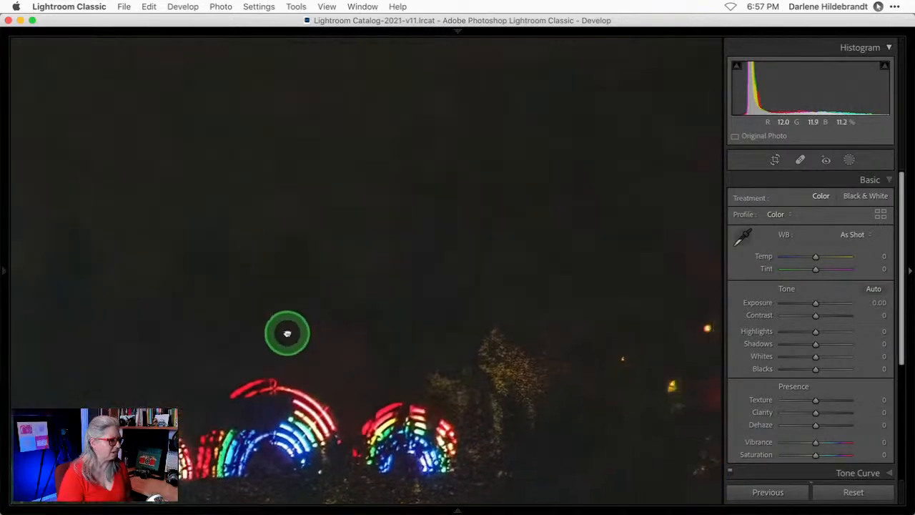
{"action": "left_click_drag", "start_coordinate": [464, 237], "coordinate": [262, 316]}
{"action": "left_click_drag", "start_coordinate": [416, 329], "coordinate": [275, 309]}
{"action": "left_click_drag", "start_coordinate": [423, 312], "coordinate": [216, 288]}
{"action": "left_click", "coordinate": [176, 290]}
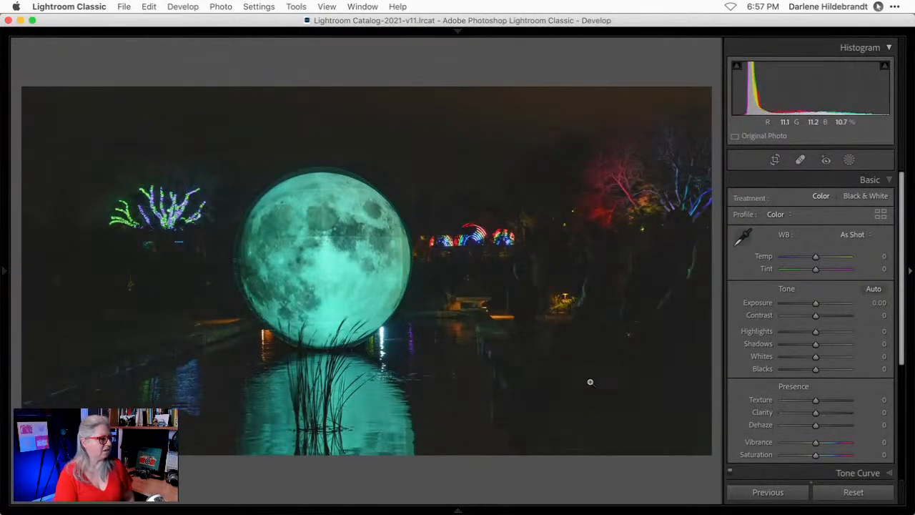
{"action": "key", "text": "super+u"}
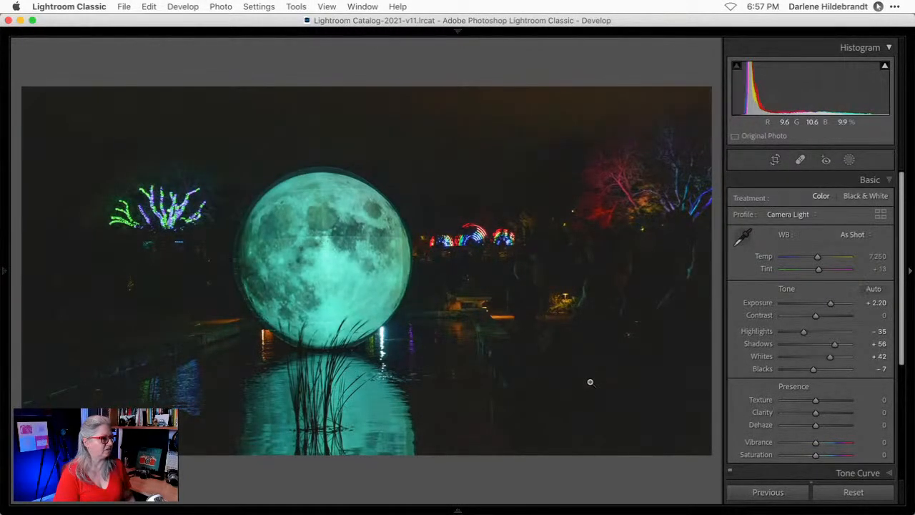
{"action": "left_click", "coordinate": [418, 215]}
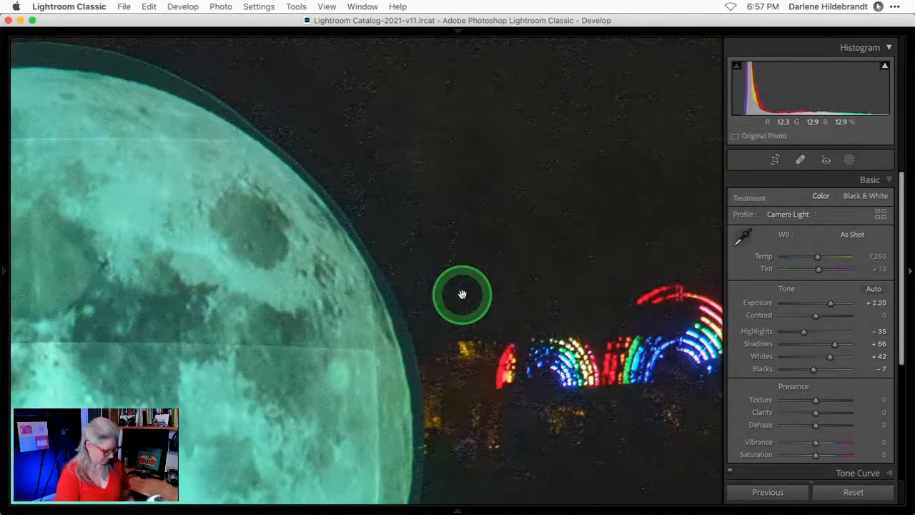
{"action": "left_click", "coordinate": [462, 295]}
Show the original moon photo and its denoised copy side by side in the Library's Compare view
{"action": "key", "text": "g"}
{"action": "left_click", "coordinate": [641, 245]}
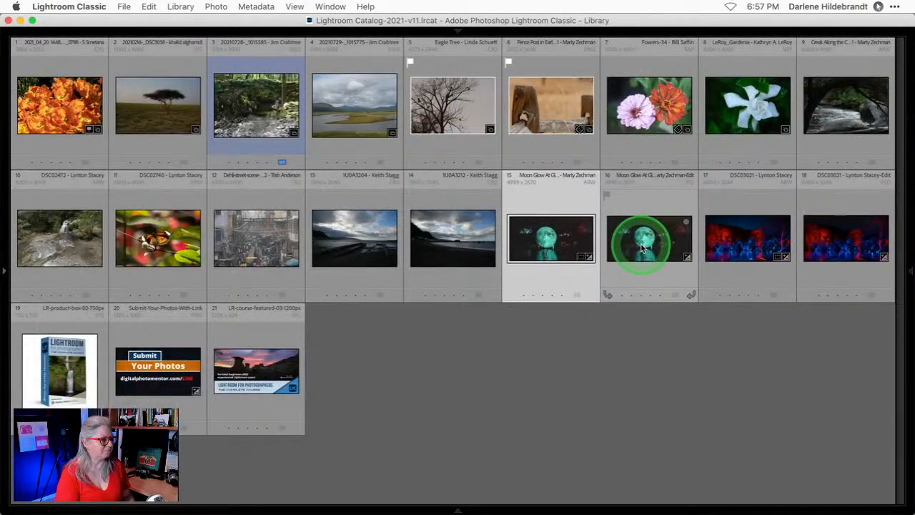
{"action": "key", "text": "c"}
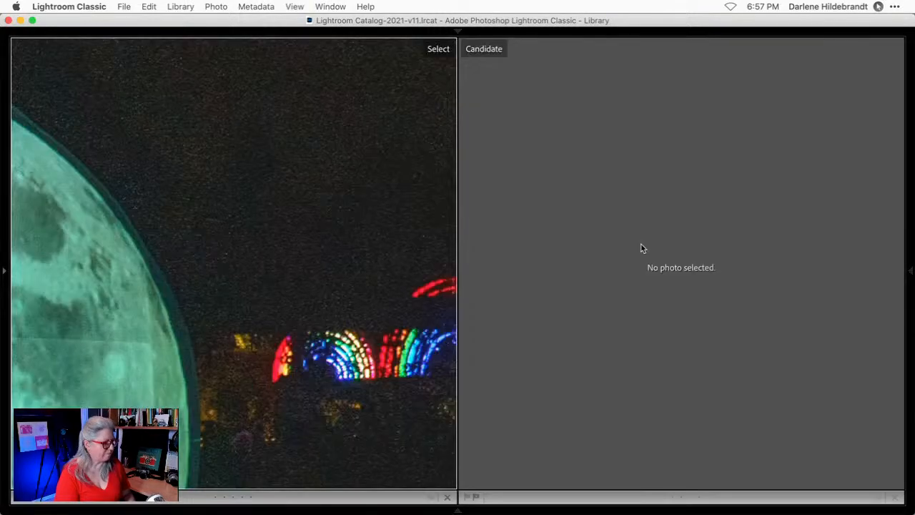
{"action": "left_click", "coordinate": [618, 273]}
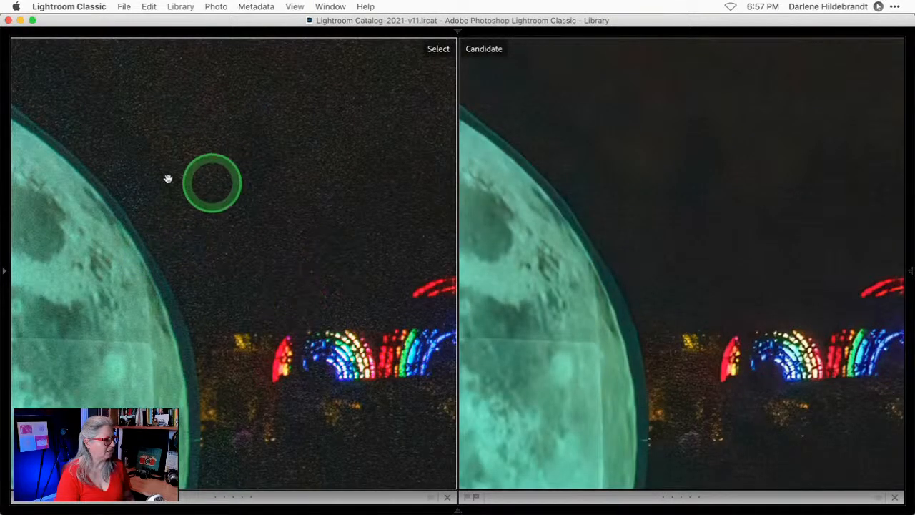
Compare the noise and detail of both versions across the moon, the lights and the dark surroundings, then fit both photos in view
{"action": "left_click_drag", "start_coordinate": [110, 236], "coordinate": [124, 262]}
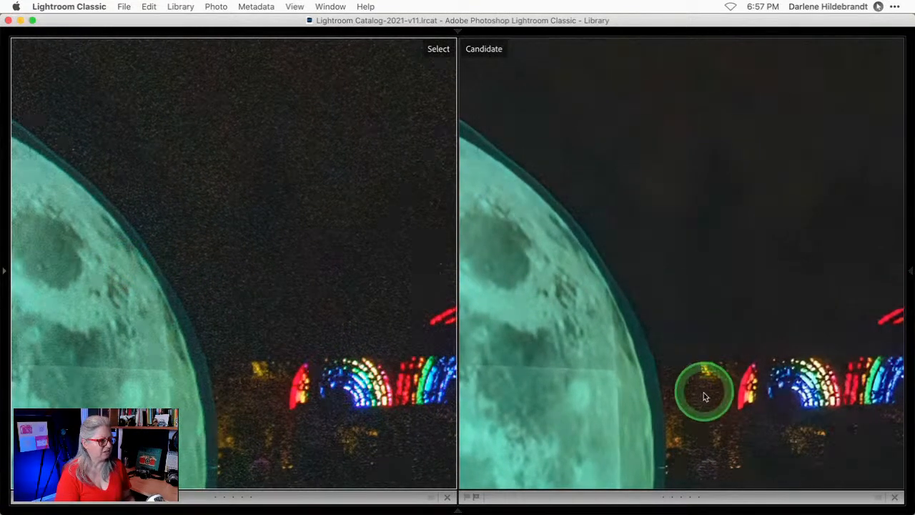
{"action": "left_click_drag", "start_coordinate": [704, 382], "coordinate": [676, 242]}
{"action": "left_click_drag", "start_coordinate": [751, 373], "coordinate": [715, 201]}
{"action": "left_click_drag", "start_coordinate": [661, 381], "coordinate": [803, 237]}
{"action": "left_click_drag", "start_coordinate": [583, 308], "coordinate": [734, 378]}
{"action": "left_click_drag", "start_coordinate": [562, 376], "coordinate": [635, 393]}
{"action": "left_click_drag", "start_coordinate": [560, 394], "coordinate": [594, 347]}
{"action": "left_click", "coordinate": [658, 398]}
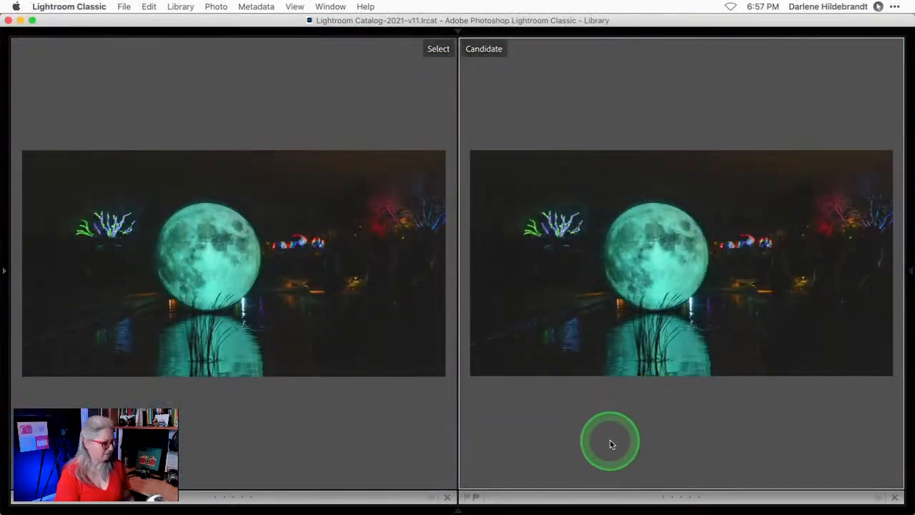
View the denoised moon copy enlarged in the Loupe and return to the Library grid
{"action": "key", "text": "g"}
{"action": "left_click", "coordinate": [579, 409]}
{"action": "left_click", "coordinate": [549, 239]}
{"action": "double_click", "coordinate": [654, 238]}
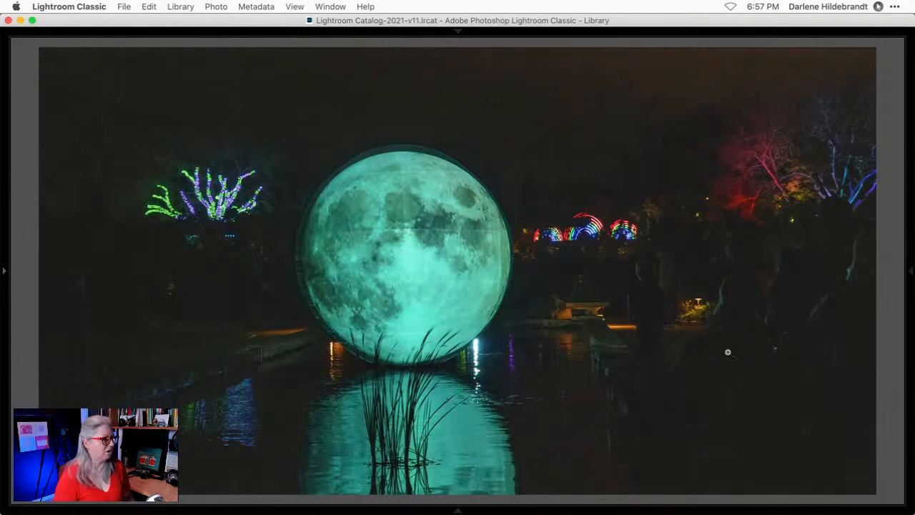
{"action": "key", "text": "g"}
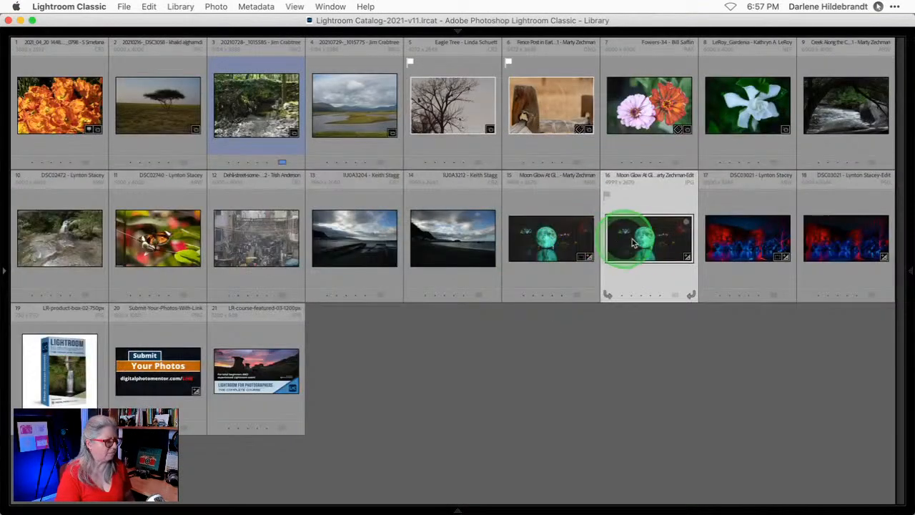
Send the denoised moon photo to Luminar Neo for external editing with the Edit a Copy option
{"action": "right_click", "coordinate": [638, 239]}
{"action": "mouse_move", "coordinate": [652, 233]}
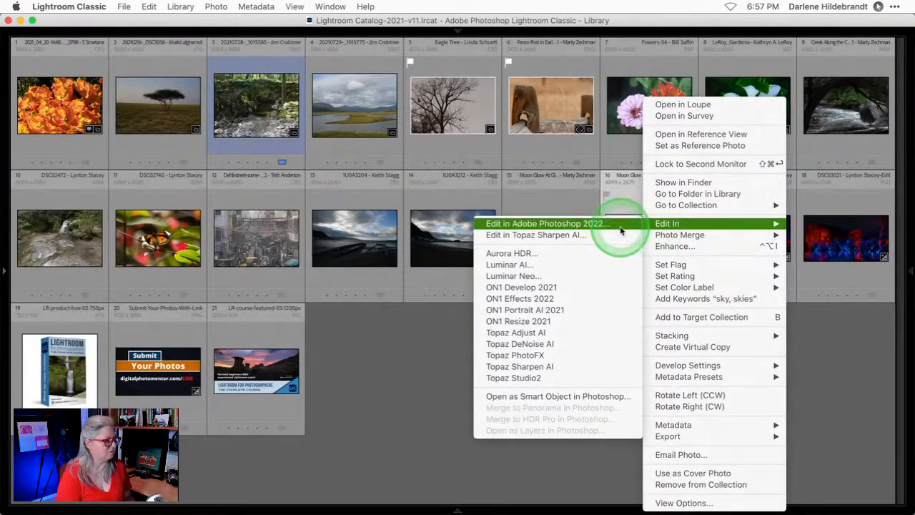
{"action": "left_click", "coordinate": [509, 276]}
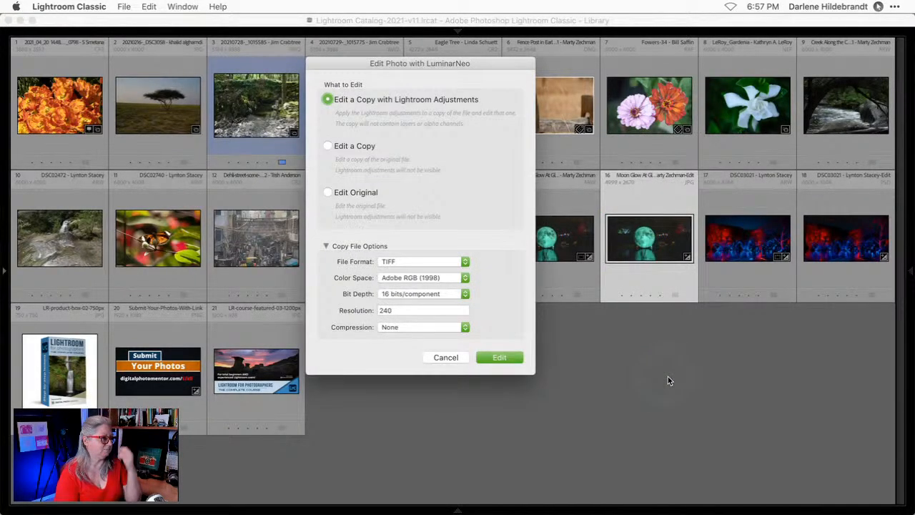
{"action": "left_click", "coordinate": [341, 193]}
{"action": "left_click", "coordinate": [496, 357]}
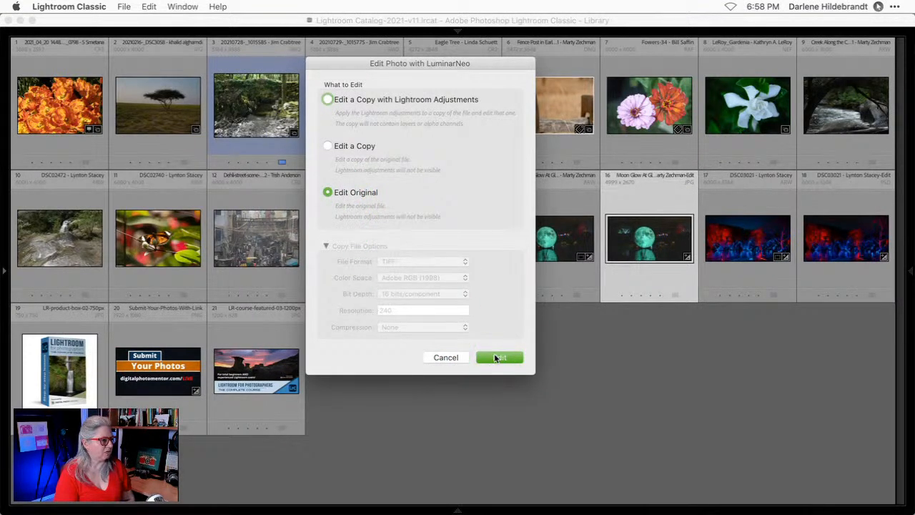
{"action": "left_click", "coordinate": [333, 146]}
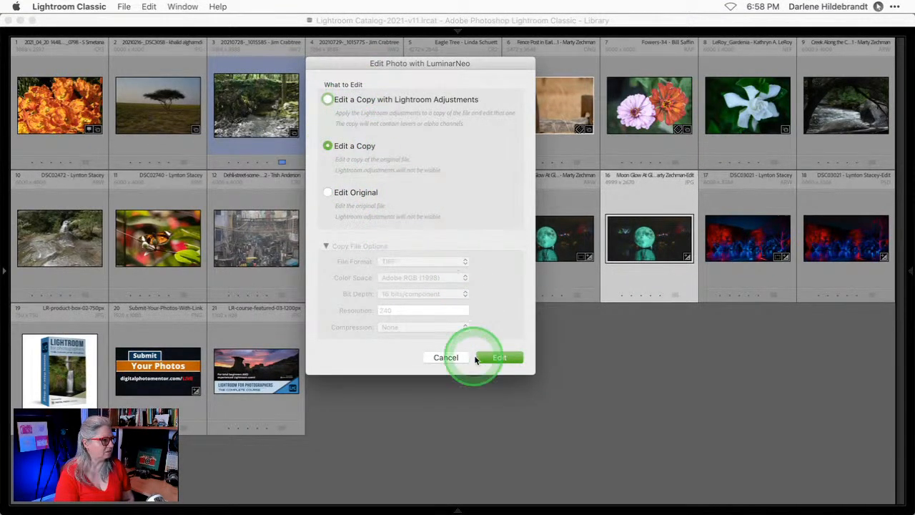
{"action": "left_click", "coordinate": [493, 356]}
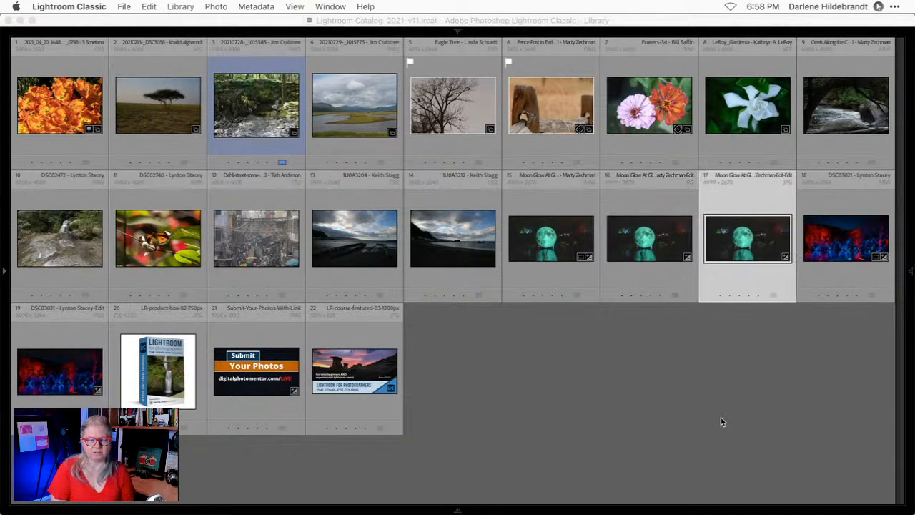
{"action": "left_click", "coordinate": [719, 418]}
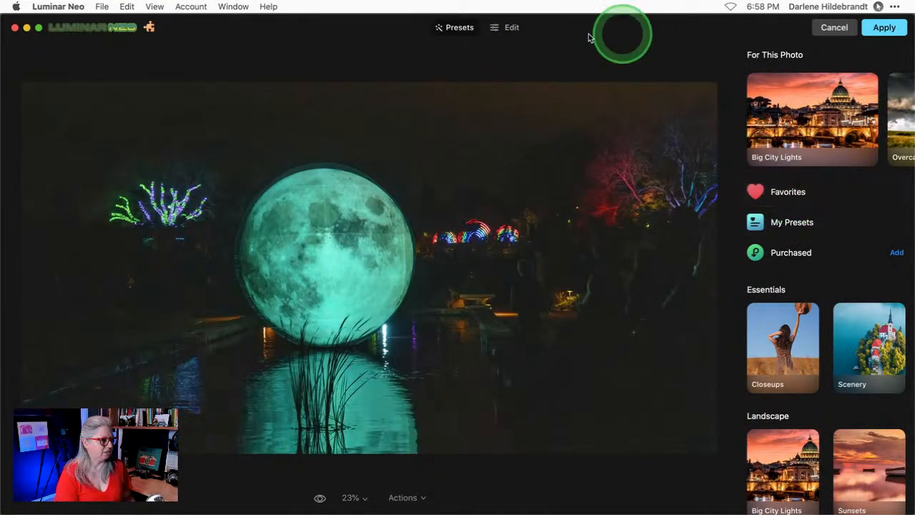
Apply the Mystical effect to the moon photo with an Amount of 69
{"action": "left_click", "coordinate": [509, 29]}
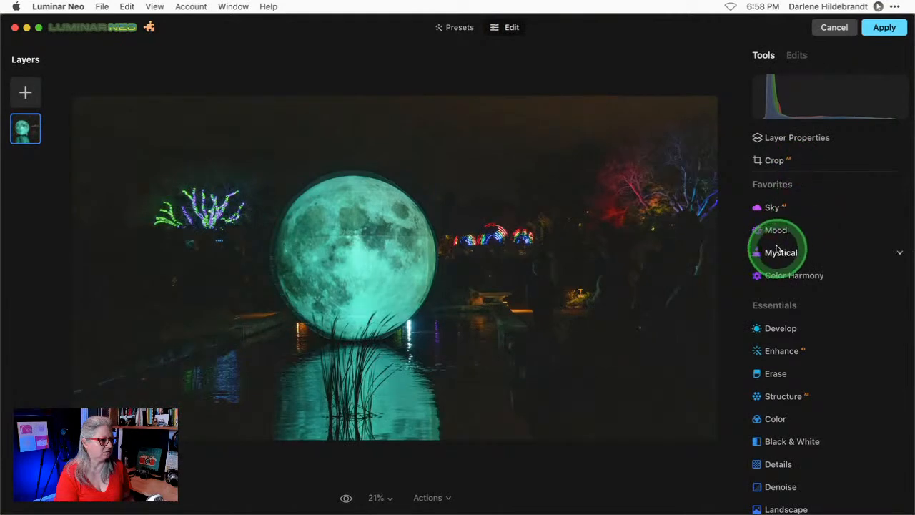
{"action": "left_click", "coordinate": [779, 255]}
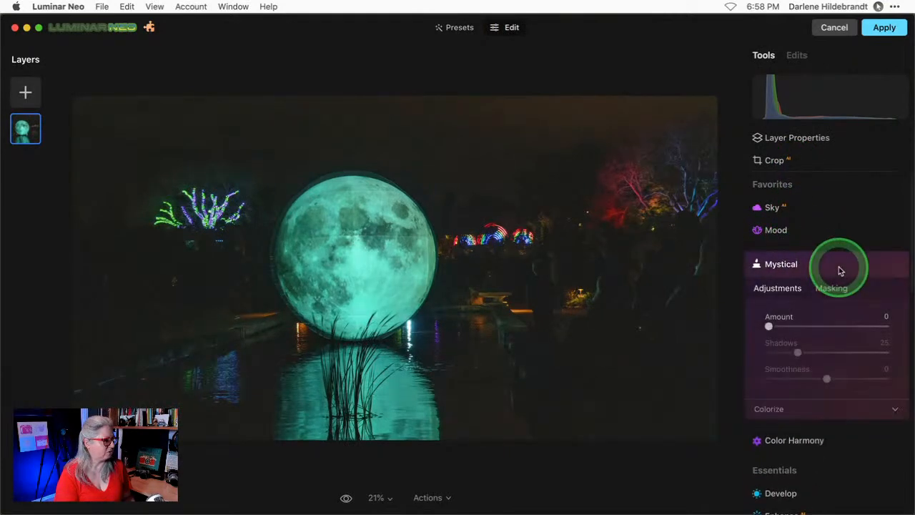
{"action": "key", "text": "super+="}
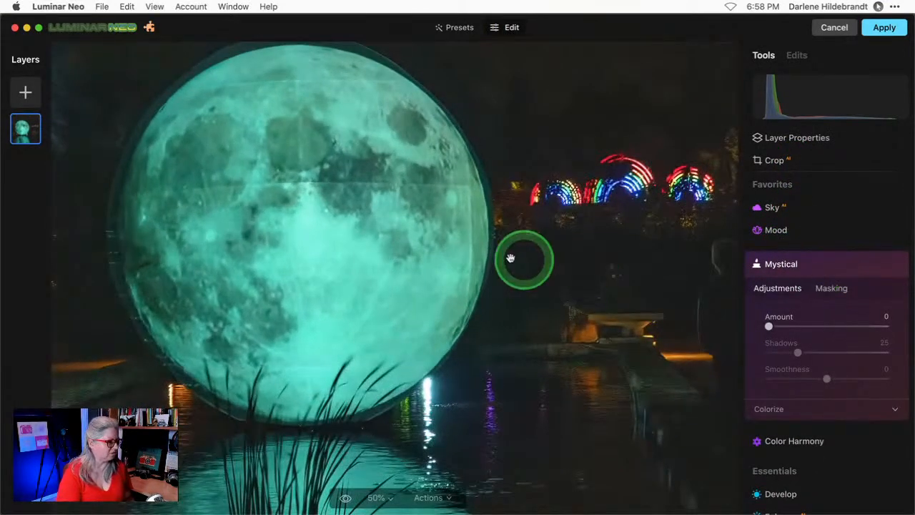
{"action": "scroll", "coordinate": [510, 258], "scroll_direction": "right", "scroll_amount": 3}
{"action": "scroll", "coordinate": [510, 258], "scroll_direction": "up", "scroll_amount": 3}
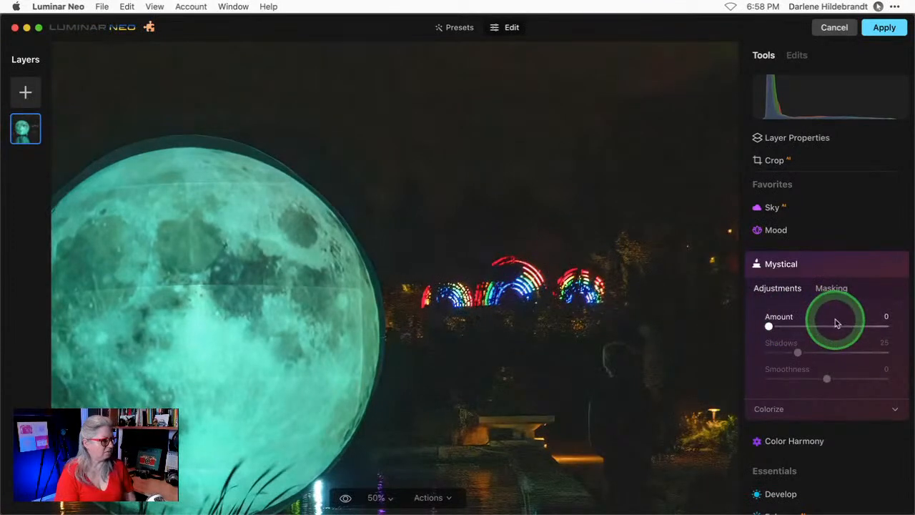
{"action": "left_click_drag", "start_coordinate": [777, 328], "coordinate": [850, 328]}
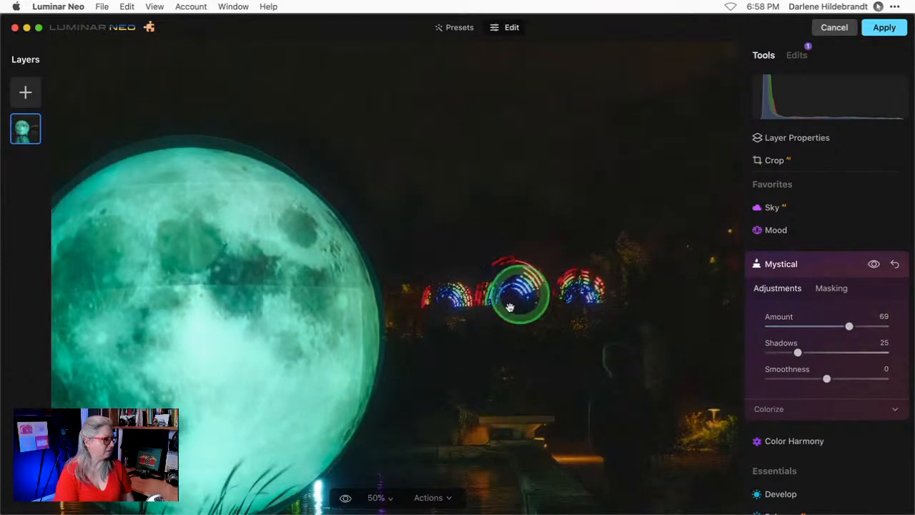
Examine the Mystical effect at 50% zoom across the moon, the coloured lights and the dark surroundings
{"action": "left_click_drag", "start_coordinate": [608, 388], "coordinate": [566, 325]}
{"action": "left_click_drag", "start_coordinate": [593, 288], "coordinate": [394, 296]}
{"action": "left_click_drag", "start_coordinate": [502, 249], "coordinate": [525, 390]}
{"action": "mouse_move", "coordinate": [322, 394]}
{"action": "left_mouse_down"}
{"action": "mouse_move", "coordinate": [392, 310]}
{"action": "mouse_move", "coordinate": [494, 332]}
{"action": "left_mouse_up"}
{"action": "left_click_drag", "start_coordinate": [322, 283], "coordinate": [378, 270]}
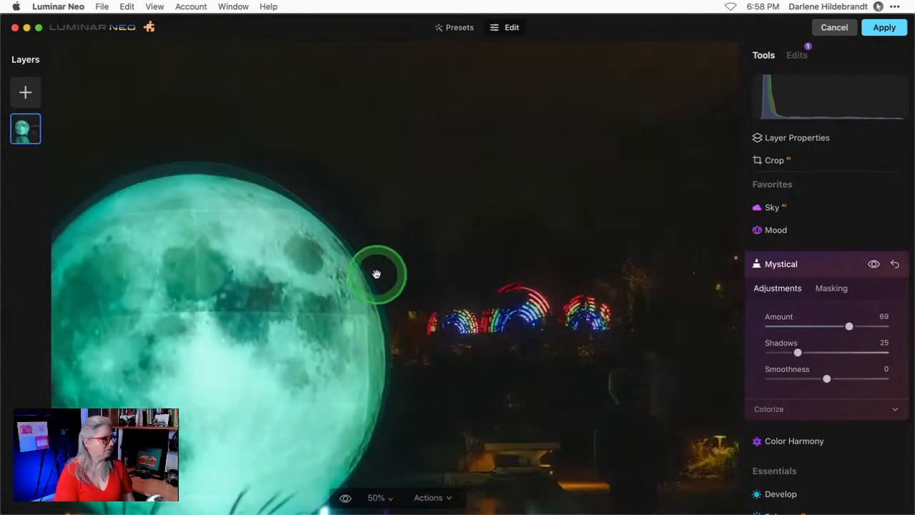
{"action": "left_click_drag", "start_coordinate": [389, 300], "coordinate": [432, 368]}
{"action": "left_click_drag", "start_coordinate": [443, 402], "coordinate": [383, 318]}
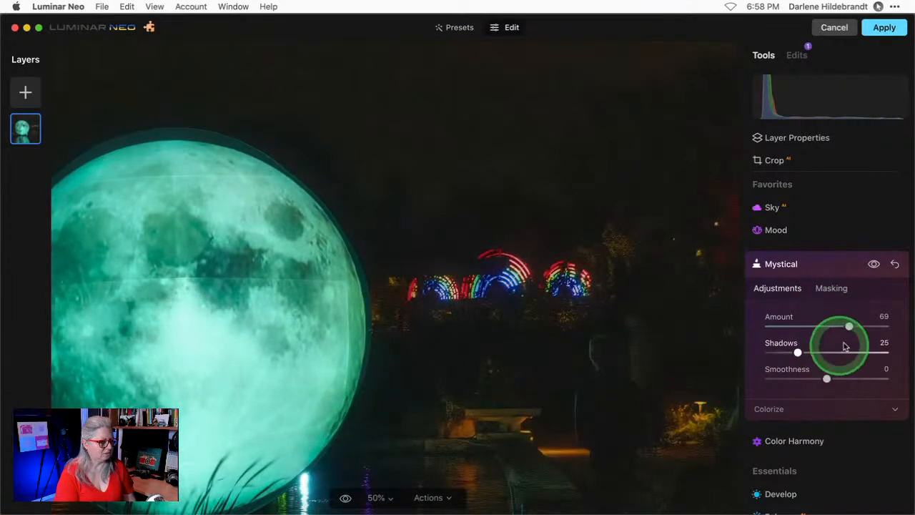
{"action": "left_click", "coordinate": [826, 265]}
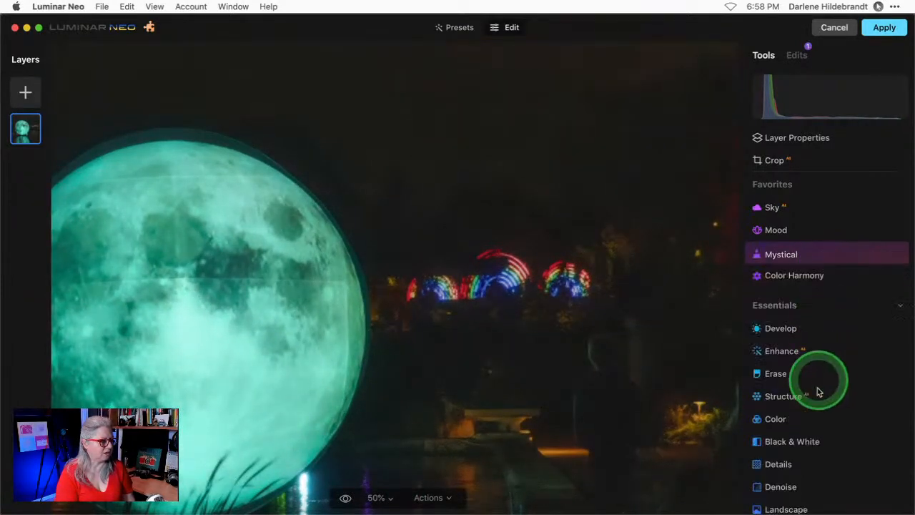
Add the Glow effect using the Orton Effect type at an Amount of 33 and open its advanced settings
{"action": "scroll", "coordinate": [819, 392], "scroll_direction": "down", "scroll_amount": 10}
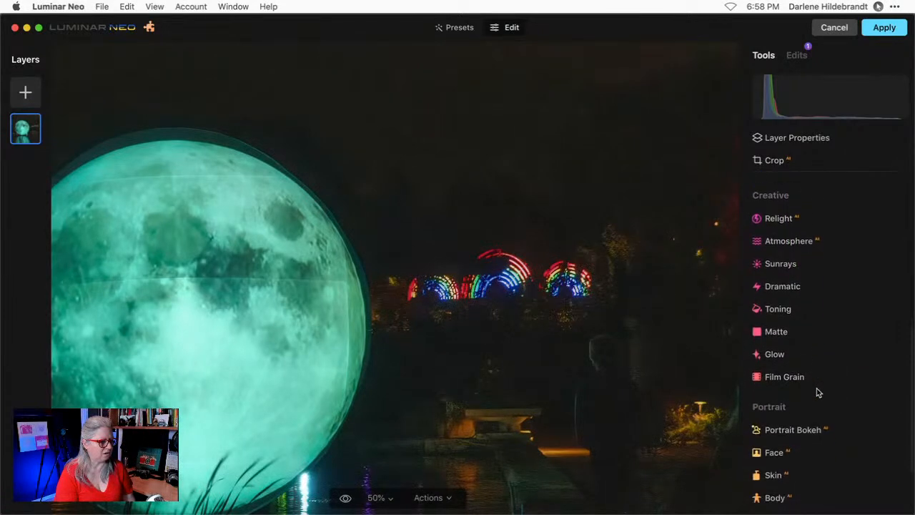
{"action": "left_click", "coordinate": [794, 350]}
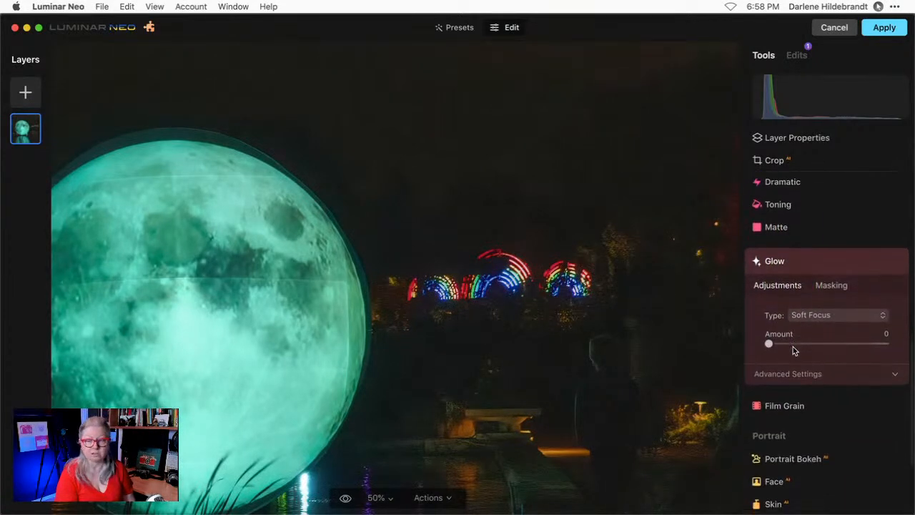
{"action": "left_click", "coordinate": [817, 312]}
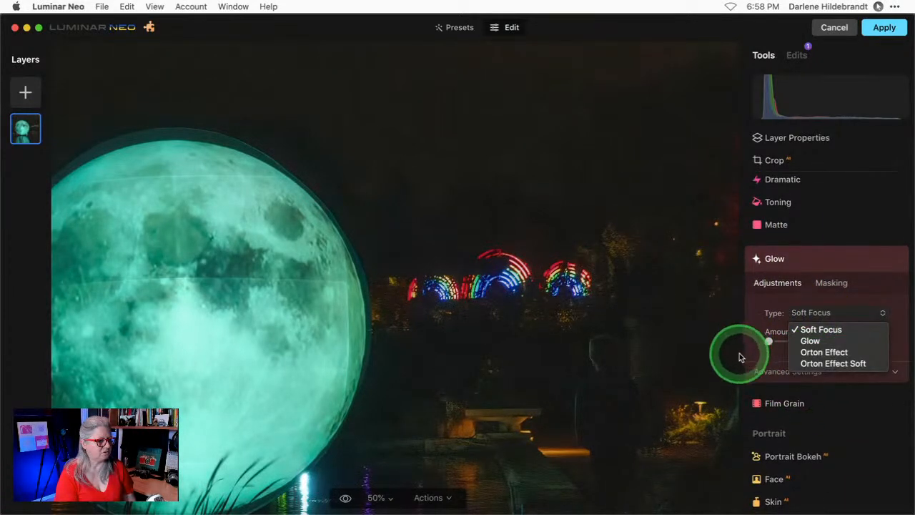
{"action": "left_click", "coordinate": [807, 354]}
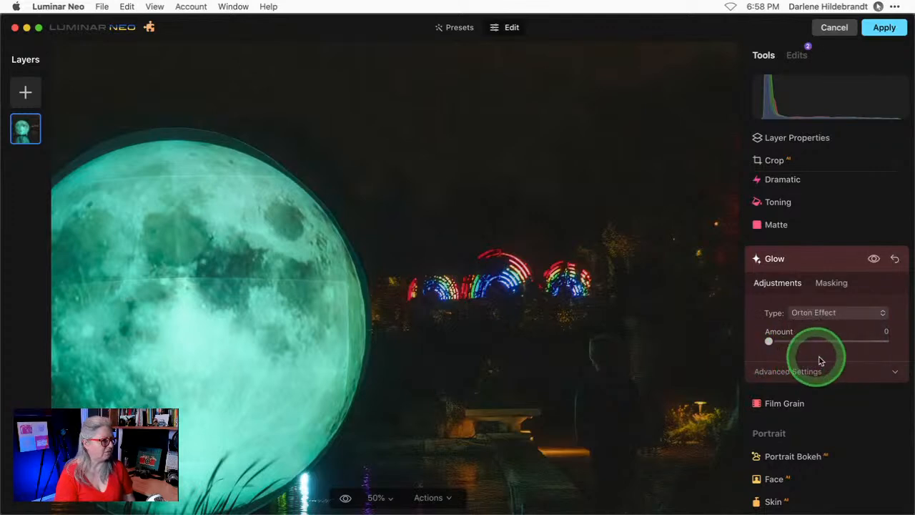
{"action": "left_click_drag", "start_coordinate": [768, 341], "coordinate": [807, 341]}
{"action": "left_click", "coordinate": [786, 371]}
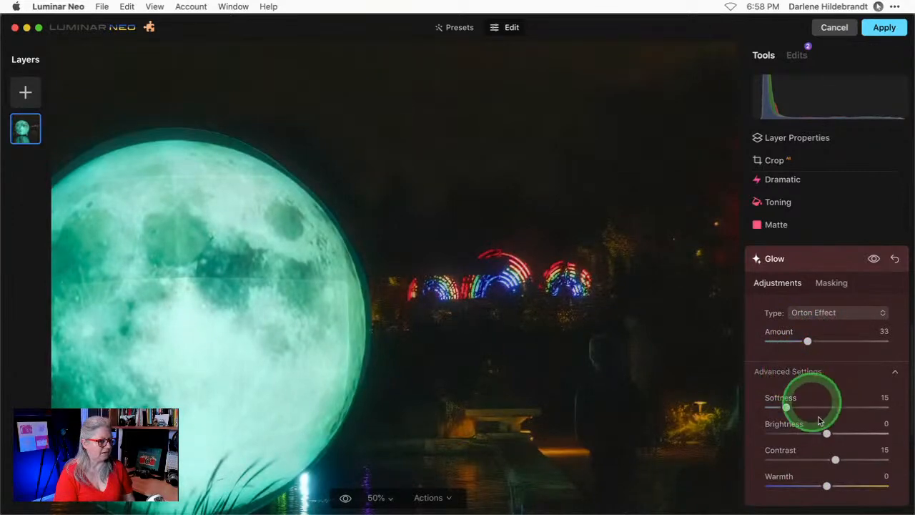
Fit the photo in view and set the glow's Brightness to -50 and Contrast to -15
{"action": "left_click_drag", "start_coordinate": [825, 433], "coordinate": [831, 460]}
{"action": "double_click", "coordinate": [512, 347]}
{"action": "left_click_drag", "start_coordinate": [813, 433], "coordinate": [797, 433]}
{"action": "left_click_drag", "start_coordinate": [832, 459], "coordinate": [817, 459]}
Compare the whole photo repeatedly with and without the Orton glow
{"action": "left_click", "coordinate": [873, 258]}
{"action": "left_click", "coordinate": [874, 258]}
{"action": "left_click", "coordinate": [873, 258]}
{"action": "left_click", "coordinate": [873, 259]}
{"action": "left_click", "coordinate": [874, 258]}
{"action": "left_click", "coordinate": [874, 259]}
{"action": "left_click", "coordinate": [873, 259]}
{"action": "left_click", "coordinate": [873, 258]}
{"action": "left_click", "coordinate": [873, 258]}
{"action": "left_click", "coordinate": [873, 259]}
{"action": "left_click", "coordinate": [874, 258]}
{"action": "left_click", "coordinate": [873, 259]}
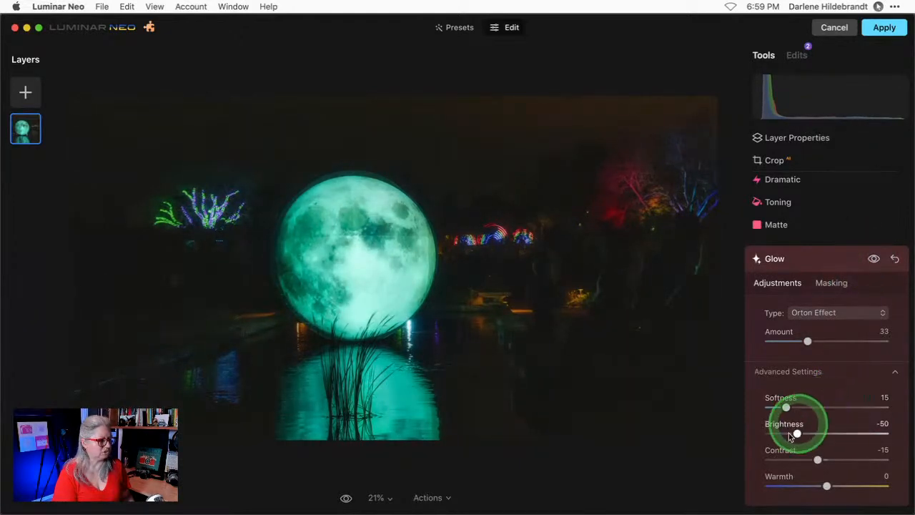
Set the glow's Brightness to -35 and change its type from Orton Effect to Glow
{"action": "left_click_drag", "start_coordinate": [796, 436], "coordinate": [803, 434]}
{"action": "left_click", "coordinate": [814, 312]}
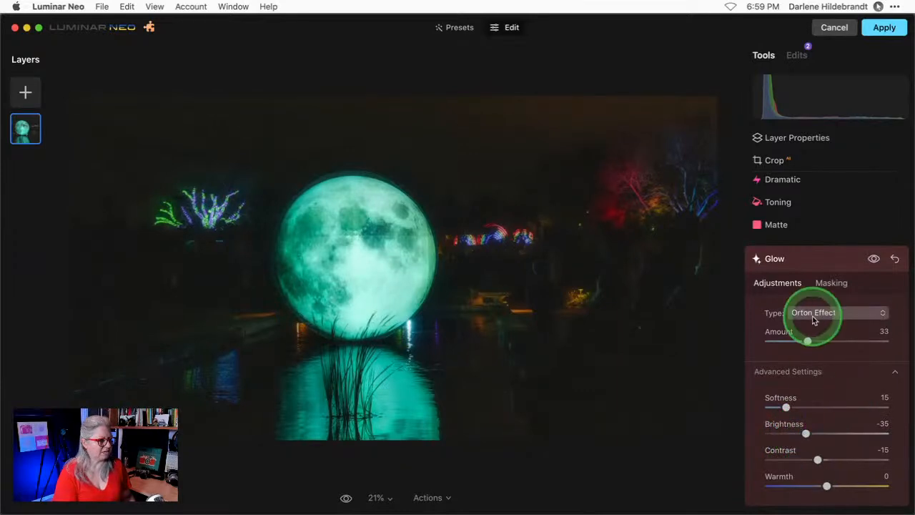
{"action": "left_click", "coordinate": [814, 341]}
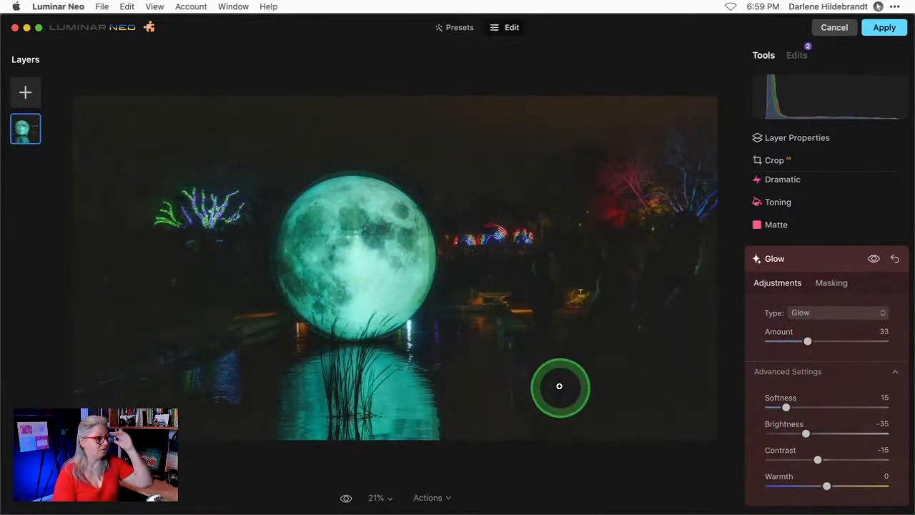
Set the Glow effect's Amount to 70, Brightness to -16 and Contrast to 15
{"action": "left_click_drag", "start_coordinate": [805, 340], "coordinate": [845, 341]}
{"action": "double_click", "coordinate": [805, 434]}
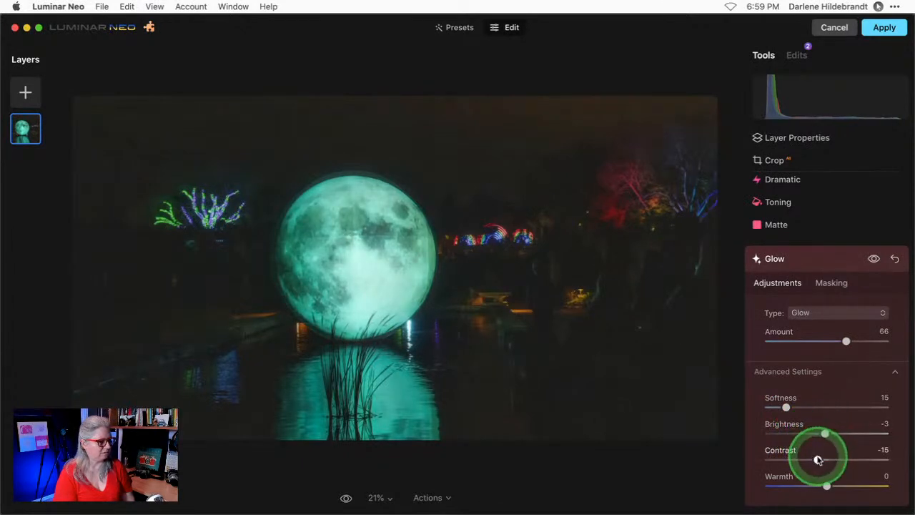
{"action": "left_click_drag", "start_coordinate": [817, 459], "coordinate": [834, 459]}
{"action": "mouse_move", "coordinate": [845, 341]}
{"action": "left_mouse_down"}
{"action": "mouse_move", "coordinate": [755, 339]}
{"action": "mouse_move", "coordinate": [849, 340]}
{"action": "left_mouse_up"}
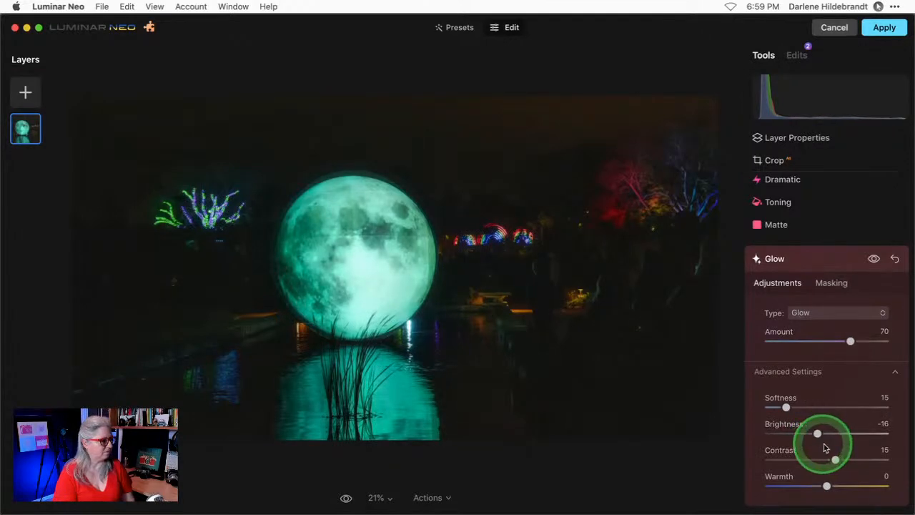
{"action": "left_click", "coordinate": [821, 258]}
Try replacing the sky with a dark night sky from DPM Sky replacement pack #1
{"action": "scroll", "coordinate": [821, 255], "scroll_direction": "up", "scroll_amount": 10}
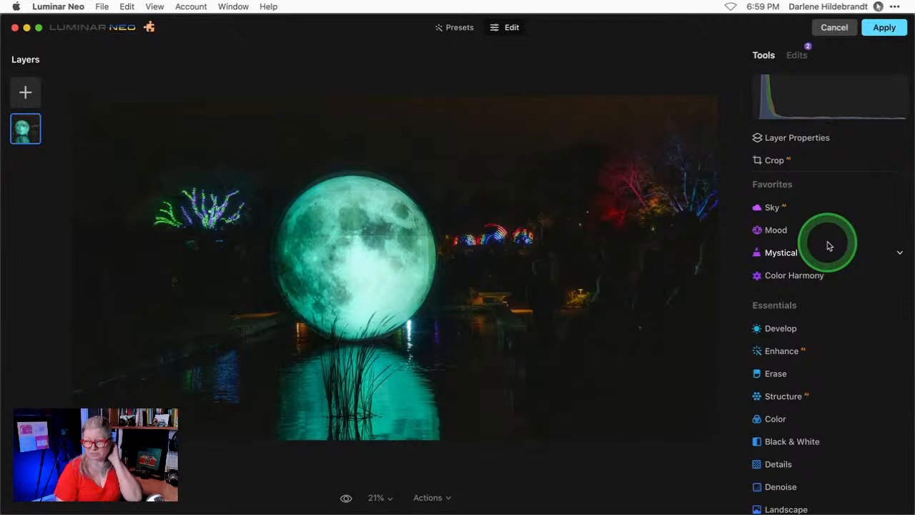
{"action": "left_click", "coordinate": [778, 208]}
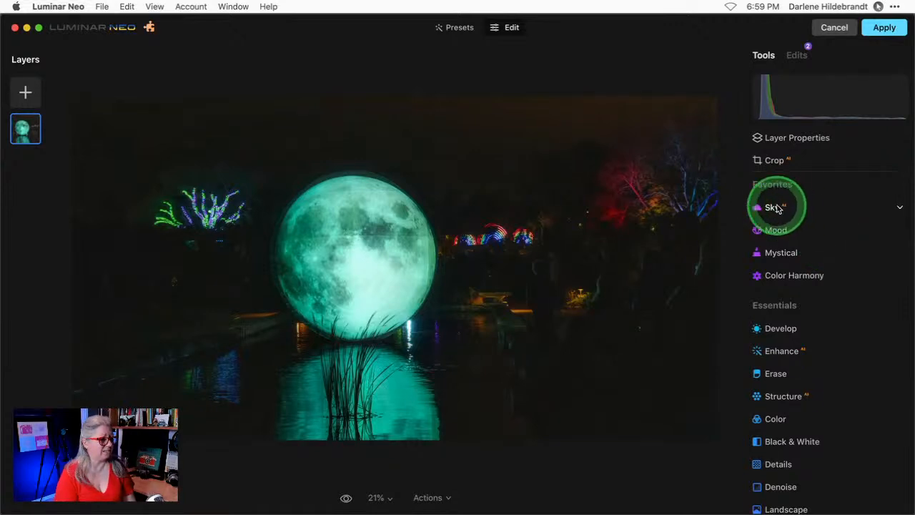
{"action": "left_click", "coordinate": [809, 288]}
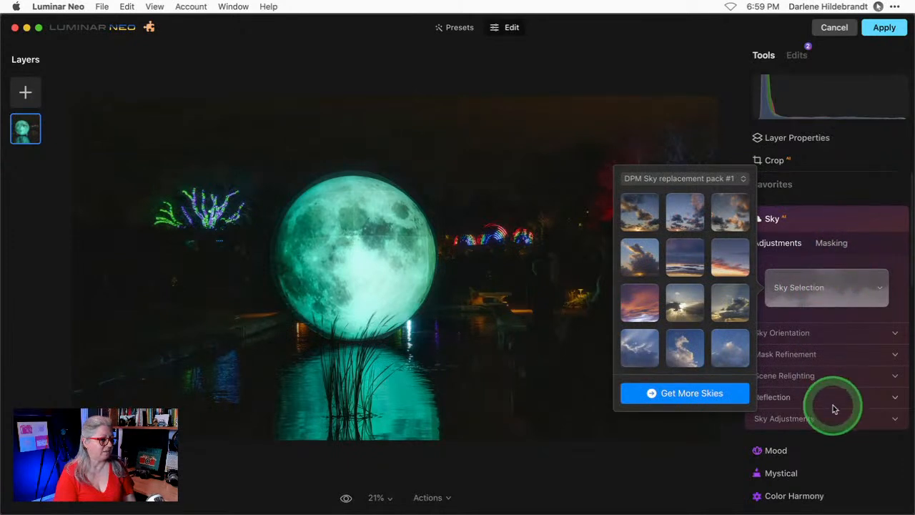
{"action": "scroll", "coordinate": [674, 289], "scroll_direction": "down", "scroll_amount": 5}
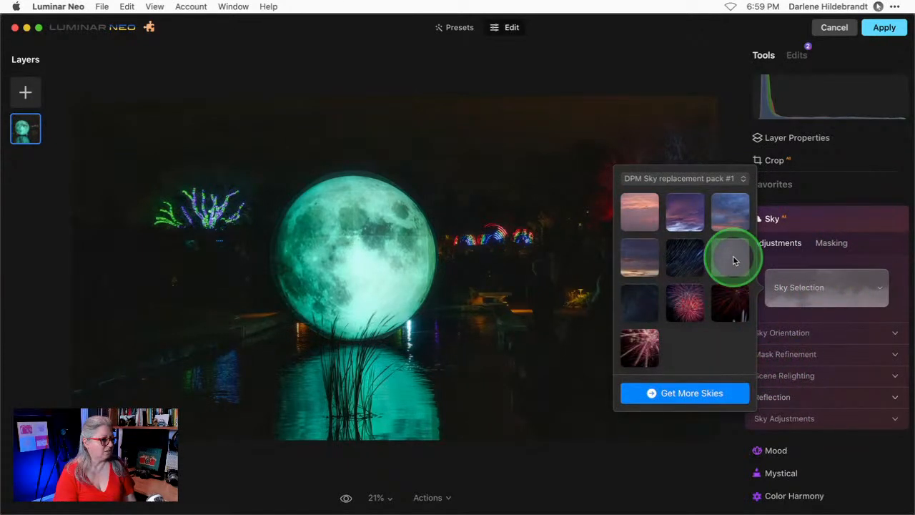
{"action": "left_click", "coordinate": [640, 301]}
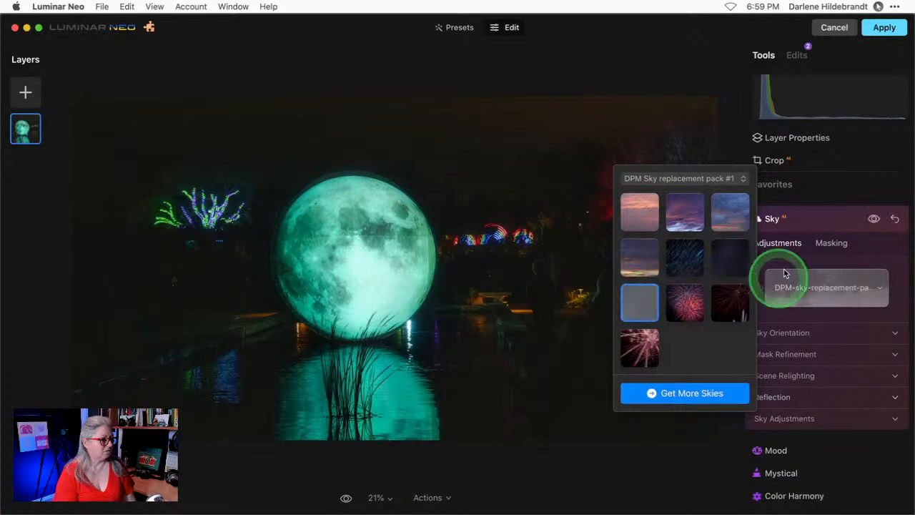
{"action": "left_click", "coordinate": [885, 259]}
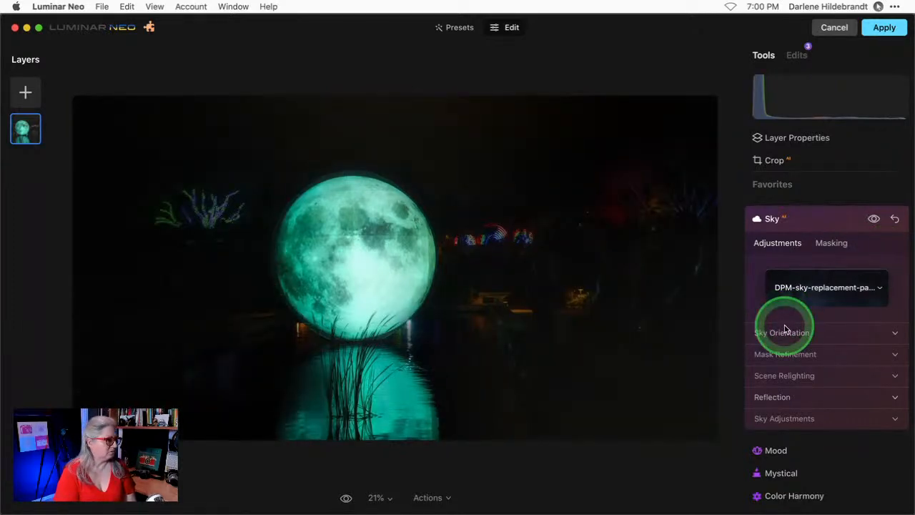
Set the replacement sky's Brightness to 73 in the sky adjustments
{"action": "left_click", "coordinate": [769, 418]}
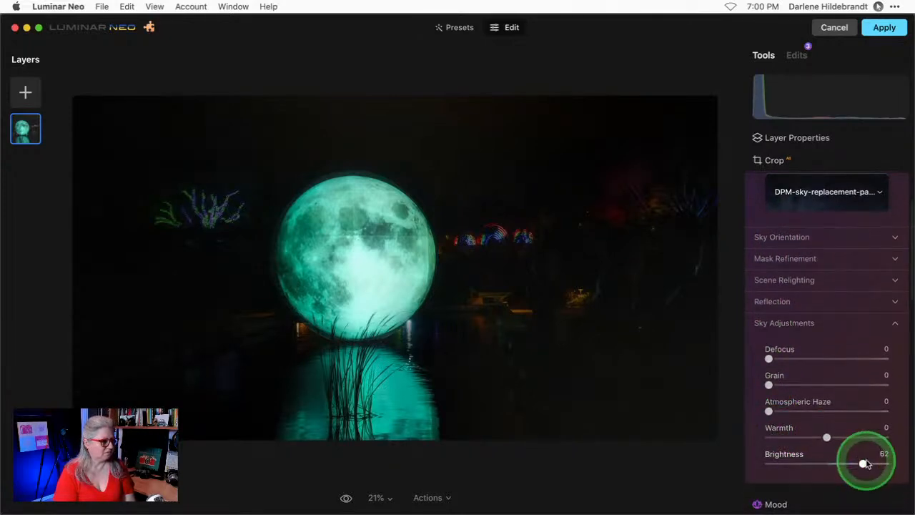
{"action": "mouse_move", "coordinate": [862, 465]}
{"action": "left_mouse_down"}
{"action": "mouse_move", "coordinate": [878, 462]}
{"action": "mouse_move", "coordinate": [741, 453]}
{"action": "mouse_move", "coordinate": [868, 463]}
{"action": "left_mouse_up"}
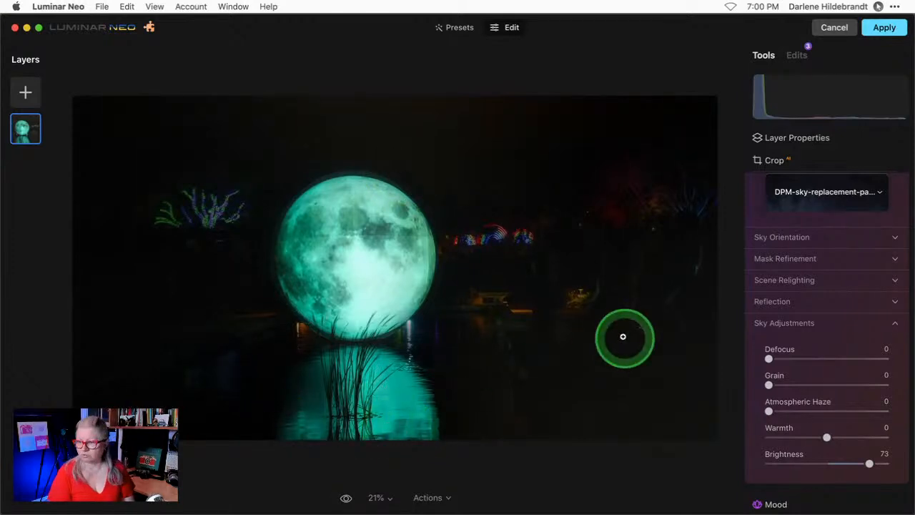
{"action": "scroll", "coordinate": [821, 302], "scroll_direction": "up", "scroll_amount": 3}
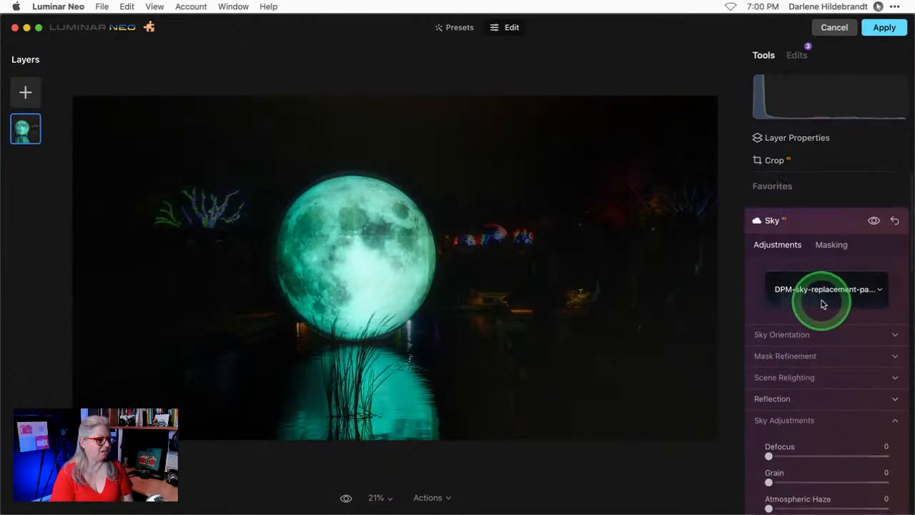
Compare the photo with and without the replacement sky, and reset the Sky adjustments
{"action": "left_click", "coordinate": [874, 220]}
{"action": "left_click", "coordinate": [874, 220]}
{"action": "left_click", "coordinate": [873, 220]}
{"action": "left_click", "coordinate": [874, 219]}
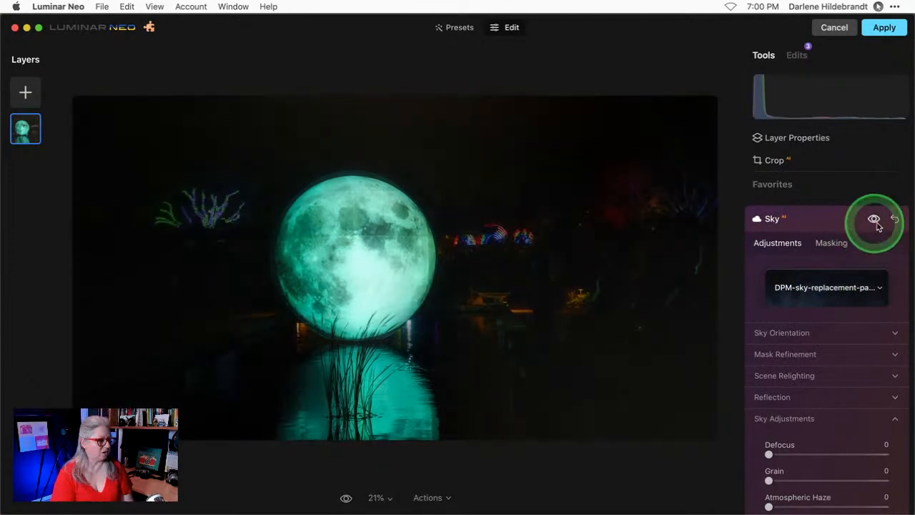
{"action": "left_click", "coordinate": [894, 219]}
{"action": "left_click", "coordinate": [803, 187]}
{"action": "scroll", "coordinate": [810, 313], "scroll_direction": "down", "scroll_amount": 5}
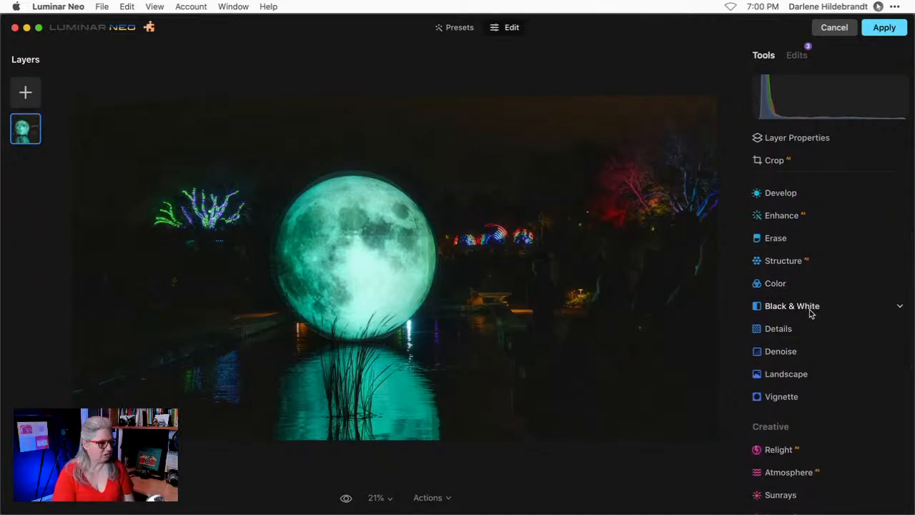
{"action": "scroll", "coordinate": [810, 313], "scroll_direction": "down", "scroll_amount": 7}
{"action": "left_click", "coordinate": [801, 342]}
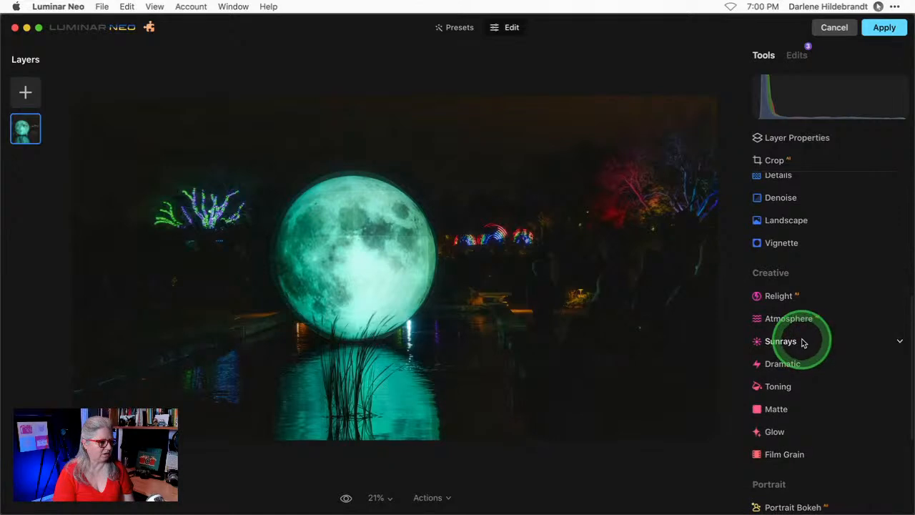
{"action": "scroll", "coordinate": [799, 366], "scroll_direction": "up", "scroll_amount": 12}
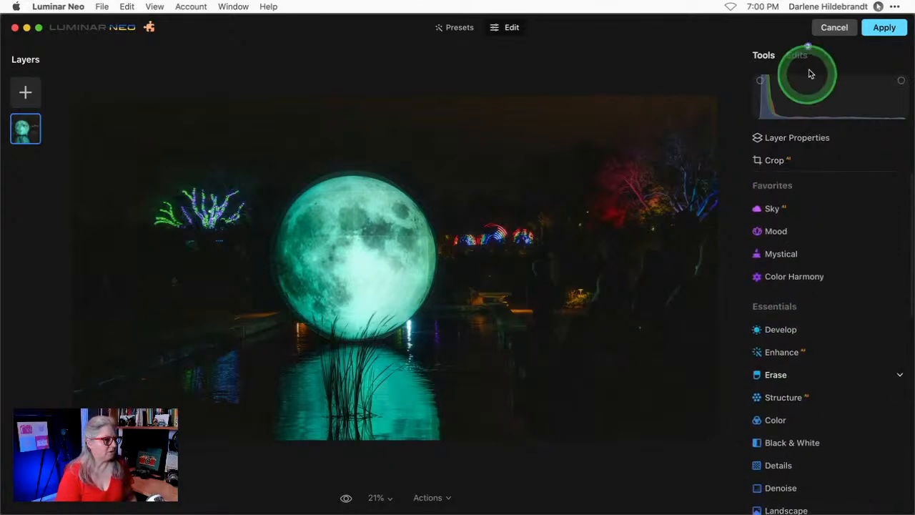
{"action": "left_click", "coordinate": [802, 329]}
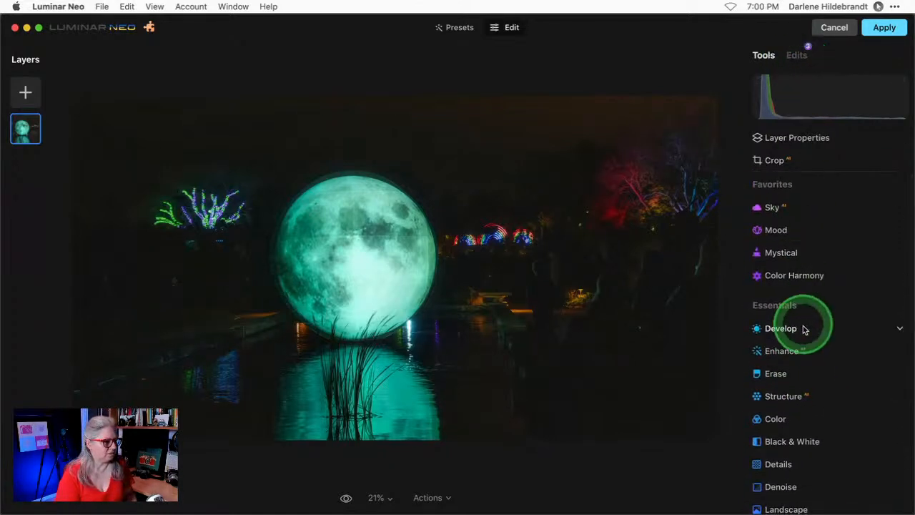
Delete the Sky and Glow adjustments from the photo's list of applied edits
{"action": "left_click", "coordinate": [796, 55]}
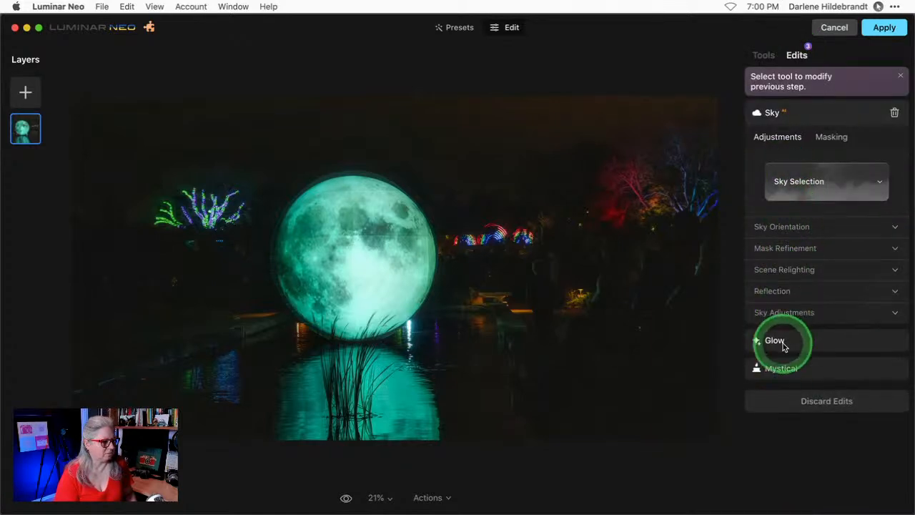
{"action": "left_click", "coordinate": [893, 114]}
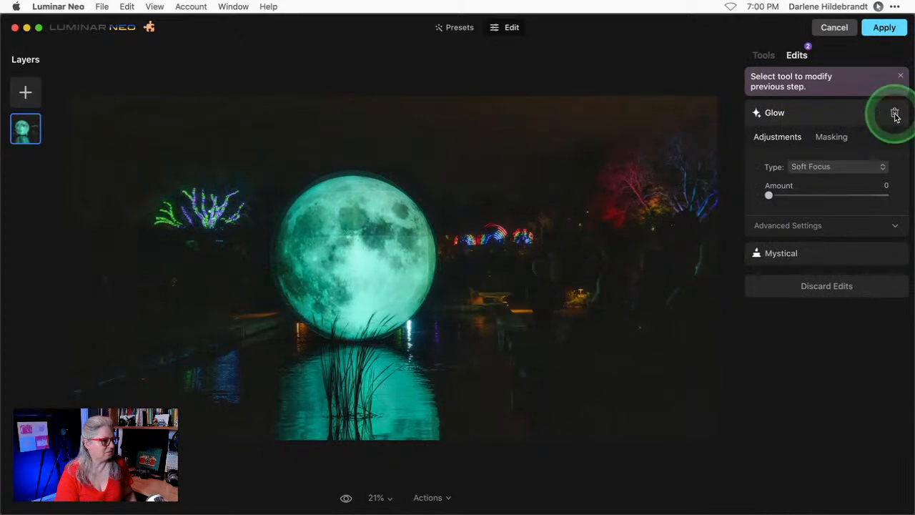
{"action": "left_click", "coordinate": [894, 115]}
Set the Mystical effect's Amount to 77 and raise its Shadows slightly
{"action": "left_click_drag", "start_coordinate": [824, 174], "coordinate": [848, 175]}
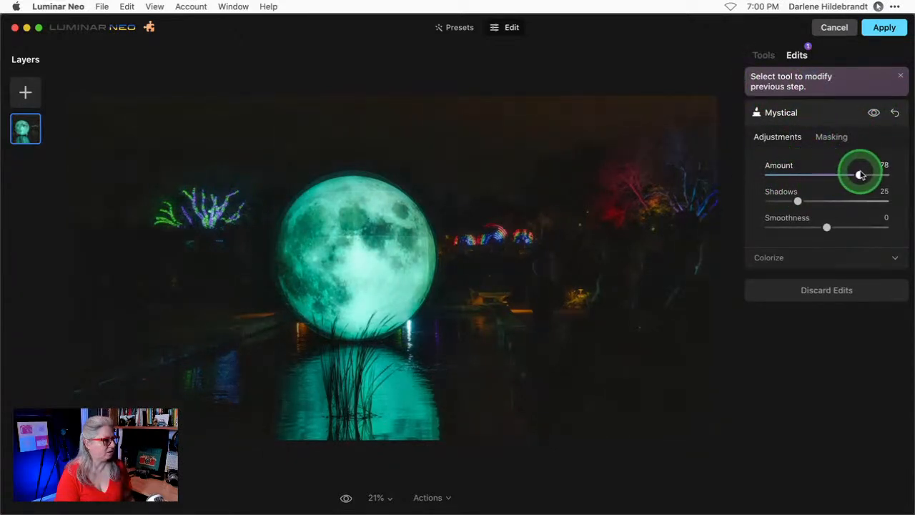
{"action": "left_click_drag", "start_coordinate": [896, 174], "coordinate": [859, 175]}
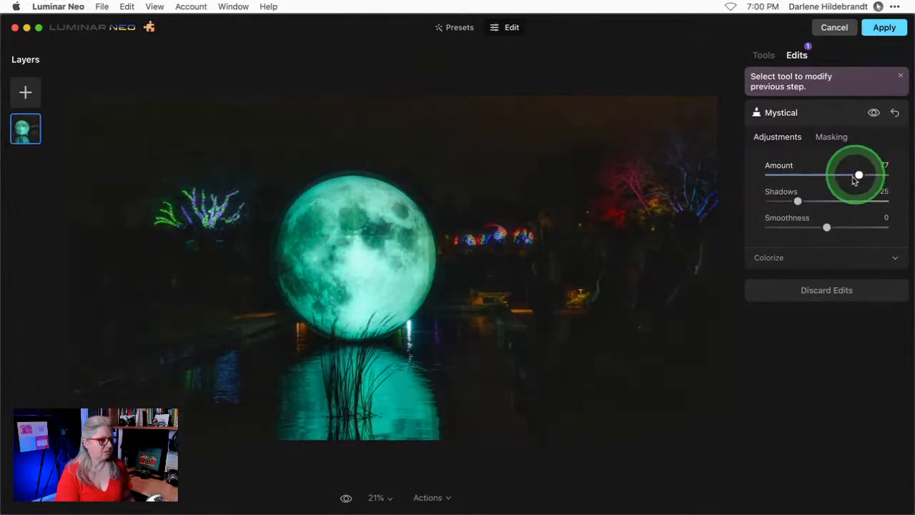
{"action": "left_click", "coordinate": [786, 256]}
{"action": "left_click", "coordinate": [799, 222]}
{"action": "left_click_drag", "start_coordinate": [798, 203], "coordinate": [805, 200]}
Open the Glow adjustments among the creative tools and change the glow type from Soft Focus to Glow
{"action": "left_click", "coordinate": [762, 55]}
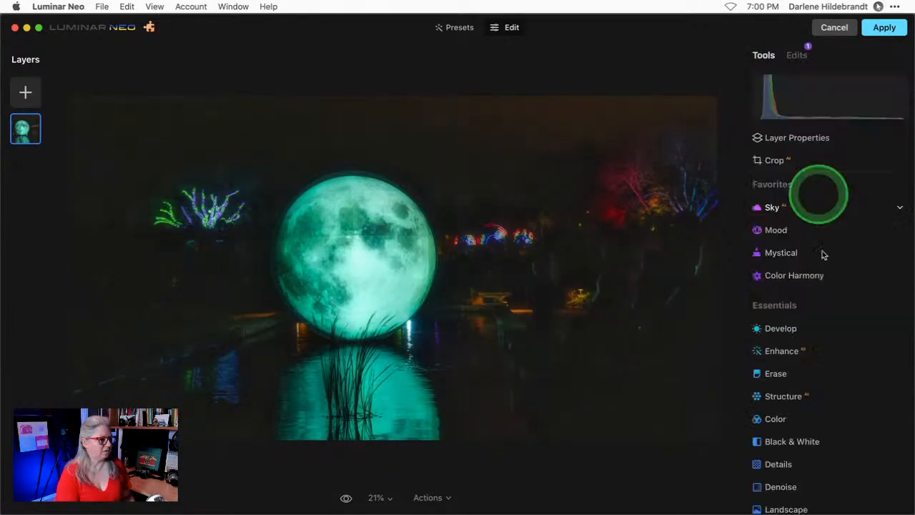
{"action": "scroll", "coordinate": [818, 307], "scroll_direction": "down", "scroll_amount": 10}
{"action": "scroll", "coordinate": [778, 353], "scroll_direction": "up", "scroll_amount": 4}
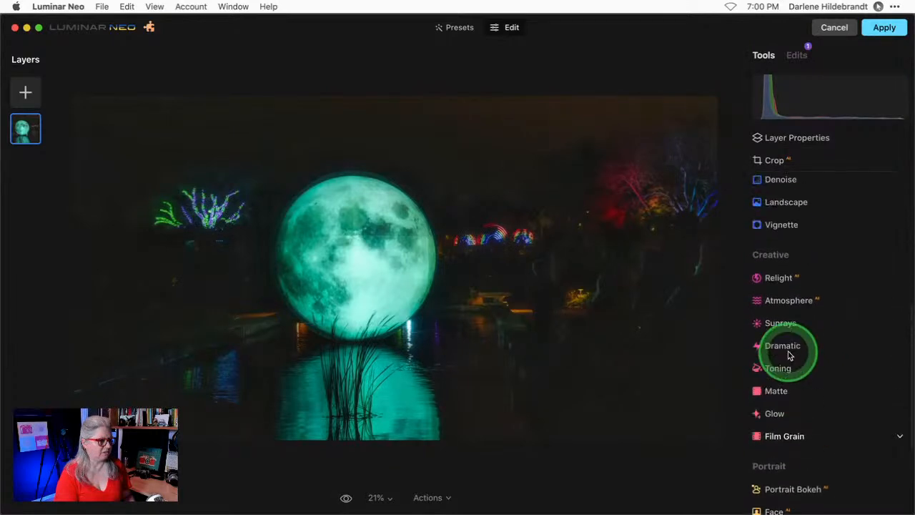
{"action": "scroll", "coordinate": [786, 307], "scroll_direction": "down", "scroll_amount": 3}
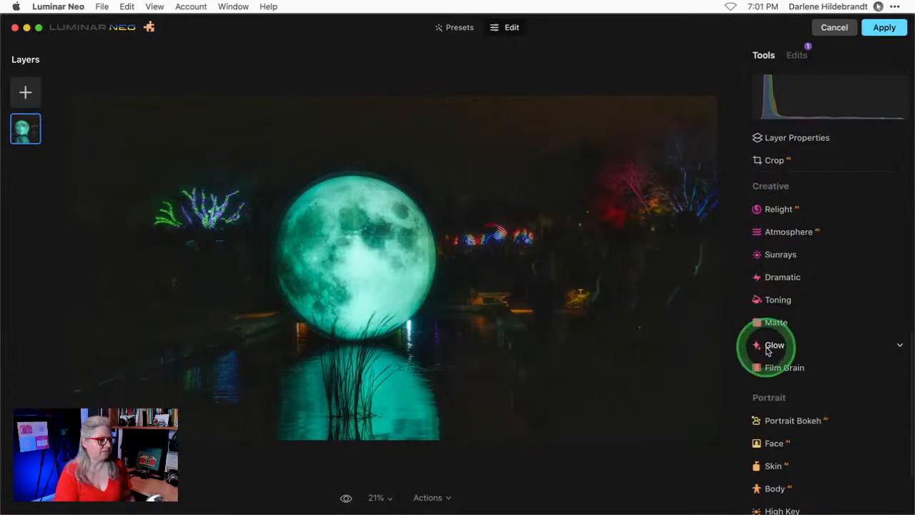
{"action": "left_click", "coordinate": [775, 346]}
{"action": "scroll", "coordinate": [776, 346], "scroll_direction": "down", "scroll_amount": 3}
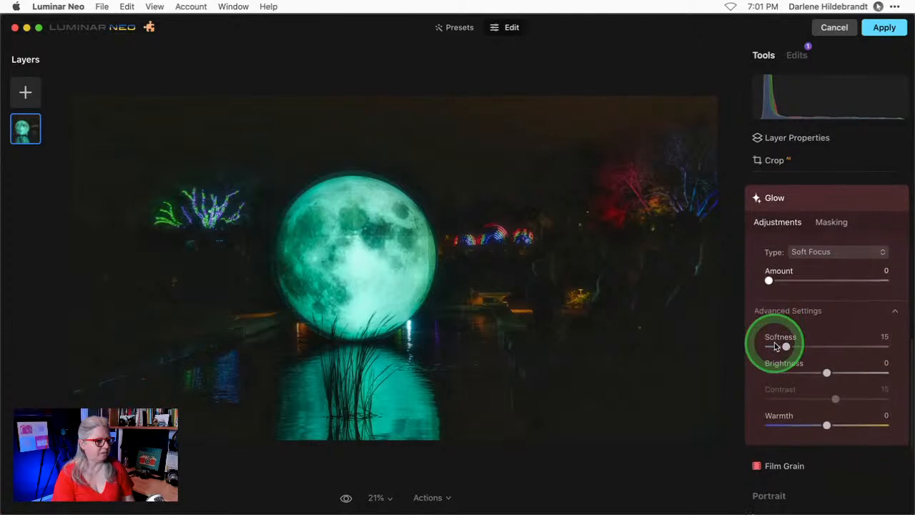
{"action": "left_click", "coordinate": [817, 255]}
{"action": "left_click", "coordinate": [815, 279]}
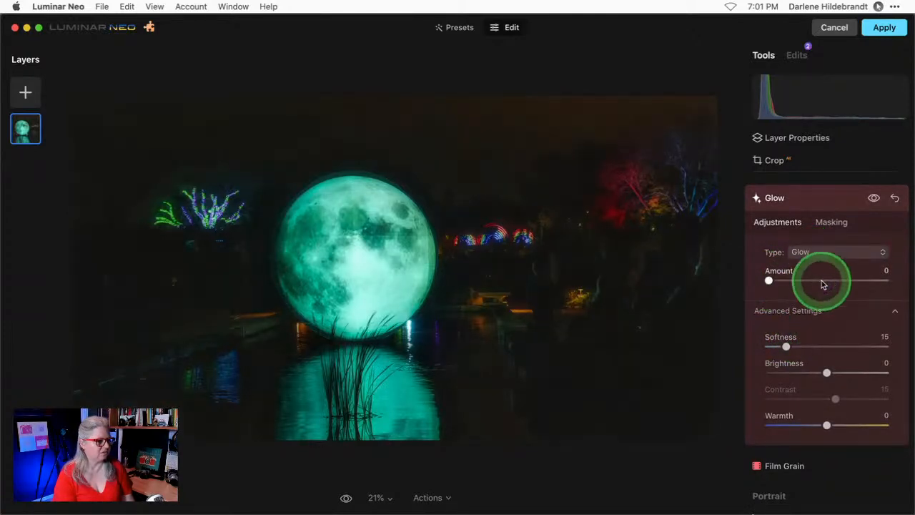
Set the Glow Amount to 61, Brightness to -51 and Contrast to 22, and compare the photo with and without the effect
{"action": "double_click", "coordinate": [822, 281]}
{"action": "left_click_drag", "start_coordinate": [769, 279], "coordinate": [839, 280]}
{"action": "left_click", "coordinate": [825, 373]}
{"action": "left_click_drag", "start_coordinate": [826, 373], "coordinate": [797, 373]}
{"action": "mouse_move", "coordinate": [834, 398]}
{"action": "left_mouse_down"}
{"action": "mouse_move", "coordinate": [800, 398]}
{"action": "mouse_move", "coordinate": [839, 399]}
{"action": "left_mouse_up"}
{"action": "left_click", "coordinate": [873, 198]}
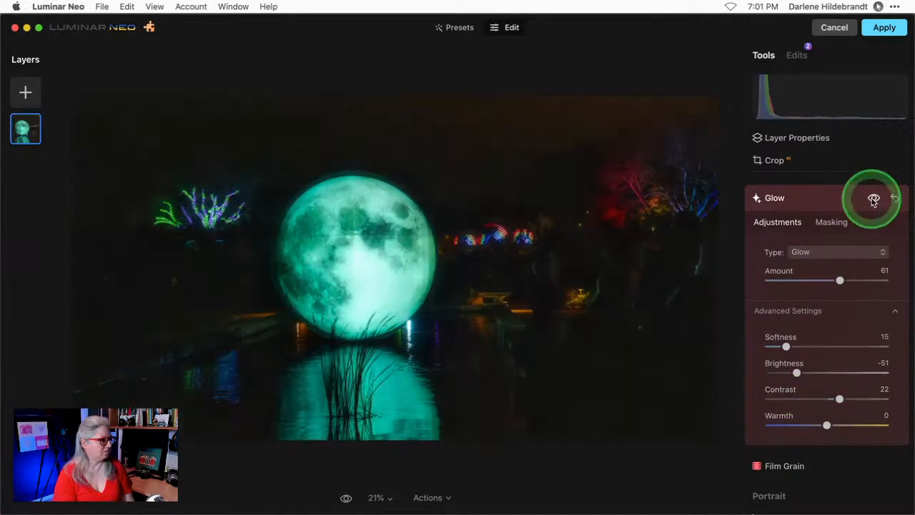
{"action": "left_click", "coordinate": [836, 200]}
Apply the Luminar Neo edits to the photo, inspecting the dark sky beside the moon at 100%
{"action": "left_click", "coordinate": [882, 27]}
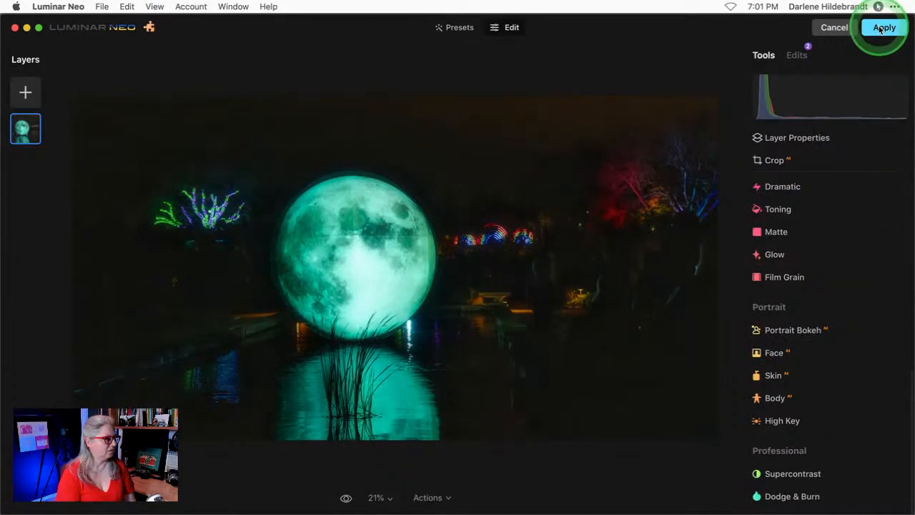
{"action": "left_click", "coordinate": [497, 149]}
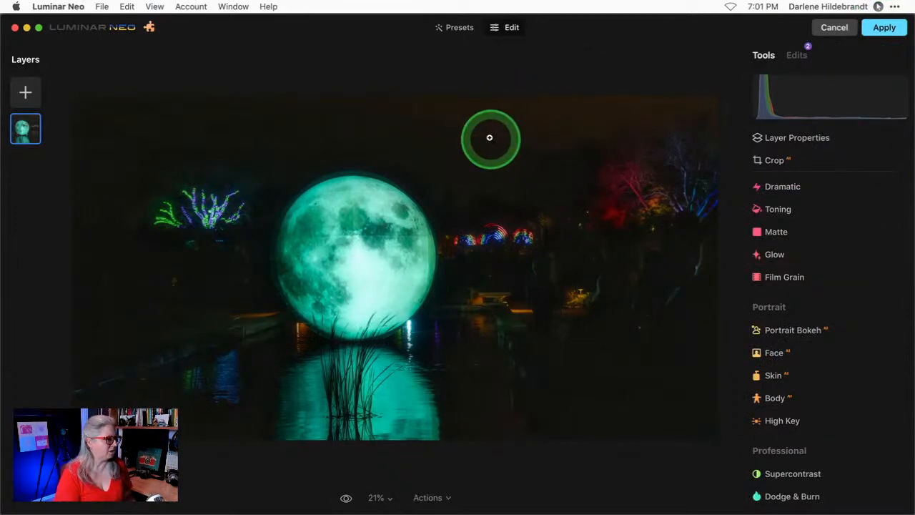
{"action": "left_click", "coordinate": [490, 136]}
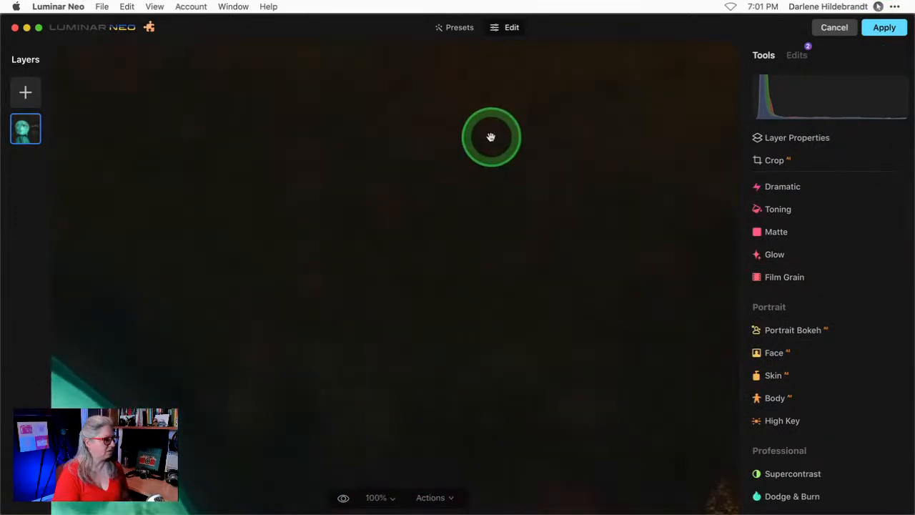
{"action": "left_click", "coordinate": [355, 262]}
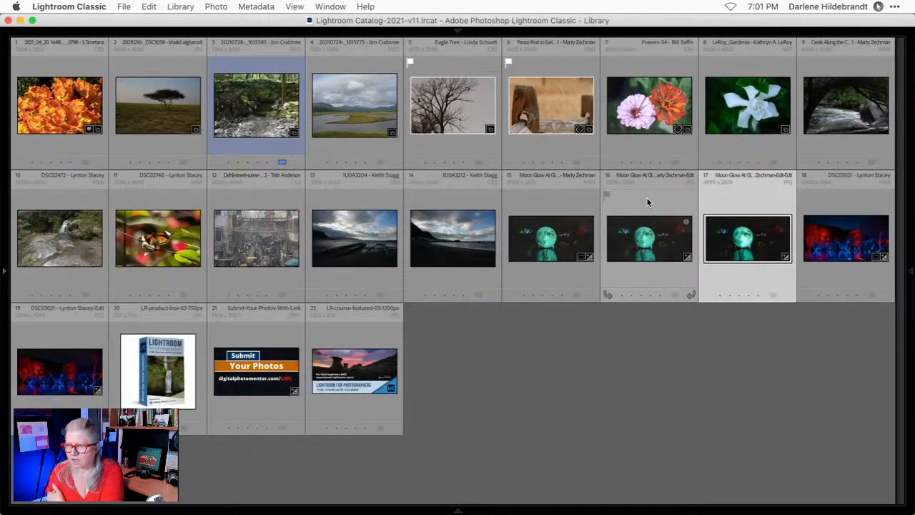
{"action": "left_click", "coordinate": [643, 211]}
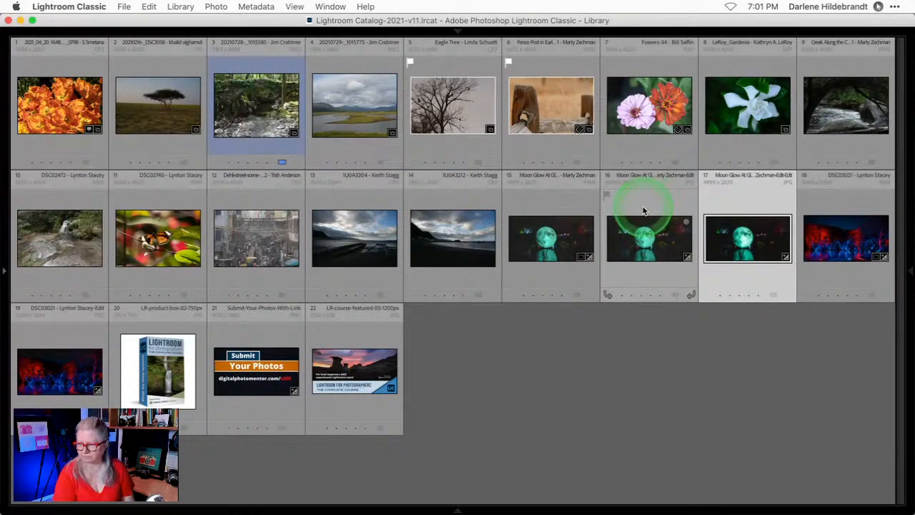
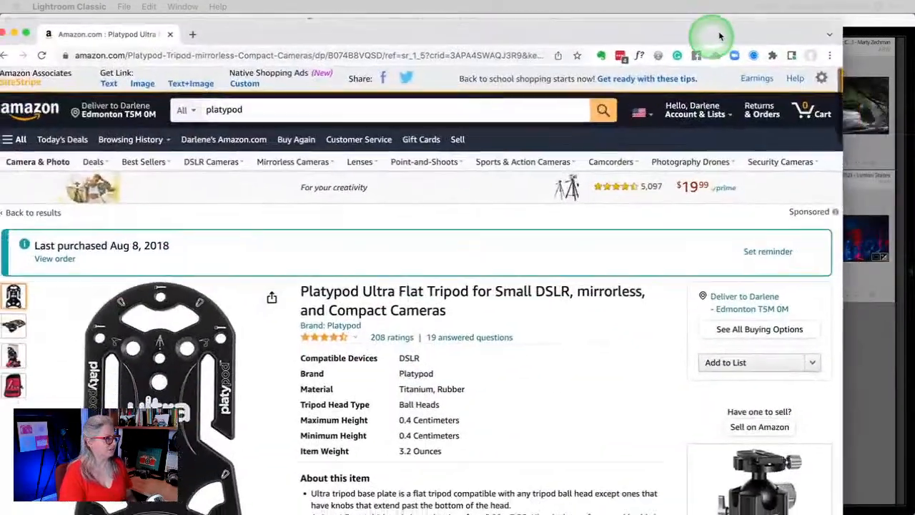
Examine the product images of the Platypod Ultra Flat Tripod on its Amazon page, and move the browser window out of the way
{"action": "scroll", "coordinate": [745, 261], "scroll_direction": "down", "scroll_amount": 2}
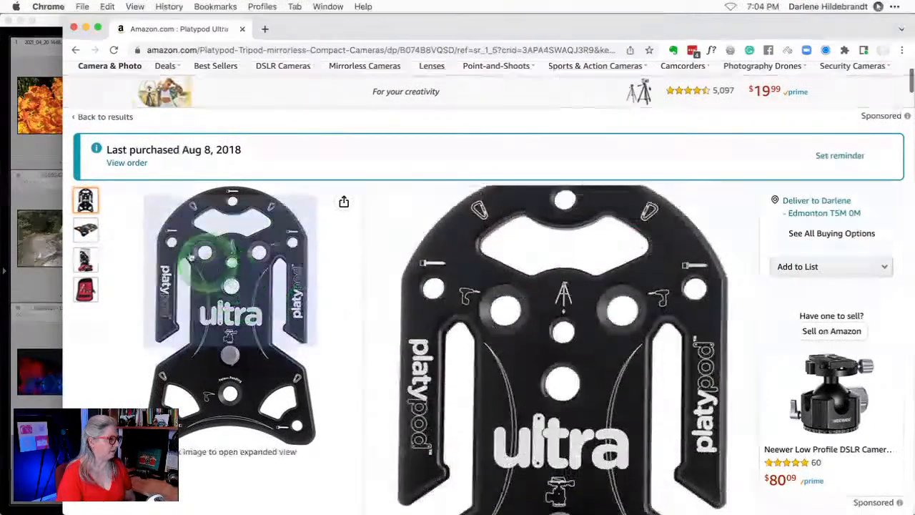
{"action": "mouse_move", "coordinate": [84, 228]}
{"action": "mouse_move", "coordinate": [85, 259]}
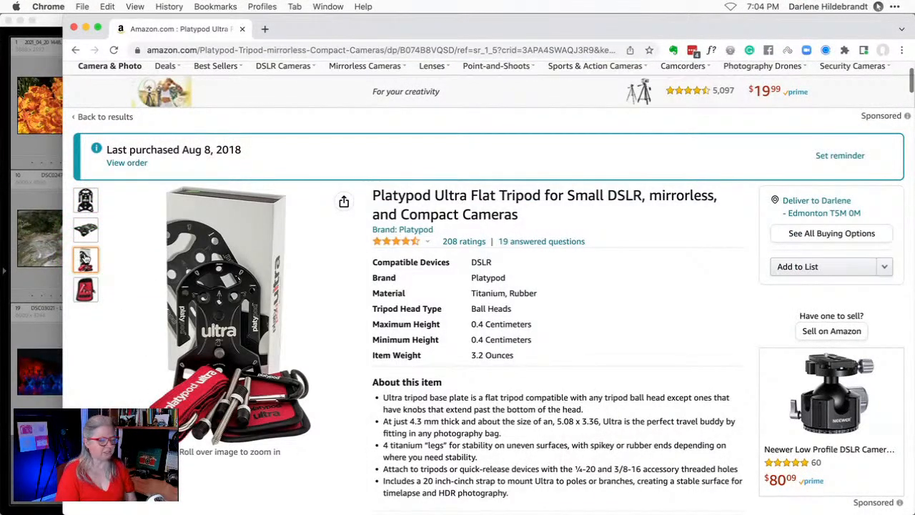
{"action": "scroll", "coordinate": [85, 259], "scroll_direction": "down", "scroll_amount": 1}
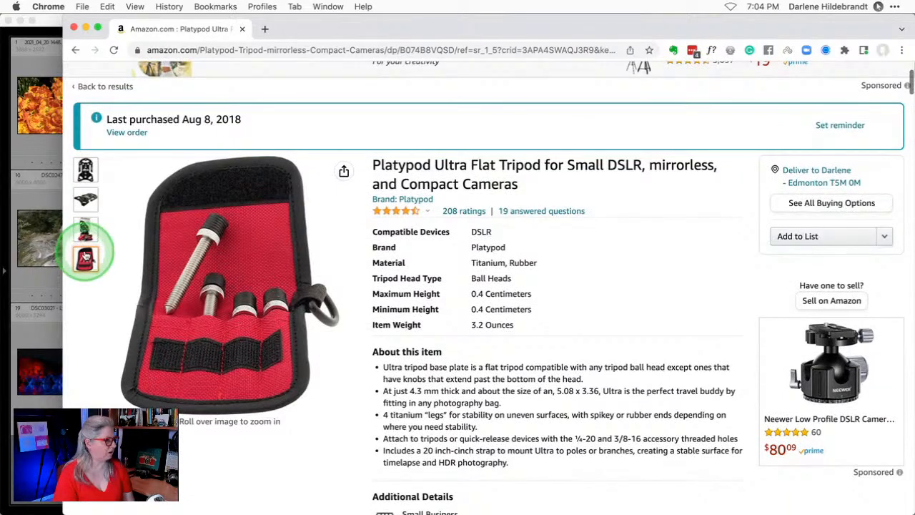
{"action": "mouse_move", "coordinate": [140, 312]}
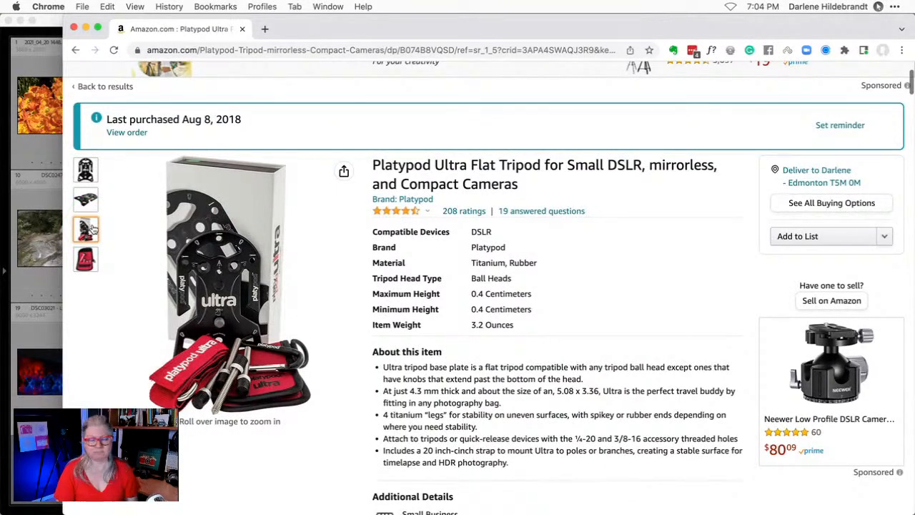
{"action": "scroll", "coordinate": [434, 368], "scroll_direction": "up", "scroll_amount": 3}
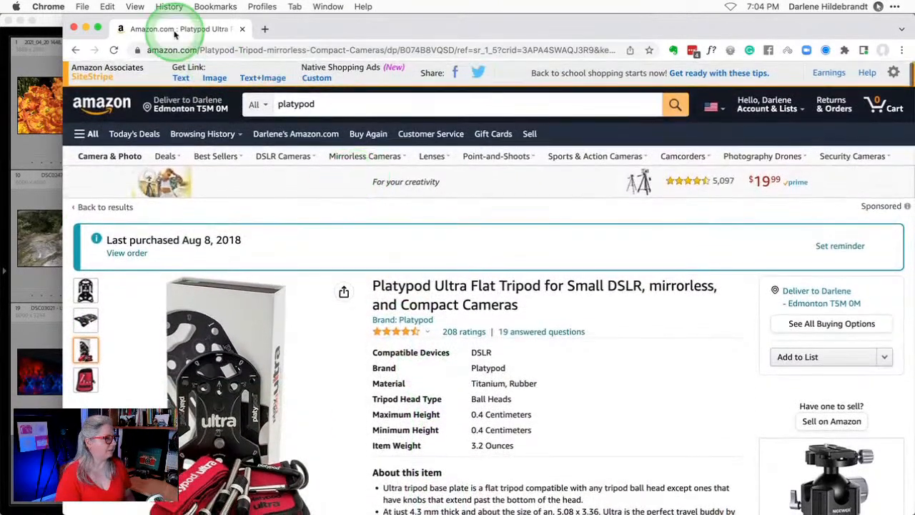
{"action": "left_click_drag", "start_coordinate": [179, 31], "coordinate": [914, 214]}
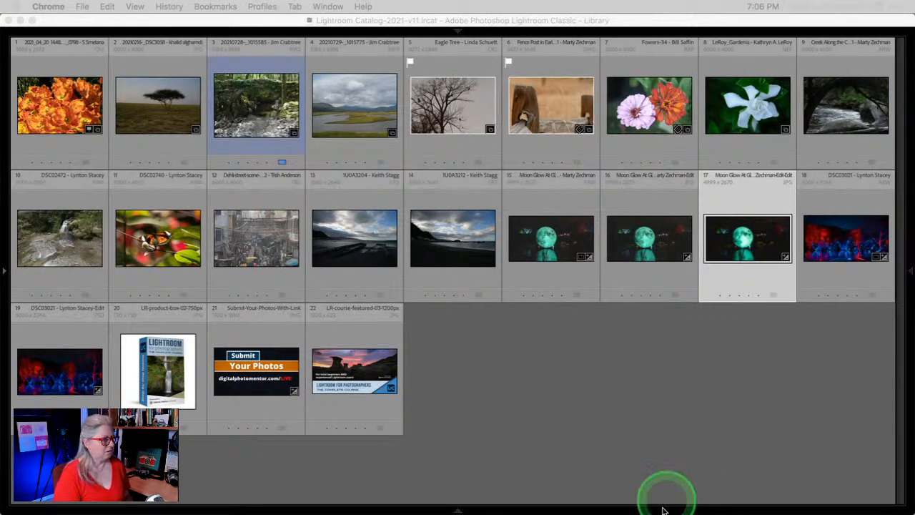
Enlarge the original Moon Glow raw photo in Lightroom Classic and compare it with its edited version, inspecting the details
{"action": "left_click", "coordinate": [653, 400]}
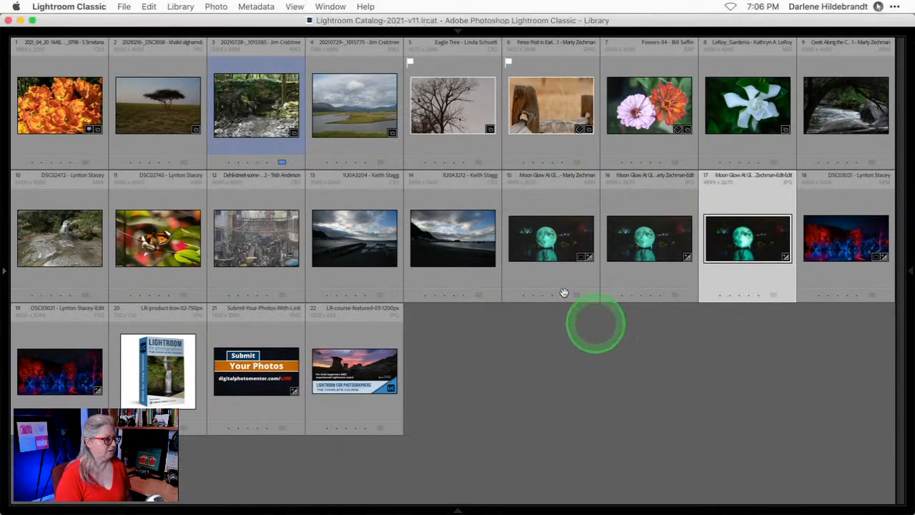
{"action": "left_click", "coordinate": [531, 238]}
{"action": "double_click", "coordinate": [547, 241]}
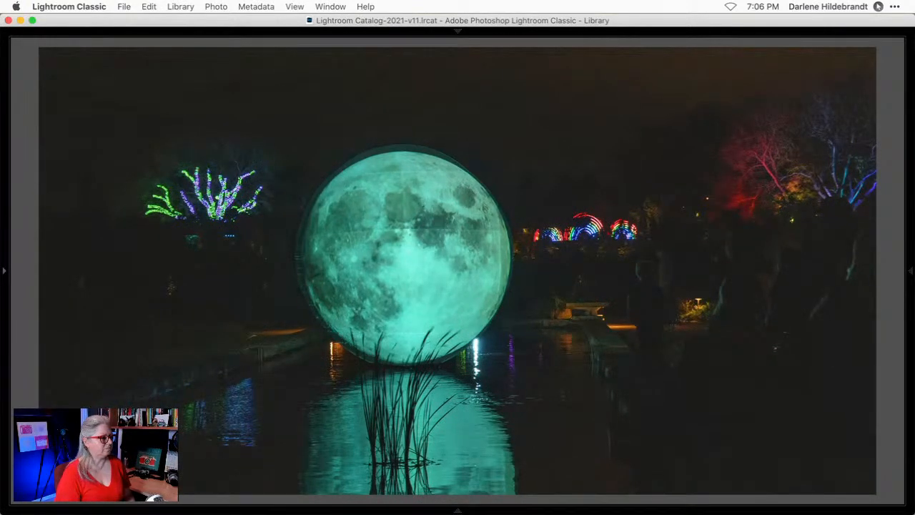
{"action": "key", "text": "Right"}
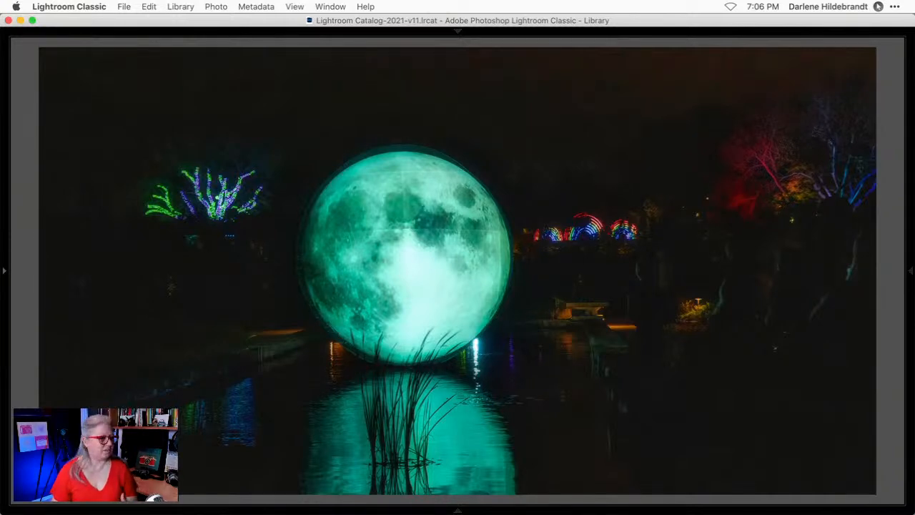
{"action": "left_click", "coordinate": [529, 148]}
{"action": "left_click_drag", "start_coordinate": [598, 307], "coordinate": [94, 323]}
{"action": "left_click", "coordinate": [95, 323]}
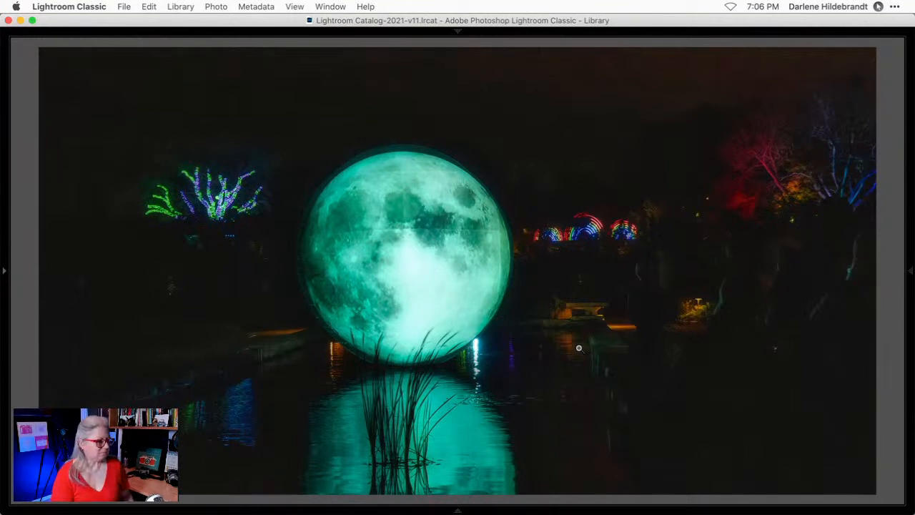
{"action": "left_click", "coordinate": [563, 355]}
{"action": "key", "text": "f"}
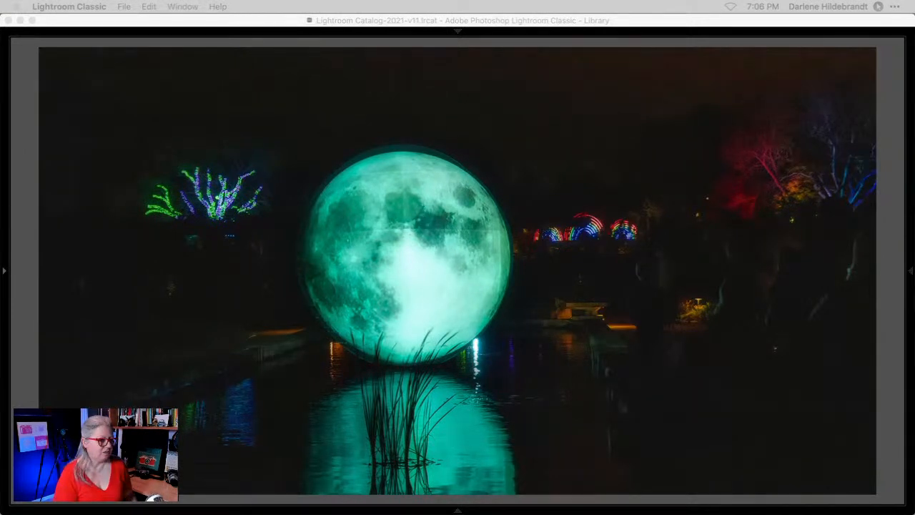
Show the camera settings overlay on the original Moon Glow photo, and return to the thumbnail grid with nothing selected
{"action": "left_click", "coordinate": [887, 240]}
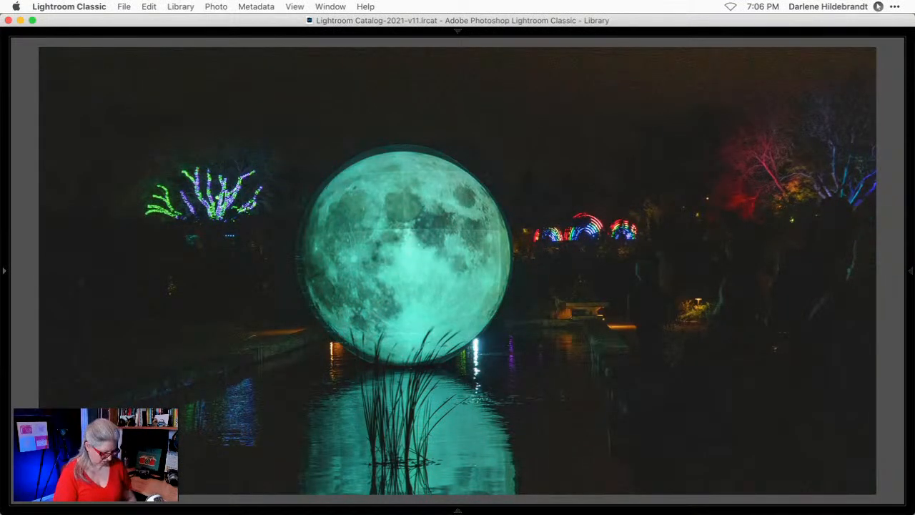
{"action": "key", "text": "i"}
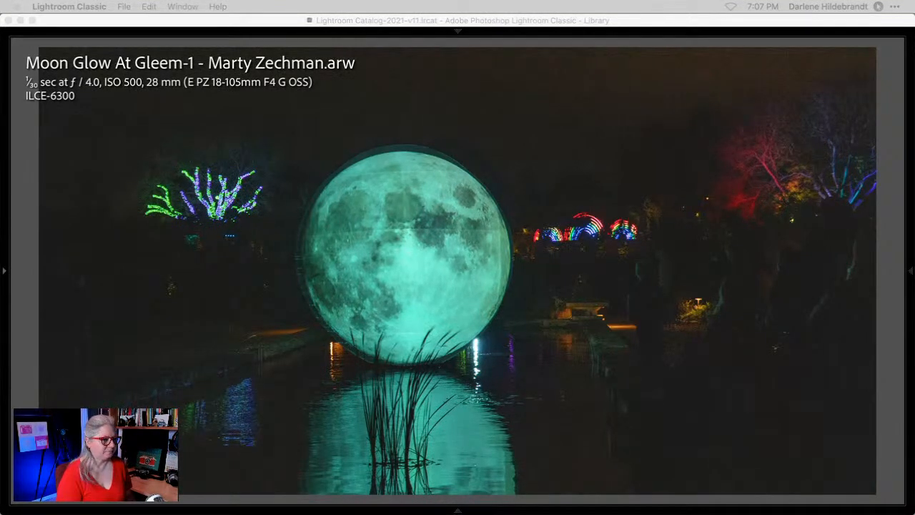
{"action": "key", "text": "g"}
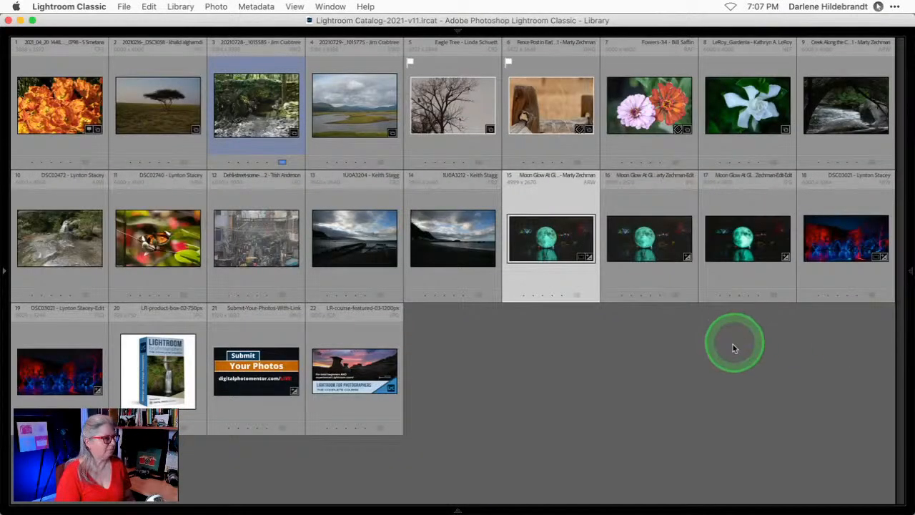
{"action": "left_click", "coordinate": [733, 348]}
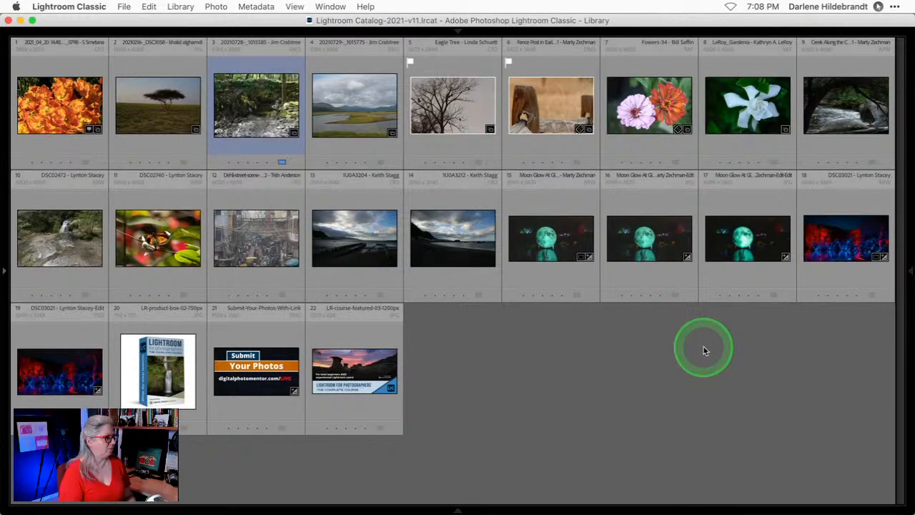
Open the Dehli street scene photo in the Develop module and display the Profile Browser
{"action": "left_click", "coordinate": [266, 240]}
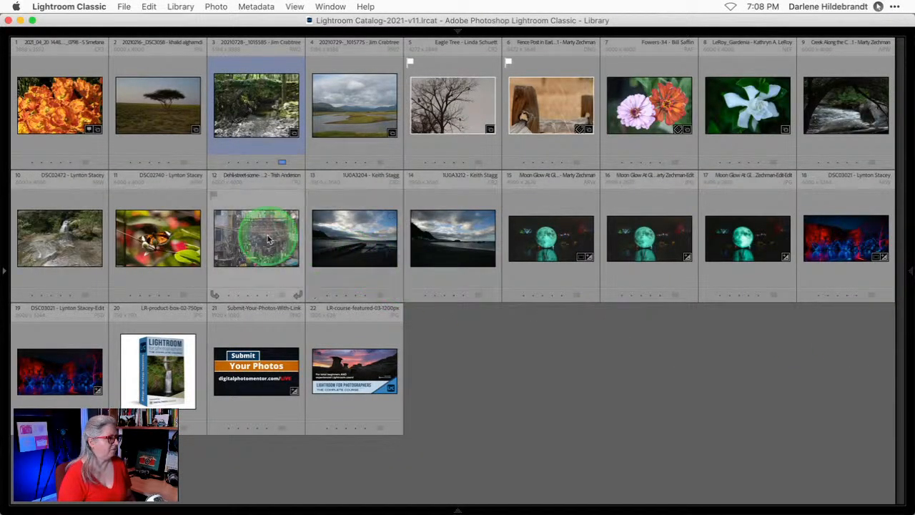
{"action": "key", "text": "d"}
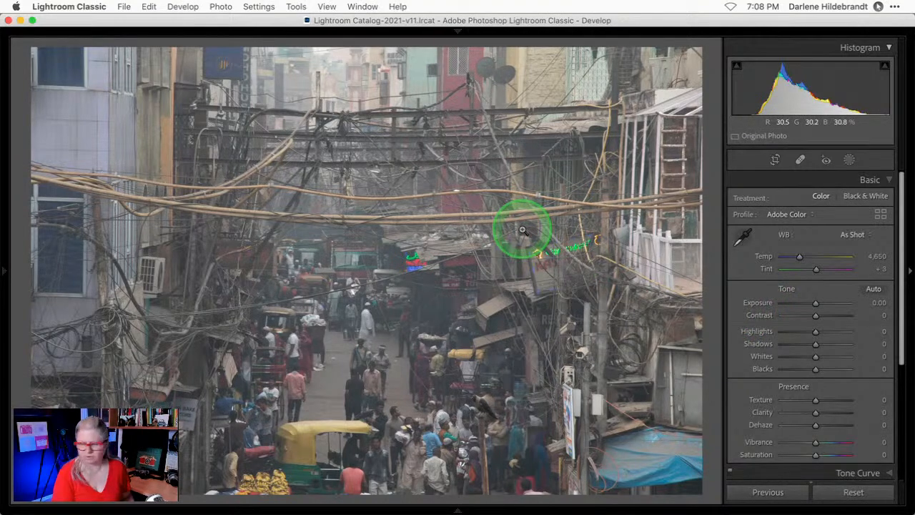
{"action": "left_click", "coordinate": [839, 217]}
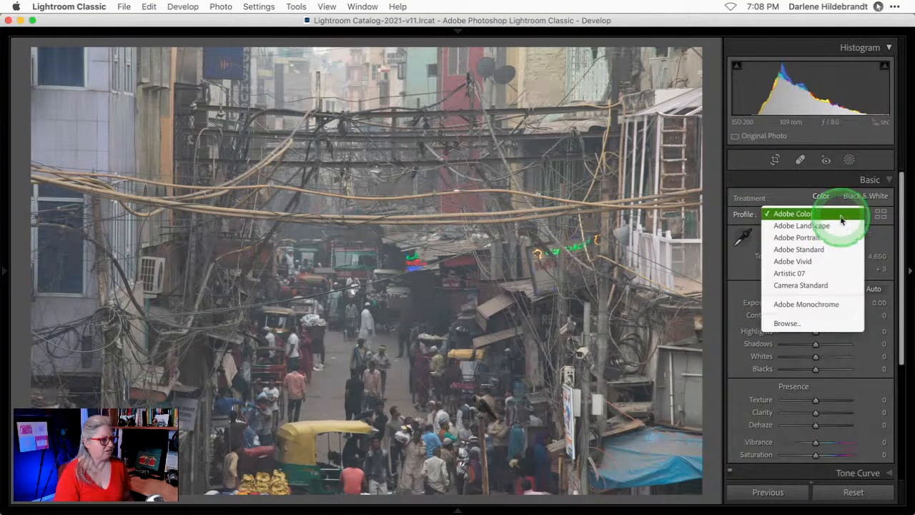
{"action": "left_click", "coordinate": [880, 214]}
{"action": "left_click", "coordinate": [880, 214]}
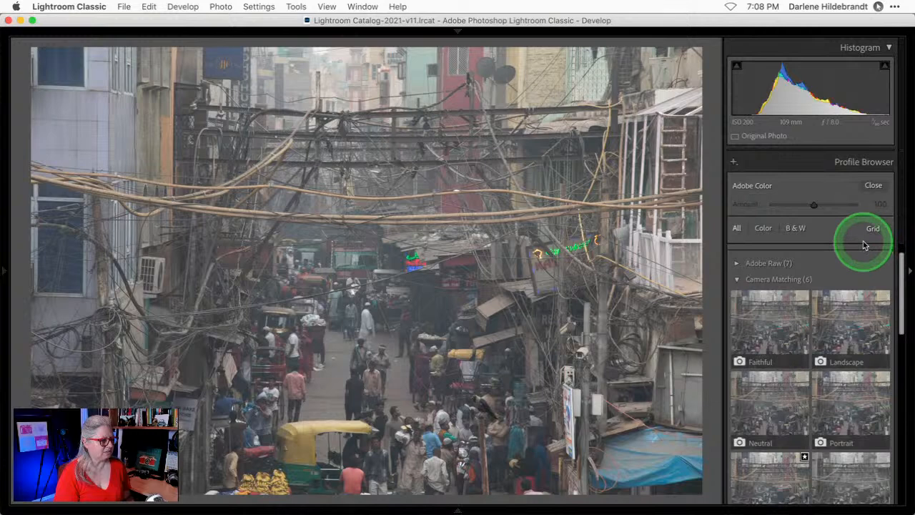
Cycle the photo's info overlay from exposure settings to file name, camera, lens and capture date
{"action": "key", "text": "i"}
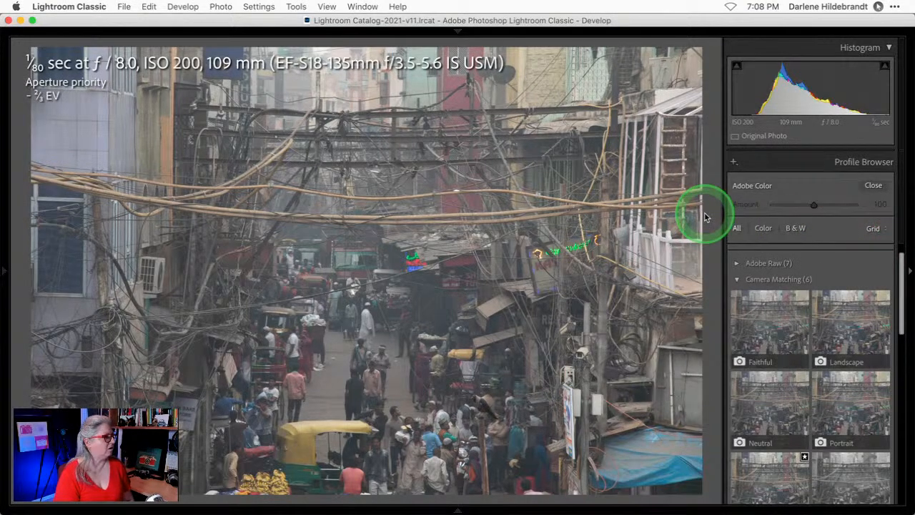
{"action": "key", "text": "i"}
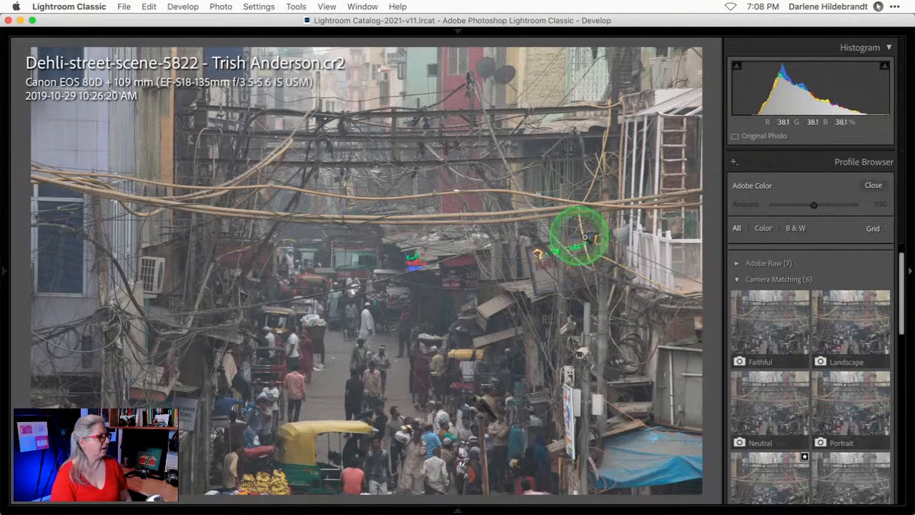
Hide the photo's info overlay, apply the Camera Landscape profile from the Camera Matching group, and close the Profile Browser
{"action": "key", "text": "i"}
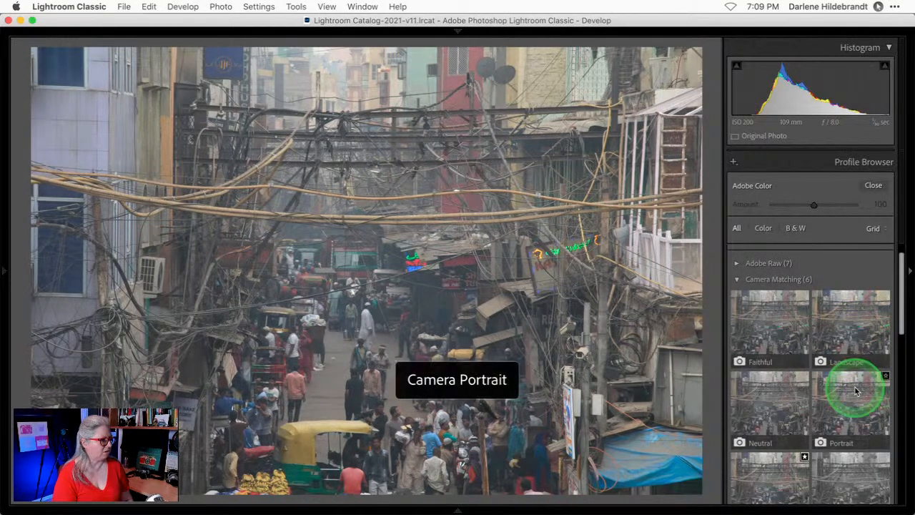
{"action": "scroll", "coordinate": [754, 392], "scroll_direction": "down", "scroll_amount": 2}
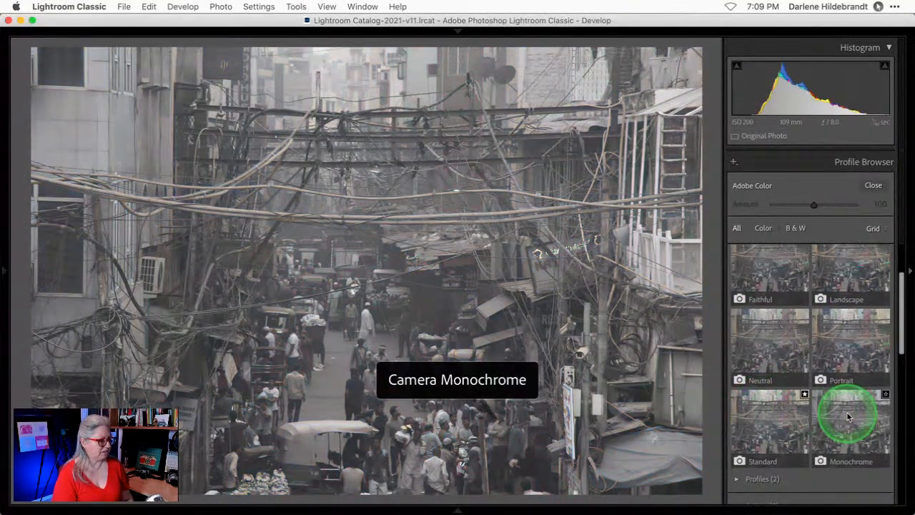
{"action": "scroll", "coordinate": [847, 416], "scroll_direction": "up", "scroll_amount": 1}
{"action": "left_click", "coordinate": [844, 311]}
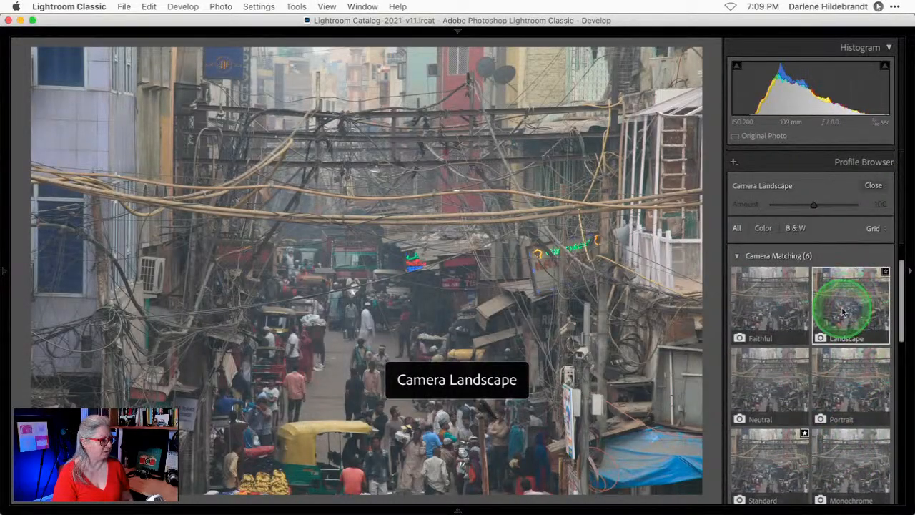
{"action": "left_click", "coordinate": [869, 186]}
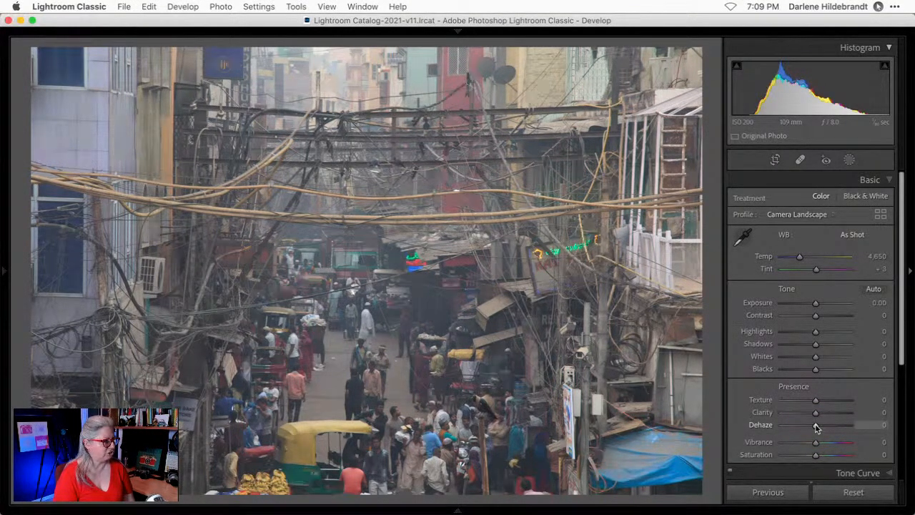
Cut through the haze in the street scene by raising Dehaze to +51
{"action": "mouse_move", "coordinate": [816, 427]}
{"action": "left_mouse_down"}
{"action": "mouse_move", "coordinate": [845, 425]}
{"action": "mouse_move", "coordinate": [827, 425]}
{"action": "left_mouse_up"}
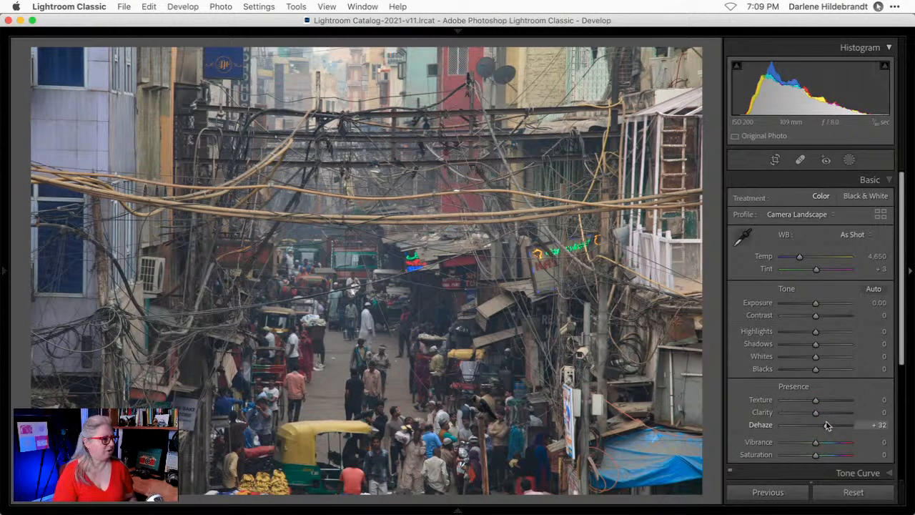
{"action": "left_click_drag", "start_coordinate": [827, 425], "coordinate": [827, 420]}
Display the Lens Corrections settings for the street scene photo
{"action": "scroll", "coordinate": [827, 421], "scroll_direction": "down", "scroll_amount": 5}
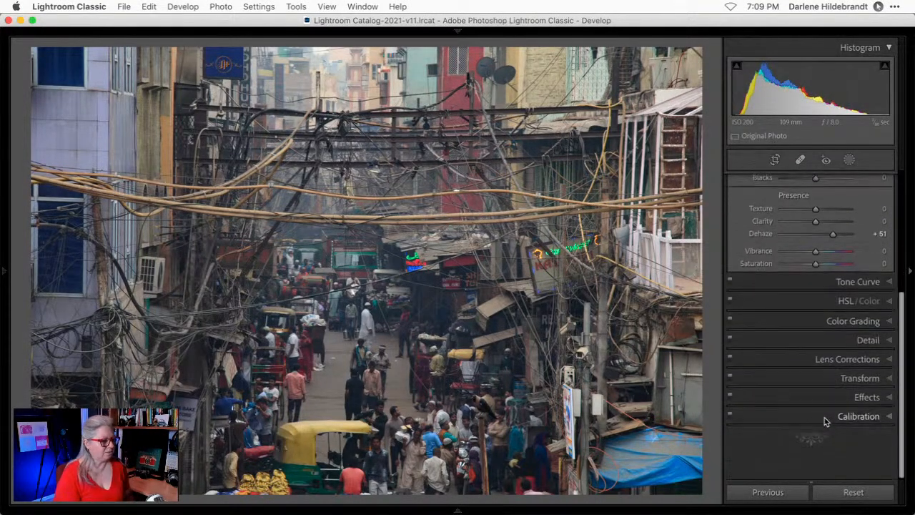
{"action": "left_click", "coordinate": [842, 409]}
{"action": "left_click", "coordinate": [854, 371]}
{"action": "scroll", "coordinate": [853, 371], "scroll_direction": "up", "scroll_amount": 3}
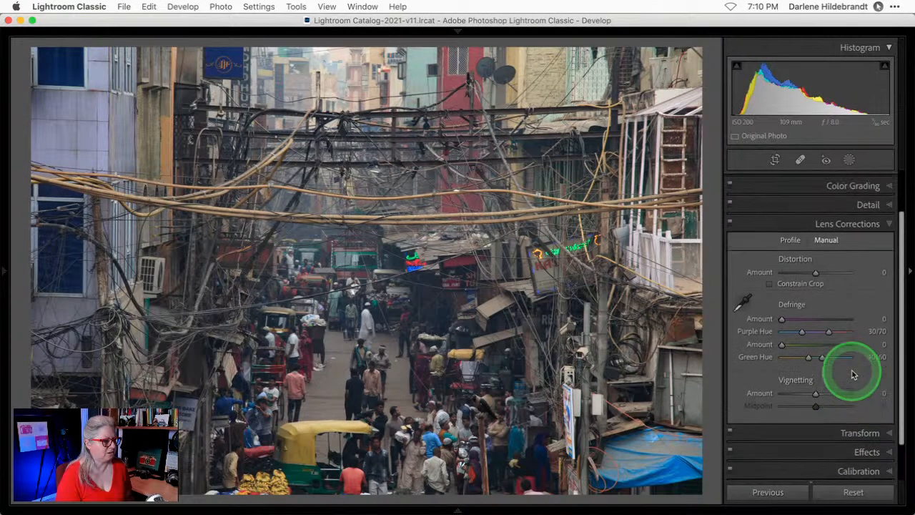
Enable Remove Chromatic Aberration in the lens profile settings and compare the white railing edges at 200% with and without it
{"action": "left_click", "coordinate": [790, 254]}
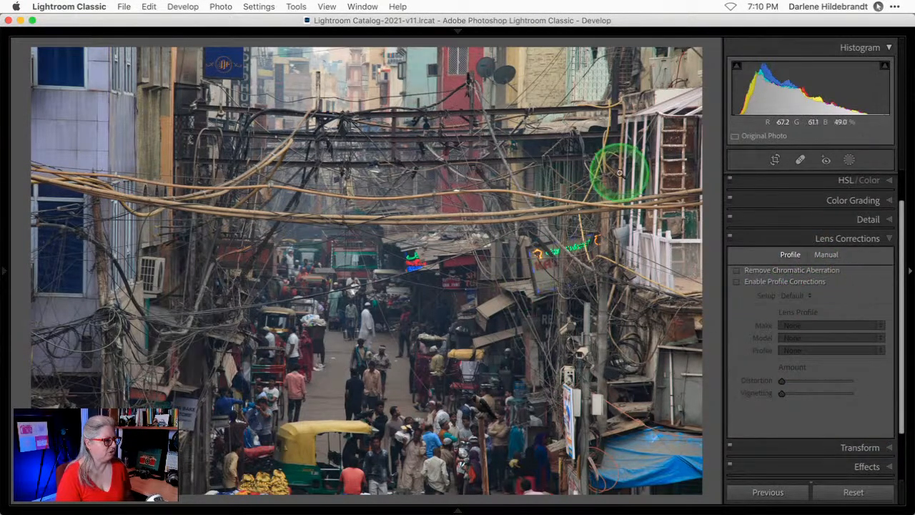
{"action": "left_click", "coordinate": [646, 174]}
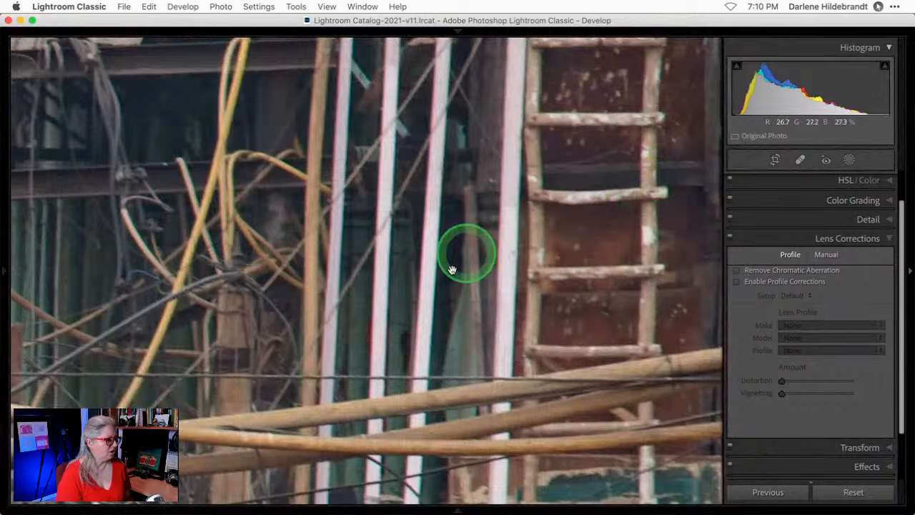
{"action": "key", "text": "Tab"}
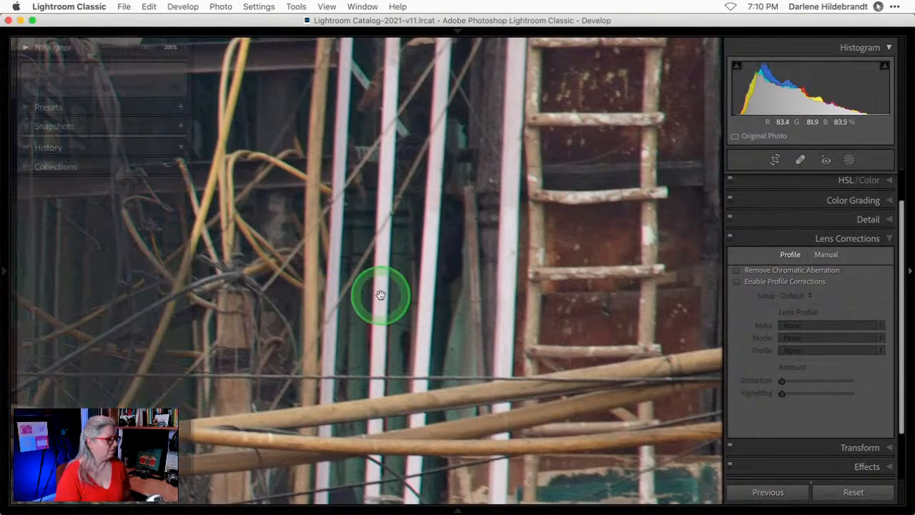
{"action": "key", "text": "Tab"}
{"action": "left_click_drag", "start_coordinate": [606, 300], "coordinate": [571, 298]}
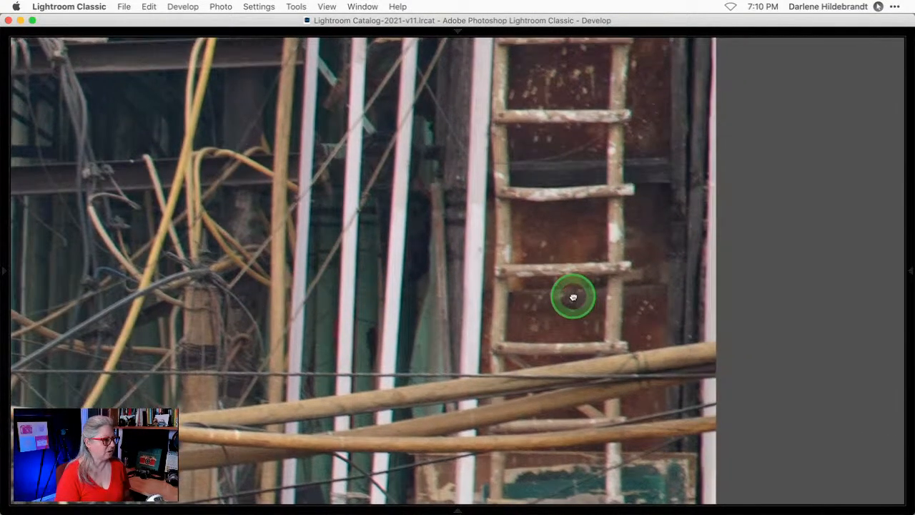
{"action": "key", "text": "Tab"}
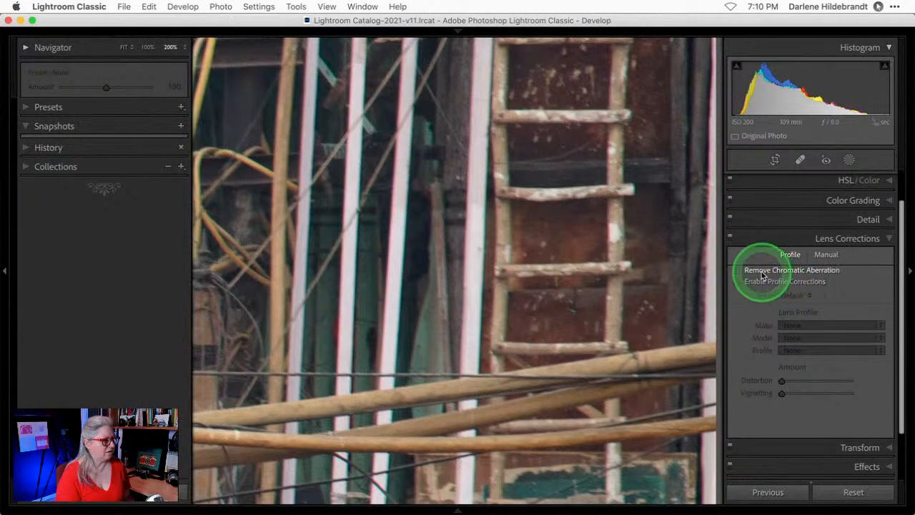
{"action": "left_click", "coordinate": [738, 272]}
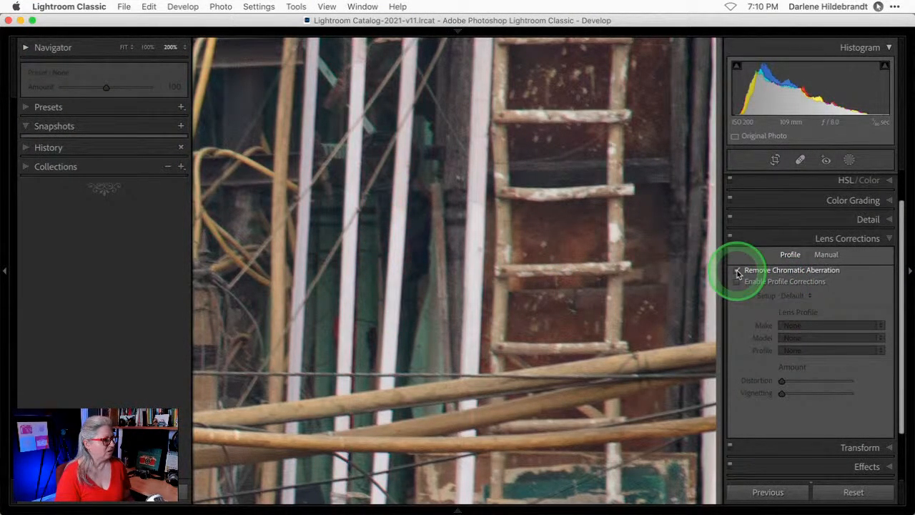
{"action": "left_click", "coordinate": [382, 295]}
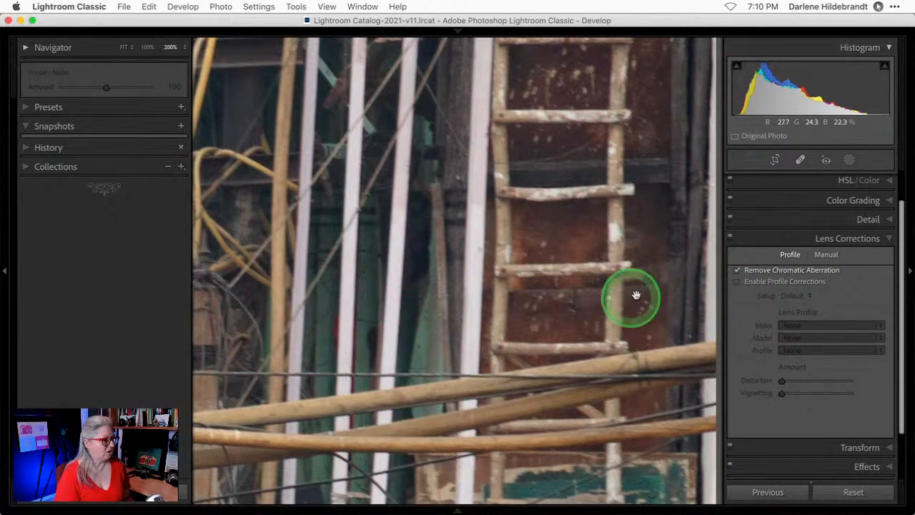
{"action": "left_click", "coordinate": [737, 272]}
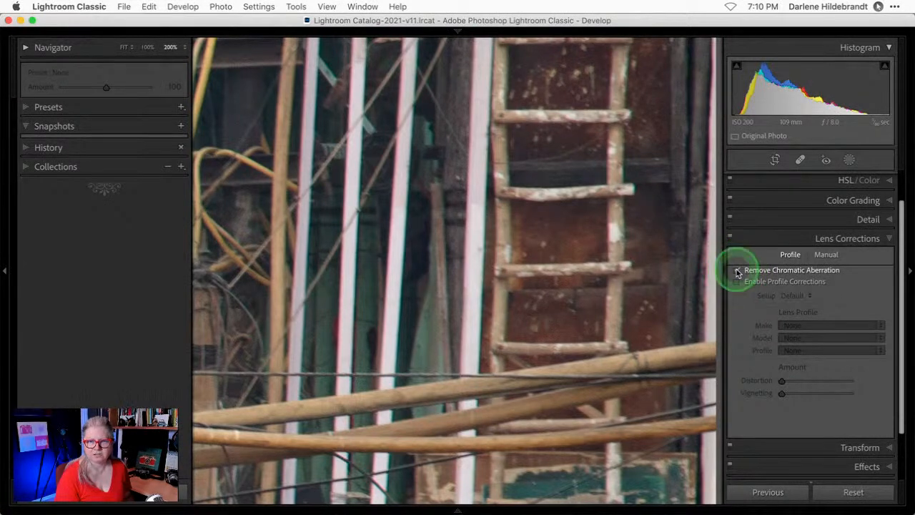
{"action": "left_click", "coordinate": [738, 272]}
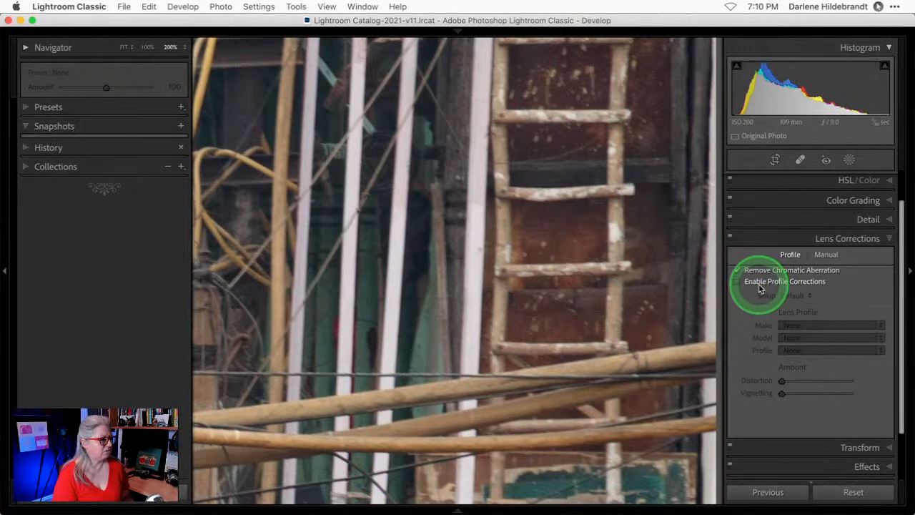
Enable Profile Corrections for the lens and compare the whole photo with and without them
{"action": "left_click", "coordinate": [557, 272]}
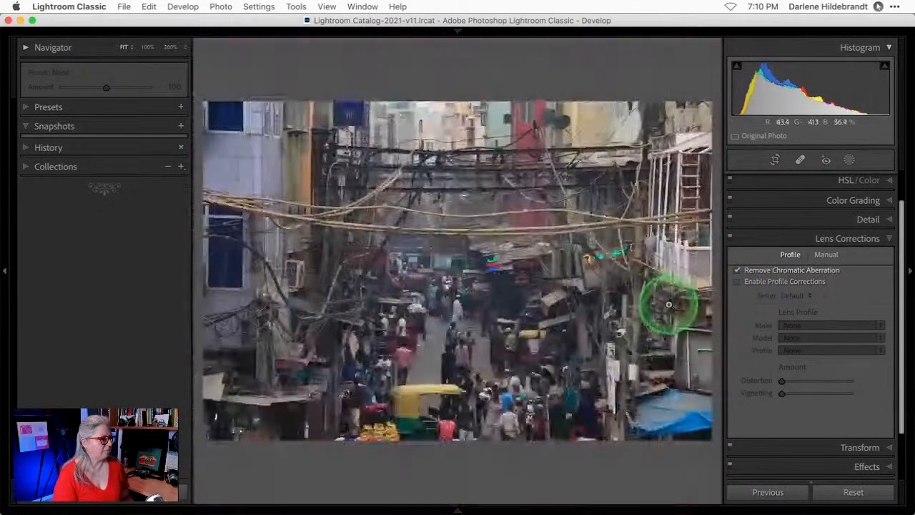
{"action": "left_click", "coordinate": [5, 269]}
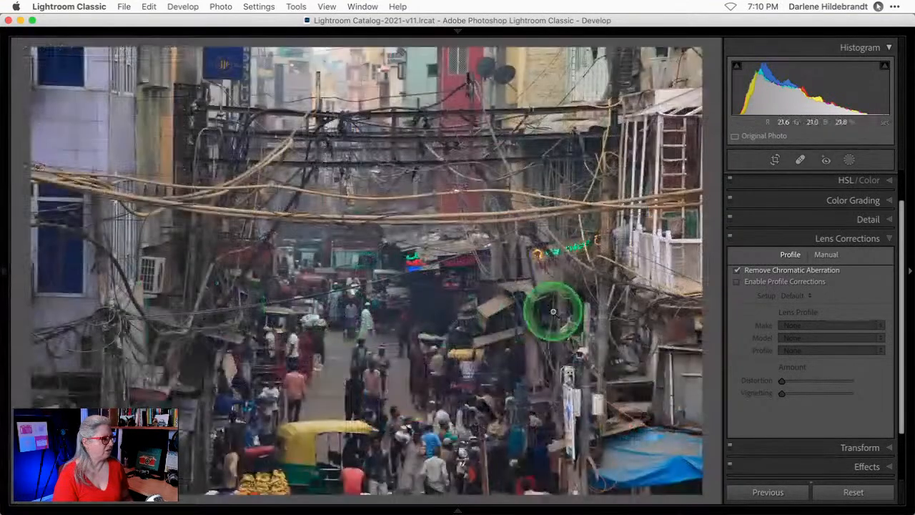
{"action": "left_click", "coordinate": [737, 280]}
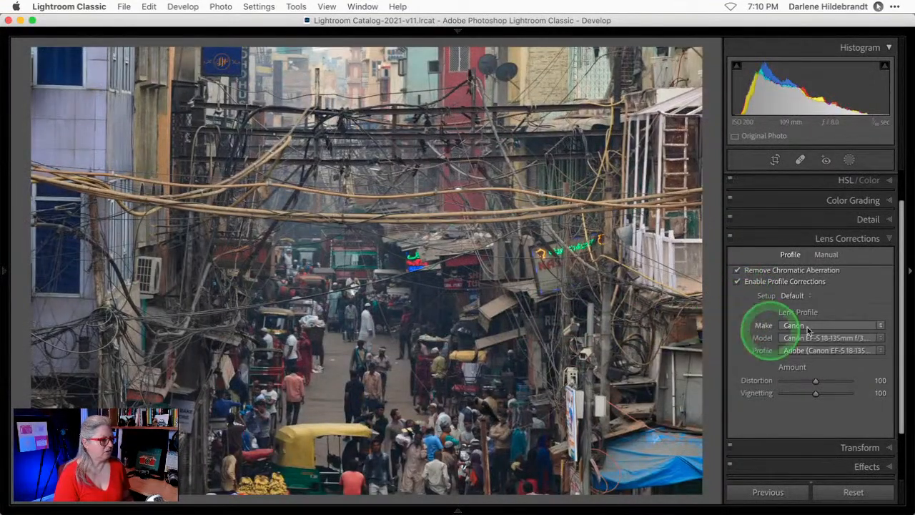
{"action": "left_click", "coordinate": [738, 281]}
{"action": "left_click", "coordinate": [738, 282]}
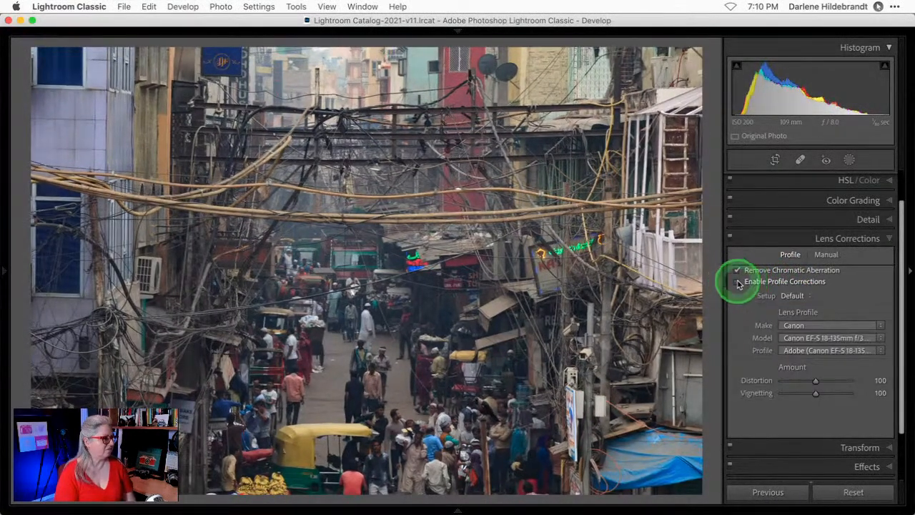
{"action": "left_click", "coordinate": [738, 281]}
{"action": "left_click", "coordinate": [738, 281]}
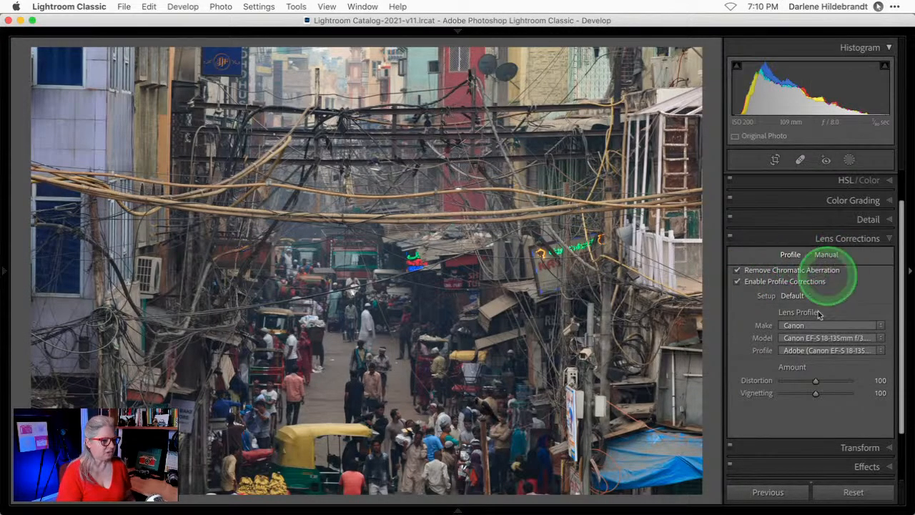
Compare the Auto, Vertical, Level and Full Upright corrections on the street photo and apply Auto
{"action": "left_click", "coordinate": [847, 447]}
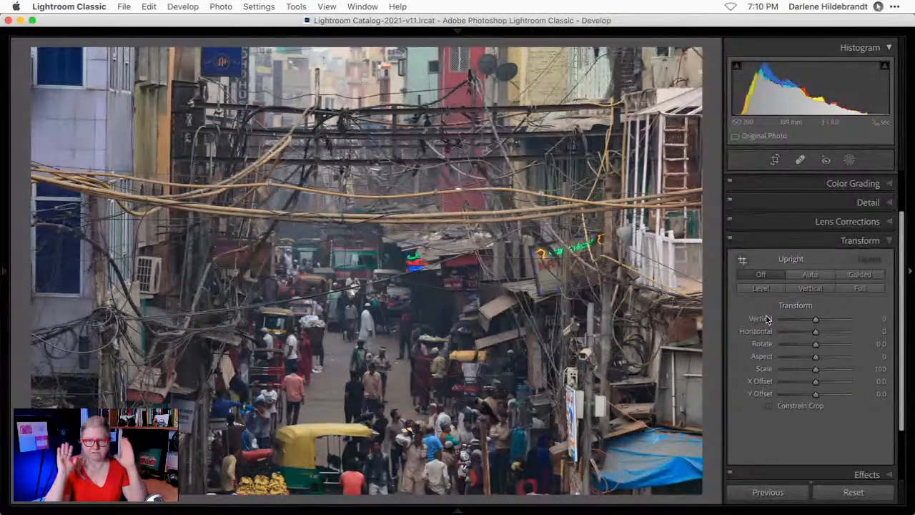
{"action": "left_click", "coordinate": [810, 276]}
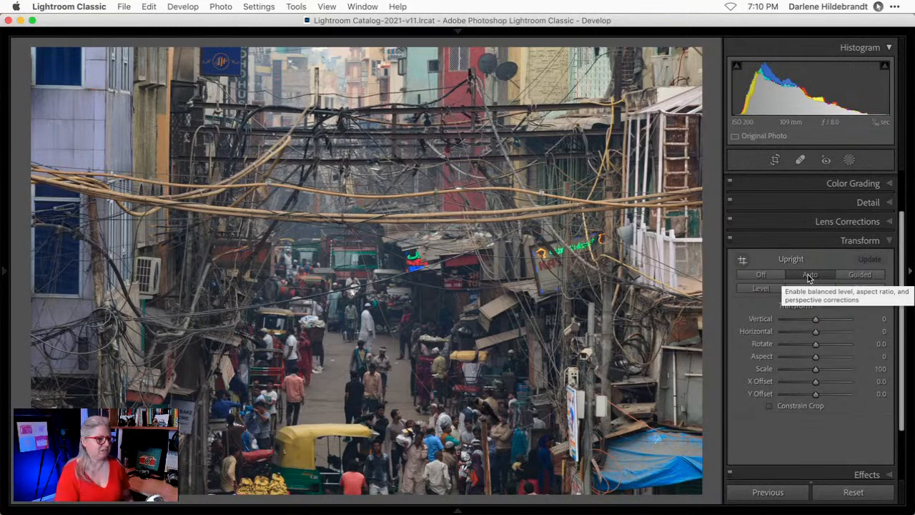
{"action": "left_click", "coordinate": [764, 276]}
{"action": "left_click", "coordinate": [810, 291]}
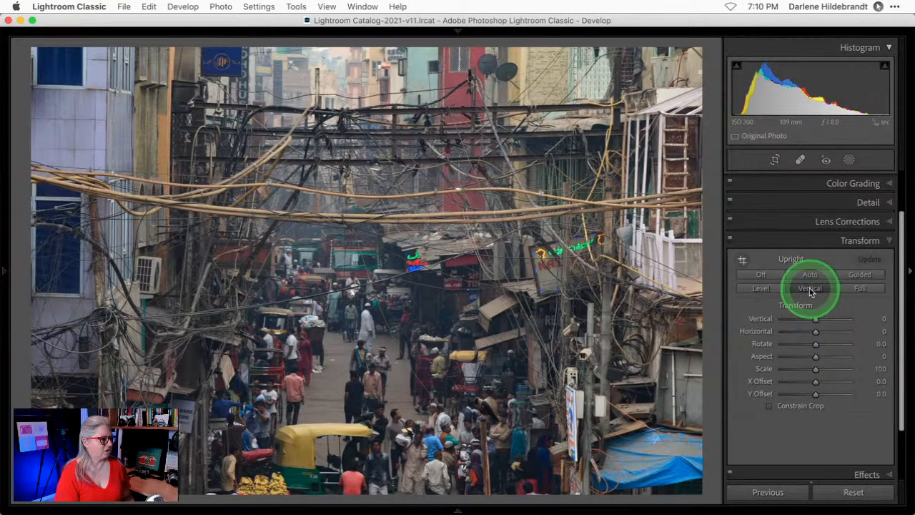
{"action": "left_click", "coordinate": [766, 288]}
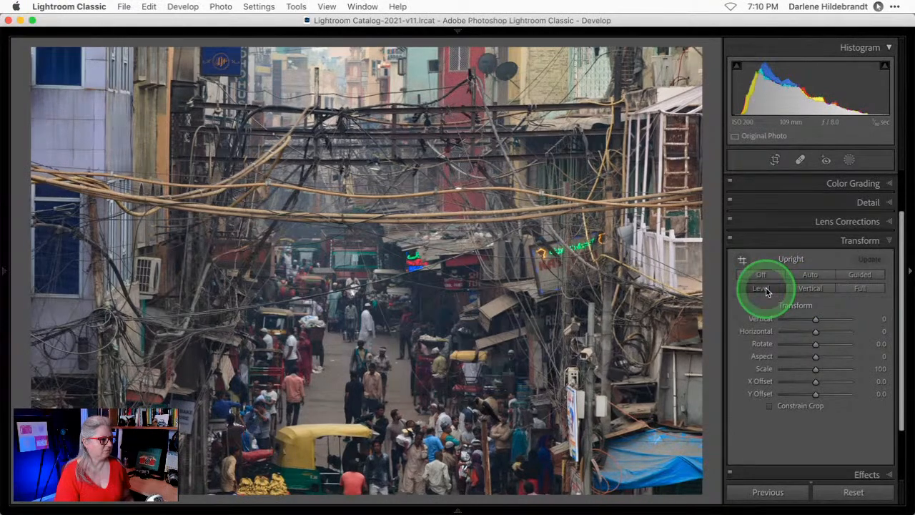
{"action": "left_click", "coordinate": [804, 275]}
{"action": "left_click", "coordinate": [757, 275]}
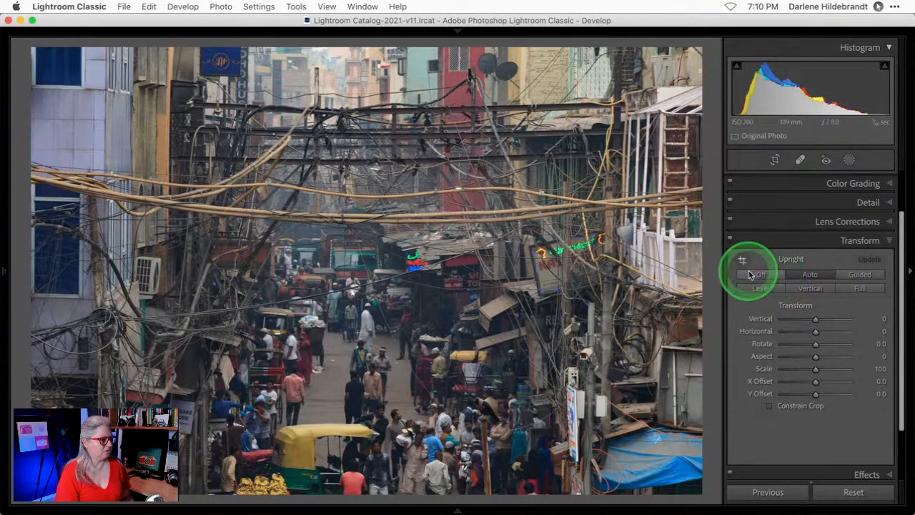
{"action": "left_click", "coordinate": [861, 287]}
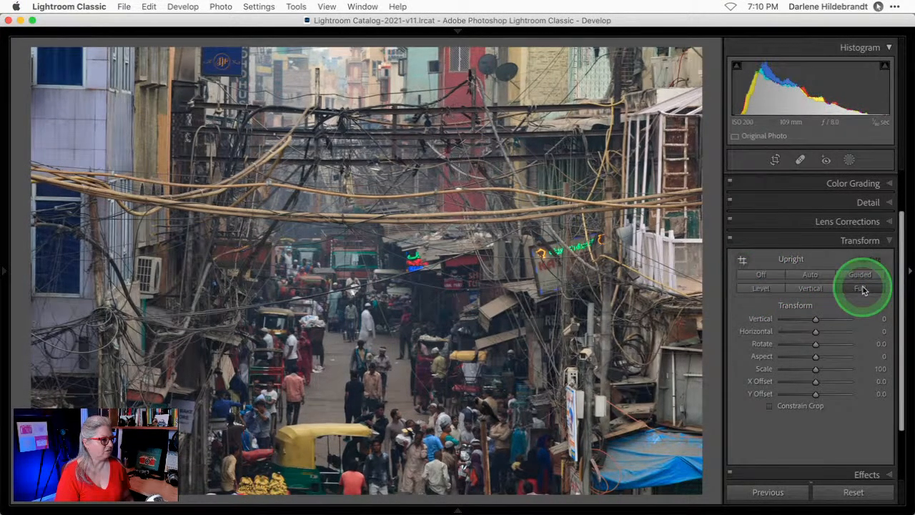
{"action": "left_click", "coordinate": [807, 276]}
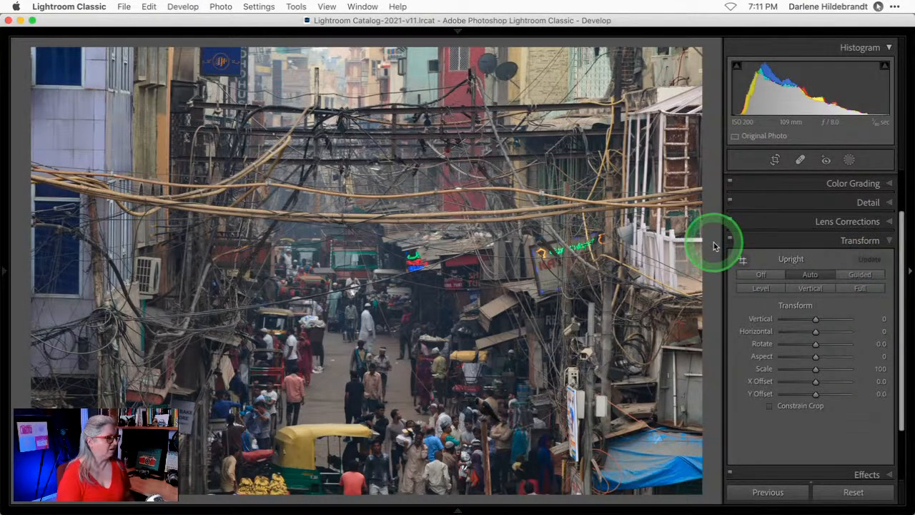
Straighten the street photo by rotating the crop slightly and apply the crop
{"action": "key", "text": "r"}
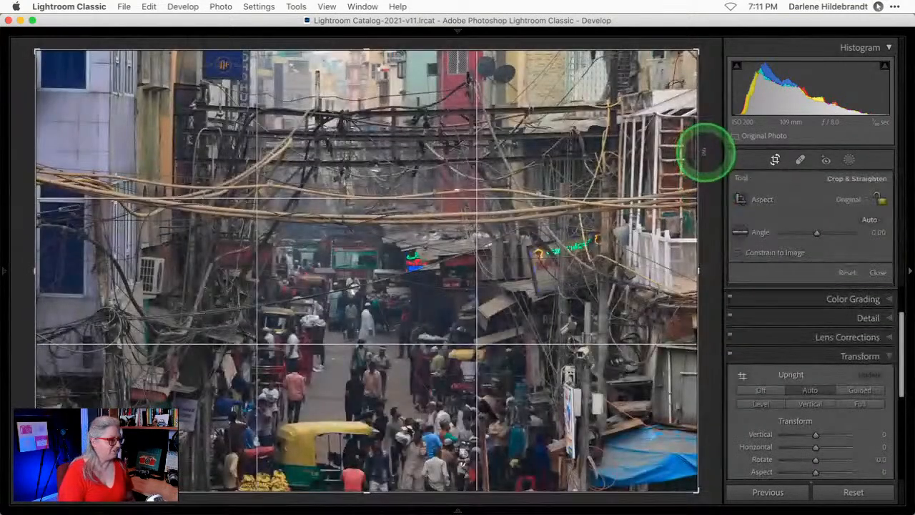
{"action": "left_click_drag", "start_coordinate": [706, 150], "coordinate": [707, 151]}
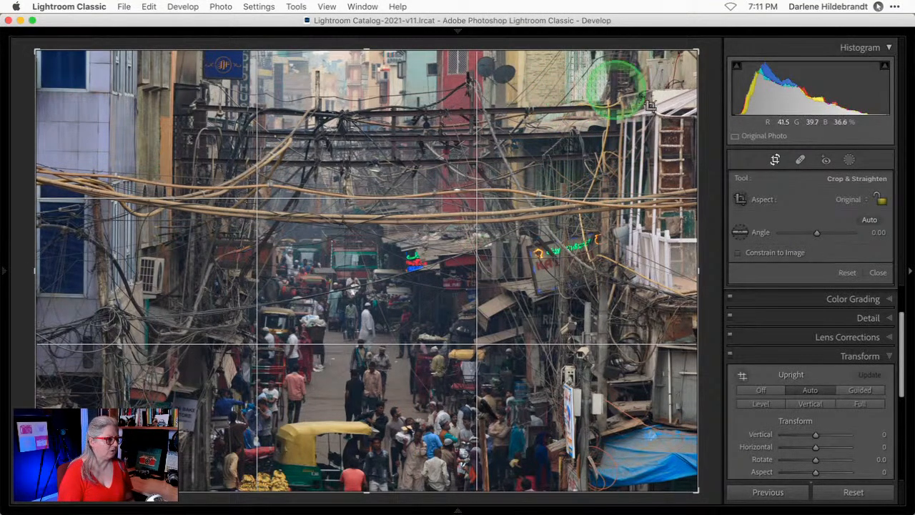
{"action": "left_click_drag", "start_coordinate": [713, 123], "coordinate": [717, 120]}
{"action": "key", "text": "Return"}
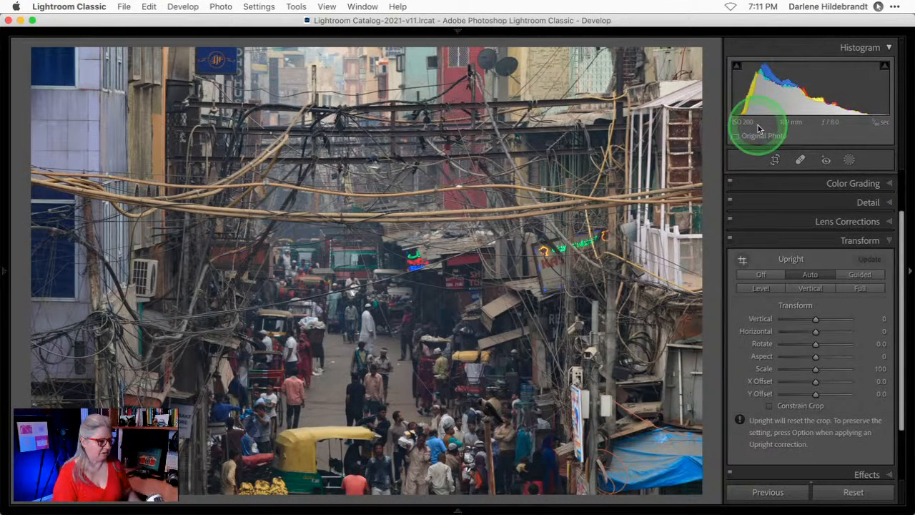
Compare the before and after versions of the edited photo
{"action": "key", "text": "backslash"}
{"action": "key", "text": "backslash"}
{"action": "key", "text": "backslash"}
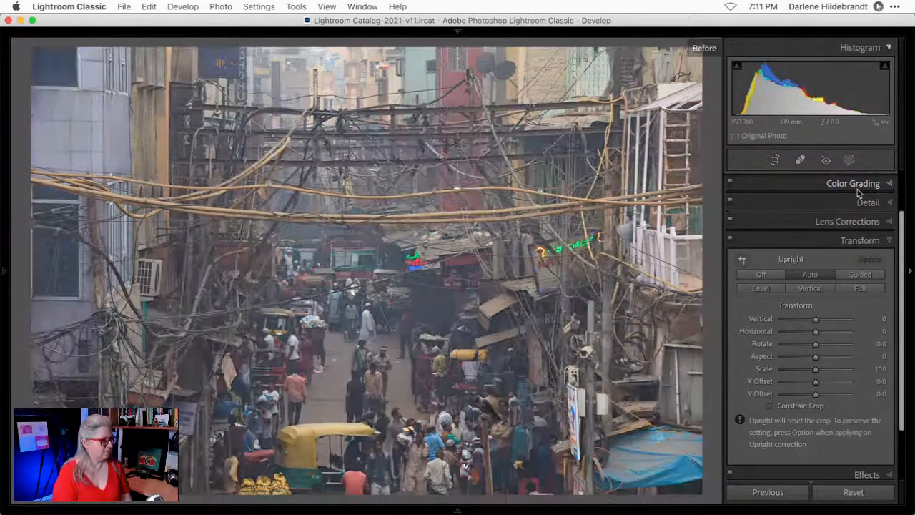
{"action": "key", "text": "backslash"}
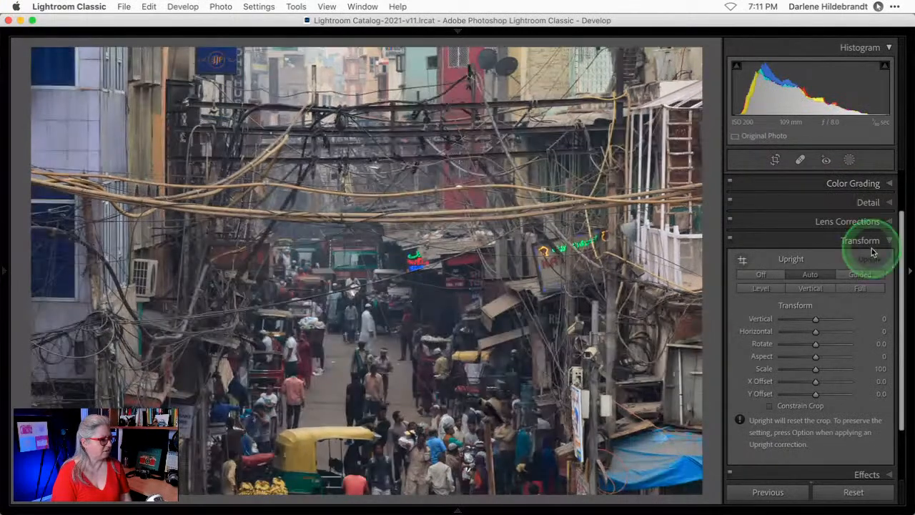
Set the photo's white balance to Auto in the basic adjustments
{"action": "scroll", "coordinate": [868, 247], "scroll_direction": "up", "scroll_amount": 4}
{"action": "left_click", "coordinate": [868, 179]}
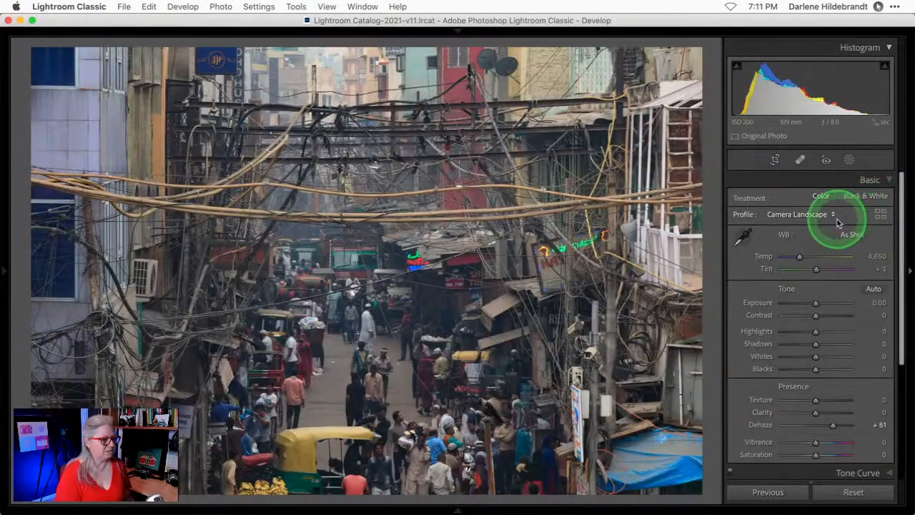
{"action": "left_click", "coordinate": [849, 233]}
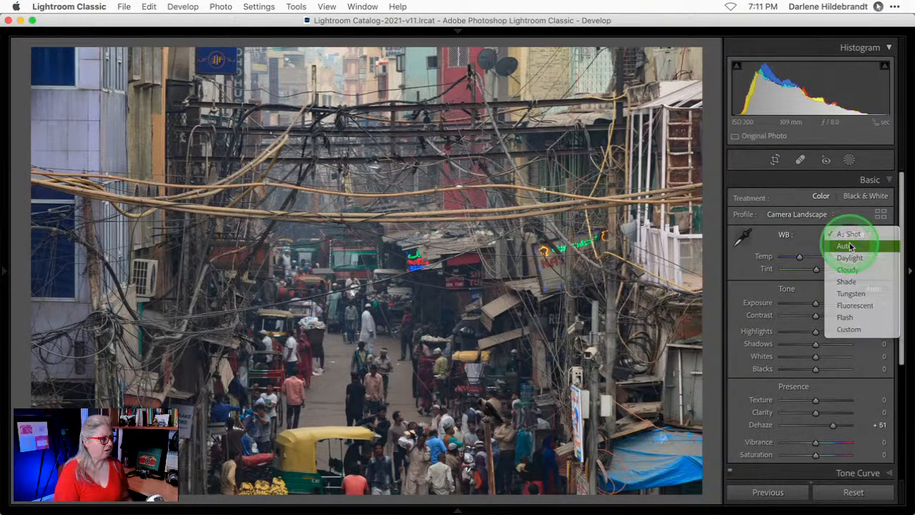
{"action": "left_click", "coordinate": [850, 245]}
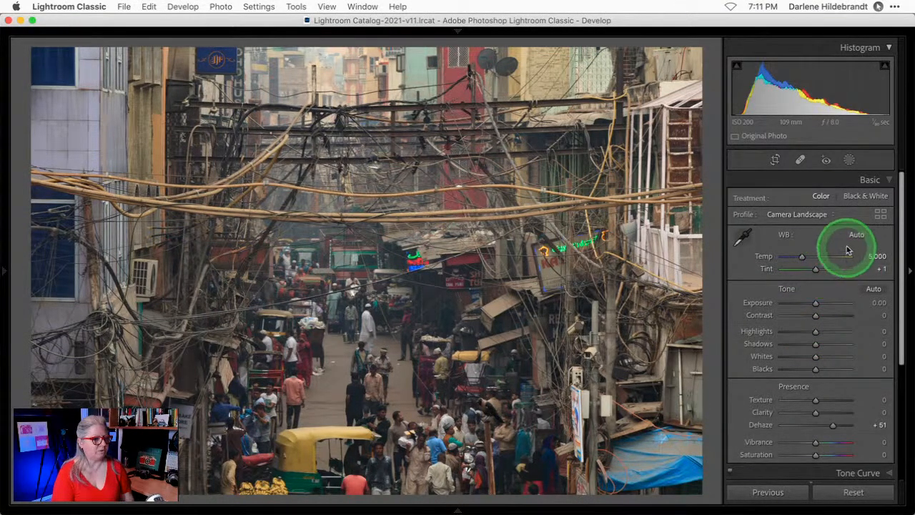
Open the profile browser, expand the Vintage group and preview Vintage 01 through Vintage 04 on the street photo
{"action": "left_click", "coordinate": [880, 214]}
{"action": "left_click", "coordinate": [842, 306]}
{"action": "scroll", "coordinate": [842, 305], "scroll_direction": "down", "scroll_amount": 10}
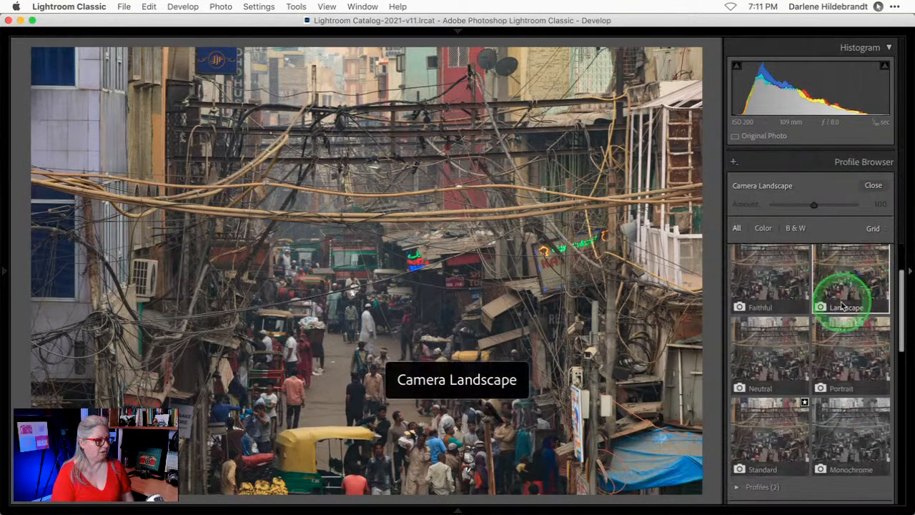
{"action": "scroll", "coordinate": [841, 306], "scroll_direction": "down", "scroll_amount": 4}
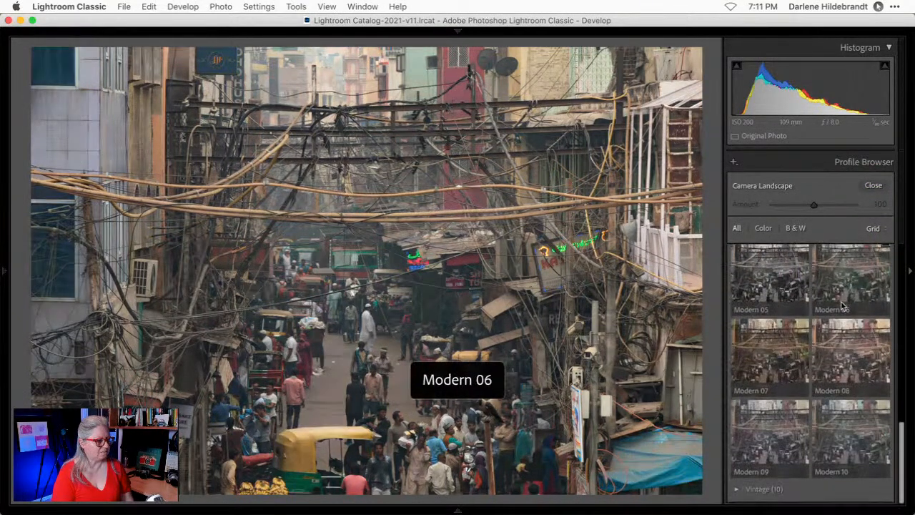
{"action": "left_click", "coordinate": [732, 489]}
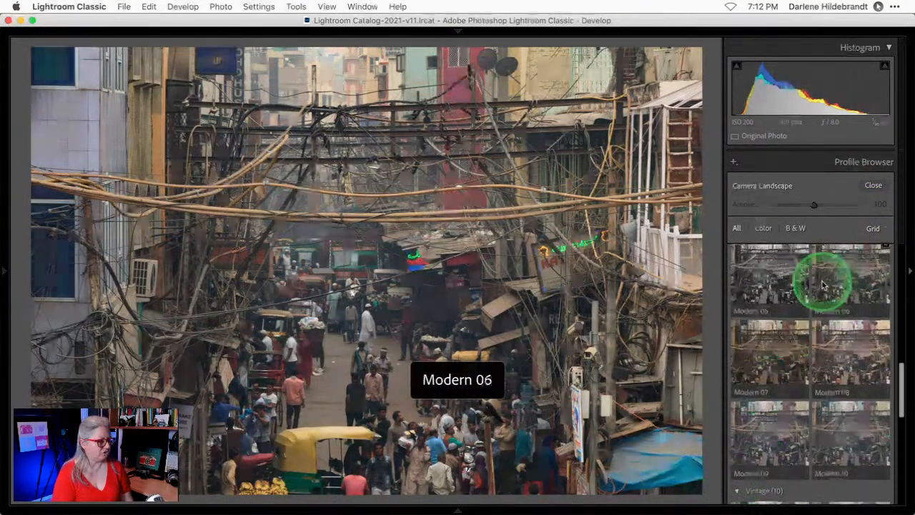
{"action": "scroll", "coordinate": [823, 284], "scroll_direction": "down", "scroll_amount": 5}
{"action": "left_click", "coordinate": [782, 312]}
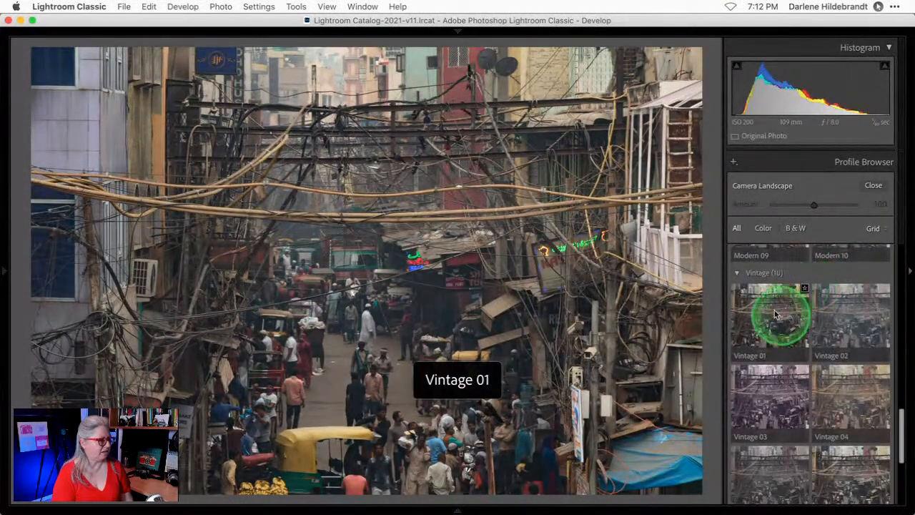
{"action": "left_click", "coordinate": [838, 318]}
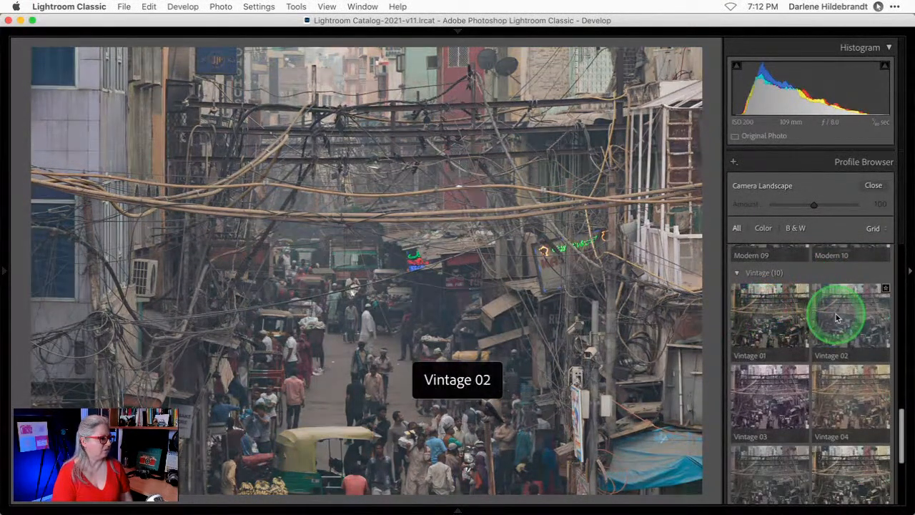
{"action": "left_click", "coordinate": [851, 392]}
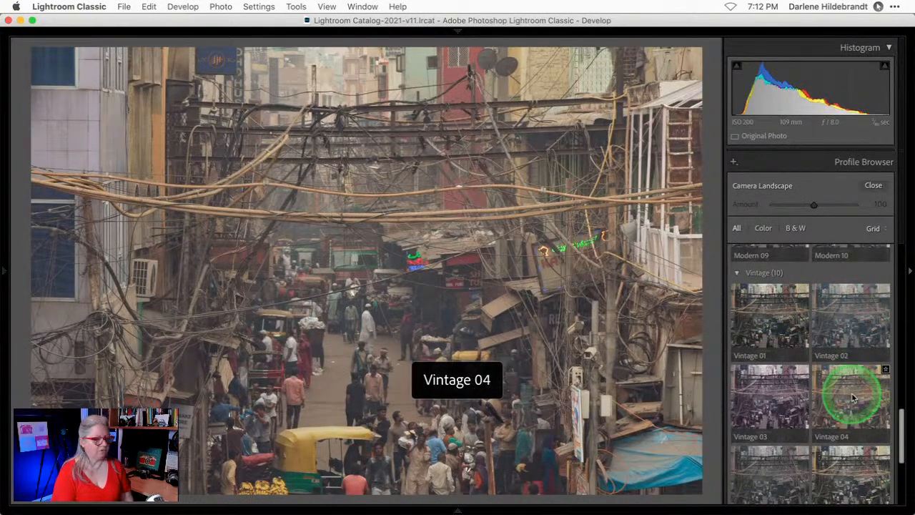
{"action": "left_click", "coordinate": [792, 395]}
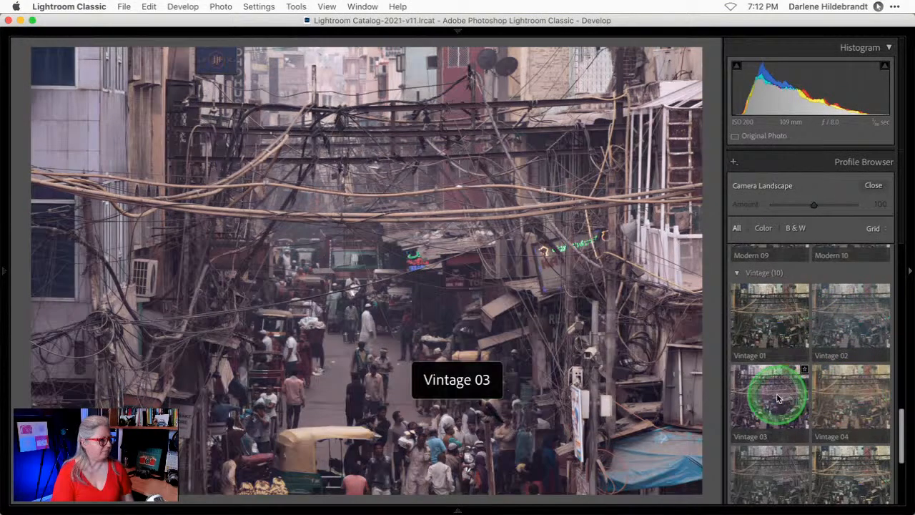
Preview the remaining profiles, Vintage 05 through Vintage 10, on the street photo
{"action": "scroll", "coordinate": [786, 394], "scroll_direction": "down", "scroll_amount": 2}
{"action": "left_click", "coordinate": [800, 404]}
{"action": "left_click", "coordinate": [854, 402]}
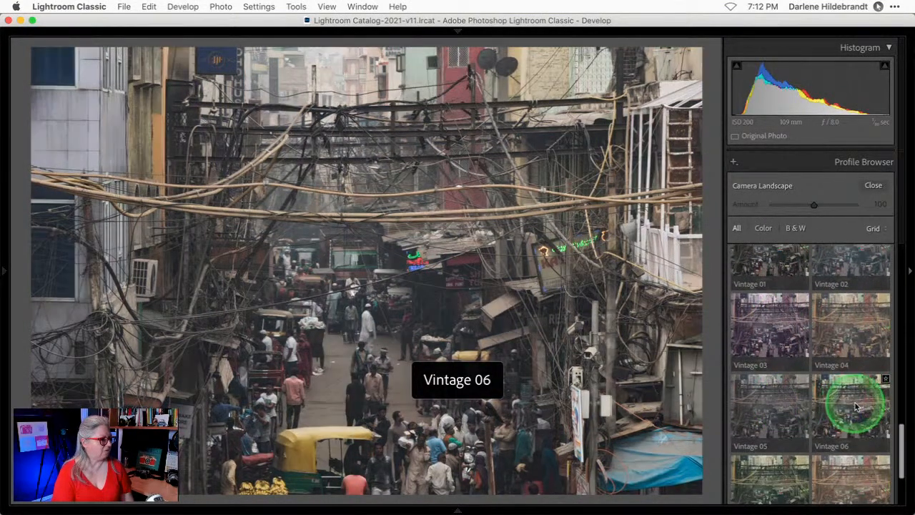
{"action": "scroll", "coordinate": [857, 400], "scroll_direction": "down", "scroll_amount": 1}
{"action": "left_click", "coordinate": [851, 448]}
{"action": "scroll", "coordinate": [849, 447], "scroll_direction": "down", "scroll_amount": 1}
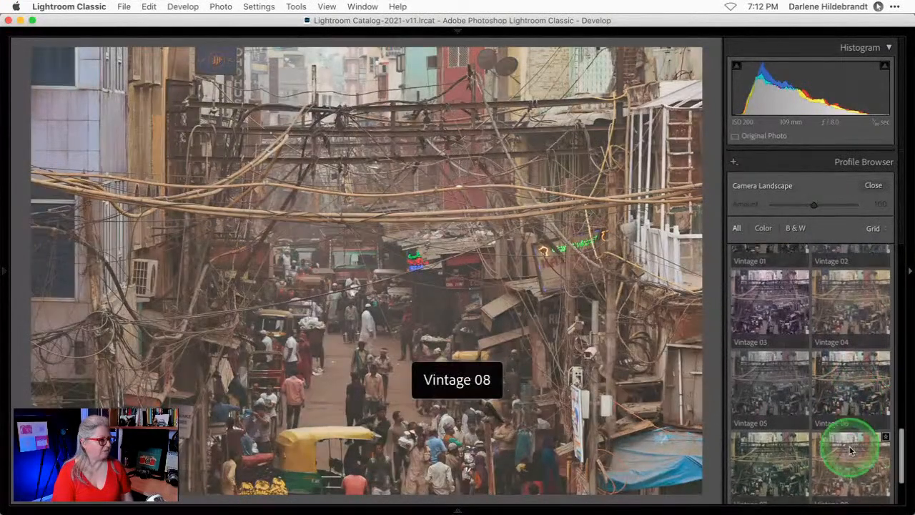
{"action": "left_click", "coordinate": [769, 437]}
{"action": "scroll", "coordinate": [771, 439], "scroll_direction": "down", "scroll_amount": 1}
{"action": "scroll", "coordinate": [770, 441], "scroll_direction": "down", "scroll_amount": 1}
{"action": "left_click", "coordinate": [769, 436]}
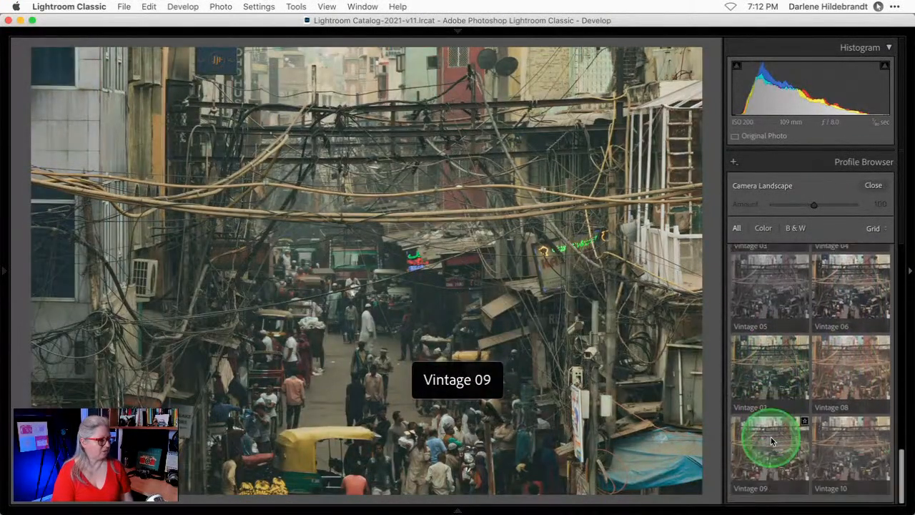
{"action": "left_click", "coordinate": [847, 439]}
Compare the Vintage 07 and Vintage 09 profiles, apply Vintage 07 and close the profile browser
{"action": "left_click", "coordinate": [786, 450]}
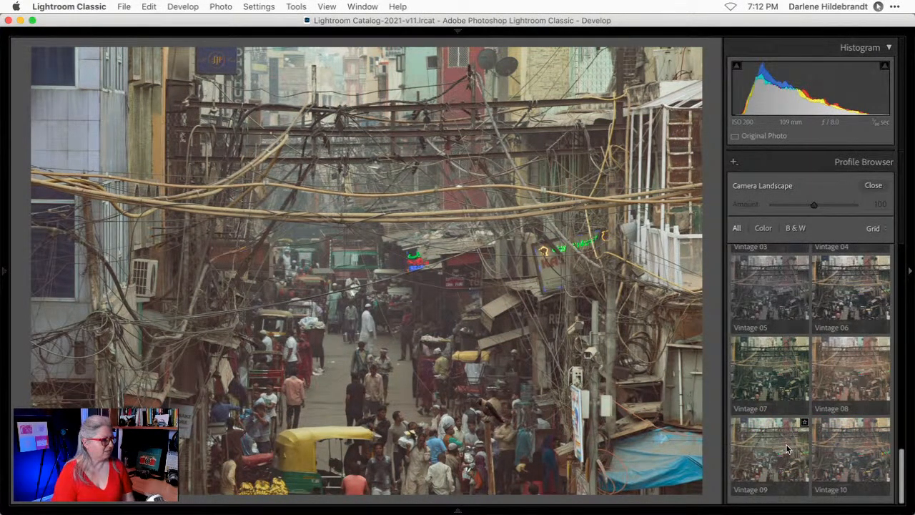
{"action": "left_click", "coordinate": [786, 449]}
{"action": "left_click", "coordinate": [784, 368]}
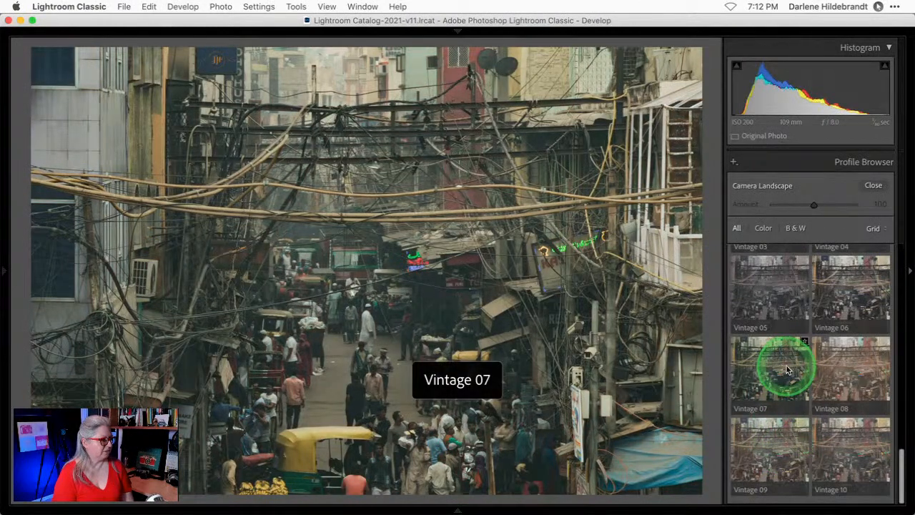
{"action": "left_click", "coordinate": [783, 451]}
{"action": "left_click", "coordinate": [773, 368]}
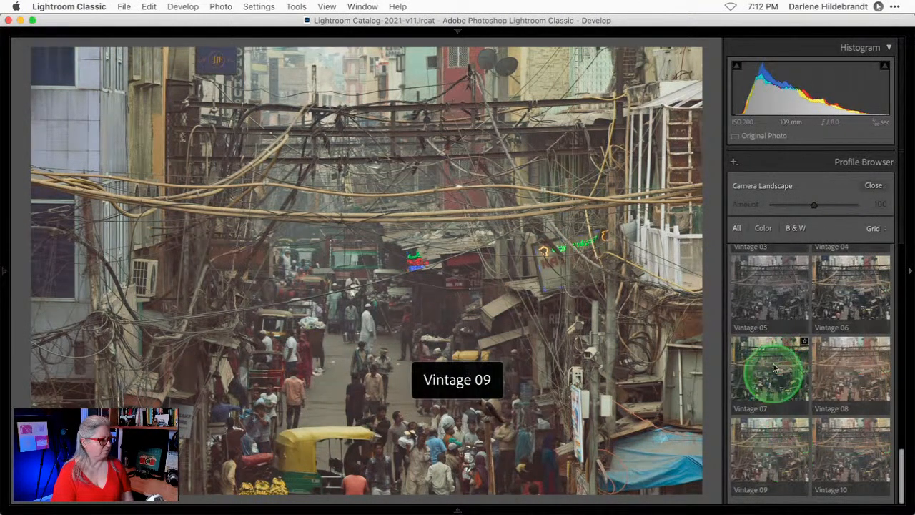
{"action": "left_click", "coordinate": [793, 436]}
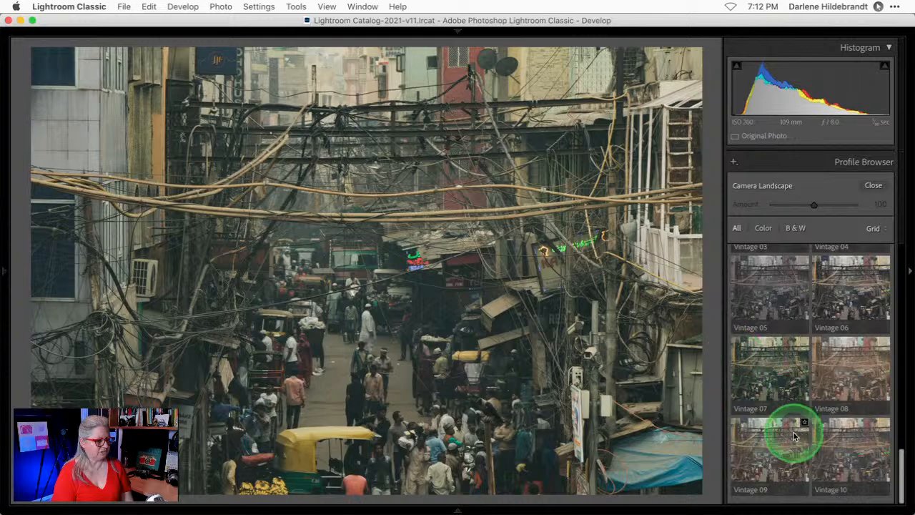
{"action": "left_click", "coordinate": [772, 368]}
{"action": "left_click", "coordinate": [858, 192]}
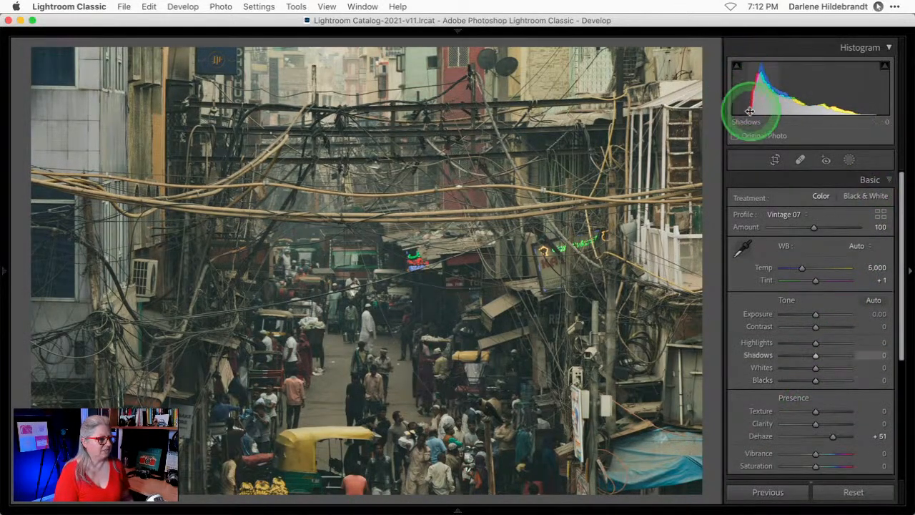
Try lowering the photo's Blacks to -100, then reset Blacks to 0
{"action": "left_click_drag", "start_coordinate": [814, 380], "coordinate": [751, 374]}
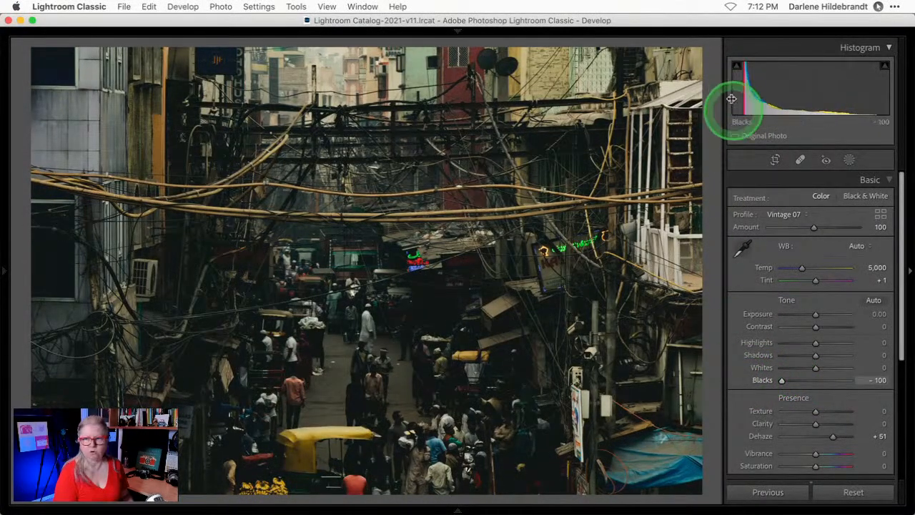
{"action": "double_click", "coordinate": [759, 379]}
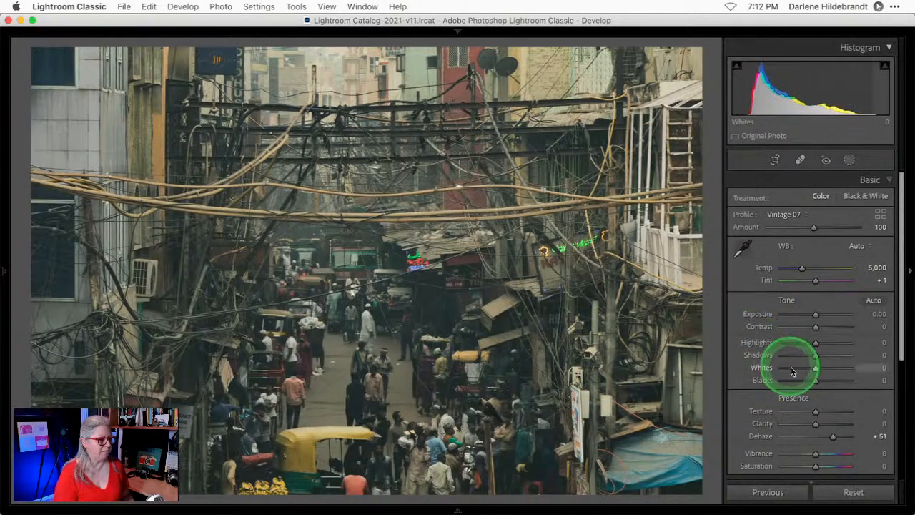
{"action": "scroll", "coordinate": [799, 415], "scroll_direction": "down", "scroll_amount": 2}
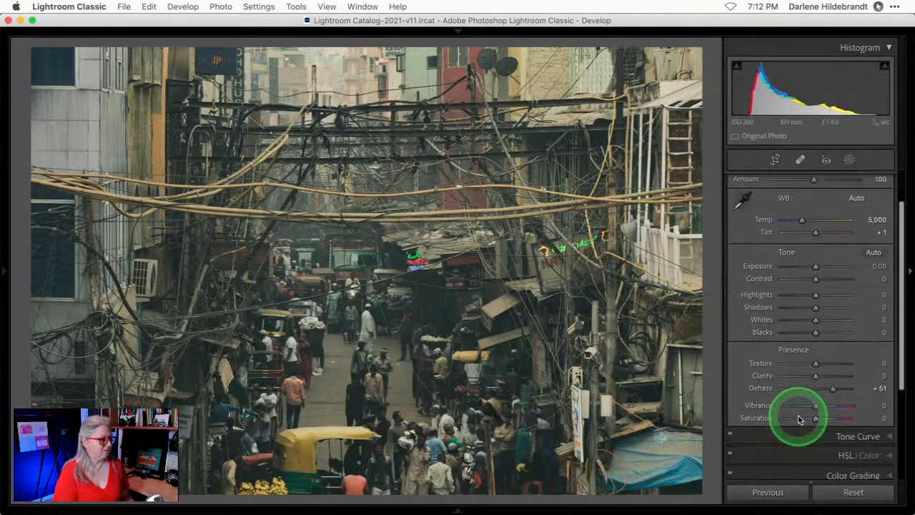
{"action": "scroll", "coordinate": [798, 417], "scroll_direction": "down", "scroll_amount": 1}
{"action": "scroll", "coordinate": [790, 382], "scroll_direction": "up", "scroll_amount": 3}
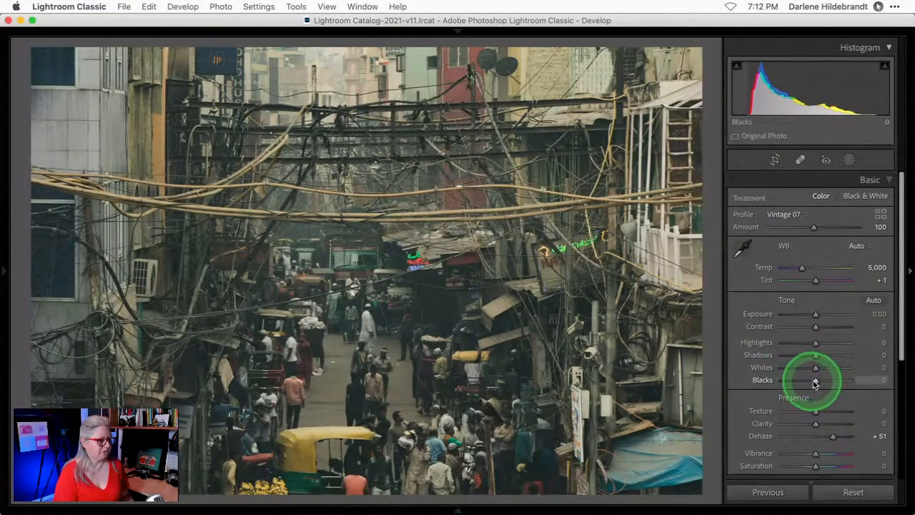
Reapply the Camera Landscape profile from the Camera Matching group and close the profile browser
{"action": "left_click", "coordinate": [879, 218]}
{"action": "scroll", "coordinate": [839, 311], "scroll_direction": "up", "scroll_amount": 5}
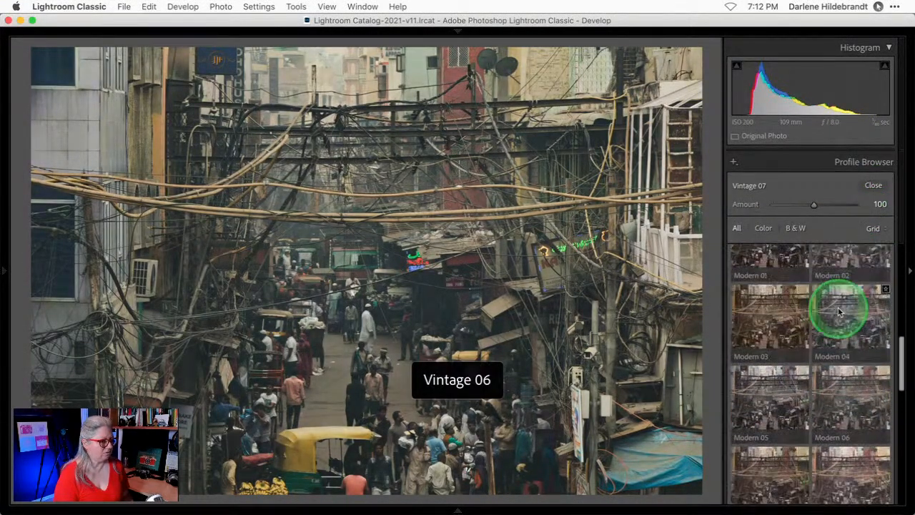
{"action": "scroll", "coordinate": [839, 310], "scroll_direction": "up", "scroll_amount": 6}
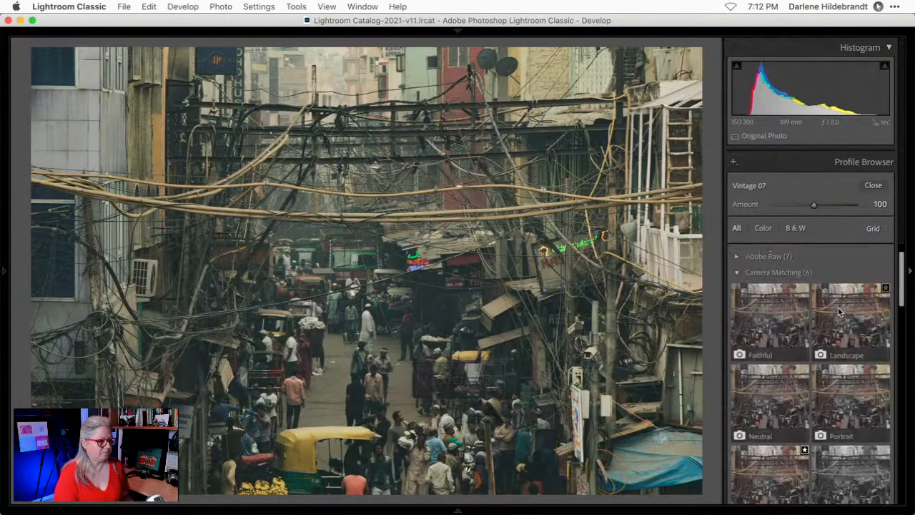
{"action": "left_click", "coordinate": [842, 314]}
{"action": "left_click", "coordinate": [871, 185]}
{"action": "left_click", "coordinate": [816, 288]}
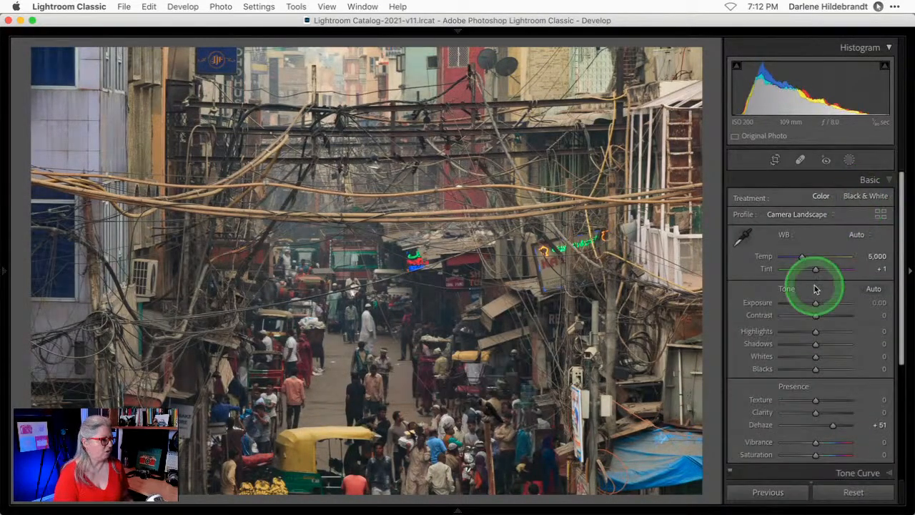
Adjust the photo's tone by setting Blacks to -52, Whites to +22, Shadows to +26 and Highlights to -1
{"action": "scroll", "coordinate": [814, 287], "scroll_direction": "down", "scroll_amount": 2}
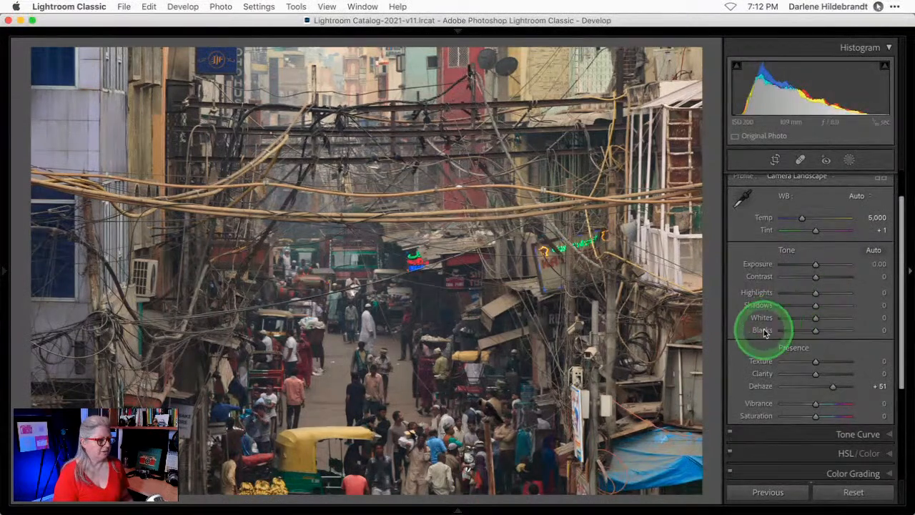
{"action": "left_click_drag", "start_coordinate": [764, 333], "coordinate": [760, 319]}
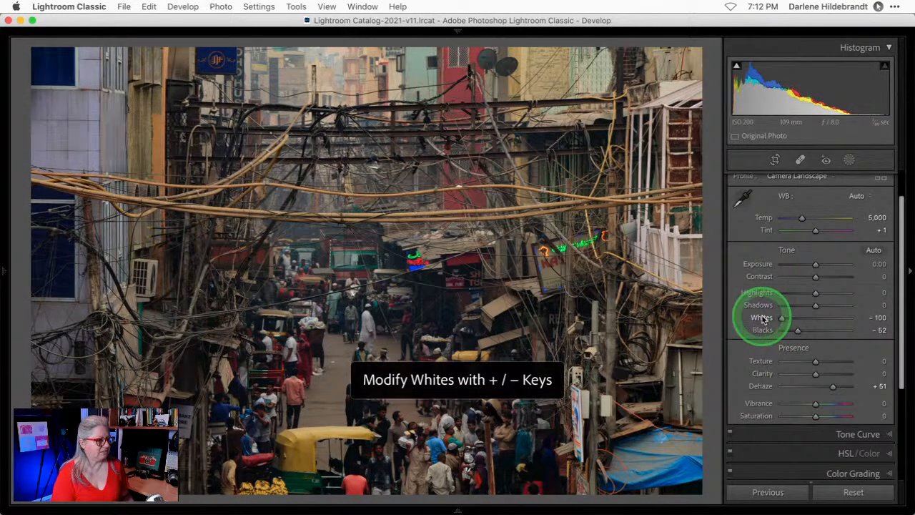
{"action": "double_click", "coordinate": [761, 318]}
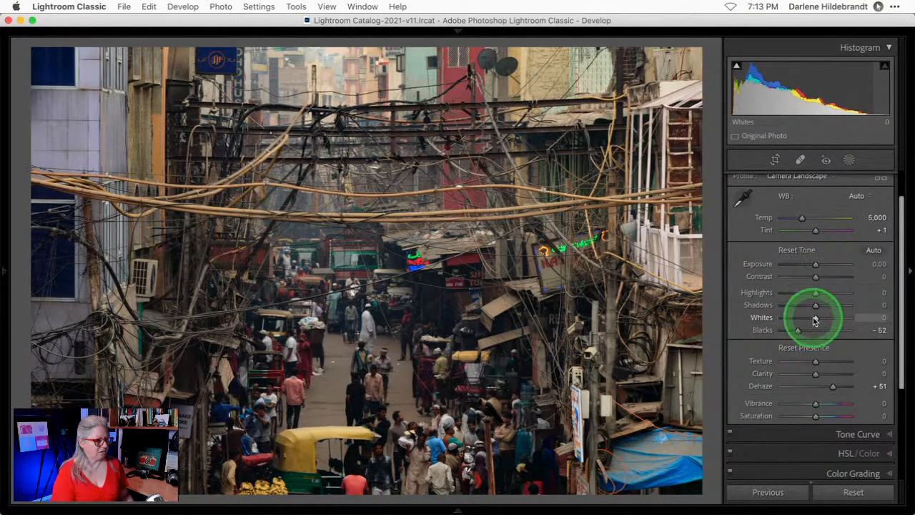
{"action": "left_click", "coordinate": [816, 319], "text": "alt"}
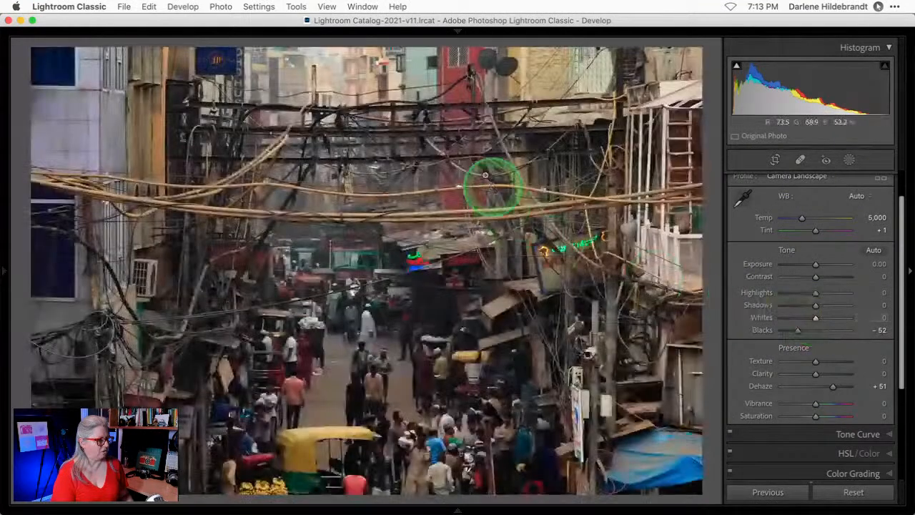
{"action": "left_click_drag", "start_coordinate": [815, 318], "coordinate": [818, 294]}
Toggle between the before and after views to review the tonal adjustments
{"action": "key", "text": "backslash"}
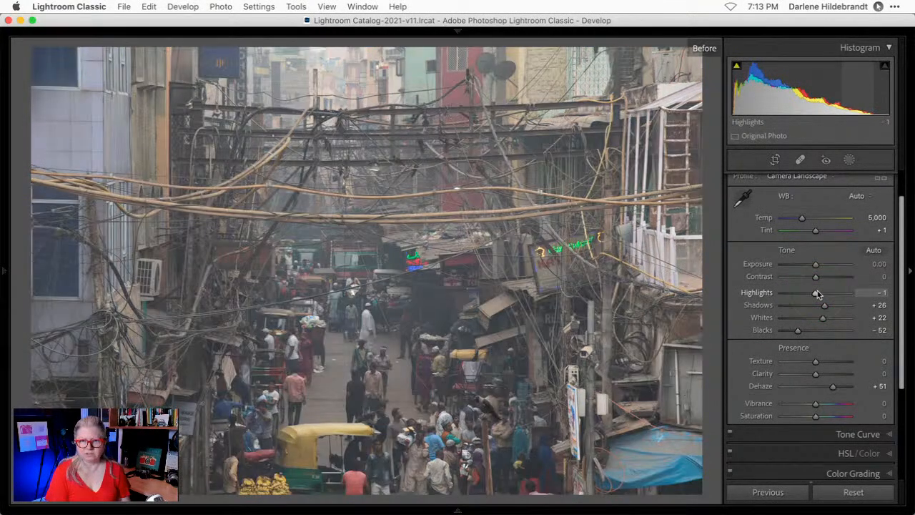
{"action": "key", "text": "backslash"}
{"action": "key", "text": "backslash"}
{"action": "key", "text": "backslash"}
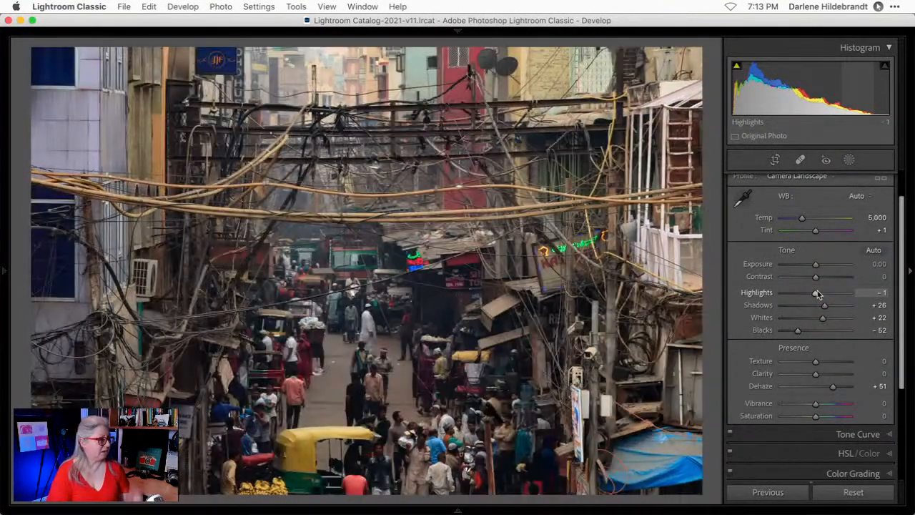
Examine the black point on the linear tone curve and return to the basic adjustments
{"action": "scroll", "coordinate": [816, 300], "scroll_direction": "down", "scroll_amount": 5}
{"action": "left_click", "coordinate": [818, 351]}
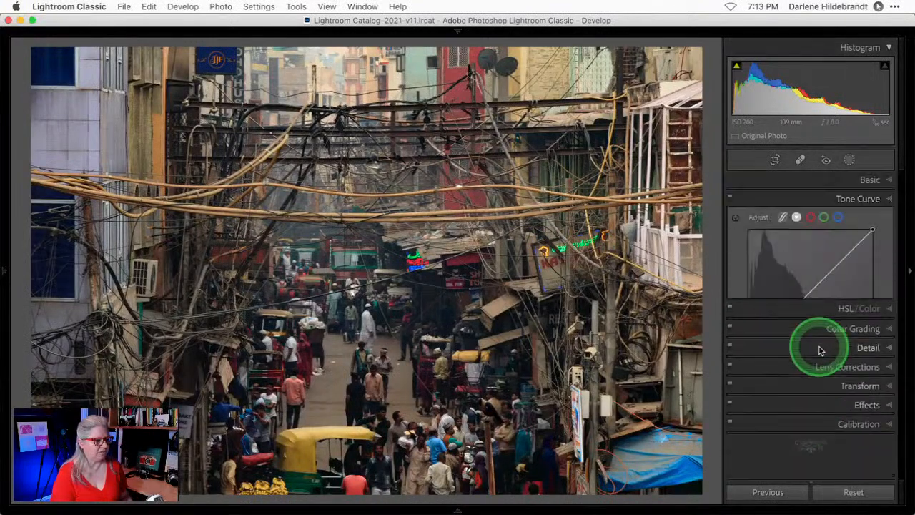
{"action": "mouse_move", "coordinate": [747, 353]}
{"action": "left_mouse_down"}
{"action": "mouse_move", "coordinate": [745, 340]}
{"action": "mouse_move", "coordinate": [744, 355]}
{"action": "left_mouse_up"}
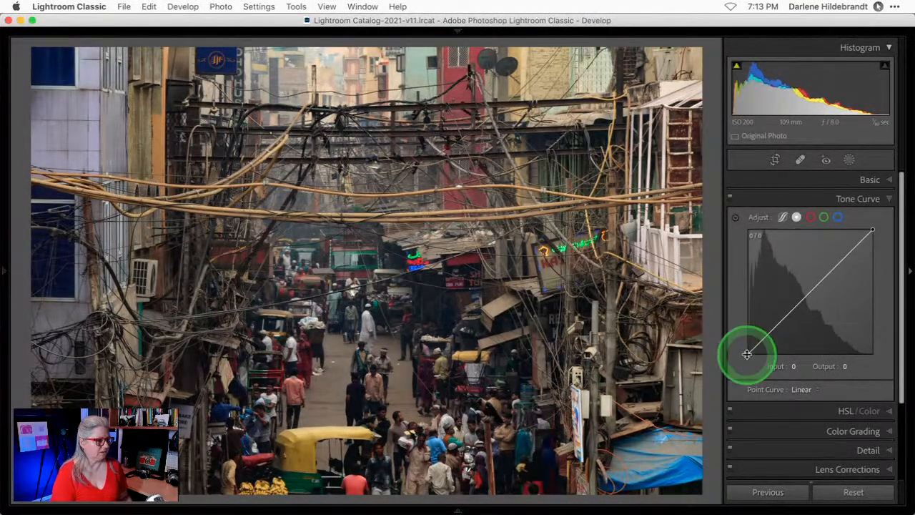
{"action": "left_click", "coordinate": [870, 189]}
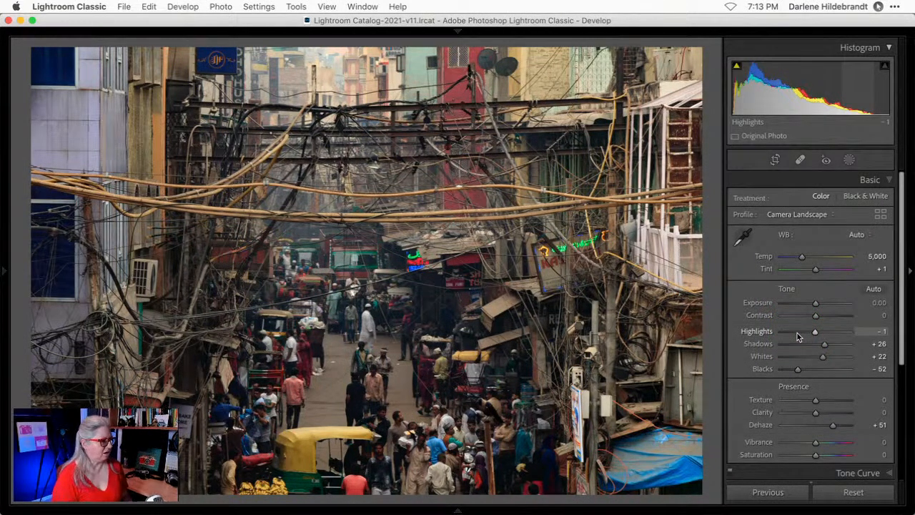
Zoom in on the crow above the crowd, show the exposure info overlay and inspect the surrounding people
{"action": "left_click", "coordinate": [484, 435]}
{"action": "left_click_drag", "start_coordinate": [476, 241], "coordinate": [583, 346]}
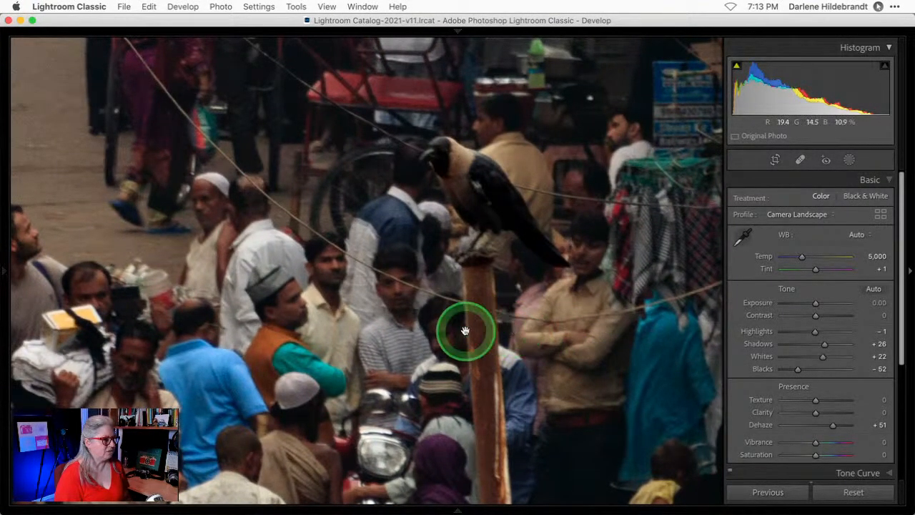
{"action": "key", "text": "i"}
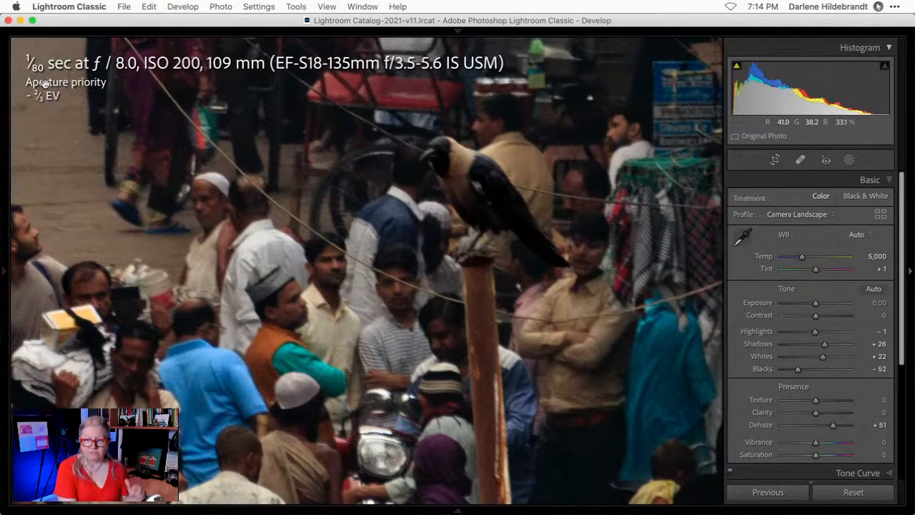
{"action": "scroll", "coordinate": [170, 206], "scroll_direction": "left", "scroll_amount": 3}
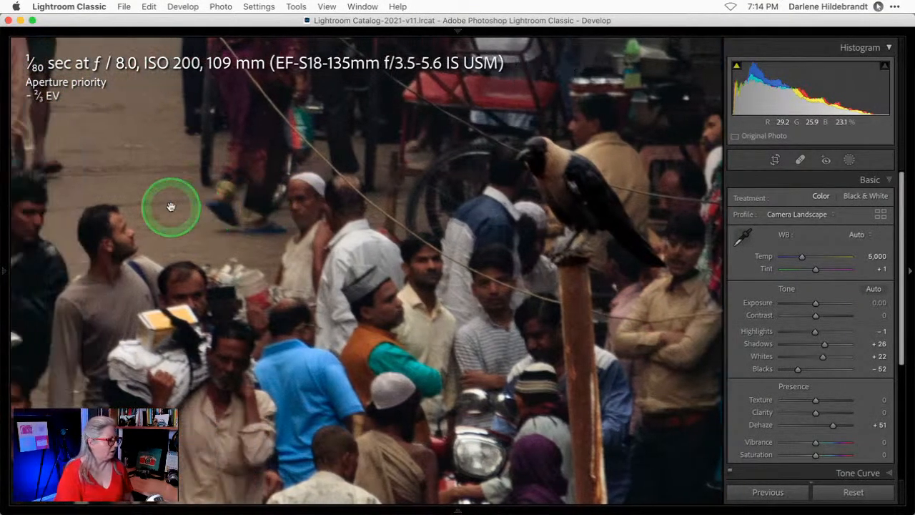
{"action": "scroll", "coordinate": [170, 207], "scroll_direction": "down", "scroll_amount": 3}
{"action": "scroll", "coordinate": [170, 206], "scroll_direction": "down", "scroll_amount": 3}
{"action": "scroll", "coordinate": [170, 206], "scroll_direction": "left", "scroll_amount": 4}
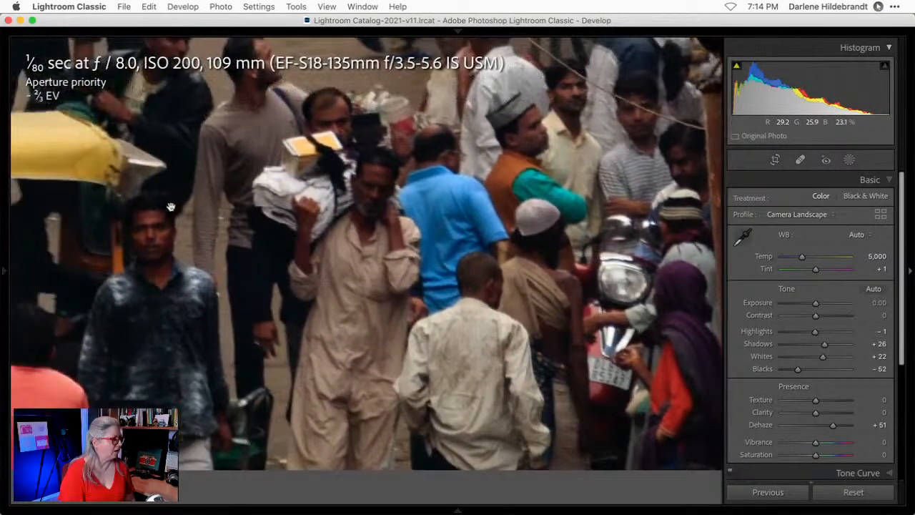
Inspect the magnified street photo for detail in the crowd, shop fronts, signs and overhead cables, and return to the full view
{"action": "scroll", "coordinate": [170, 206], "scroll_direction": "up", "scroll_amount": 3}
{"action": "scroll", "coordinate": [170, 206], "scroll_direction": "up", "scroll_amount": 8}
{"action": "scroll", "coordinate": [171, 206], "scroll_direction": "left", "scroll_amount": 3}
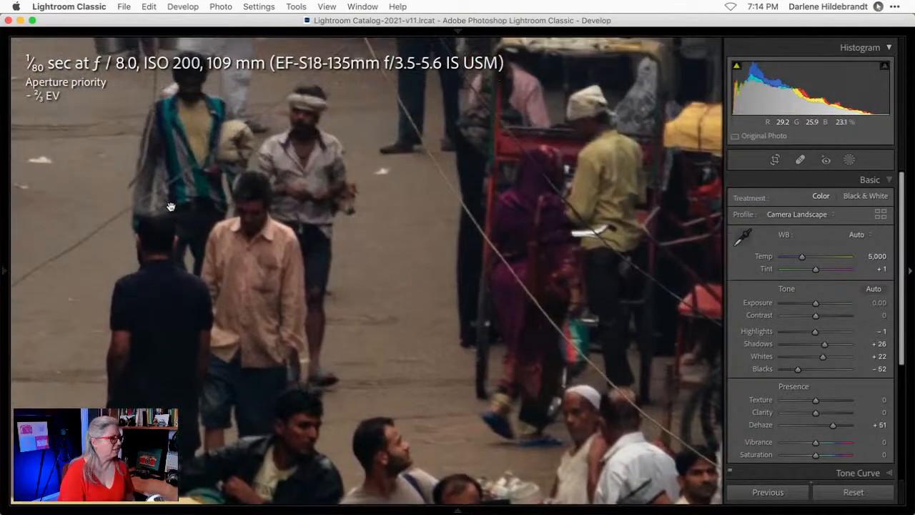
{"action": "scroll", "coordinate": [170, 207], "scroll_direction": "right", "scroll_amount": 14}
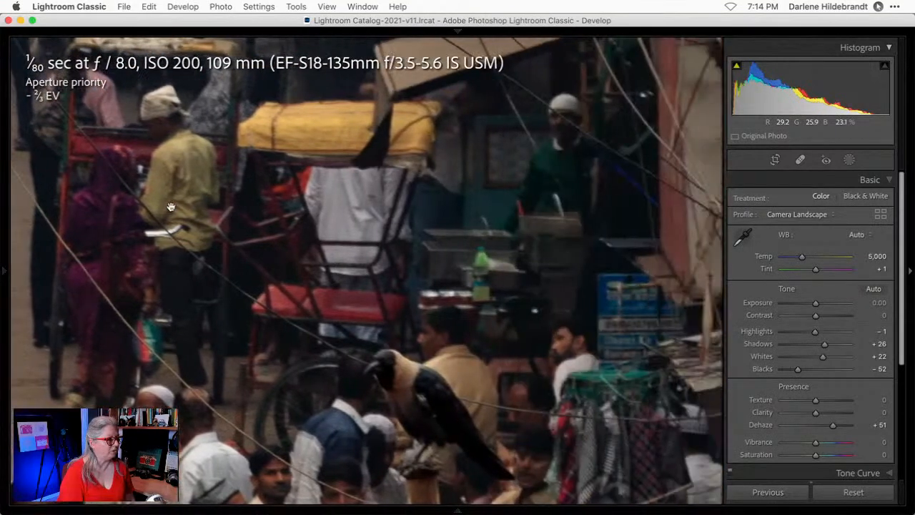
{"action": "scroll", "coordinate": [170, 206], "scroll_direction": "right", "scroll_amount": 7}
{"action": "scroll", "coordinate": [170, 206], "scroll_direction": "up", "scroll_amount": 4}
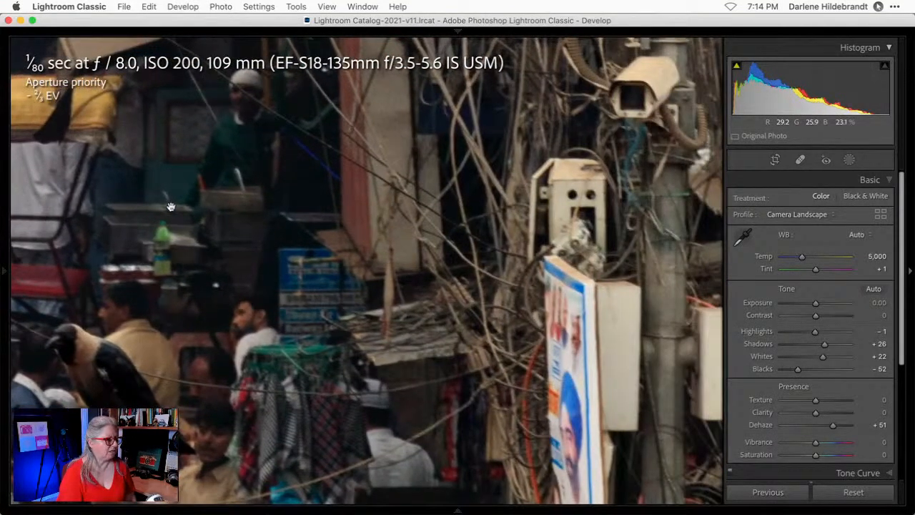
{"action": "scroll", "coordinate": [170, 207], "scroll_direction": "up", "scroll_amount": 10}
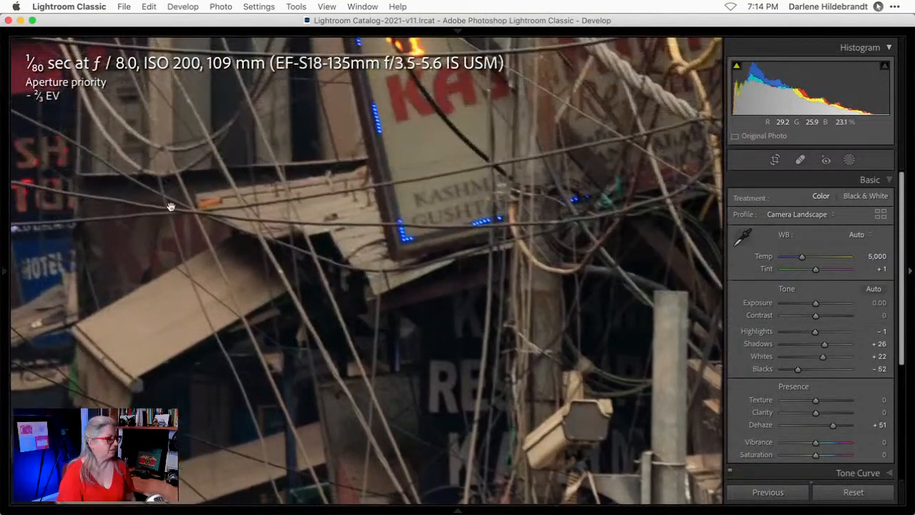
{"action": "scroll", "coordinate": [170, 206], "scroll_direction": "left", "scroll_amount": 10}
{"action": "scroll", "coordinate": [170, 207], "scroll_direction": "up", "scroll_amount": 2}
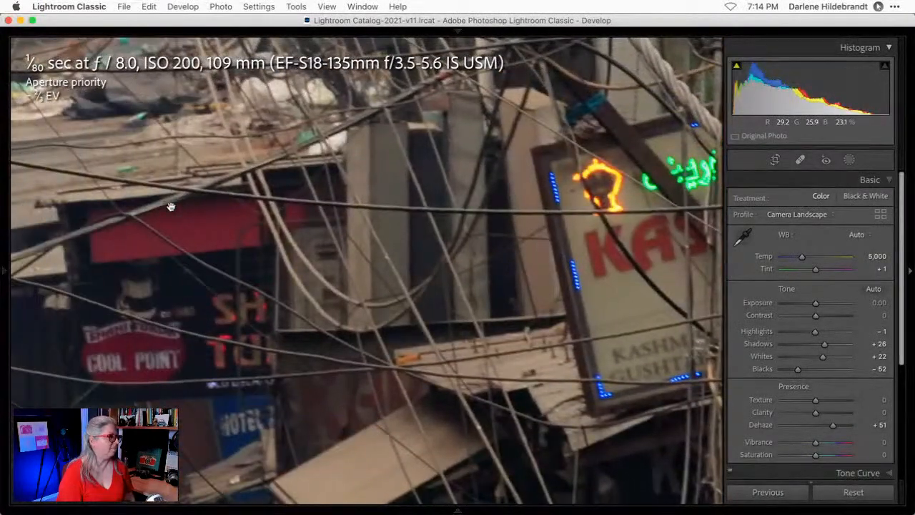
{"action": "scroll", "coordinate": [170, 207], "scroll_direction": "left", "scroll_amount": 10}
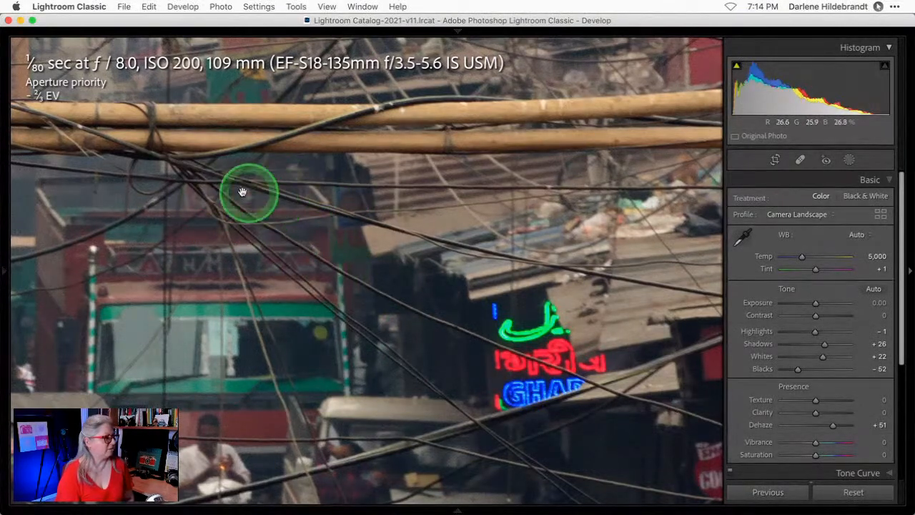
{"action": "left_click", "coordinate": [271, 205]}
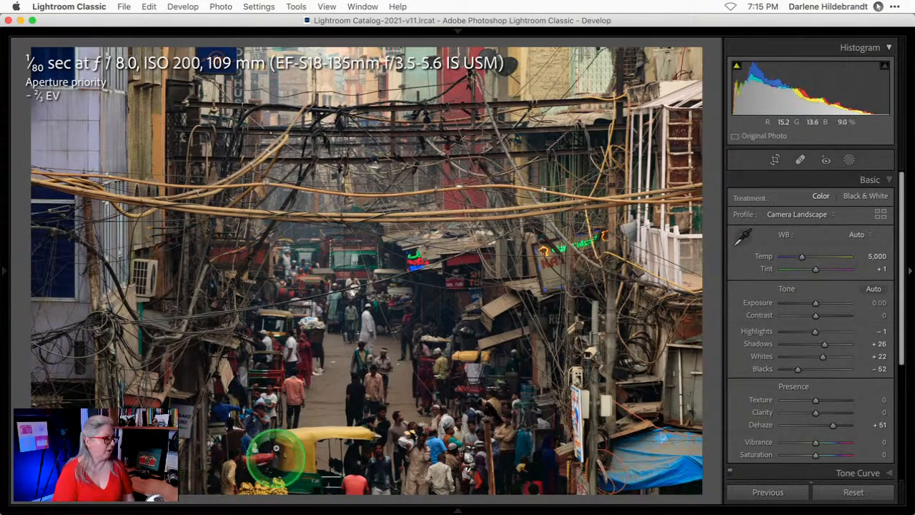
Examine the people beside the rickshaw and the crow above the crowd at high magnification, hiding the exposure info overlay
{"action": "left_click", "coordinate": [273, 386]}
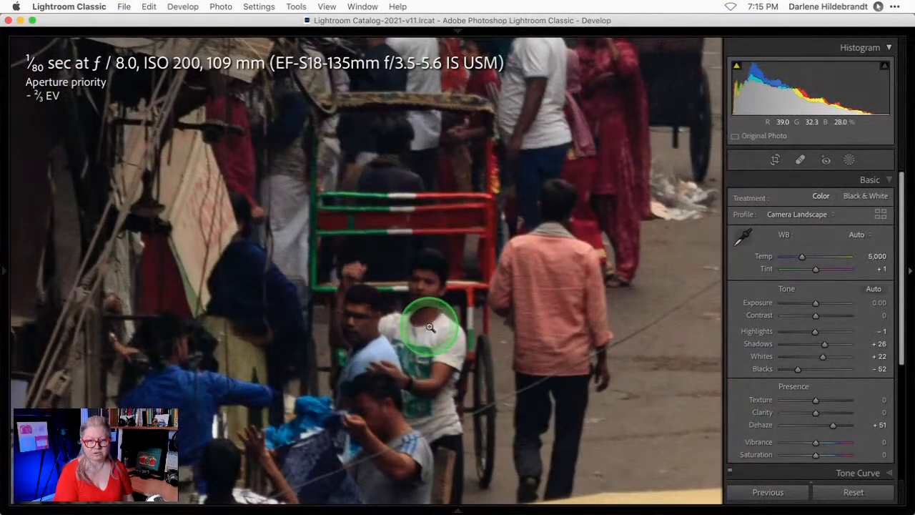
{"action": "left_click", "coordinate": [430, 326]}
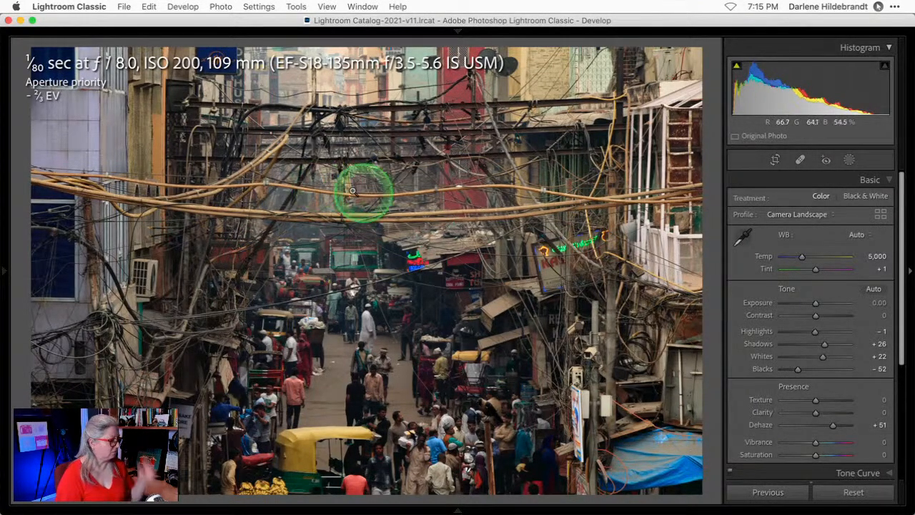
{"action": "key", "text": "i"}
{"action": "key", "text": "i"}
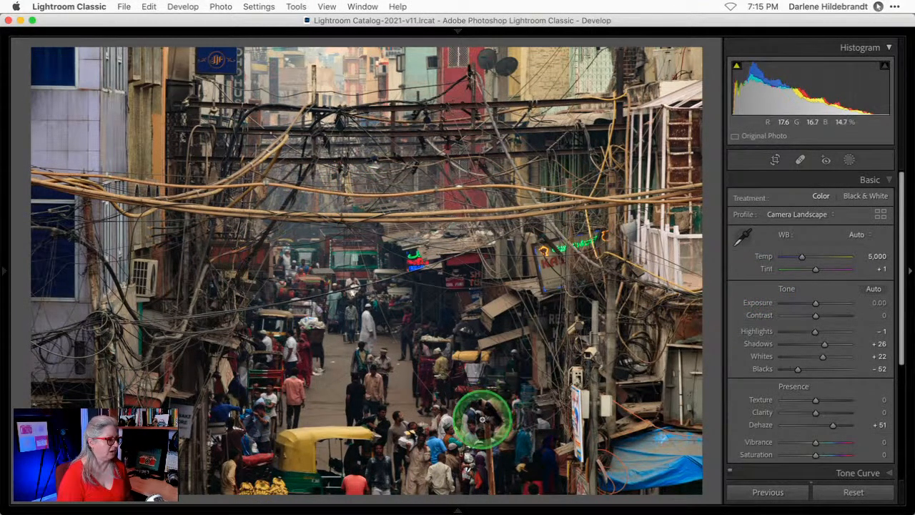
{"action": "left_click", "coordinate": [477, 420]}
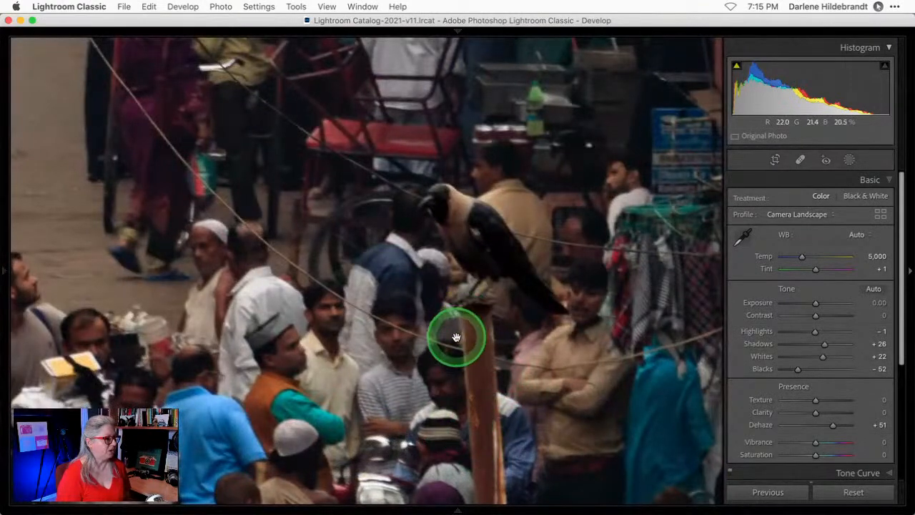
{"action": "left_click", "coordinate": [456, 338]}
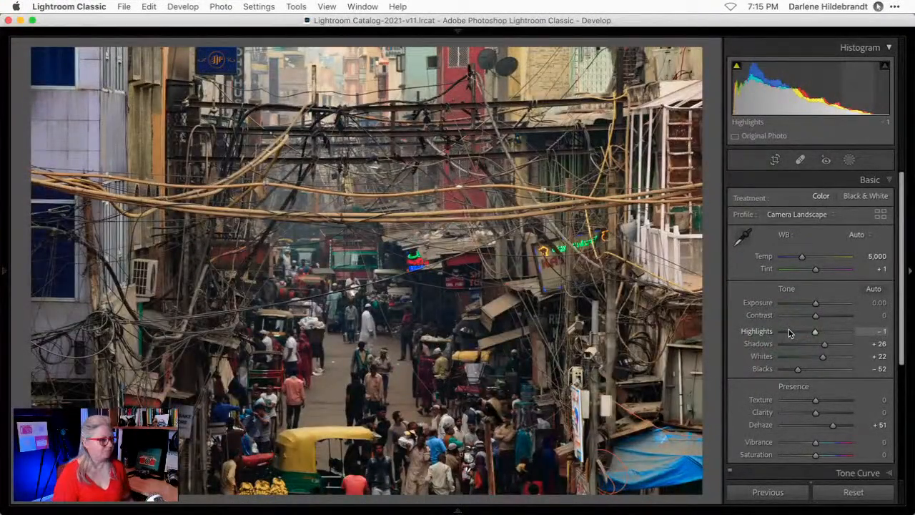
Create a Select Subject mask and set its Texture to 15, Clarity to 11 and Shadows to 22
{"action": "left_click", "coordinate": [849, 160]}
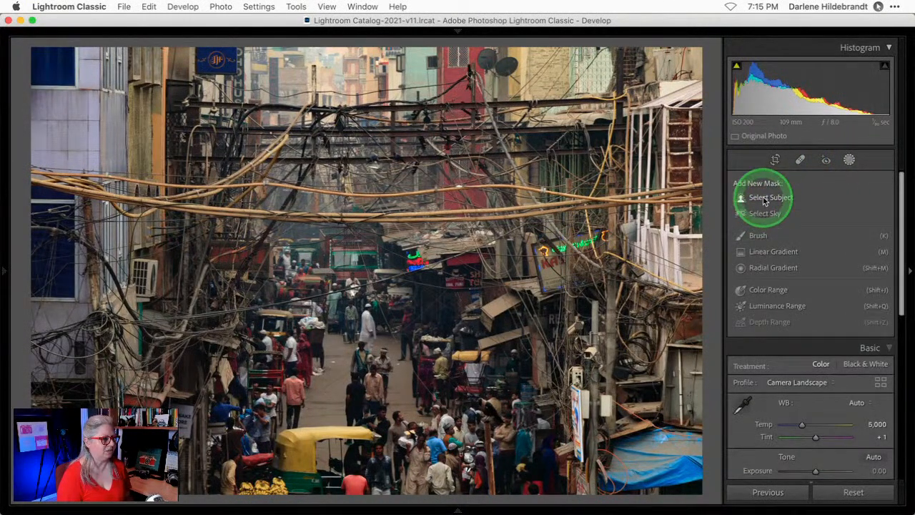
{"action": "left_click", "coordinate": [765, 199]}
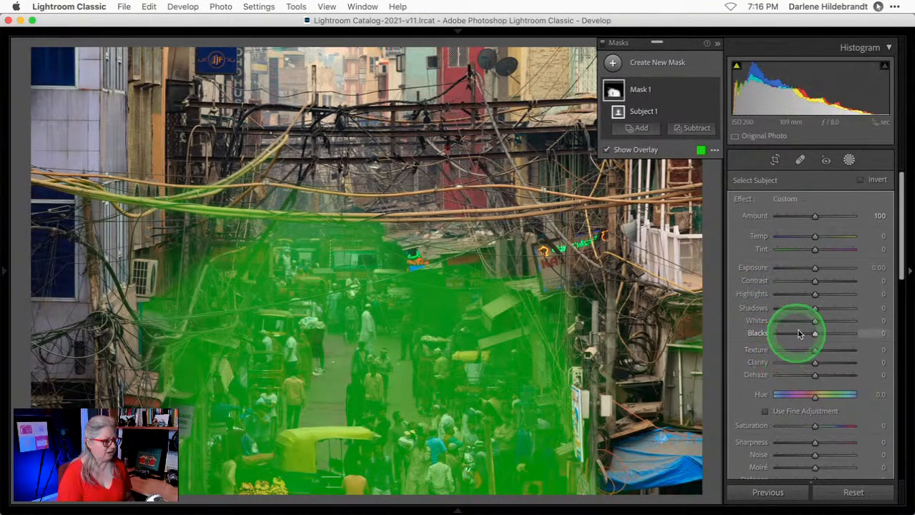
{"action": "left_click_drag", "start_coordinate": [812, 351], "coordinate": [819, 362]}
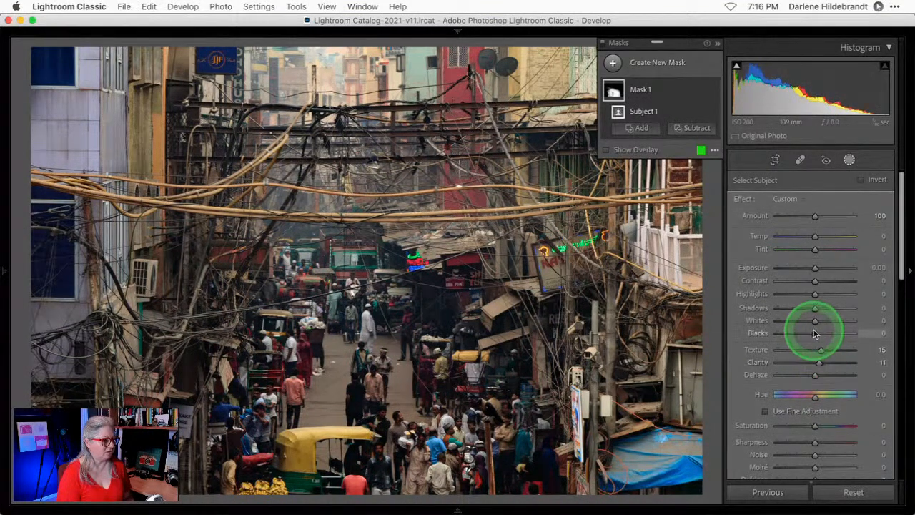
{"action": "left_click_drag", "start_coordinate": [814, 309], "coordinate": [821, 309]}
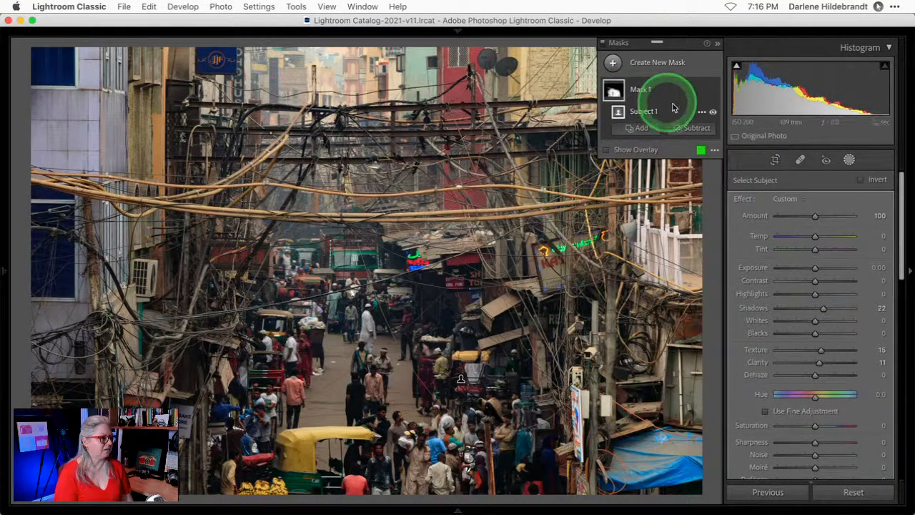
Duplicate and invert the subject mask, and lower the inverted copy's Exposure to -0.53
{"action": "mouse_move", "coordinate": [710, 97]}
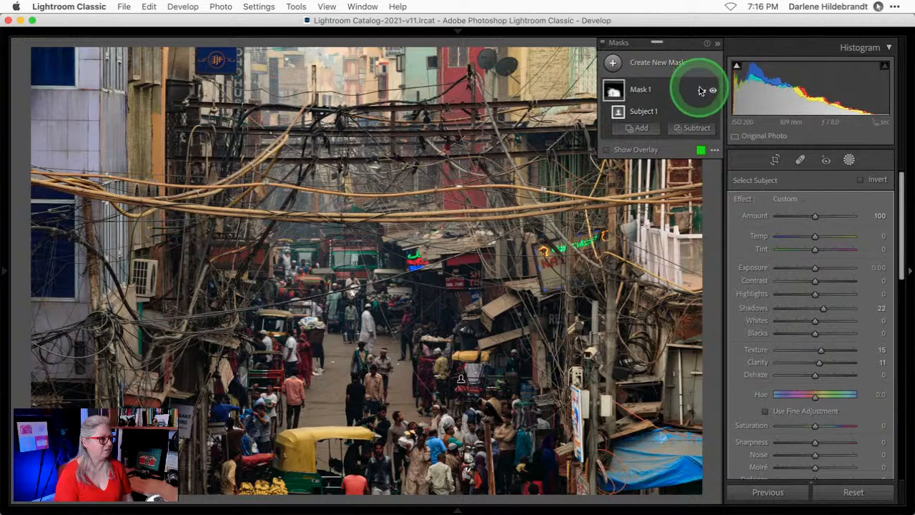
{"action": "left_click", "coordinate": [701, 92]}
{"action": "left_click", "coordinate": [715, 122]}
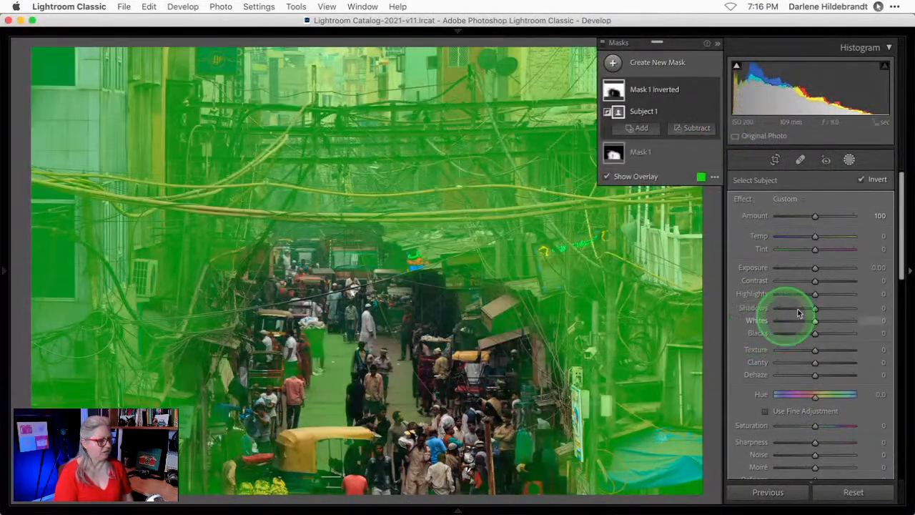
{"action": "left_click_drag", "start_coordinate": [815, 270], "coordinate": [809, 270]}
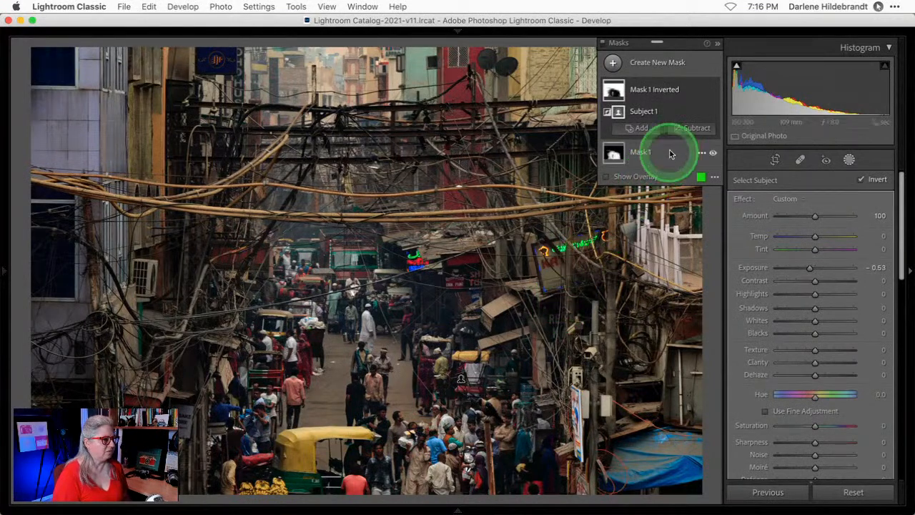
Subtract a large radial gradient from the inverted mask, fitting it around the central street and crowd, and hide the mask overlay
{"action": "left_click", "coordinate": [606, 177]}
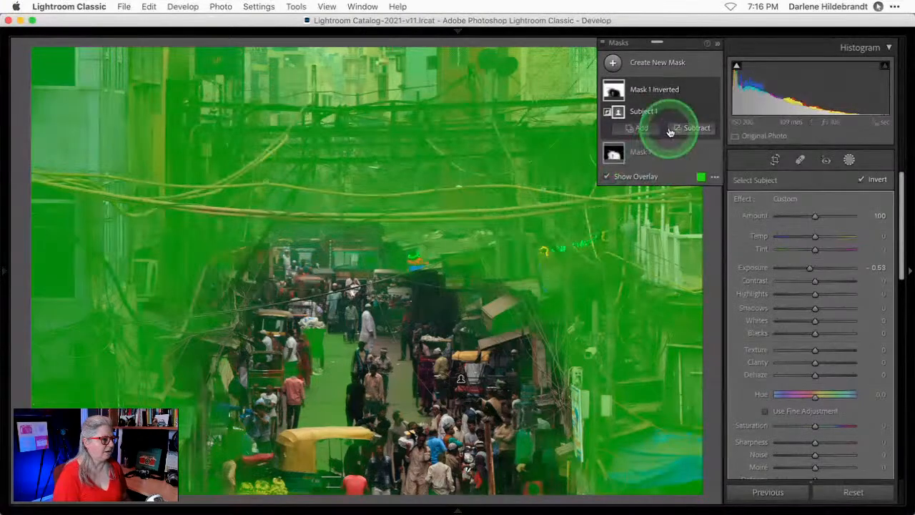
{"action": "left_click", "coordinate": [692, 131]}
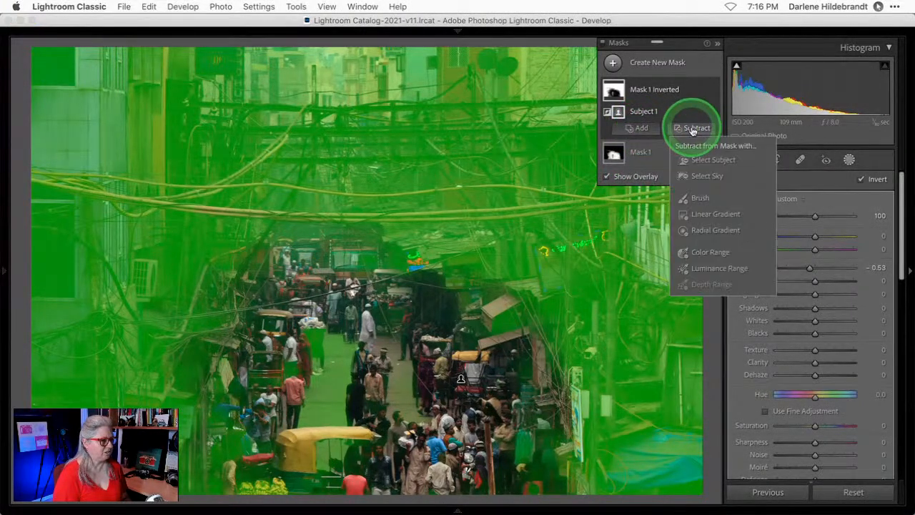
{"action": "left_click", "coordinate": [711, 229]}
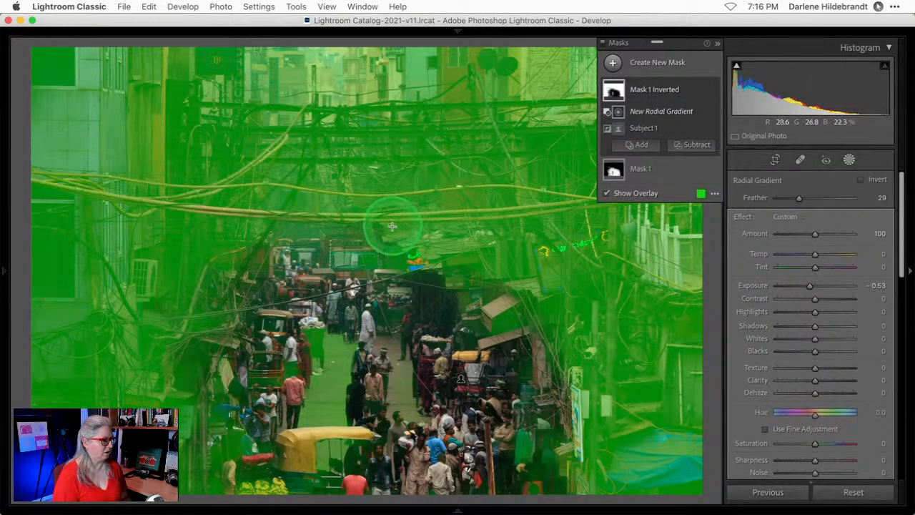
{"action": "left_click_drag", "start_coordinate": [391, 222], "coordinate": [670, 467]}
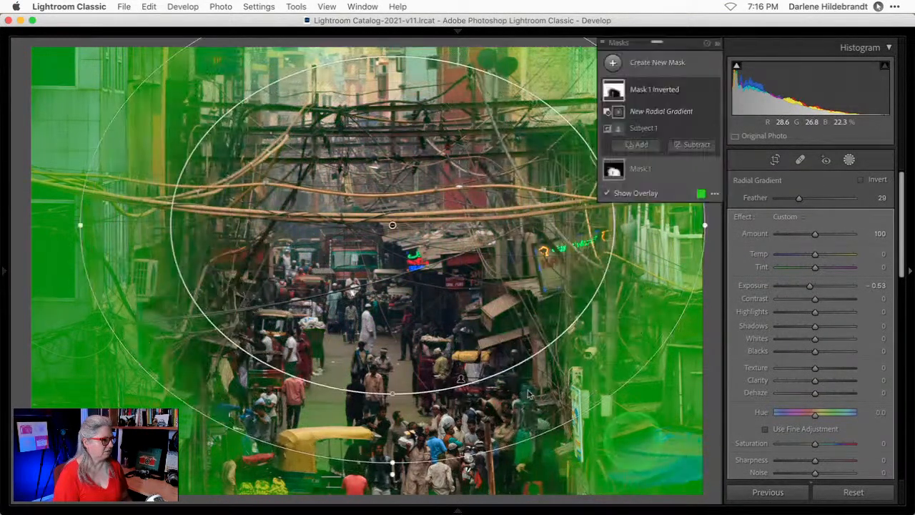
{"action": "left_click_drag", "start_coordinate": [404, 326], "coordinate": [404, 341]}
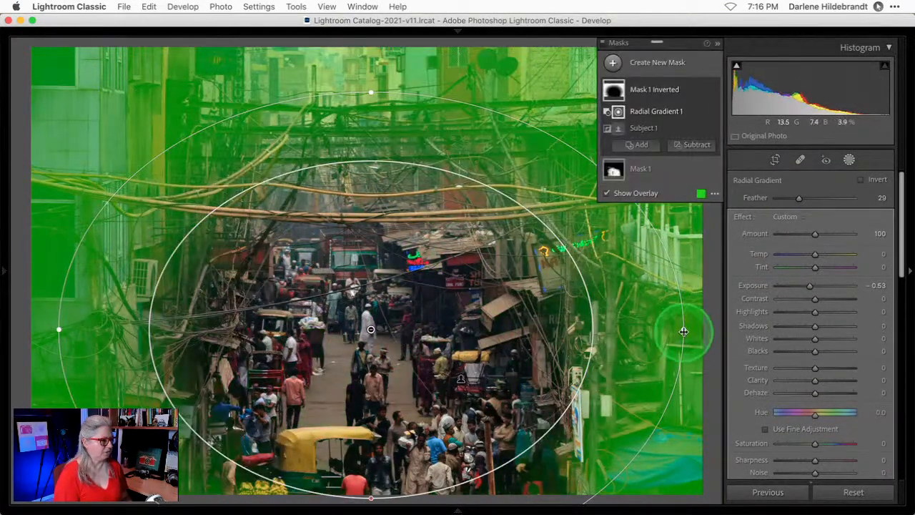
{"action": "left_click_drag", "start_coordinate": [681, 328], "coordinate": [596, 329]}
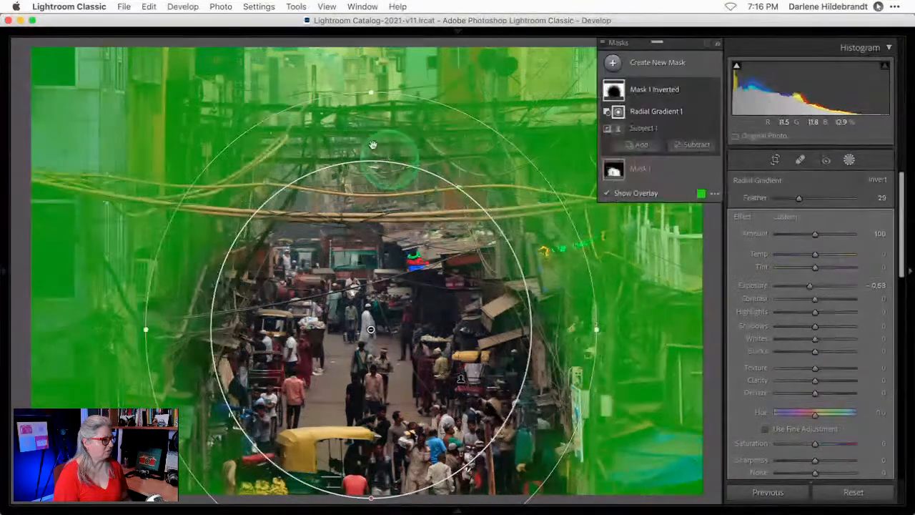
{"action": "left_click_drag", "start_coordinate": [369, 92], "coordinate": [371, 37]}
{"action": "left_click_drag", "start_coordinate": [587, 335], "coordinate": [664, 333]}
{"action": "mouse_move", "coordinate": [419, 292]}
{"action": "left_mouse_down"}
{"action": "mouse_move", "coordinate": [428, 298]}
{"action": "mouse_move", "coordinate": [414, 282]}
{"action": "left_mouse_up"}
{"action": "left_click", "coordinate": [686, 95]}
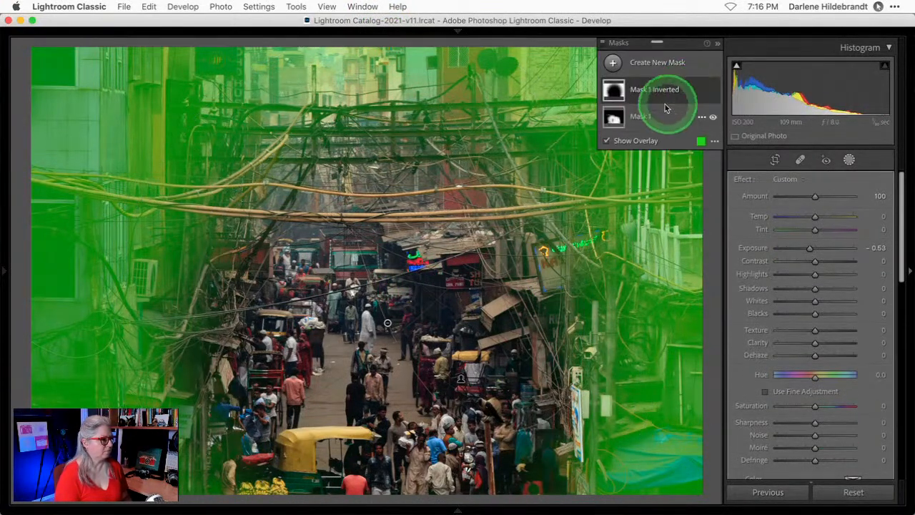
{"action": "key", "text": "o"}
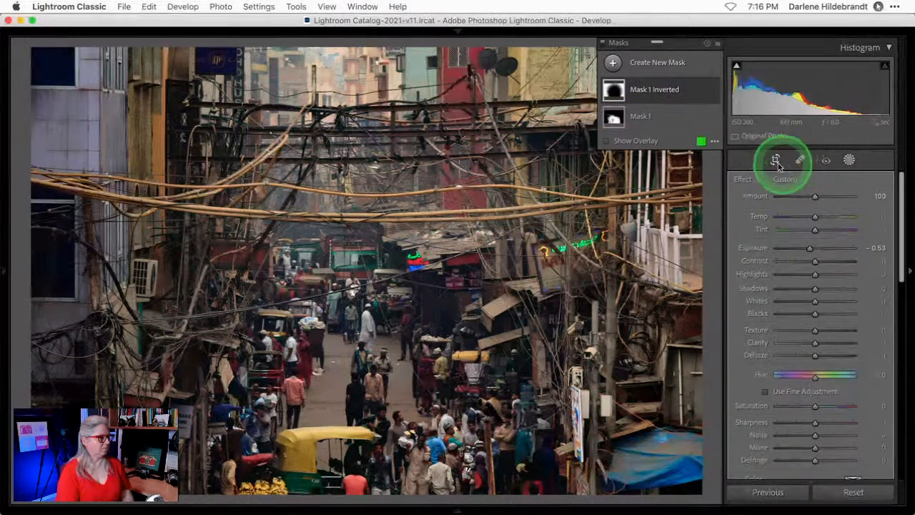
Toggle all masks off and on to compare the photo with and without the local adjustments
{"action": "left_click", "coordinate": [604, 46]}
{"action": "left_click", "coordinate": [605, 45]}
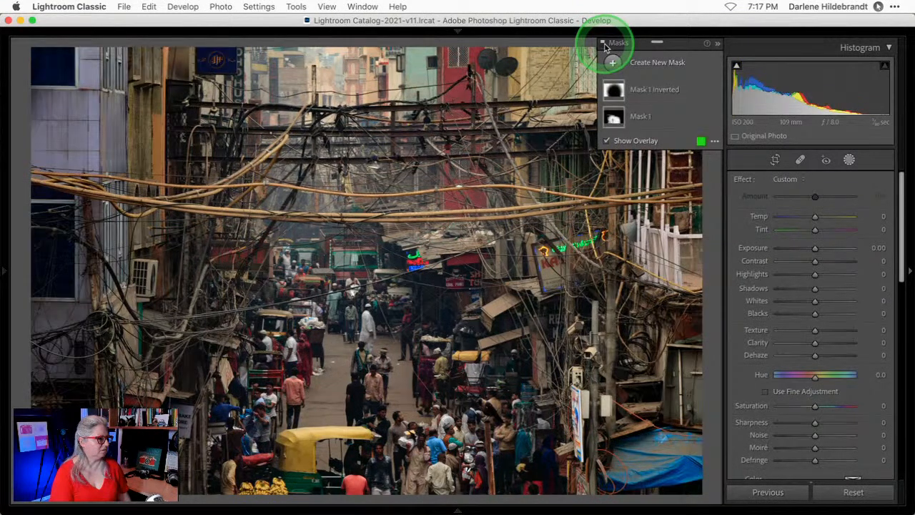
{"action": "left_click", "coordinate": [605, 45]}
{"action": "left_click", "coordinate": [605, 46]}
{"action": "left_click", "coordinate": [605, 46]}
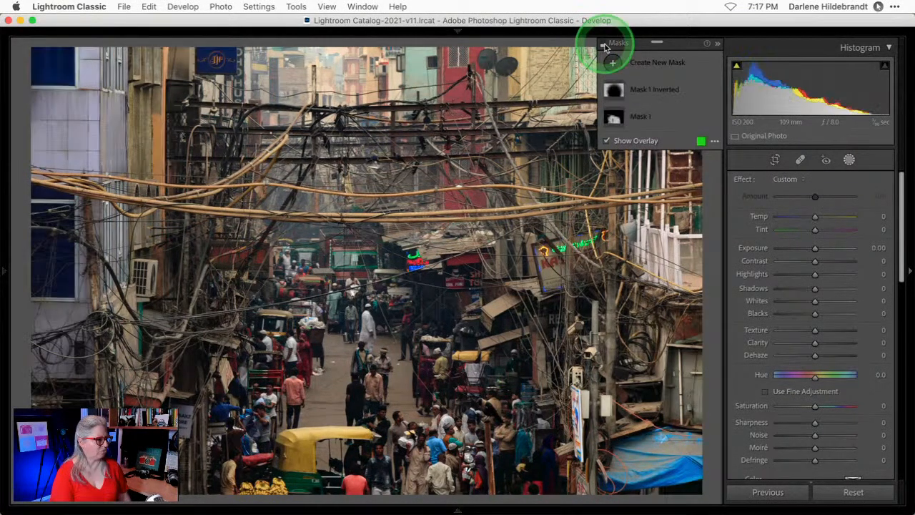
{"action": "left_click", "coordinate": [605, 46]}
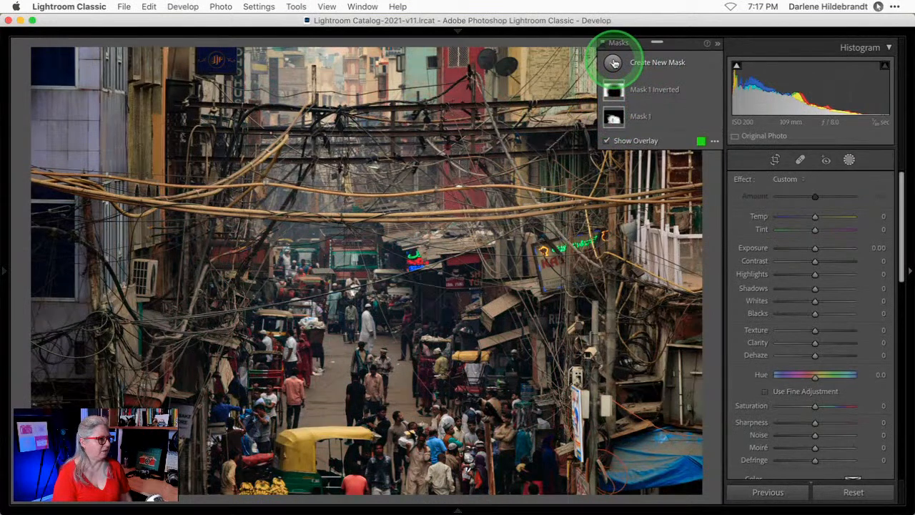
Move the mask list away from the photo's upper area and add a linear gradient mask fading downward over the upper buildings
{"action": "left_click_drag", "start_coordinate": [678, 41], "coordinate": [670, 394]}
{"action": "left_click", "coordinate": [606, 413]}
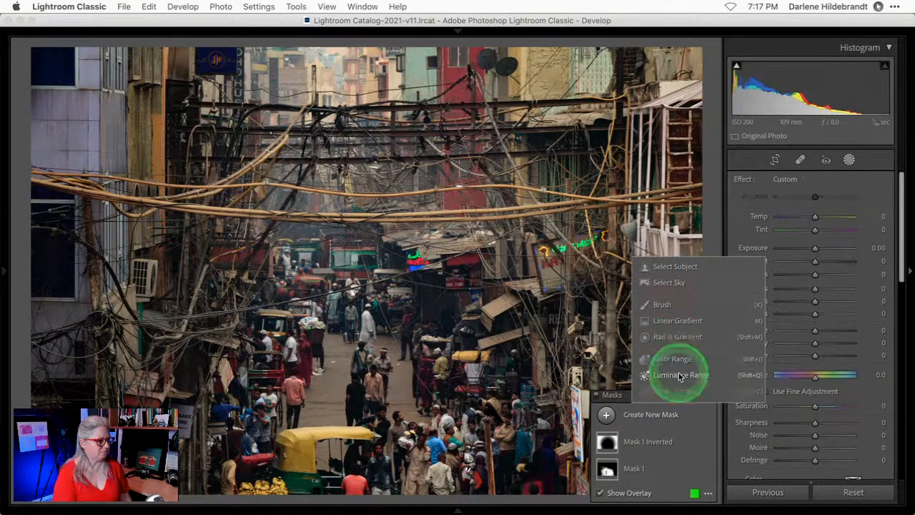
{"action": "left_click", "coordinate": [676, 321]}
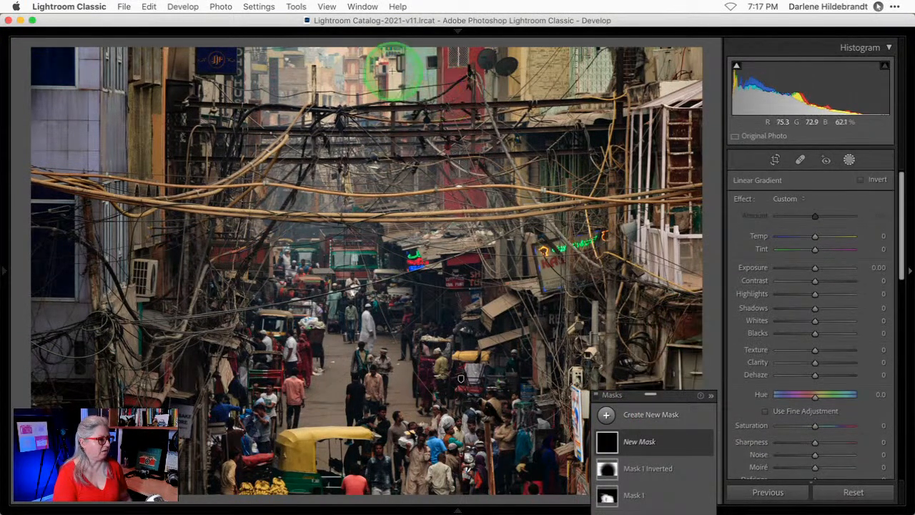
{"action": "left_click_drag", "start_coordinate": [393, 75], "coordinate": [395, 132]}
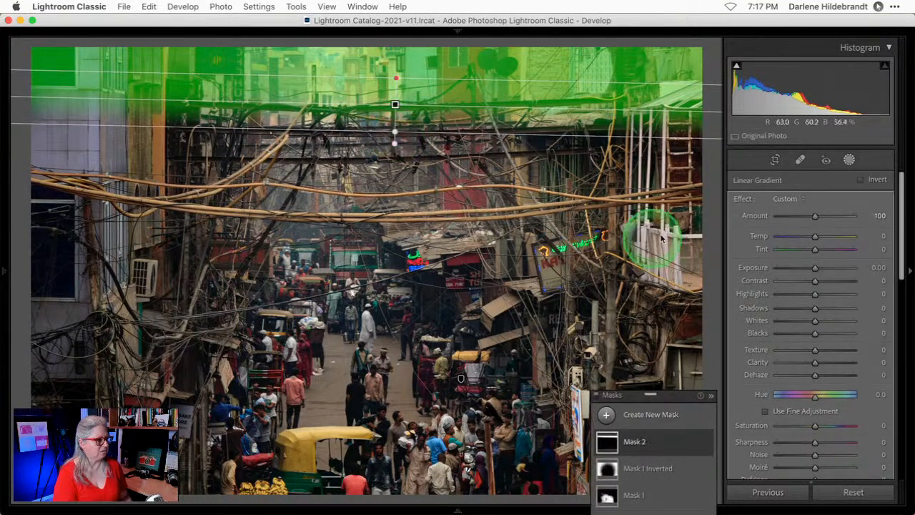
Add a linear gradient fading inward from the photo's right edge to Mask 2, with Exposure at -0.19 and Highlights at -28
{"action": "right_click", "coordinate": [688, 446]}
{"action": "left_click", "coordinate": [675, 442]}
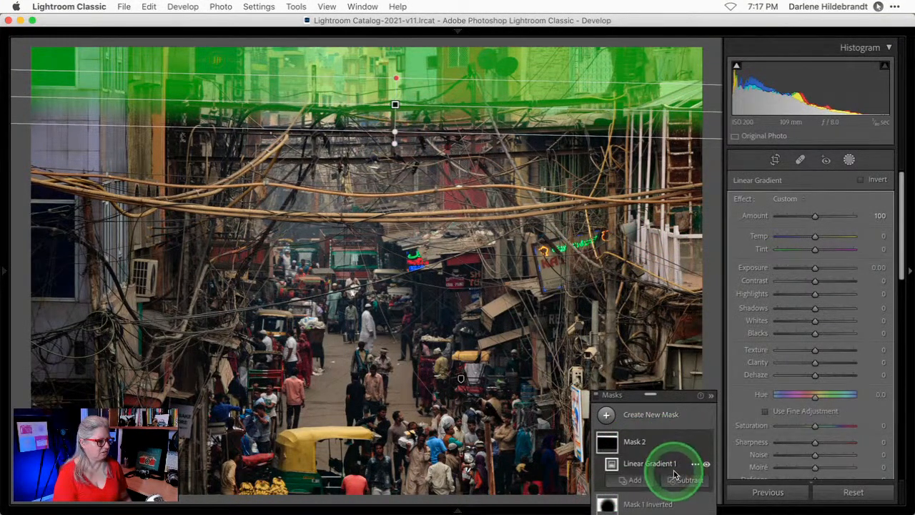
{"action": "left_click", "coordinate": [628, 480]}
{"action": "left_click", "coordinate": [643, 391]}
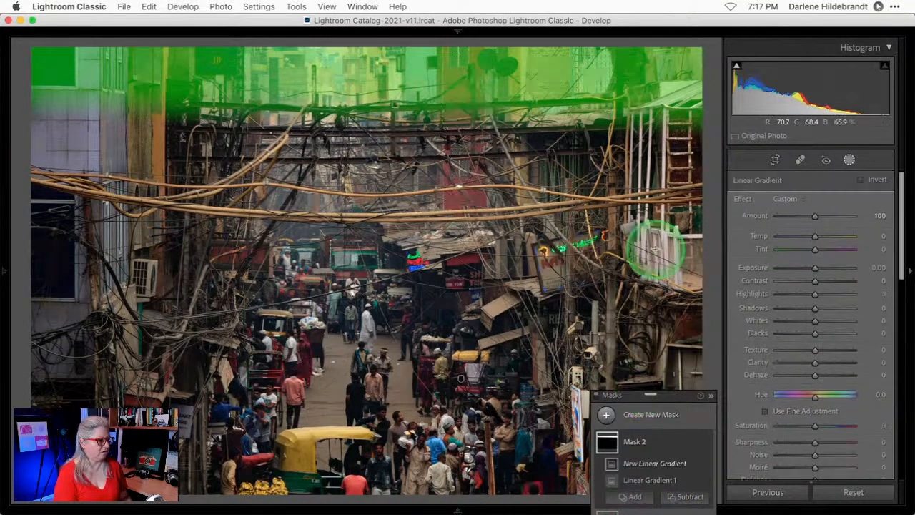
{"action": "left_click_drag", "start_coordinate": [662, 249], "coordinate": [545, 252]}
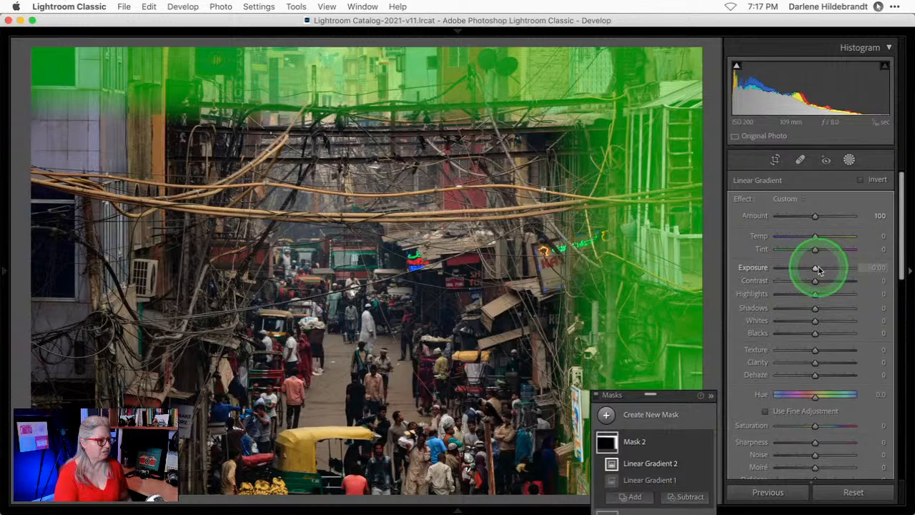
{"action": "left_click_drag", "start_coordinate": [818, 267], "coordinate": [811, 267]}
{"action": "left_click_drag", "start_coordinate": [815, 294], "coordinate": [813, 270]}
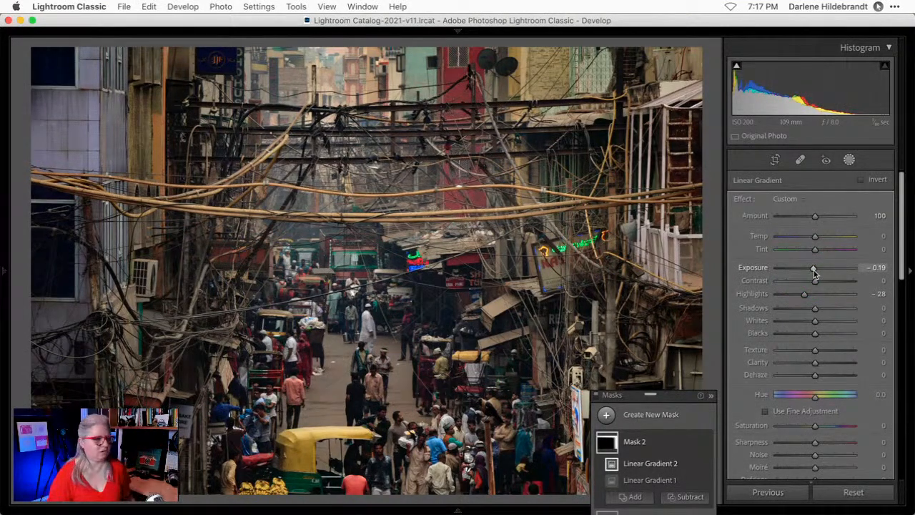
Dock the floating mask list above the gradient's adjustment settings
{"action": "left_click_drag", "start_coordinate": [685, 397], "coordinate": [817, 180]}
{"action": "left_click", "coordinate": [791, 240]}
{"action": "left_click", "coordinate": [778, 279]}
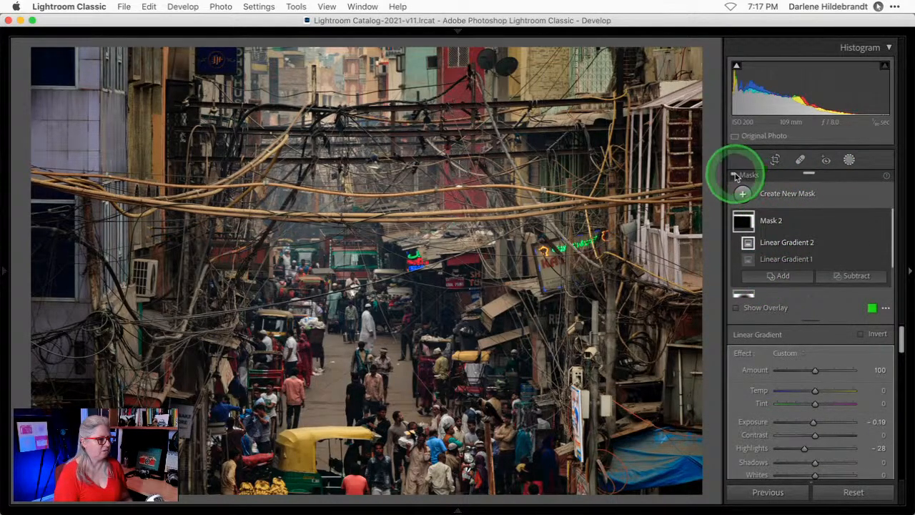
Compare the photo with all masks hidden and shown, and close the masking tool
{"action": "left_click", "coordinate": [736, 176]}
{"action": "left_click", "coordinate": [736, 176]}
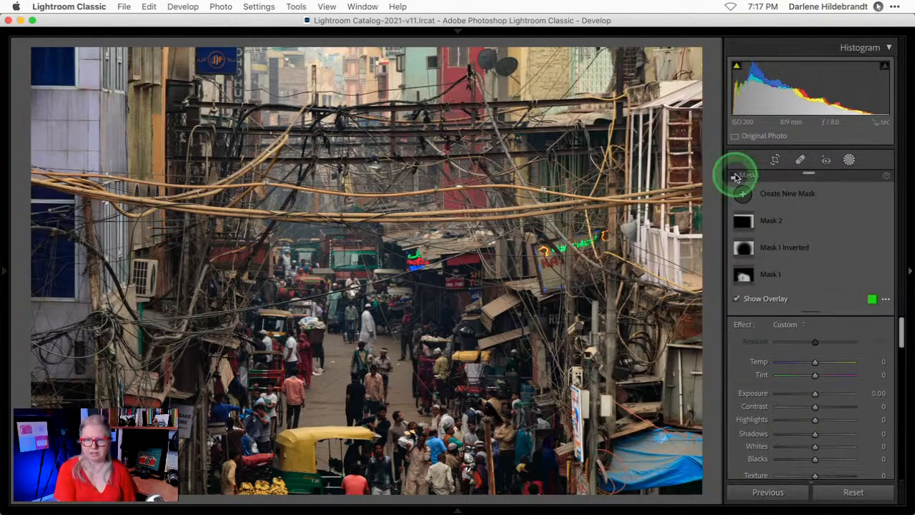
{"action": "left_click", "coordinate": [736, 176]}
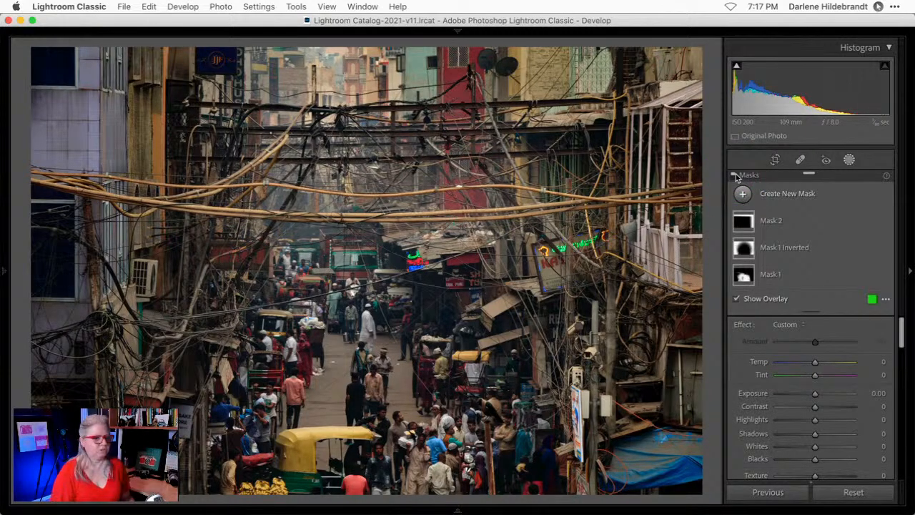
{"action": "left_click", "coordinate": [849, 160]}
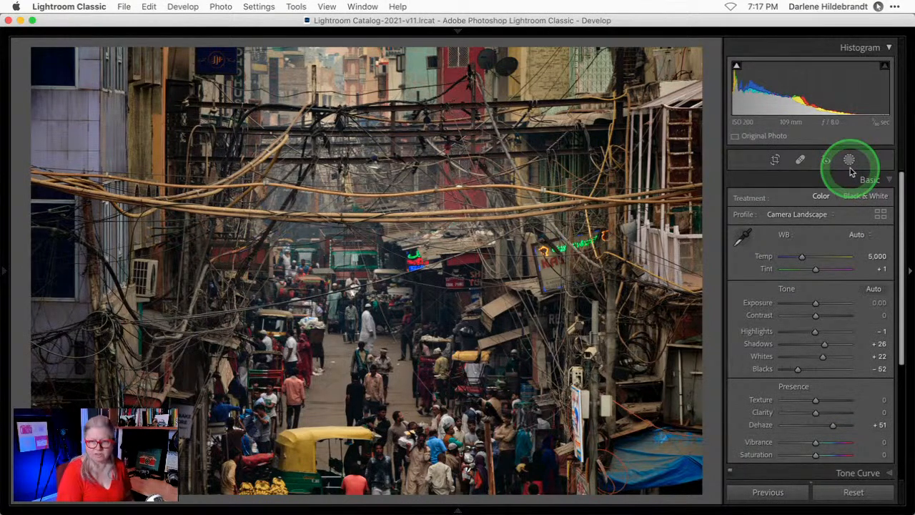
Turn the photo upside down and black out the interface around it to examine its visual balance
{"action": "key", "text": "super+bracketright"}
{"action": "key", "text": "super+bracketright"}
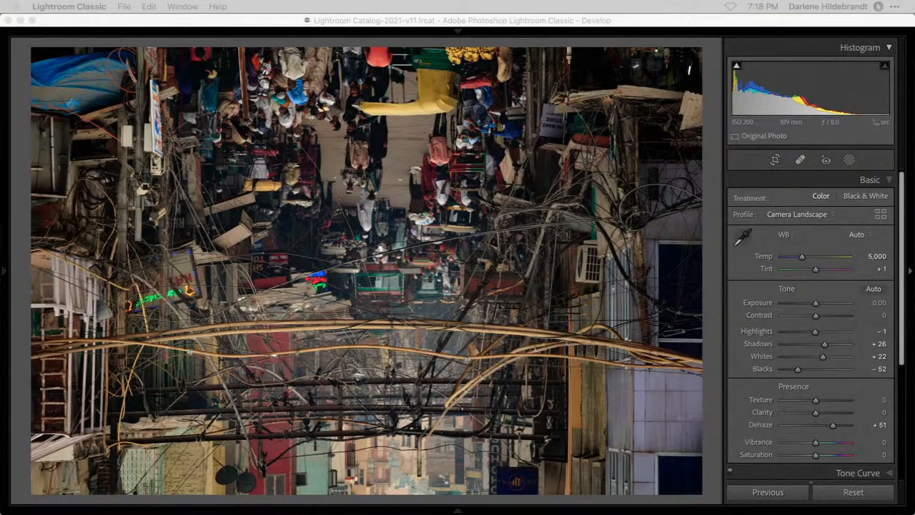
{"action": "key", "text": "l"}
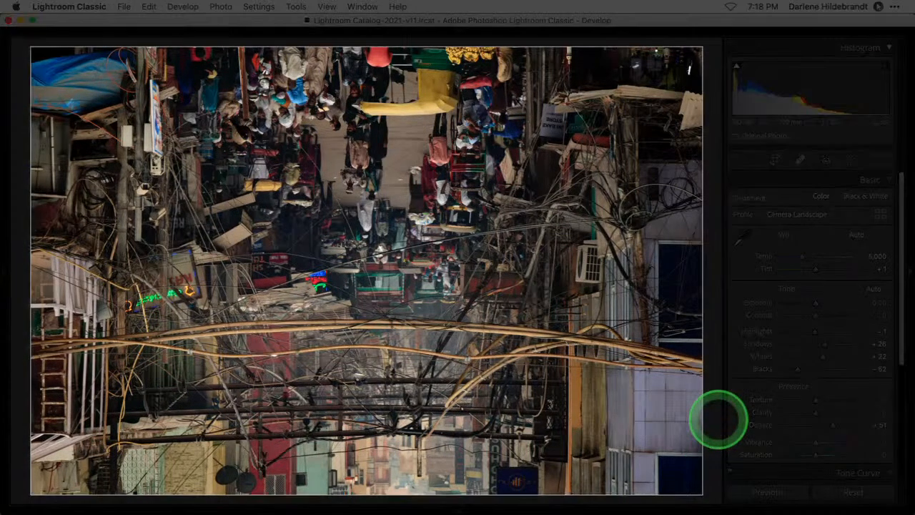
{"action": "key", "text": "l"}
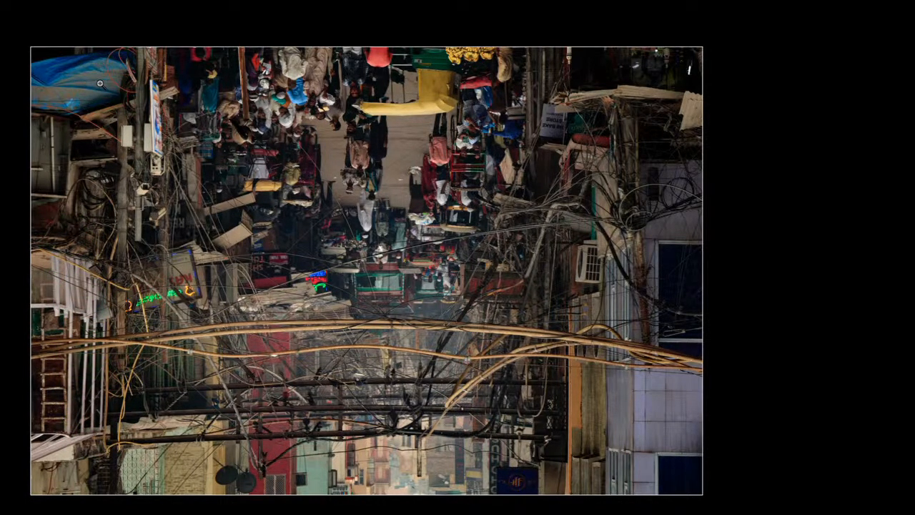
{"action": "key", "text": "l"}
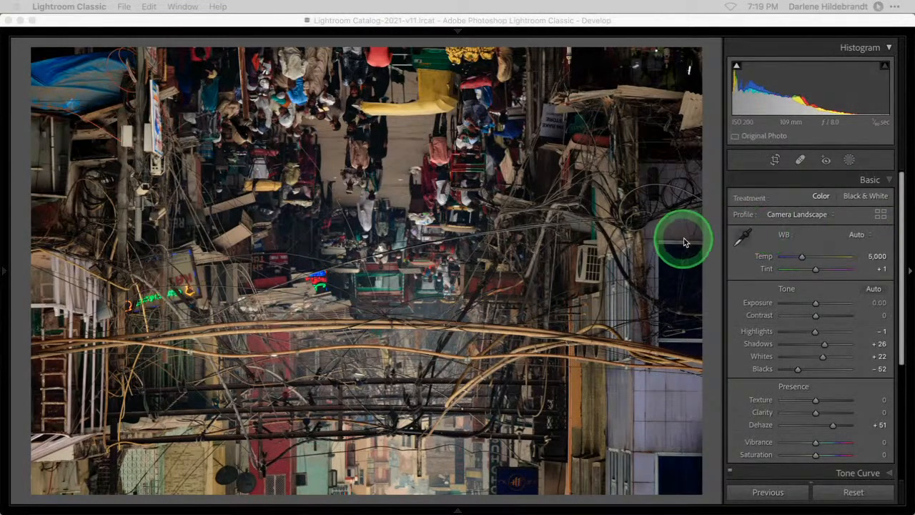
Rotate the photo back upright, examine it against black surroundings, and restore the normal interface lighting
{"action": "key", "text": "l"}
{"action": "key", "text": "l"}
{"action": "key", "text": "ctrl+]"}
{"action": "key", "text": "ctrl+]"}
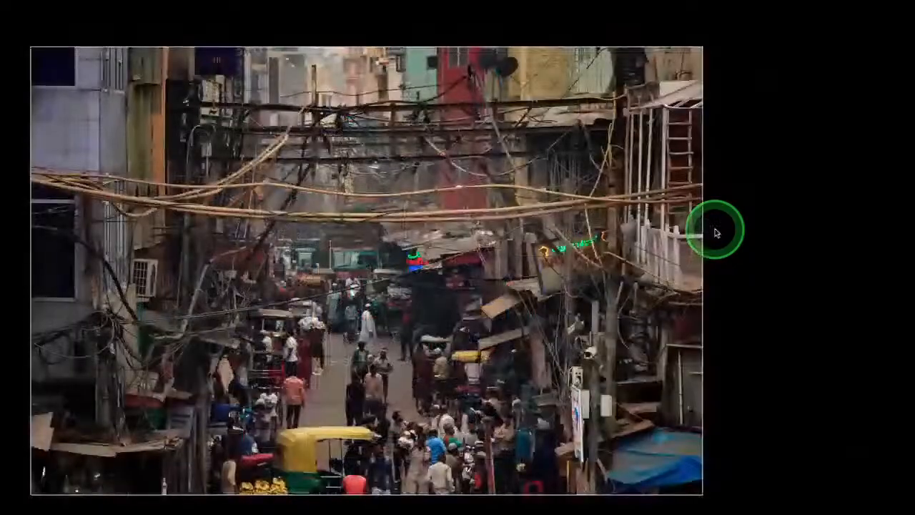
{"action": "key", "text": "l"}
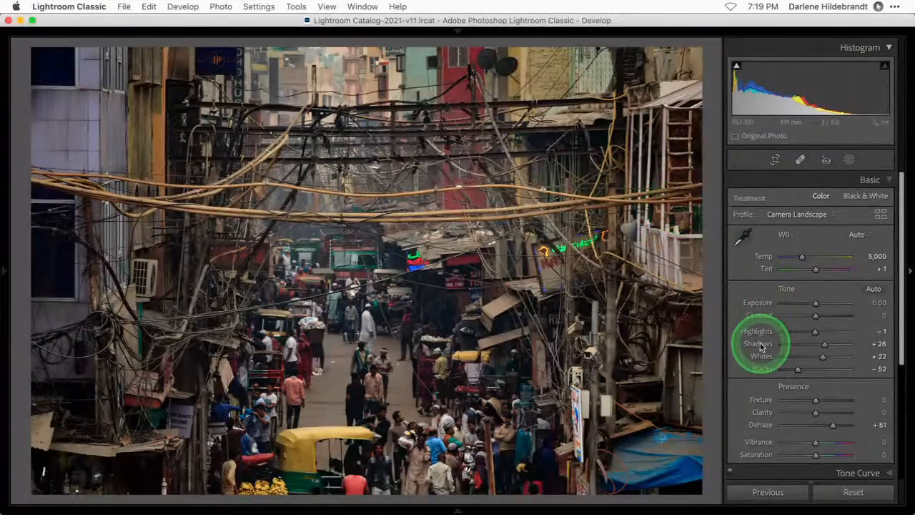
Create a Color Range mask sampled from the yellow auto-rickshaw in the foreground and set Refine to 21
{"action": "left_click", "coordinate": [848, 160]}
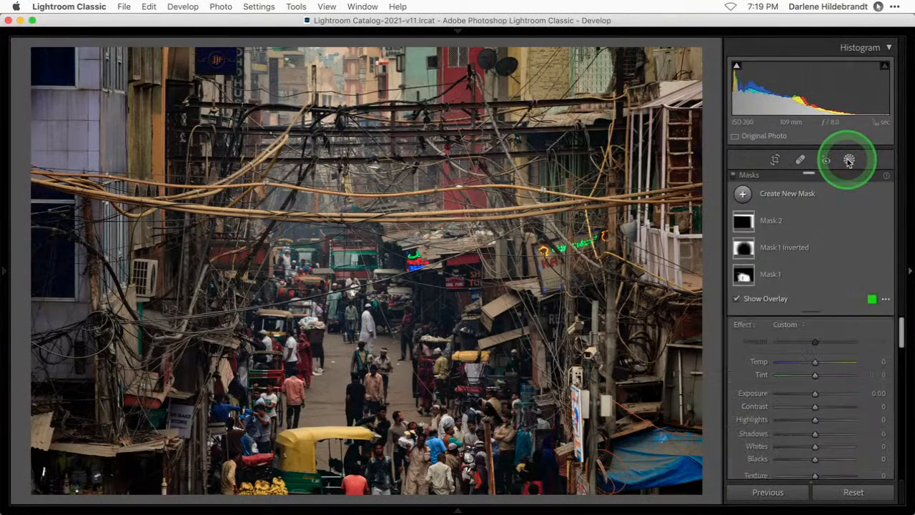
{"action": "left_click", "coordinate": [744, 194]}
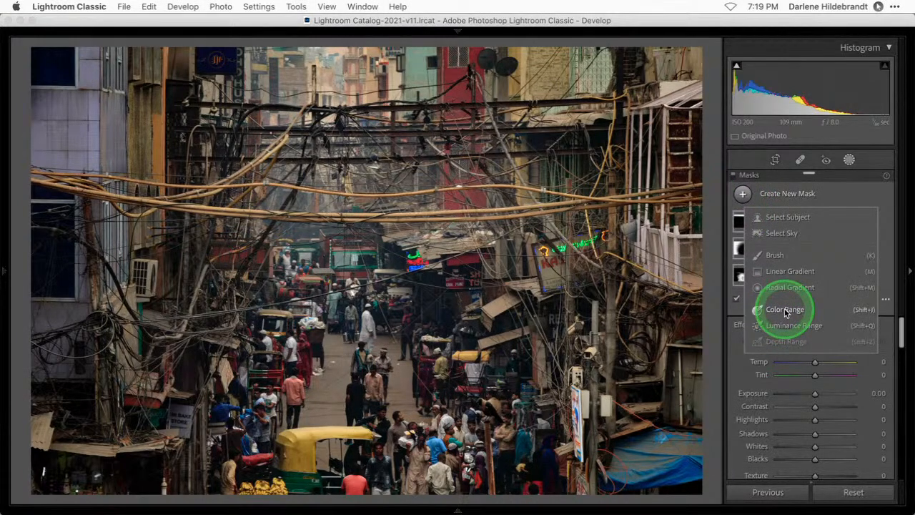
{"action": "left_click", "coordinate": [785, 311]}
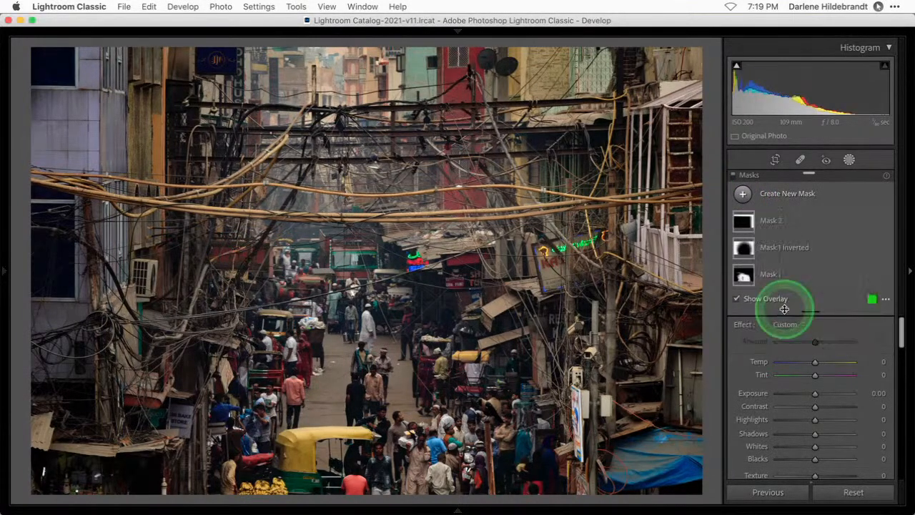
{"action": "left_click", "coordinate": [298, 458]}
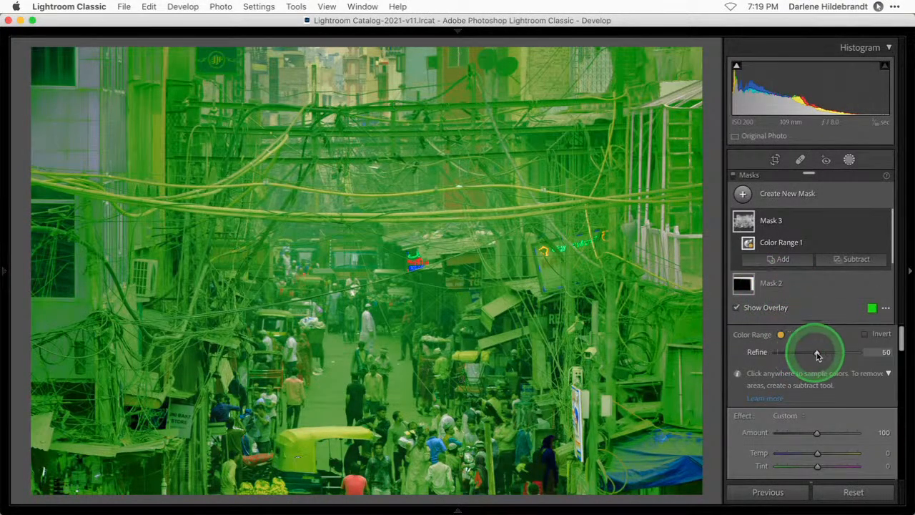
{"action": "left_click_drag", "start_coordinate": [817, 355], "coordinate": [792, 353]}
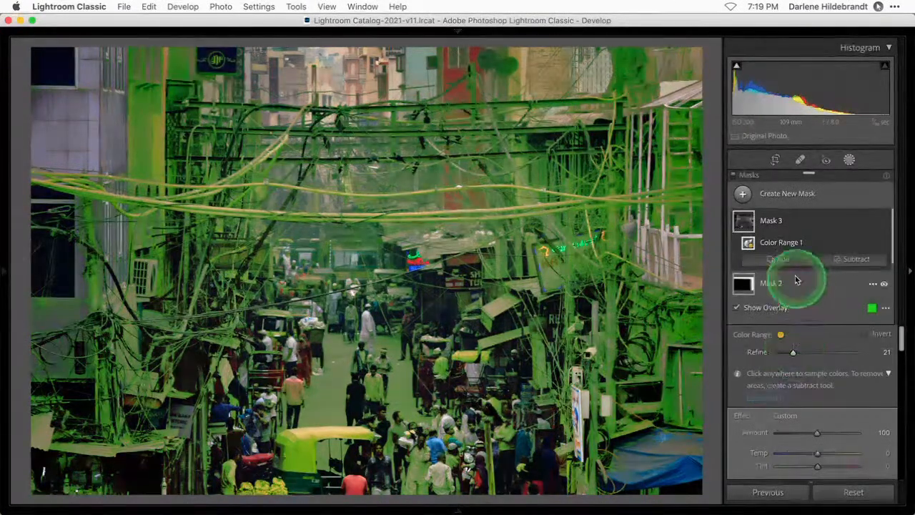
Intersect the color range mask with a radial gradient centred on the yellow auto-rickshaw and nearby crowd
{"action": "left_click", "coordinate": [871, 224]}
{"action": "mouse_move", "coordinate": [823, 281]}
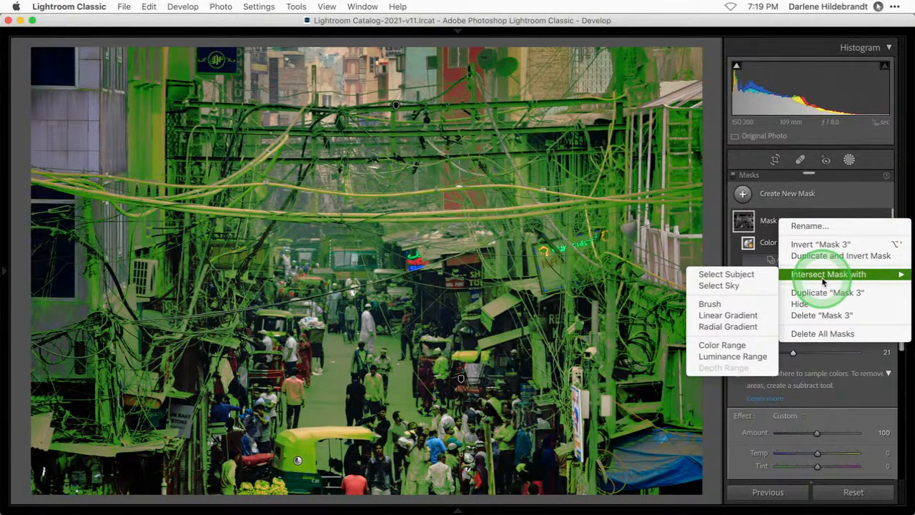
{"action": "left_click", "coordinate": [736, 326]}
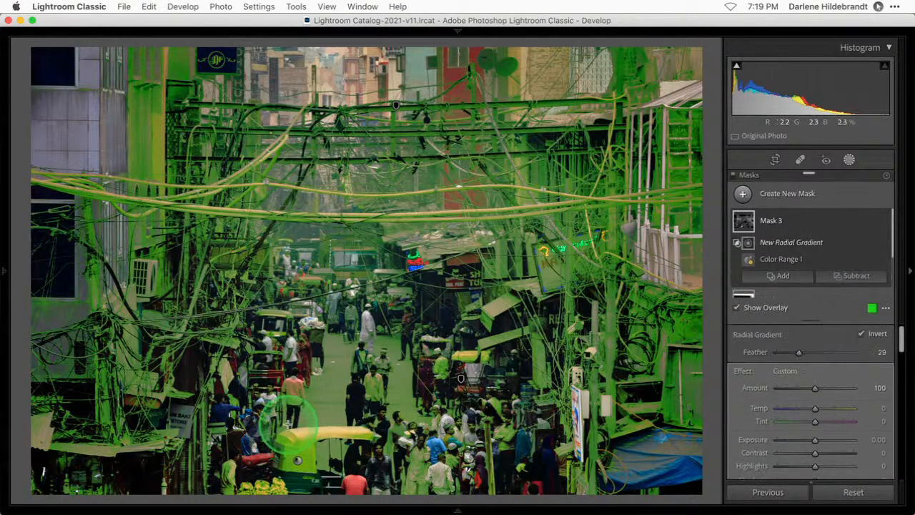
{"action": "left_click_drag", "start_coordinate": [286, 464], "coordinate": [389, 468]}
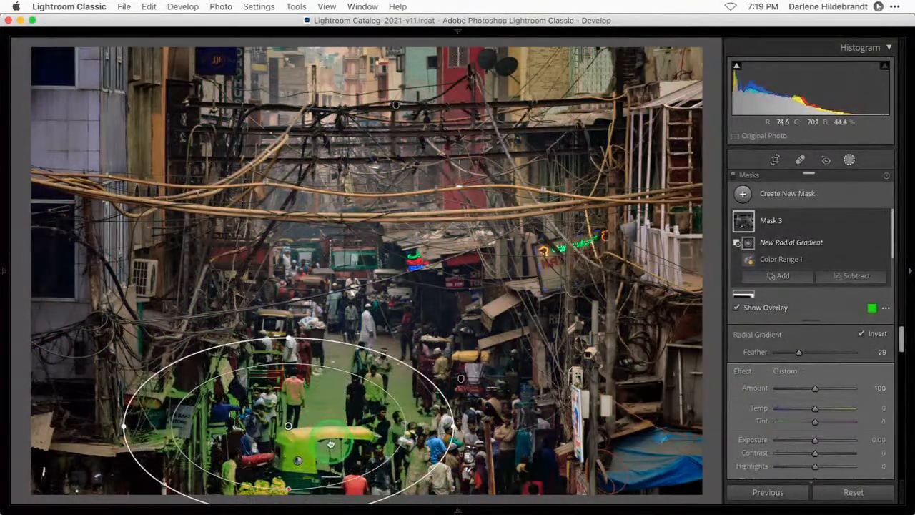
{"action": "left_click_drag", "start_coordinate": [329, 455], "coordinate": [352, 476]}
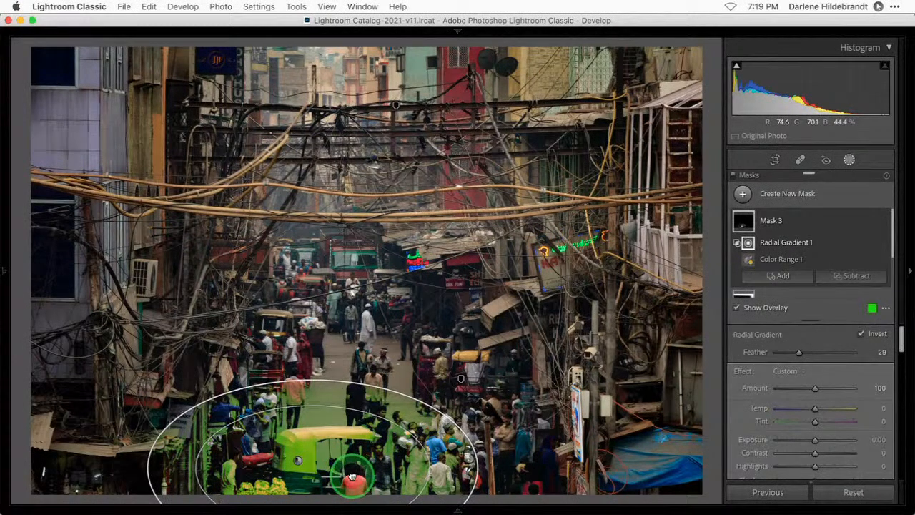
{"action": "left_click", "coordinate": [711, 354]}
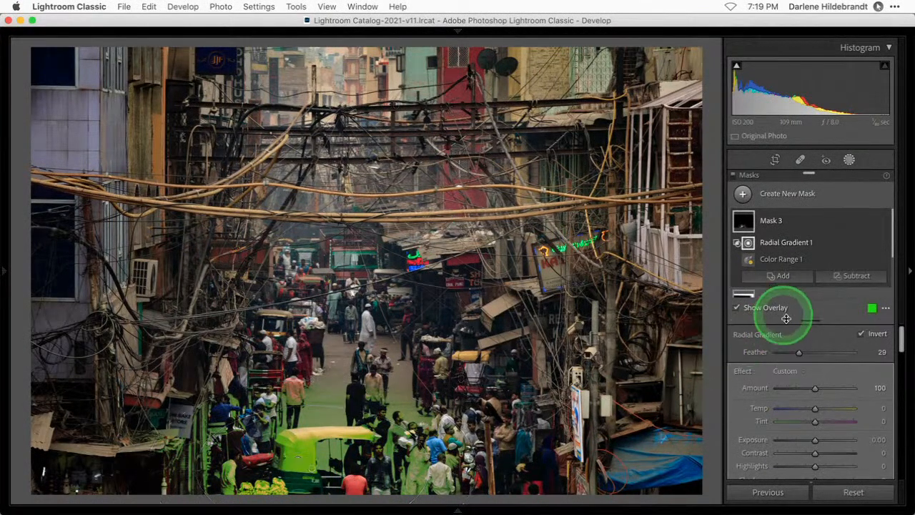
Darken the masked auto-rickshaw by setting Highlights to -48 and Exposure to -0.37
{"action": "scroll", "coordinate": [807, 388], "scroll_direction": "down", "scroll_amount": 5}
{"action": "scroll", "coordinate": [805, 393], "scroll_direction": "down", "scroll_amount": 2}
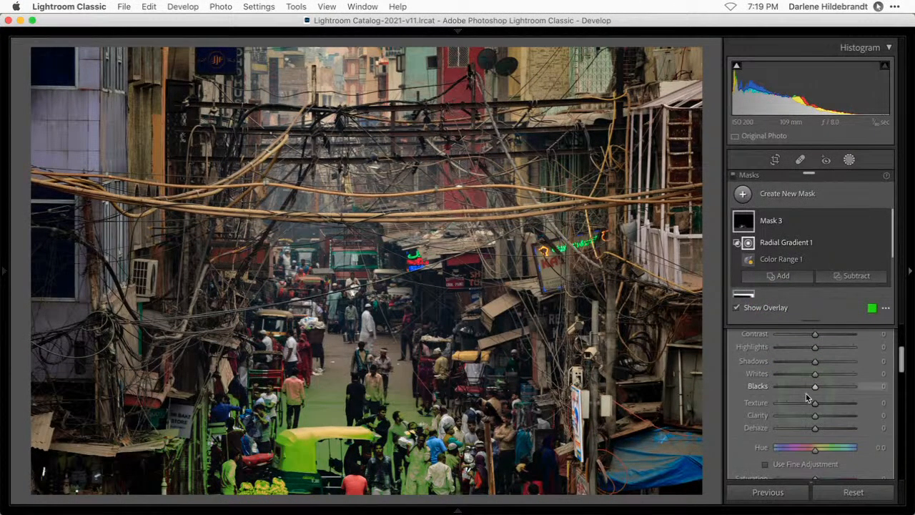
{"action": "left_click_drag", "start_coordinate": [810, 413], "coordinate": [810, 457]}
{"action": "scroll", "coordinate": [817, 421], "scroll_direction": "up", "scroll_amount": 3}
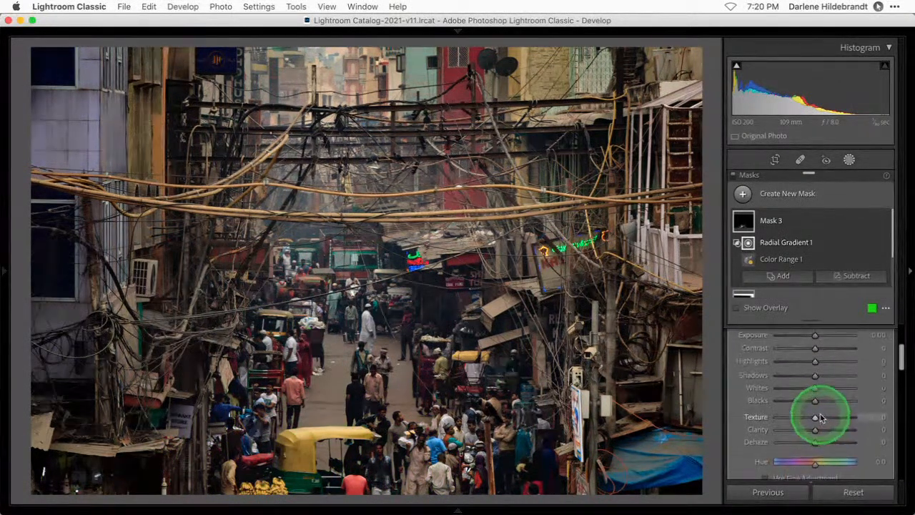
{"action": "mouse_move", "coordinate": [808, 386]}
{"action": "left_mouse_down"}
{"action": "mouse_move", "coordinate": [796, 385]}
{"action": "mouse_move", "coordinate": [814, 379]}
{"action": "left_mouse_up"}
{"action": "scroll", "coordinate": [799, 385], "scroll_direction": "up", "scroll_amount": 1}
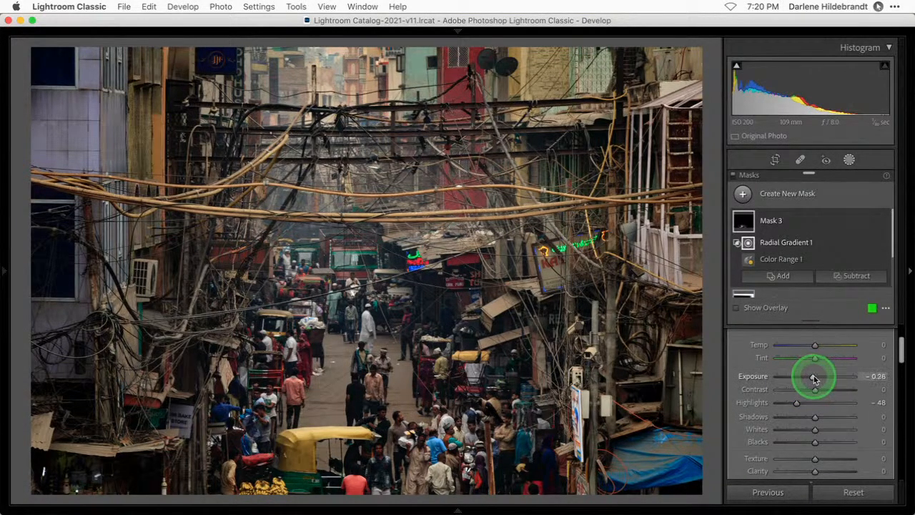
Set the Refine value of Mask 3's yellow color range to 33
{"action": "left_click", "coordinate": [819, 263]}
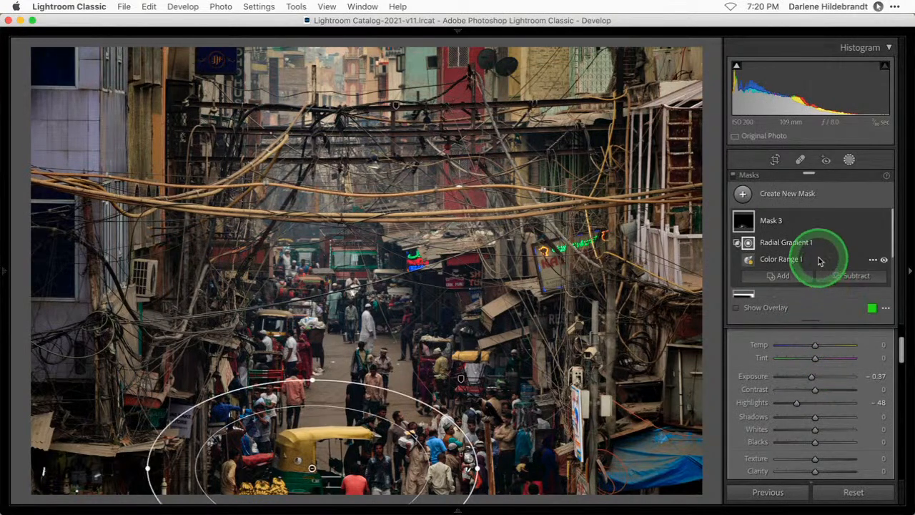
{"action": "left_click", "coordinate": [820, 259]}
{"action": "key", "text": "ctrl+Up"}
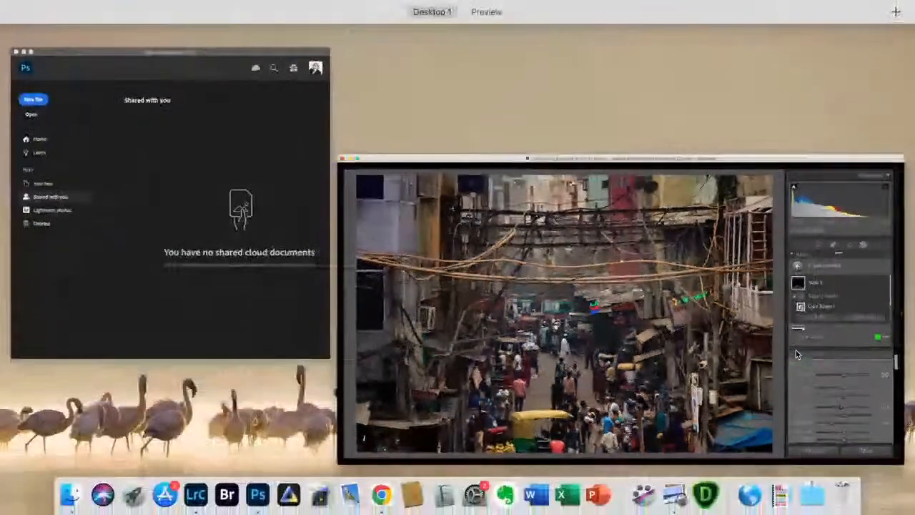
{"action": "left_click", "coordinate": [796, 350]}
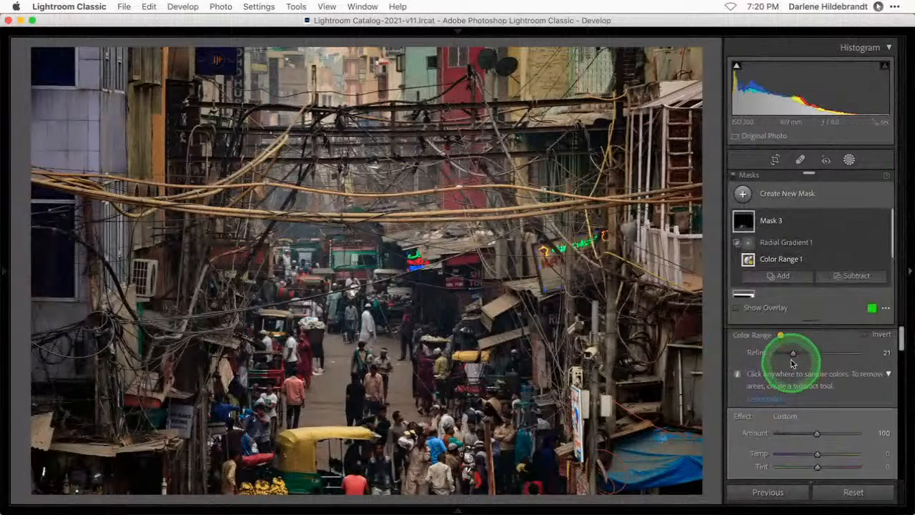
{"action": "mouse_move", "coordinate": [793, 355]}
{"action": "left_mouse_down"}
{"action": "mouse_move", "coordinate": [827, 357]}
{"action": "mouse_move", "coordinate": [804, 357]}
{"action": "left_mouse_up"}
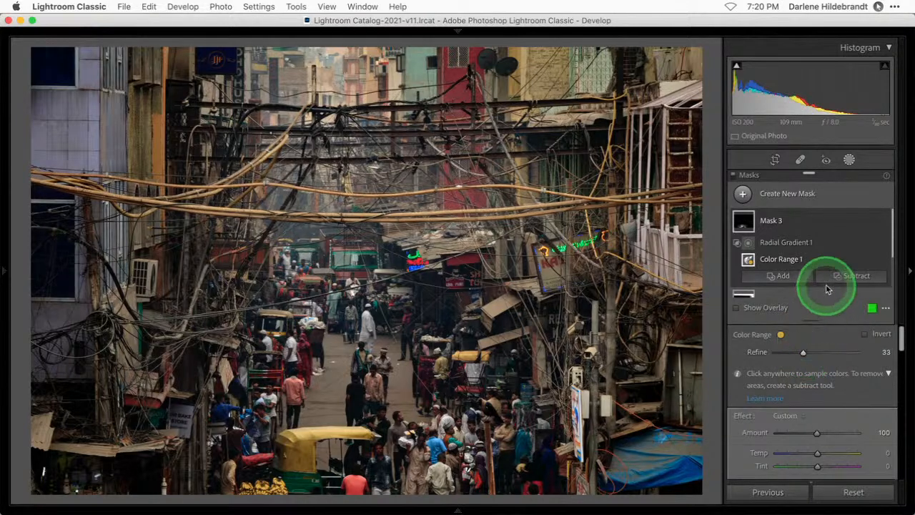
Add a second color range to Mask 3, sampled from the red shirt beside the auto-rickshaw, and collapse the mask's components
{"action": "left_click", "coordinate": [792, 277]}
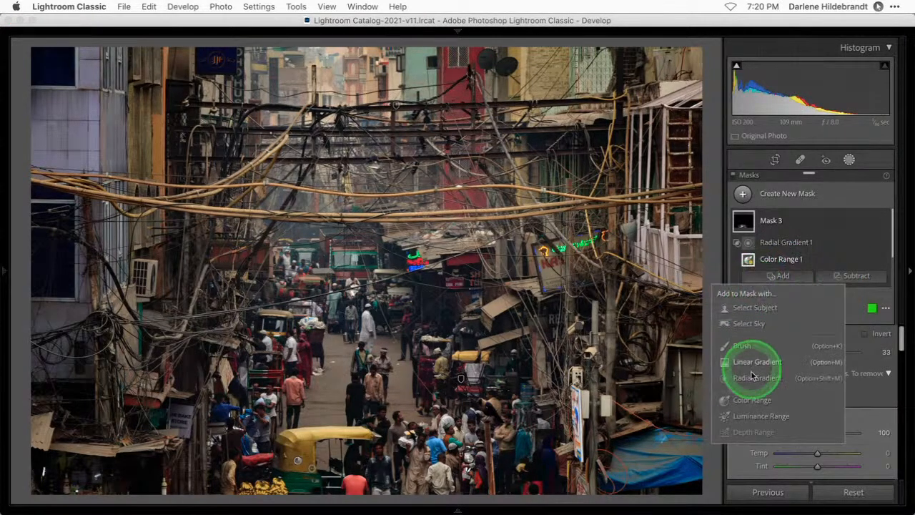
{"action": "left_click", "coordinate": [751, 398]}
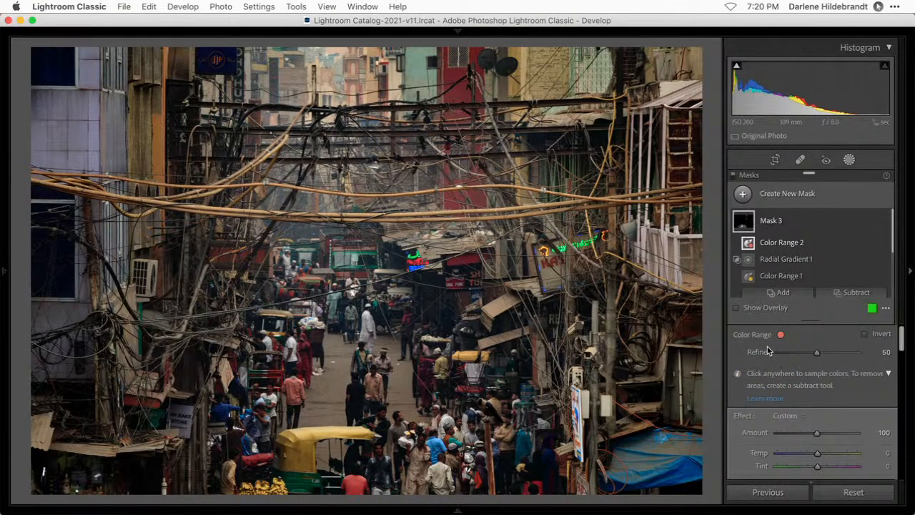
{"action": "left_click", "coordinate": [835, 260]}
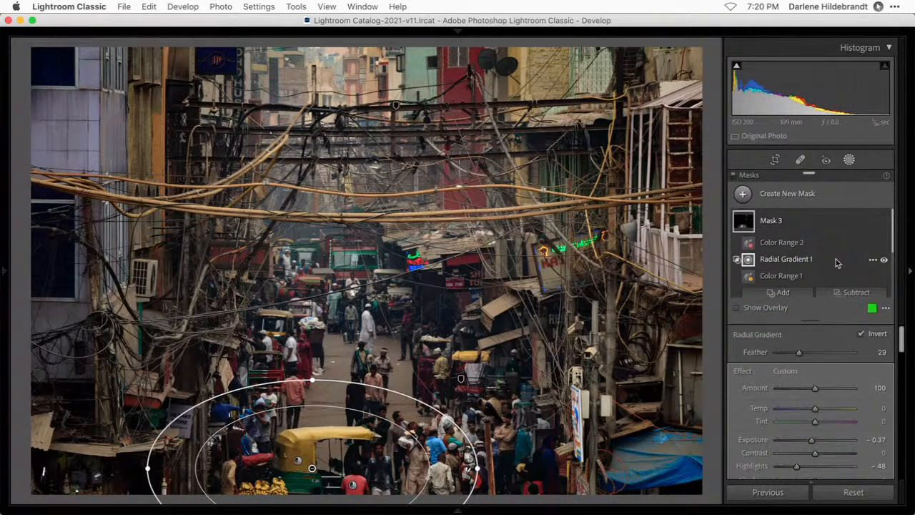
{"action": "left_click", "coordinate": [823, 241]}
{"action": "left_click", "coordinate": [819, 223]}
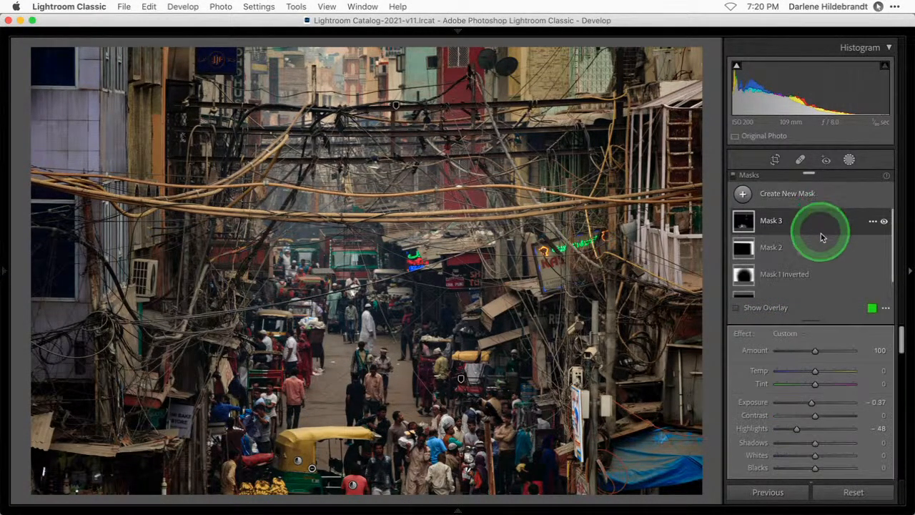
Add a luminance range to Mask 3, sampled from the yellow auto-rickshaw's roof, with its lower limits at 70/99
{"action": "left_click", "coordinate": [817, 224]}
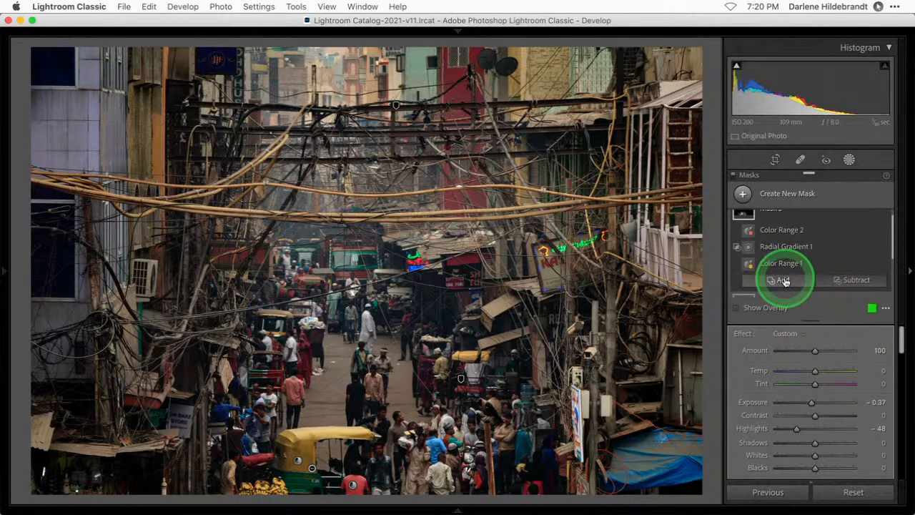
{"action": "left_click", "coordinate": [784, 281]}
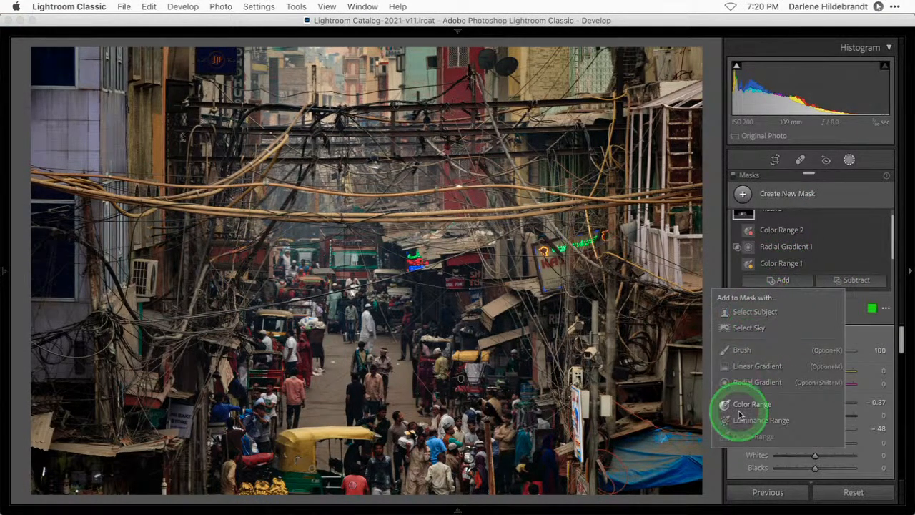
{"action": "left_click", "coordinate": [745, 421]}
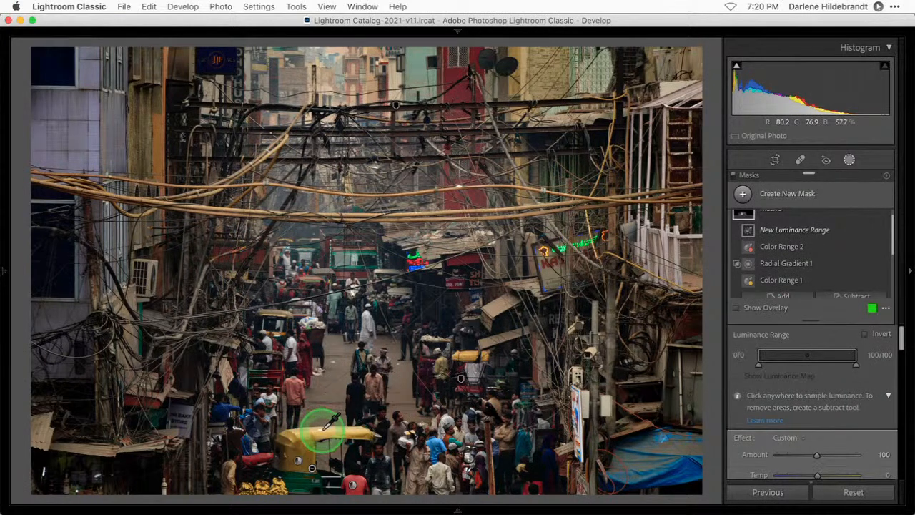
{"action": "left_click", "coordinate": [323, 432]}
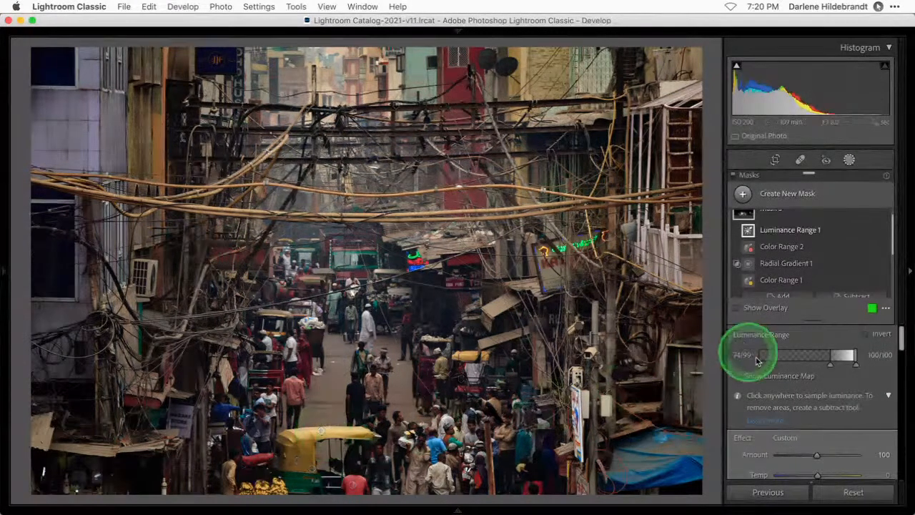
{"action": "mouse_move", "coordinate": [829, 362]}
{"action": "left_mouse_down"}
{"action": "mouse_move", "coordinate": [817, 363]}
{"action": "mouse_move", "coordinate": [829, 365]}
{"action": "left_mouse_up"}
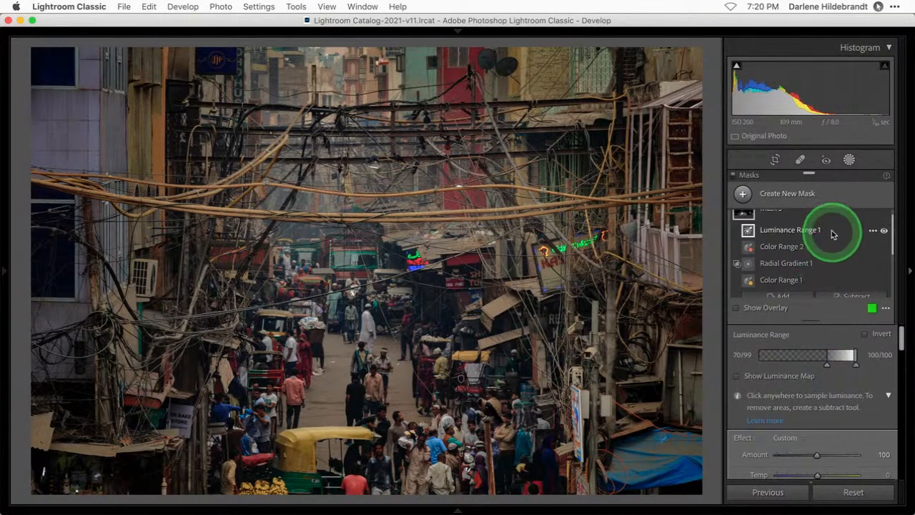
Move the luminance range beneath the radial gradient in Mask 3 so that the intersection confines it
{"action": "scroll", "coordinate": [829, 234], "scroll_direction": "up", "scroll_amount": 1}
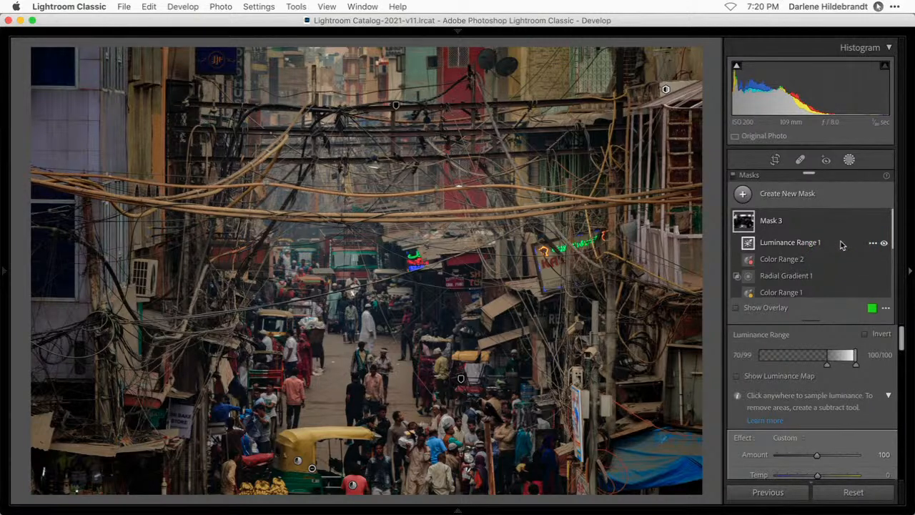
{"action": "left_click_drag", "start_coordinate": [840, 245], "coordinate": [829, 280]}
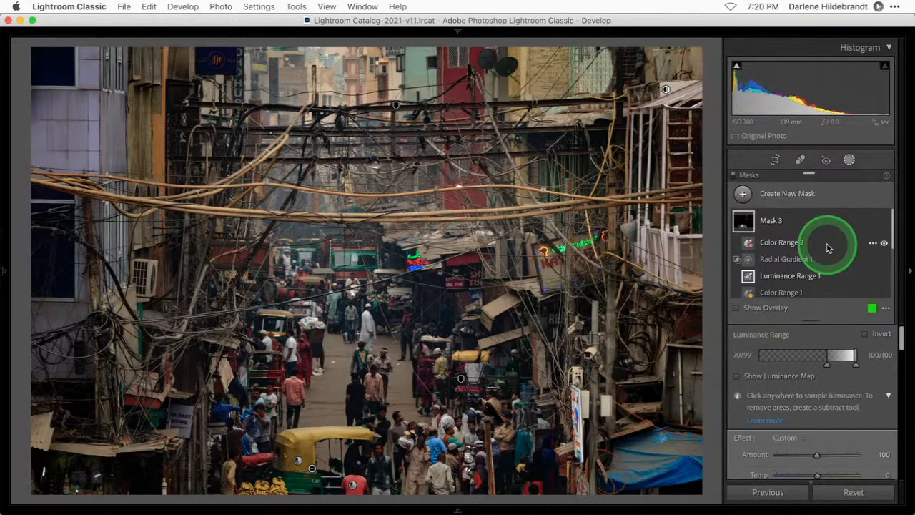
{"action": "left_click_drag", "start_coordinate": [829, 247], "coordinate": [812, 225]}
{"action": "left_click", "coordinate": [812, 226]}
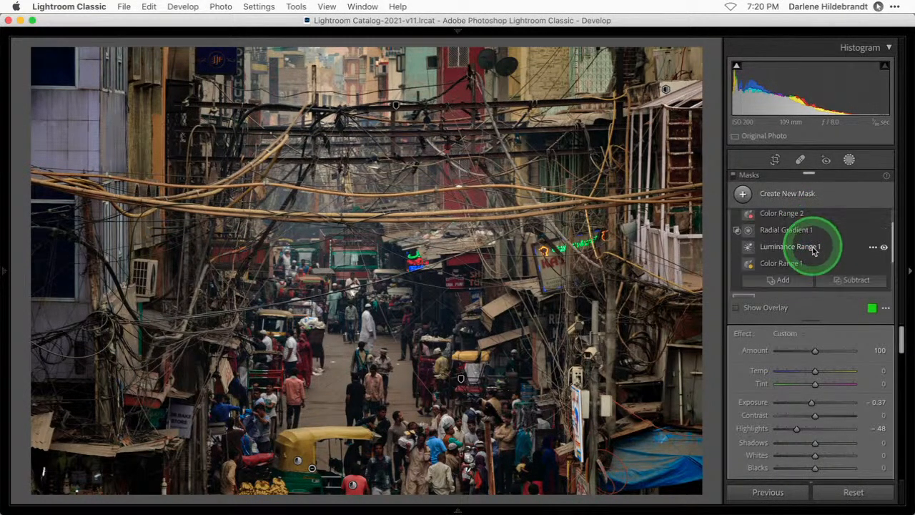
{"action": "scroll", "coordinate": [812, 251], "scroll_direction": "up", "scroll_amount": 3}
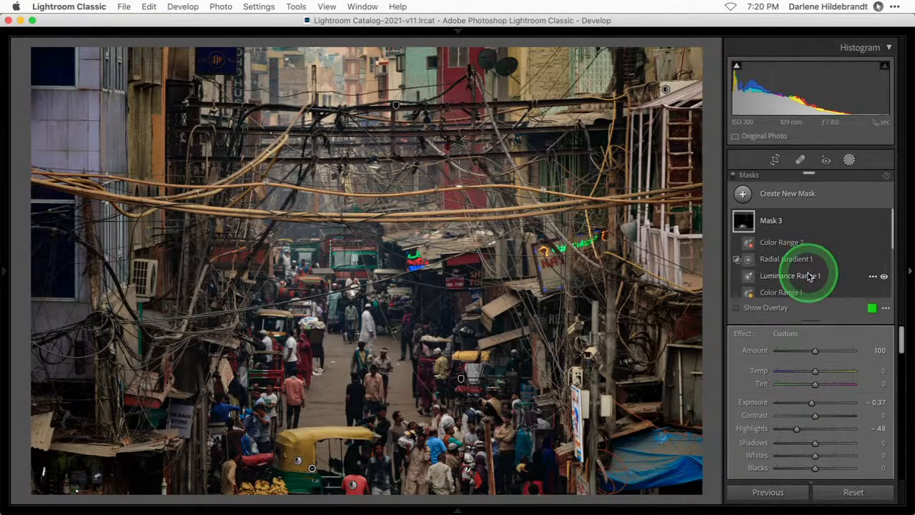
{"action": "left_click_drag", "start_coordinate": [807, 275], "coordinate": [822, 260]}
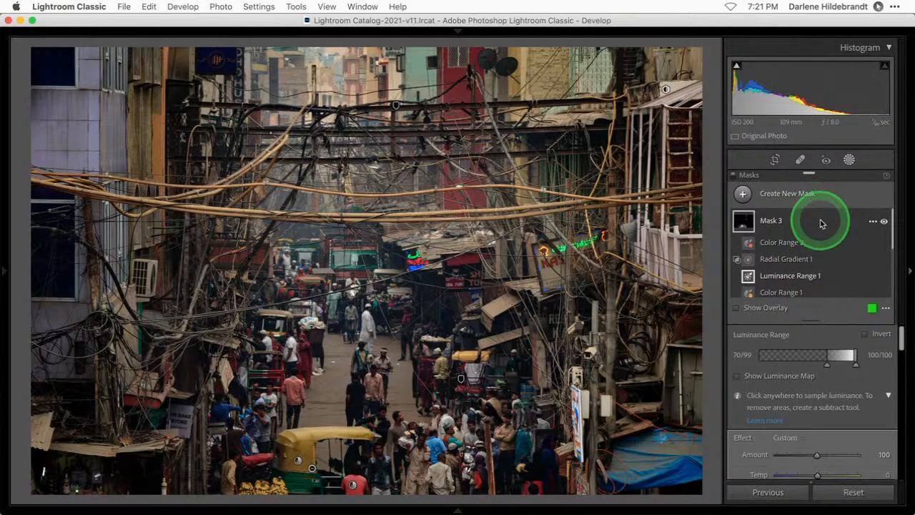
Compare the photo with Mask 3 hidden and shown
{"action": "left_click", "coordinate": [884, 223]}
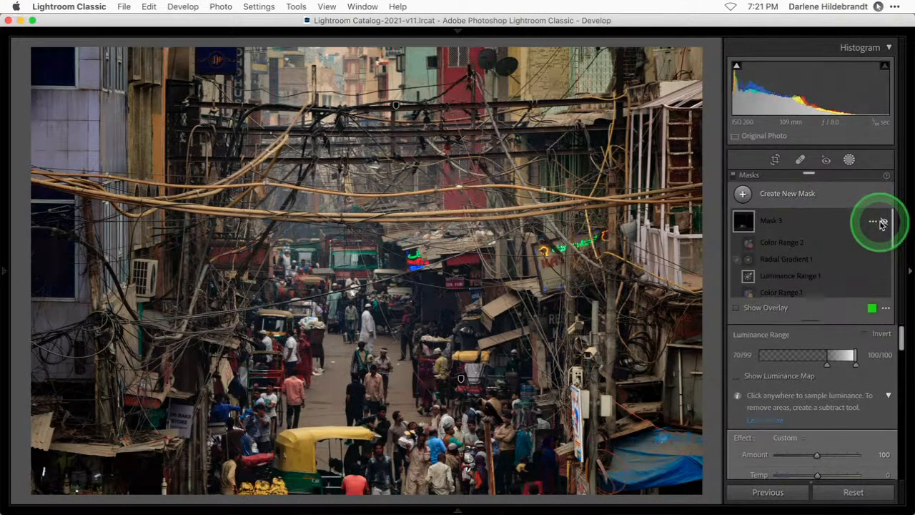
{"action": "left_click", "coordinate": [884, 224]}
{"action": "left_click", "coordinate": [884, 225]}
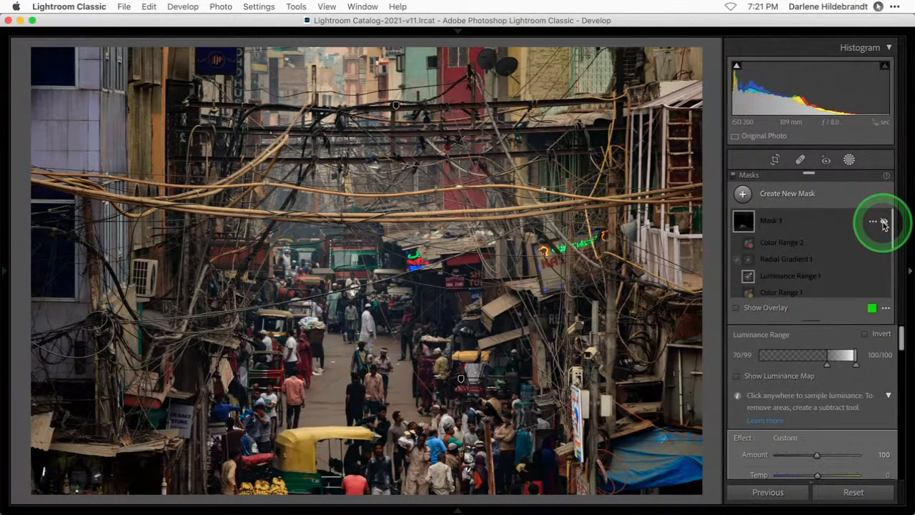
{"action": "left_click", "coordinate": [884, 223]}
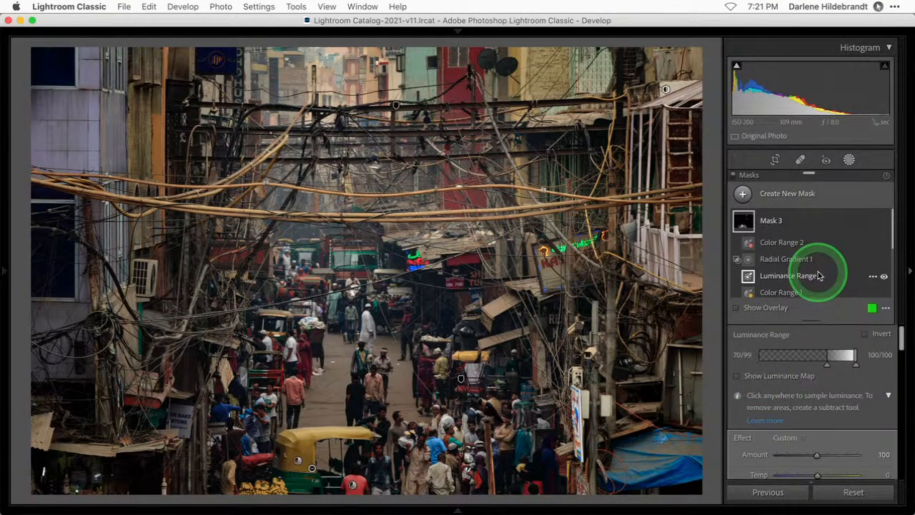
Move the red color range beneath Mask 3's radial gradient, and compare the photo with the mask hidden and shown
{"action": "mouse_move", "coordinate": [820, 247]}
{"action": "left_mouse_down"}
{"action": "mouse_move", "coordinate": [803, 229]}
{"action": "mouse_move", "coordinate": [813, 256]}
{"action": "left_mouse_up"}
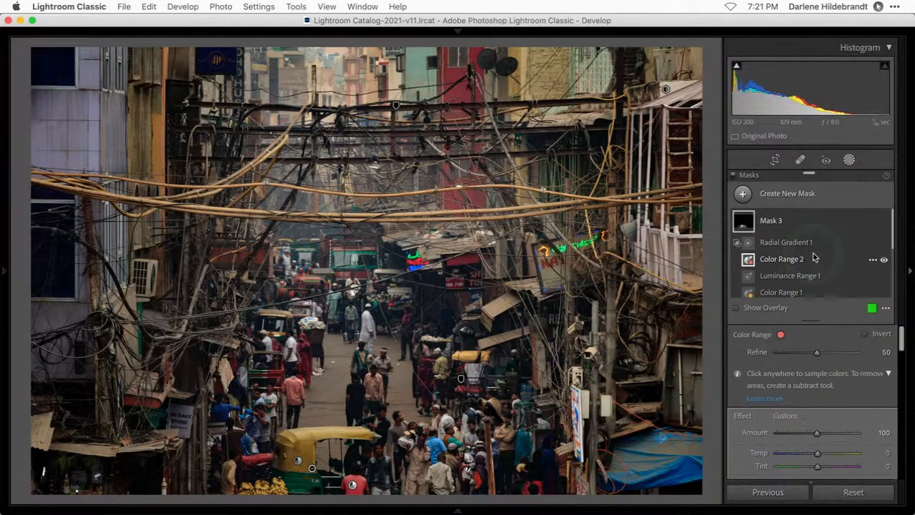
{"action": "left_click", "coordinate": [884, 220]}
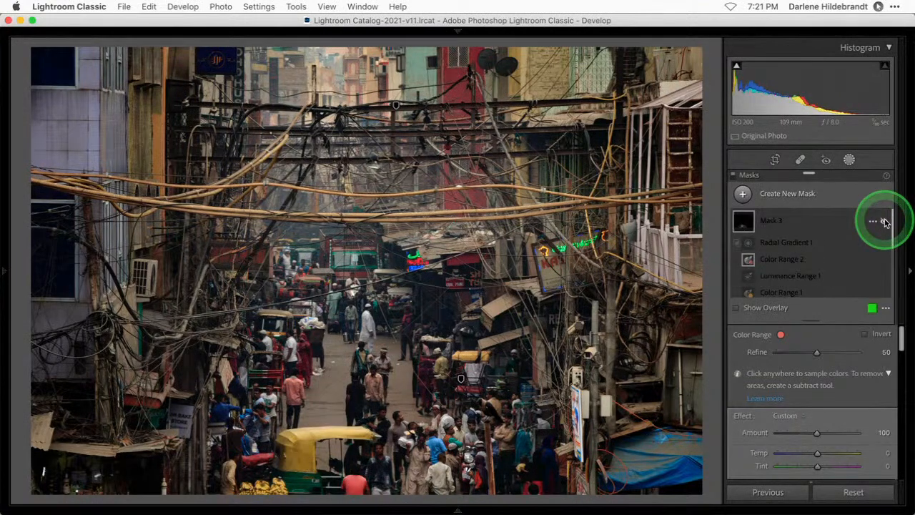
{"action": "left_click", "coordinate": [884, 221]}
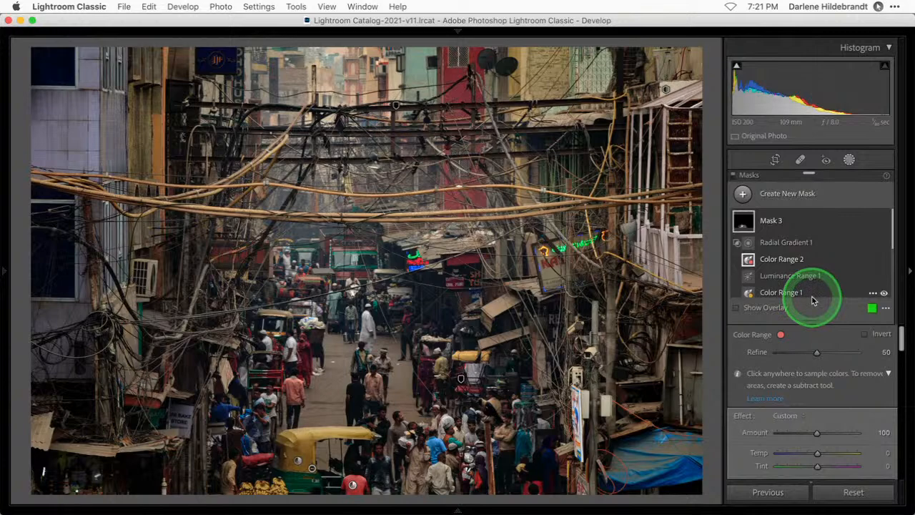
{"action": "left_click", "coordinate": [848, 160]}
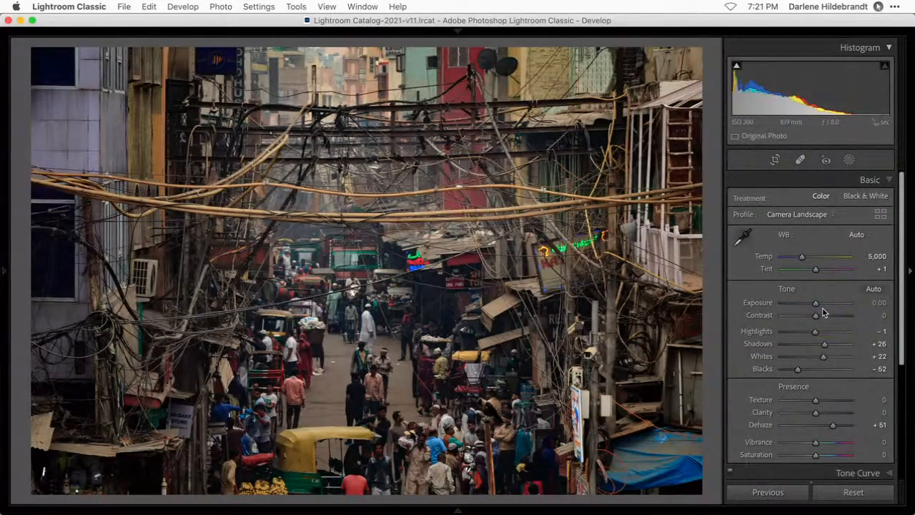
Apply a post-crop vignette with Amount -26, Midpoint 29, Roundness +39 and Feather 81
{"action": "scroll", "coordinate": [823, 312], "scroll_direction": "down", "scroll_amount": 5}
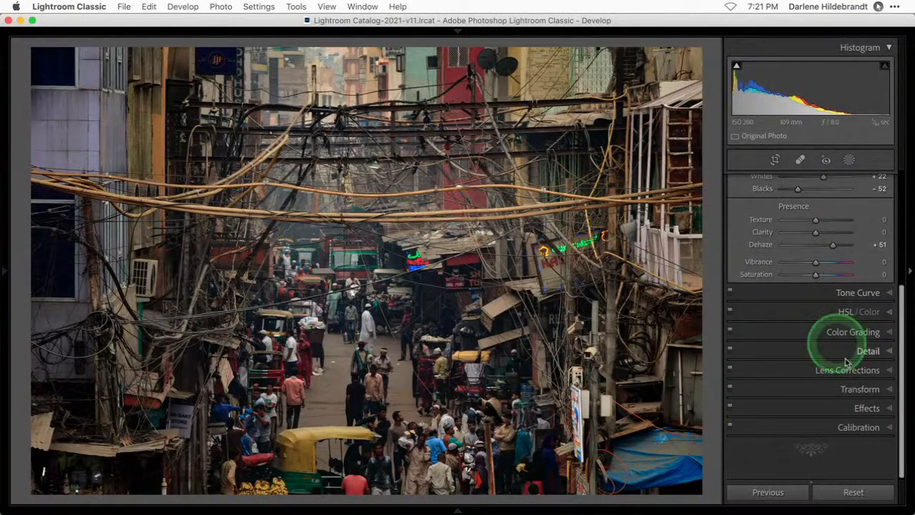
{"action": "left_click", "coordinate": [865, 406]}
{"action": "left_click_drag", "start_coordinate": [814, 356], "coordinate": [806, 358]}
{"action": "left_click_drag", "start_coordinate": [815, 393], "coordinate": [743, 389]}
{"action": "mouse_move", "coordinate": [814, 369]}
{"action": "left_mouse_down"}
{"action": "mouse_move", "coordinate": [803, 368]}
{"action": "mouse_move", "coordinate": [830, 382]}
{"action": "mouse_move", "coordinate": [800, 369]}
{"action": "mouse_move", "coordinate": [806, 358]}
{"action": "left_mouse_up"}
{"action": "left_click", "coordinate": [836, 396]}
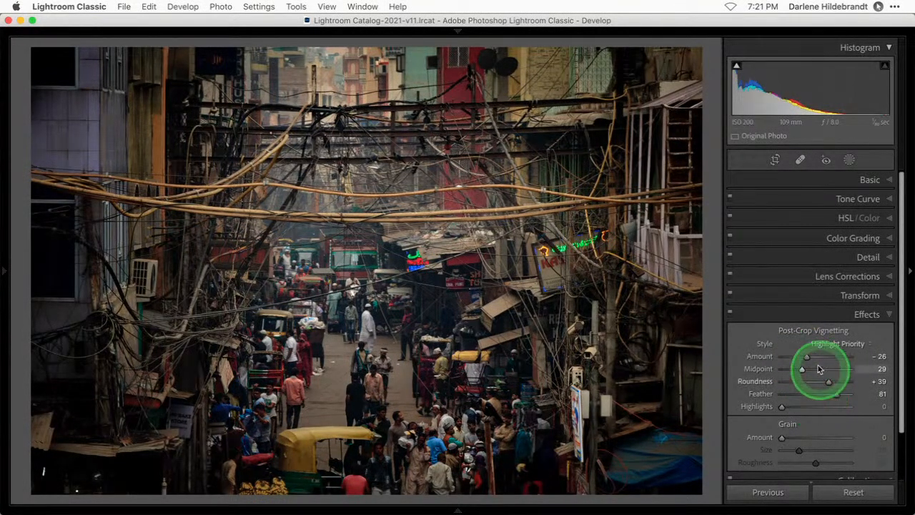
Change the vignette style to Color Priority and set its Amount to -9
{"action": "left_click", "coordinate": [833, 344]}
{"action": "left_click", "coordinate": [833, 356]}
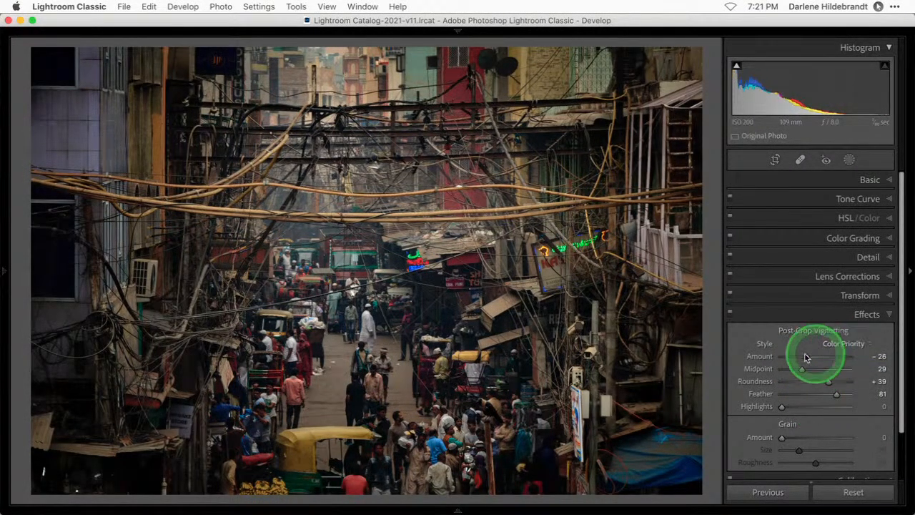
{"action": "left_click_drag", "start_coordinate": [803, 353], "coordinate": [812, 357]}
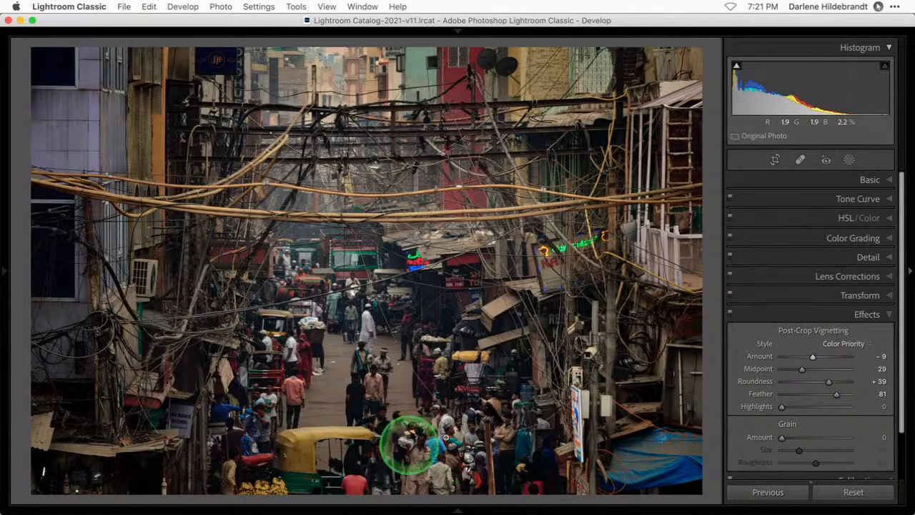
Crop both sides of the street photo to a nearly square frame around the crowded street
{"action": "key", "text": "r"}
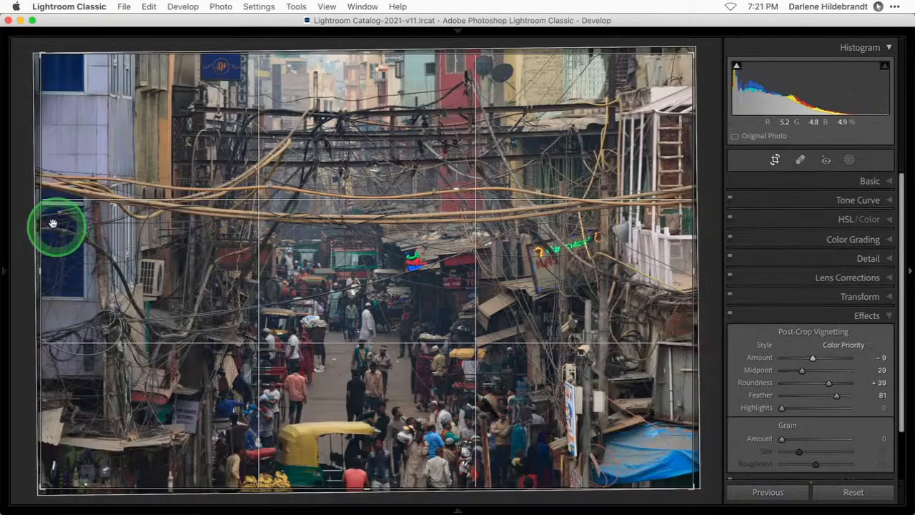
{"action": "left_click_drag", "start_coordinate": [41, 220], "coordinate": [66, 218]}
{"action": "left_click_drag", "start_coordinate": [667, 255], "coordinate": [600, 261]}
{"action": "key", "text": "Return"}
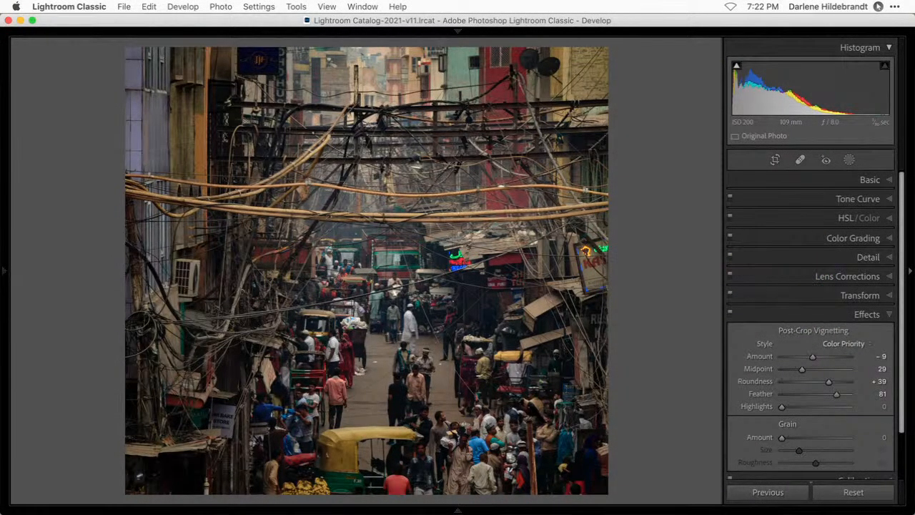
Return to the Library grid and open the Flowers-34 photo of the pink and orange flowers in Develop
{"action": "key", "text": "shift+super+e"}
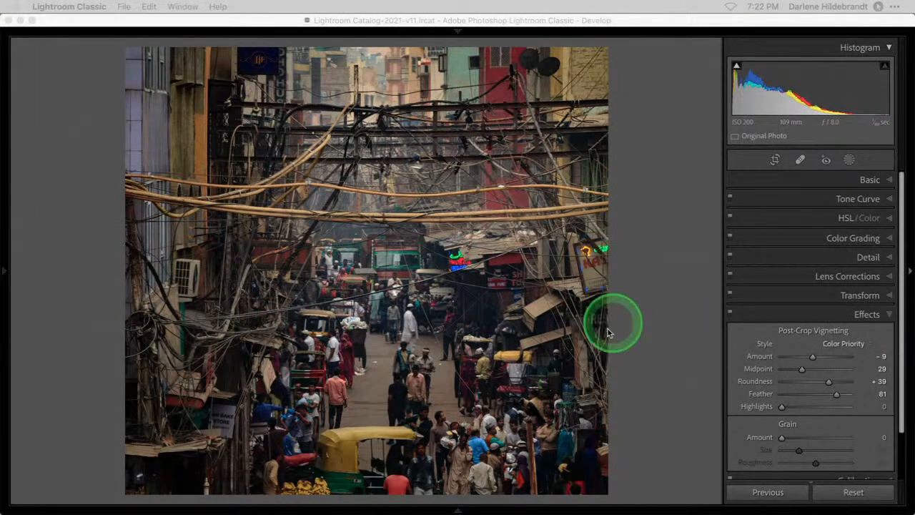
{"action": "left_click", "coordinate": [660, 330]}
{"action": "key", "text": "g"}
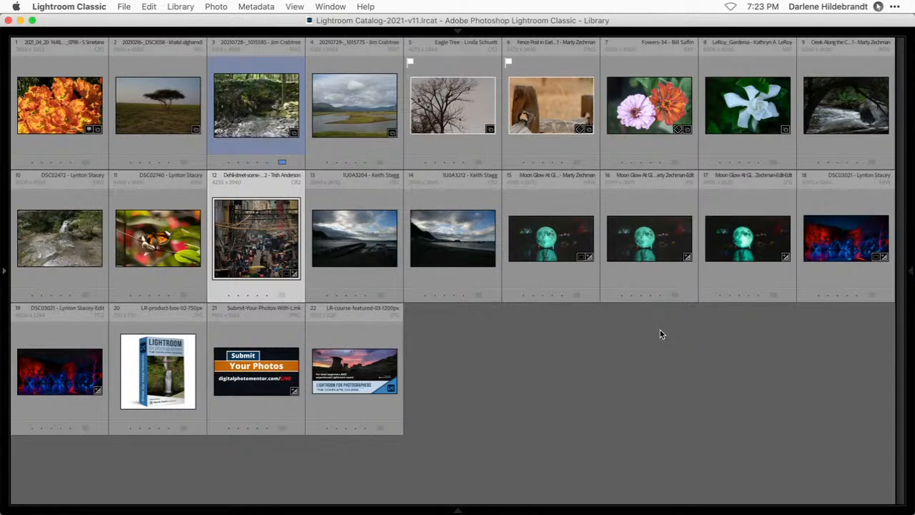
{"action": "left_click", "coordinate": [652, 337]}
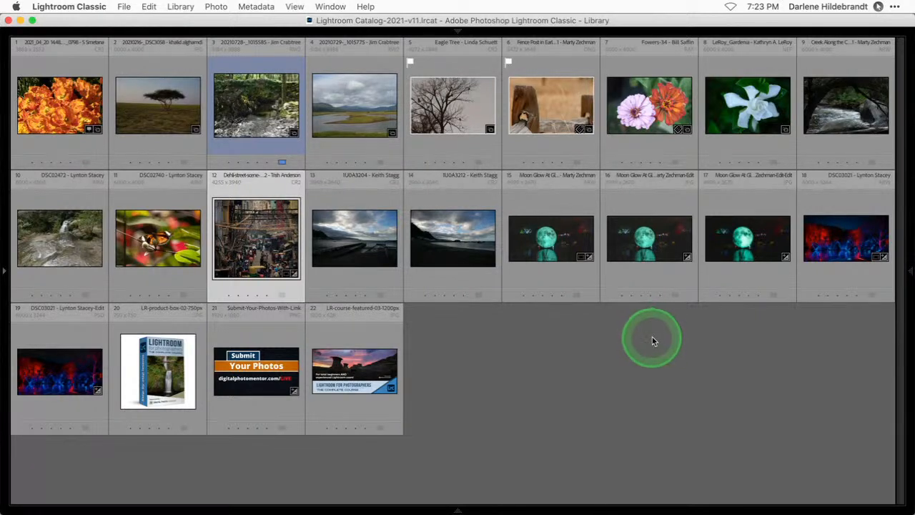
{"action": "left_click", "coordinate": [648, 313]}
{"action": "left_click", "coordinate": [646, 102]}
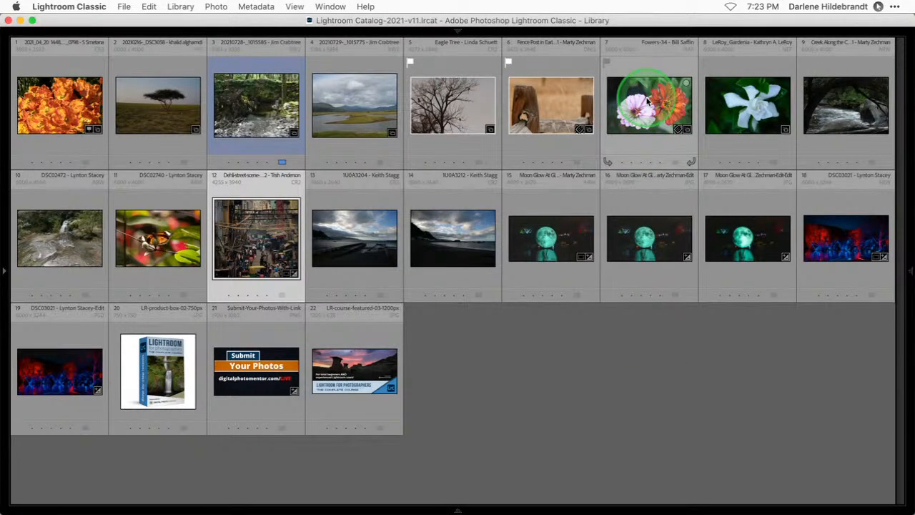
{"action": "key", "text": "d"}
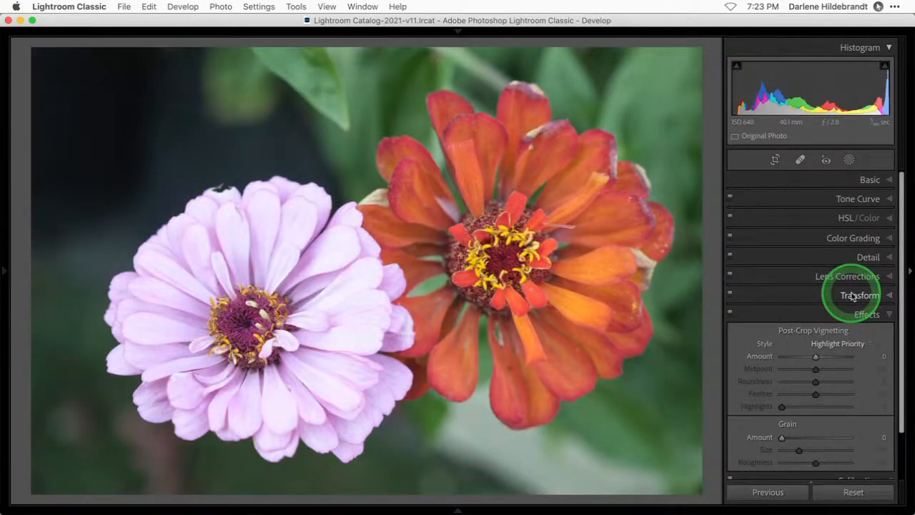
Apply the Camera PROVIA/Standard profile to the flower photo
{"action": "left_click", "coordinate": [867, 181]}
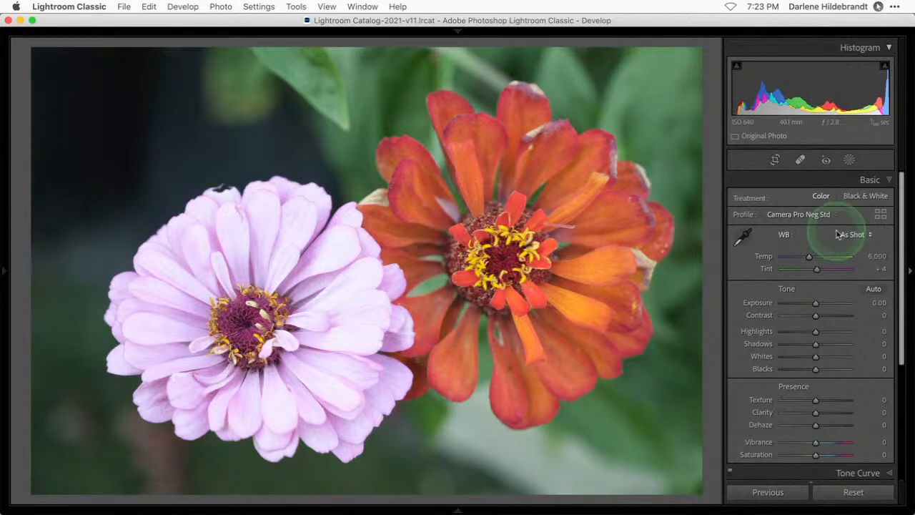
{"action": "left_click", "coordinate": [879, 213]}
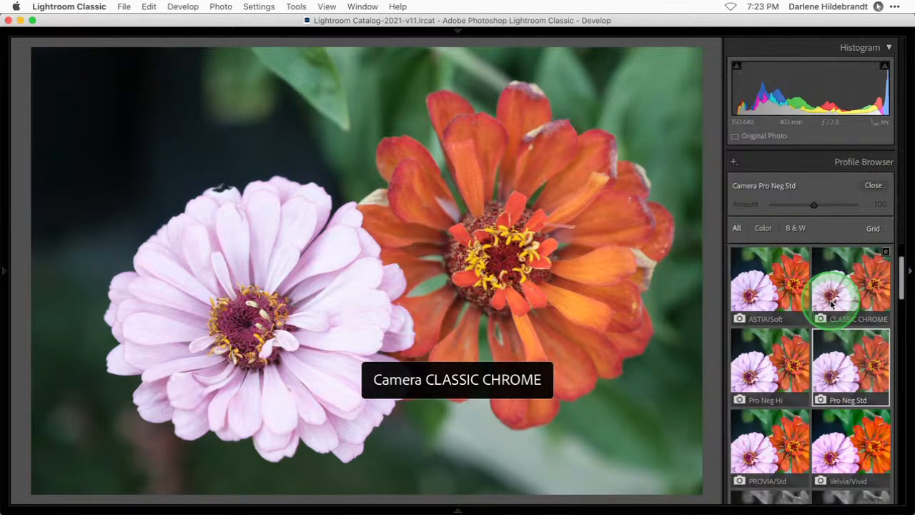
{"action": "scroll", "coordinate": [767, 368], "scroll_direction": "down", "scroll_amount": 1}
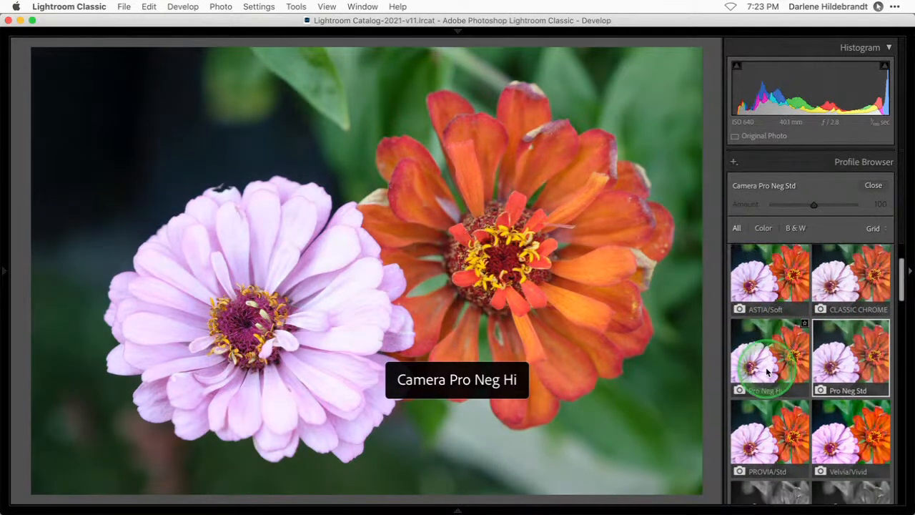
{"action": "left_click", "coordinate": [769, 432]}
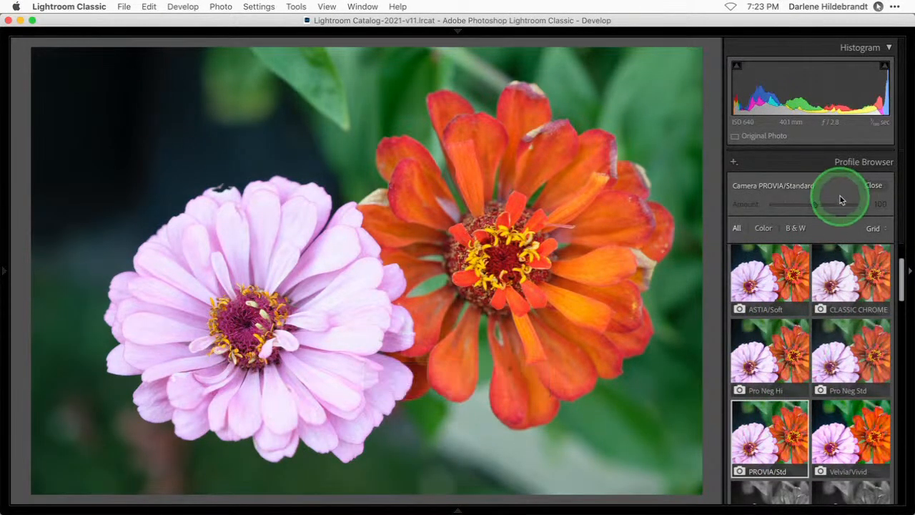
{"action": "left_click", "coordinate": [874, 185]}
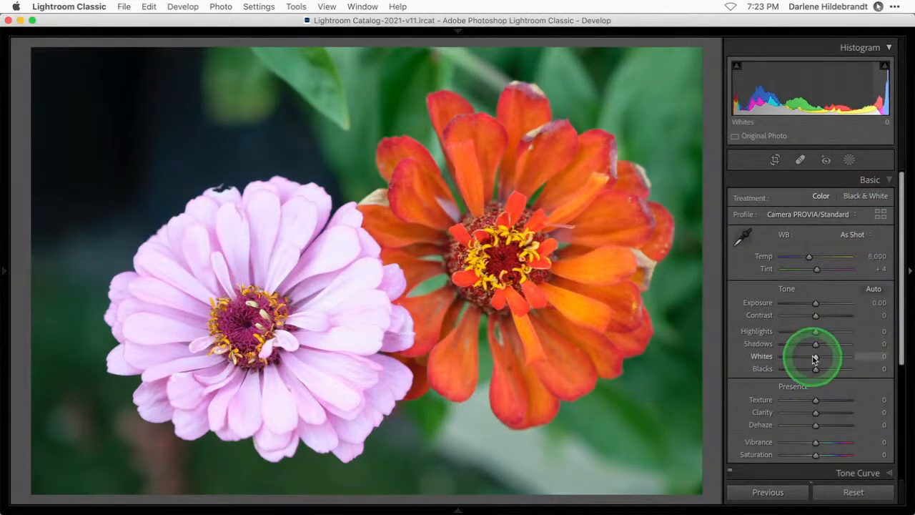
Set the flower photo's Whites to +22 and Blacks to -27
{"action": "mouse_move", "coordinate": [814, 359]}
{"action": "left_mouse_down"}
{"action": "mouse_move", "coordinate": [830, 360]}
{"action": "mouse_move", "coordinate": [801, 367]}
{"action": "mouse_move", "coordinate": [814, 369]}
{"action": "left_mouse_up"}
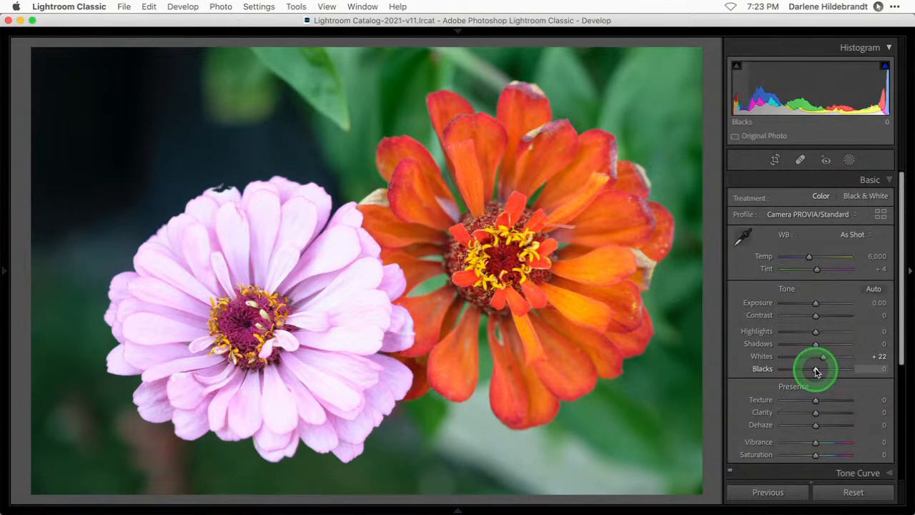
{"action": "mouse_move", "coordinate": [816, 371]}
{"action": "left_mouse_down"}
{"action": "mouse_move", "coordinate": [729, 372]}
{"action": "mouse_move", "coordinate": [807, 375]}
{"action": "left_mouse_up"}
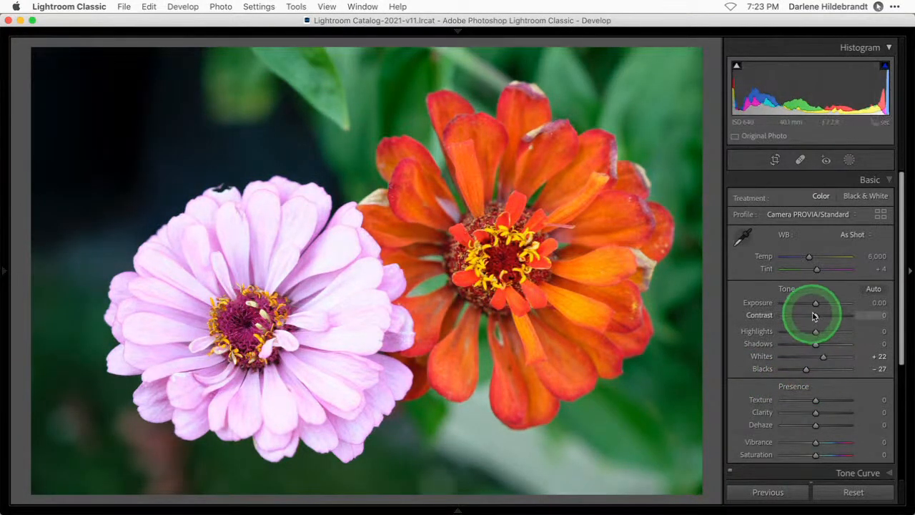
Set the flower photo's Highlights to -47, Exposure to -0.35 and Clarity to +10
{"action": "left_click_drag", "start_coordinate": [815, 303], "coordinate": [799, 331]}
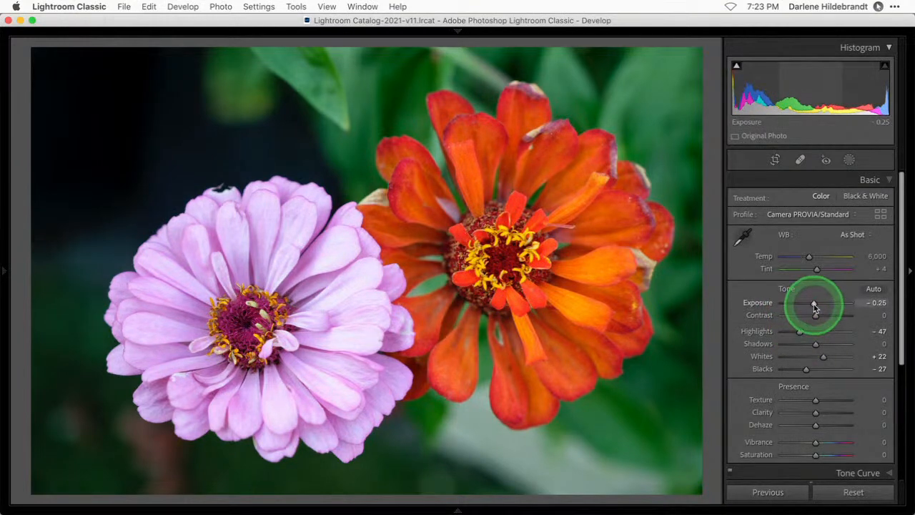
{"action": "left_click_drag", "start_coordinate": [814, 304], "coordinate": [812, 304]}
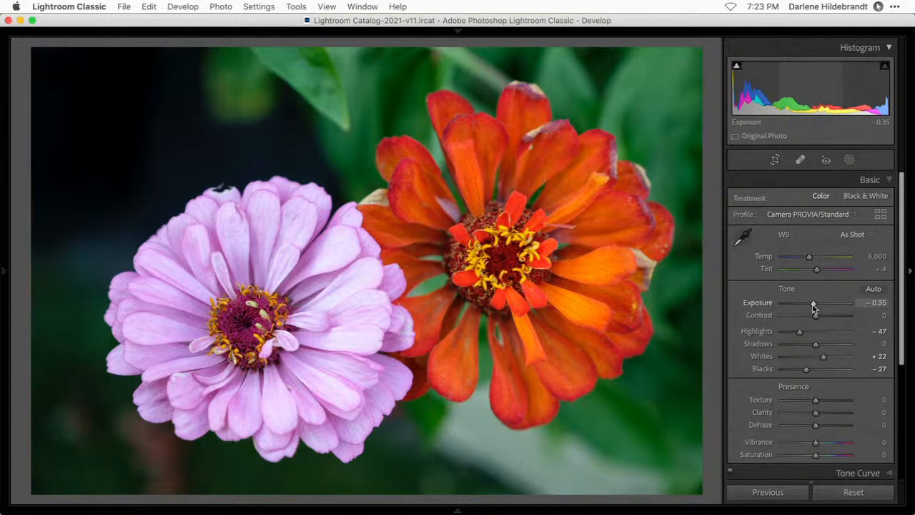
{"action": "left_click_drag", "start_coordinate": [815, 413], "coordinate": [819, 415]}
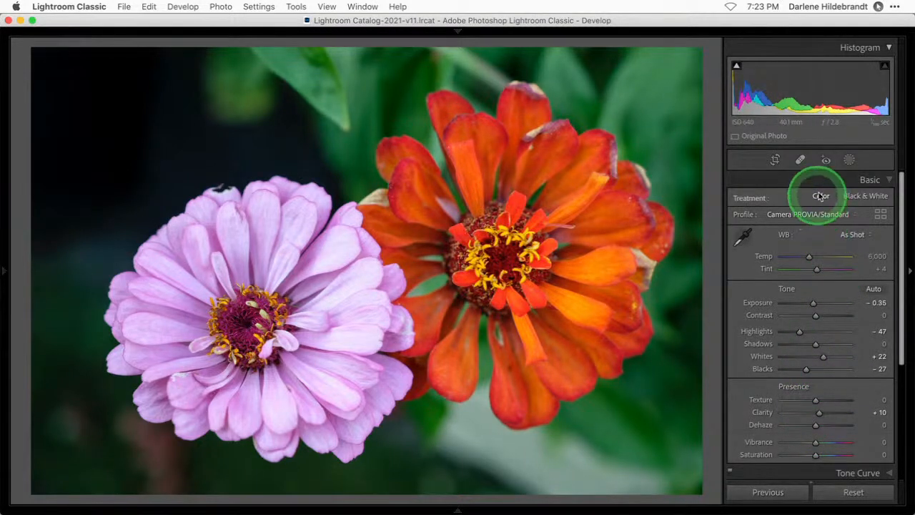
Create a Select Subject mask of both flowers and change its overlay colour to red
{"action": "left_click", "coordinate": [849, 160]}
{"action": "left_click", "coordinate": [761, 197]}
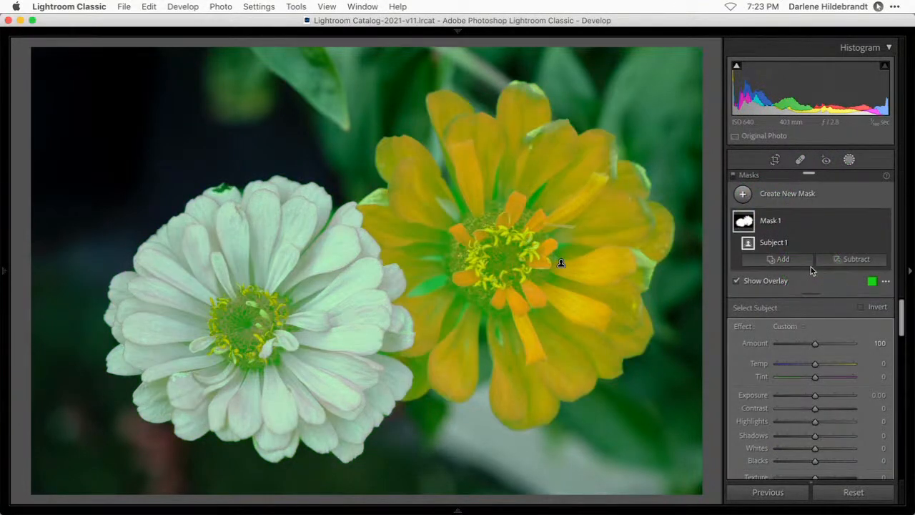
{"action": "left_click", "coordinate": [872, 280]}
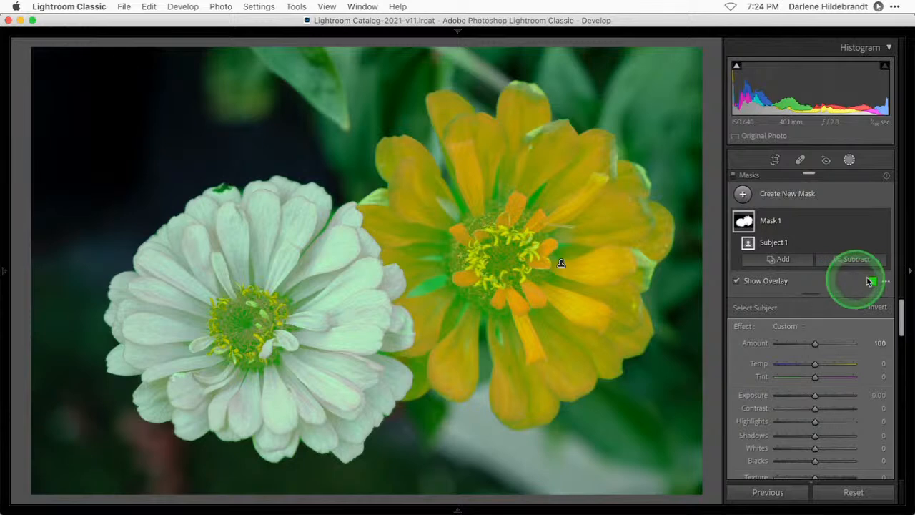
{"action": "left_click", "coordinate": [413, 286]}
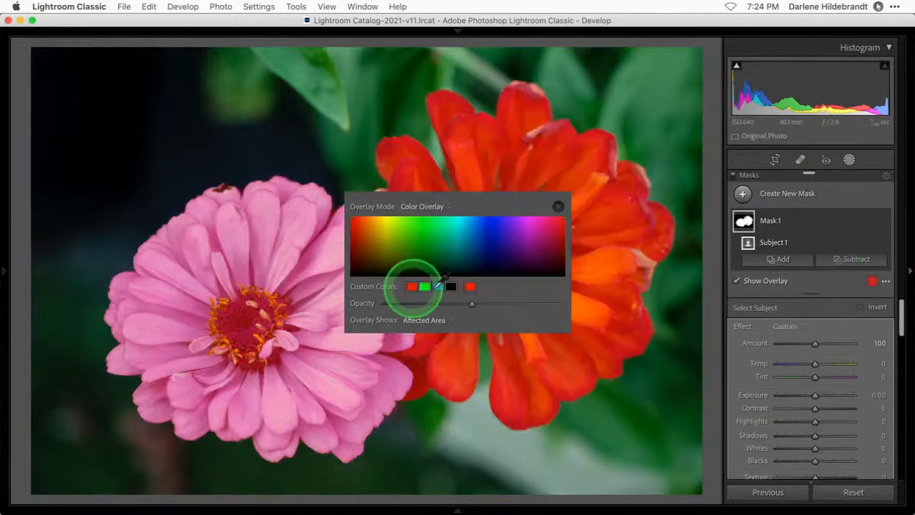
{"action": "left_click", "coordinate": [558, 206]}
{"action": "left_click", "coordinate": [777, 263]}
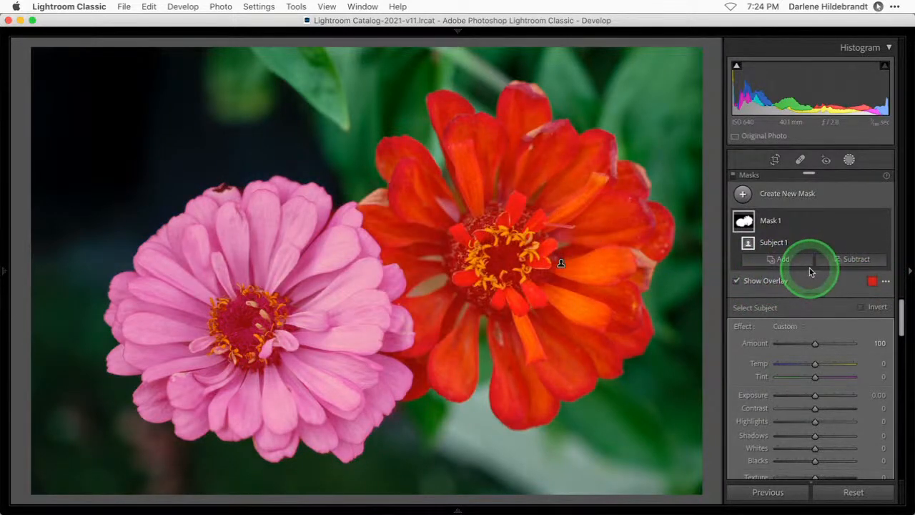
Set the subject mask's Exposure to -1.73
{"action": "left_click_drag", "start_coordinate": [815, 395], "coordinate": [887, 397]}
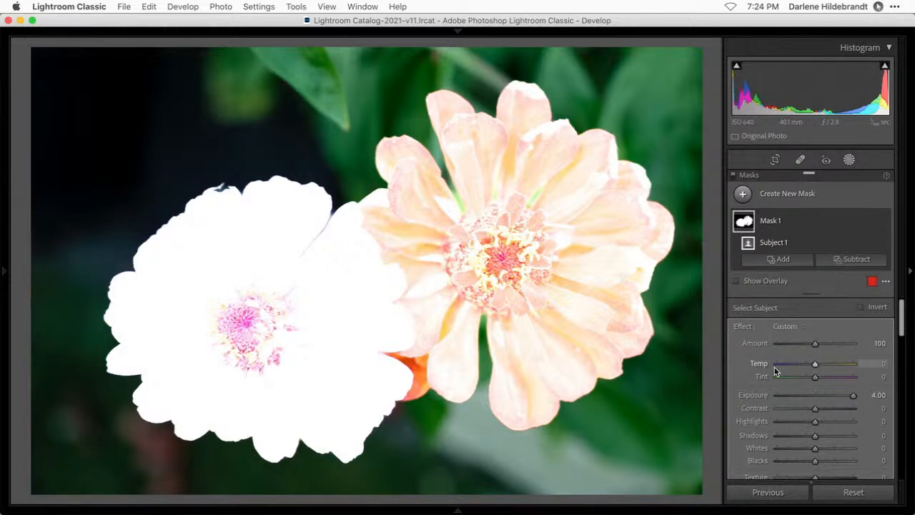
{"action": "left_click", "coordinate": [765, 223]}
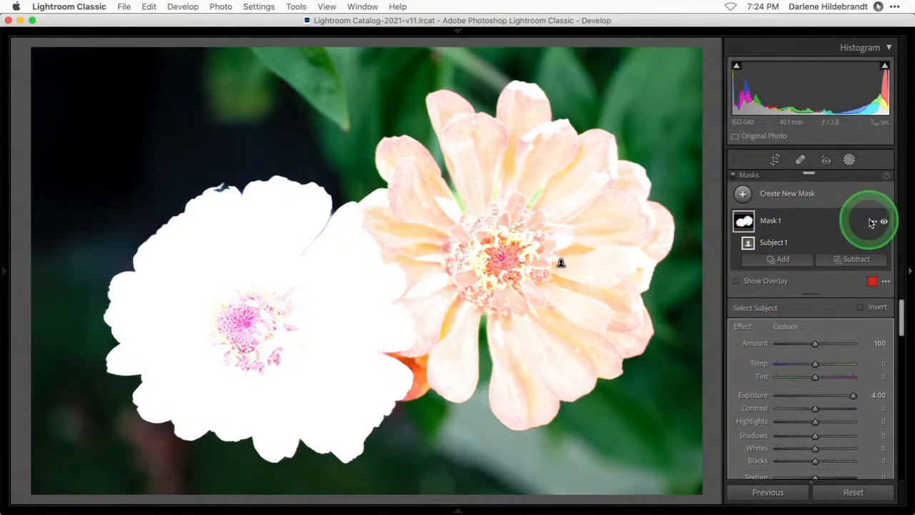
{"action": "left_click", "coordinate": [872, 223]}
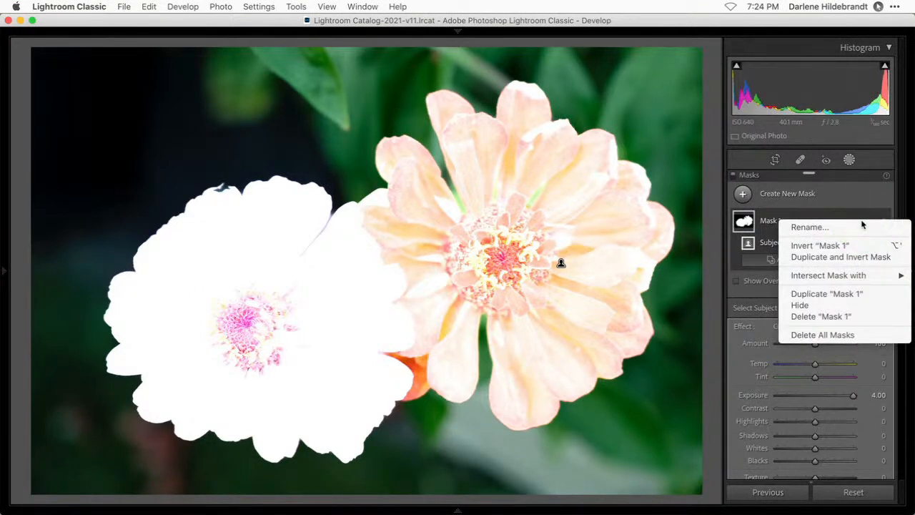
{"action": "left_click", "coordinate": [738, 273]}
{"action": "left_click_drag", "start_coordinate": [852, 394], "coordinate": [797, 400]}
{"action": "left_click_drag", "start_coordinate": [797, 398], "coordinate": [796, 399]}
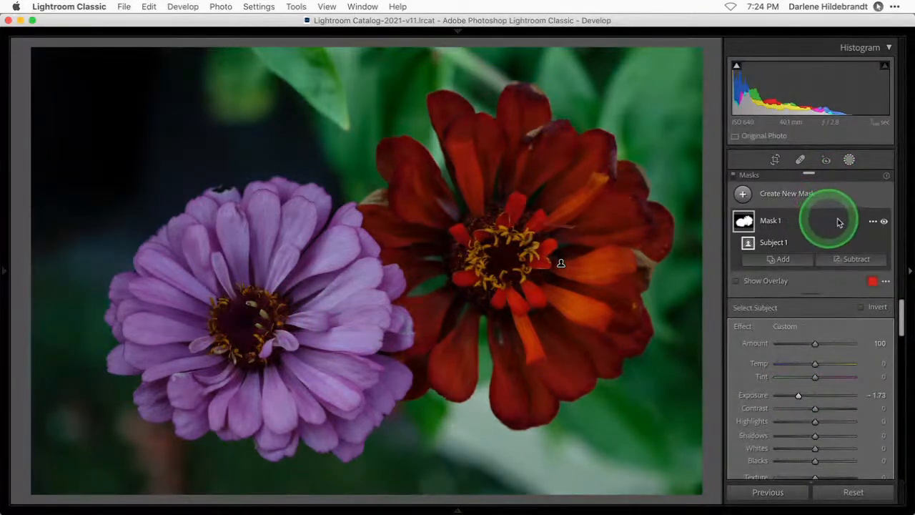
Try intersecting the subject mask with a Color Range sampled from the orange flower's petals
{"action": "left_click", "coordinate": [872, 221]}
{"action": "mouse_move", "coordinate": [856, 272]}
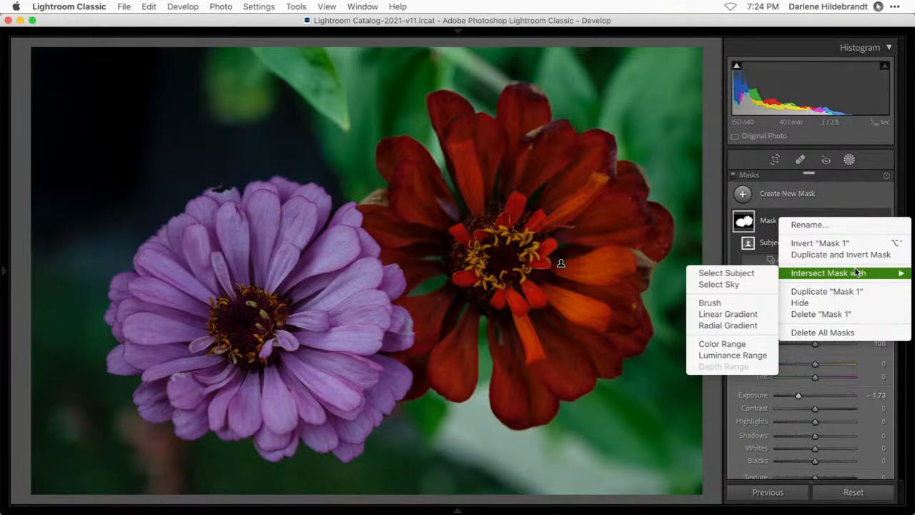
{"action": "left_click", "coordinate": [745, 326]}
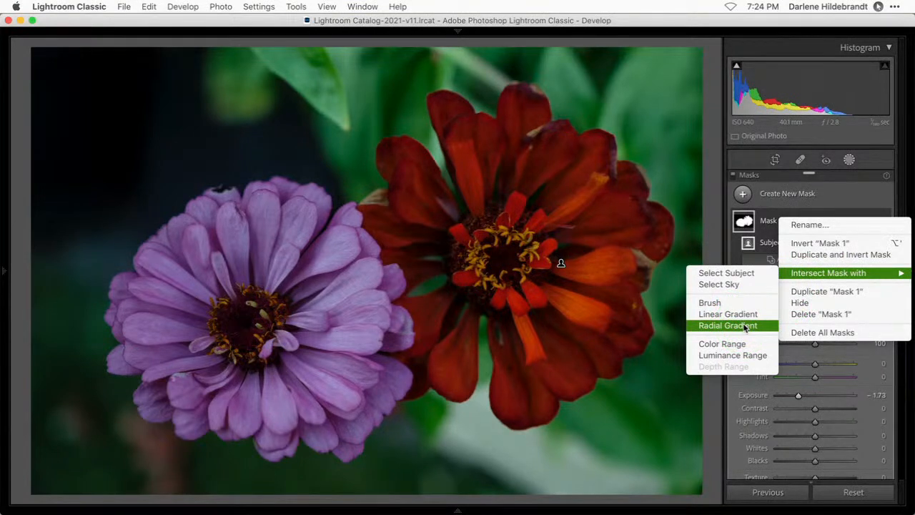
{"action": "left_click", "coordinate": [733, 346]}
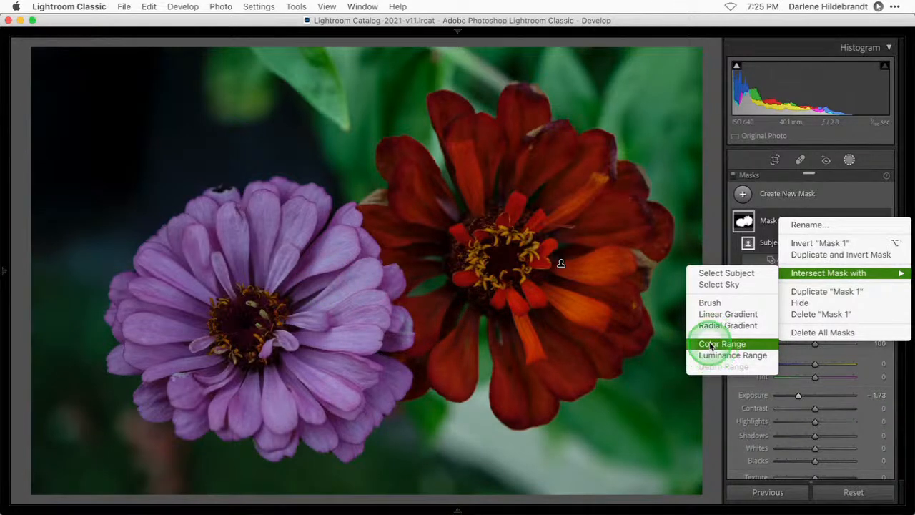
{"action": "left_click", "coordinate": [711, 346]}
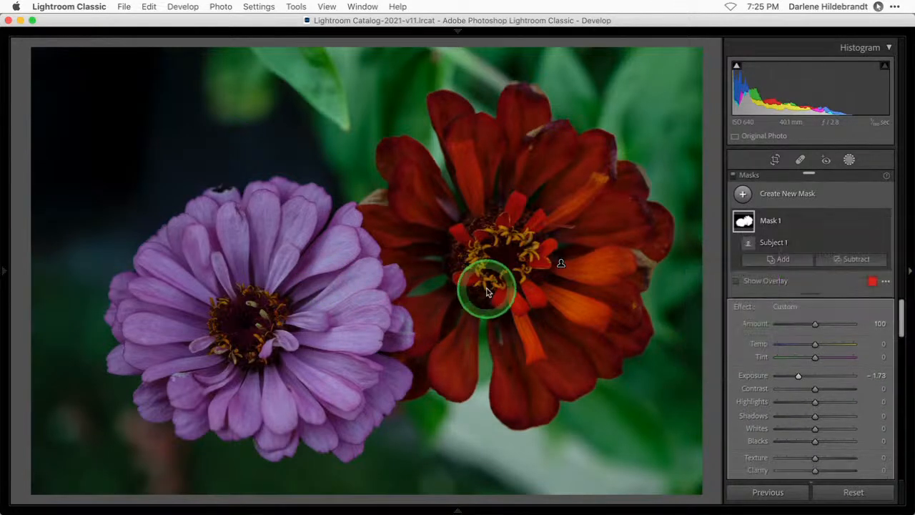
{"action": "left_click", "coordinate": [588, 267]}
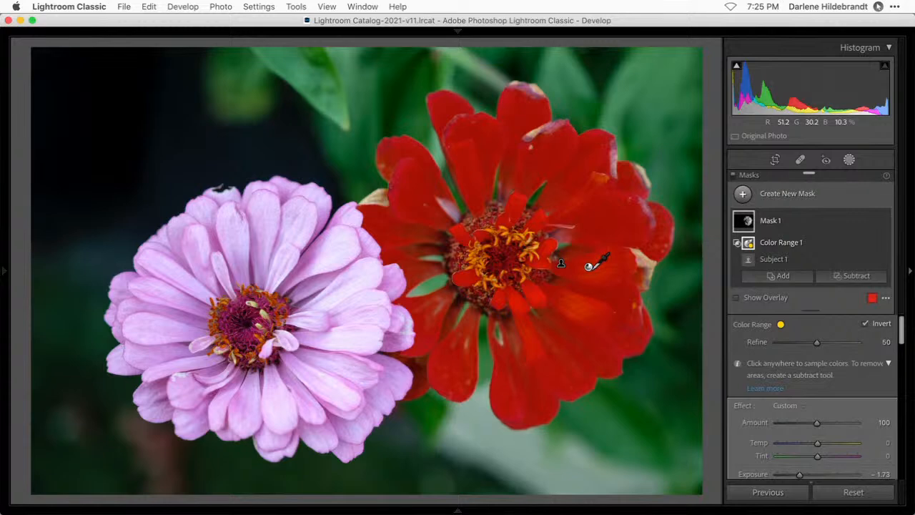
Try a Refine value of 84 for the Color Range and delete that component from the mask
{"action": "left_click_drag", "start_coordinate": [799, 348], "coordinate": [874, 343]}
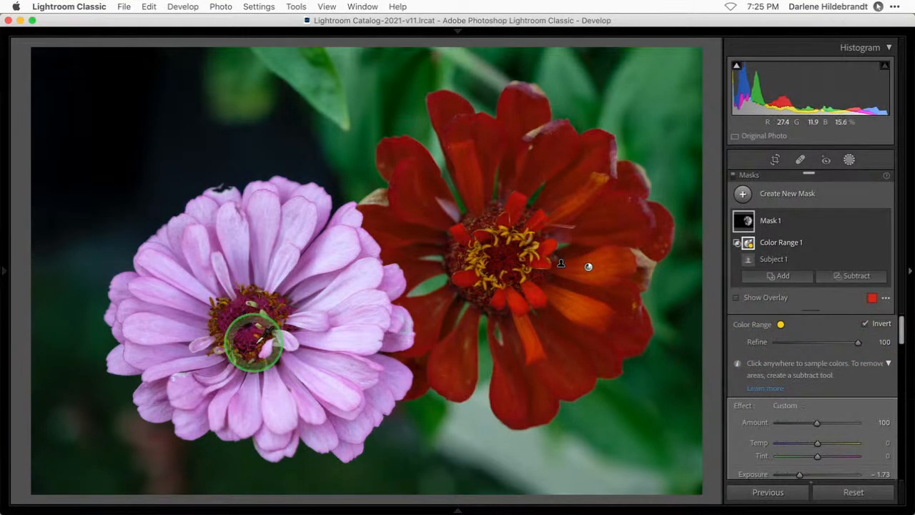
{"action": "mouse_move", "coordinate": [854, 342]}
{"action": "left_mouse_down"}
{"action": "mouse_move", "coordinate": [712, 343]}
{"action": "mouse_move", "coordinate": [858, 341]}
{"action": "mouse_move", "coordinate": [674, 333]}
{"action": "mouse_move", "coordinate": [877, 343]}
{"action": "mouse_move", "coordinate": [608, 343]}
{"action": "mouse_move", "coordinate": [844, 342]}
{"action": "left_mouse_up"}
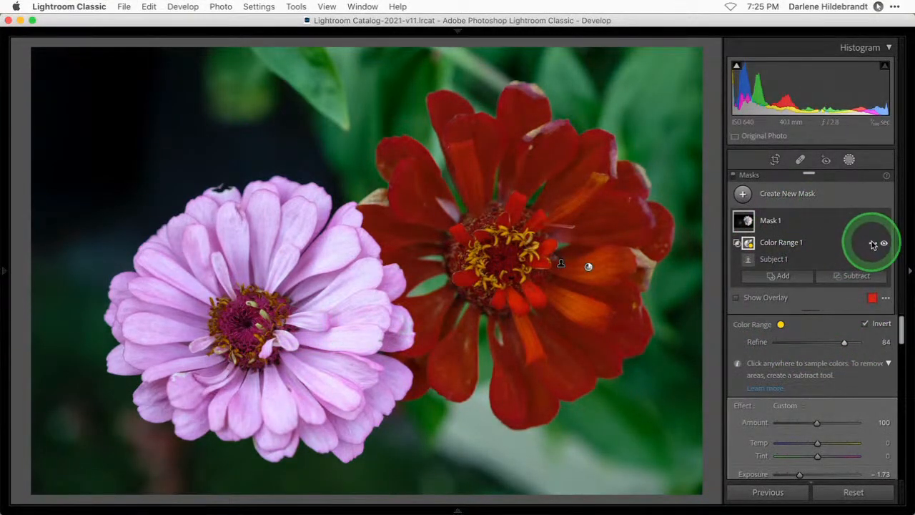
{"action": "left_click", "coordinate": [872, 244]}
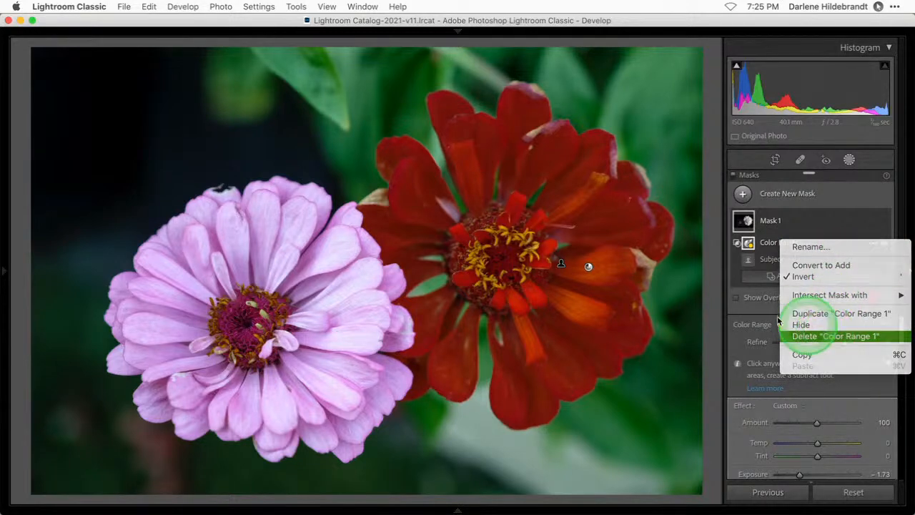
{"action": "left_click", "coordinate": [794, 335]}
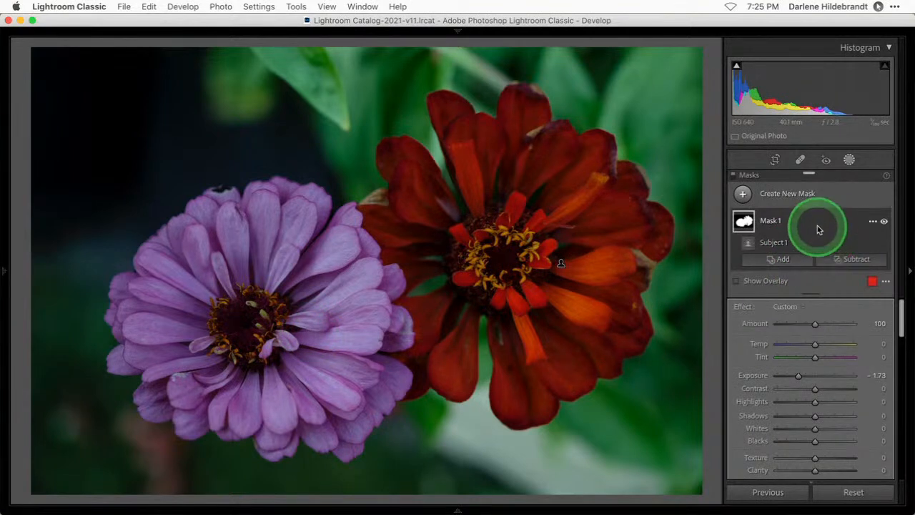
Intersect the subject mask with a circular Radial Gradient around the orange flower, using Feather 12
{"action": "left_click", "coordinate": [872, 220]}
{"action": "mouse_move", "coordinate": [831, 276]}
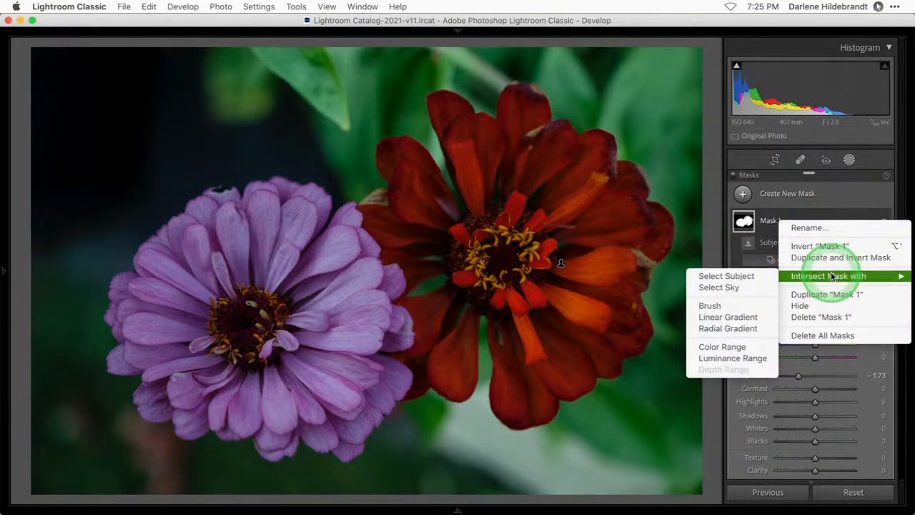
{"action": "left_click", "coordinate": [741, 327]}
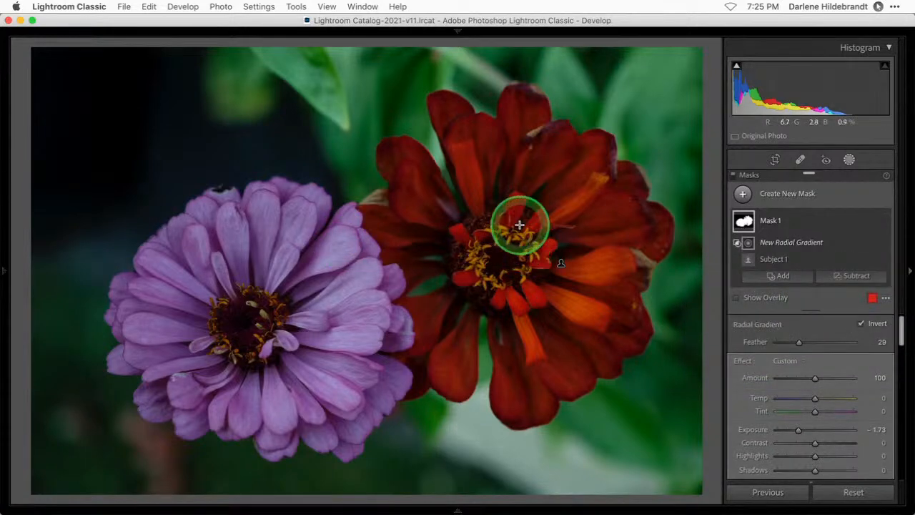
{"action": "left_click_drag", "start_coordinate": [515, 227], "coordinate": [679, 393]}
{"action": "left_click_drag", "start_coordinate": [531, 249], "coordinate": [530, 275]}
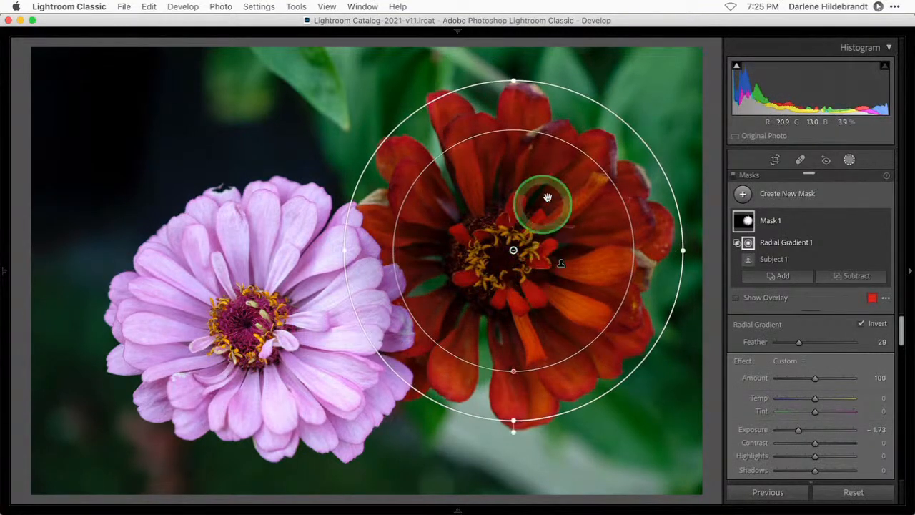
{"action": "left_click_drag", "start_coordinate": [799, 341], "coordinate": [784, 343]}
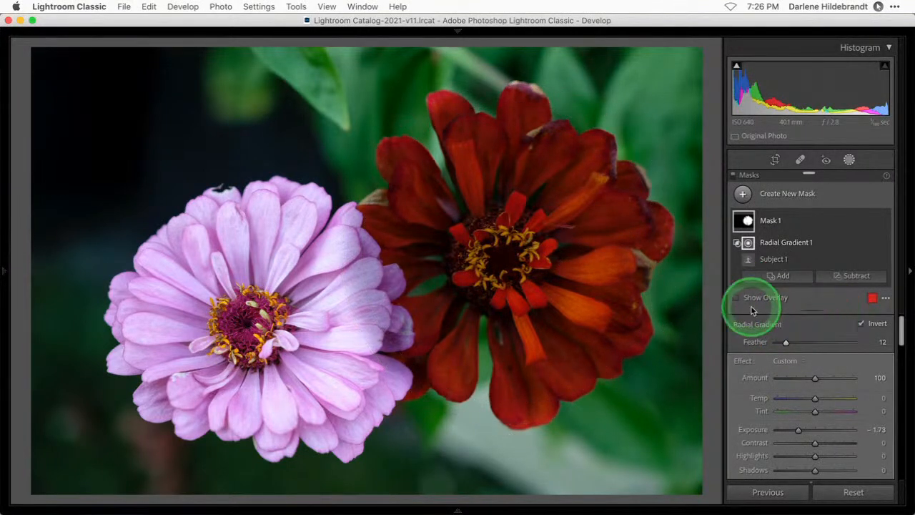
Switch the mask overlay mode to Image on White and show the overlay
{"action": "left_click", "coordinate": [880, 298]}
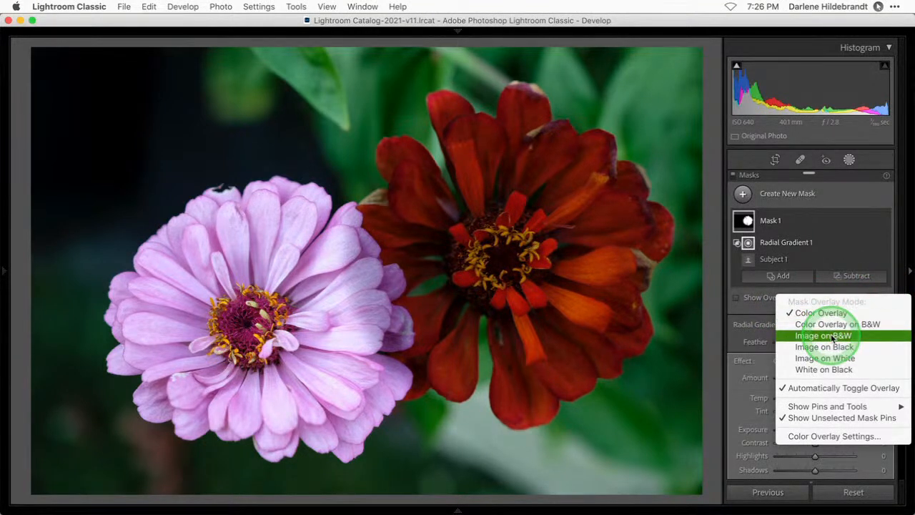
{"action": "left_click", "coordinate": [824, 335]}
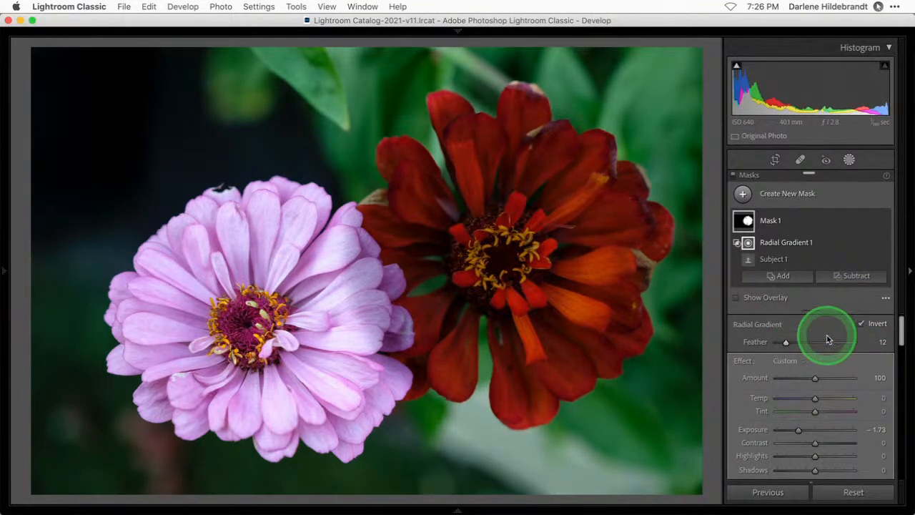
{"action": "left_click", "coordinate": [885, 299]}
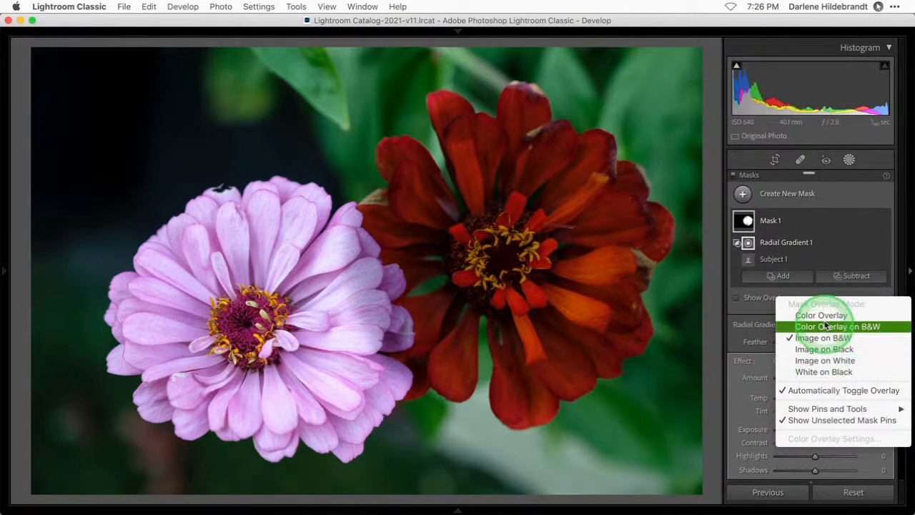
{"action": "left_click", "coordinate": [820, 315]}
{"action": "left_click", "coordinate": [880, 300]}
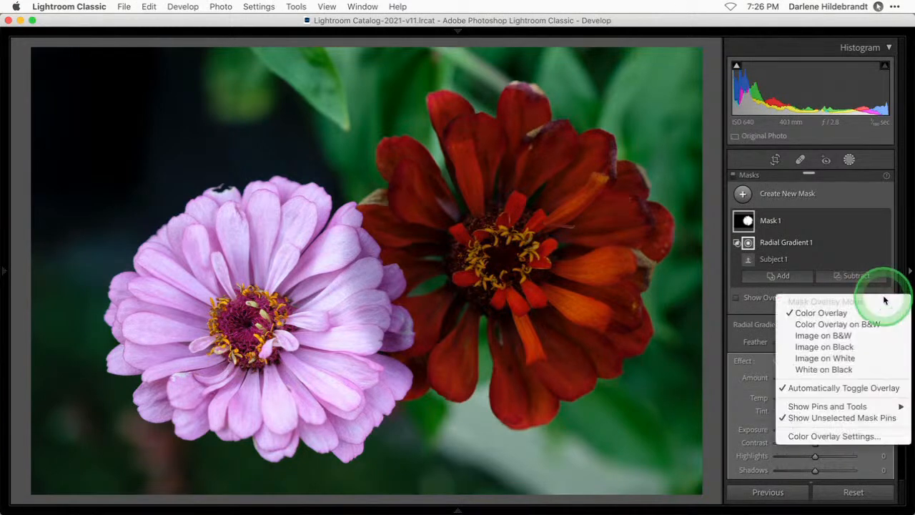
{"action": "left_click", "coordinate": [820, 358]}
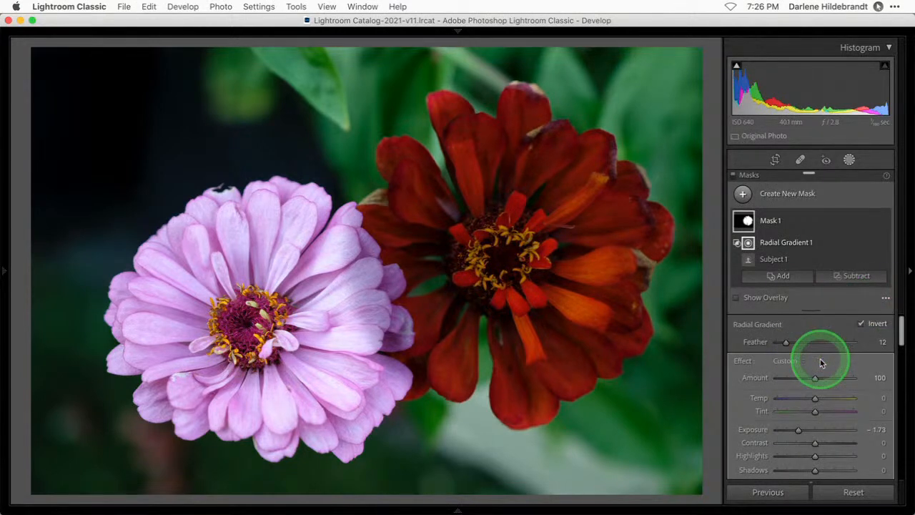
{"action": "left_click", "coordinate": [812, 351]}
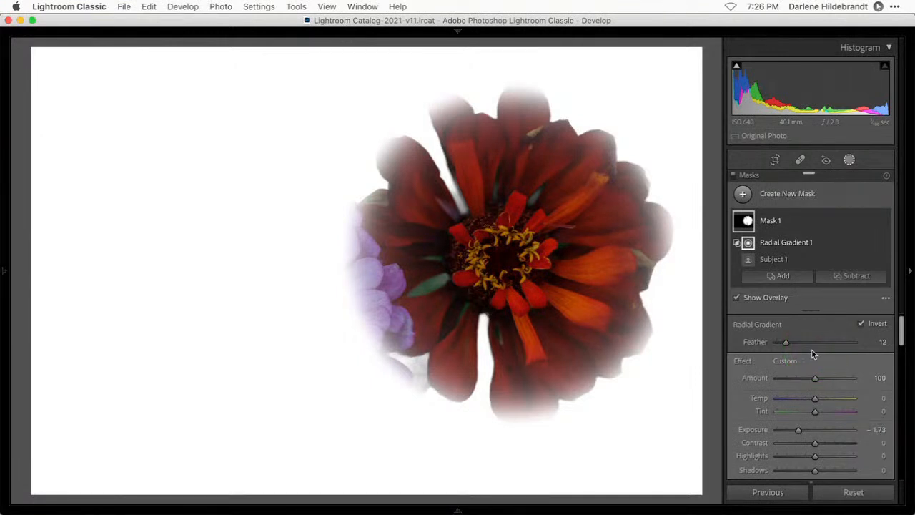
Set the radial gradient's Feather to 0 and stretch it vertically to enclose the whole orange flower
{"action": "mouse_move", "coordinate": [786, 342]}
{"action": "left_mouse_down"}
{"action": "mouse_move", "coordinate": [805, 344]}
{"action": "mouse_move", "coordinate": [773, 342]}
{"action": "left_mouse_up"}
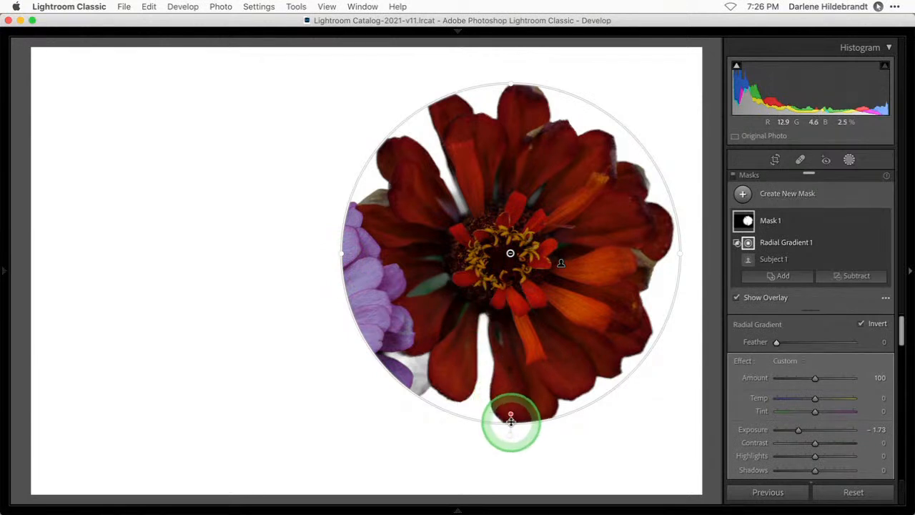
{"action": "left_click_drag", "start_coordinate": [510, 422], "coordinate": [510, 441]}
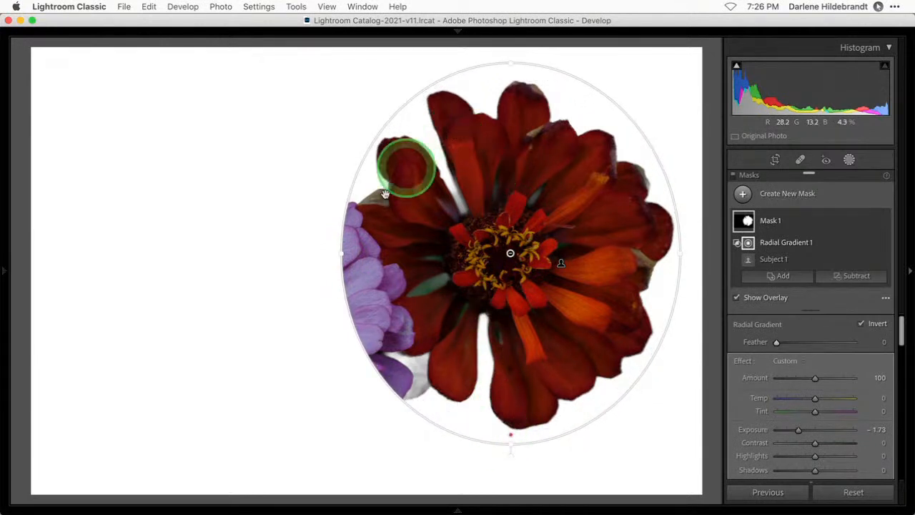
Collapse the component list of Mask 1 and hide the mask overlay
{"action": "left_click", "coordinate": [824, 225]}
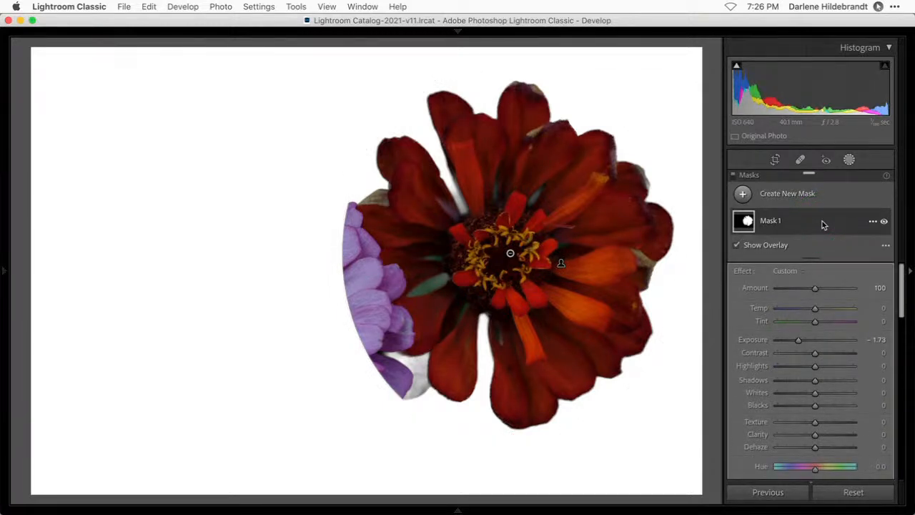
{"action": "left_click", "coordinate": [771, 225]}
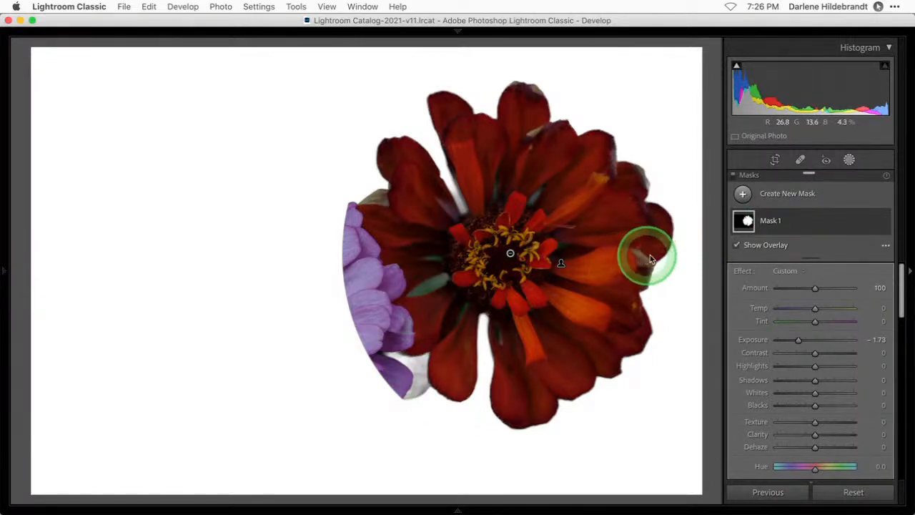
{"action": "left_click", "coordinate": [884, 247]}
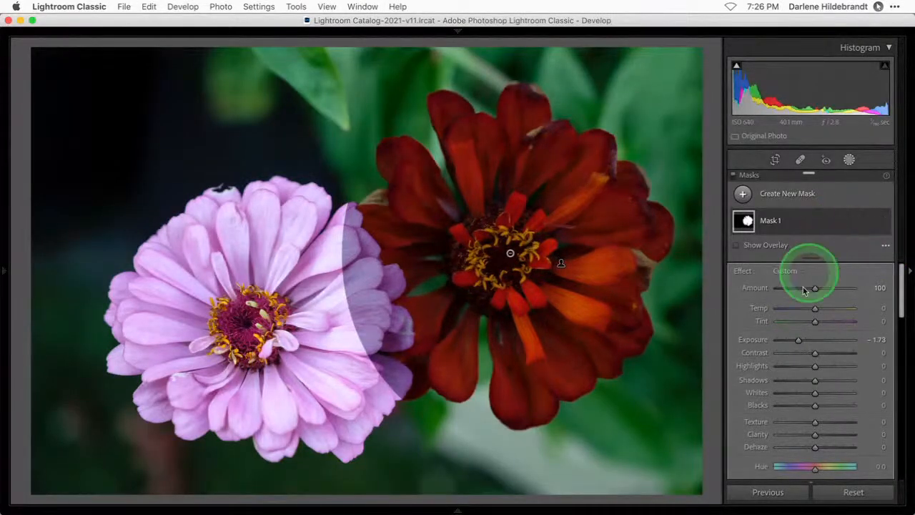
Lower the Exposure of Mask 1 to -4.00, and delete Mask 1
{"action": "left_click_drag", "start_coordinate": [791, 347], "coordinate": [692, 355]}
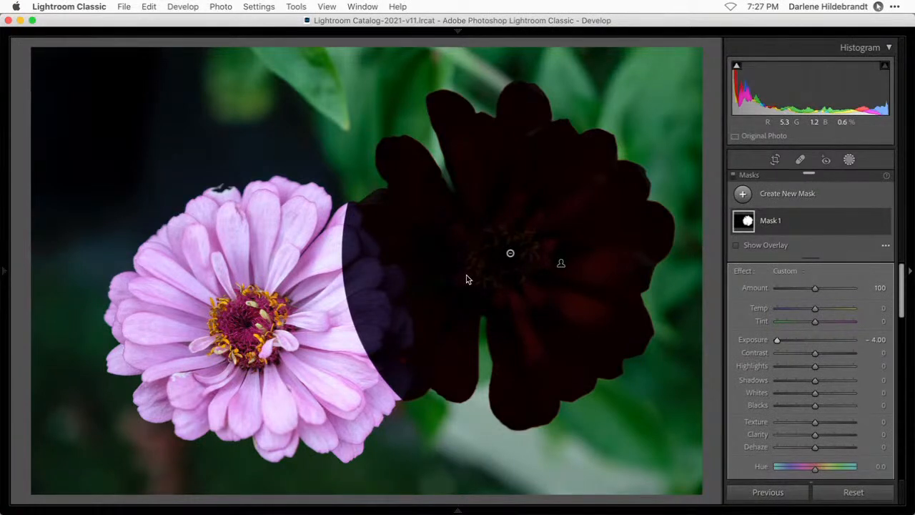
{"action": "left_click", "coordinate": [500, 282]}
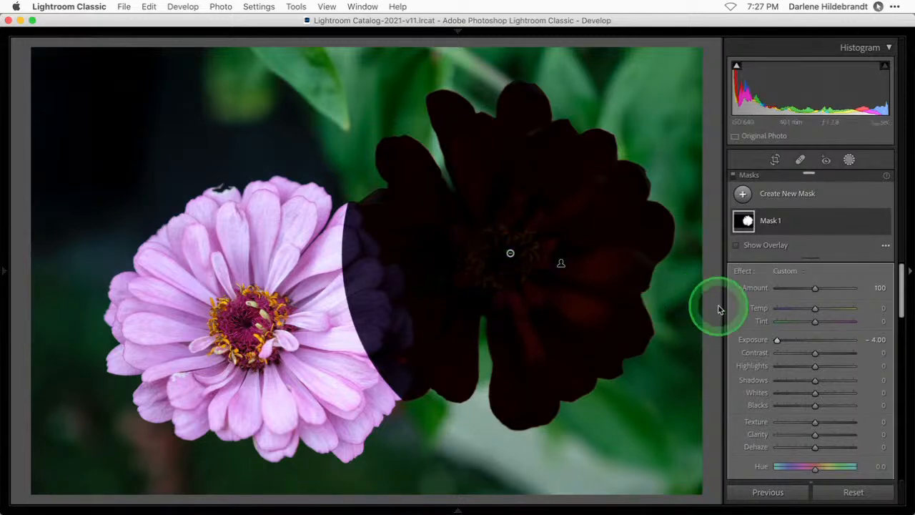
{"action": "left_click", "coordinate": [872, 224]}
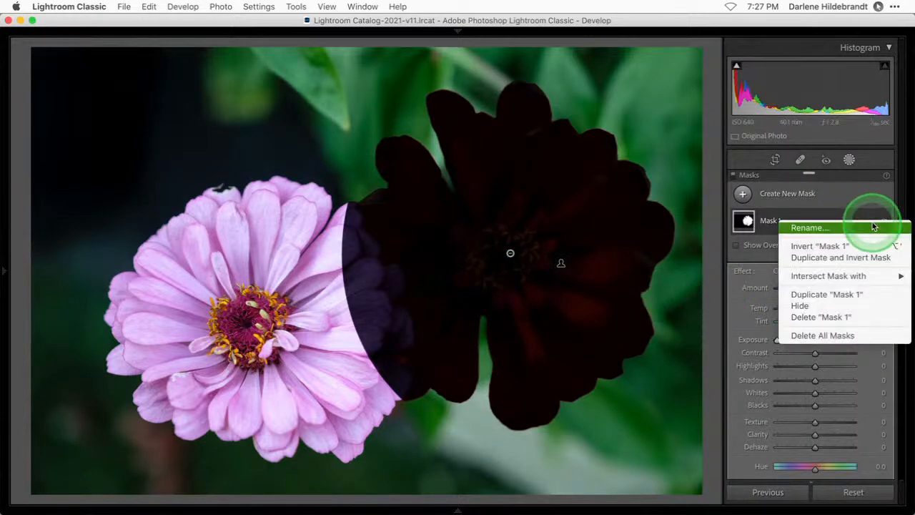
{"action": "left_click", "coordinate": [801, 316]}
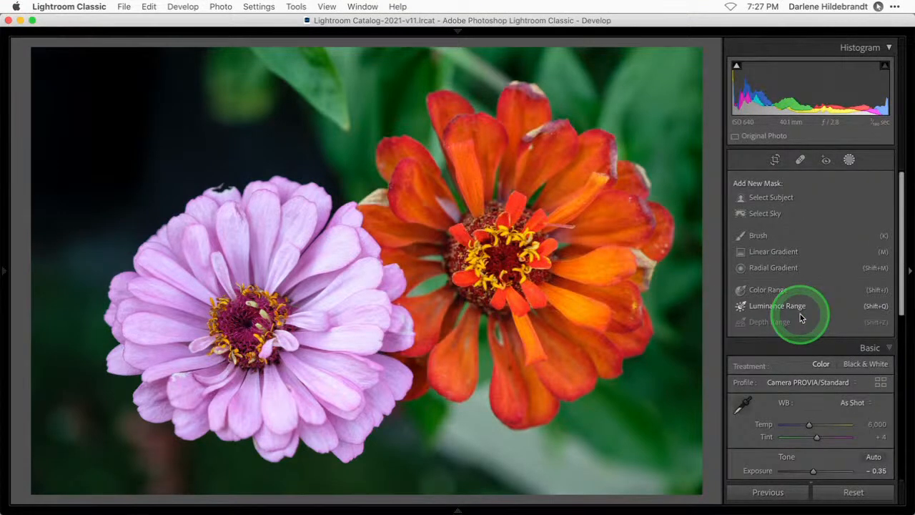
Create a Select Subject mask covering both flowers and switch the mask overlay mode to Color Overlay, leaving the overlay hidden
{"action": "left_click", "coordinate": [775, 200]}
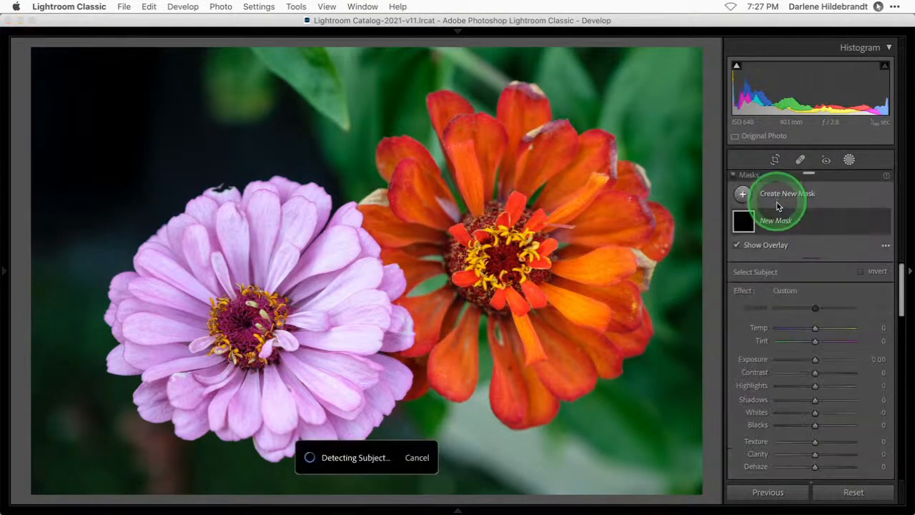
{"action": "scroll", "coordinate": [802, 366], "scroll_direction": "down", "scroll_amount": 3}
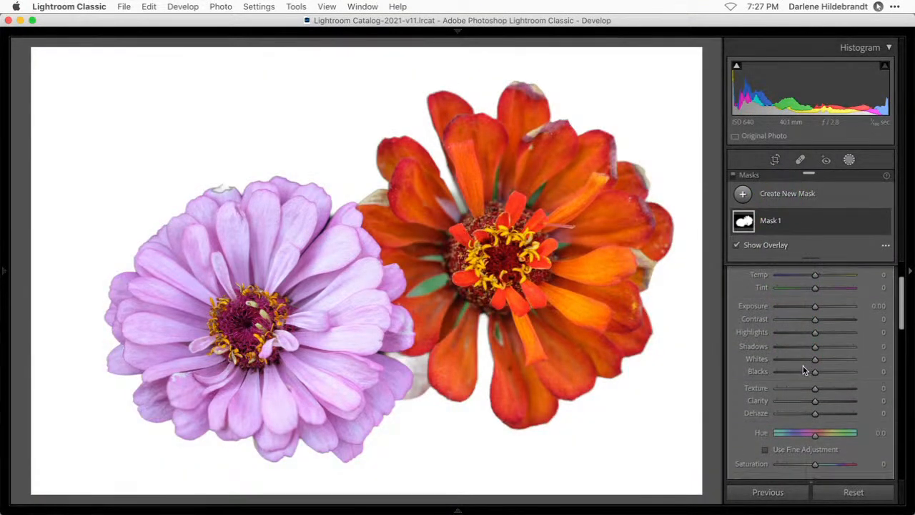
{"action": "left_click", "coordinate": [886, 249]}
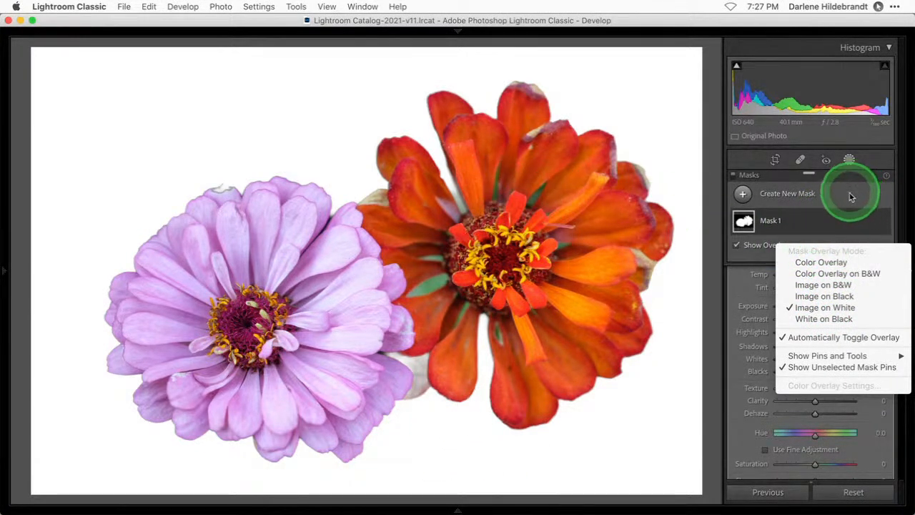
{"action": "left_click", "coordinate": [825, 261]}
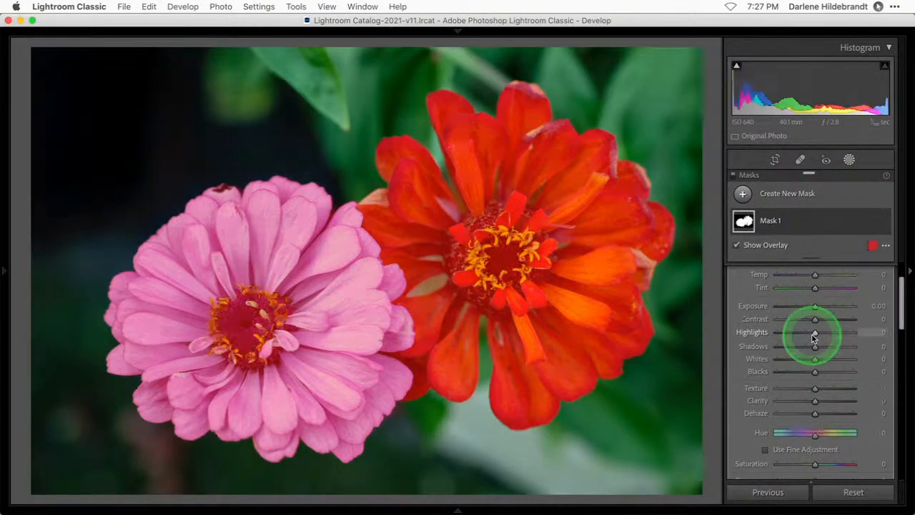
{"action": "key", "text": "o"}
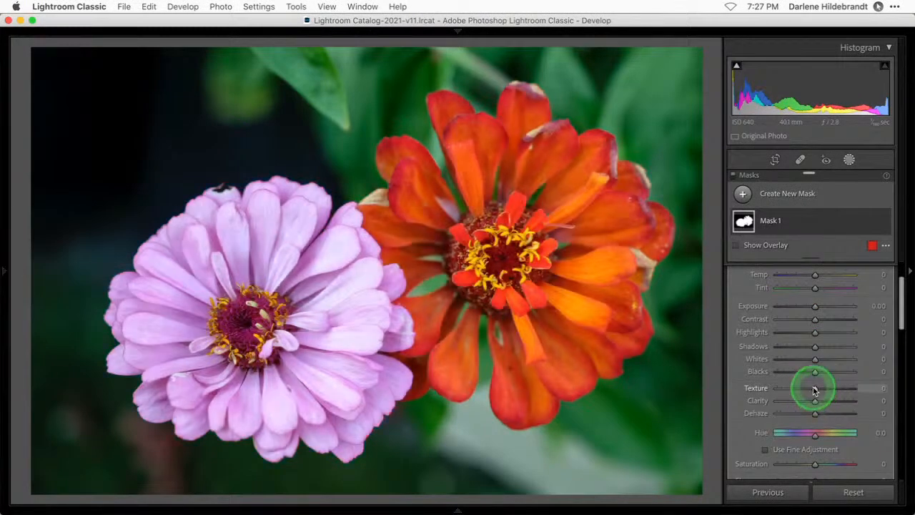
Set the subject mask's Texture to 40 and Clarity to 21, and rename the mask "flowers"
{"action": "mouse_move", "coordinate": [829, 388]}
{"action": "left_mouse_down"}
{"action": "mouse_move", "coordinate": [803, 402]}
{"action": "mouse_move", "coordinate": [822, 401]}
{"action": "left_mouse_up"}
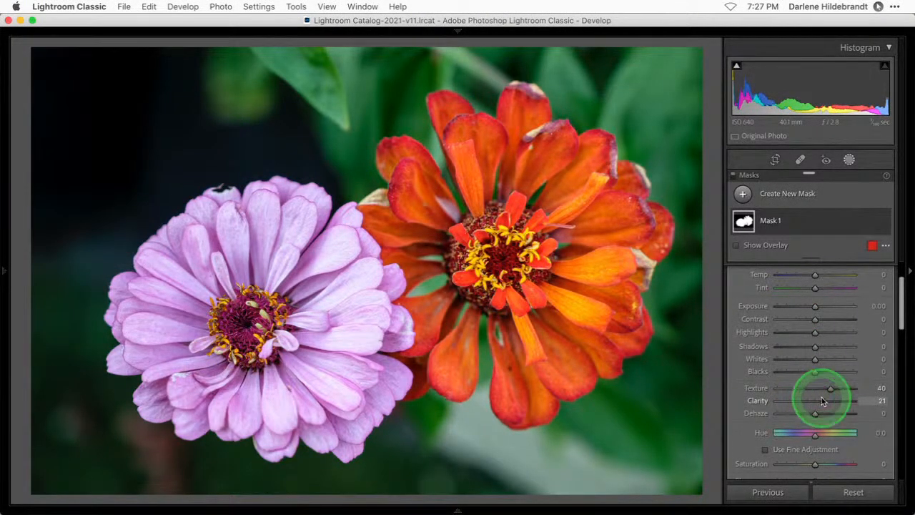
{"action": "left_click", "coordinate": [873, 221]}
{"action": "left_click", "coordinate": [809, 223]}
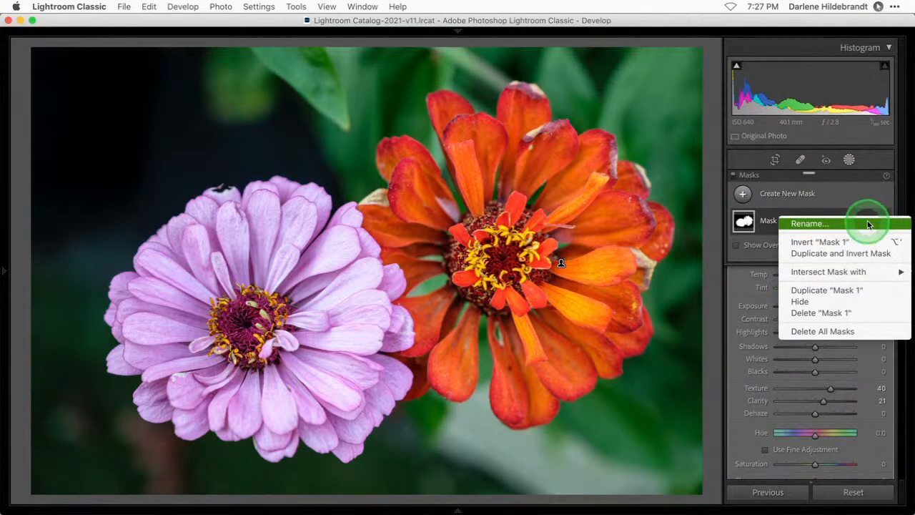
{"action": "type", "text": "floren"}
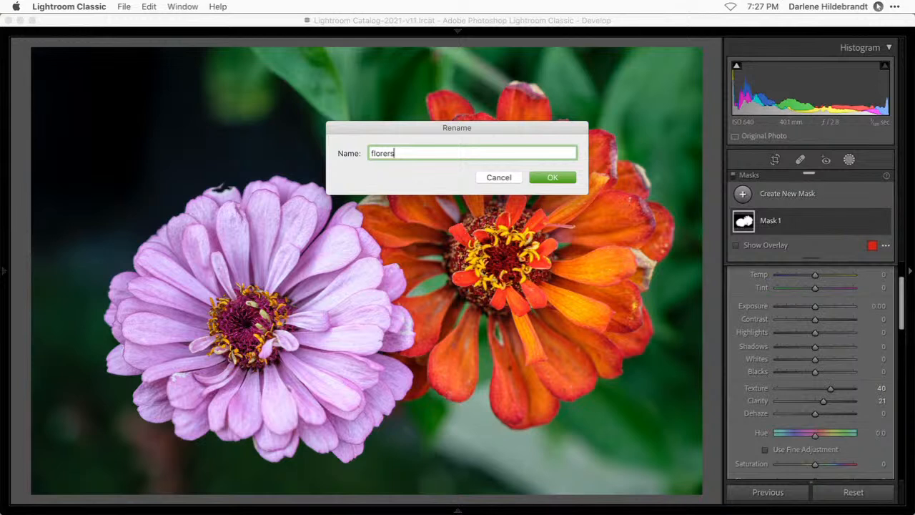
{"action": "key", "text": "Return"}
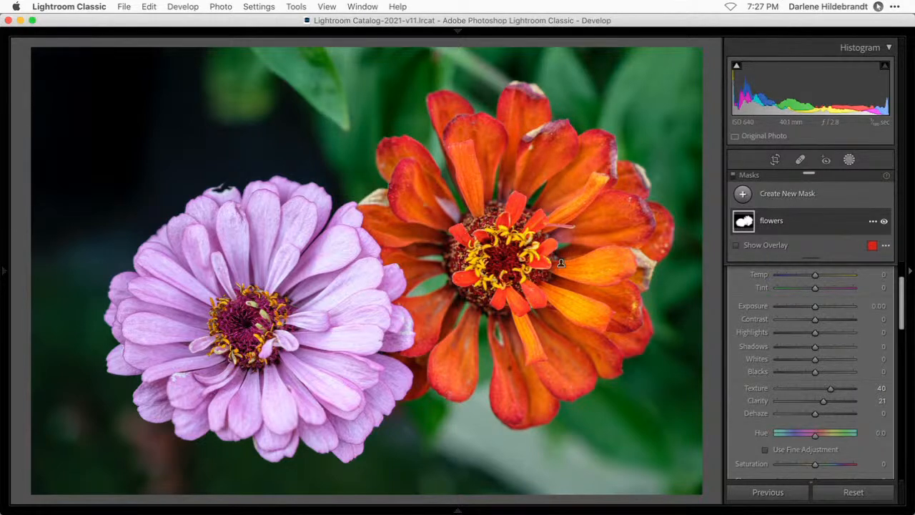
Duplicate and invert the flowers mask, and set the copy to Texture -45, Clarity -25, Highlights -86, Contrast -45 and Exposure -0.46
{"action": "left_click", "coordinate": [872, 220]}
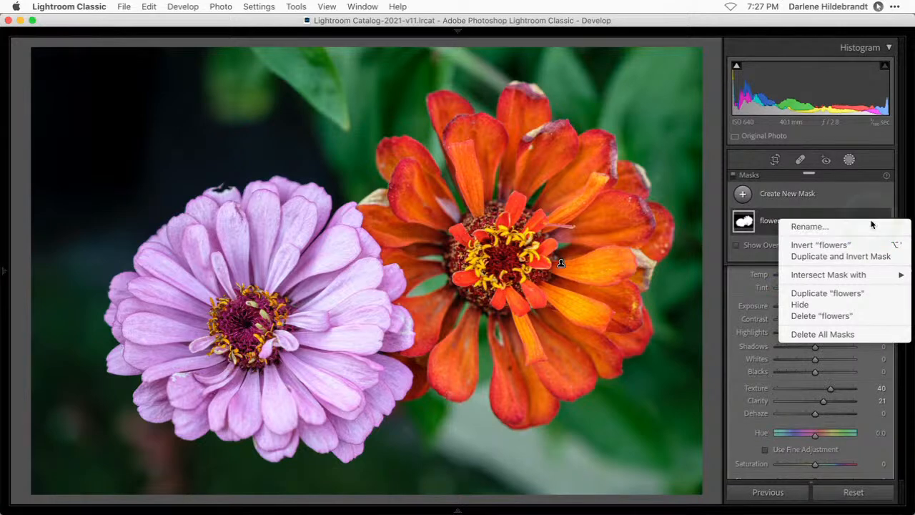
{"action": "left_click", "coordinate": [820, 257]}
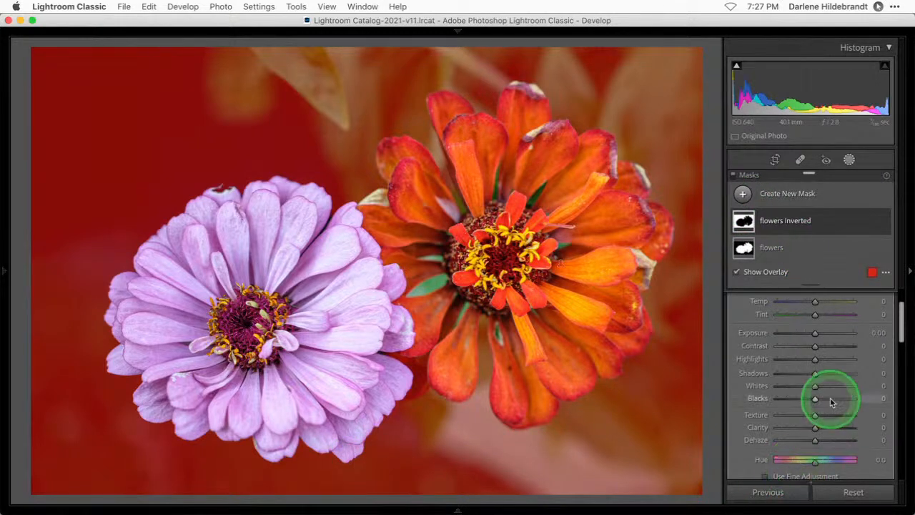
{"action": "mouse_move", "coordinate": [812, 415]}
{"action": "left_mouse_down"}
{"action": "mouse_move", "coordinate": [796, 416]}
{"action": "mouse_move", "coordinate": [806, 429]}
{"action": "left_mouse_up"}
{"action": "left_click_drag", "start_coordinate": [788, 359], "coordinate": [812, 336]}
Set the inverted mask's Sharpness to -43, Saturation to -28 and Temp to 43
{"action": "scroll", "coordinate": [813, 328], "scroll_direction": "down", "scroll_amount": 3}
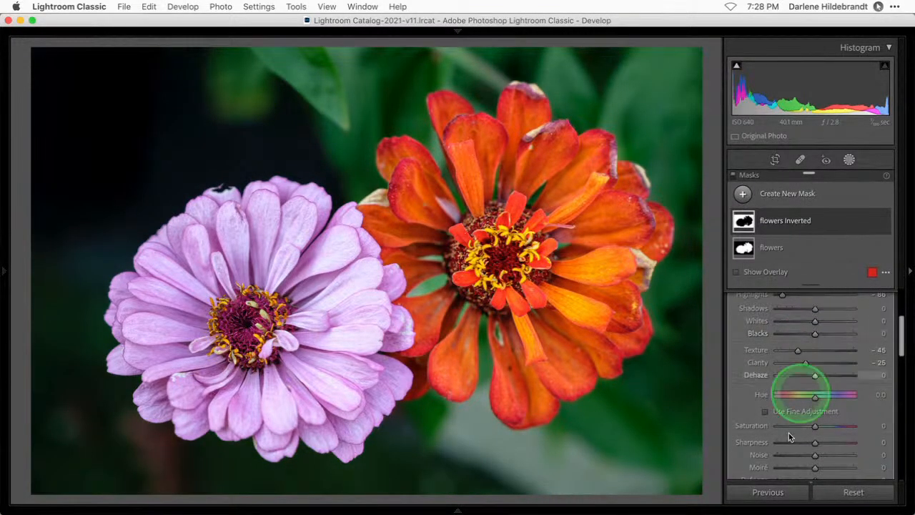
{"action": "left_click", "coordinate": [789, 443]}
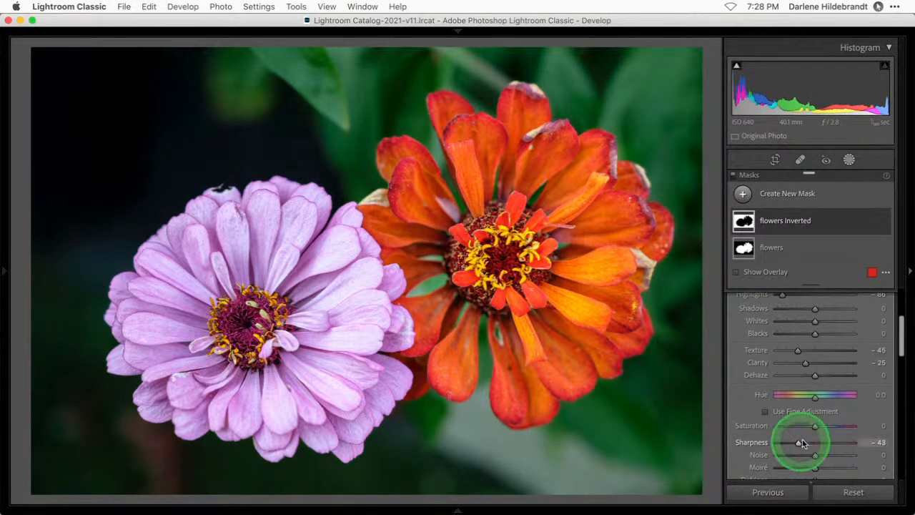
{"action": "left_click", "coordinate": [803, 426]}
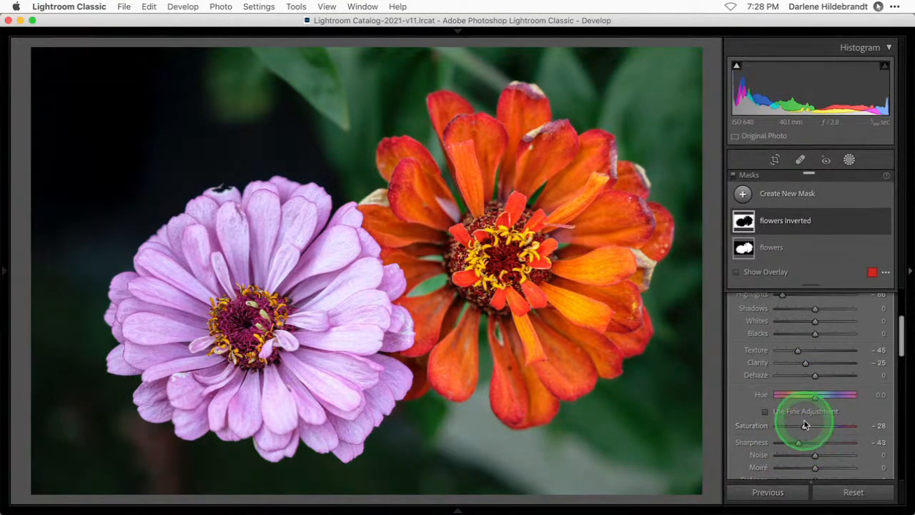
{"action": "scroll", "coordinate": [803, 425], "scroll_direction": "up", "scroll_amount": 4}
{"action": "scroll", "coordinate": [804, 421], "scroll_direction": "up", "scroll_amount": 2}
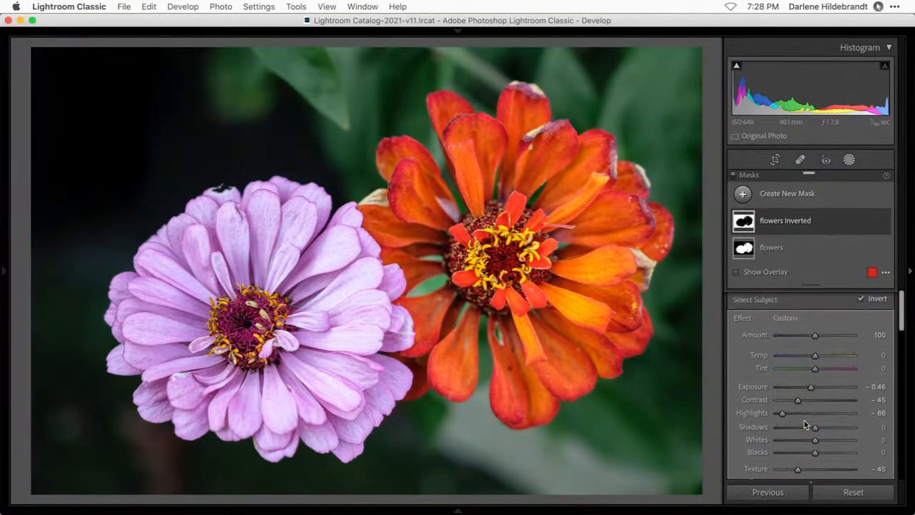
{"action": "mouse_move", "coordinate": [814, 354]}
{"action": "left_mouse_down"}
{"action": "mouse_move", "coordinate": [802, 353]}
{"action": "mouse_move", "coordinate": [849, 357]}
{"action": "mouse_move", "coordinate": [819, 355]}
{"action": "mouse_move", "coordinate": [831, 355]}
{"action": "left_mouse_up"}
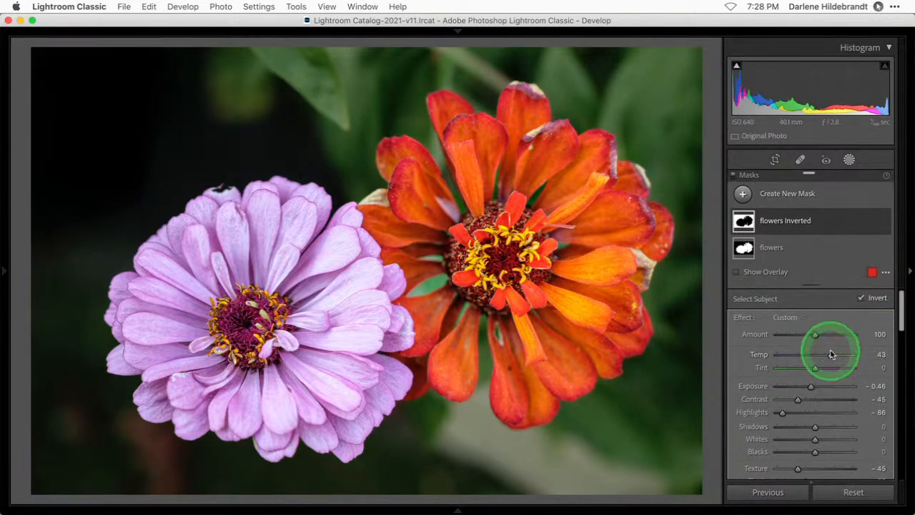
Rename the flowers Inverted mask "background"
{"action": "left_click", "coordinate": [873, 224]}
{"action": "left_click", "coordinate": [852, 222]}
{"action": "type", "text": "bac"}
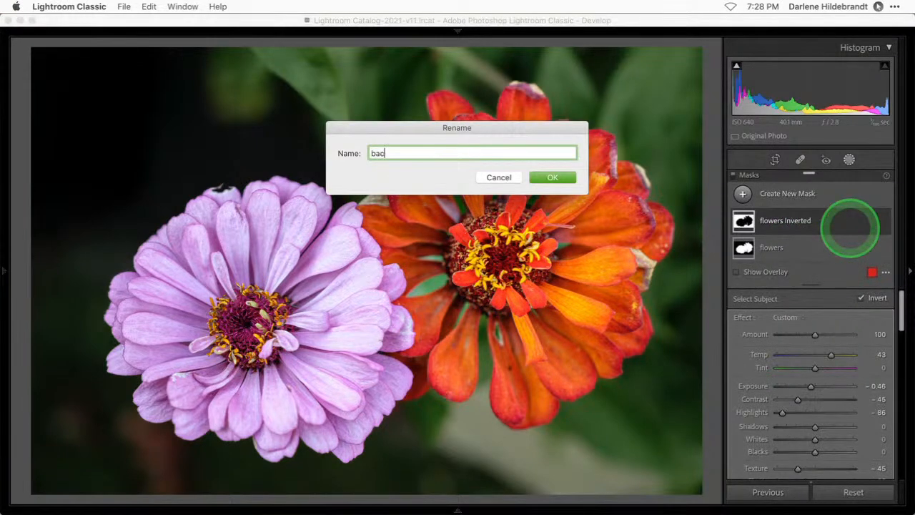
{"action": "type", "text": "kground"}
{"action": "key", "text": "Return"}
Toggle the background mask and the flowers mask off and on to compare their effects on the photo
{"action": "left_click", "coordinate": [885, 222]}
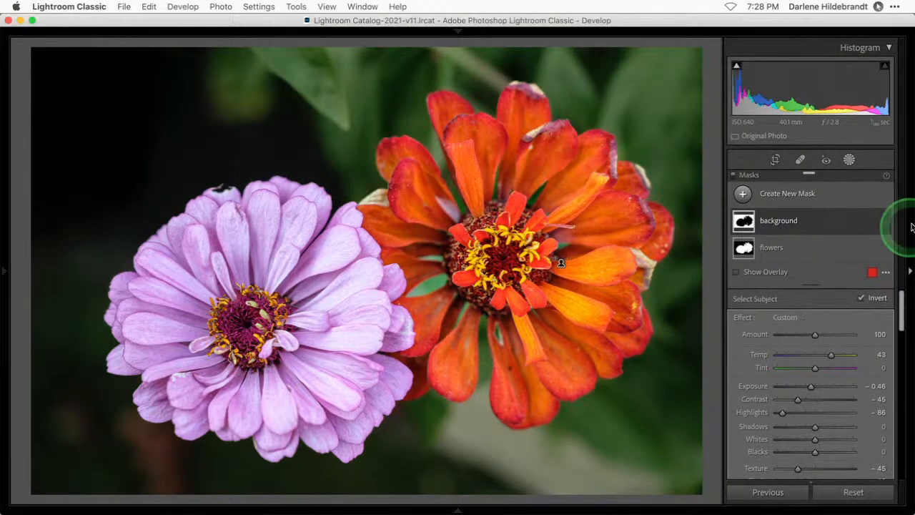
{"action": "left_click", "coordinate": [885, 222]}
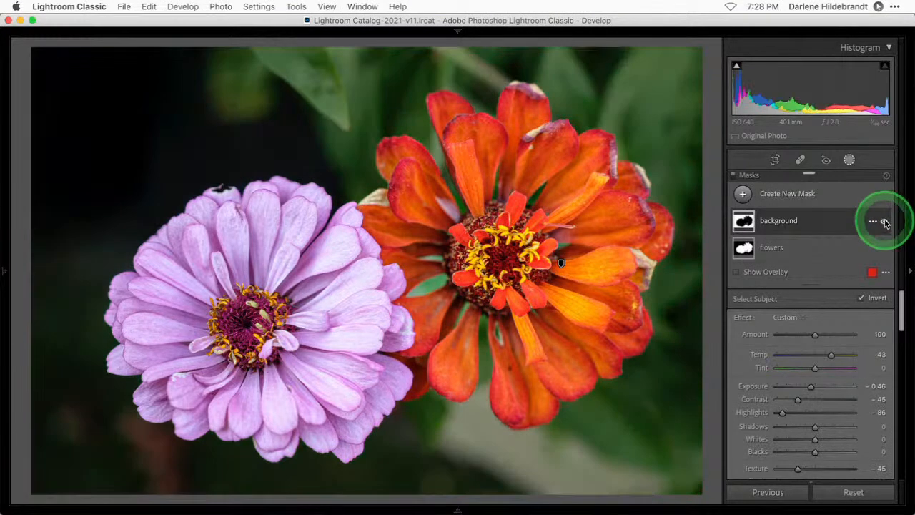
{"action": "left_click", "coordinate": [884, 222]}
{"action": "left_click", "coordinate": [884, 222]}
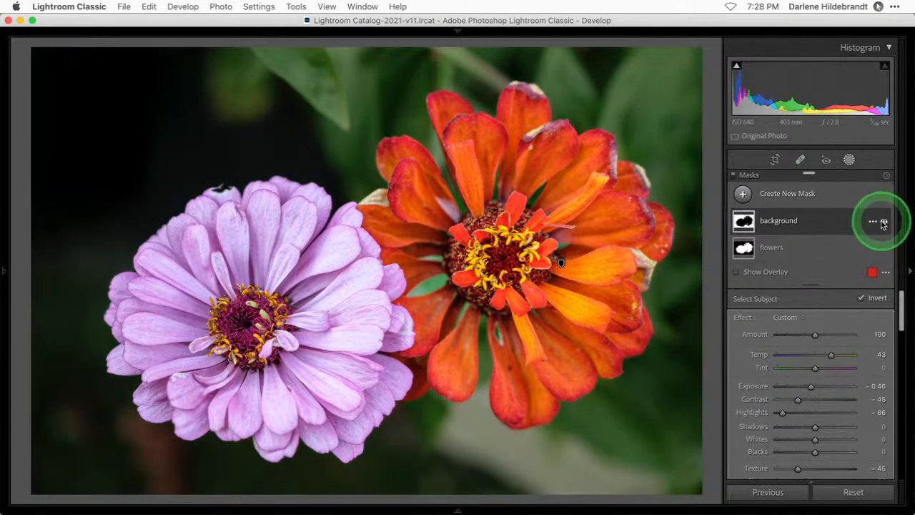
{"action": "left_click", "coordinate": [885, 247]}
{"action": "left_click", "coordinate": [886, 248]}
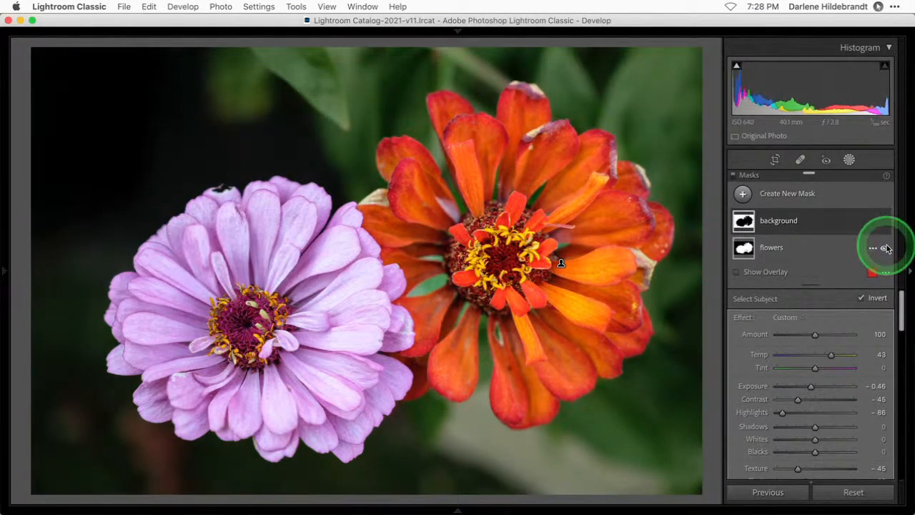
{"action": "left_click", "coordinate": [886, 248]}
{"action": "left_click", "coordinate": [886, 248]}
Reopen the masking tools and create another Select Subject mask of both flowers
{"action": "left_click", "coordinate": [849, 159]}
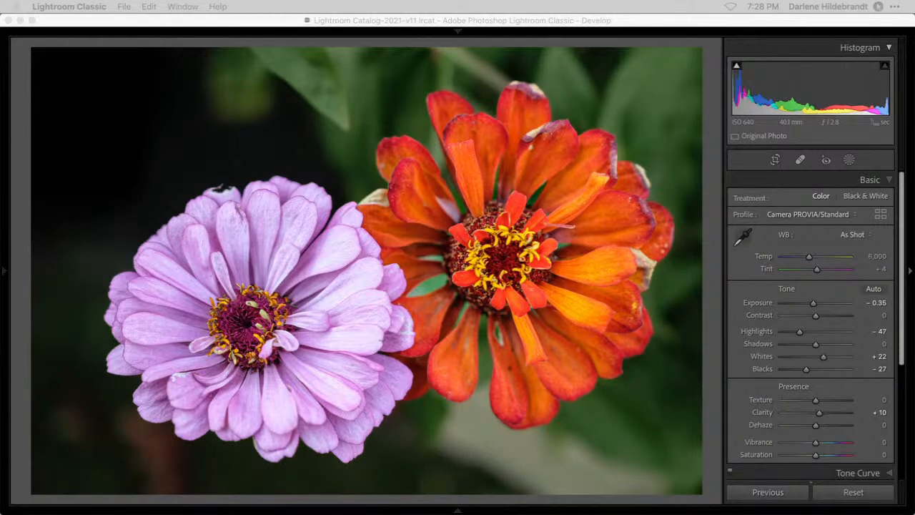
{"action": "left_click", "coordinate": [848, 160]}
{"action": "left_click", "coordinate": [743, 193]}
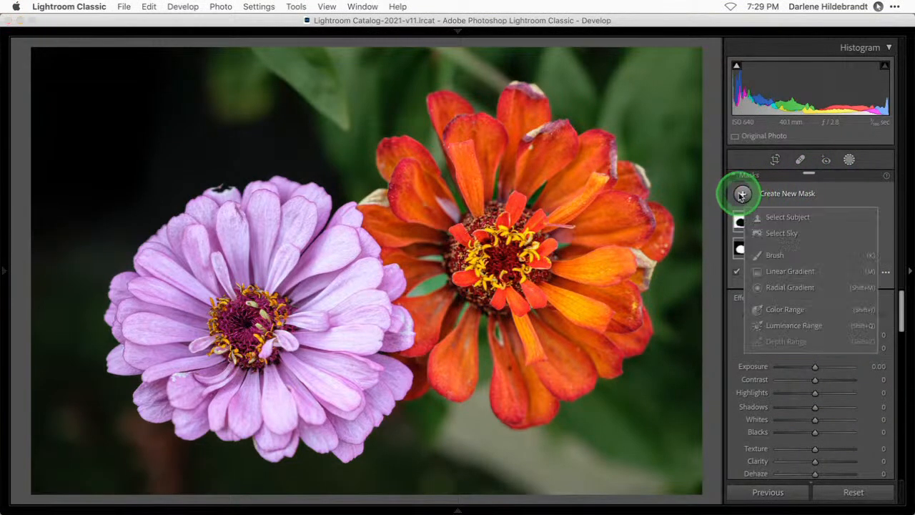
{"action": "left_click", "coordinate": [773, 217]}
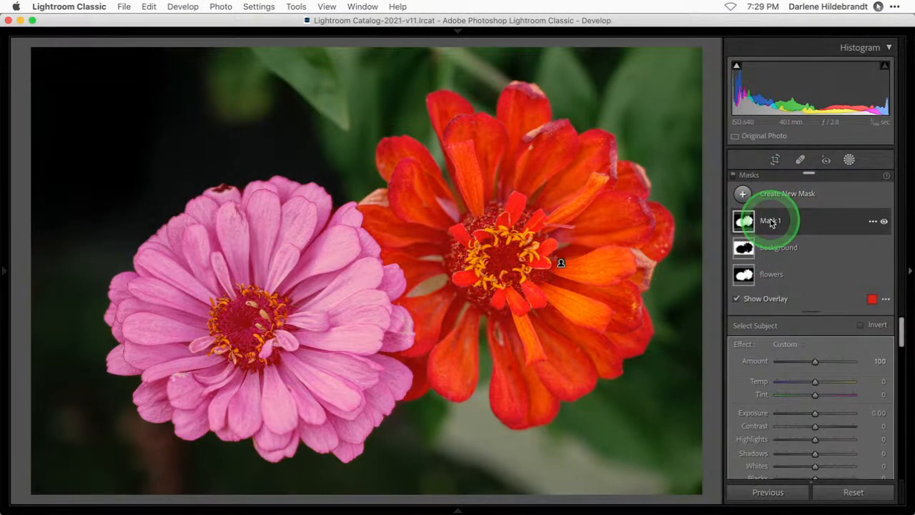
Intersect the new subject mask with a large Radial Gradient around the orange flower, using Feather 0
{"action": "left_click", "coordinate": [871, 220]}
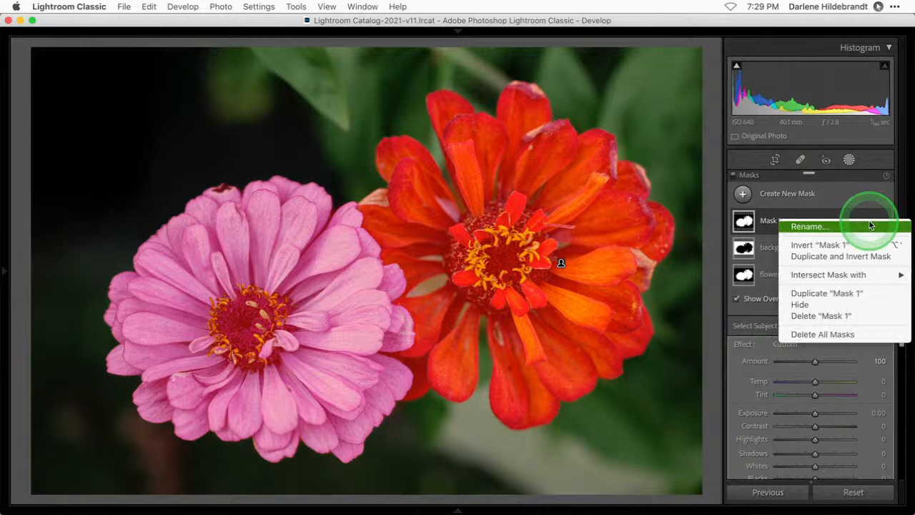
{"action": "mouse_move", "coordinate": [824, 276]}
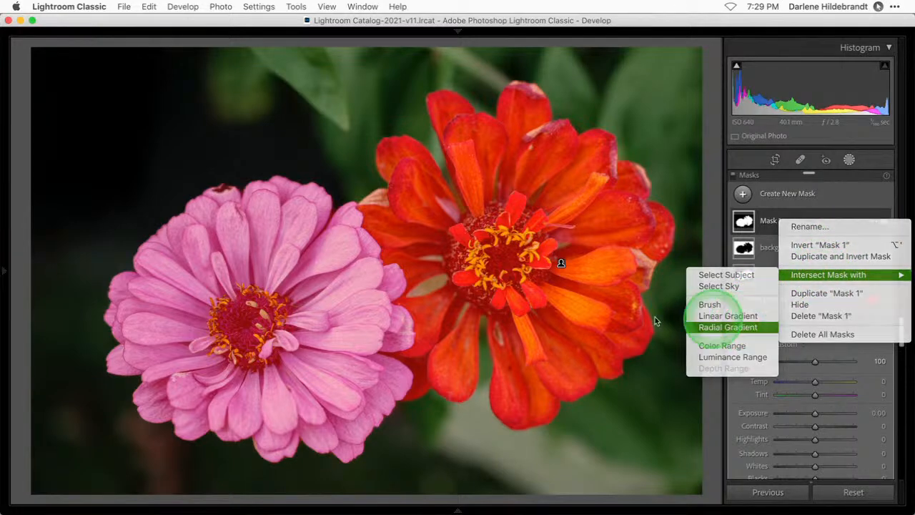
{"action": "left_click", "coordinate": [728, 327]}
{"action": "left_click_drag", "start_coordinate": [504, 230], "coordinate": [698, 445]}
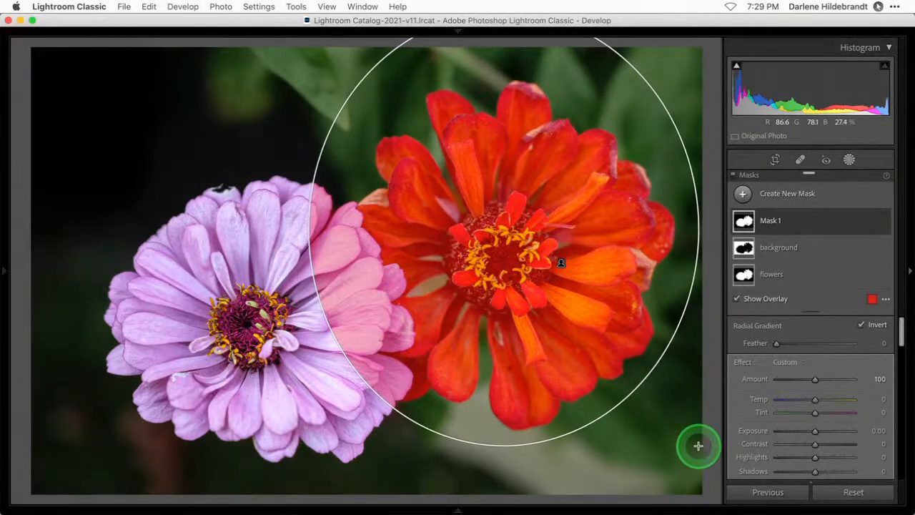
Narrow the radial gradient into an upright ellipse and shift it away from the pink flower, keeping the orange flower enclosed
{"action": "left_click_drag", "start_coordinate": [606, 231], "coordinate": [628, 249]}
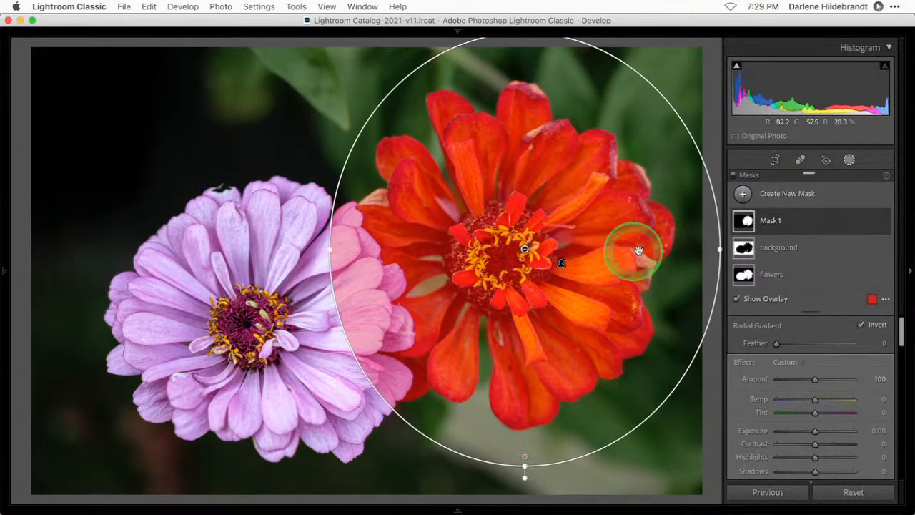
{"action": "mouse_move", "coordinate": [719, 250]}
{"action": "left_mouse_down"}
{"action": "mouse_move", "coordinate": [693, 249]}
{"action": "mouse_move", "coordinate": [703, 250]}
{"action": "left_mouse_up"}
{"action": "left_click_drag", "start_coordinate": [593, 167], "coordinate": [599, 176]}
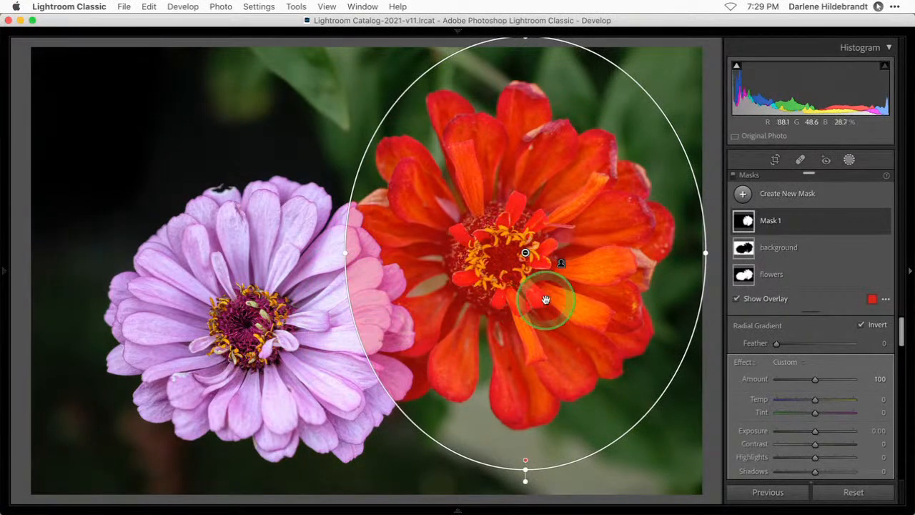
Subtract a Color Range sampled on the pink flower's petals from the orange flower's mask
{"action": "left_click", "coordinate": [829, 223]}
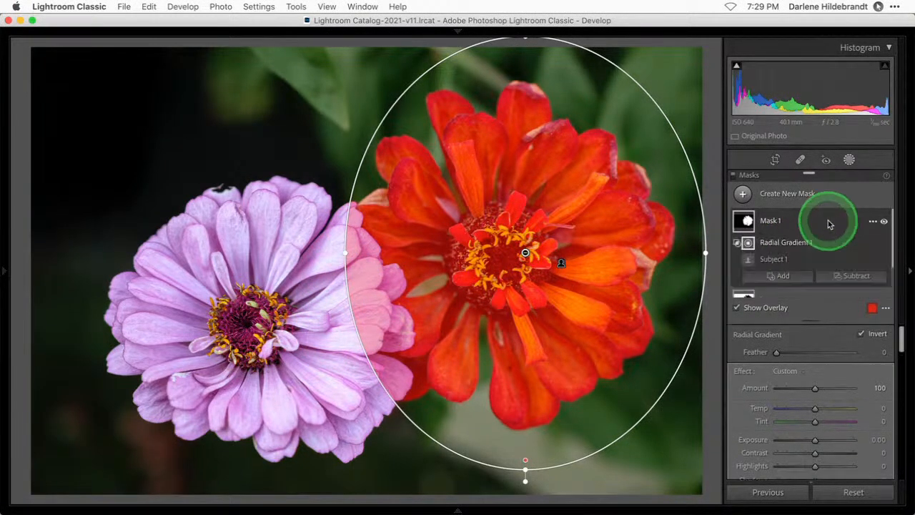
{"action": "left_click", "coordinate": [833, 244]}
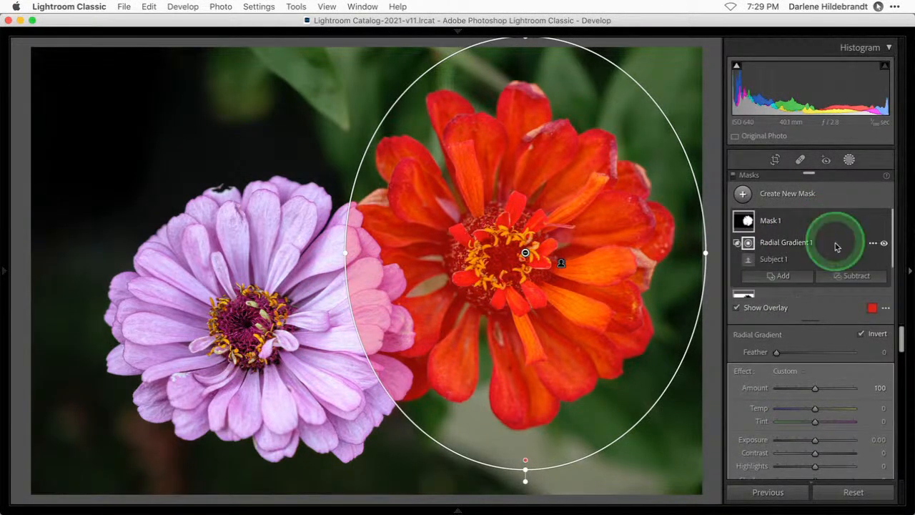
{"action": "left_click", "coordinate": [839, 274]}
{"action": "left_click", "coordinate": [843, 276]}
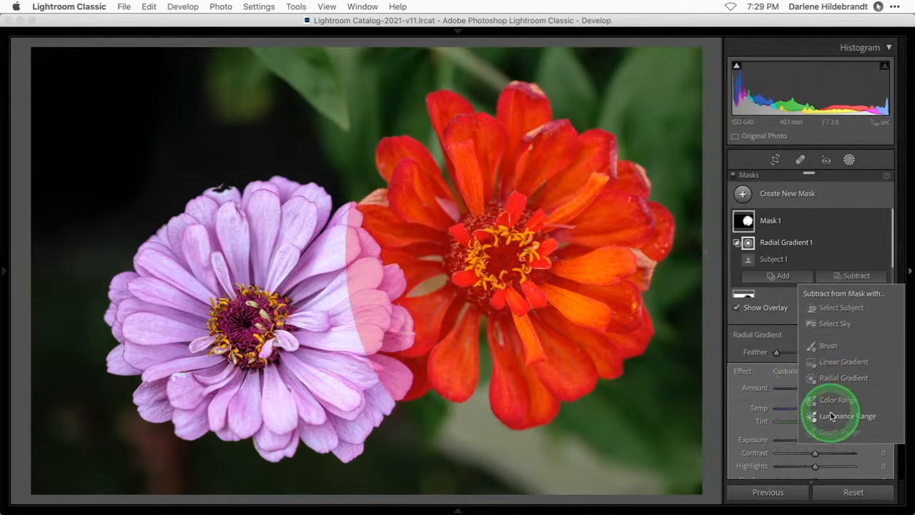
{"action": "left_click", "coordinate": [836, 399]}
{"action": "left_click", "coordinate": [366, 277]}
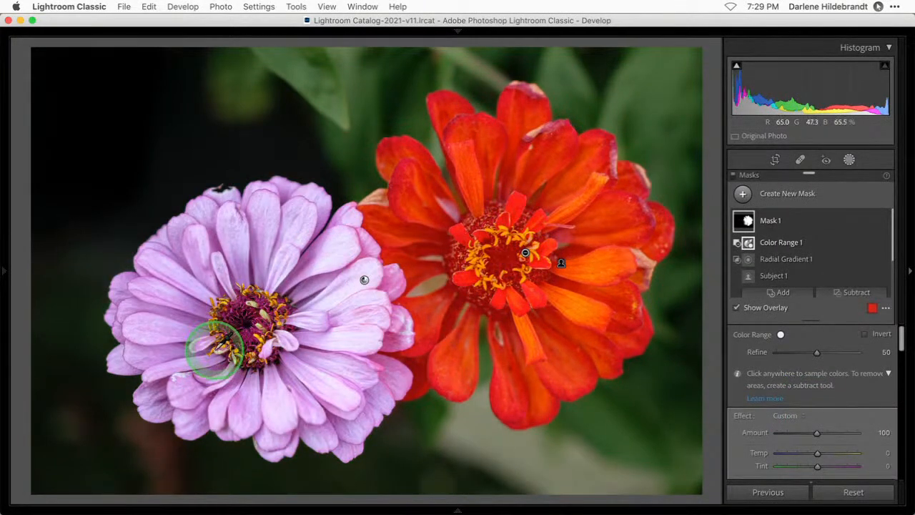
Show the mask overlay as Image on White and lower the Refine amount of the pink Color Range
{"action": "left_click", "coordinate": [871, 308]}
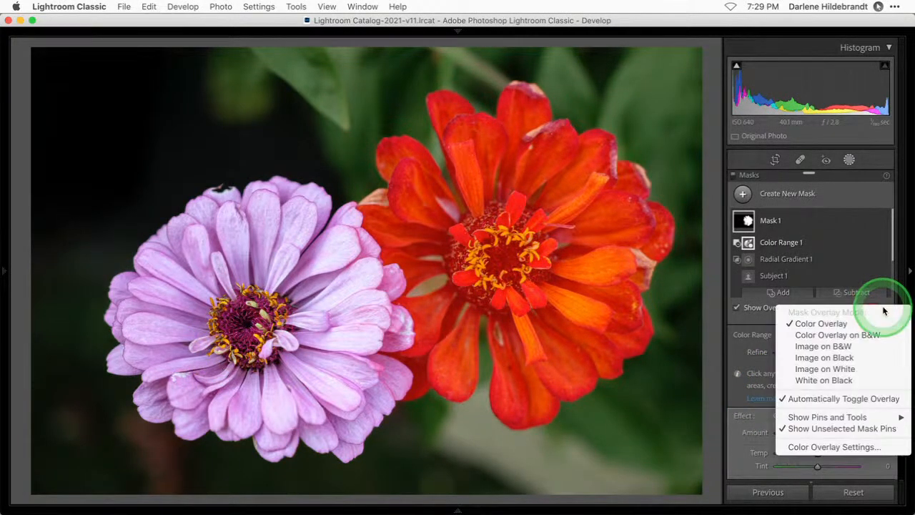
{"action": "left_click", "coordinate": [828, 368]}
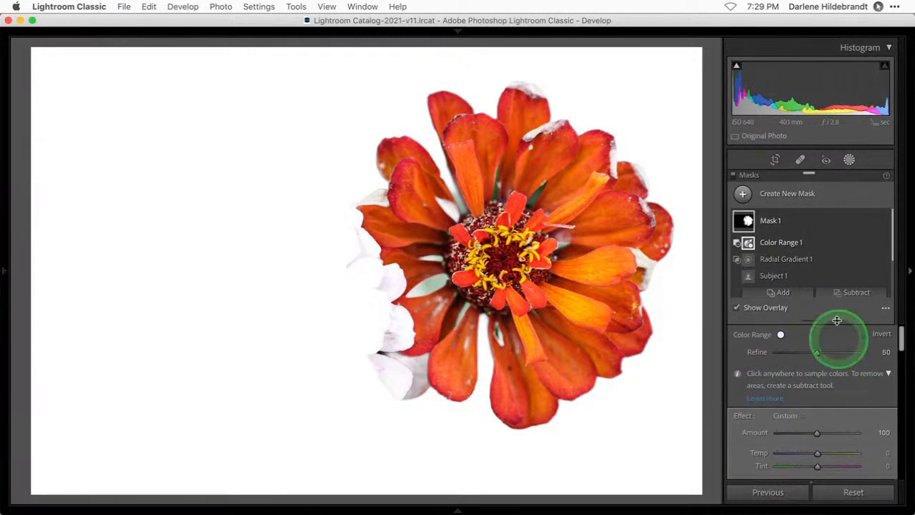
{"action": "mouse_move", "coordinate": [815, 352]}
{"action": "left_mouse_down"}
{"action": "mouse_move", "coordinate": [837, 351]}
{"action": "mouse_move", "coordinate": [786, 353]}
{"action": "mouse_move", "coordinate": [817, 353]}
{"action": "mouse_move", "coordinate": [802, 354]}
{"action": "left_mouse_up"}
{"action": "left_click", "coordinate": [829, 262]}
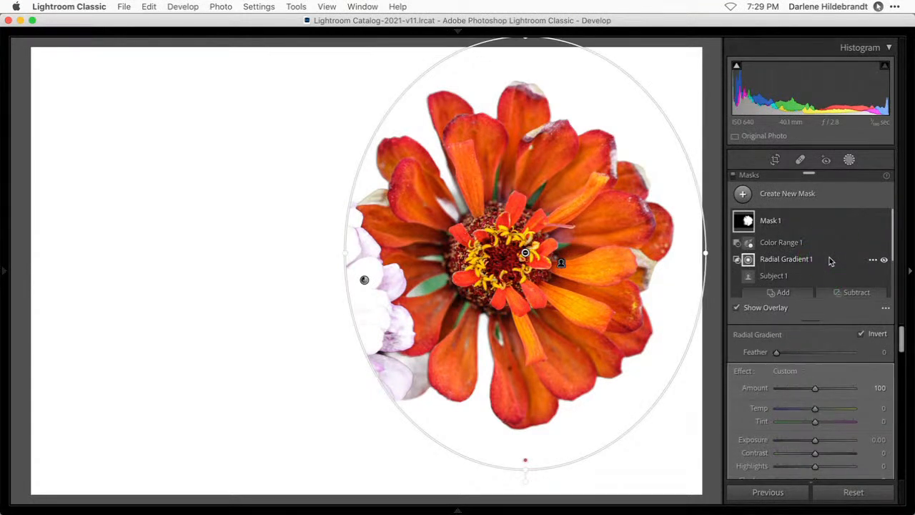
{"action": "left_click", "coordinate": [827, 241]}
Subtract a second Color Range sampled in the green gap between the orange petals, with Refine set to 3
{"action": "left_click", "coordinate": [850, 291]}
{"action": "left_click", "coordinate": [838, 393]}
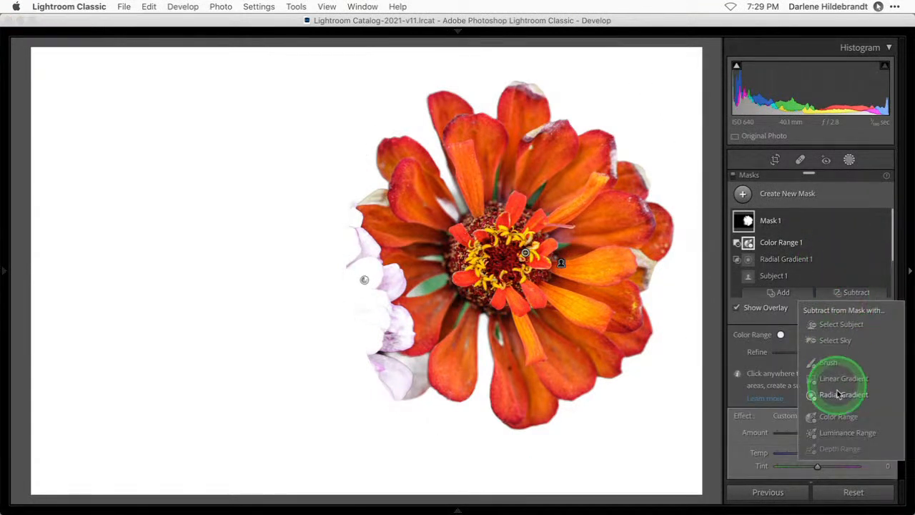
{"action": "left_click", "coordinate": [835, 416]}
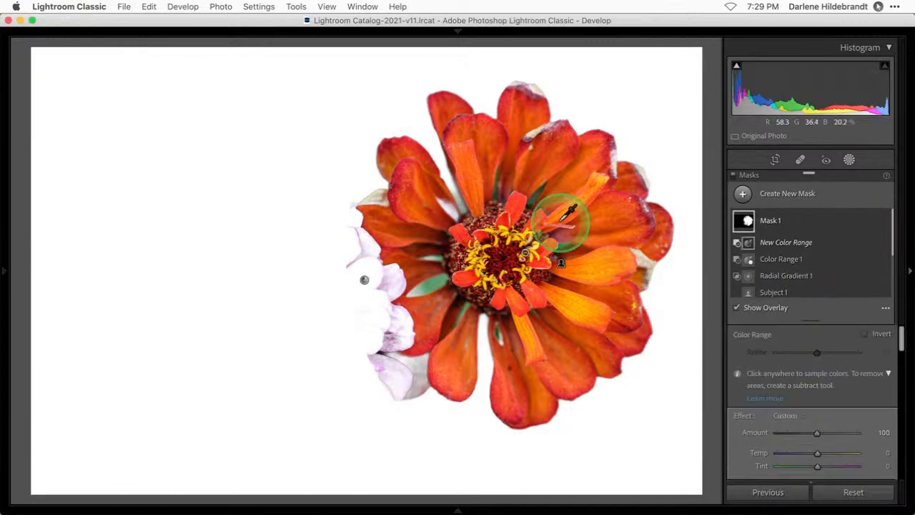
{"action": "left_click", "coordinate": [535, 198]}
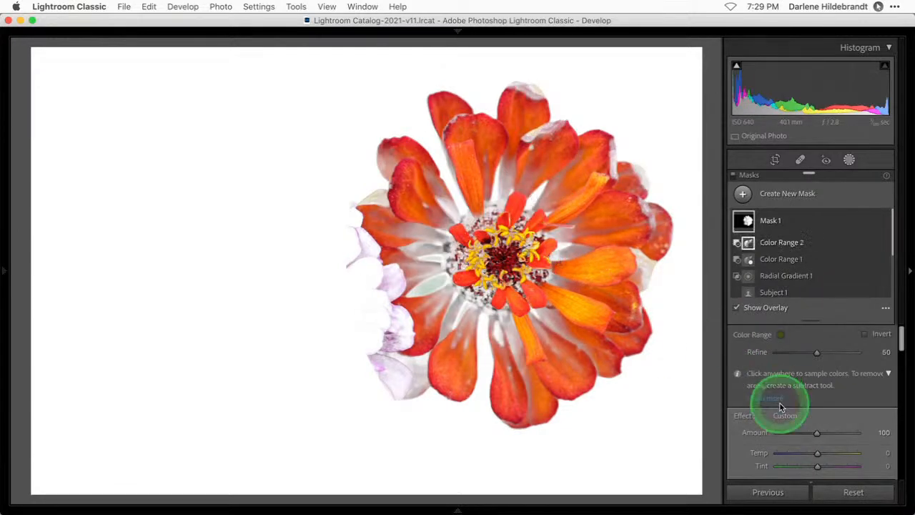
{"action": "left_click_drag", "start_coordinate": [816, 352], "coordinate": [777, 352]}
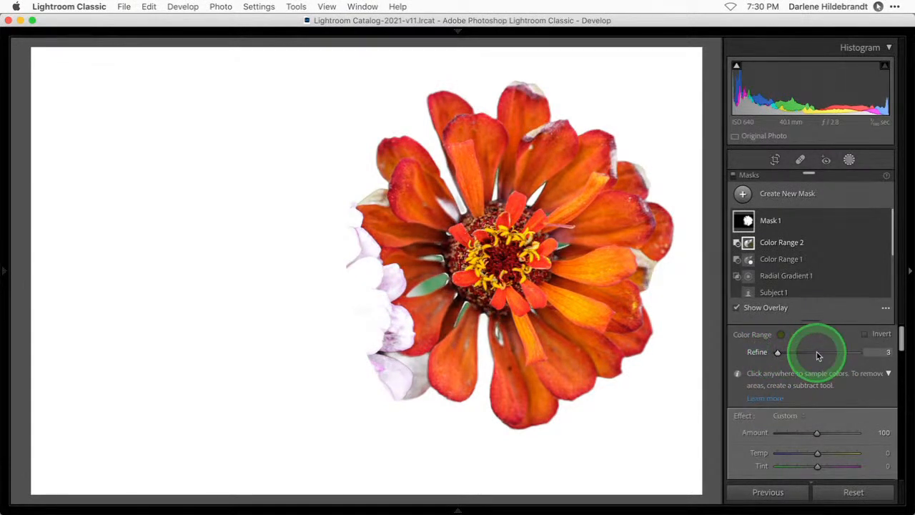
Hide the overlay and set the orange flower mask's Contrast to 78, Exposure to 0, Texture to 88 and Clarity to 35
{"action": "scroll", "coordinate": [816, 353], "scroll_direction": "down", "scroll_amount": 1}
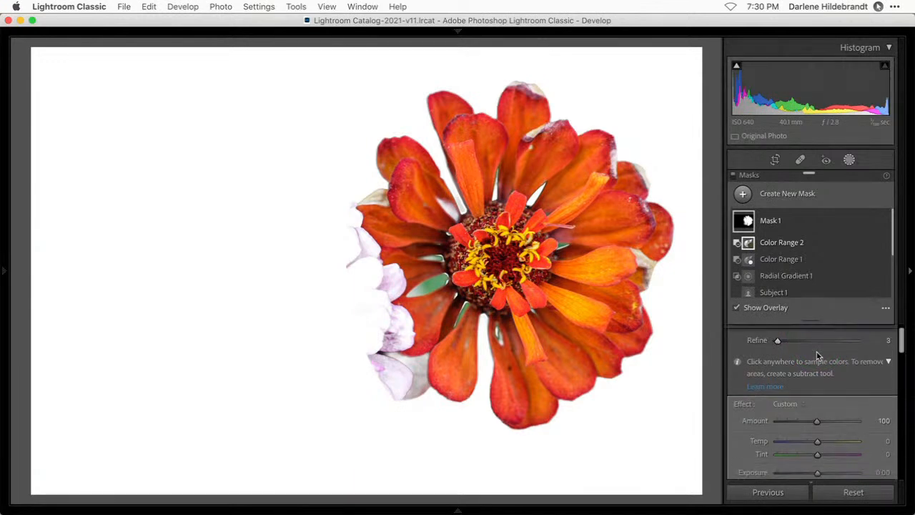
{"action": "mouse_move", "coordinate": [834, 329]}
{"action": "left_mouse_down"}
{"action": "mouse_move", "coordinate": [835, 317]}
{"action": "mouse_move", "coordinate": [837, 331]}
{"action": "left_mouse_up"}
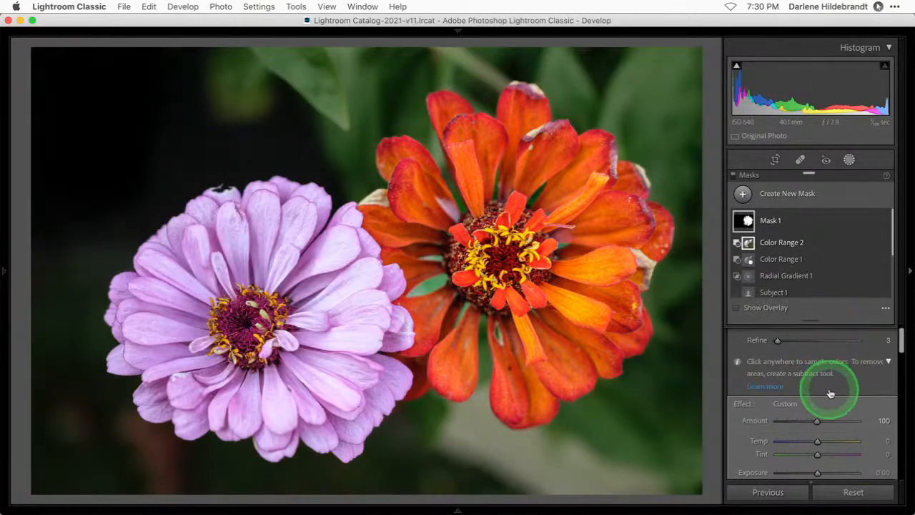
{"action": "scroll", "coordinate": [829, 389], "scroll_direction": "down", "scroll_amount": 3}
{"action": "mouse_move", "coordinate": [817, 410]}
{"action": "left_mouse_down"}
{"action": "mouse_move", "coordinate": [861, 410]}
{"action": "mouse_move", "coordinate": [811, 400]}
{"action": "mouse_move", "coordinate": [829, 400]}
{"action": "mouse_move", "coordinate": [821, 401]}
{"action": "left_mouse_up"}
{"action": "scroll", "coordinate": [820, 397], "scroll_direction": "down", "scroll_amount": 3}
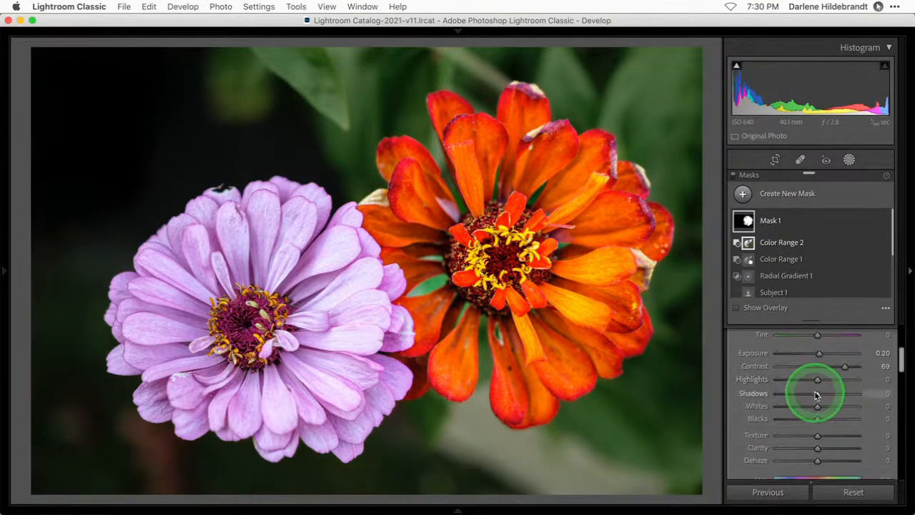
{"action": "left_click", "coordinate": [850, 369]}
{"action": "mouse_move", "coordinate": [855, 371]}
{"action": "left_mouse_down"}
{"action": "mouse_move", "coordinate": [848, 368]}
{"action": "mouse_move", "coordinate": [873, 368]}
{"action": "mouse_move", "coordinate": [768, 368]}
{"action": "mouse_move", "coordinate": [845, 366]}
{"action": "left_mouse_up"}
{"action": "left_click", "coordinate": [820, 353]}
{"action": "double_click", "coordinate": [820, 353]}
{"action": "left_click", "coordinate": [818, 378]}
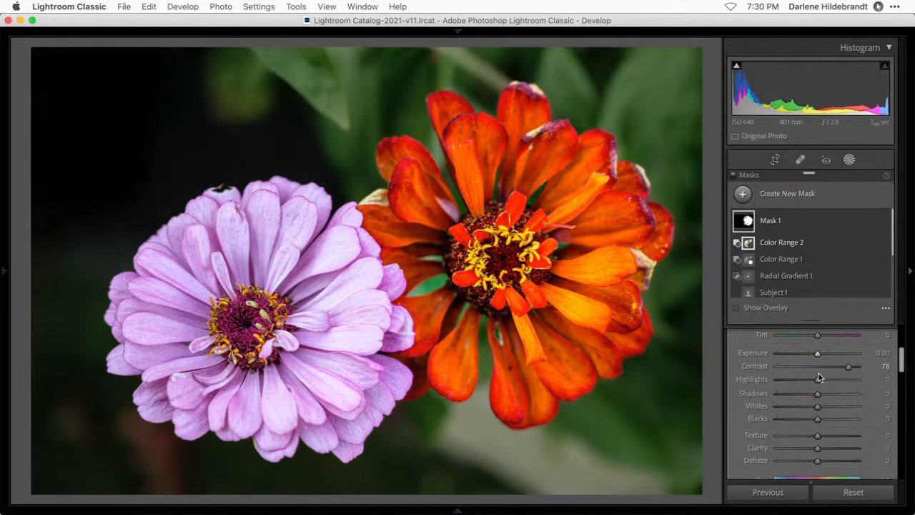
{"action": "mouse_move", "coordinate": [842, 437]}
{"action": "left_mouse_down"}
{"action": "mouse_move", "coordinate": [854, 433]}
{"action": "mouse_move", "coordinate": [830, 446]}
{"action": "left_mouse_up"}
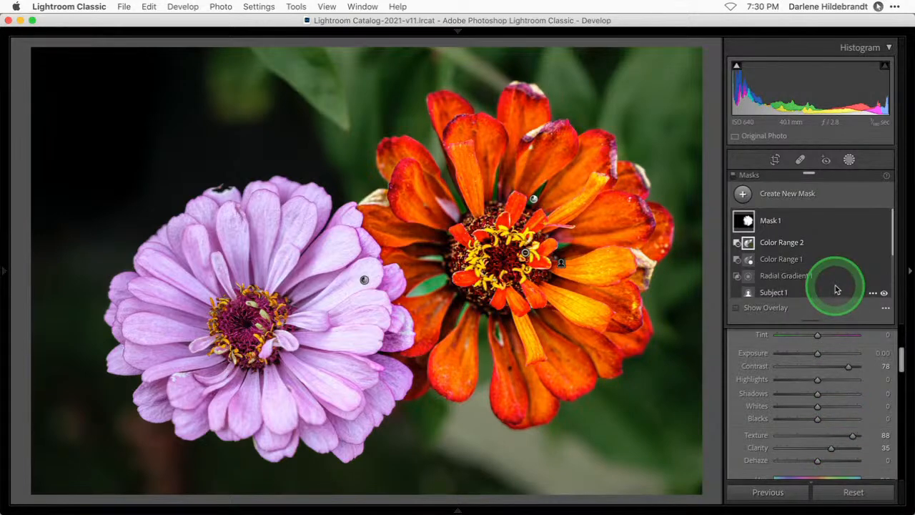
Toggle the overlay to check the orange flower's mask, and close the masking tools
{"action": "key", "text": "o"}
{"action": "key", "text": "o"}
{"action": "key", "text": "o"}
{"action": "key", "text": "o"}
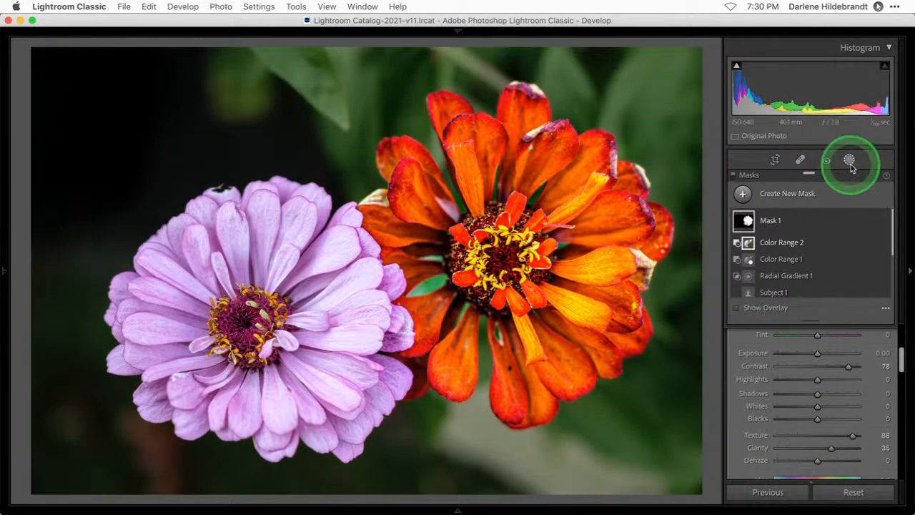
{"action": "left_click", "coordinate": [849, 160]}
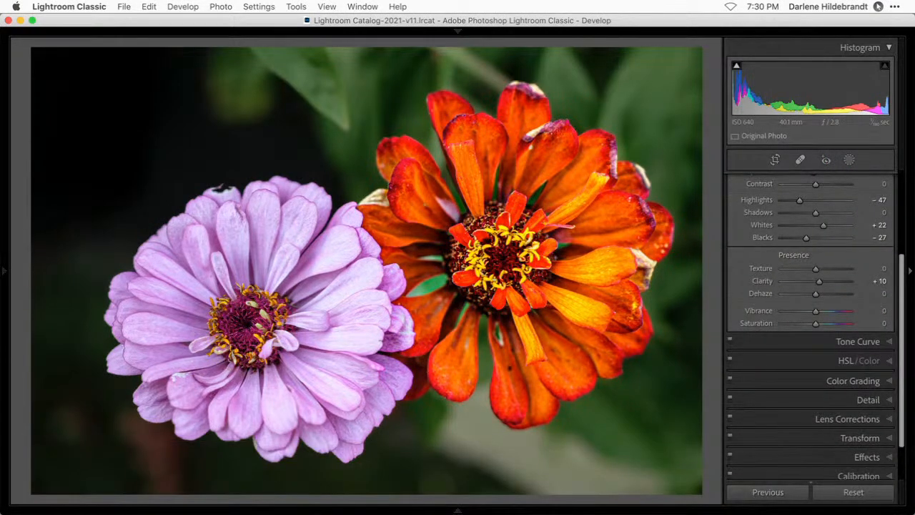
Open the recent catalog DPM LR Course.lrcat, skipping the backup of the current catalog
{"action": "key", "text": "super+shift+c"}
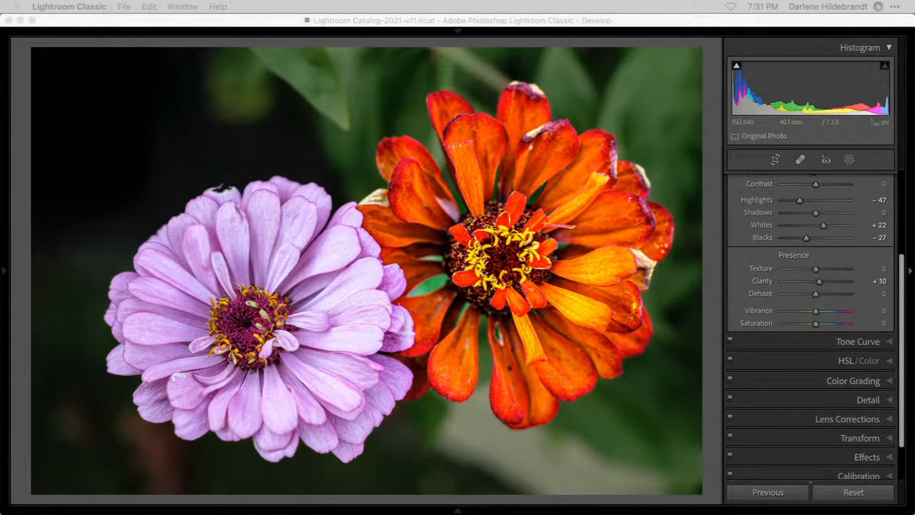
{"action": "left_click", "coordinate": [713, 205]}
{"action": "left_click", "coordinate": [70, 6]}
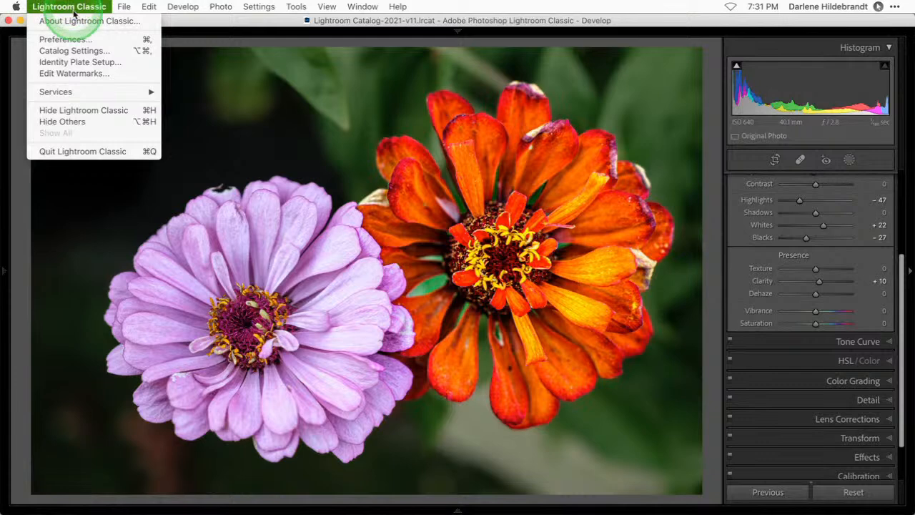
{"action": "mouse_move", "coordinate": [124, 7]}
{"action": "mouse_move", "coordinate": [146, 50]}
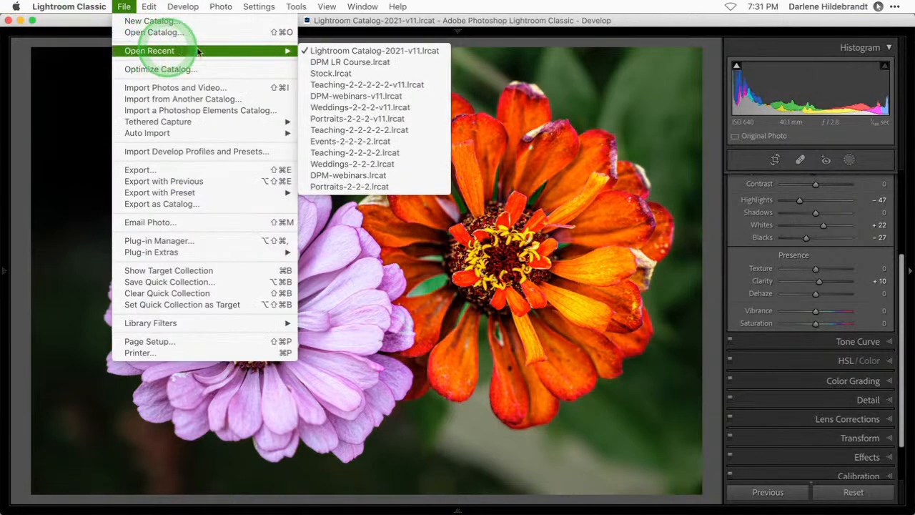
{"action": "left_click", "coordinate": [324, 71]}
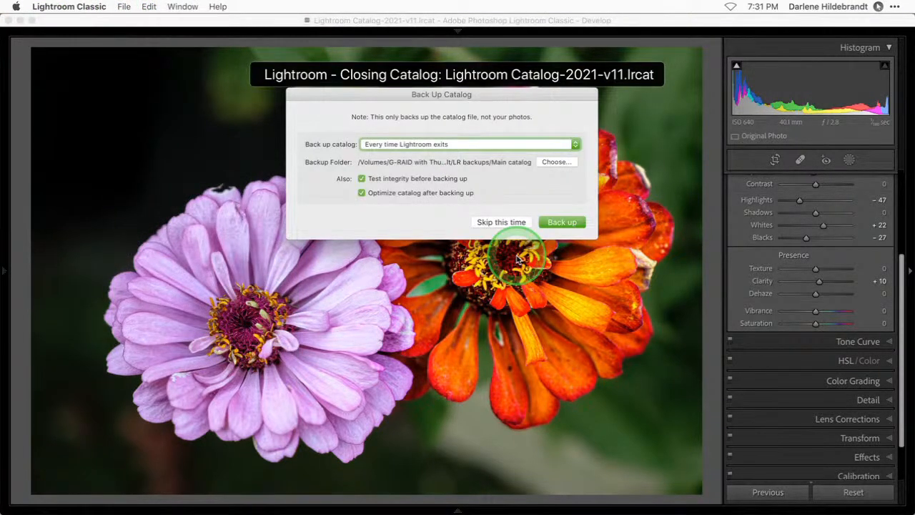
{"action": "left_click", "coordinate": [501, 222]}
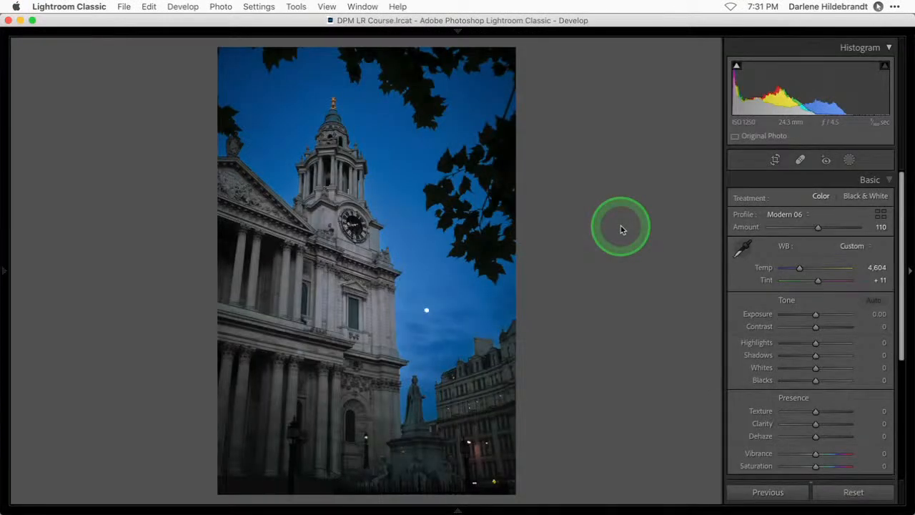
Switch to the mountain river photo with the orange bridge and compare its unedited and edited versions
{"action": "key", "text": "g"}
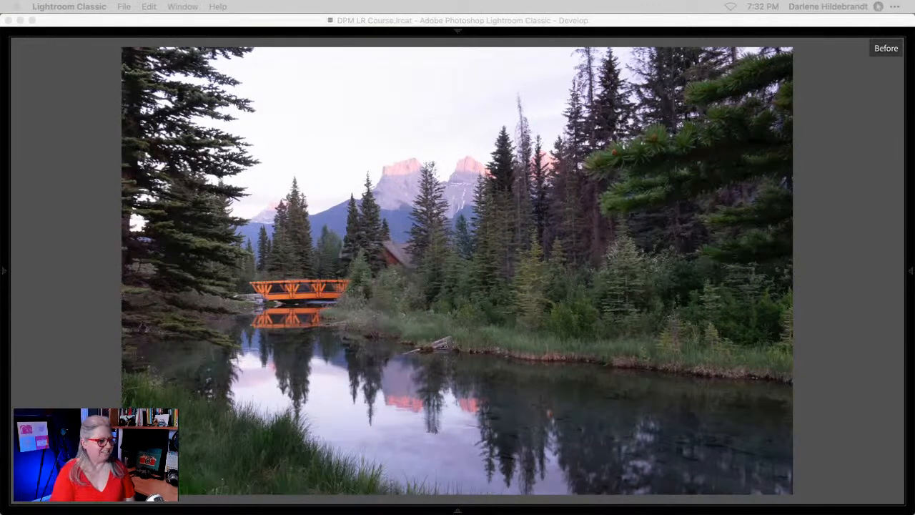
{"action": "left_click", "coordinate": [843, 452]}
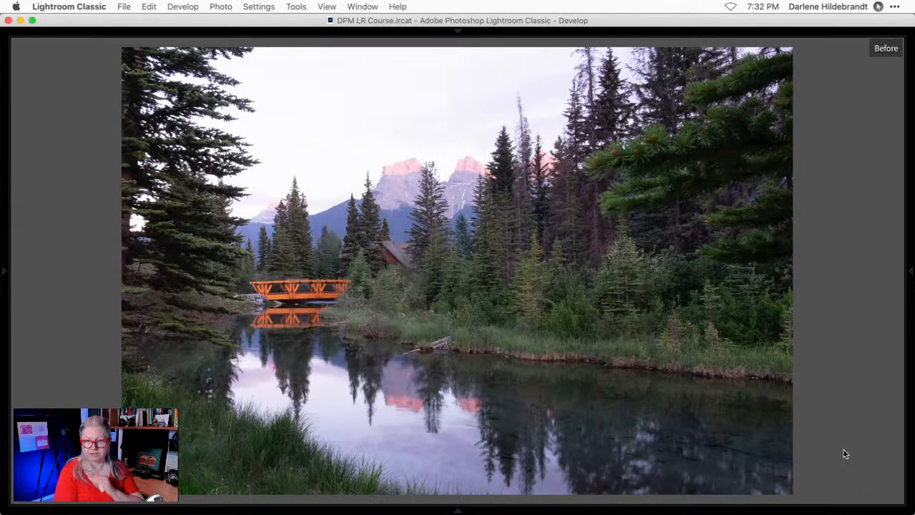
{"action": "key", "text": "backslash"}
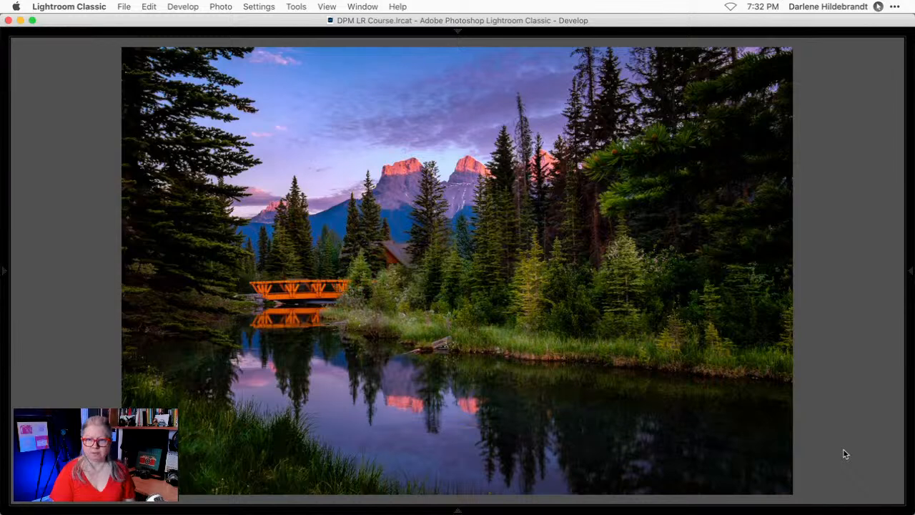
{"action": "key", "text": "super+shift+e"}
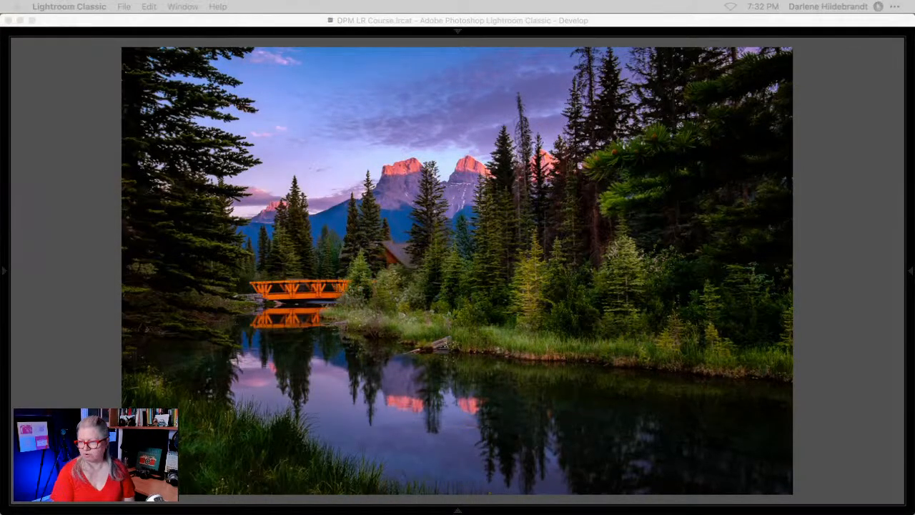
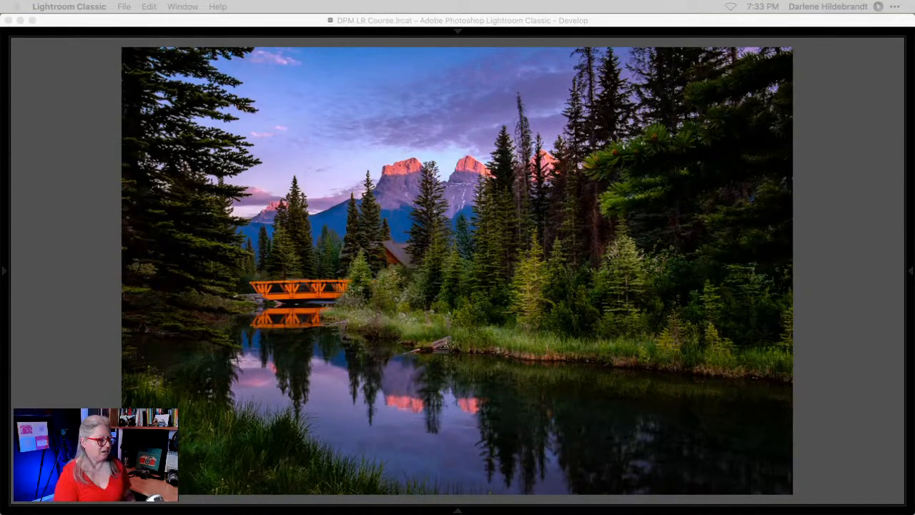
Return to the Library grid, reopen the river photo in the Develop module and show its unedited version
{"action": "key", "text": "g"}
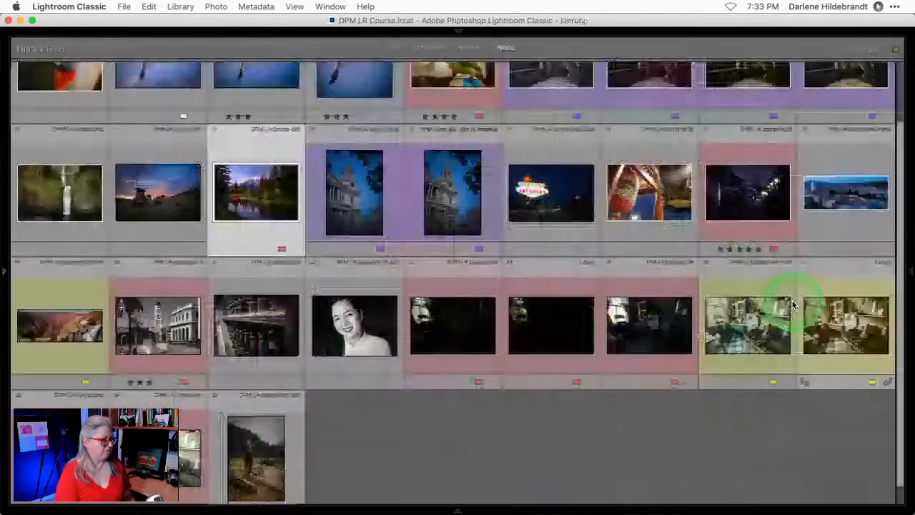
{"action": "scroll", "coordinate": [515, 320], "scroll_direction": "up", "scroll_amount": 2}
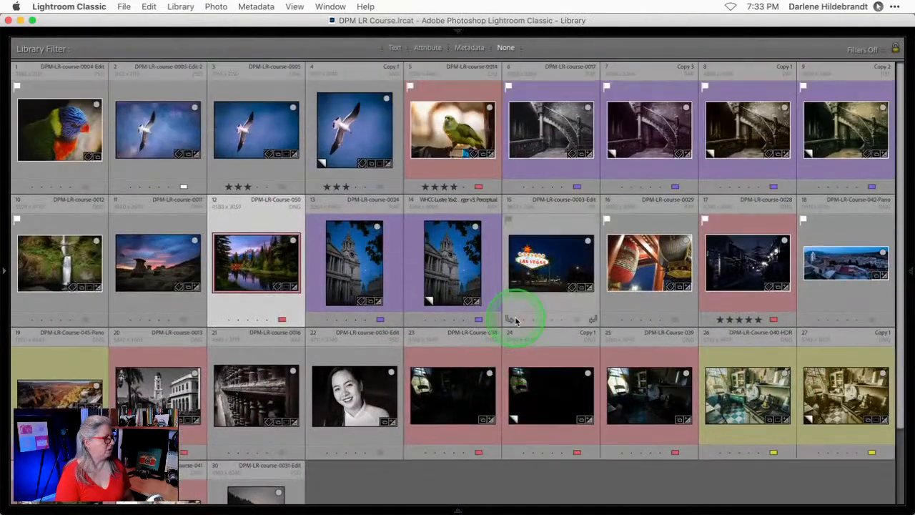
{"action": "left_click", "coordinate": [243, 247]}
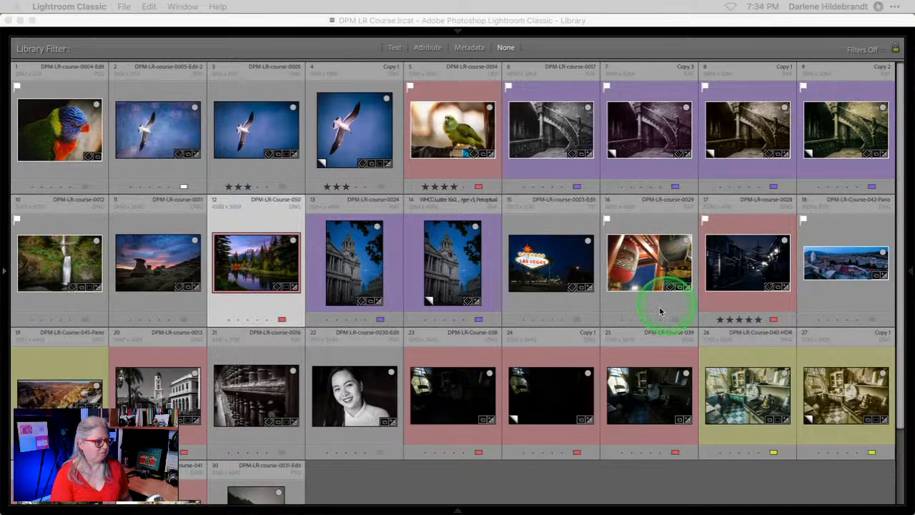
{"action": "double_click", "coordinate": [255, 252]}
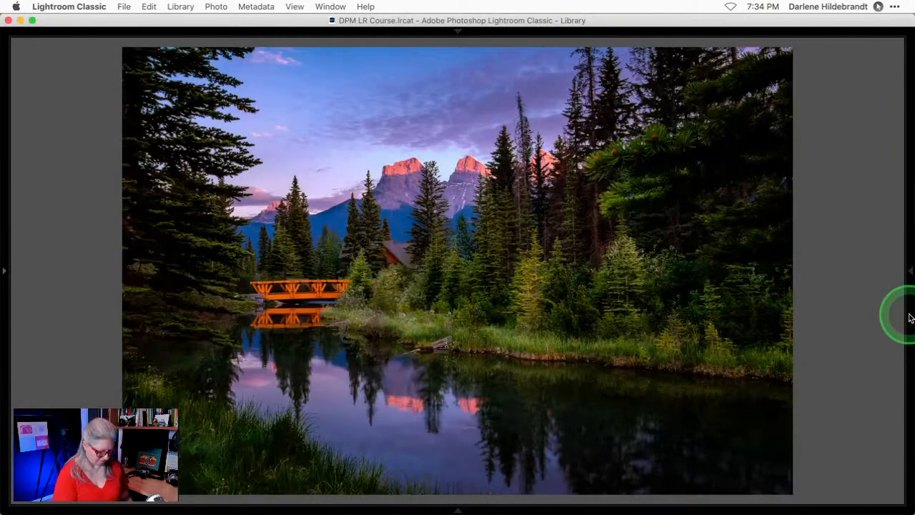
{"action": "key", "text": "d"}
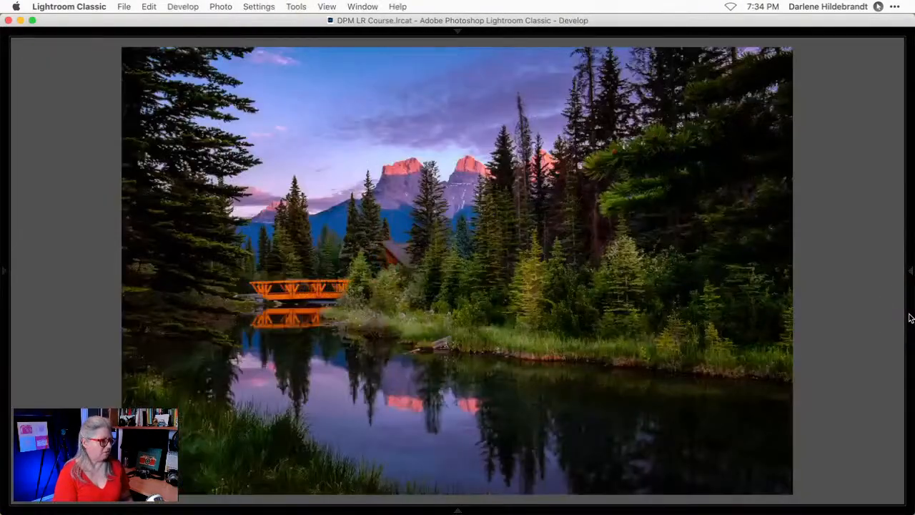
{"action": "mouse_move", "coordinate": [910, 318]}
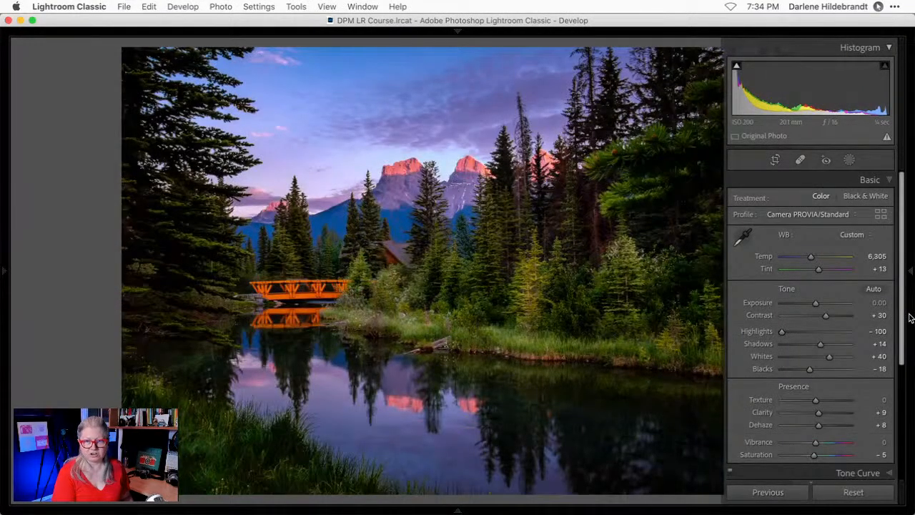
{"action": "key", "text": "backslash"}
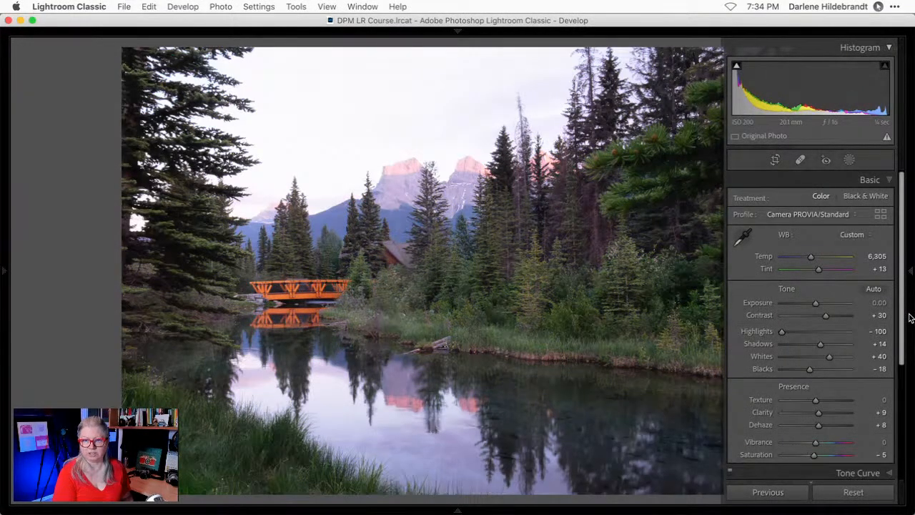
Switch the river photo back to its edited version and check its camera settings in the info overlay
{"action": "key", "text": "backslash"}
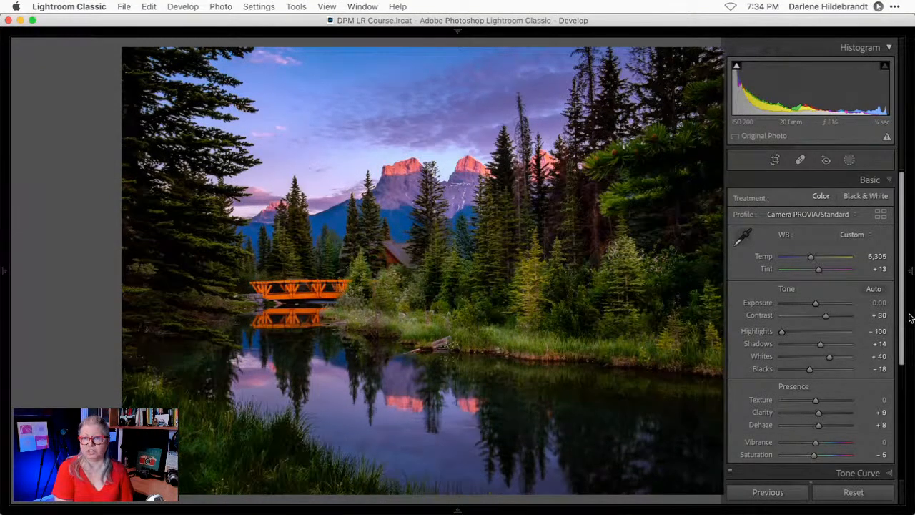
{"action": "key", "text": "i"}
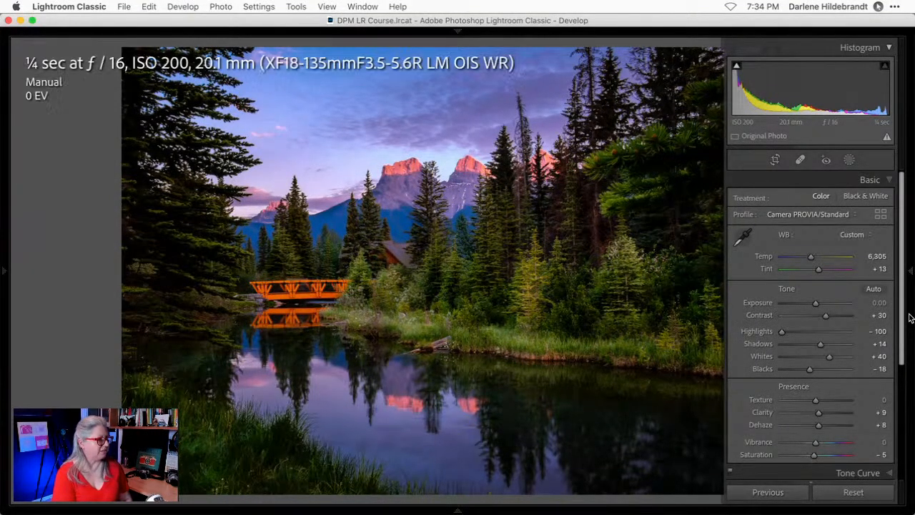
{"action": "key", "text": "i"}
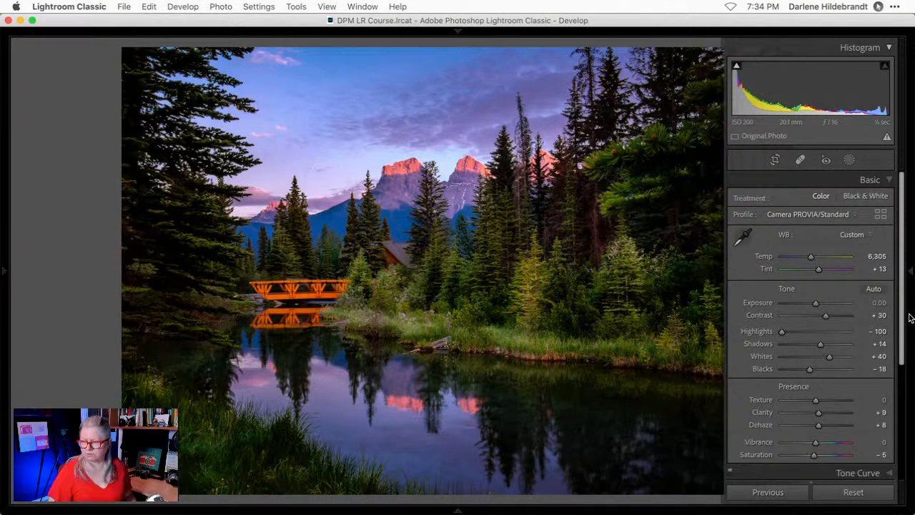
{"action": "left_click", "coordinate": [910, 317]}
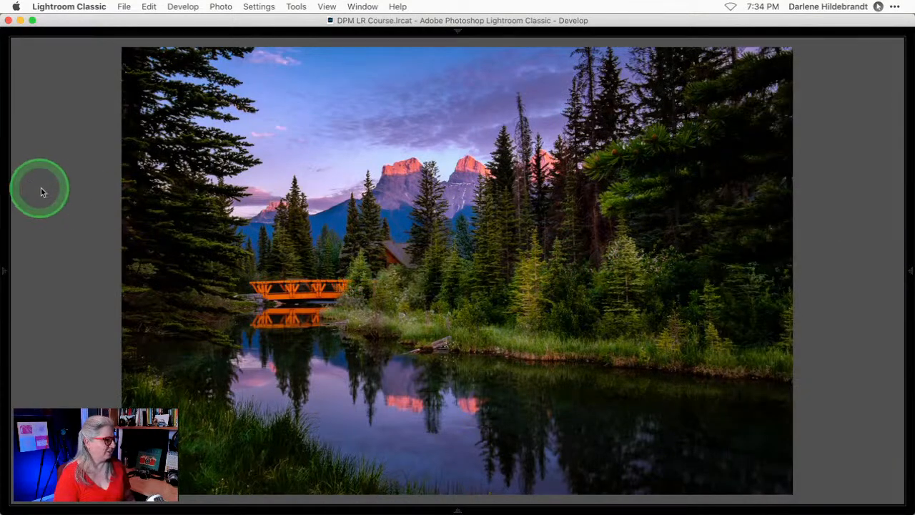
Open the recent catalog Lightroom Catalog-2021-v11.lrcat, skipping the backup of the current catalog
{"action": "left_click", "coordinate": [124, 6]}
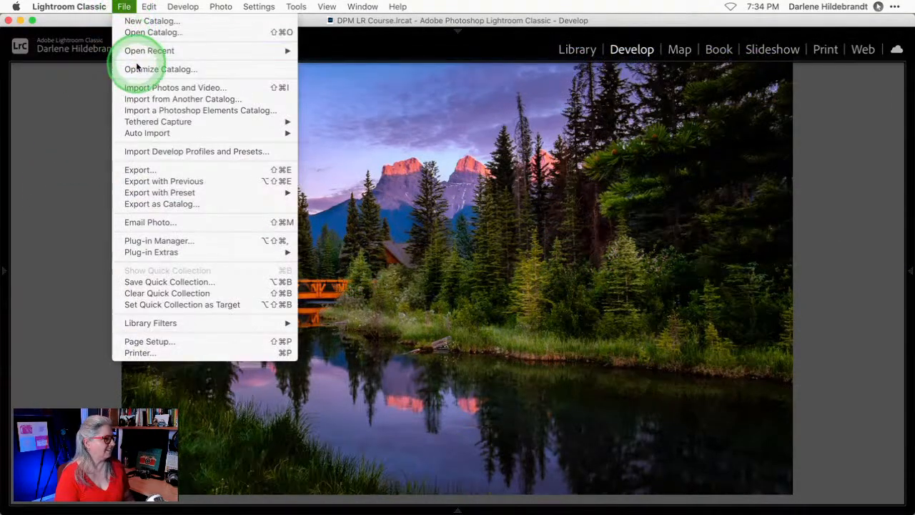
{"action": "mouse_move", "coordinate": [150, 51]}
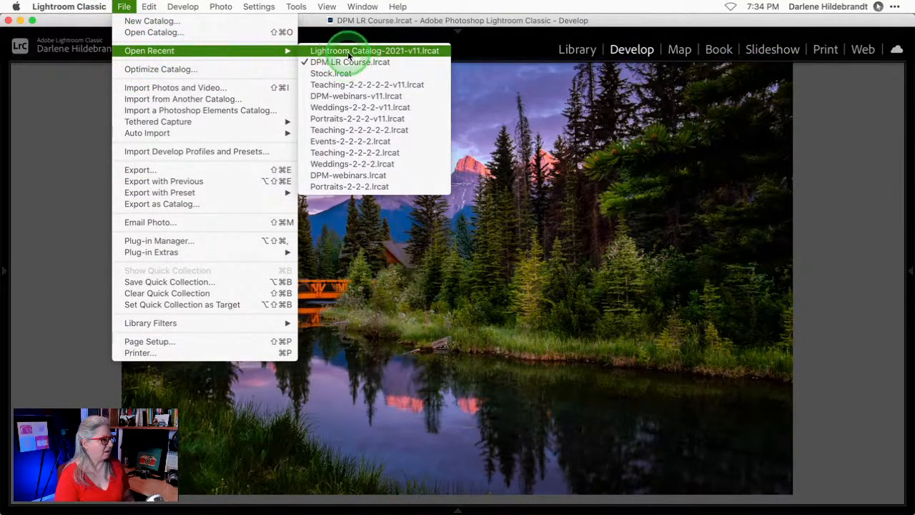
{"action": "left_click", "coordinate": [349, 51]}
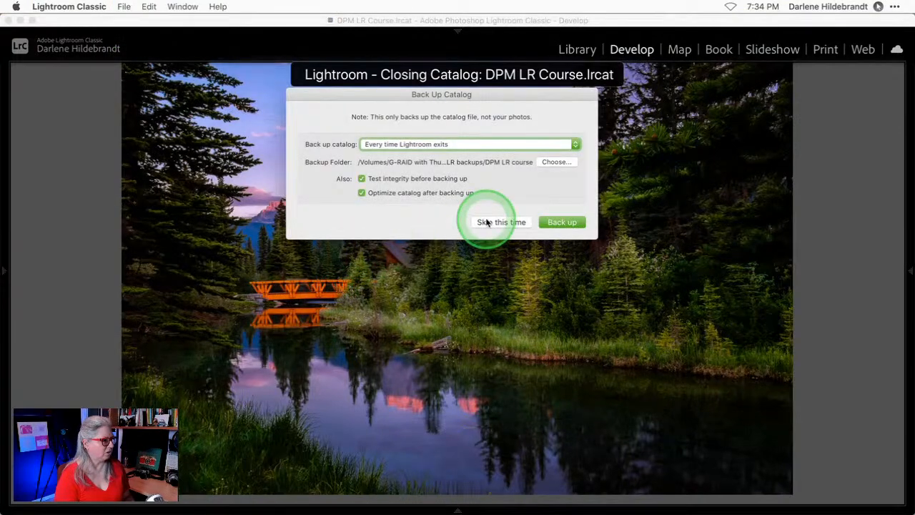
{"action": "left_click", "coordinate": [486, 222]}
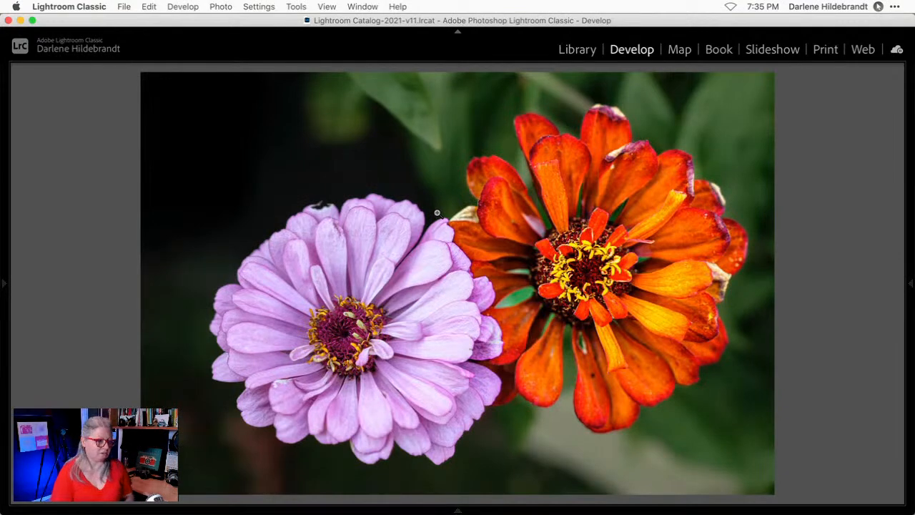
Enlarge the Lightroom course product box image from the Library grid and browse the course and photo submission slides beside it
{"action": "left_click", "coordinate": [813, 230]}
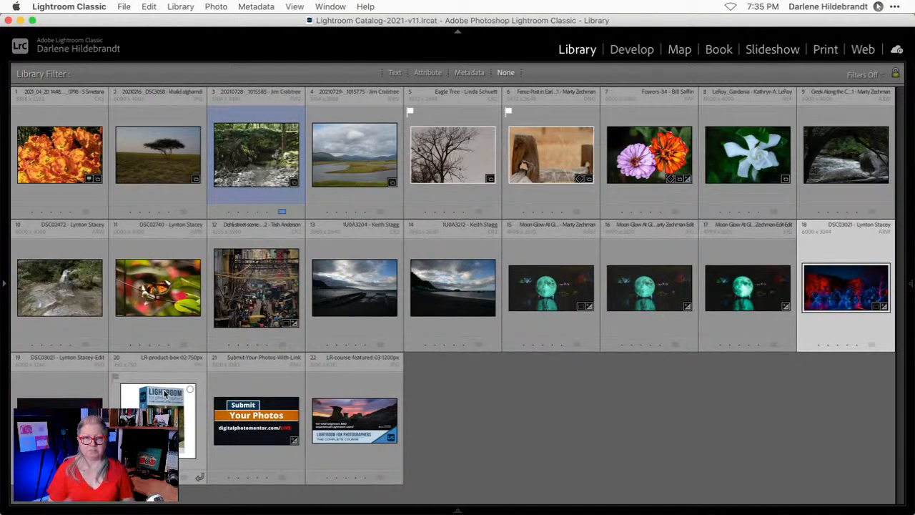
{"action": "double_click", "coordinate": [163, 398]}
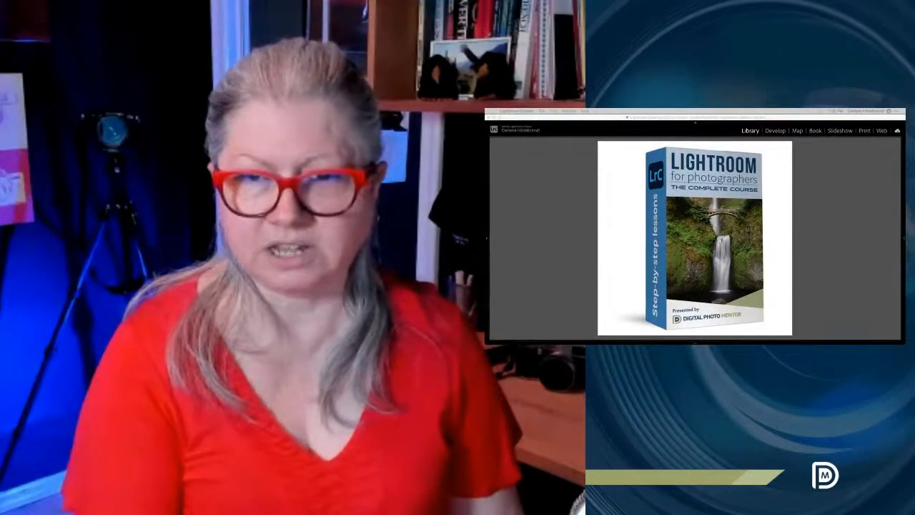
{"action": "left_click", "coordinate": [796, 254]}
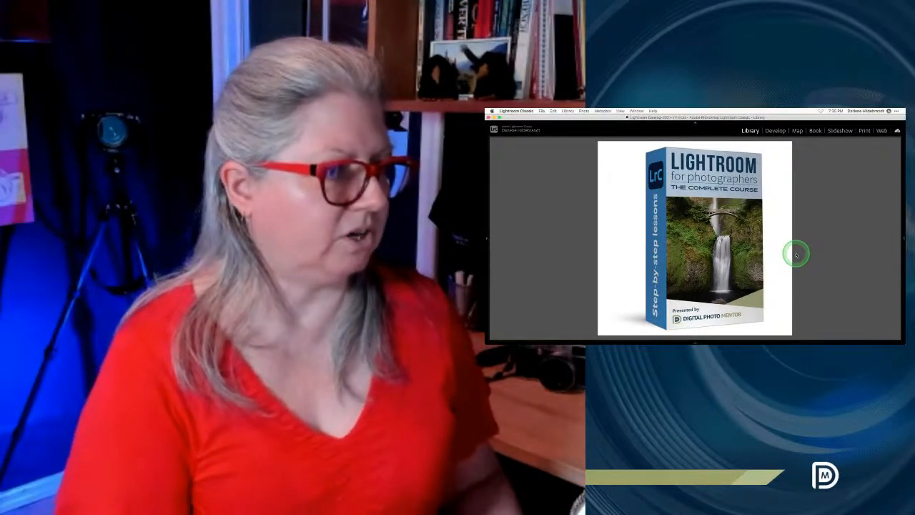
{"action": "key", "text": "Right"}
{"action": "key", "text": "Left"}
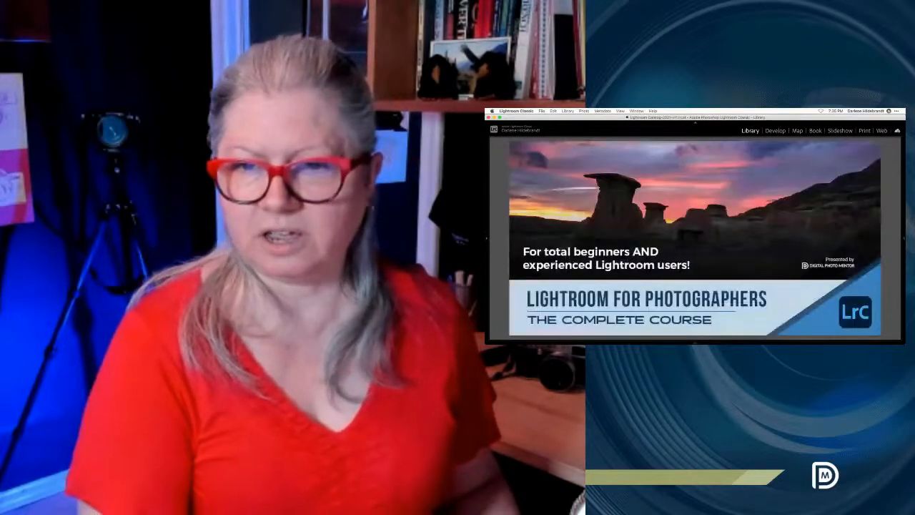
{"action": "key", "text": "Right"}
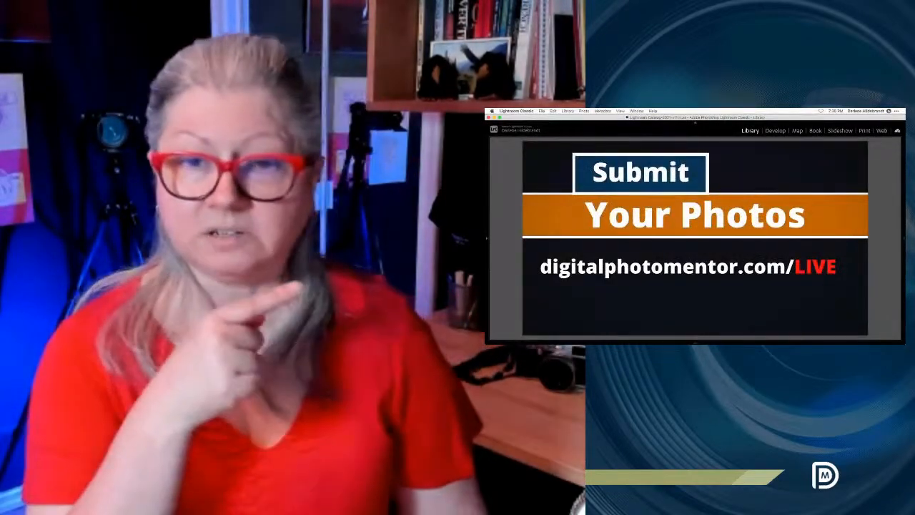